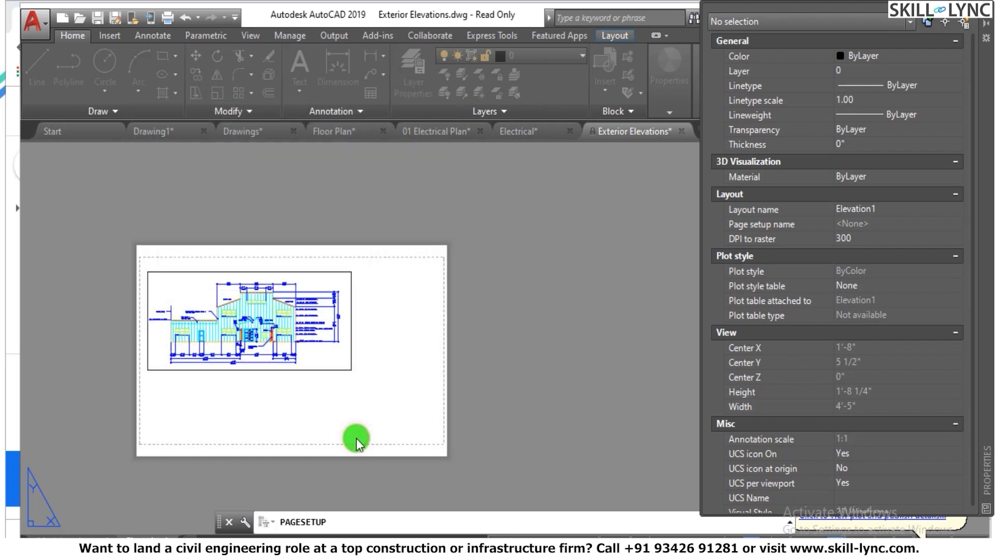
scroll(305, 280, up, 2)
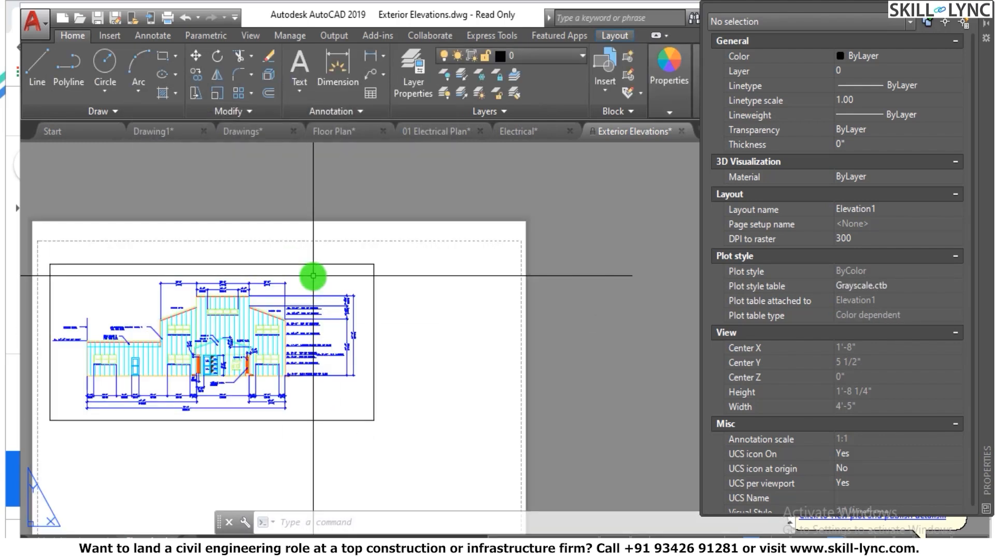
scroll(315, 278, up, 1)
scroll(315, 288, down, 3)
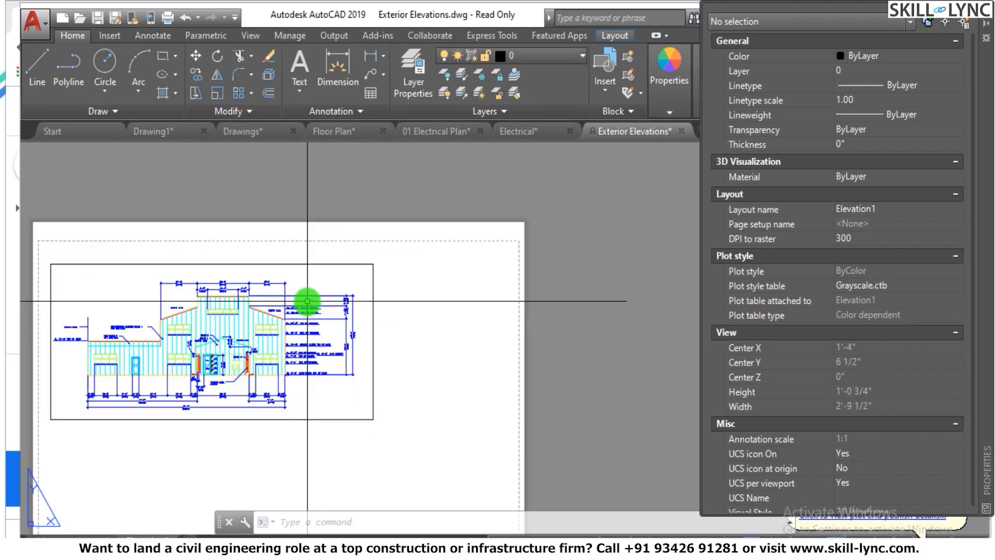
scroll(319, 292, up, 3)
scroll(322, 290, down, 1)
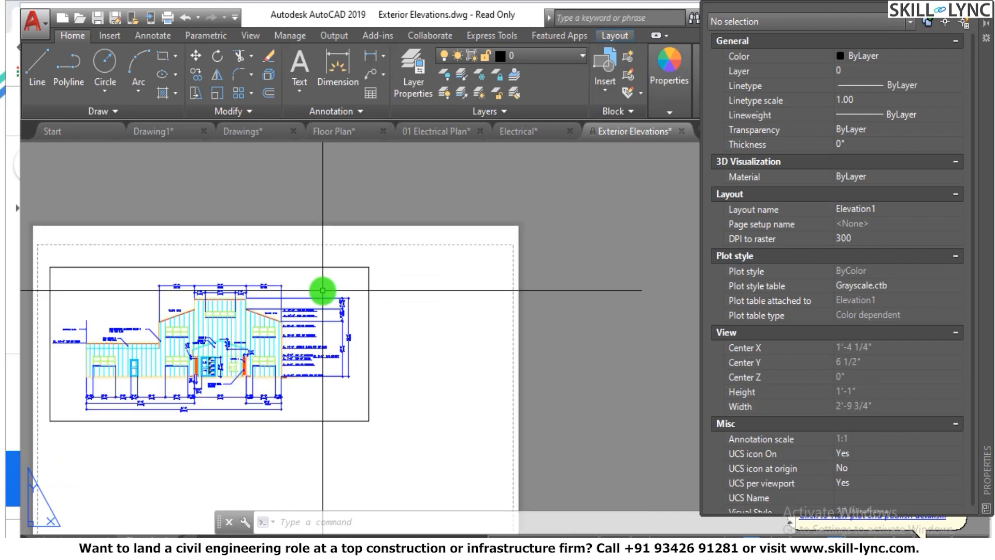
scroll(473, 372, down, 2)
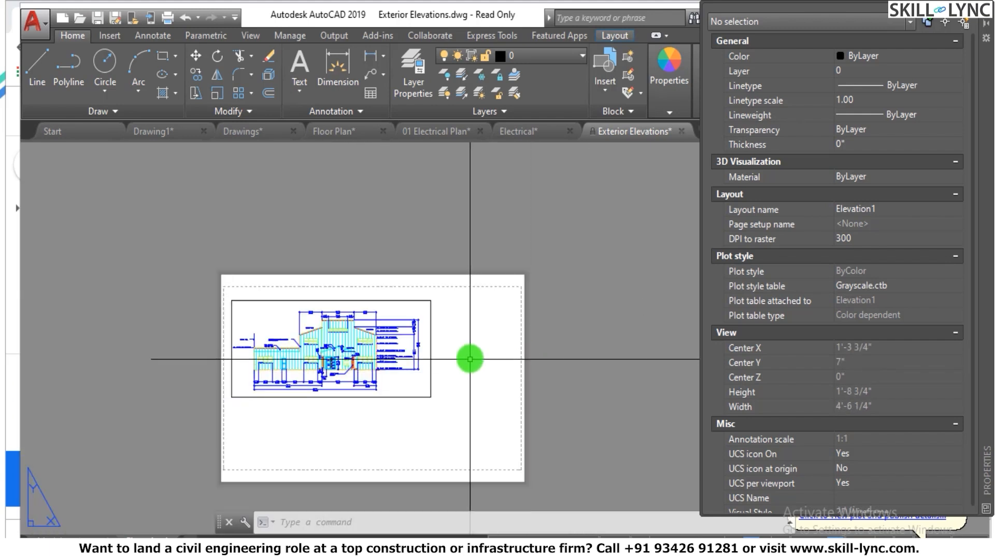
Move the elevation viewport to the upper-left corner of the sheet's printable area.
scroll(470, 359, up, 2)
middle_click(458, 396)
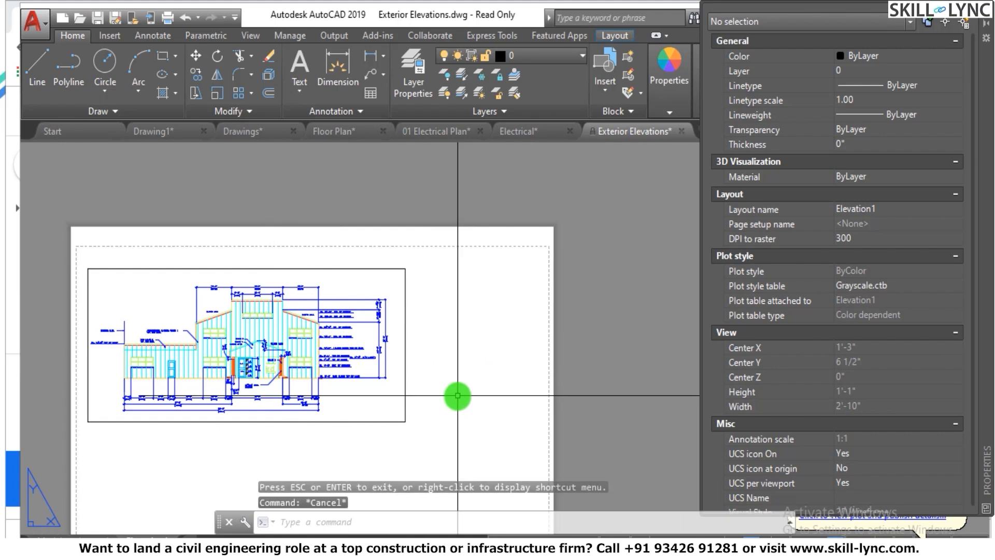
text(m)
key(Return)
click(435, 433)
click(392, 407)
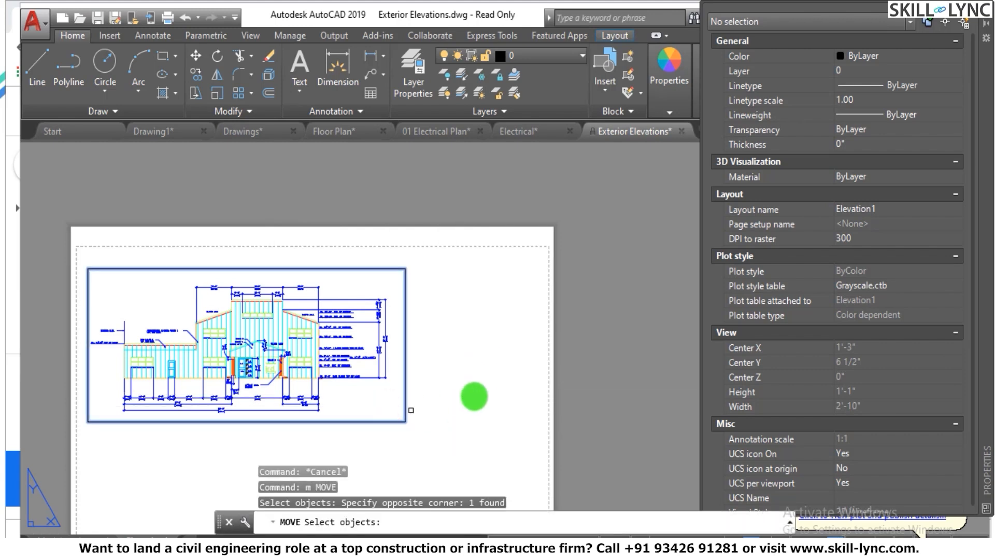
key(Return)
click(484, 394)
click(473, 373)
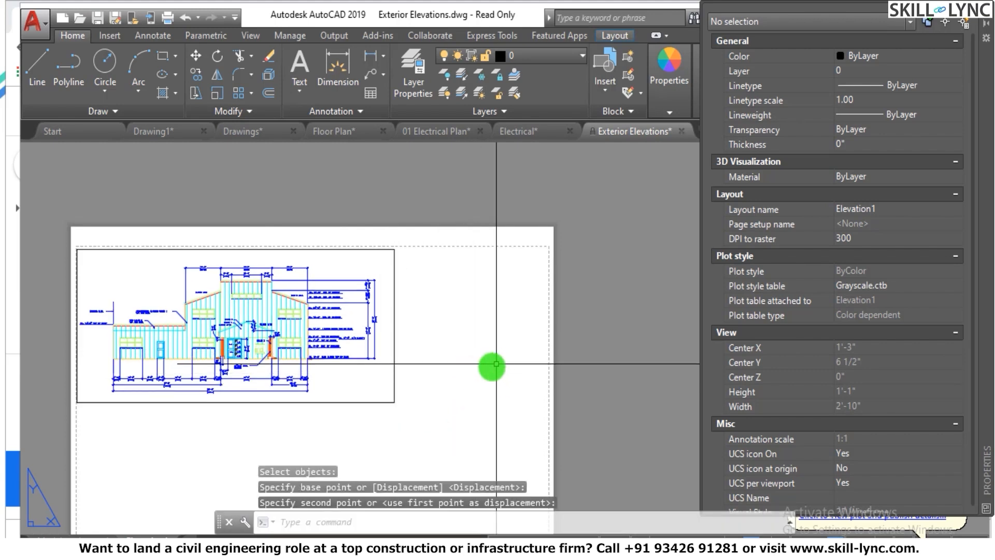
key(Escape)
Select the elevation viewport and lock its display by setting Display locked to Yes.
click(399, 404)
click(395, 337)
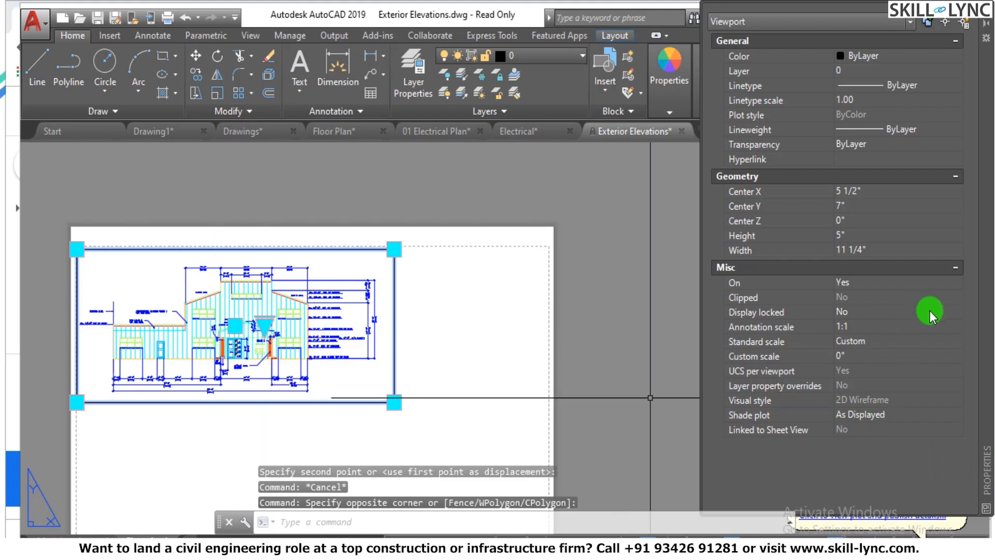
click(951, 312)
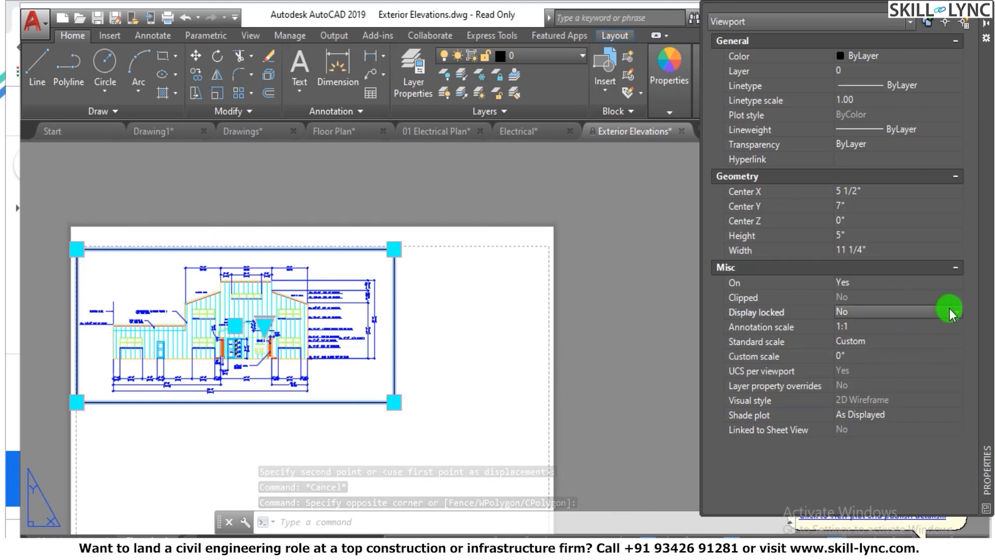
click(952, 312)
click(883, 327)
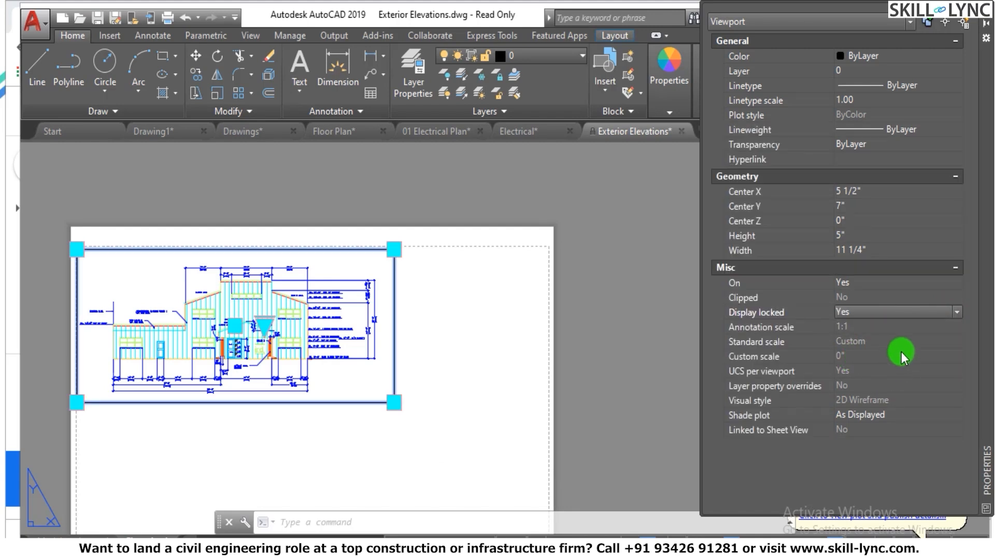
Try the viewport scales 1" = 1'-0", 3/4" = 1'-0" and 1/8" = 1'-0" on the elevation viewport.
click(273, 328)
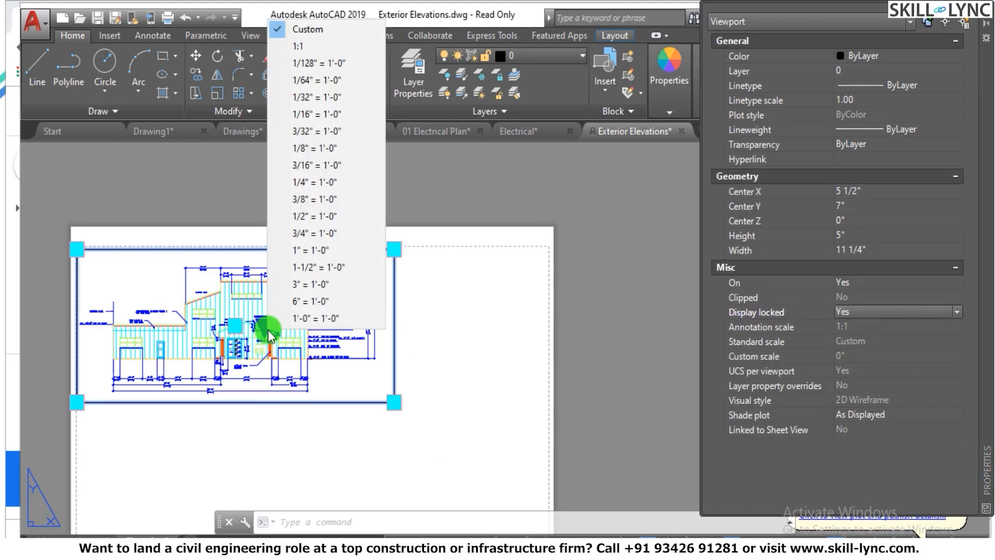
click(334, 252)
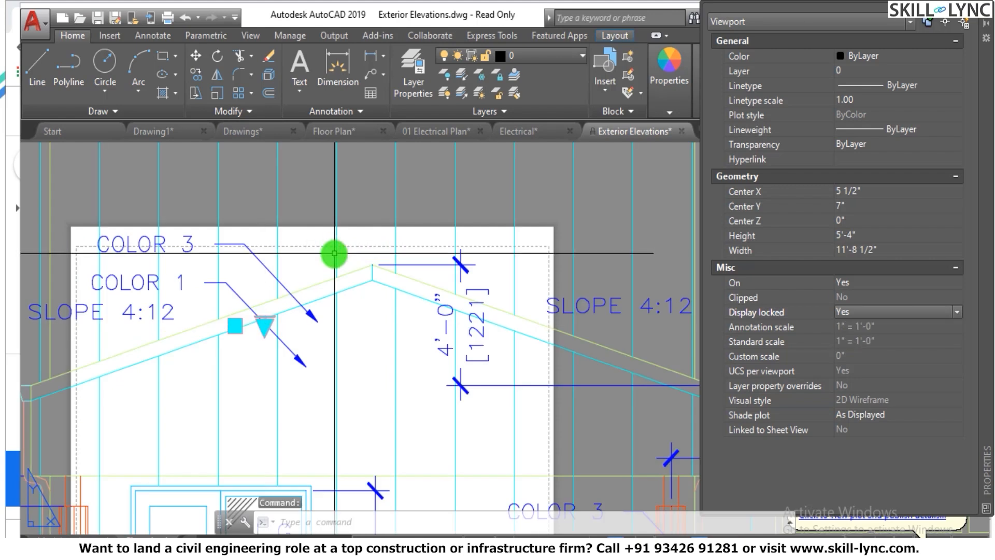
click(273, 314)
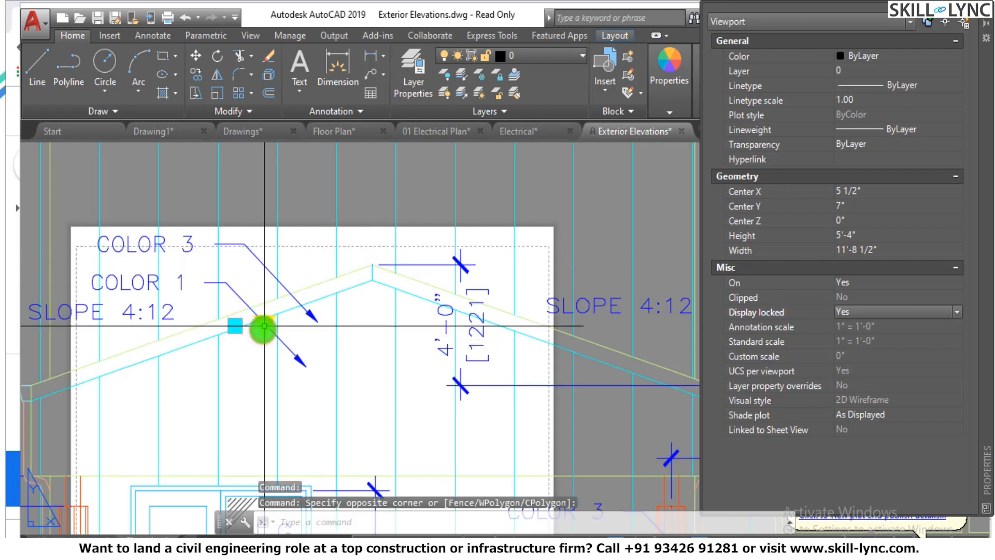
click(263, 329)
click(306, 234)
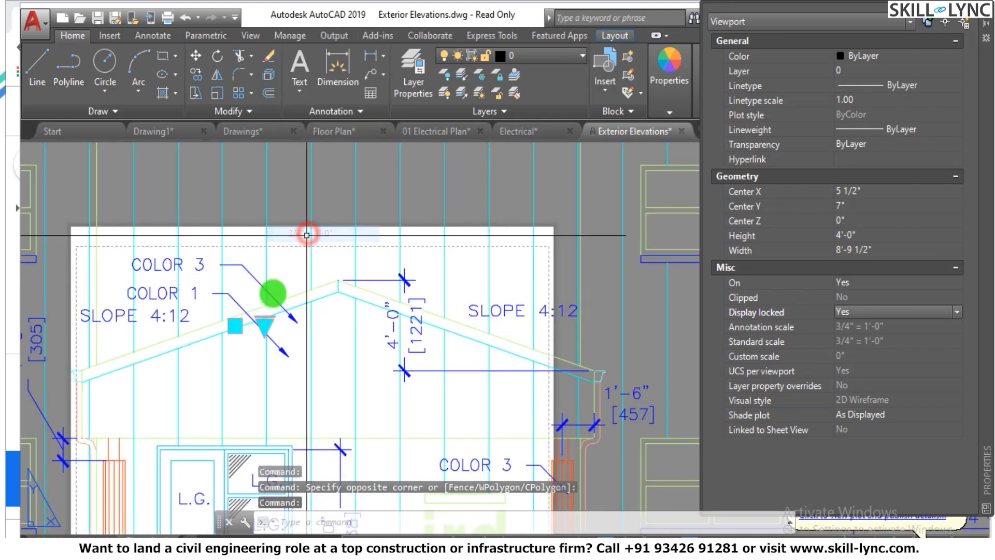
click(262, 328)
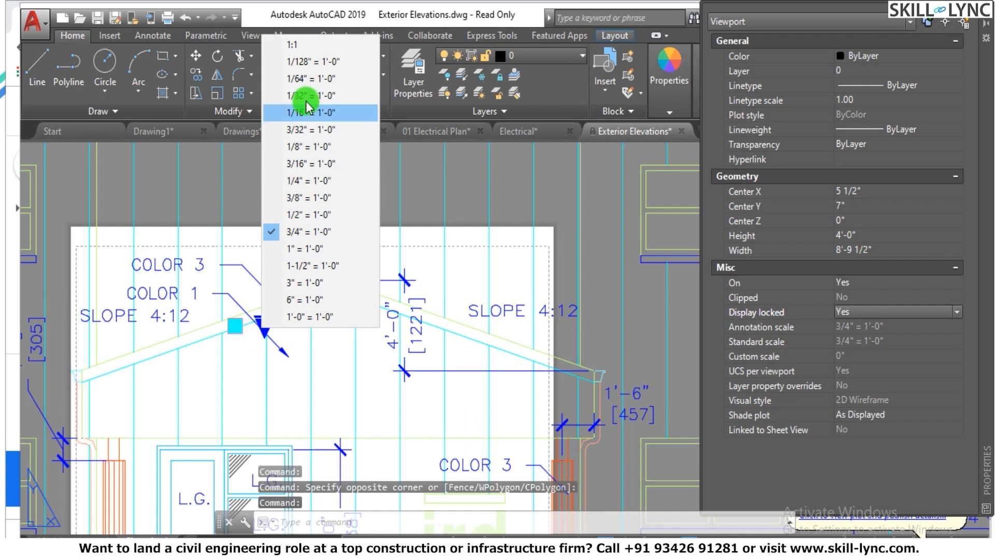
click(310, 155)
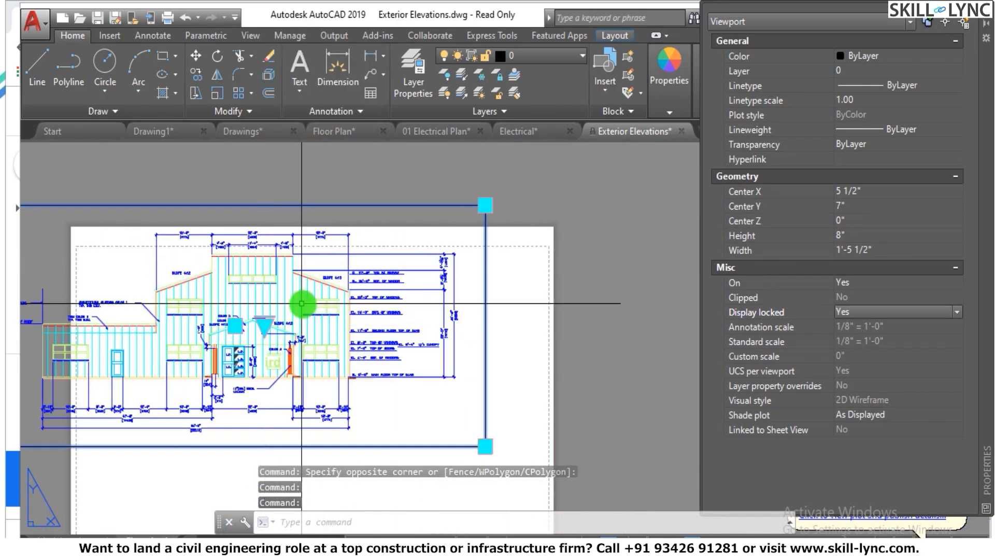
Set the elevation viewport's scale to 3/32" = 1'-0" and deselect the viewport.
scroll(355, 239, down, 2)
click(334, 284)
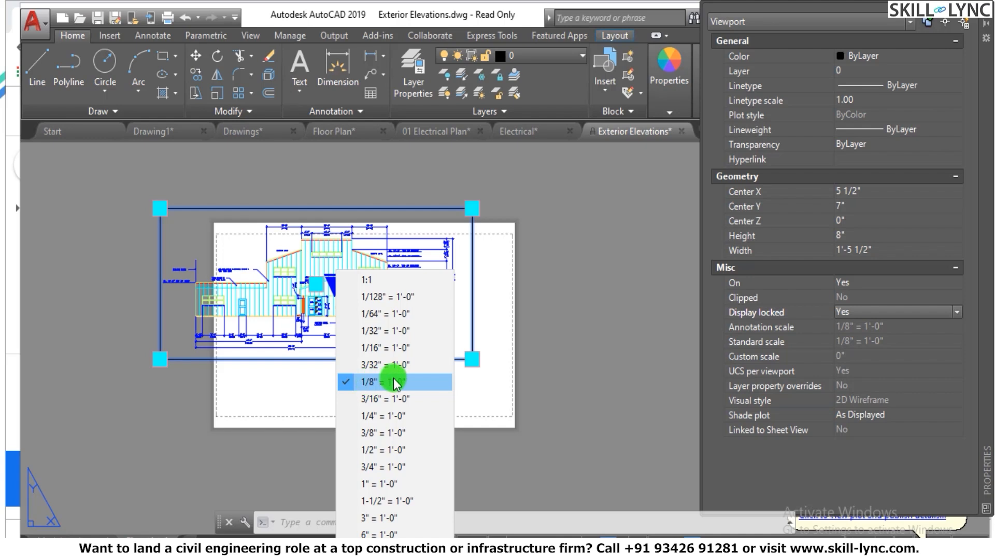
click(384, 366)
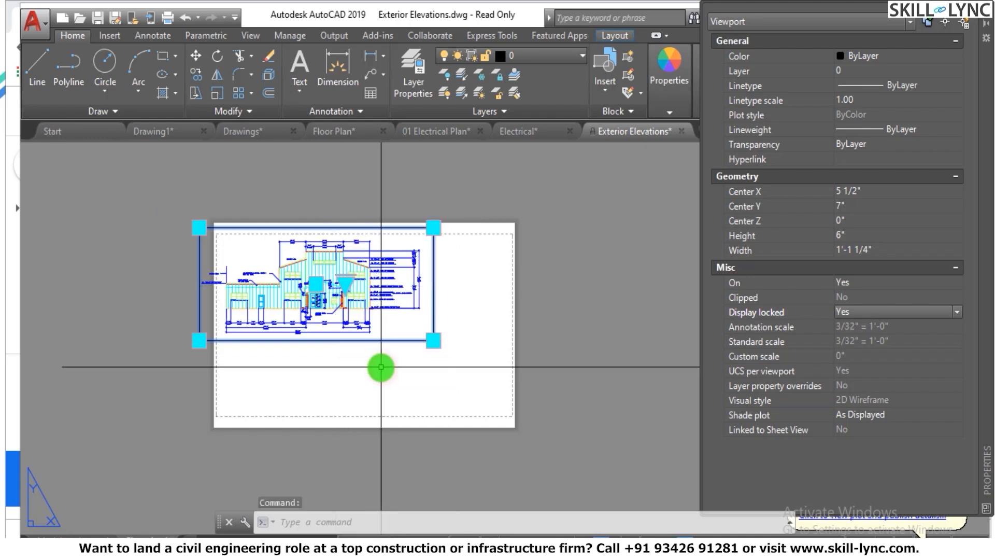
click(345, 283)
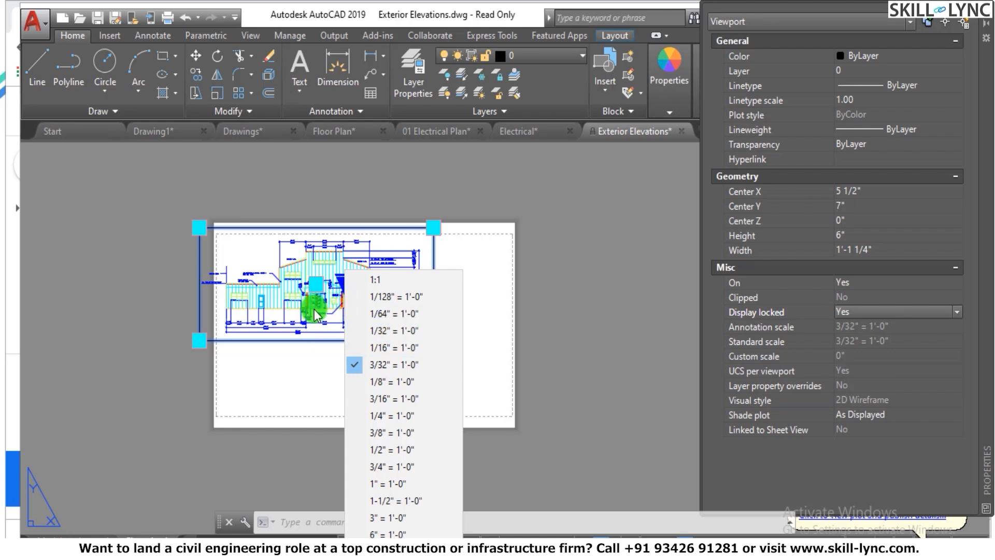
key(Escape)
key(Escape)
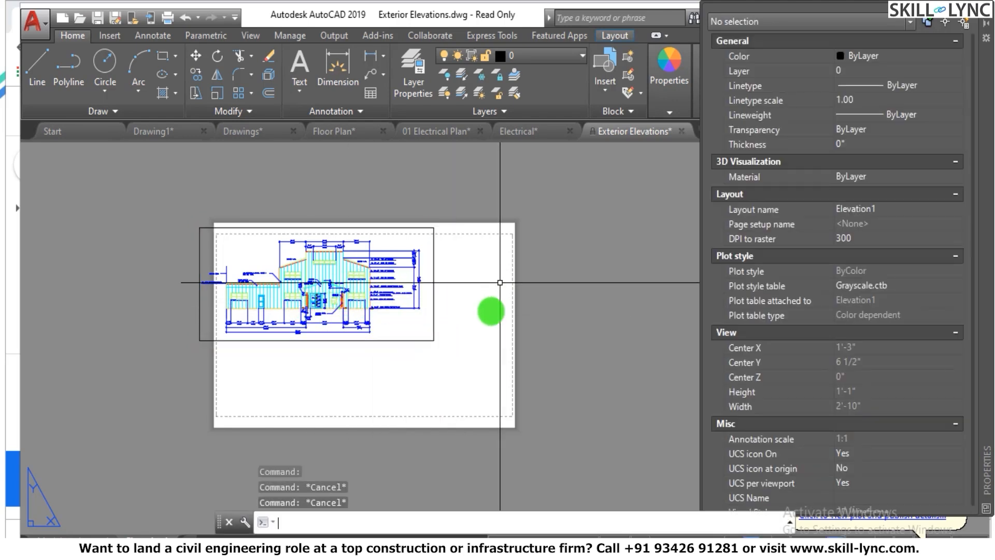
Move the rescaled viewport so its frame sits inside the upper-left corner of the sheet's printable area.
text(m)
key(Return)
click(453, 351)
click(427, 327)
key(Return)
click(544, 343)
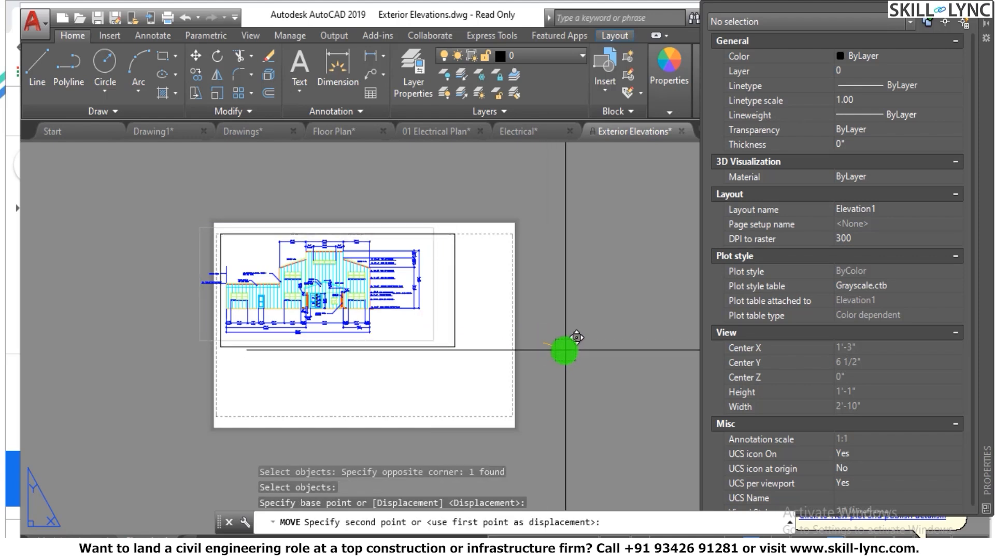
key(Escape)
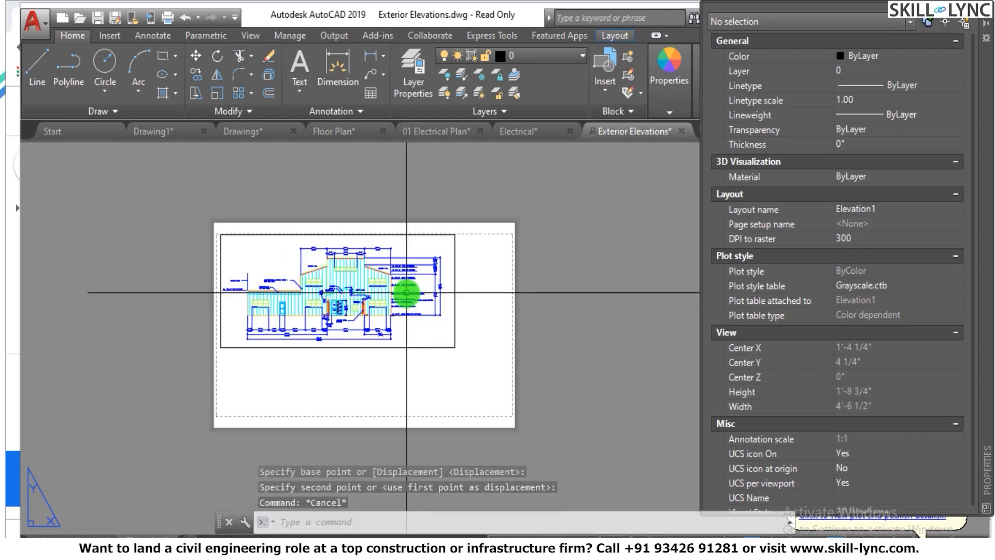
Check the elevation viewport's scale and display lock in its properties.
click(449, 345)
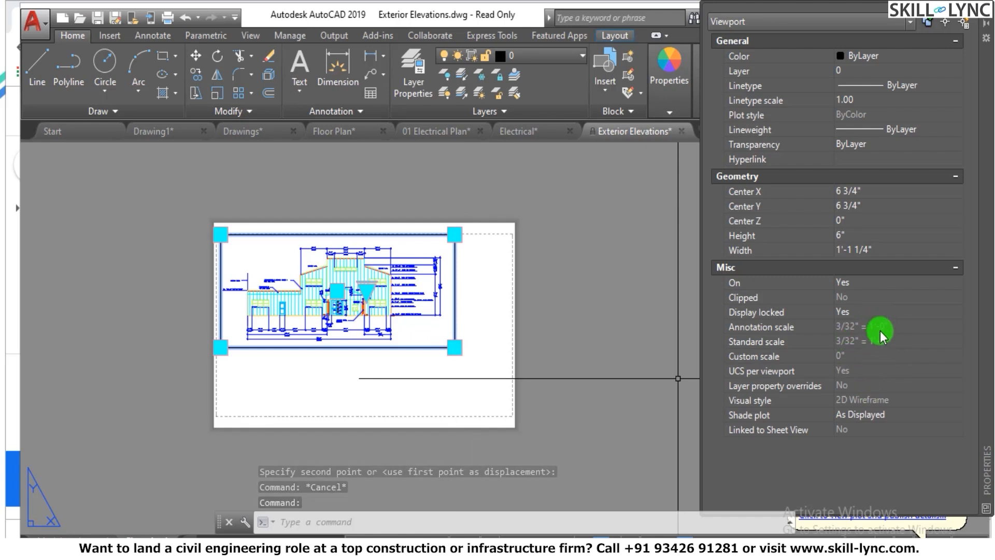
key(Escape)
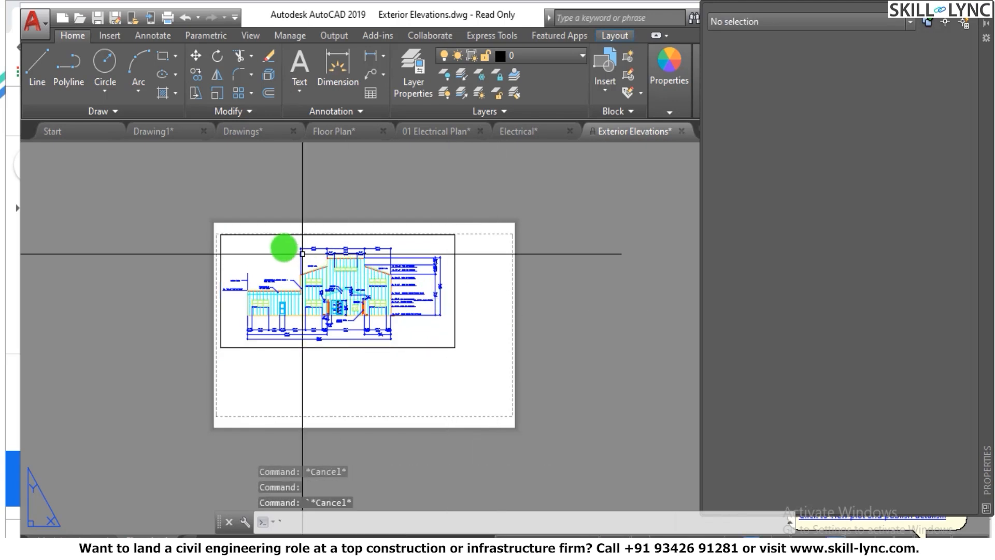
key(Escape)
key(Escape)
scroll(323, 260, up, 2)
scroll(485, 210, down, 2)
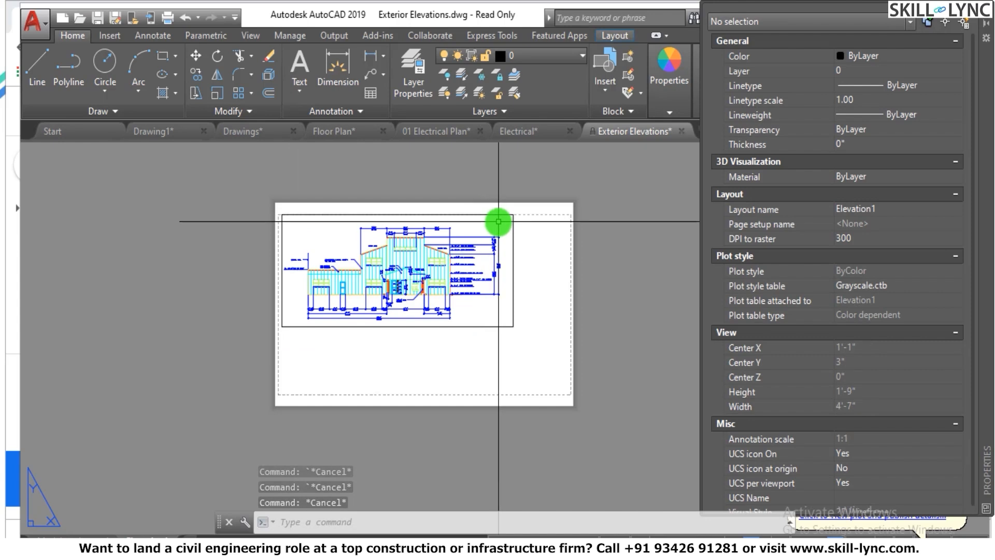
click(521, 250)
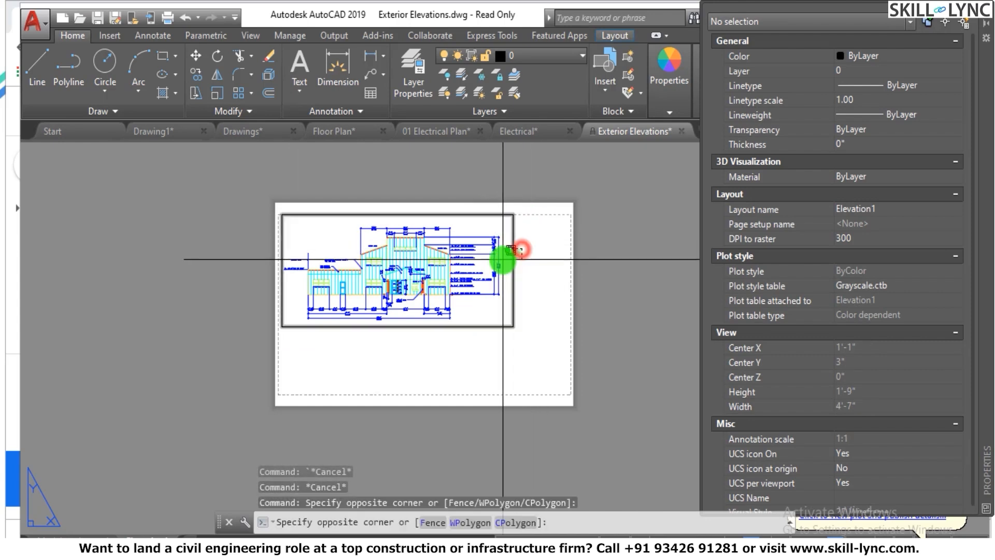
click(502, 259)
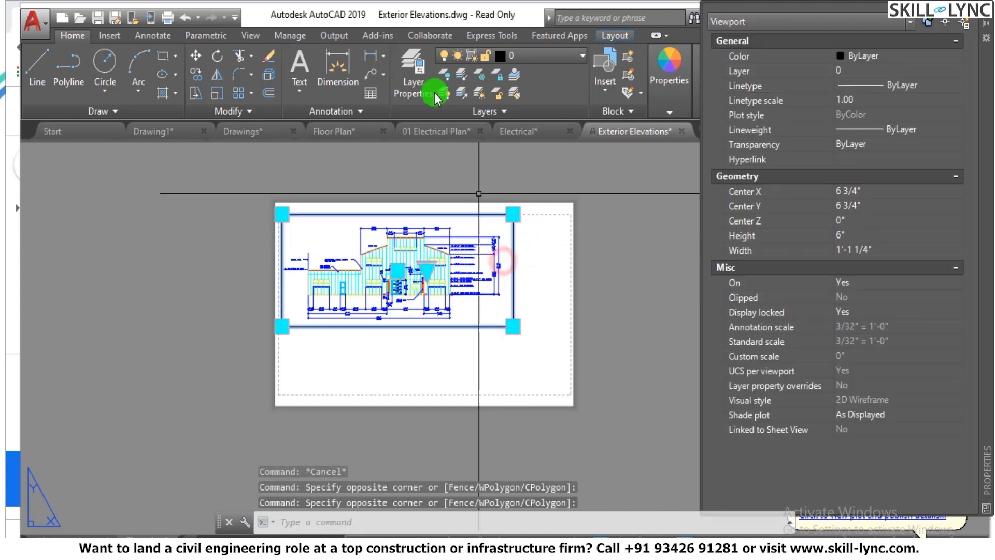
click(414, 64)
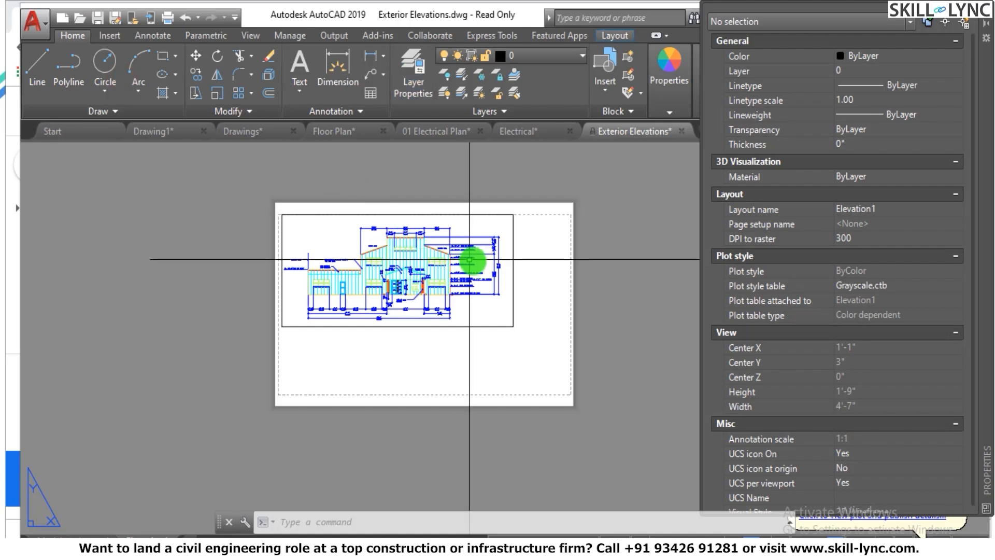
scroll(505, 249, up, 2)
click(524, 225)
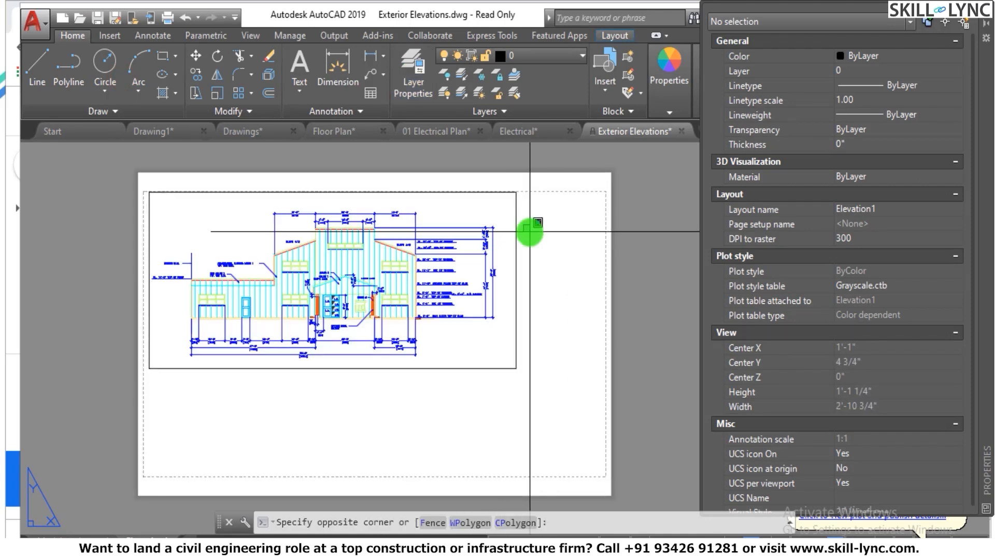
click(544, 229)
Create a new layer named Vports and turn it off.
text(la)
key(Return)
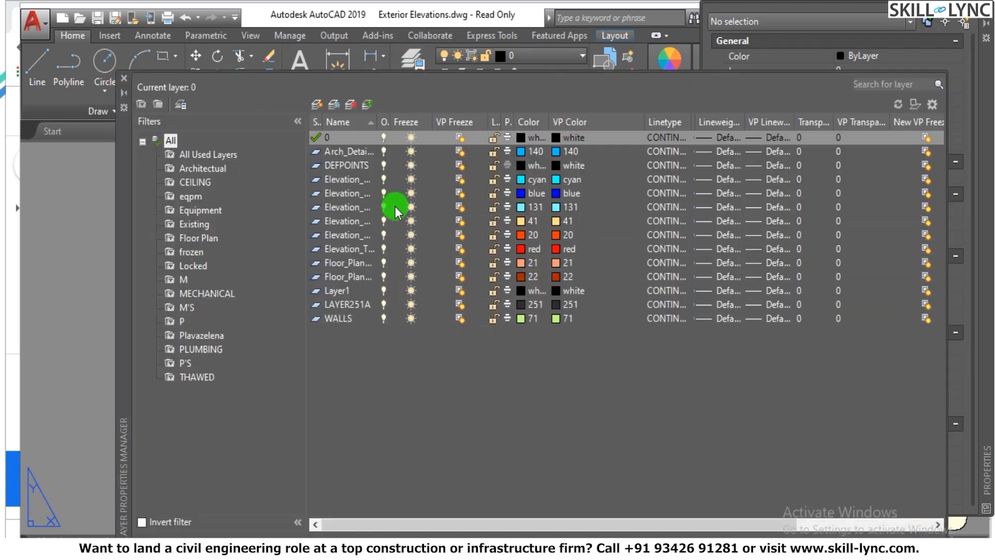
click(316, 106)
text(Vports)
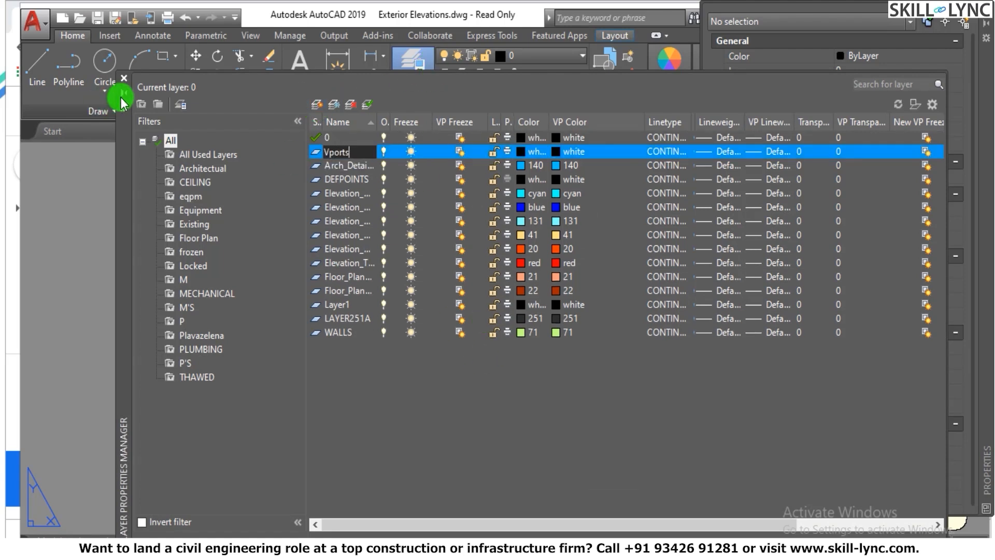
click(129, 84)
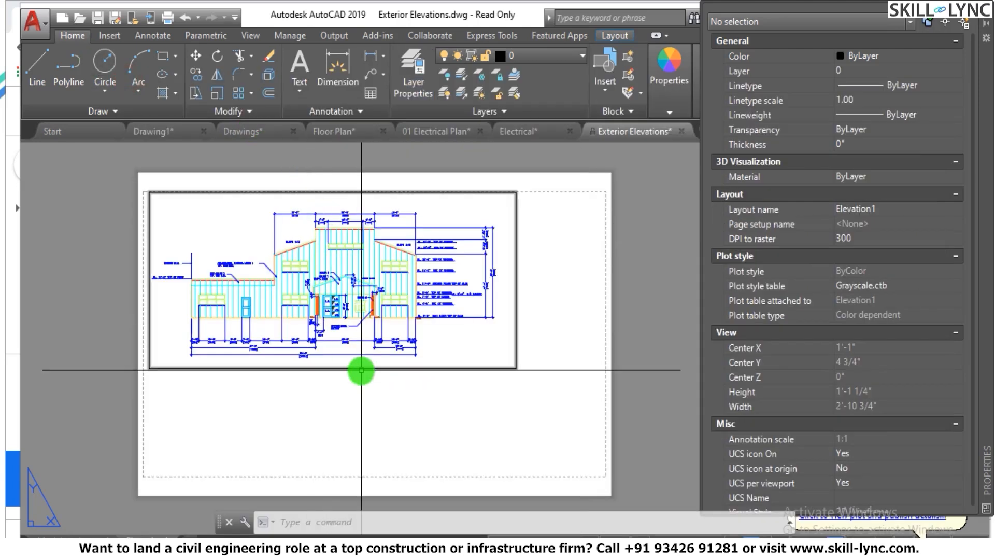
Select the elevation viewport's frame and assign it to the Vports layer.
click(361, 370)
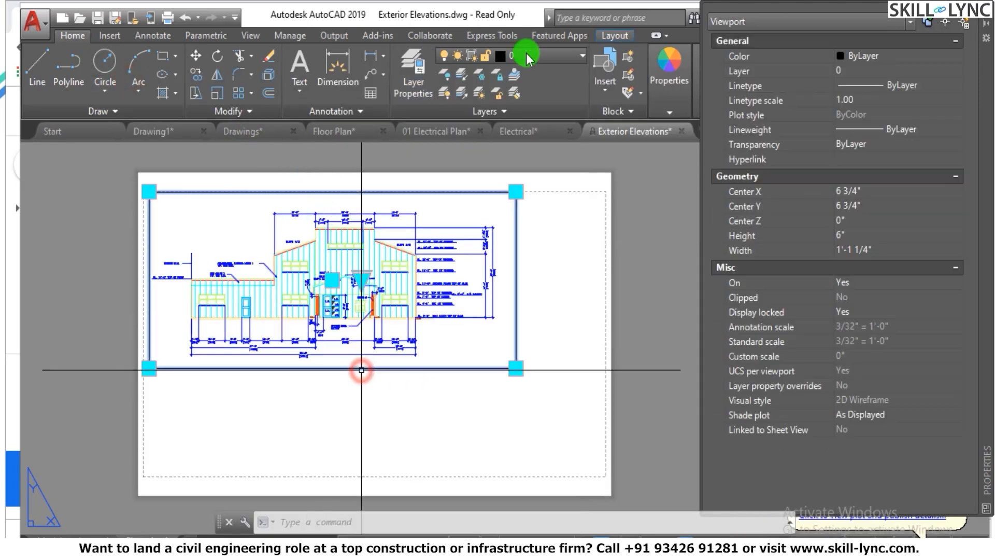
click(527, 58)
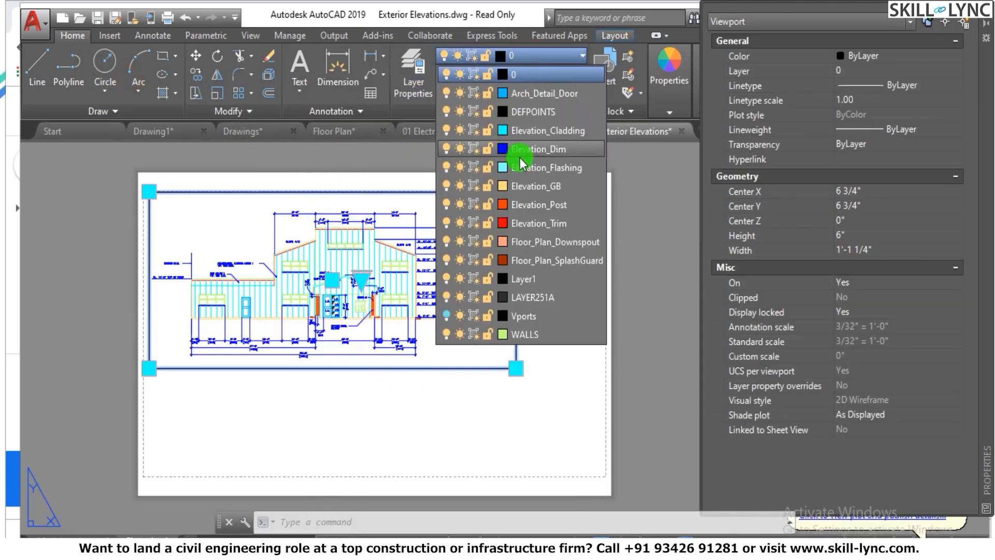
click(533, 317)
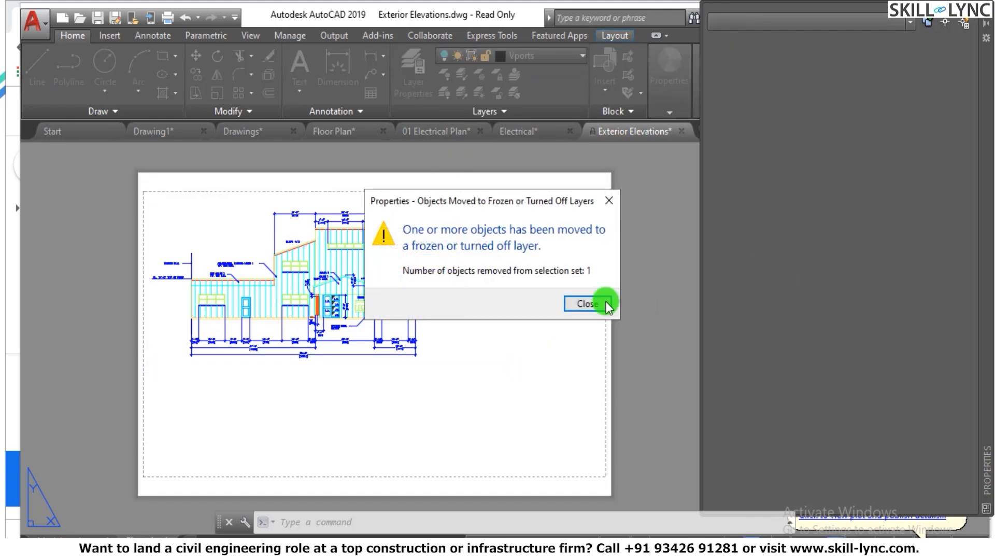
Dismiss the notice about objects moved to a turned-off layer and add a new blank layout.
click(579, 305)
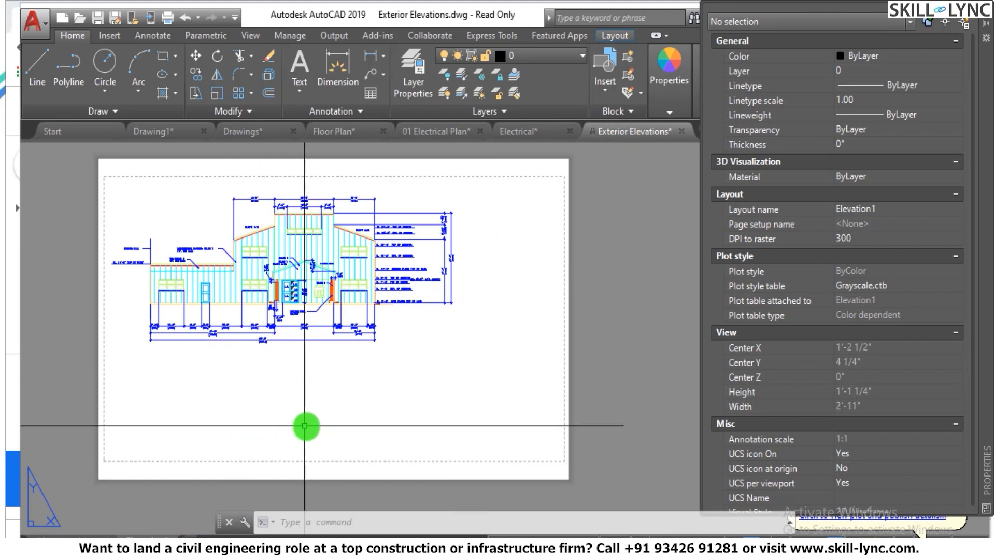
click(193, 540)
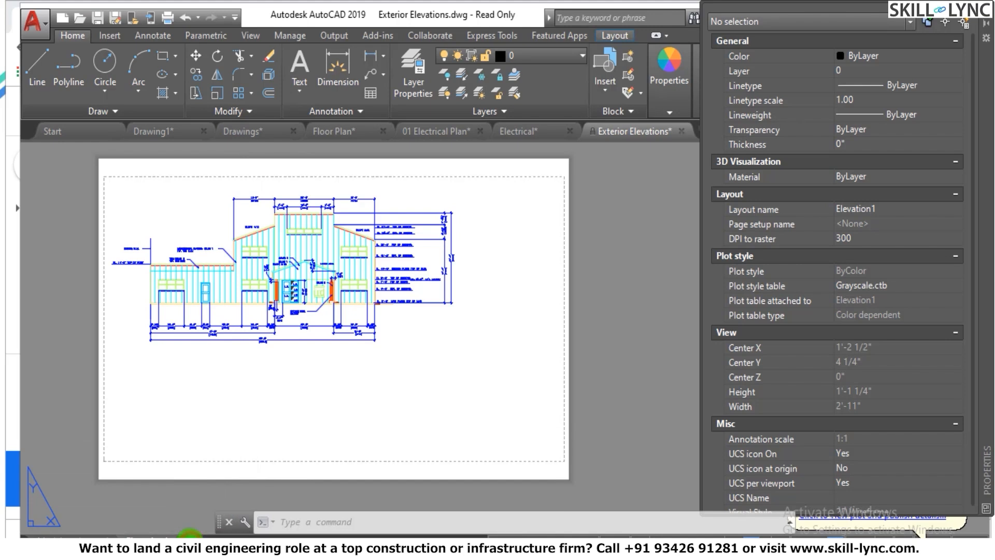
Insert the ISO A1 Layout from the Tutorial-mArch template into the drawing.
right_click(190, 540)
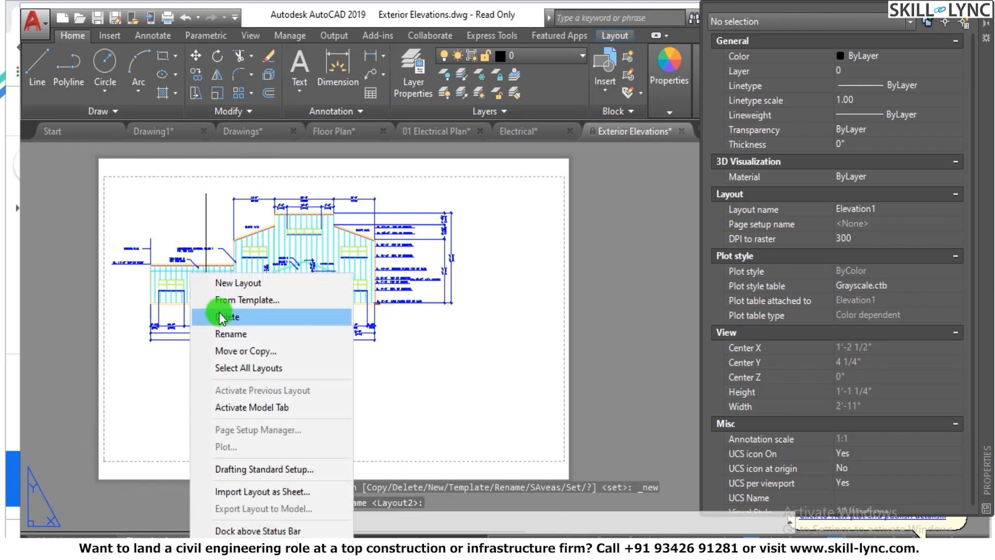
click(252, 309)
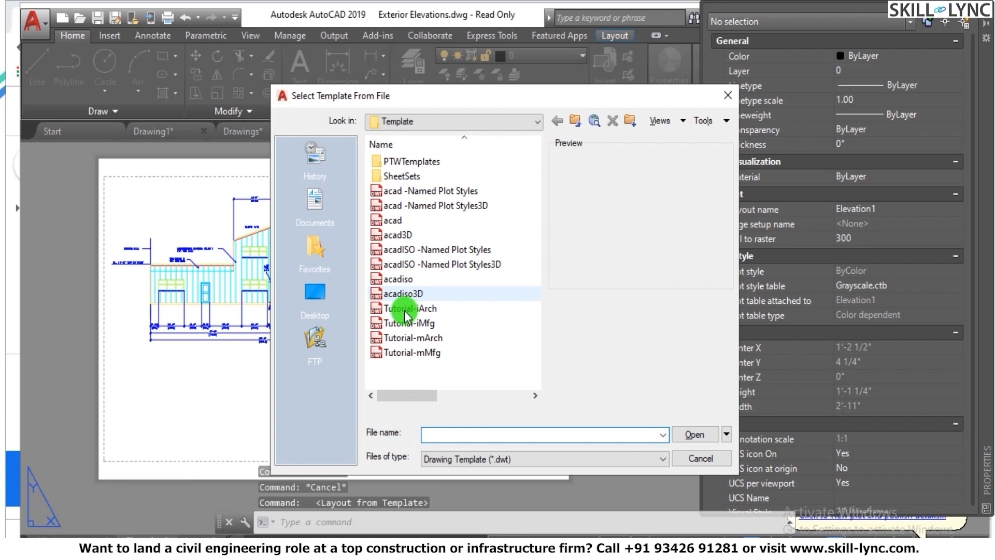
click(426, 338)
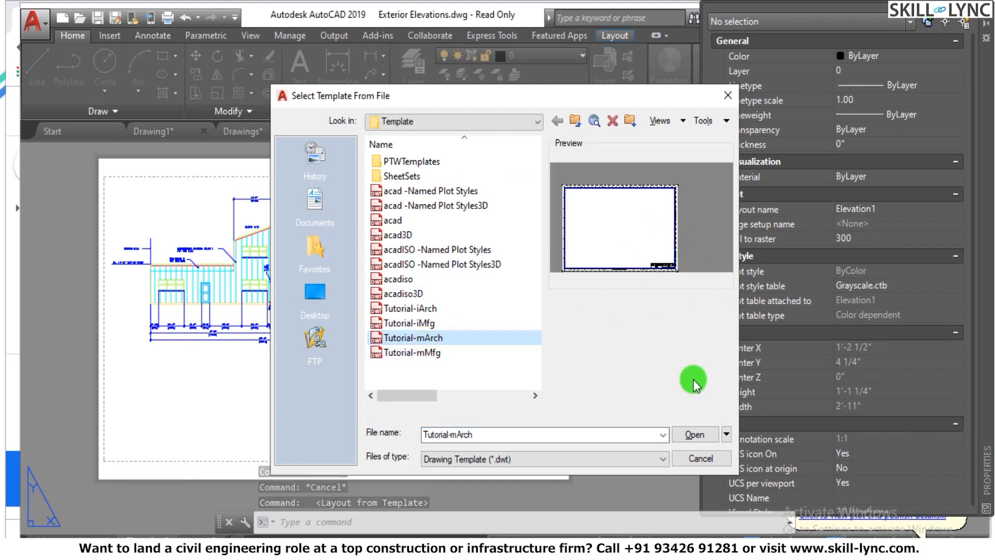
click(693, 439)
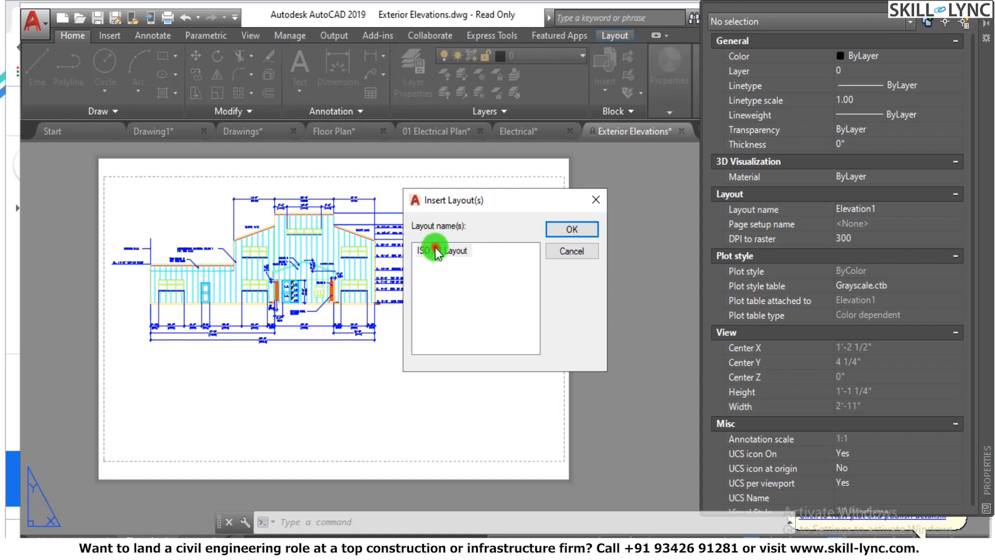
click(570, 229)
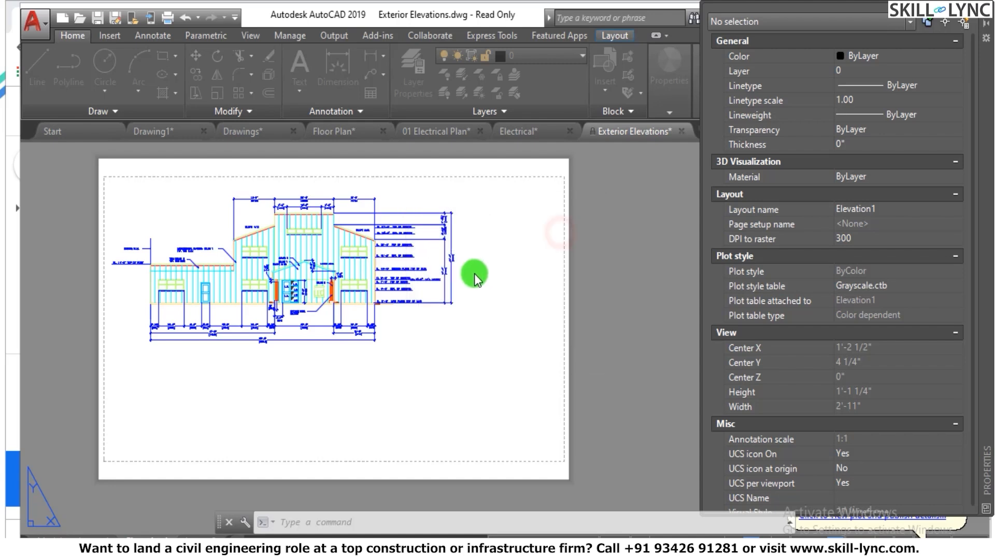
Open the inserted ISO A1 Layout and delete it from the drawing.
click(291, 535)
right_click(291, 536)
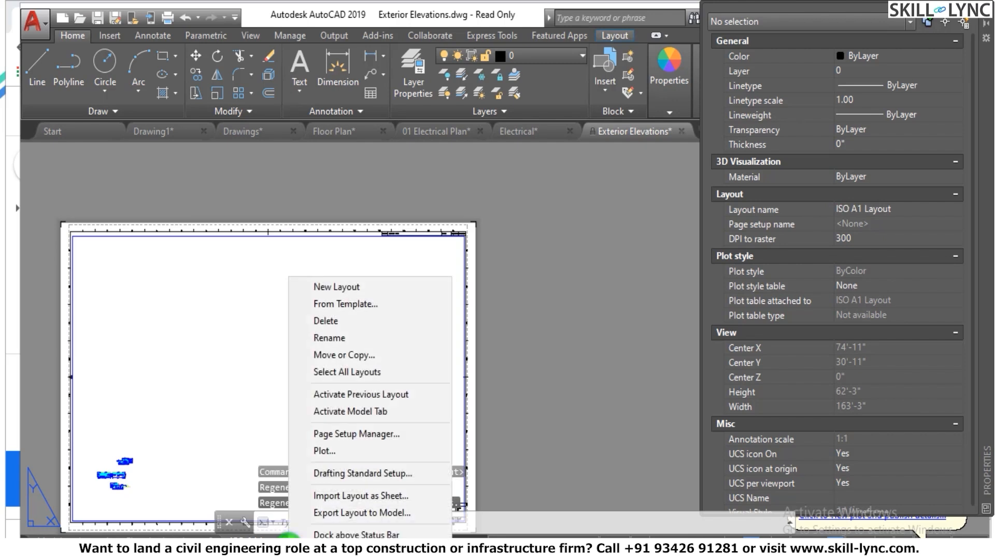
click(373, 319)
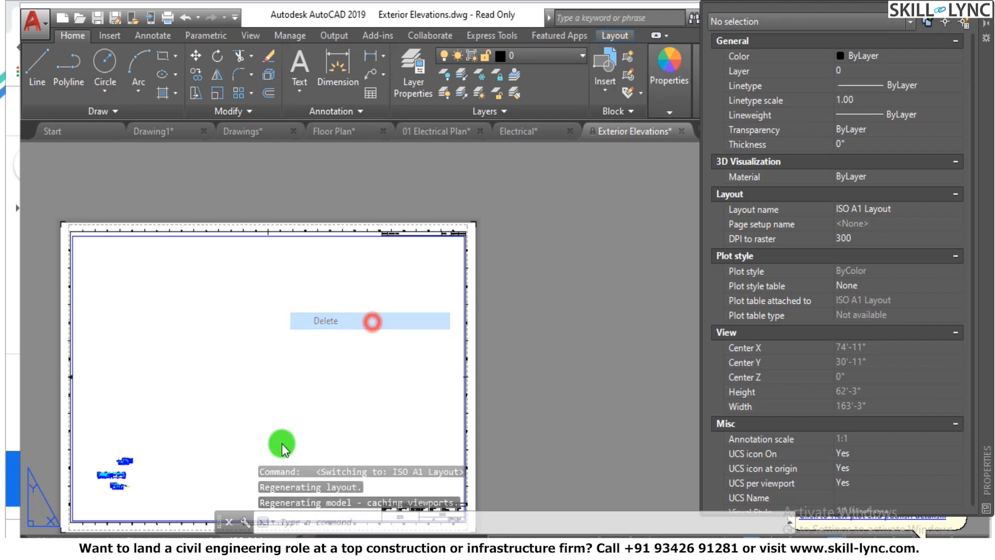
click(529, 343)
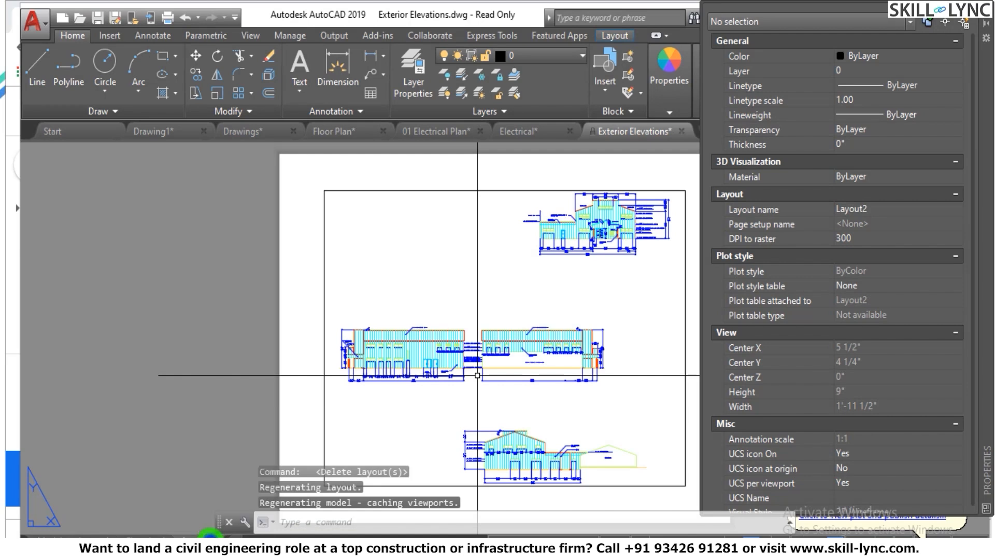
Insert the D-Size Layout from the Tutorial-iArch template and make it the current layout.
right_click(212, 535)
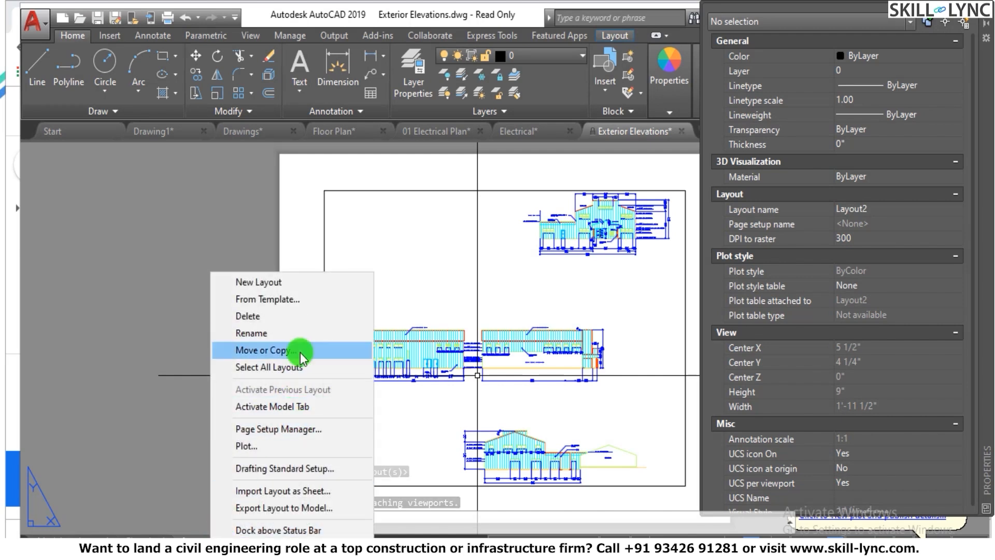
click(296, 299)
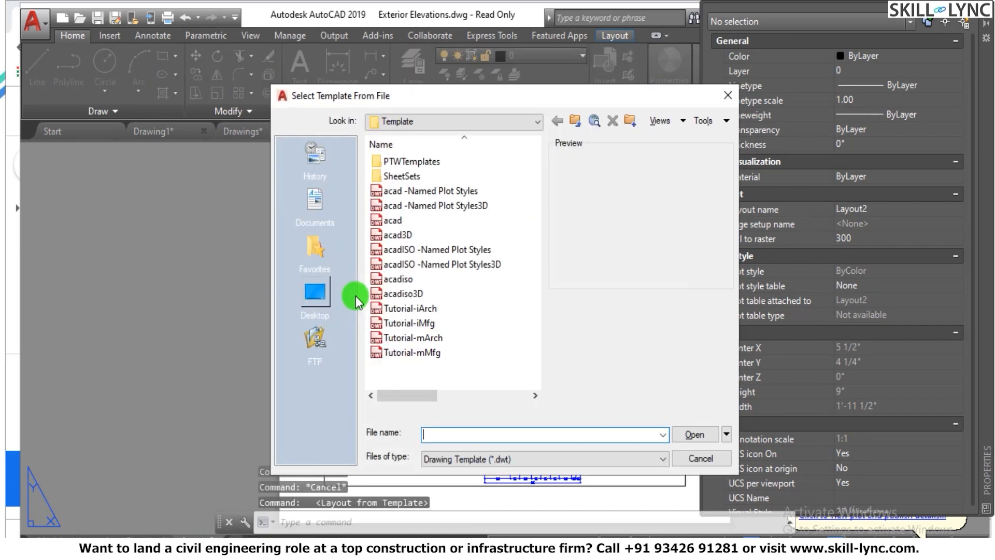
click(407, 309)
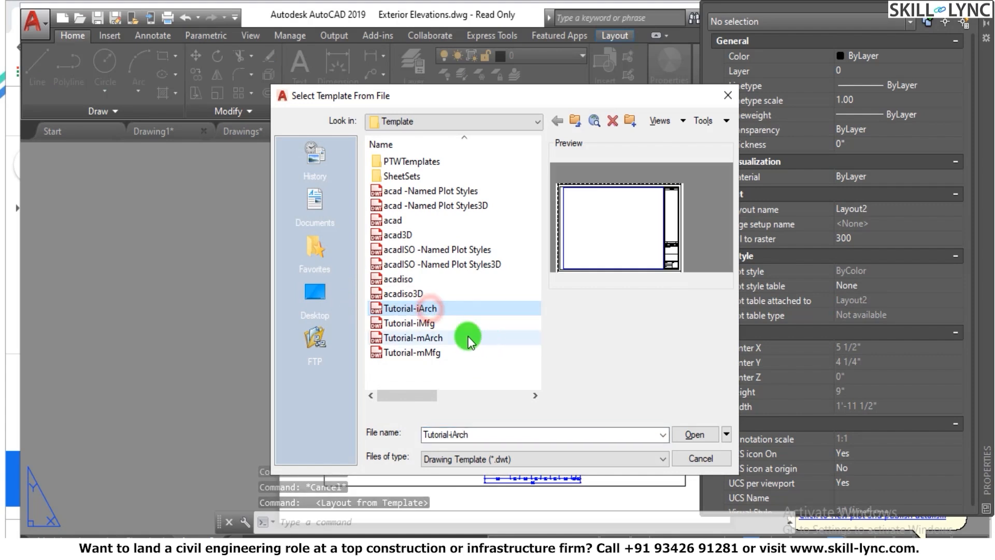
click(702, 440)
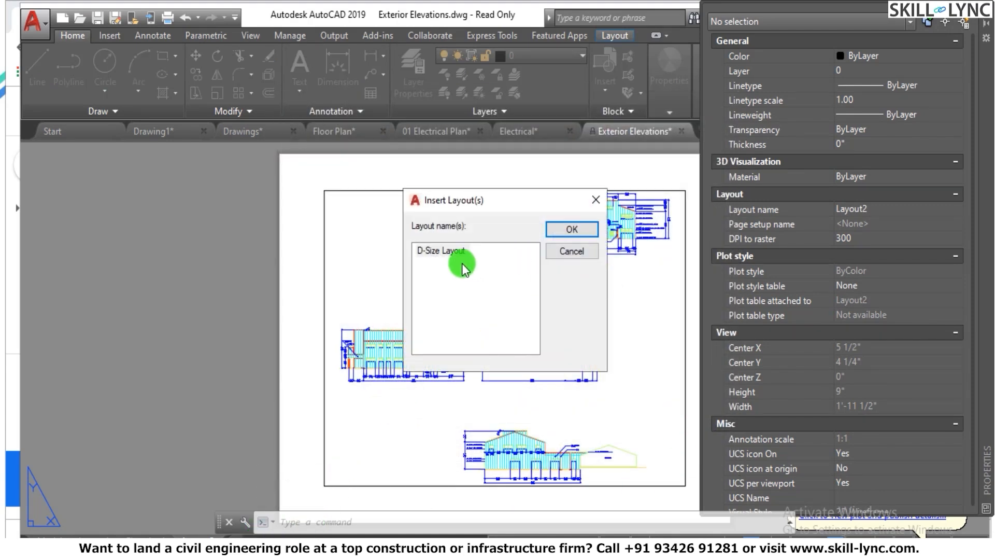
click(575, 235)
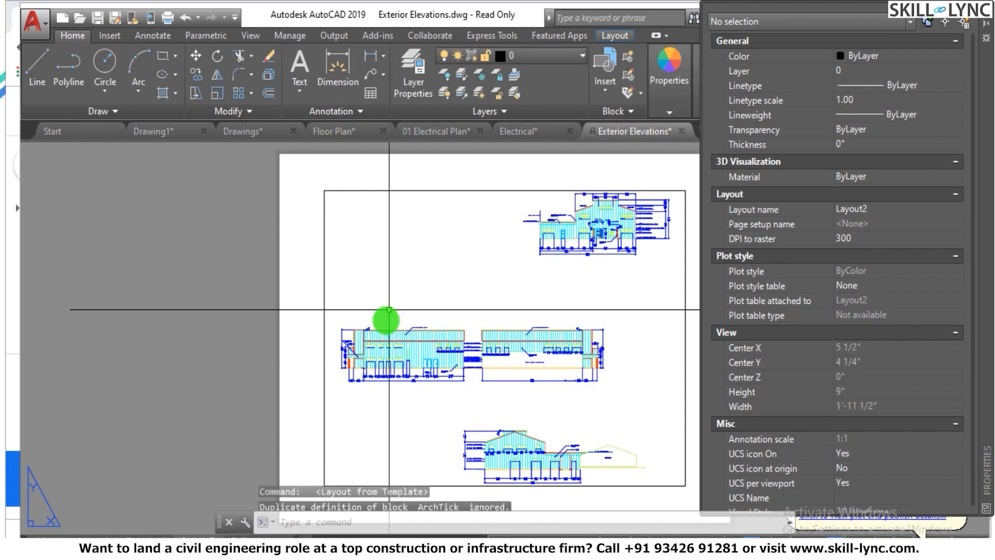
click(246, 537)
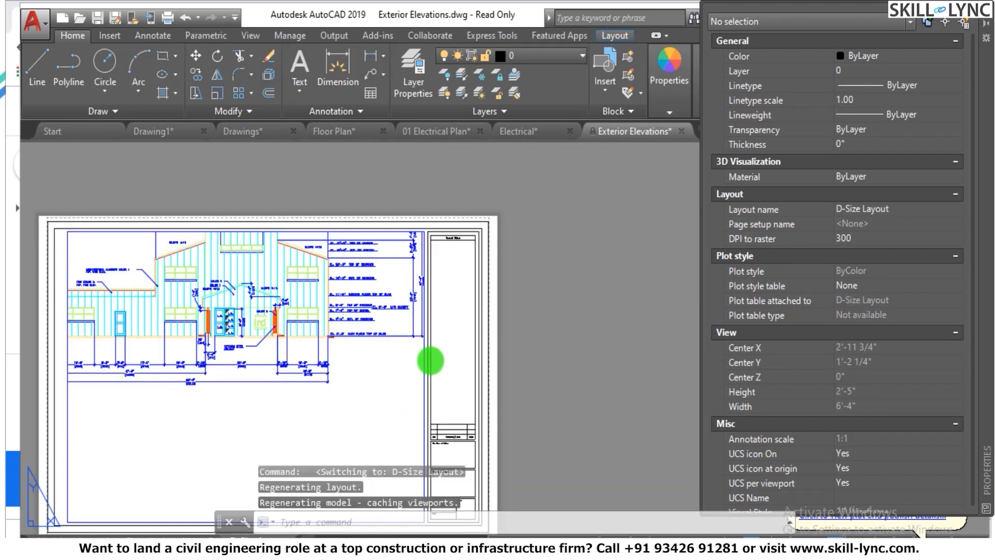
Try to zoom the elevation in model space inside the title-block sheet's viewport and return to paper space.
scroll(473, 274, down, 2)
scroll(462, 461, up, 2)
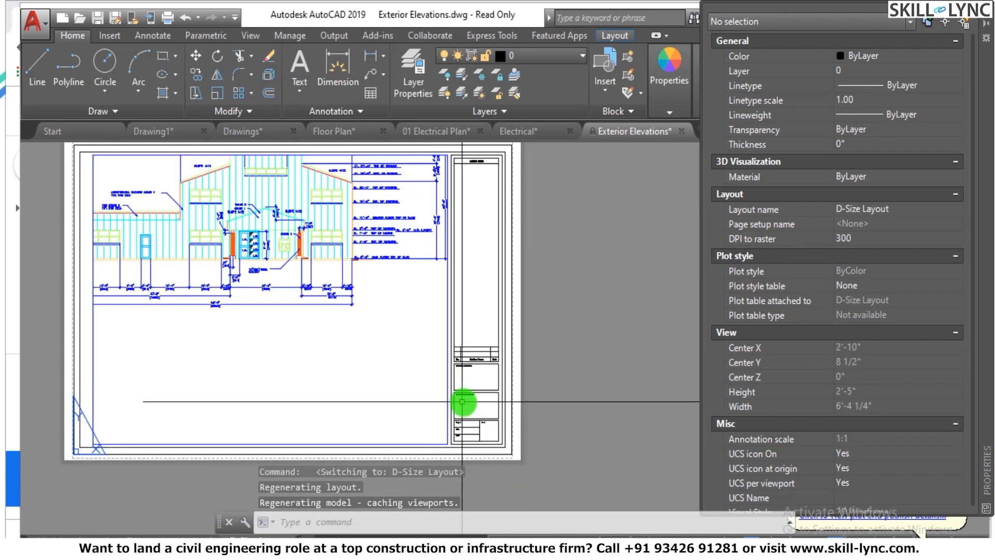
scroll(430, 377, down, 2)
scroll(454, 333, up, 2)
text(ms)
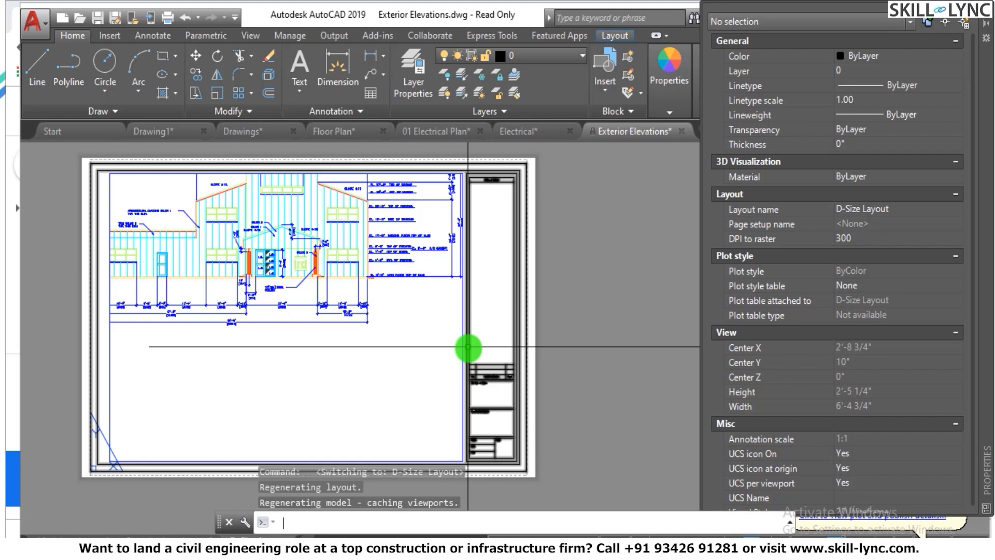
key(Return)
scroll(330, 345, down, 4)
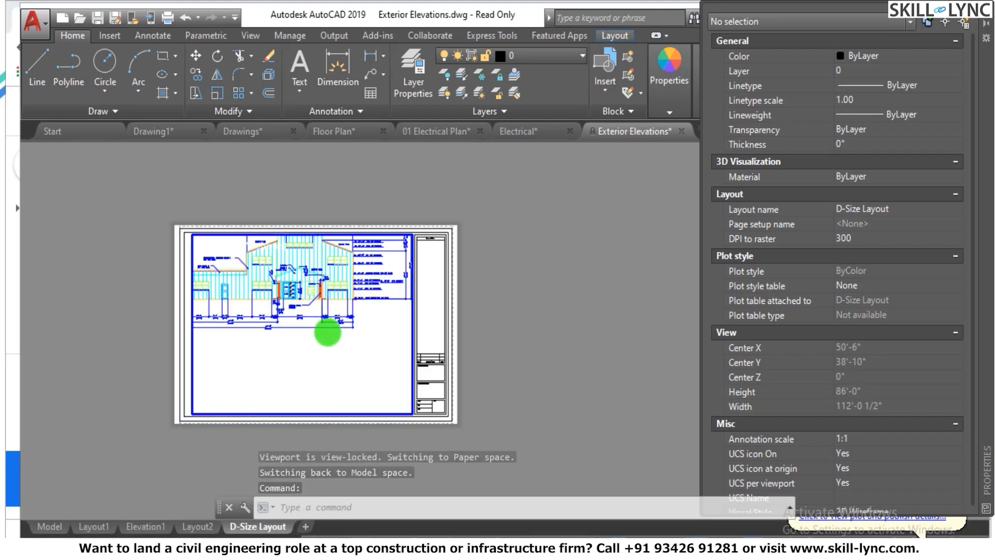
scroll(335, 343, up, 2)
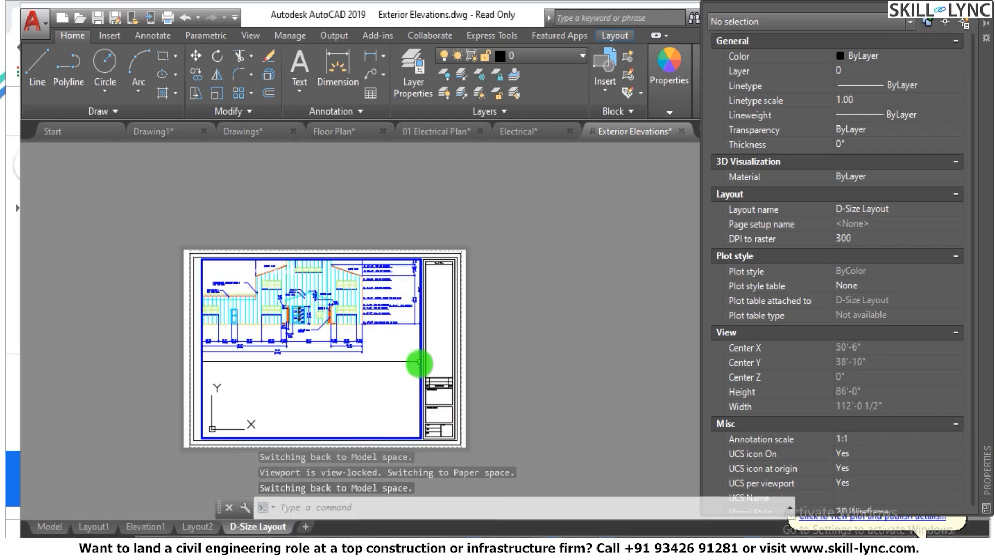
text(ps)
key(Return)
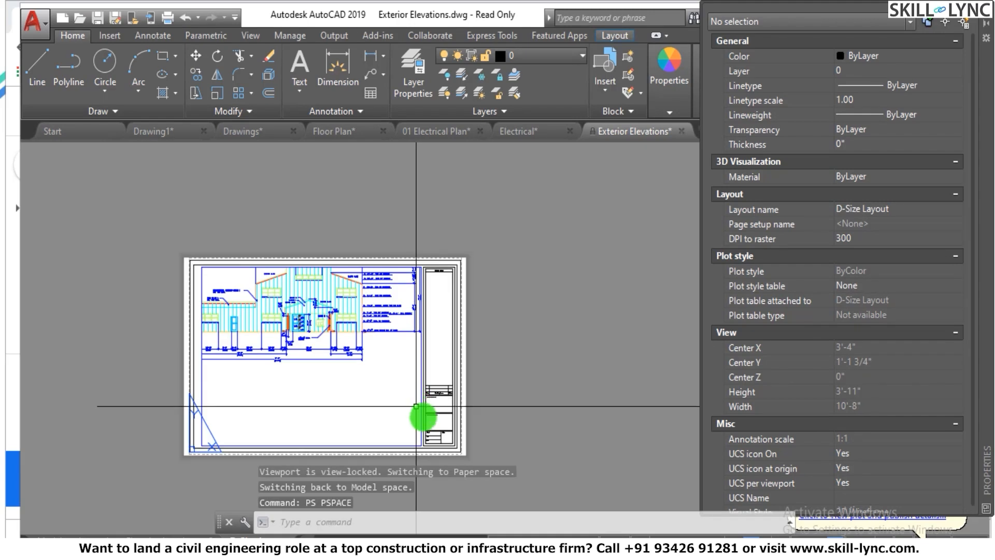
Select the D-Size Layout's viewport frame and set its Display locked property to No.
click(417, 445)
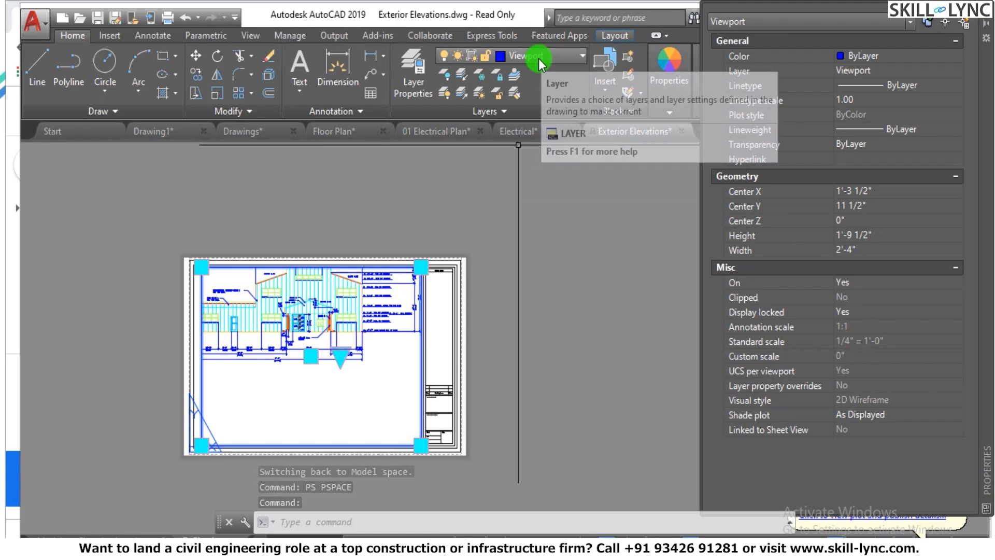
right_click(406, 444)
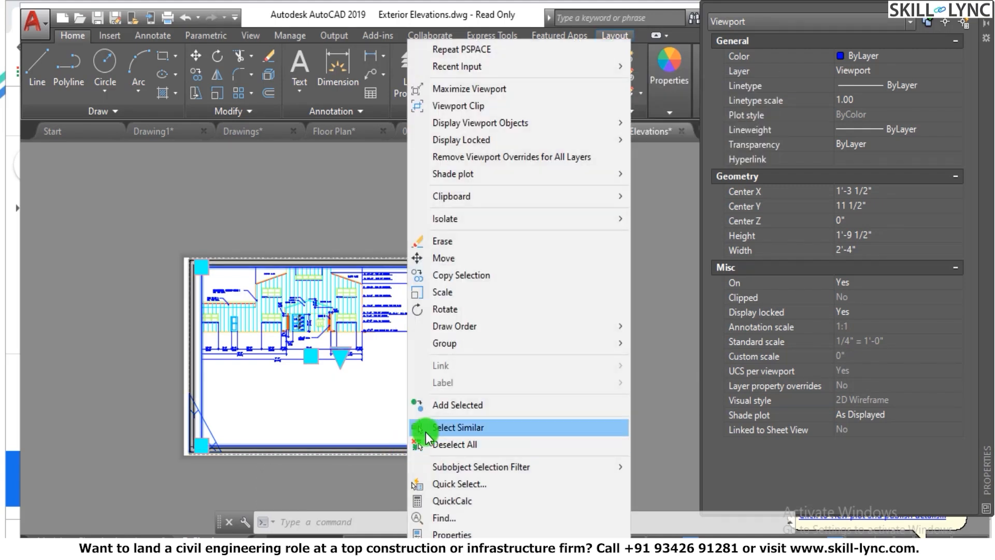
click(910, 326)
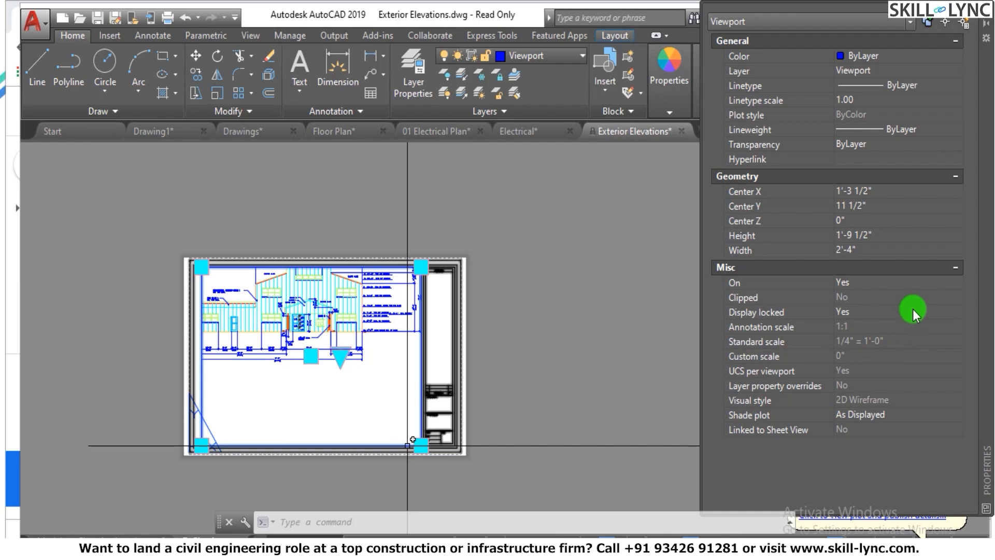
click(913, 310)
click(855, 311)
click(854, 340)
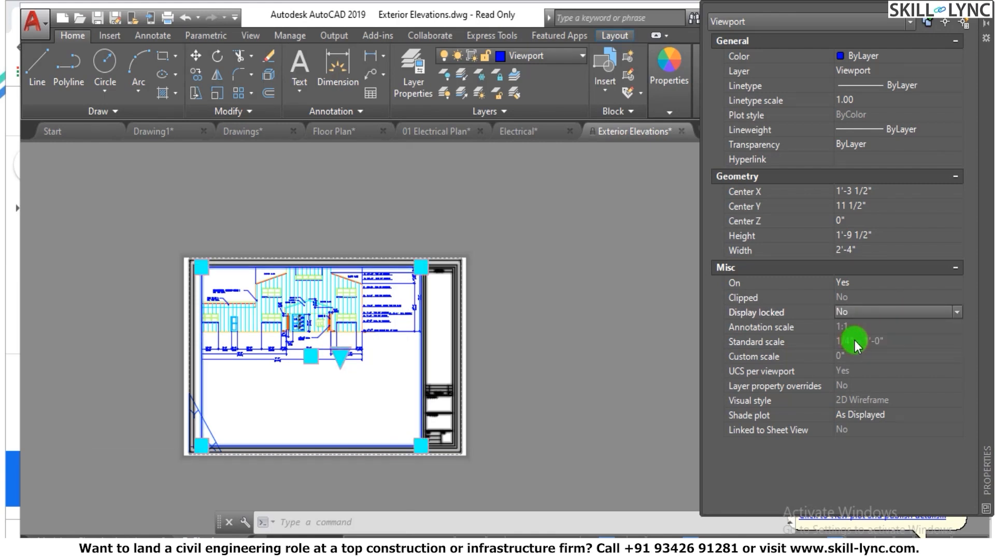
Activate the unlocked viewport, zoom and centre the front elevation within its frame, and return to paper space.
double_click(357, 401)
scroll(389, 380, down, 3)
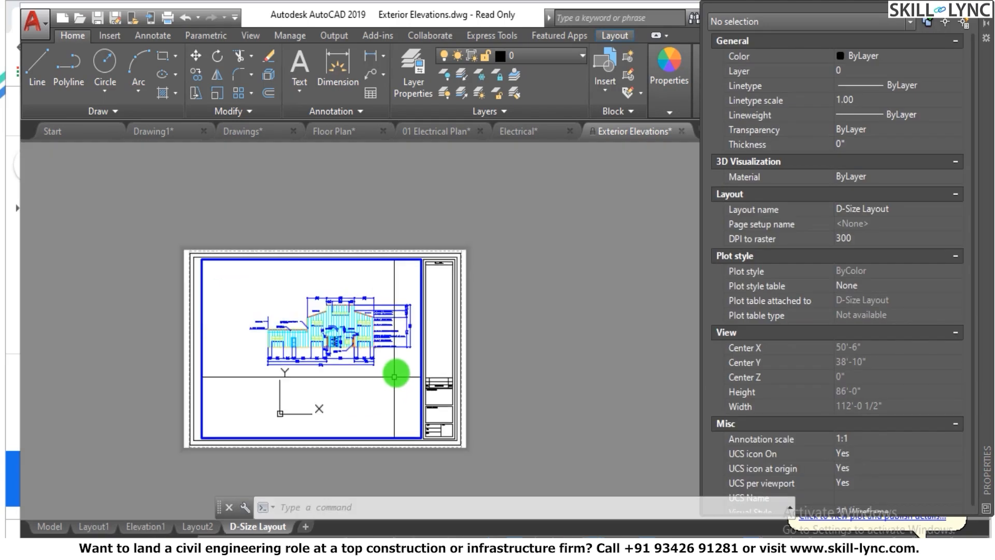
scroll(362, 321, up, 3)
scroll(361, 324, down, 3)
scroll(361, 325, up, 3)
scroll(361, 326, down, 3)
scroll(361, 326, up, 2)
scroll(361, 325, down, 2)
scroll(362, 326, up, 2)
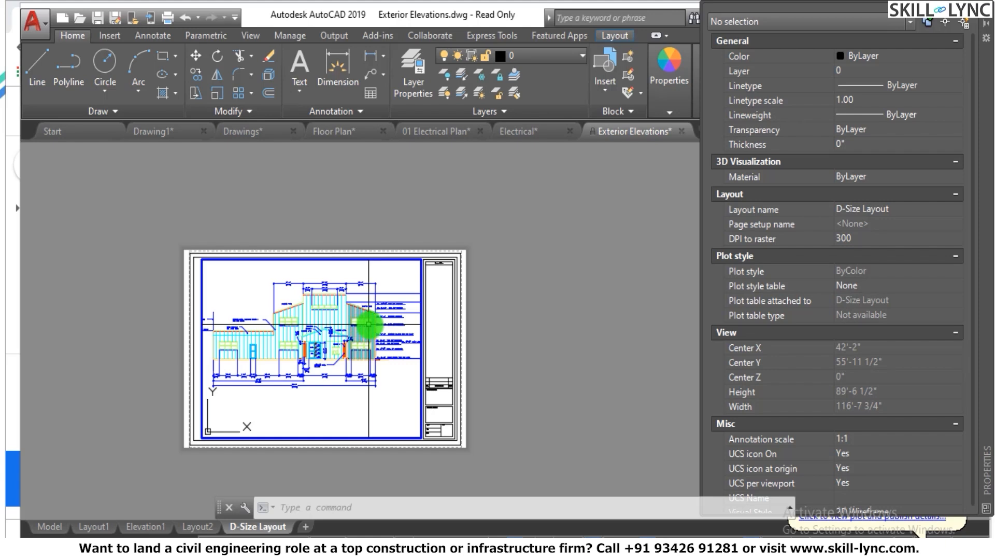
scroll(355, 332, down, 3)
scroll(356, 329, up, 3)
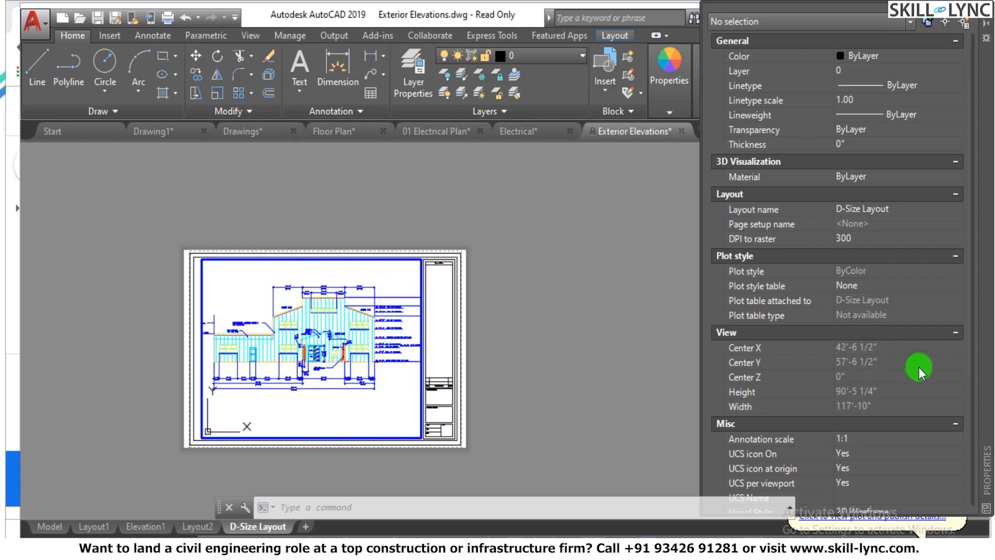
text(PS)
key(Return)
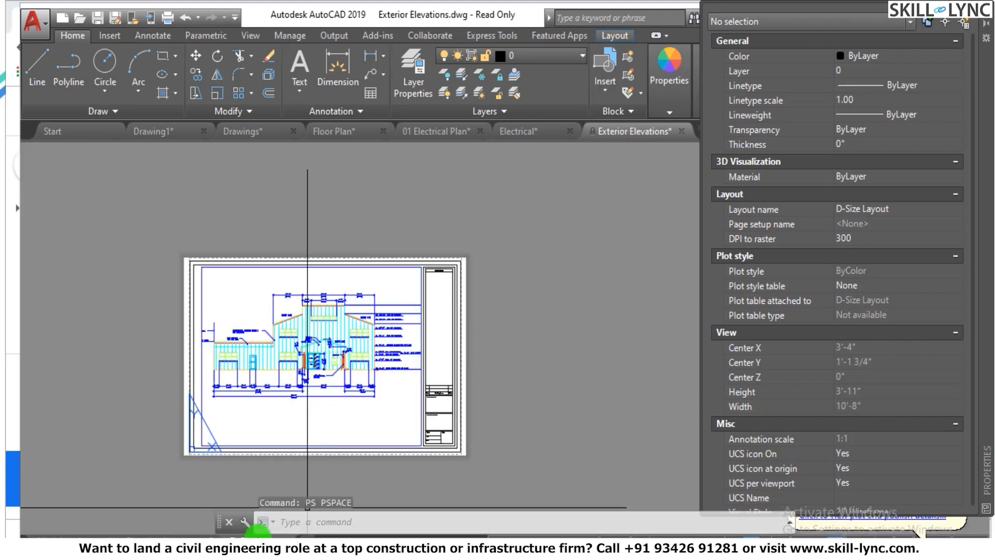
Modify the D-Size Layout's page setup to use the monochrome.ctb plot style table.
click(257, 536)
right_click(271, 534)
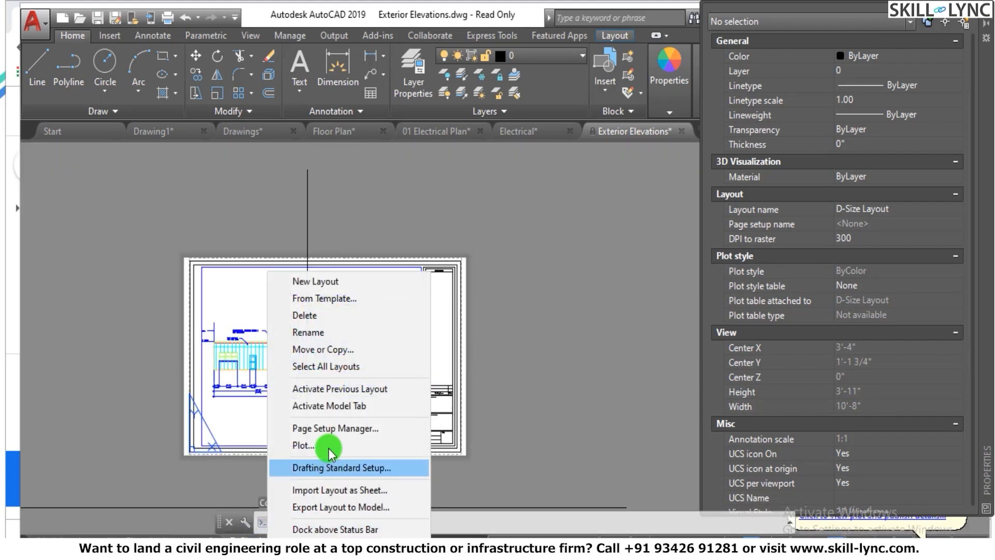
click(342, 430)
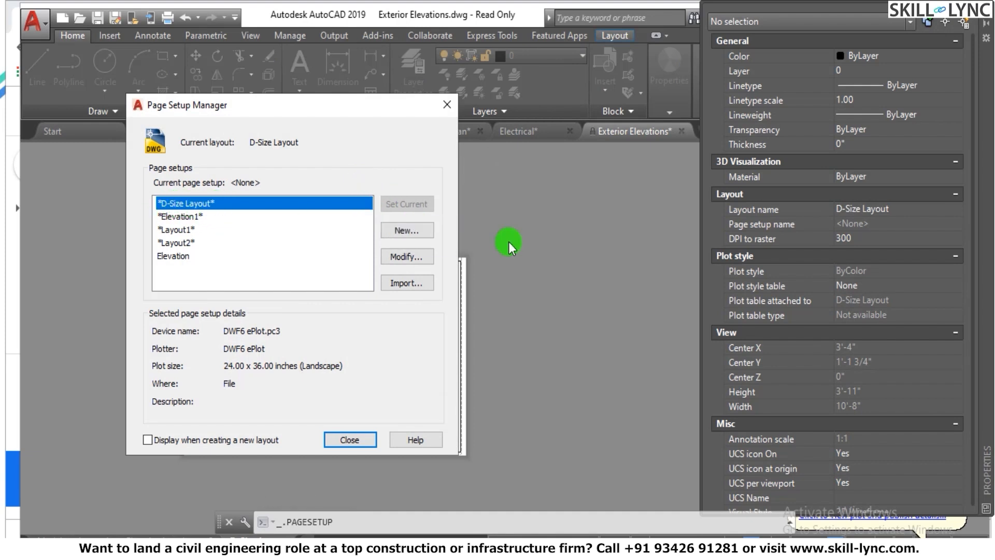
click(424, 256)
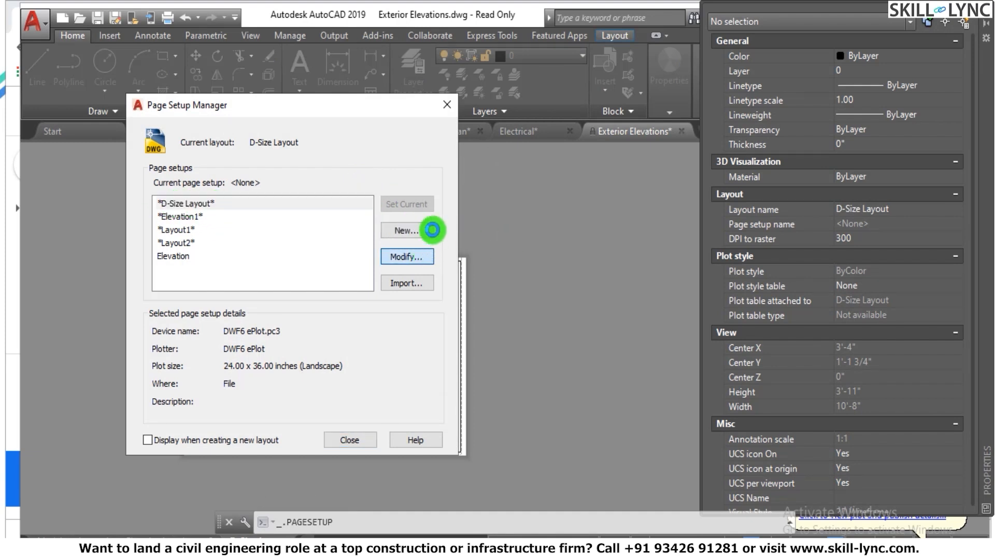
click(458, 120)
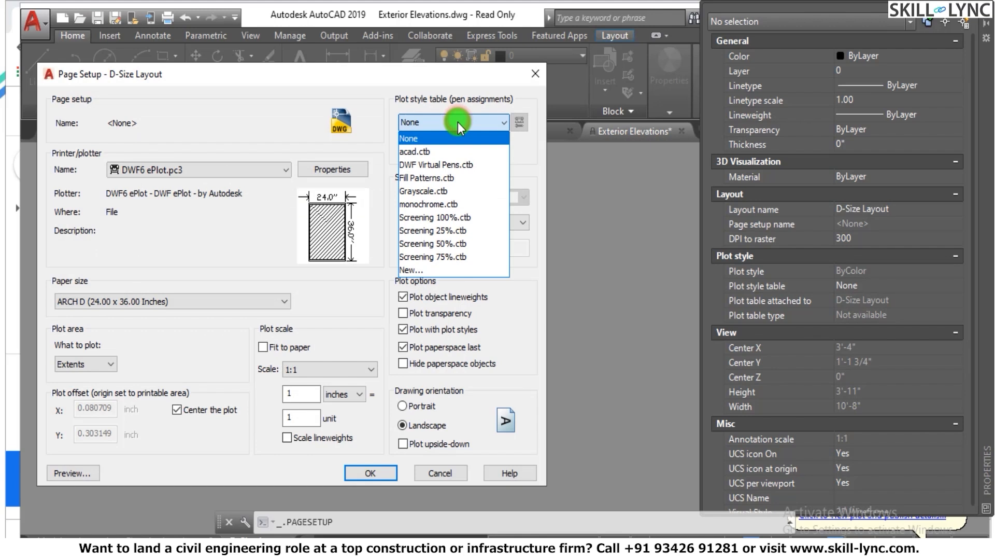
click(446, 205)
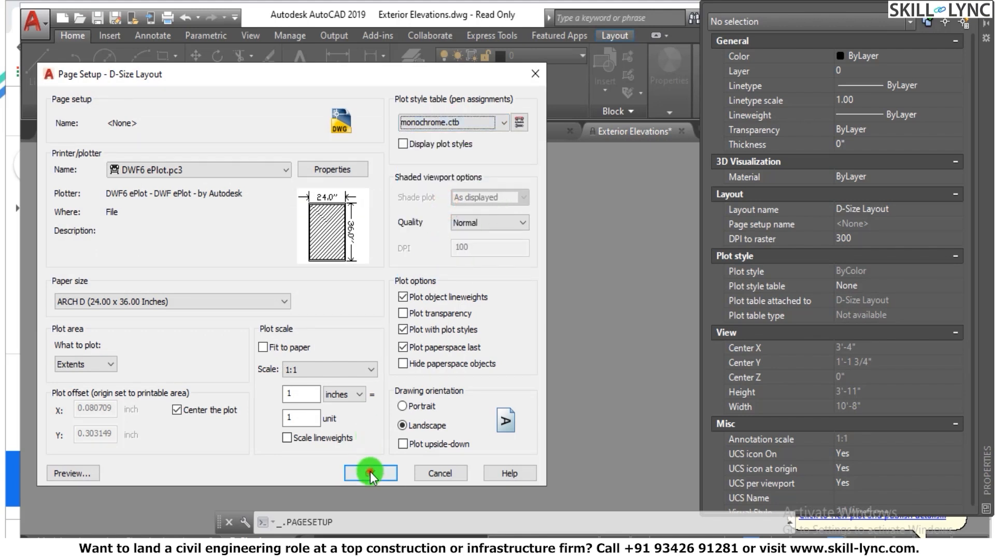
click(371, 472)
click(342, 440)
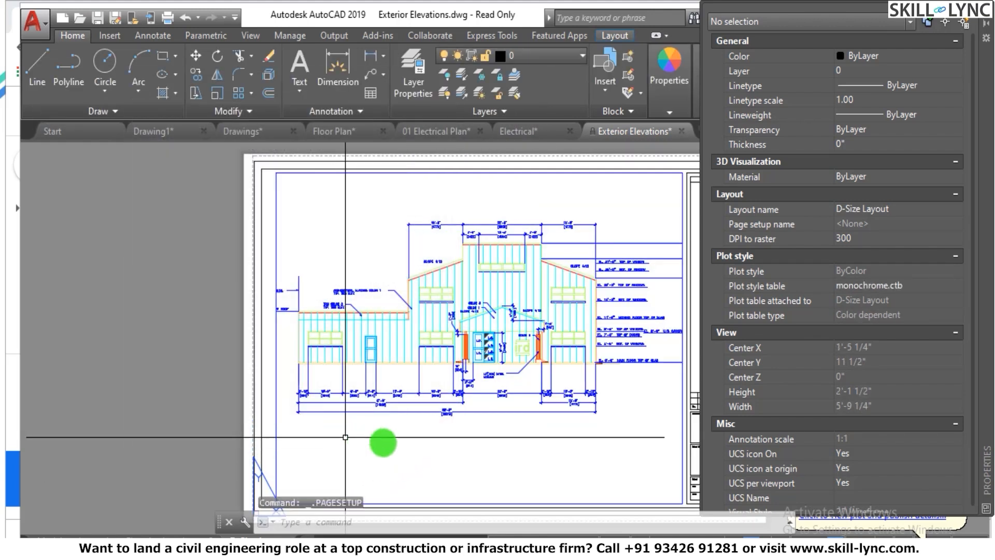
Start plotting the D-Size Layout, setting the plot area to Layout and the plotter to DWG To PDF.pc3.
scroll(633, 396, up, 2)
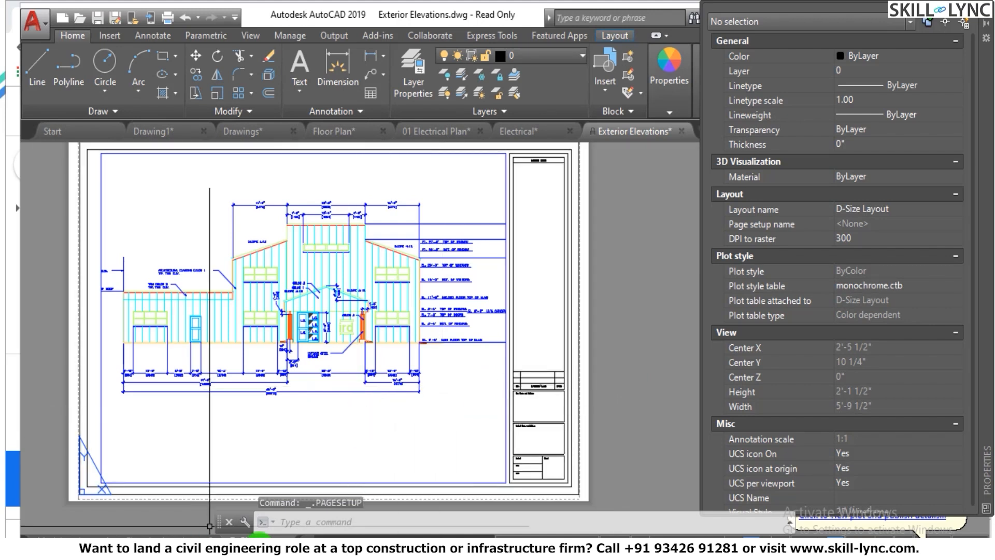
right_click(259, 534)
click(316, 449)
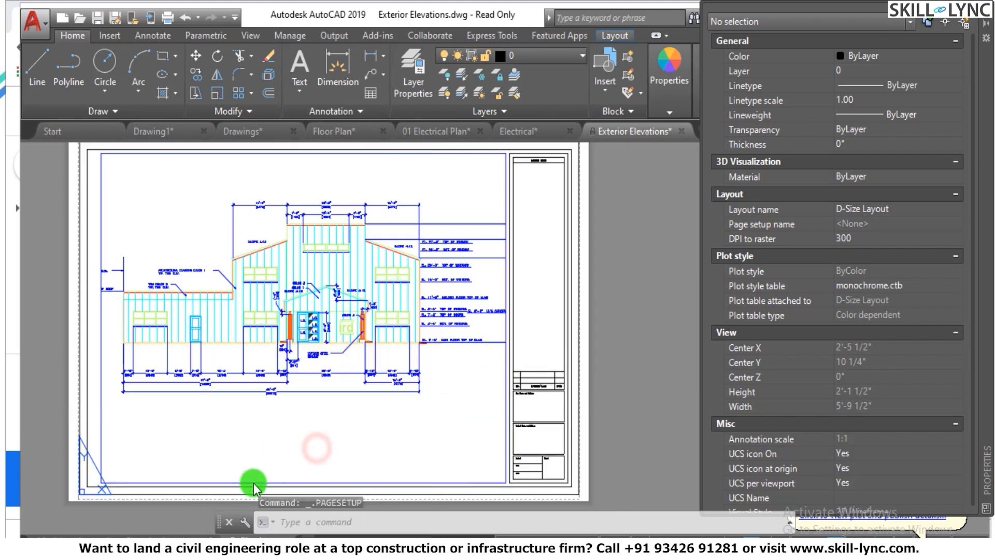
click(480, 328)
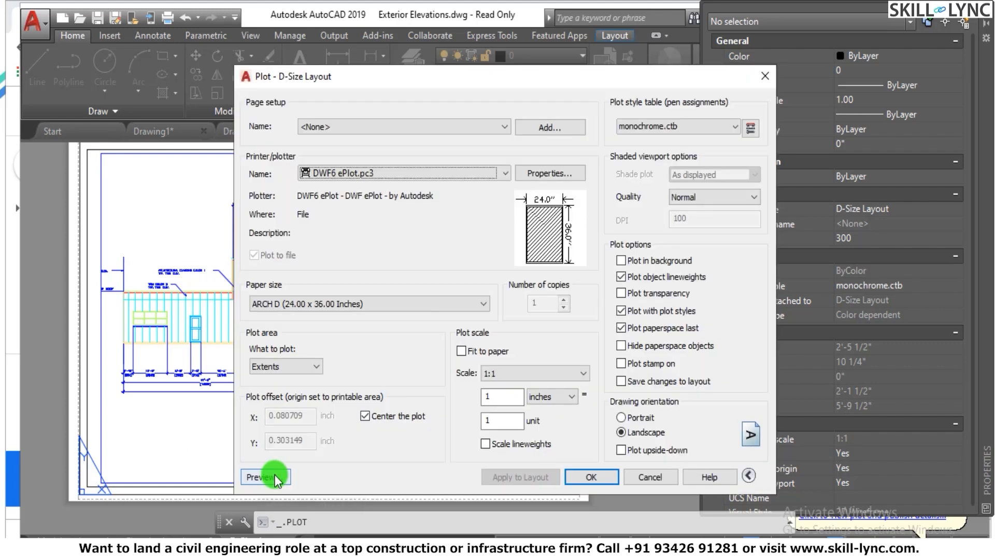
click(293, 371)
click(285, 402)
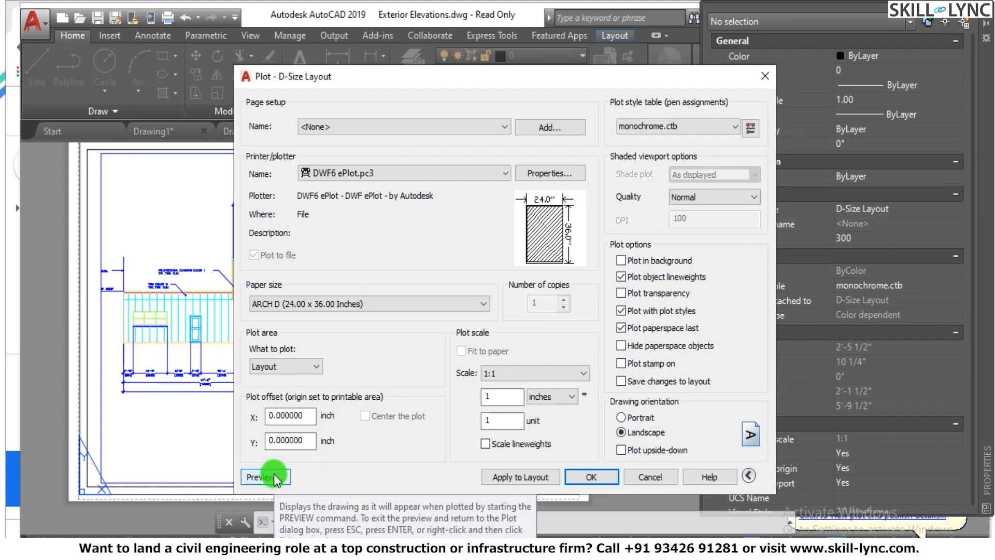
click(373, 172)
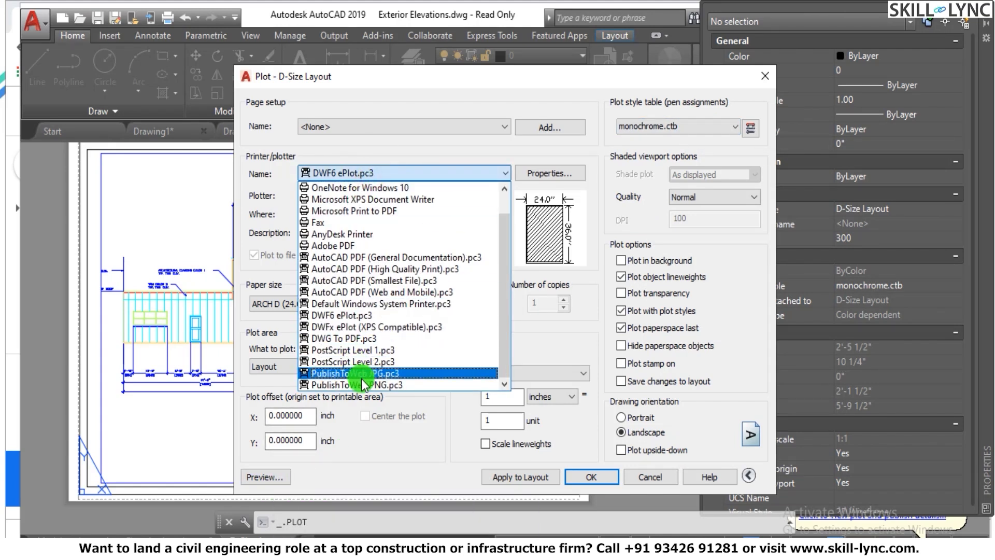
click(365, 338)
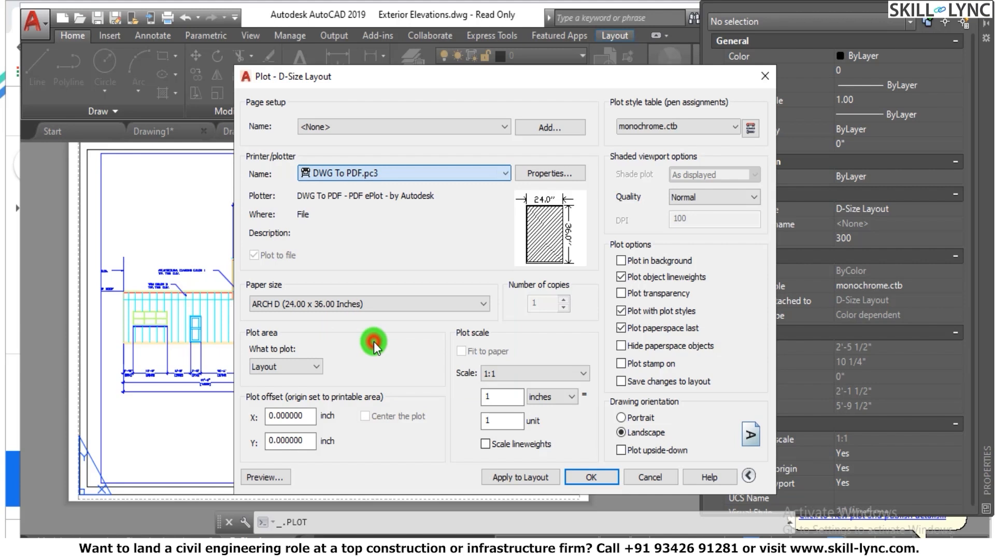
Preview the D-Size Layout plot and examine the monochrome elevation and the title block's empty fields.
click(273, 477)
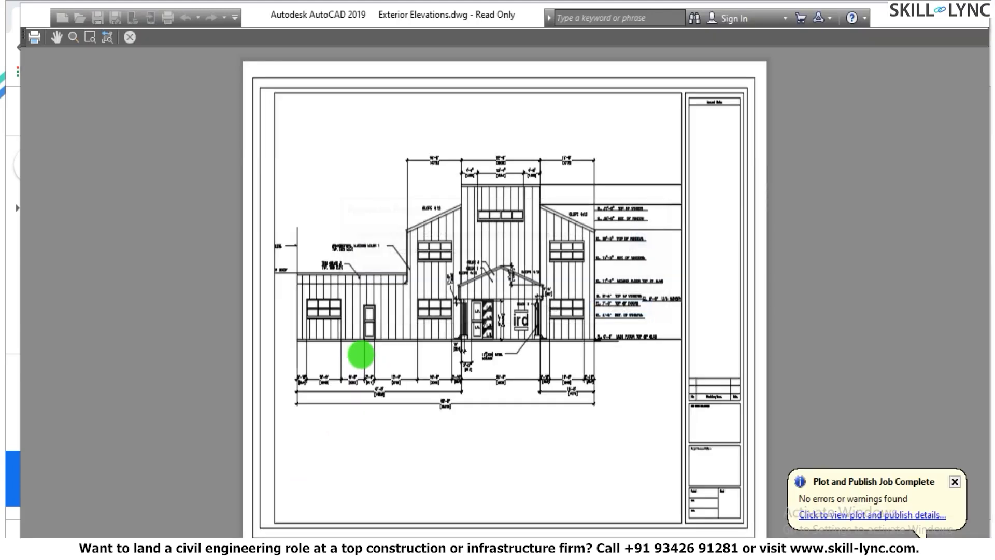
scroll(505, 320, up, 5)
scroll(508, 322, down, 5)
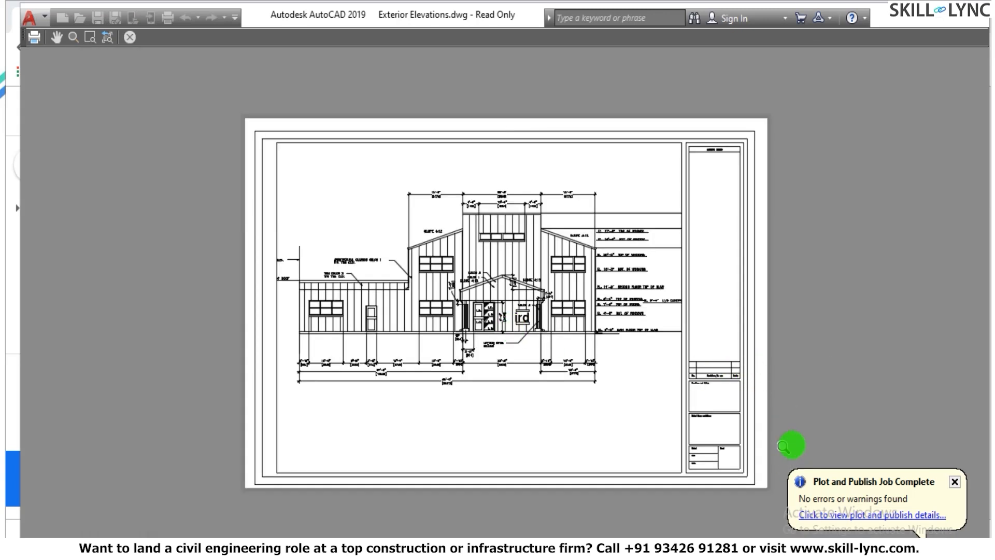
scroll(784, 446, up, 5)
scroll(725, 410, down, 5)
scroll(761, 394, up, 3)
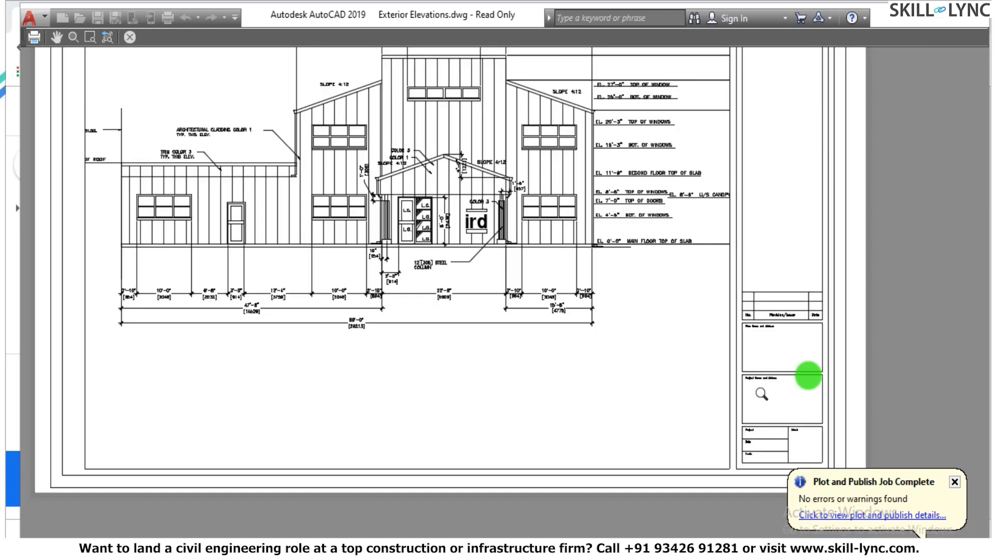
scroll(761, 394, up, 4)
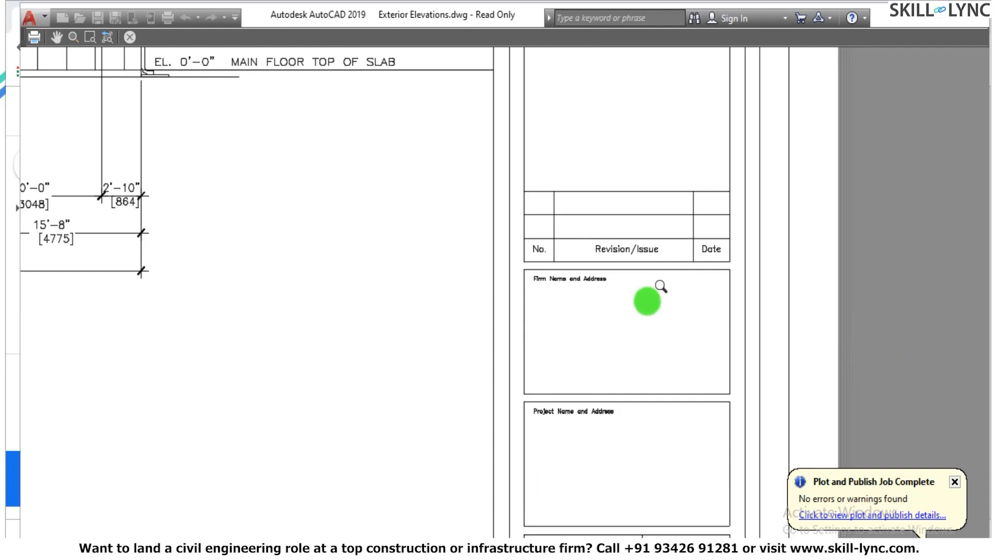
scroll(658, 284, down, 4)
key(Escape)
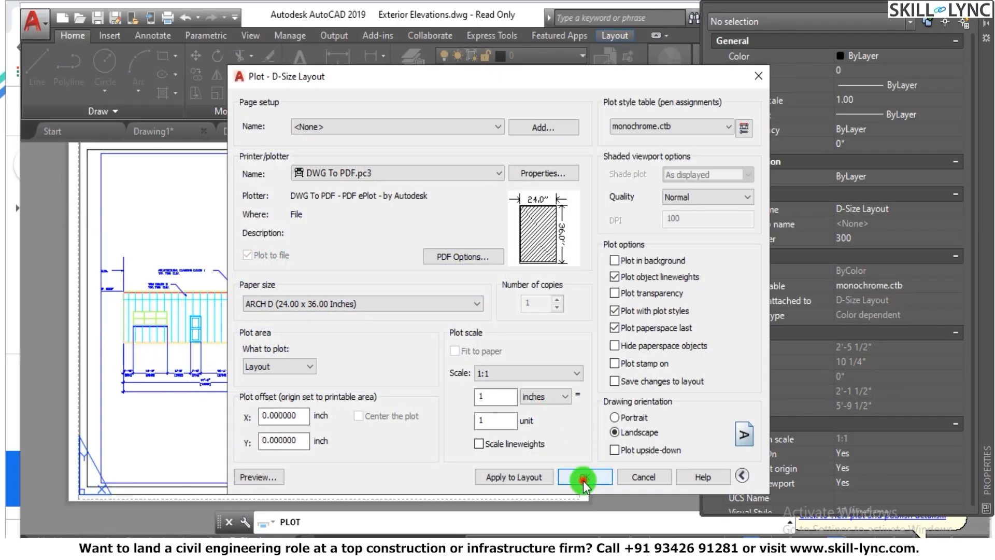
Submit the D-Size Layout plot to the DWG To PDF.pc3 plotter.
click(584, 478)
click(573, 471)
click(535, 476)
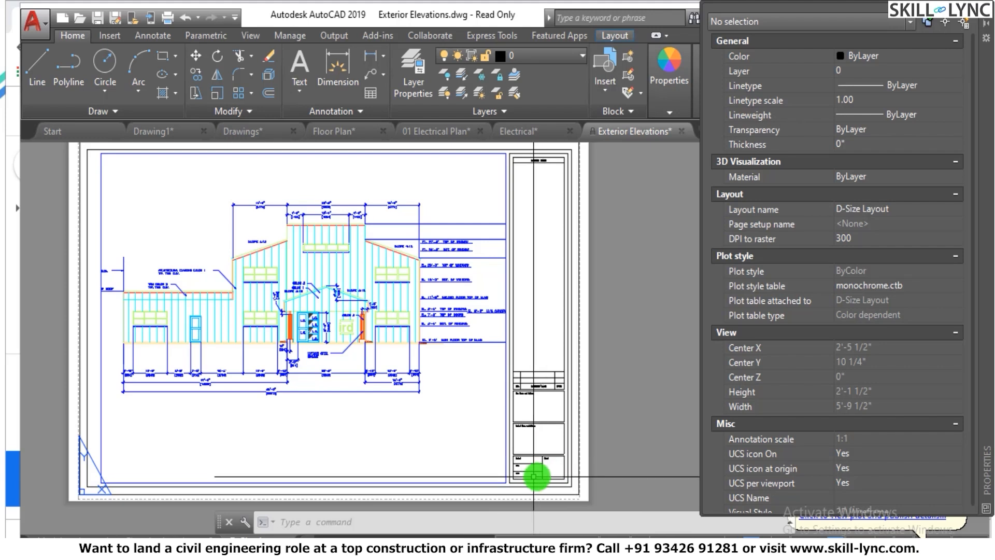
Examine the title block's Project, Date, Scale and Sheet fields and inspect its block properties.
scroll(539, 471, up, 10)
scroll(394, 368, down, 2)
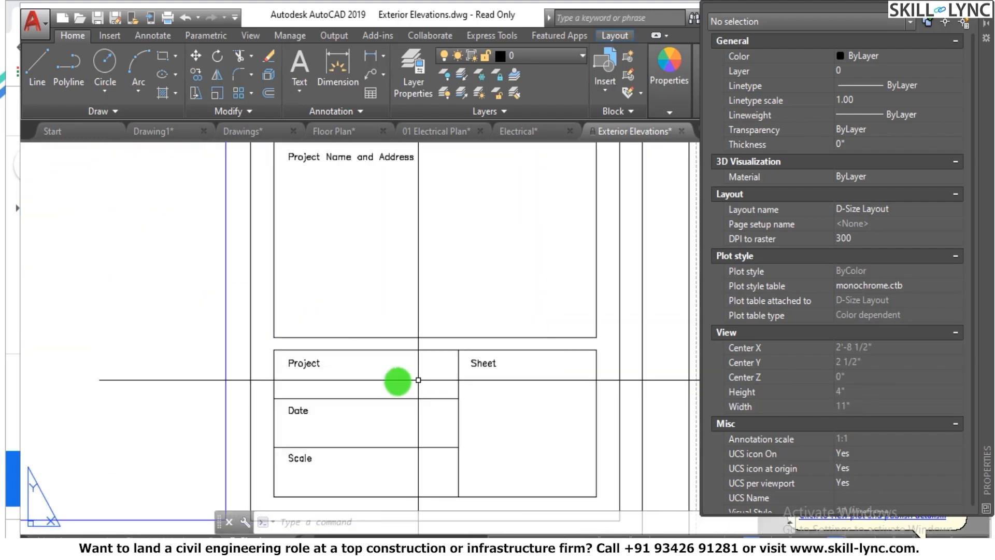
click(306, 360)
scroll(415, 355, down, 2)
scroll(399, 342, down, 5)
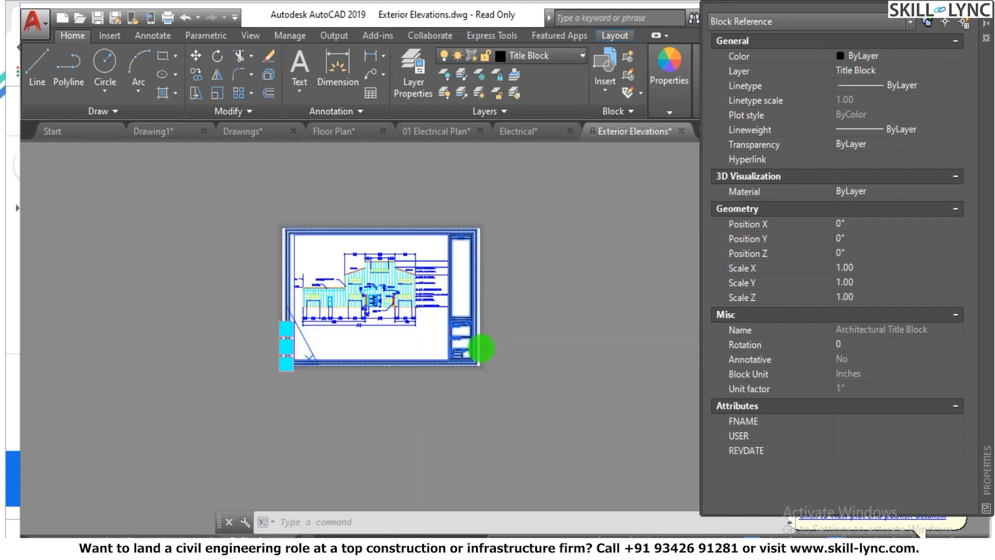
scroll(456, 363, up, 4)
scroll(446, 386, up, 2)
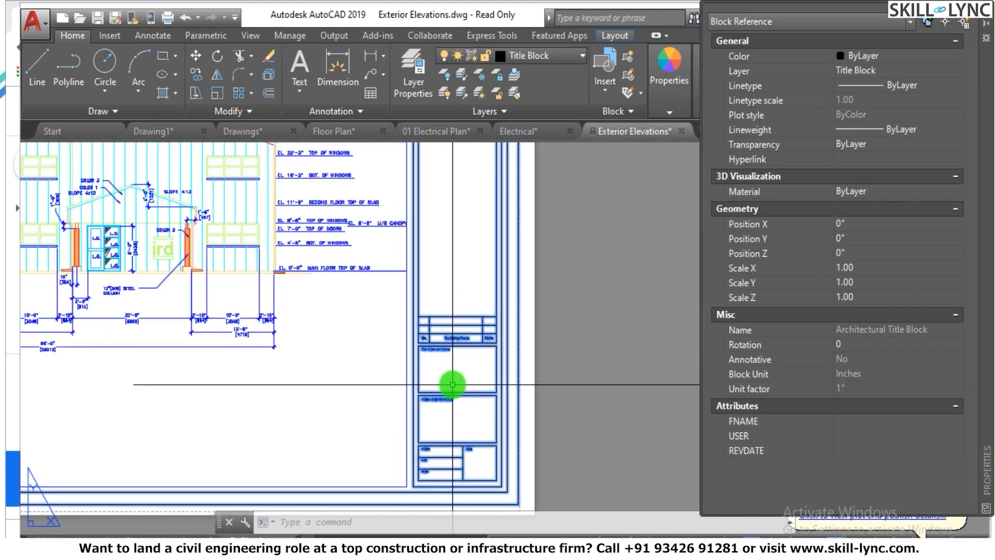
key(Escape)
scroll(452, 385, up, 3)
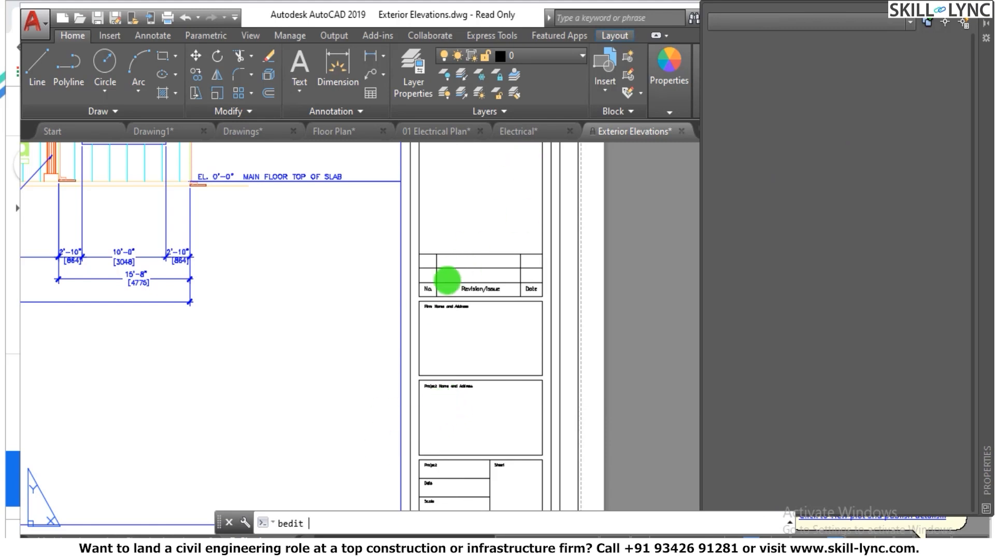
key(Return)
click(469, 390)
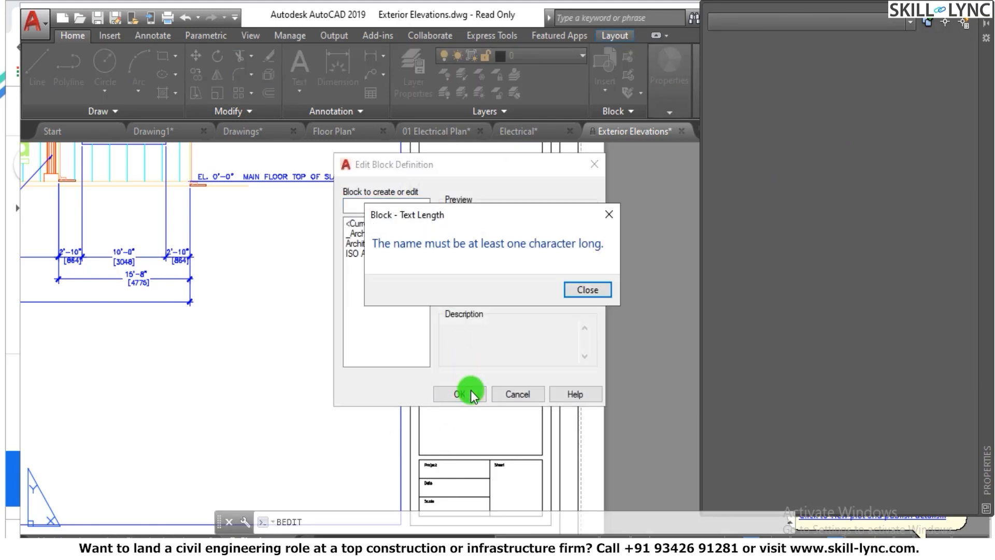
click(586, 286)
click(481, 367)
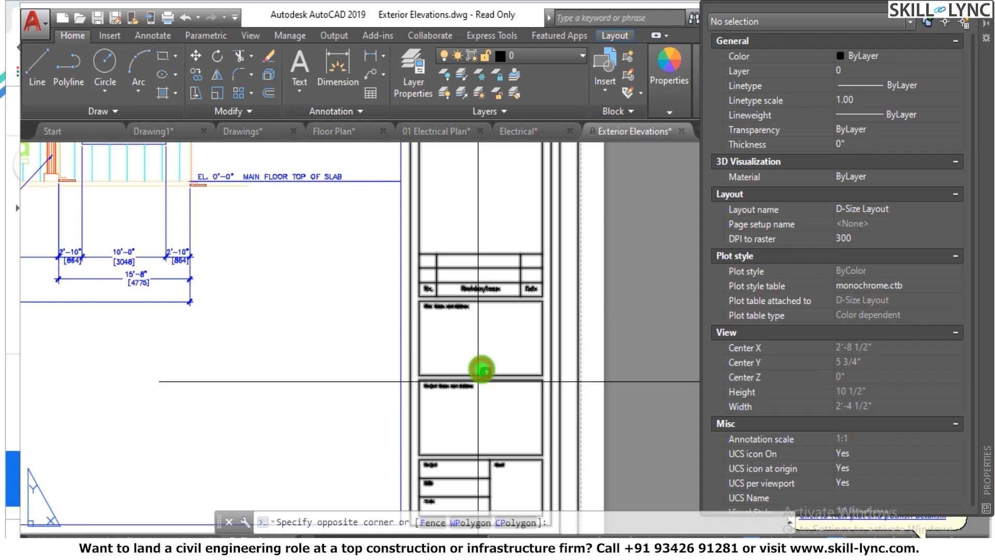
click(458, 373)
click(452, 393)
click(431, 373)
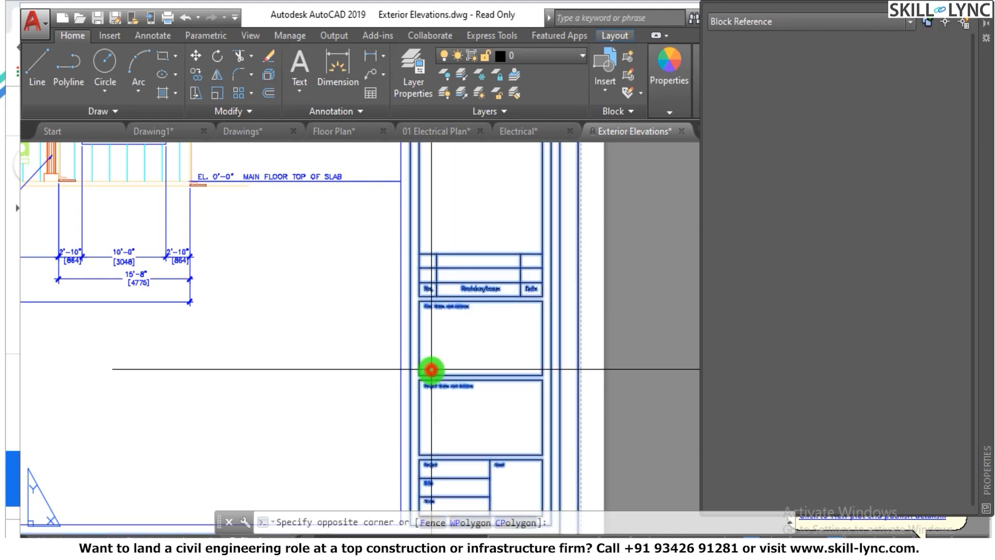
key(Escape)
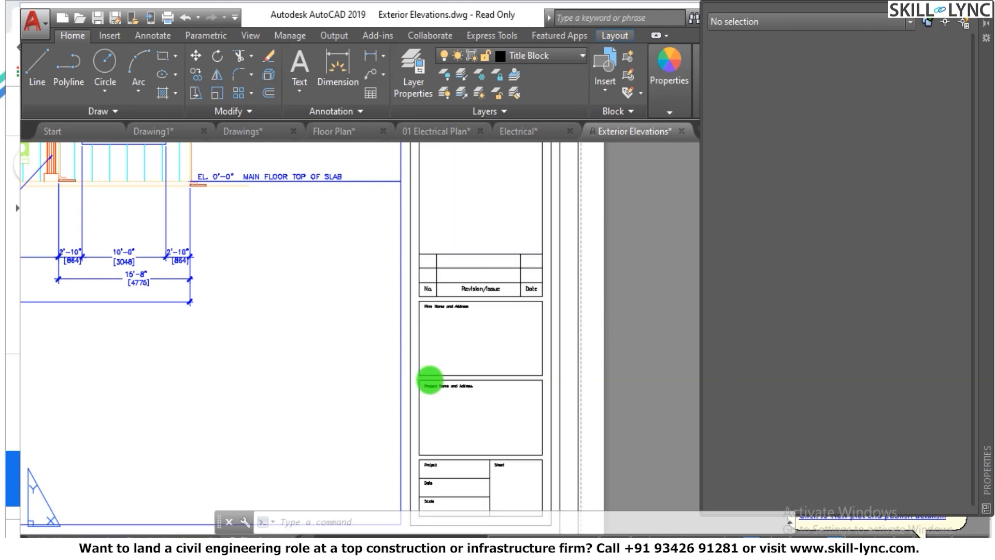
Check the title block's attributes in the Enhanced Attribute Editor and close it.
double_click(430, 379)
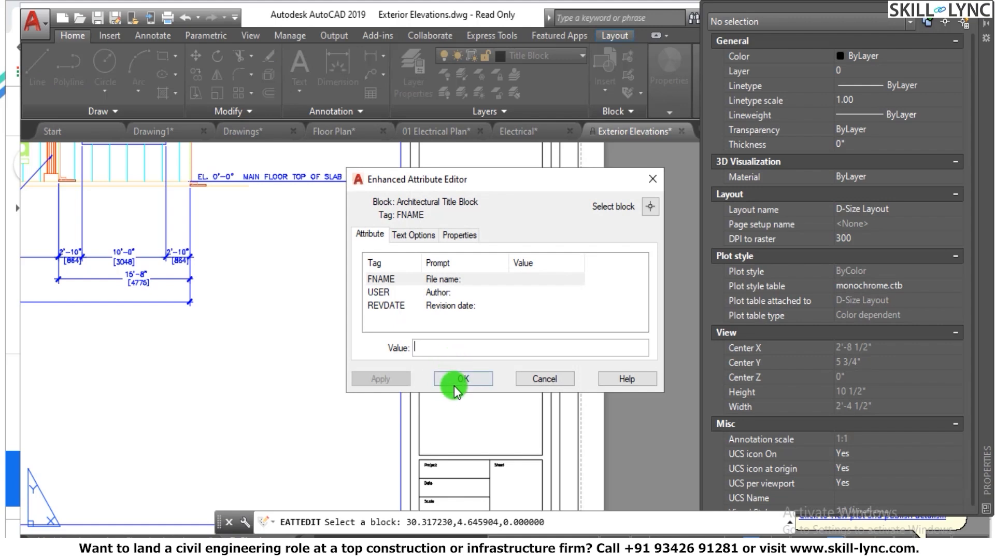
click(458, 378)
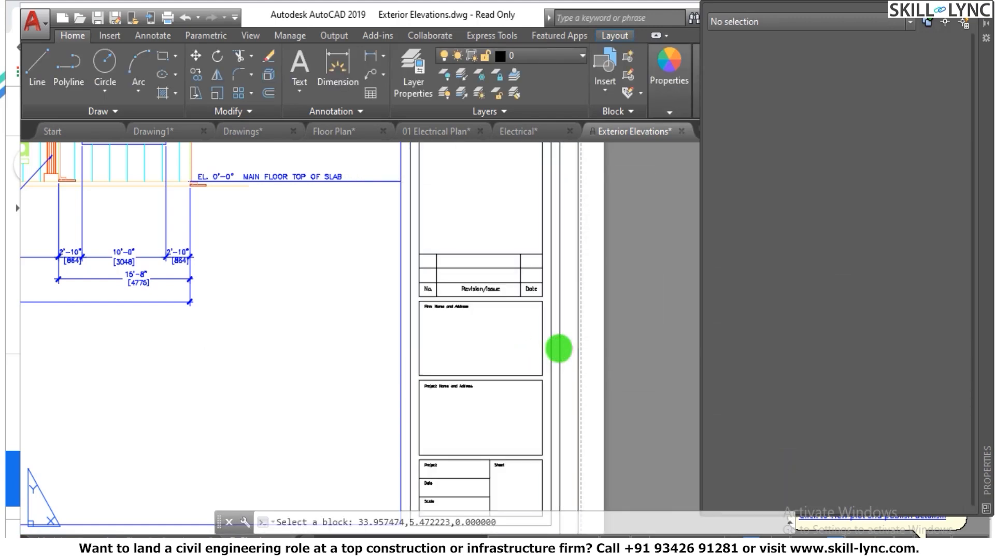
double_click(559, 348)
key(Escape)
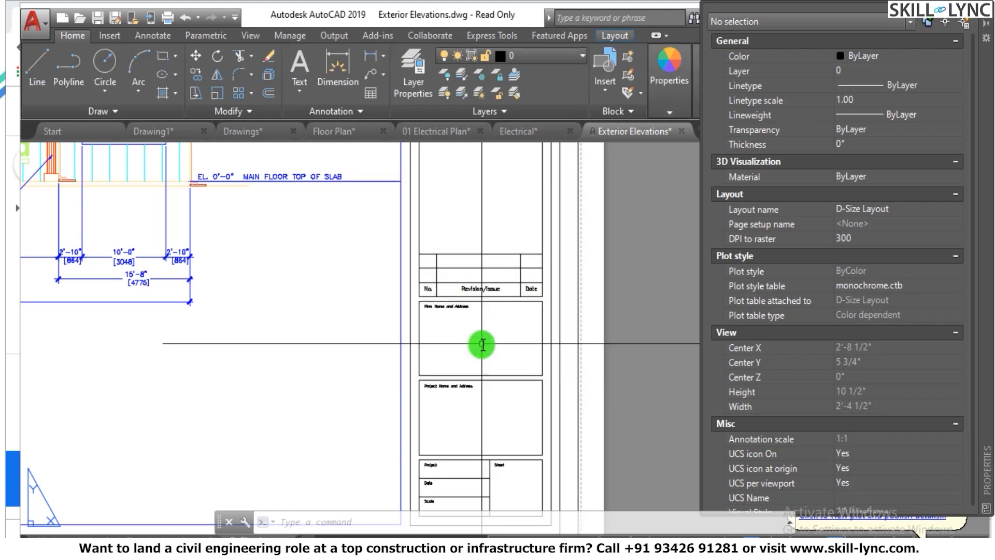
Open the Architectural Title Block definition in the Block Editor using BEDIT.
text(bed)
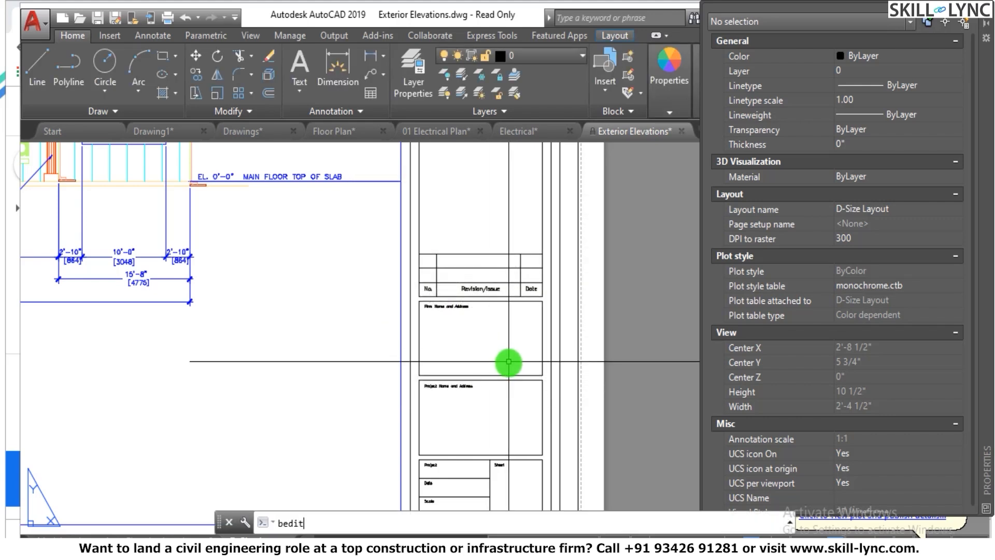
text(it)
key(Return)
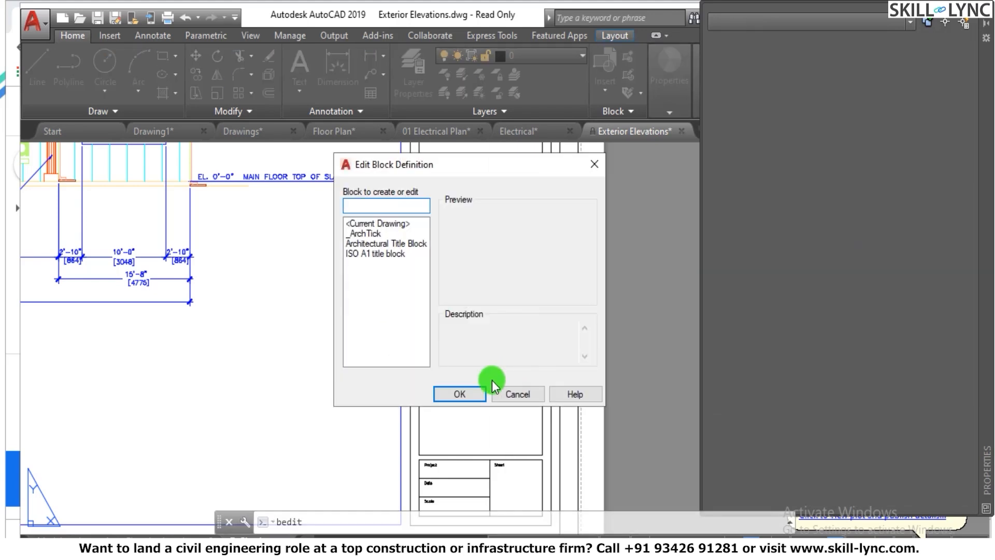
click(411, 244)
click(454, 394)
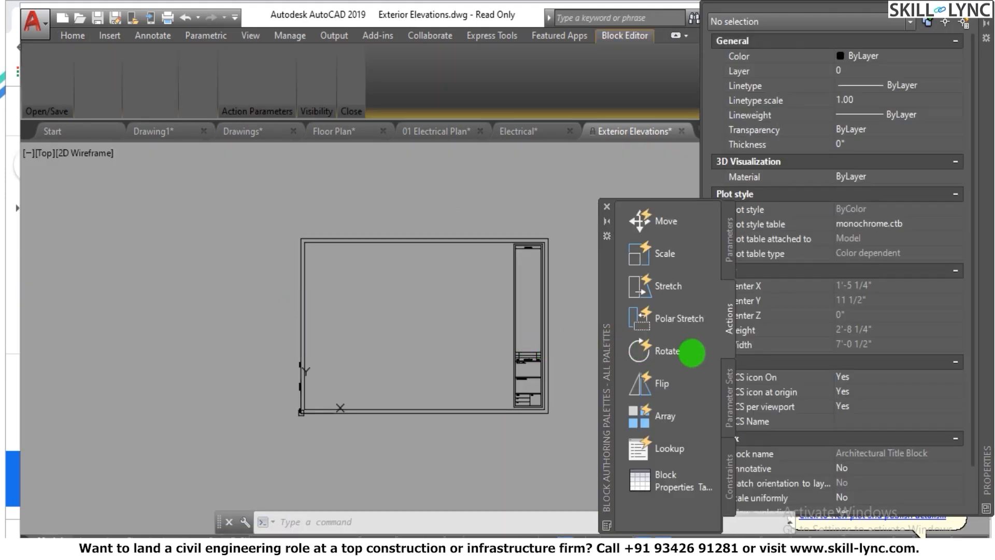
Examine the revision table and firm name box inside the title block definition.
scroll(451, 328, up, 5)
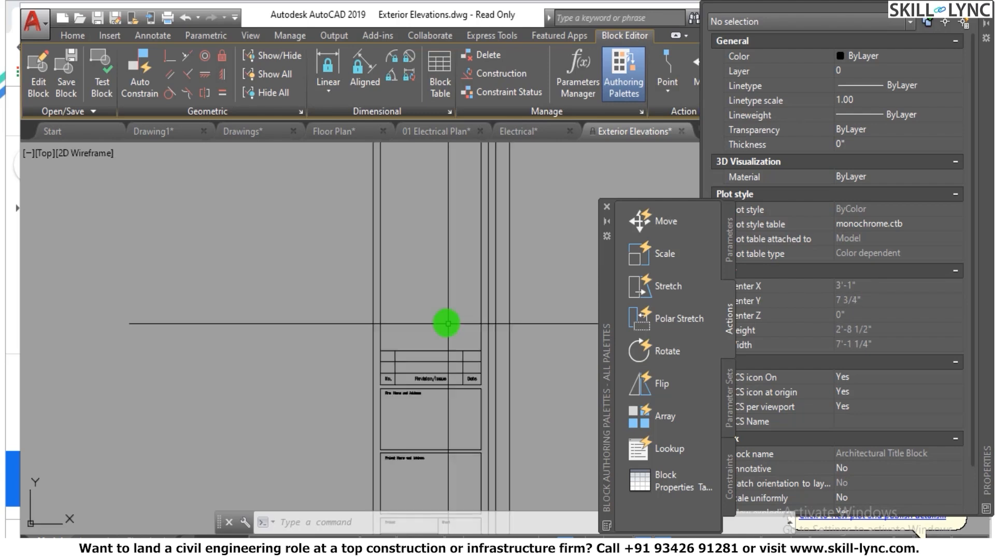
click(409, 309)
click(321, 326)
key(Escape)
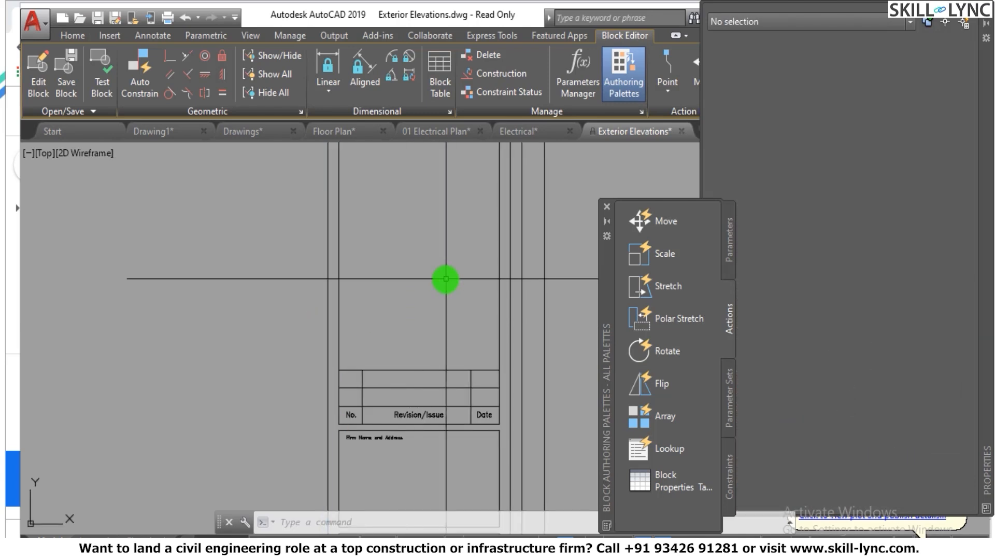
scroll(443, 280, down, 2)
scroll(443, 369, up, 2)
scroll(406, 378, up, 4)
scroll(409, 377, down, 2)
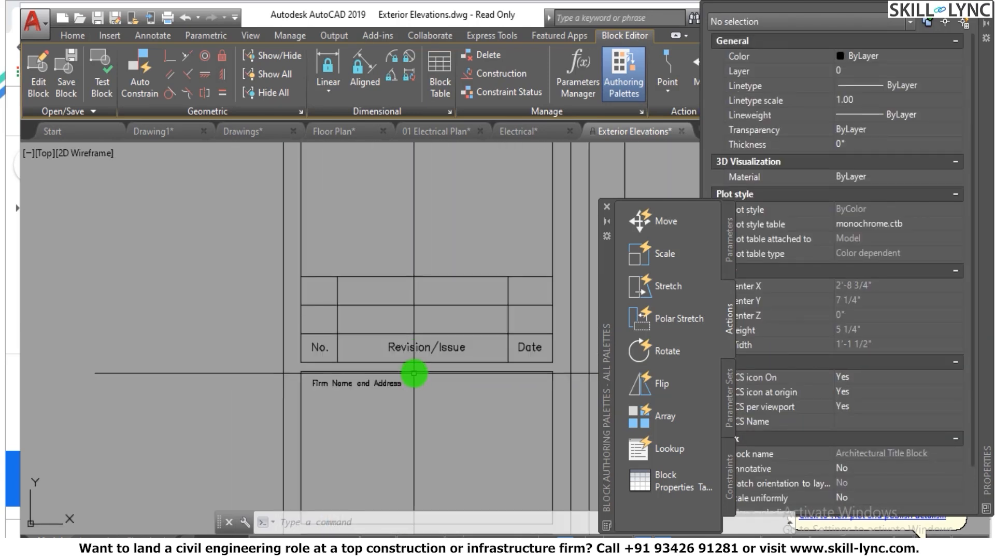
click(443, 348)
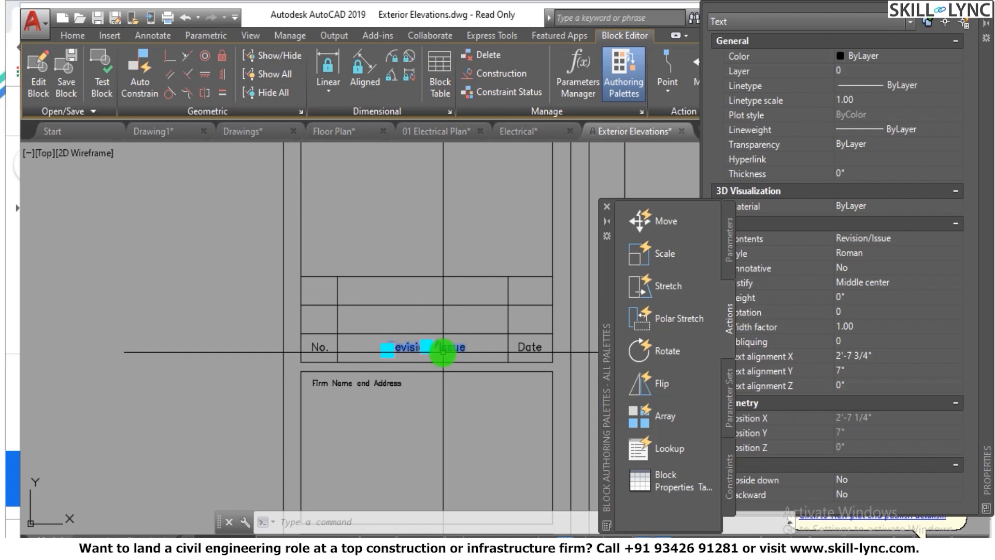
key(Escape)
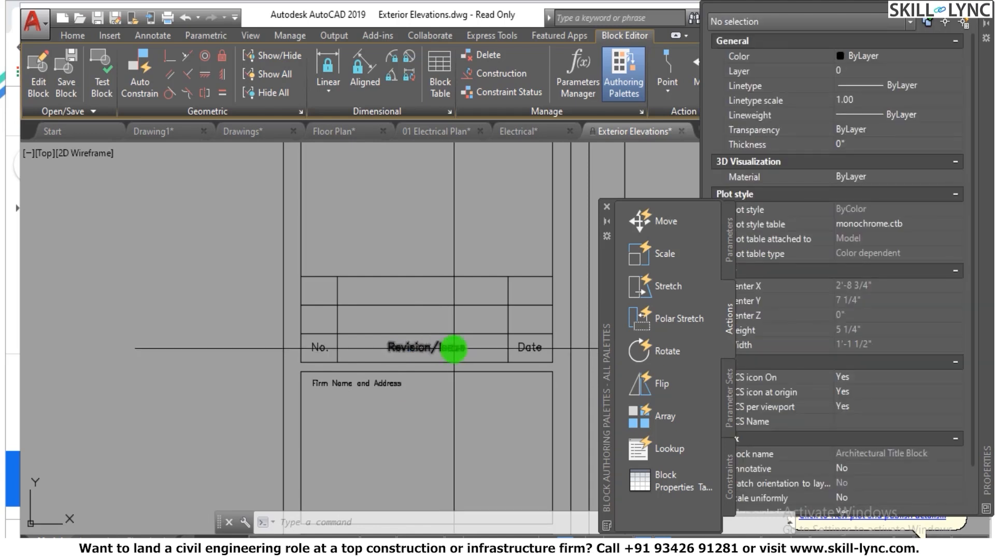
text(ed)
key(Return)
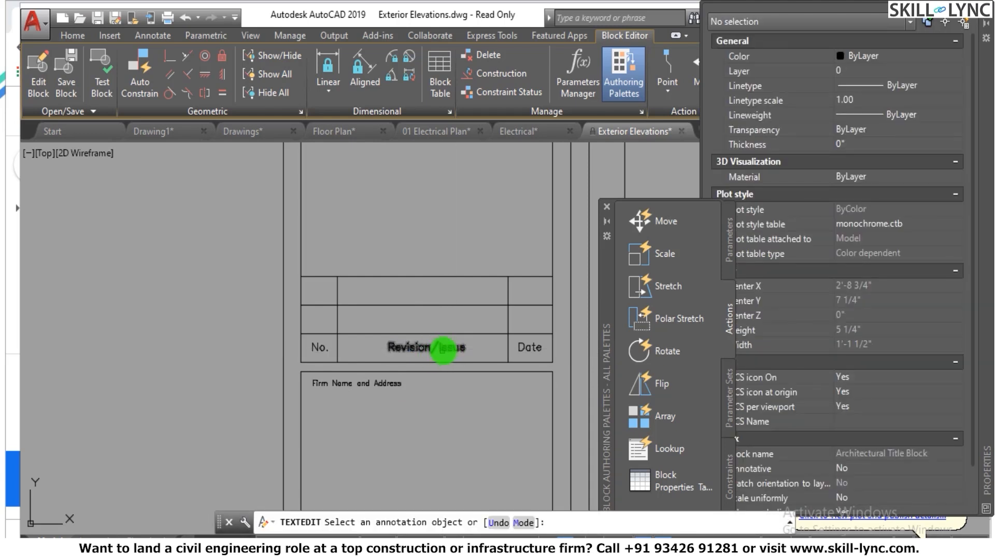
click(444, 350)
key(Escape)
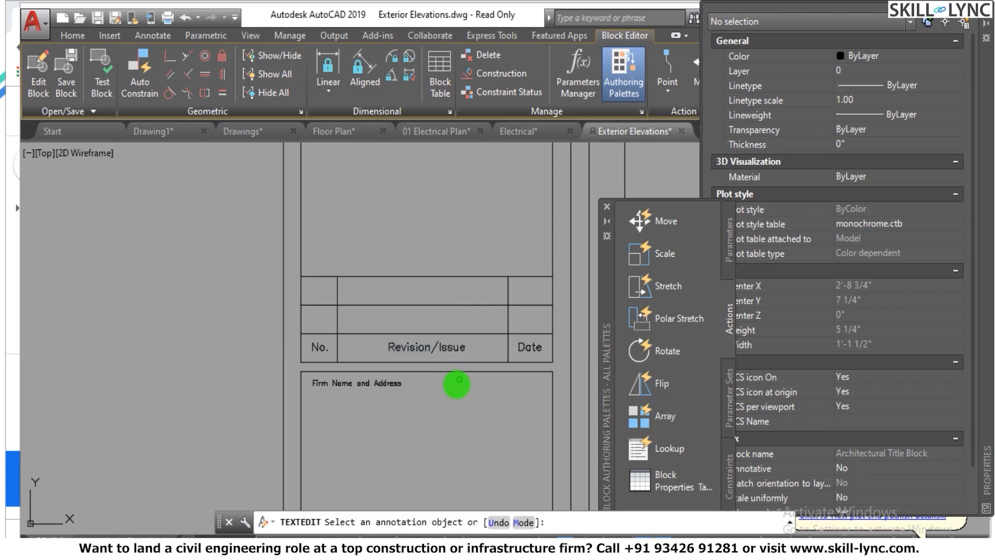
key(Escape)
Examine the Revision/Issue text, the lower title boxes and the attribute tags along the sheet's left border in the block definition.
click(449, 347)
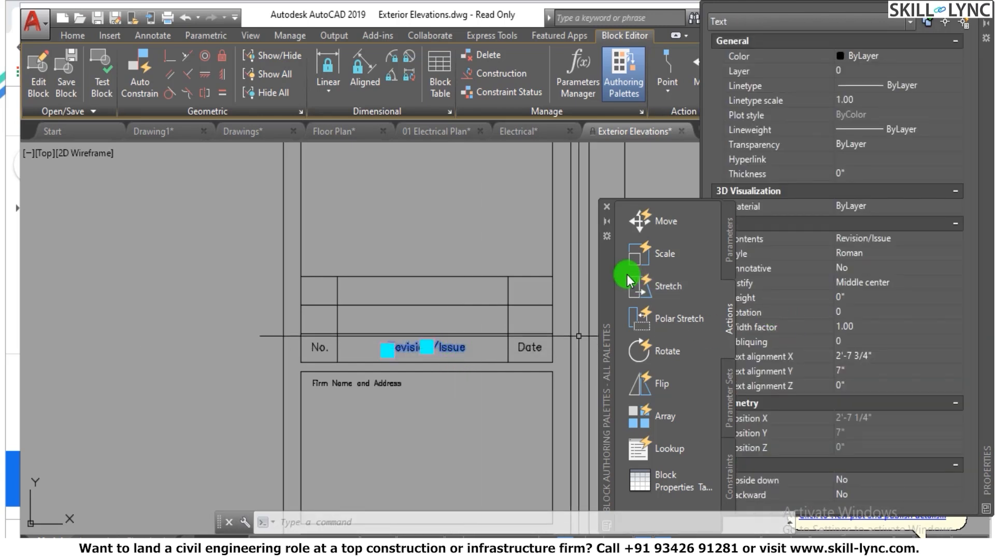
mouse_move(605, 298)
mouse_down()
mouse_move(564, 326)
mouse_move(603, 334)
mouse_up()
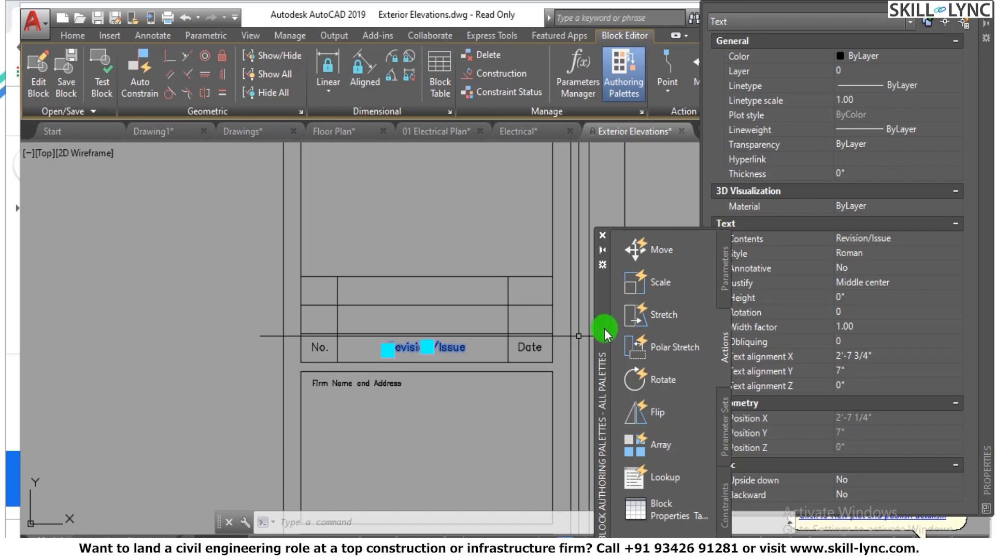
key(Escape)
scroll(430, 287, down, 6)
scroll(438, 359, up, 4)
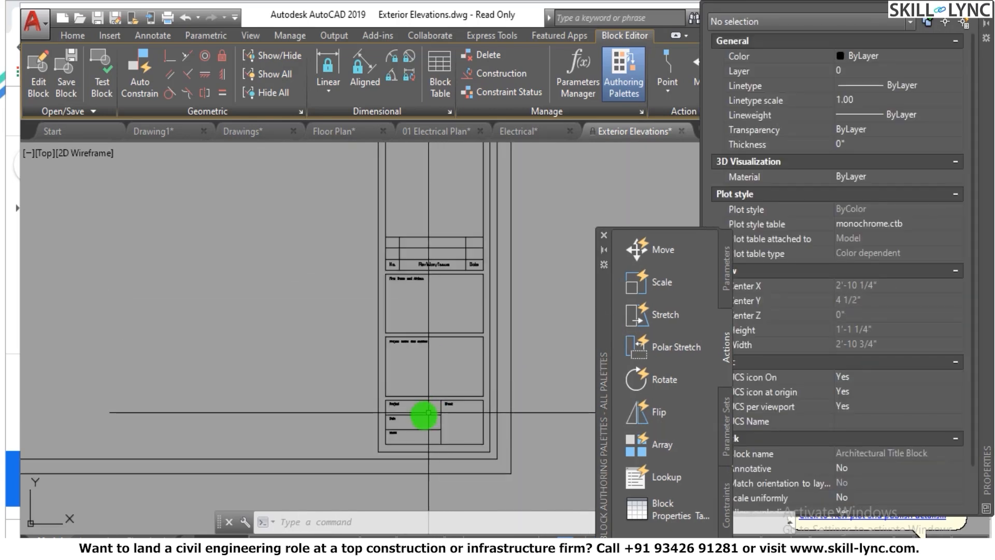
scroll(456, 367, down, 4)
mouse_move(469, 367)
middle_down()
mouse_move(456, 337)
mouse_move(473, 372)
mouse_move(117, 349)
mouse_move(94, 323)
middle_up()
scroll(94, 311, up, 5)
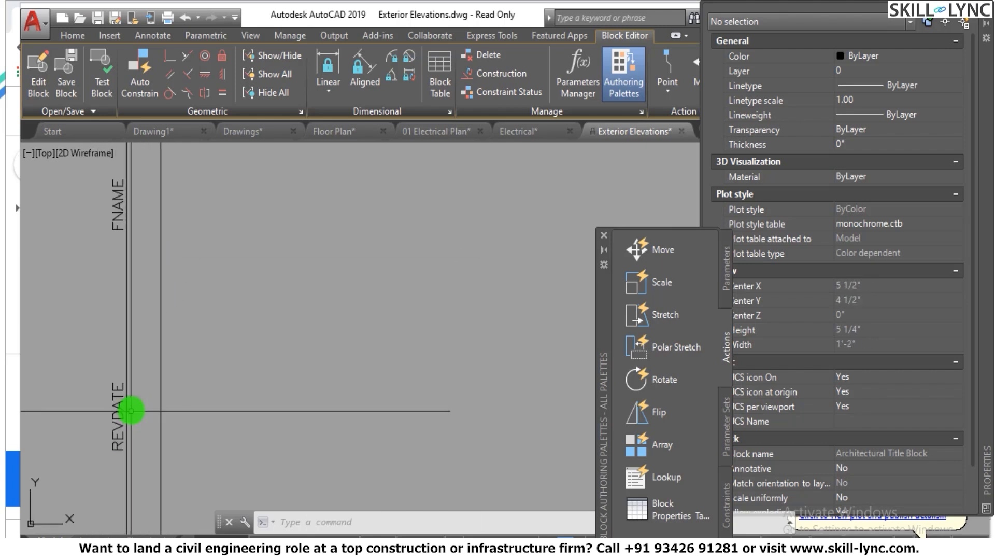
scroll(114, 383, down, 5)
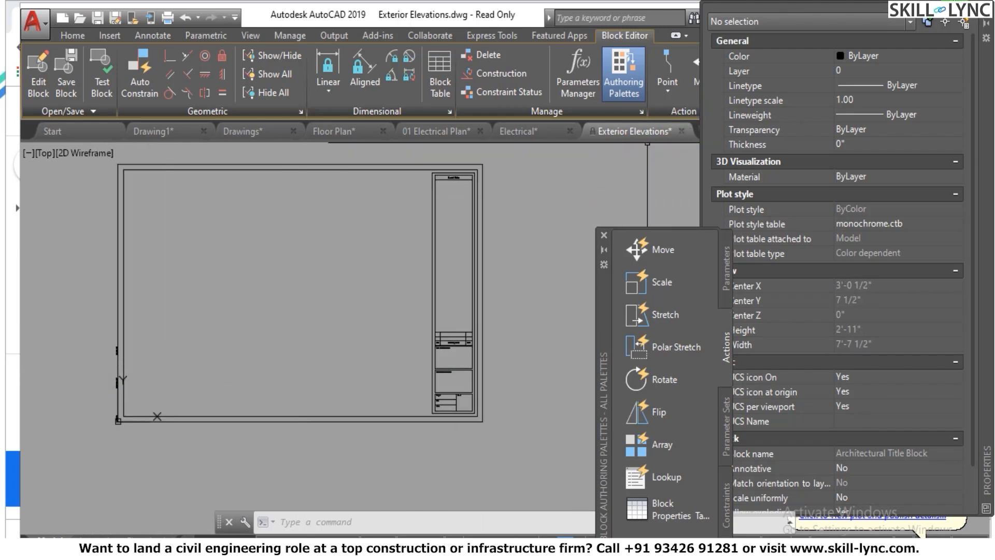
Close the Properties palette and the Block Editor, saving the changes to Architectural Title Block.
click(827, 13)
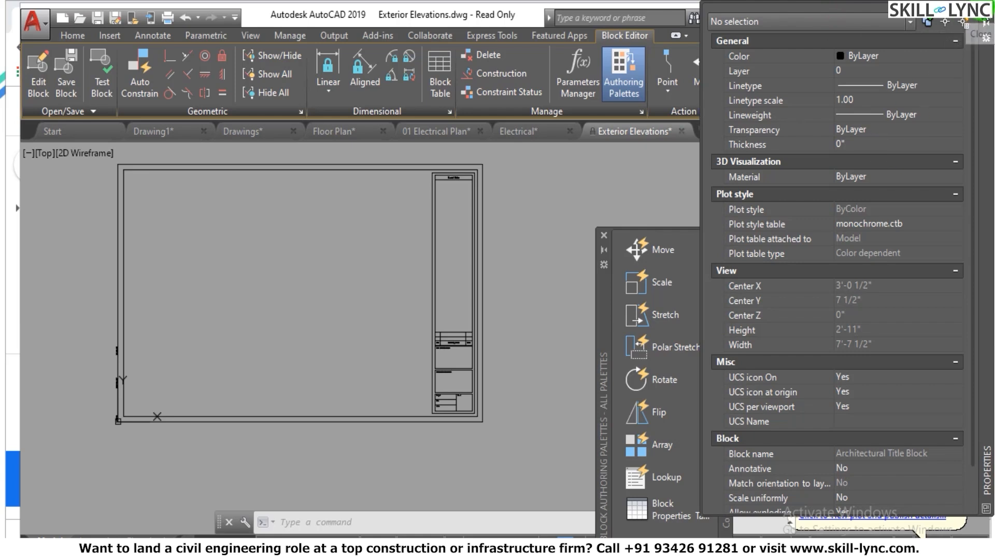
click(987, 23)
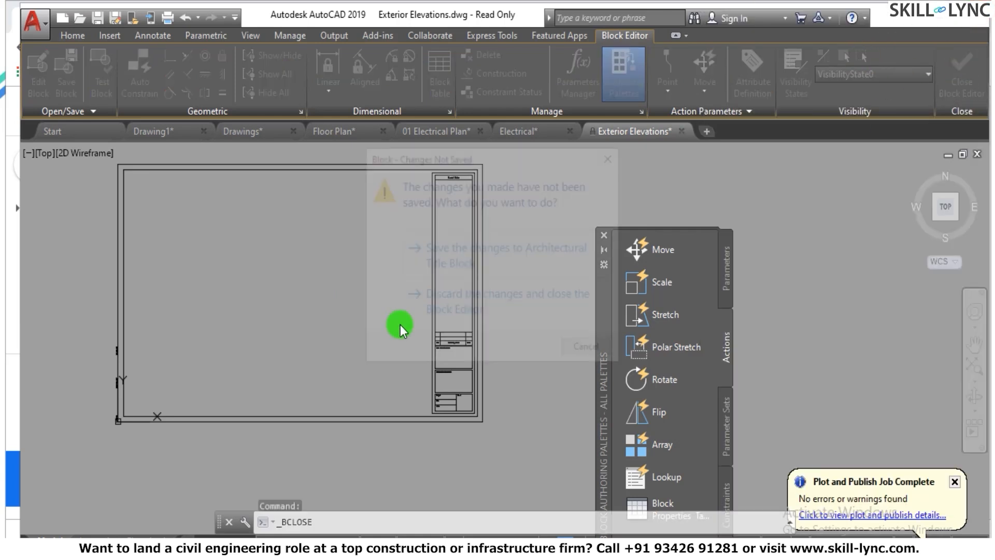
click(474, 256)
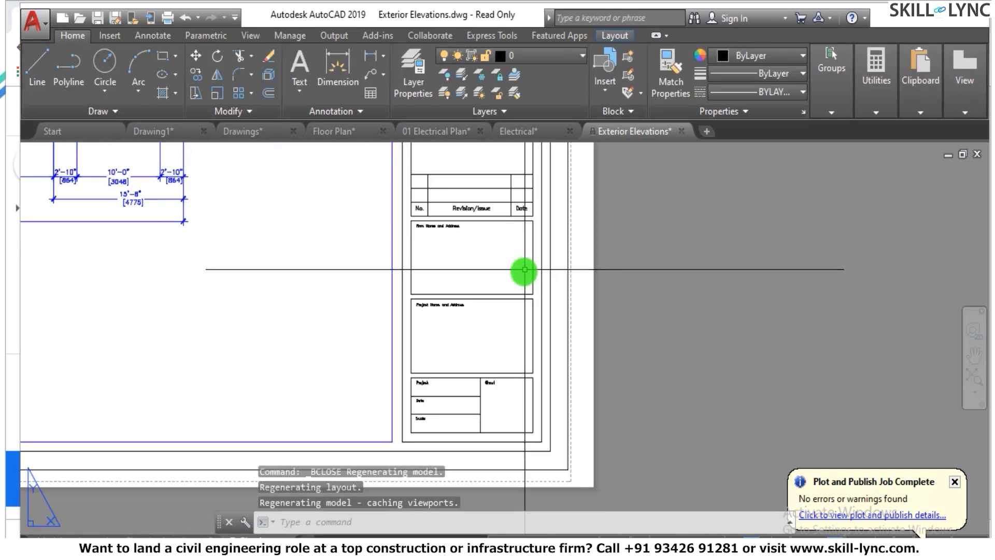
Open the title block's attributes on the layout with ATTEDIT.
scroll(515, 265, up, 3)
key(Escape)
key(Escape)
scroll(411, 201, down, 3)
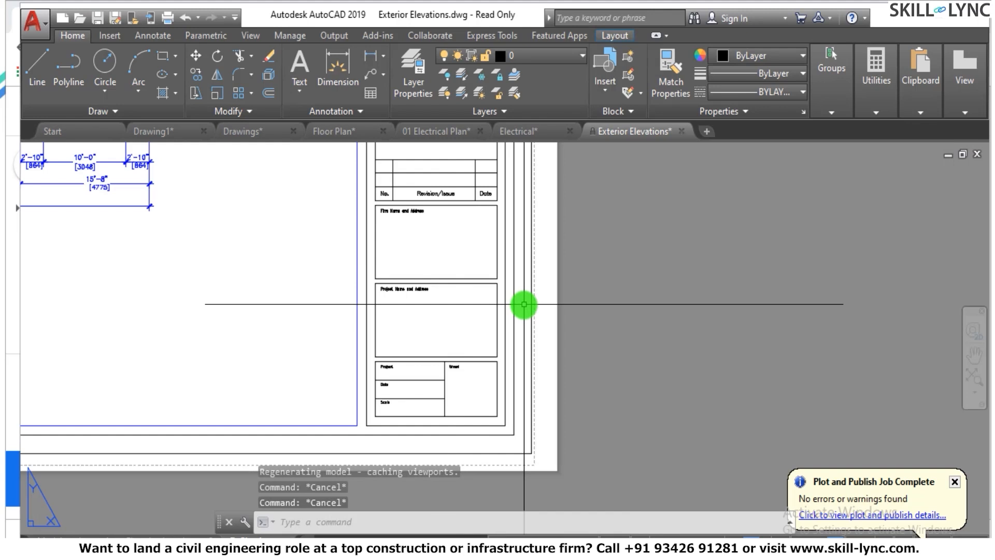
text(attedit)
key(Return)
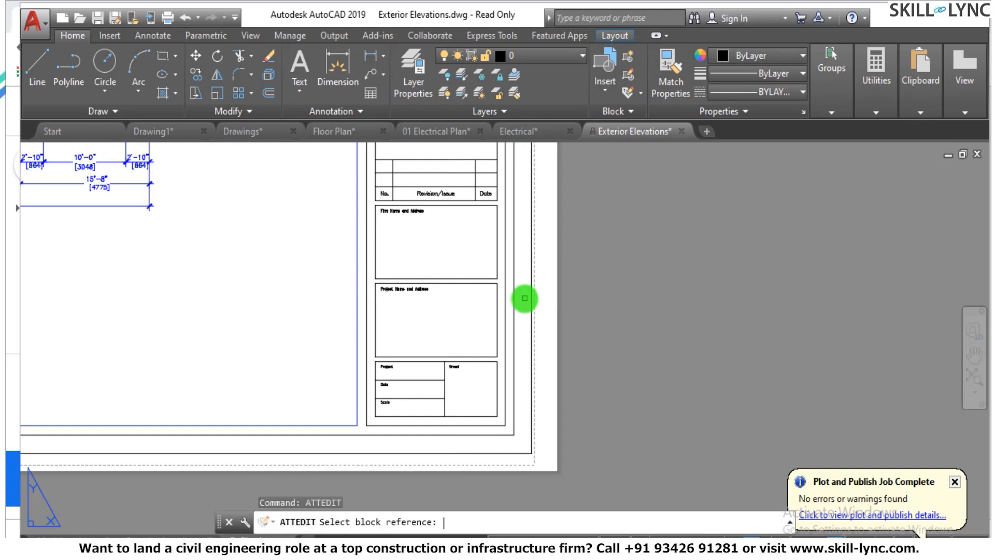
click(462, 286)
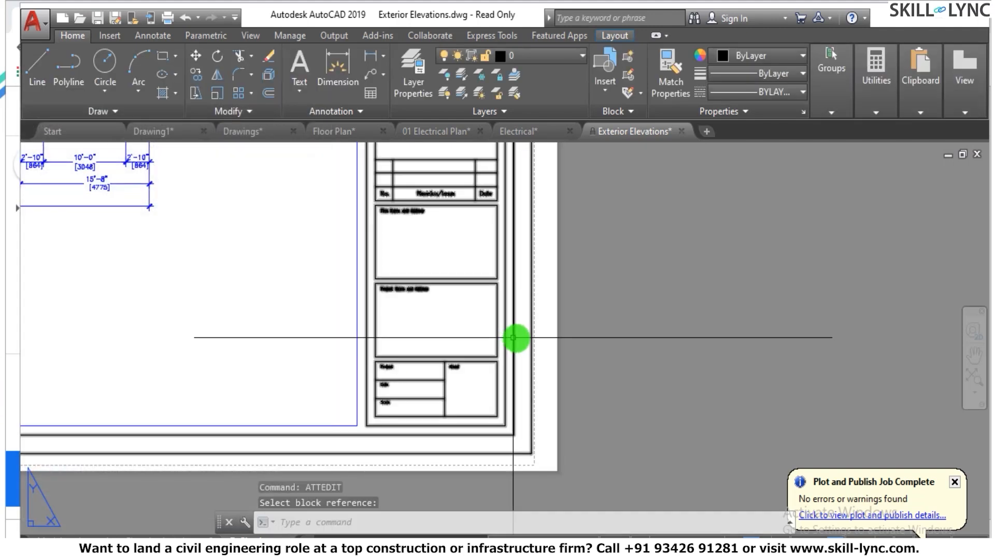
Examine the attribute text along the sheet's left edge and the firm name box in the title block.
scroll(515, 337, down, 5)
scroll(43, 285, up, 6)
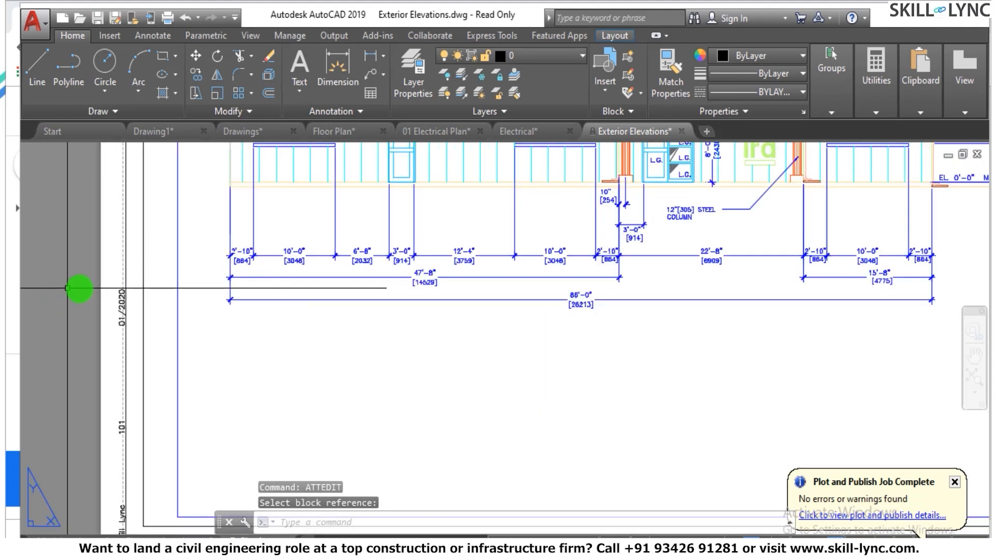
scroll(137, 258, down, 6)
scroll(132, 348, up, 3)
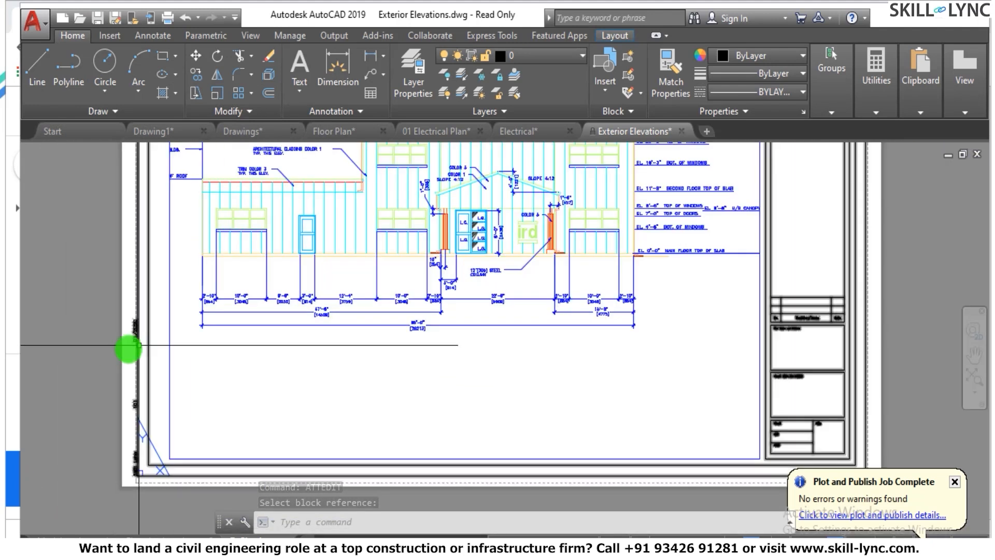
scroll(129, 346, down, 5)
scroll(396, 404, down, 2)
scroll(392, 369, up, 10)
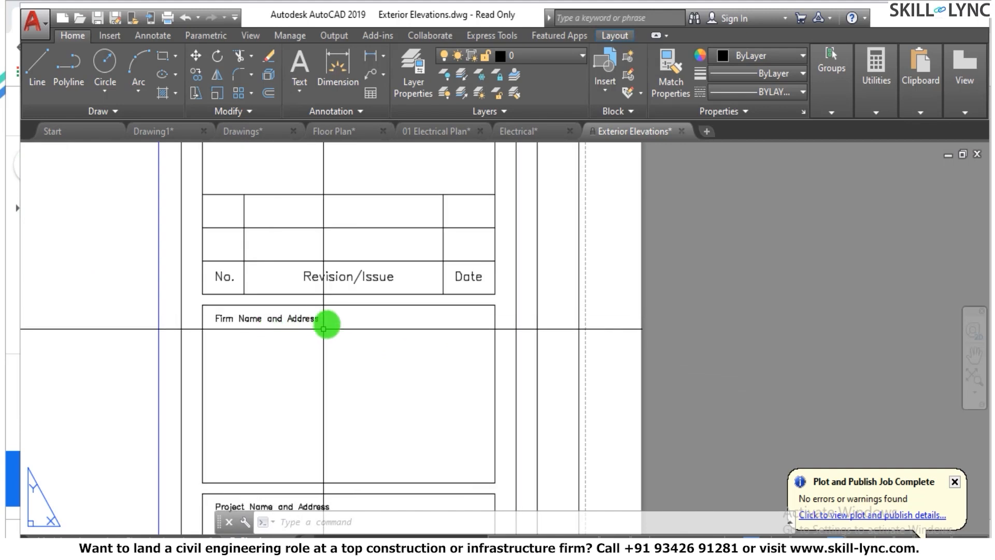
scroll(334, 323, down, 2)
scroll(337, 318, up, 2)
key(Escape)
key(Escape)
text(dt)
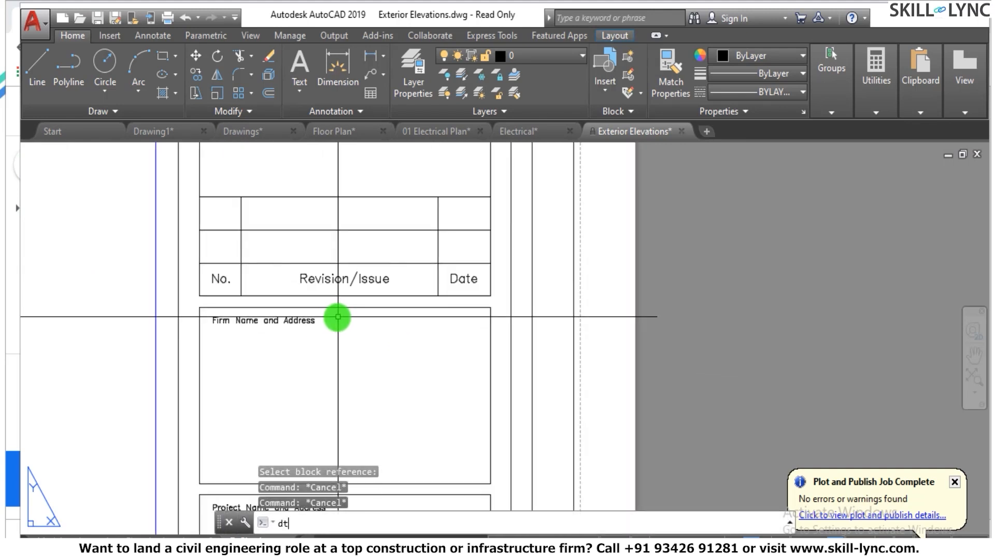
key(Return)
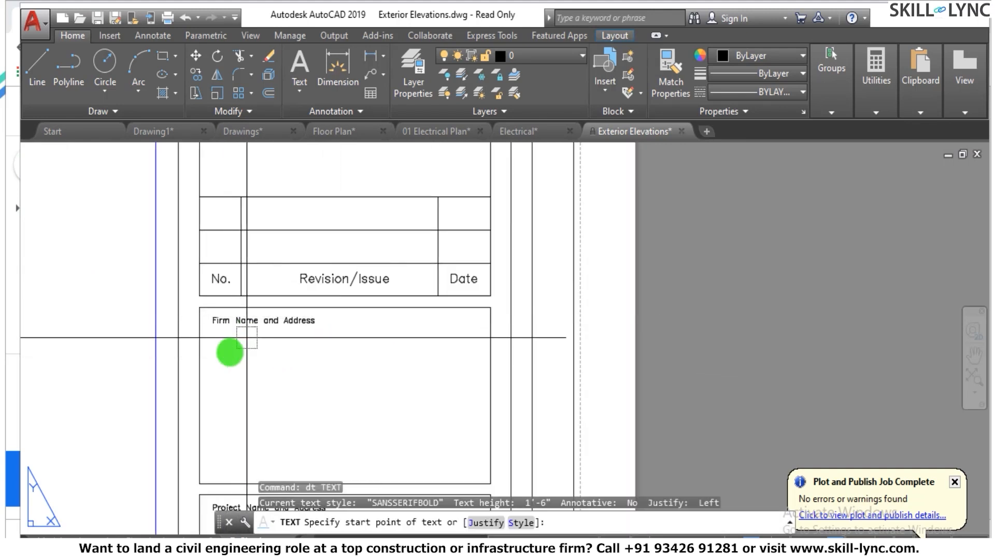
click(218, 340)
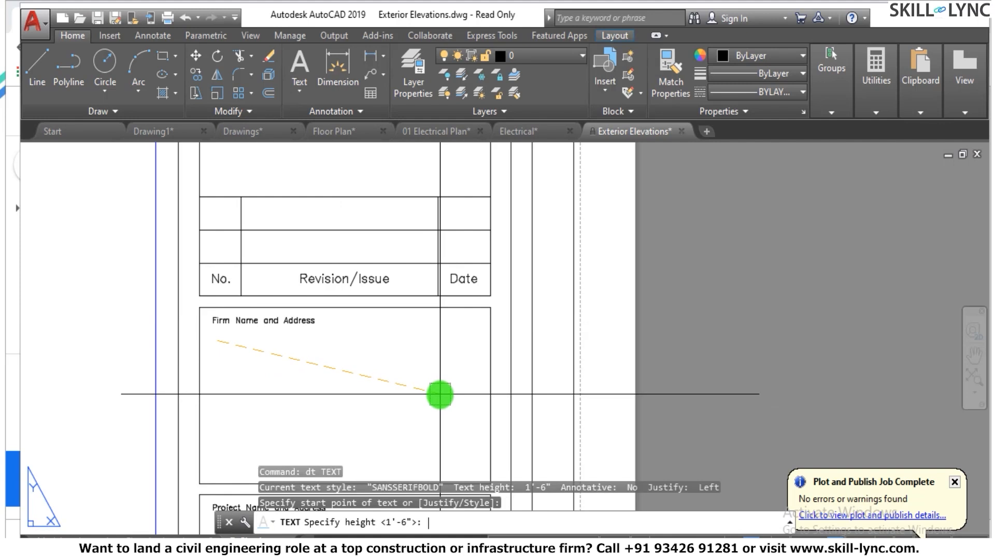
key(Return)
key(Return)
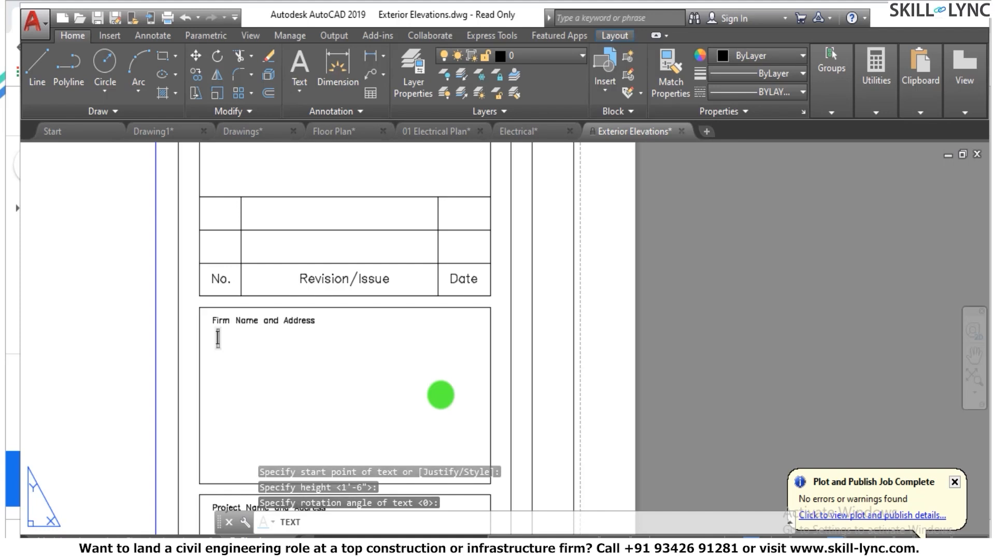
key(Escape)
key(Escape)
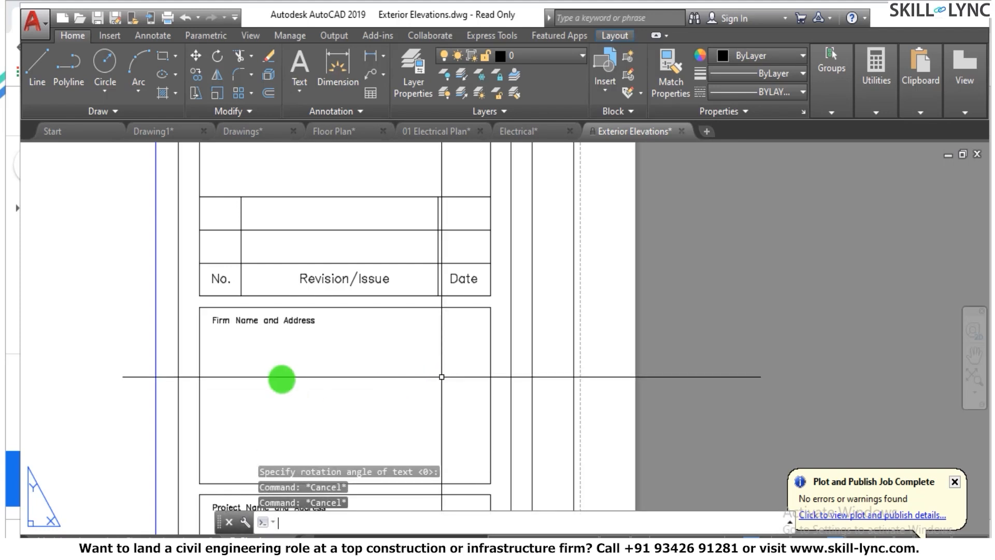
text(di)
key(Return)
click(230, 346)
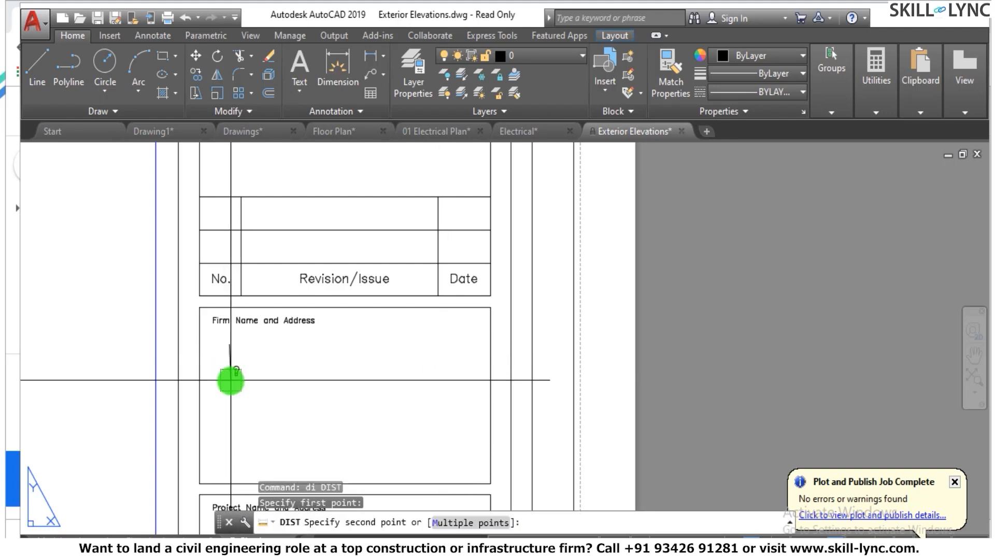
key(Escape)
Draw a rectangle about 1/2" high below the Firm Name and Address label inside its box.
text(rec)
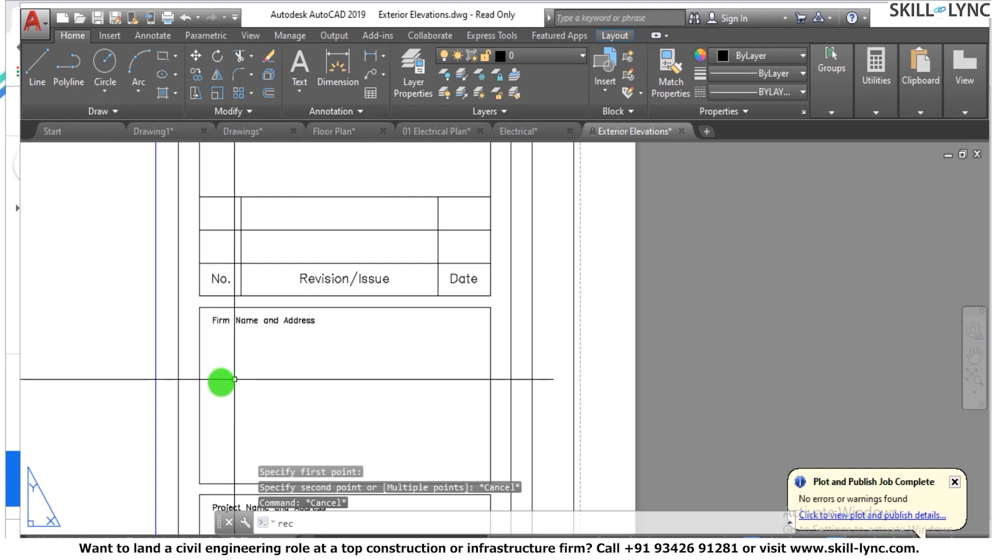
key(Return)
click(213, 382)
click(457, 331)
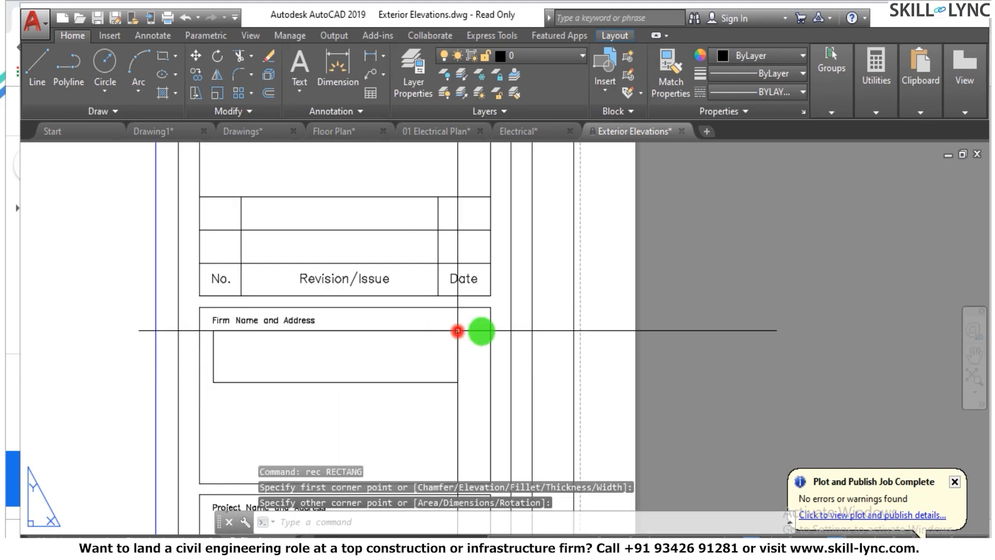
key(Escape)
key(Escape)
key(Escape)
Measure the height of the rectangle in the firm name box with DIST.
scroll(466, 334, down, 6)
scroll(451, 329, up, 4)
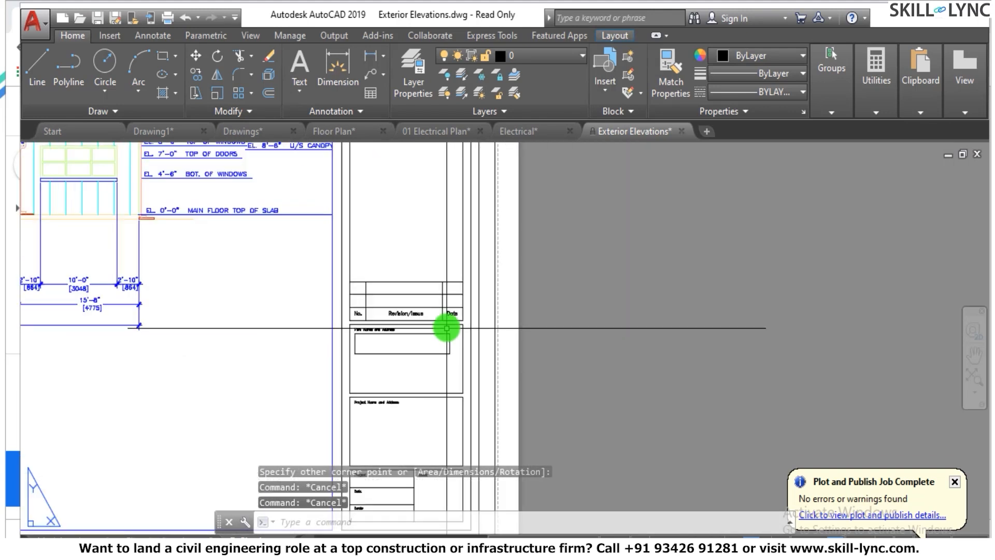
text(di)
key(Return)
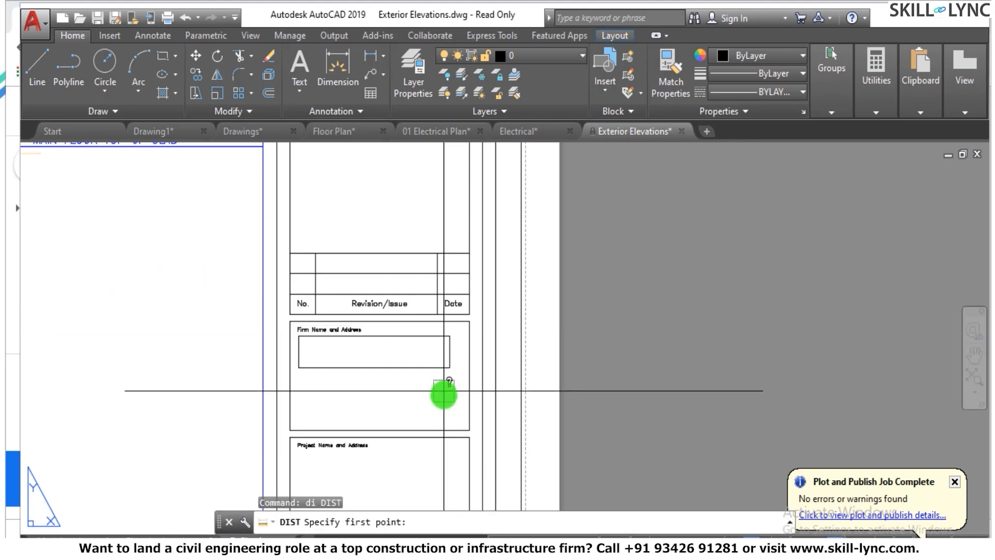
click(449, 368)
click(449, 338)
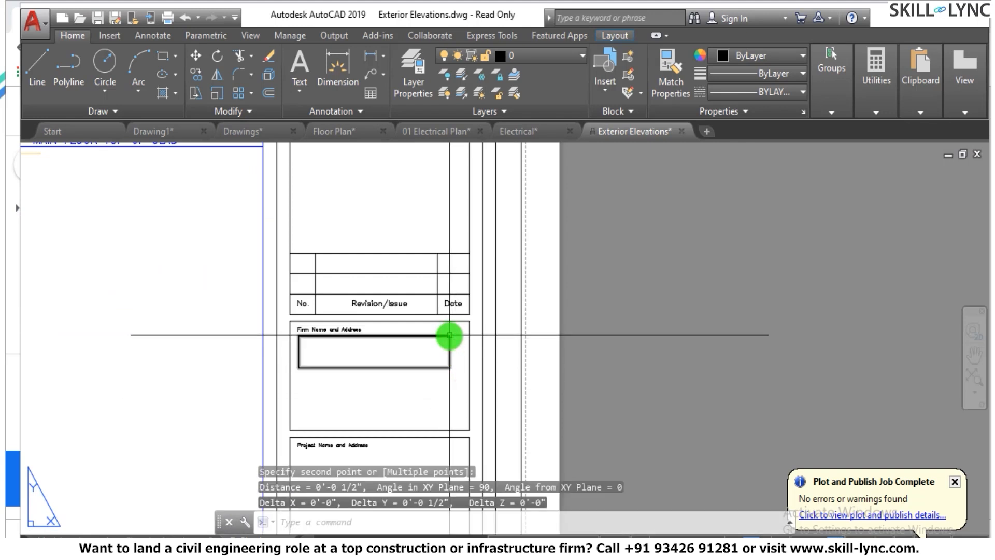
key(Escape)
key(Escape)
key(Escape)
Add single-line text "Skill -Lync" from the rectangle's lower-left corner, with a height of .5" and the default rotation of 0.
scroll(454, 317, up, 3)
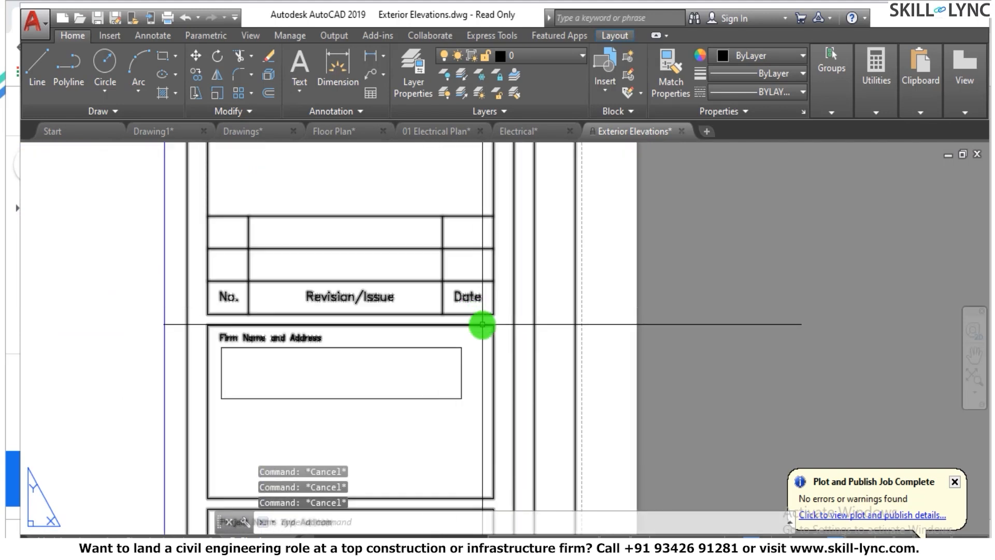
text(dt)
key(Return)
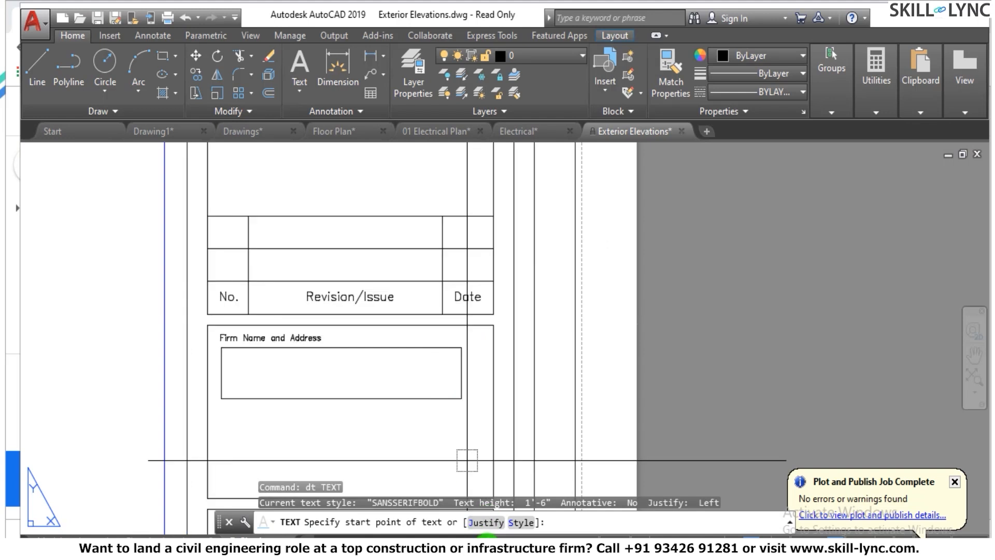
click(221, 398)
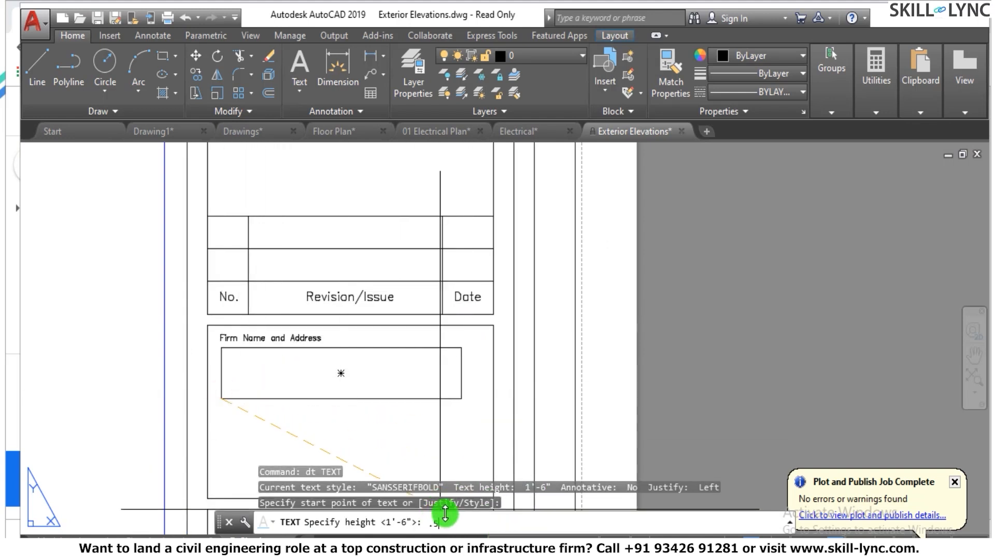
key(Return)
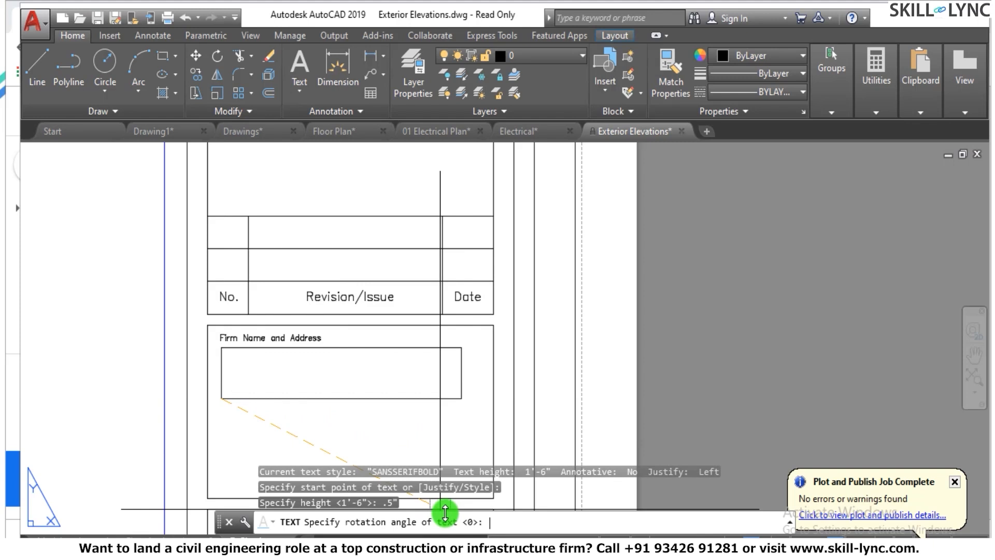
key(Return)
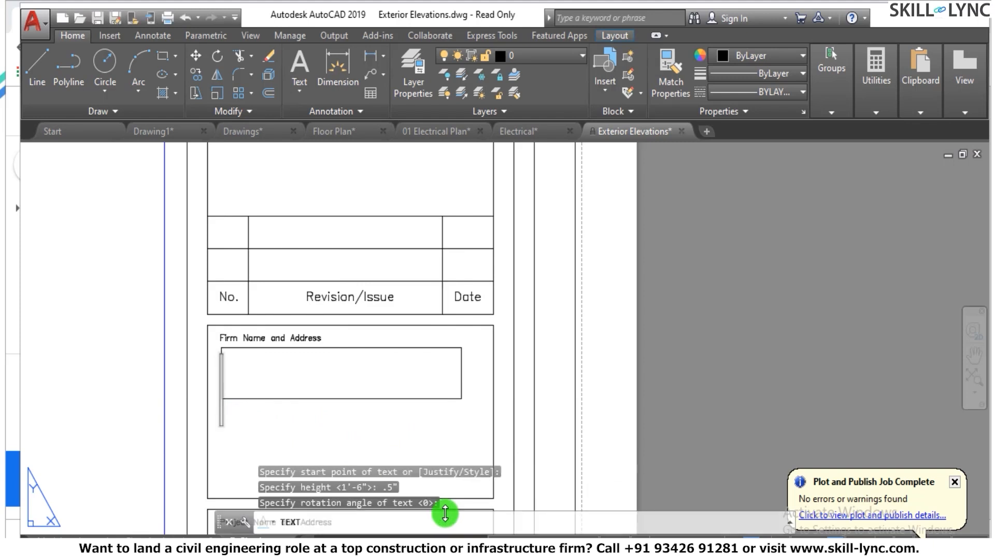
text(skill )
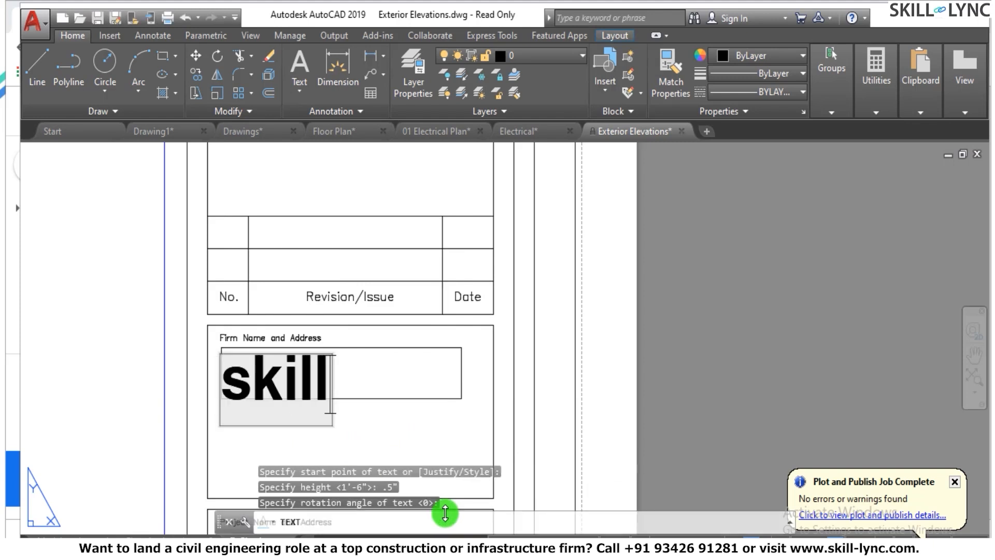
text(-Lynv)
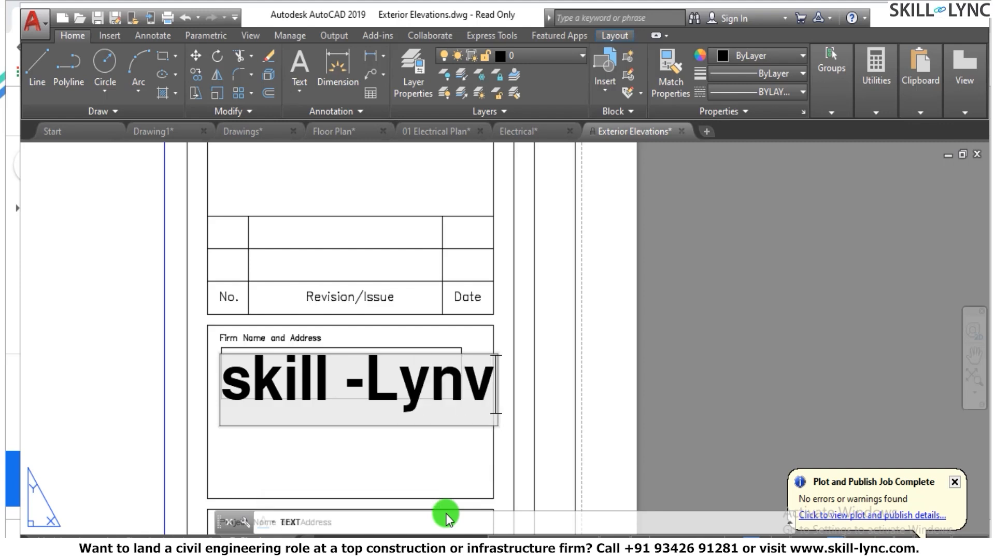
key(BackSpace)
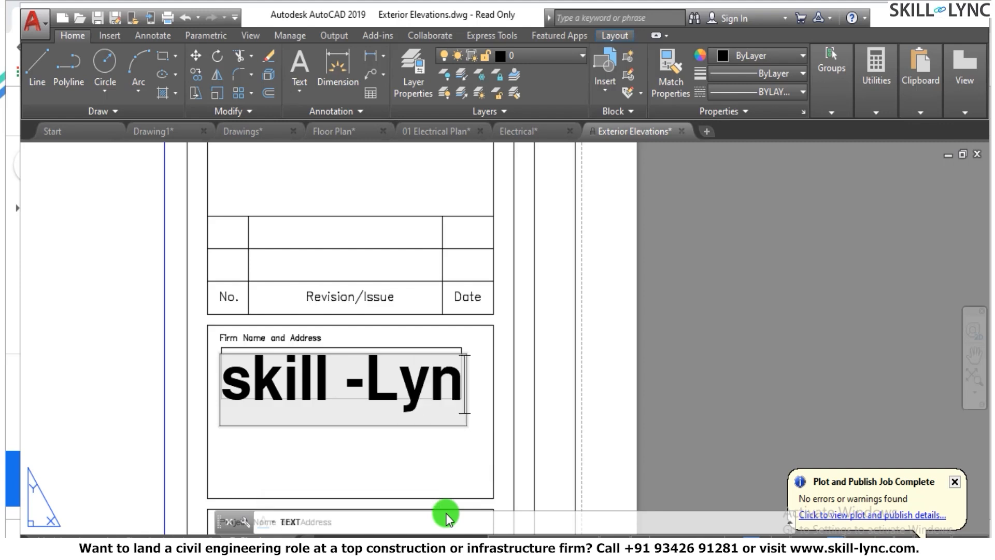
text(c)
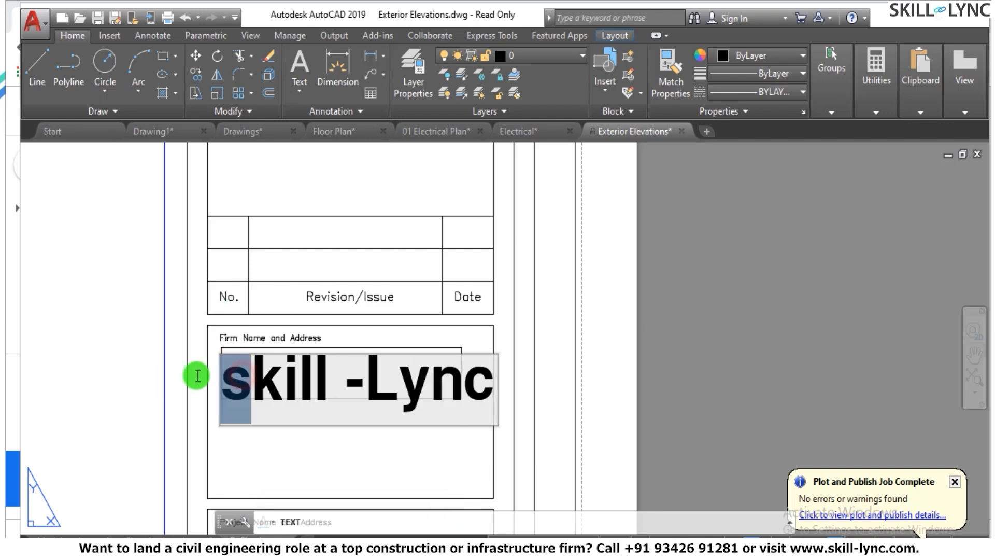
text(S)
click(328, 443)
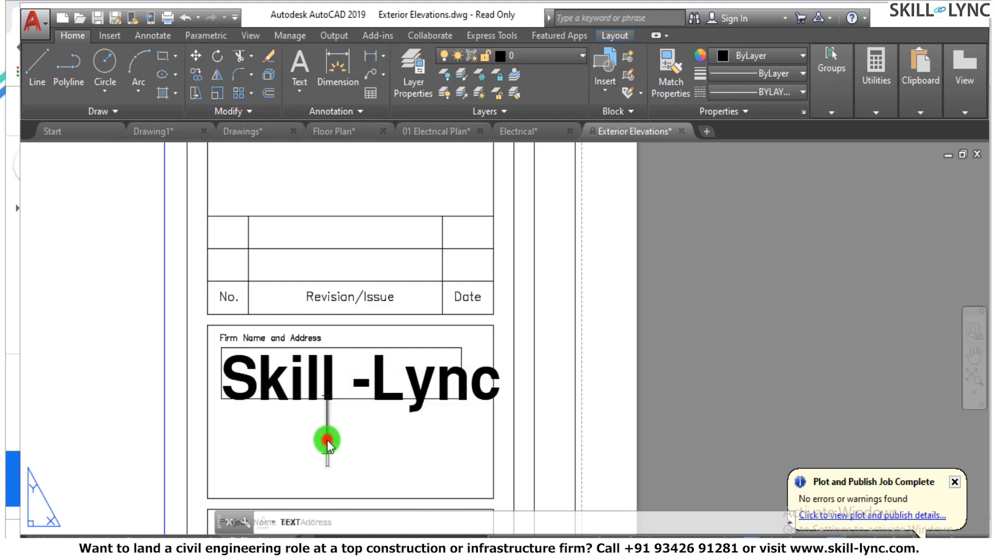
Finish the text entry and erase the rectangle around the Skill -Lync text in the firm name box.
key(Return)
click(373, 428)
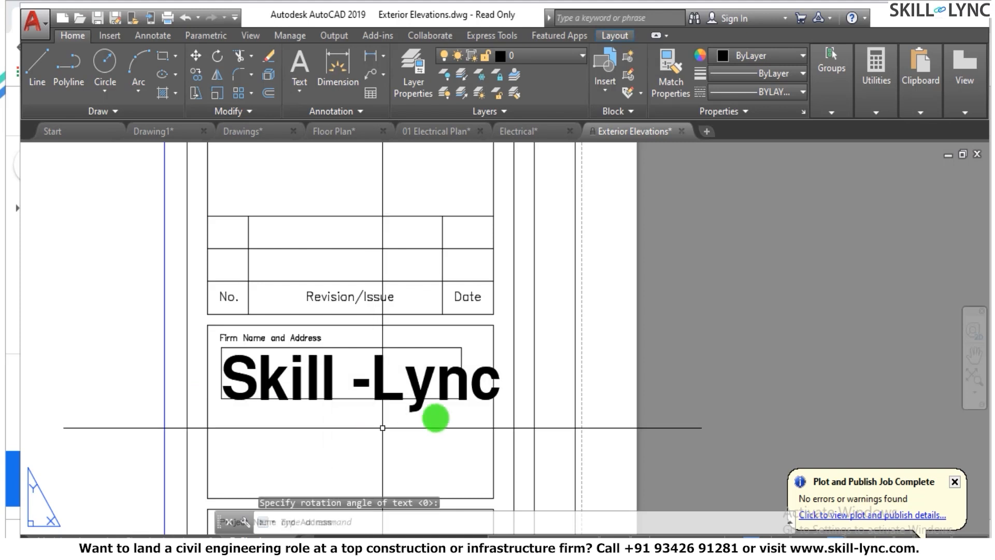
key(Escape)
click(428, 350)
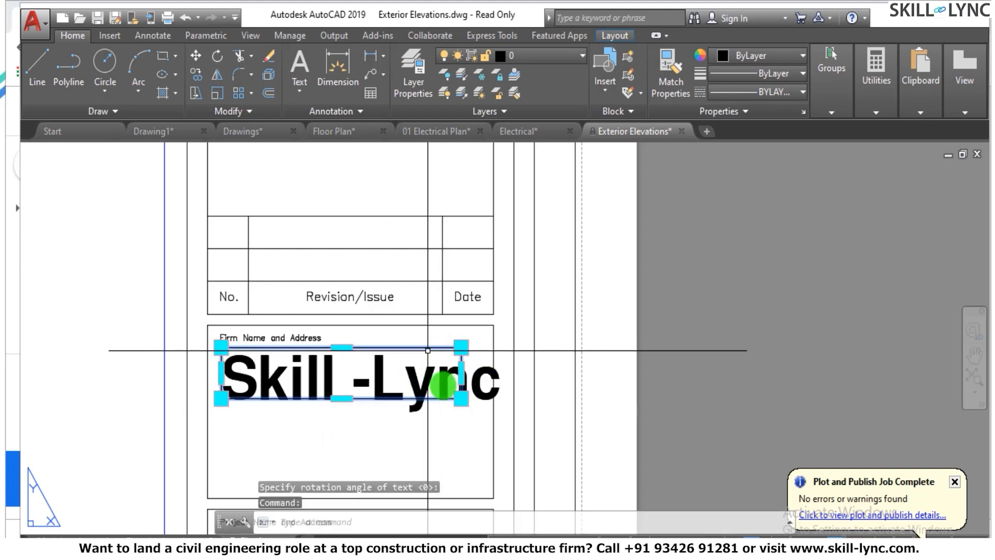
text(e)
key(Return)
Open the properties of the Skill -Lync text and set its justification to Fit.
click(436, 389)
right_click(434, 390)
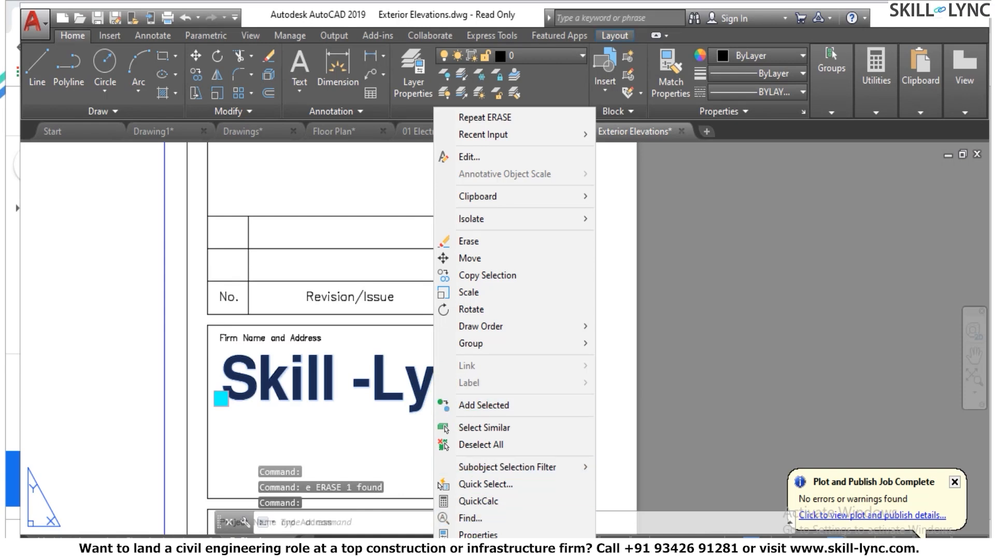
click(488, 533)
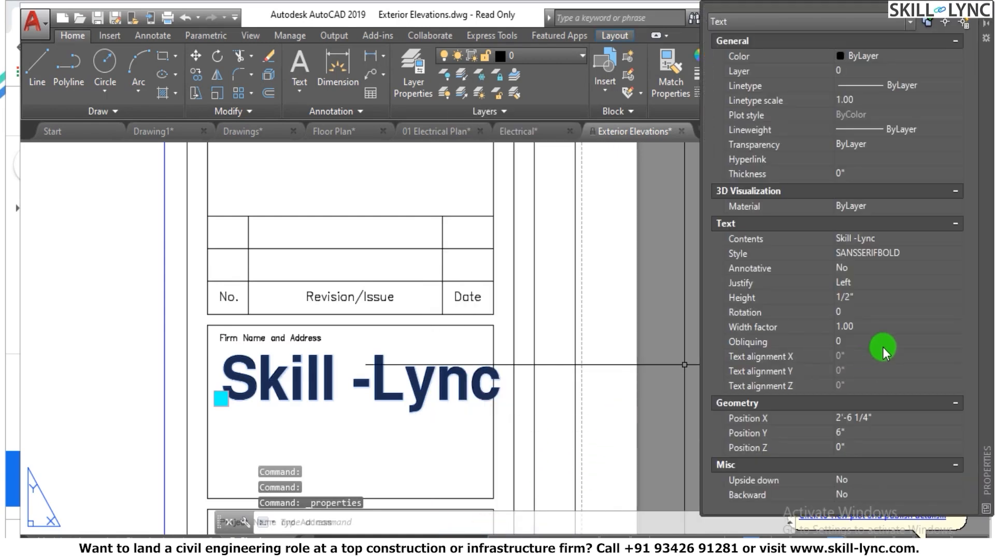
click(907, 283)
click(907, 283)
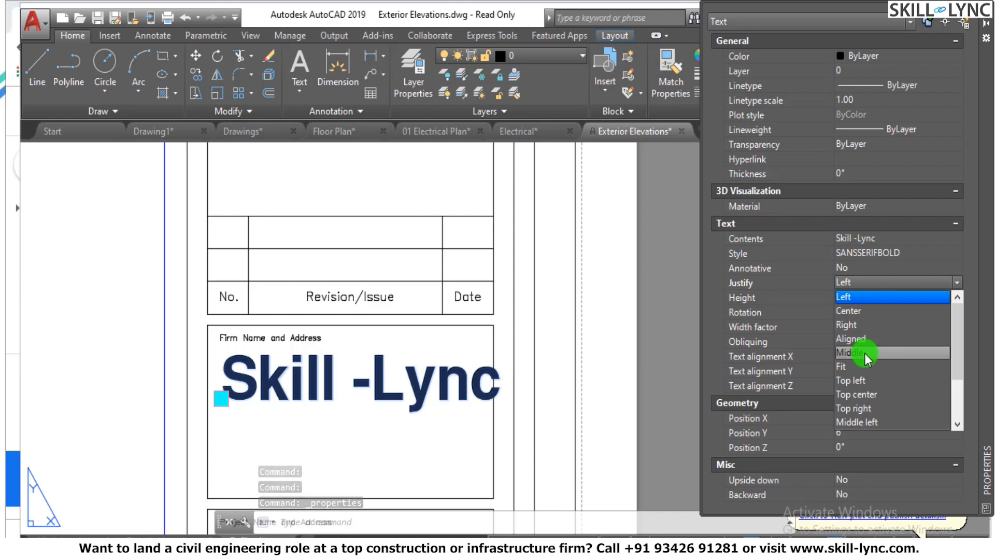
click(857, 366)
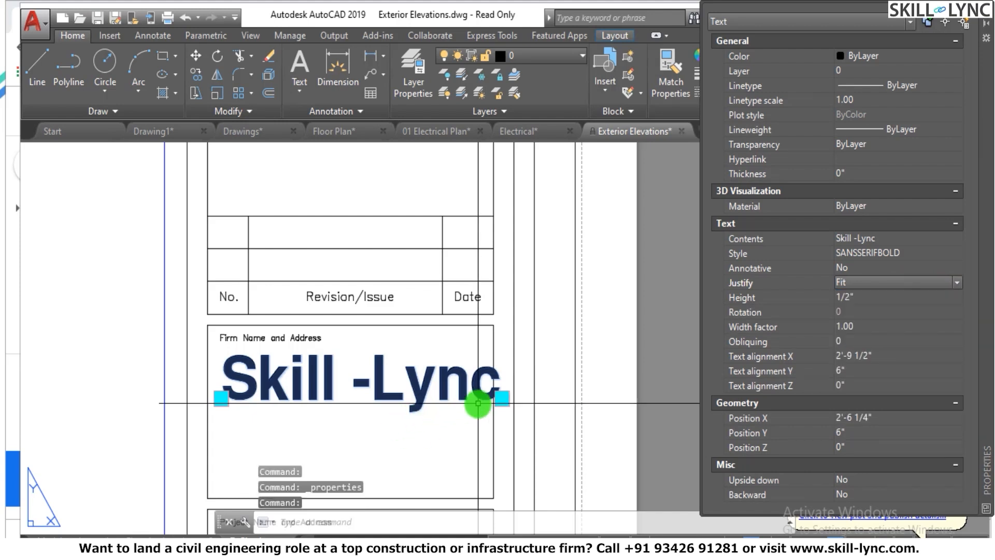
With Ortho on, stretch the Skill -Lync text's right end inward to about 2'-8" in X to narrow it.
click(501, 398)
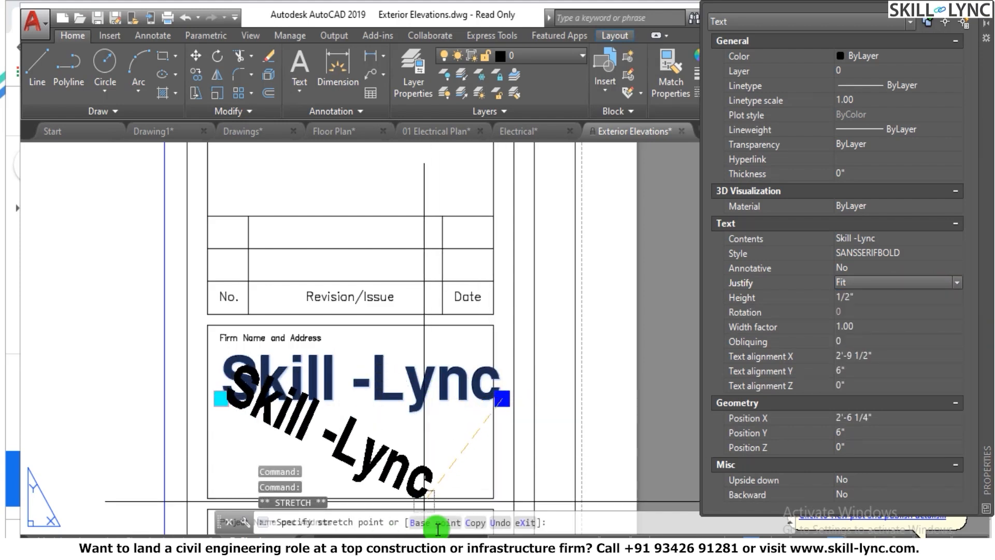
key(F8)
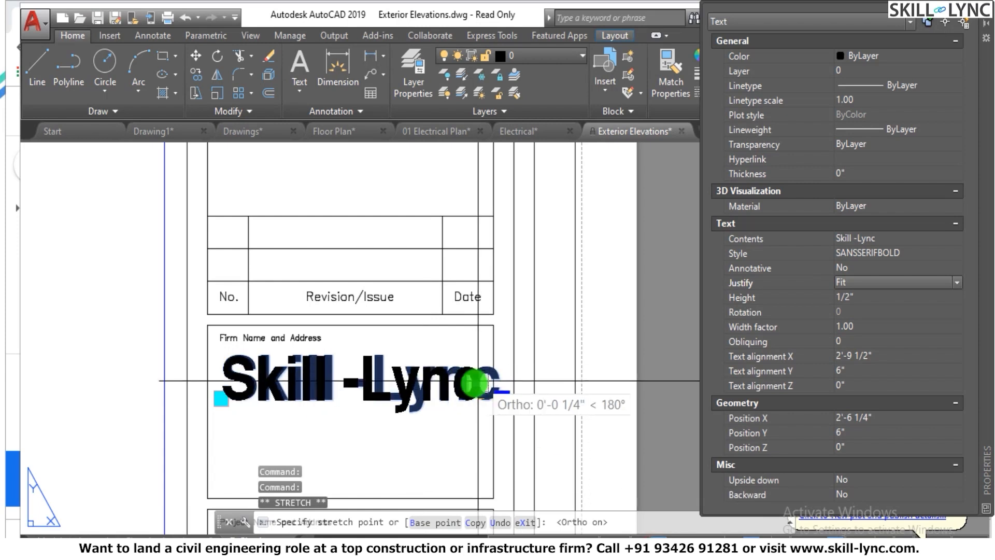
click(432, 383)
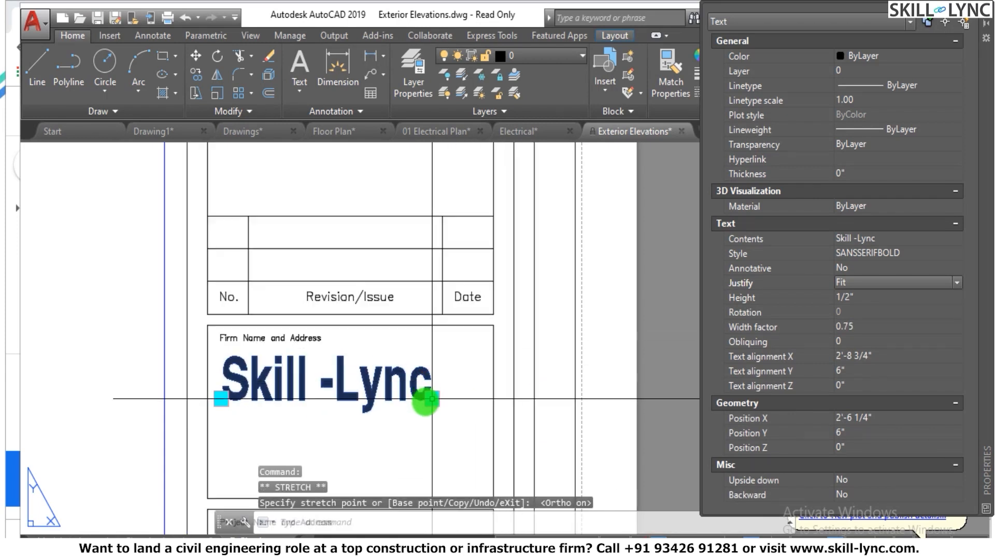
click(432, 401)
click(372, 400)
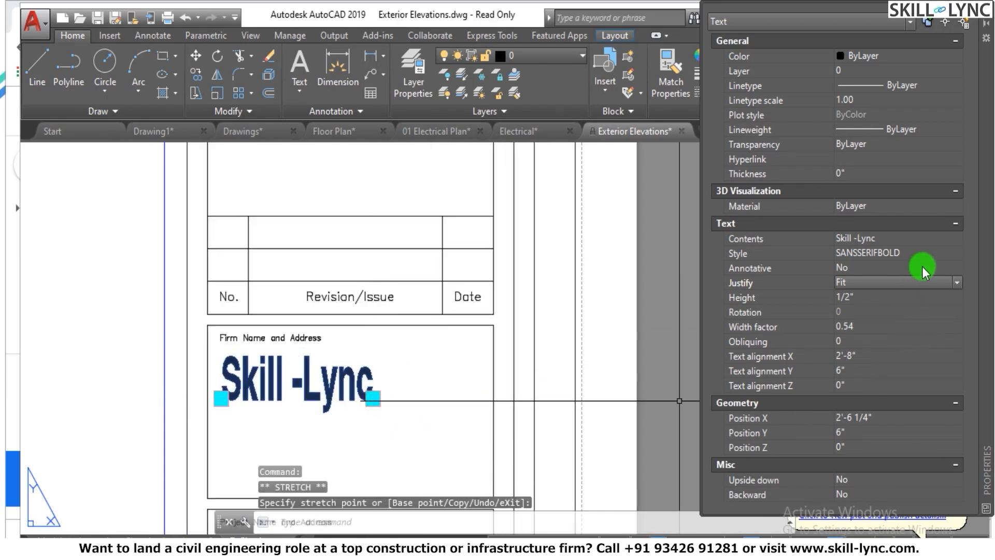
Set the Skill -Lync text's justification to Aligned and pull its right end inward, reducing its height to about 1/4".
click(912, 283)
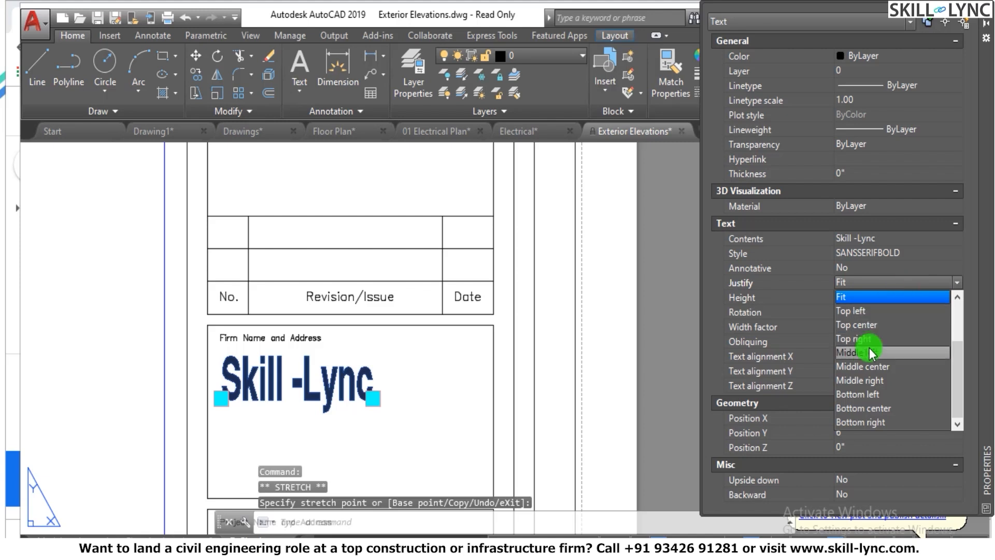
scroll(864, 318, up, 2)
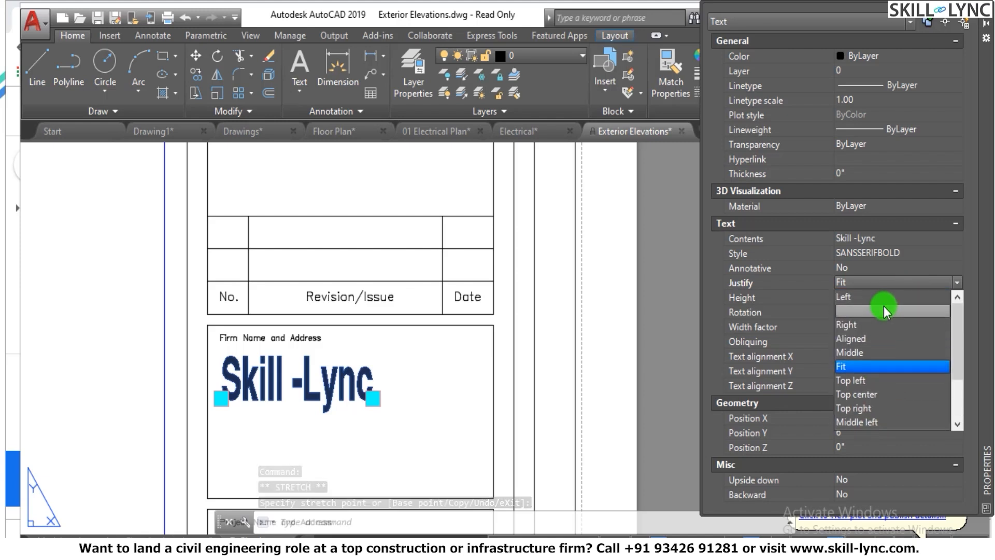
click(854, 339)
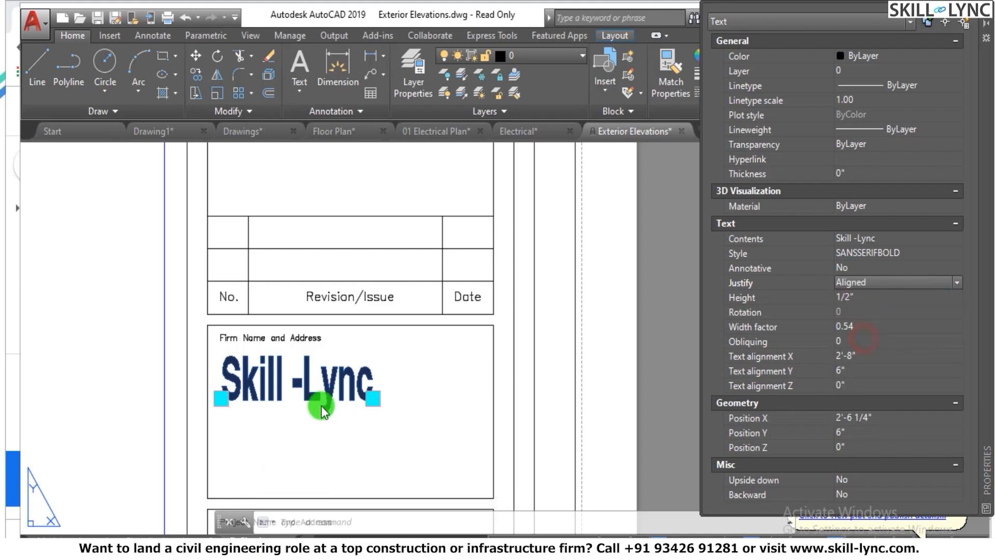
click(373, 398)
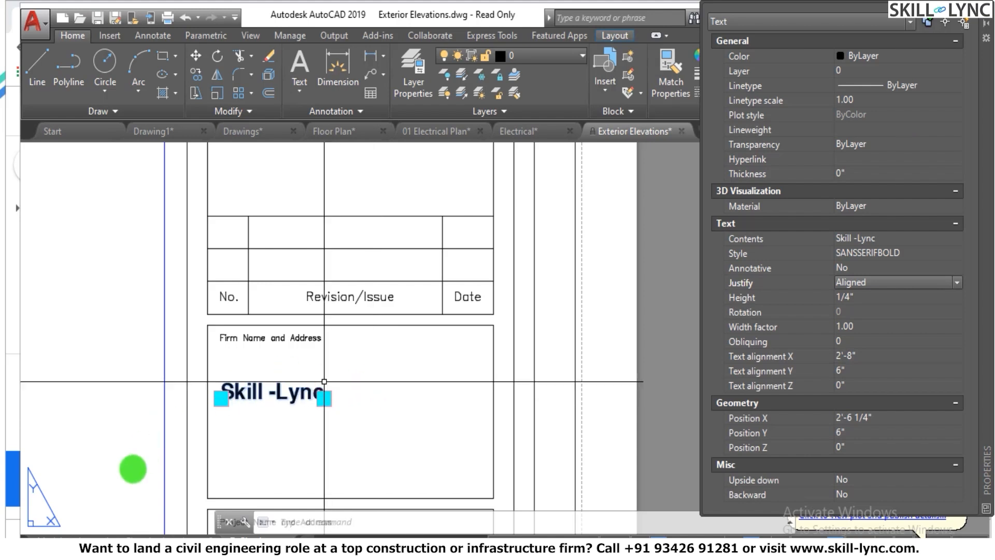
key(Escape)
Move the Skill -Lync text up to directly below the Firm Name and Address label.
scroll(198, 371, up, 2)
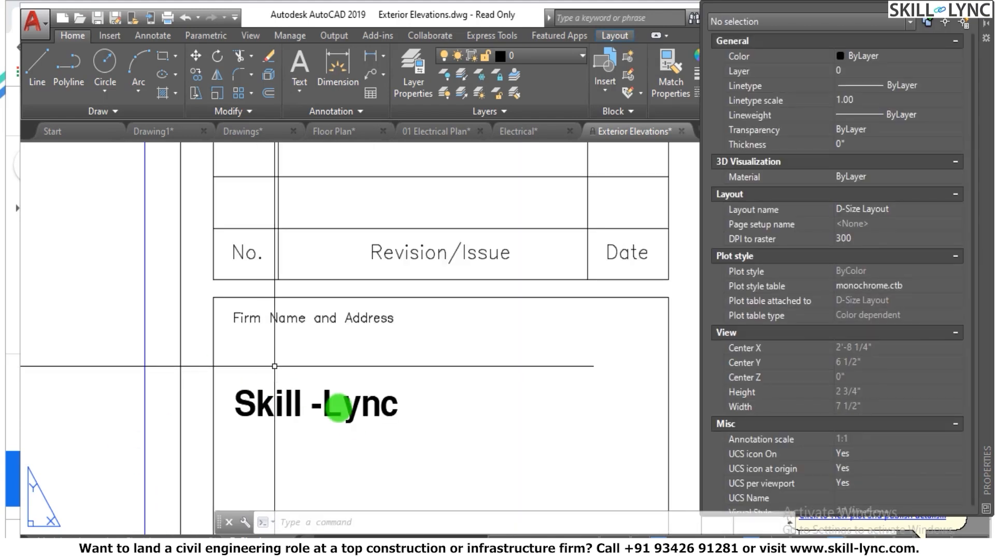
key(m)
key(Return)
click(399, 395)
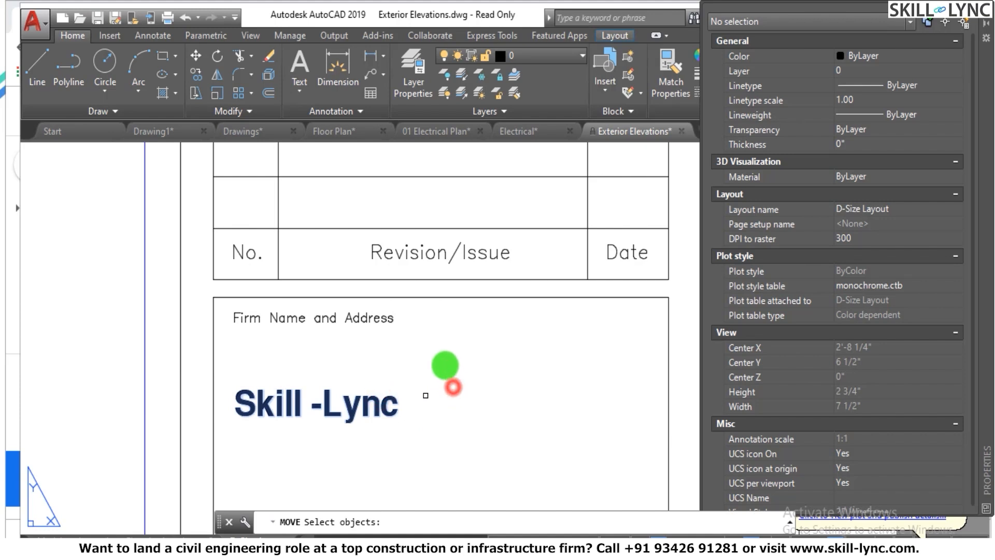
key(Return)
click(453, 387)
click(431, 331)
Examine the firm name text, the whole sheet and the empty General Notes column.
scroll(469, 320, down, 2)
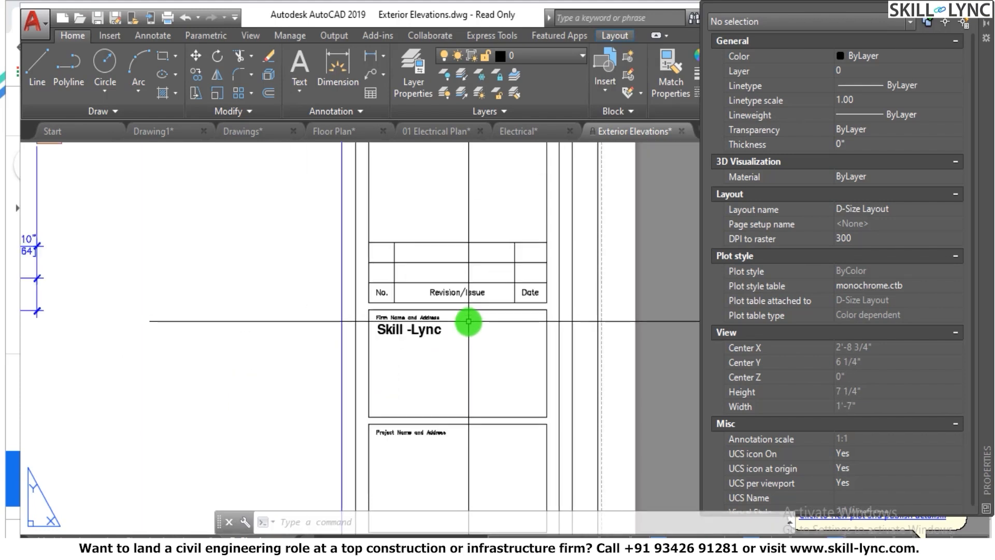
scroll(469, 321, up, 2)
scroll(412, 361, down, 2)
scroll(408, 430, up, 2)
scroll(402, 384, down, 2)
scroll(416, 385, down, 2)
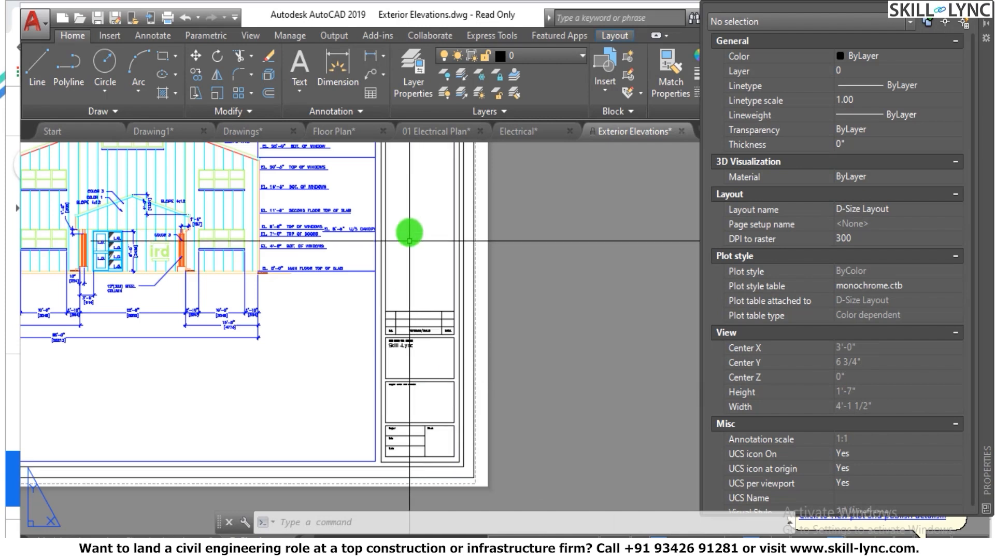
scroll(433, 449, down, 2)
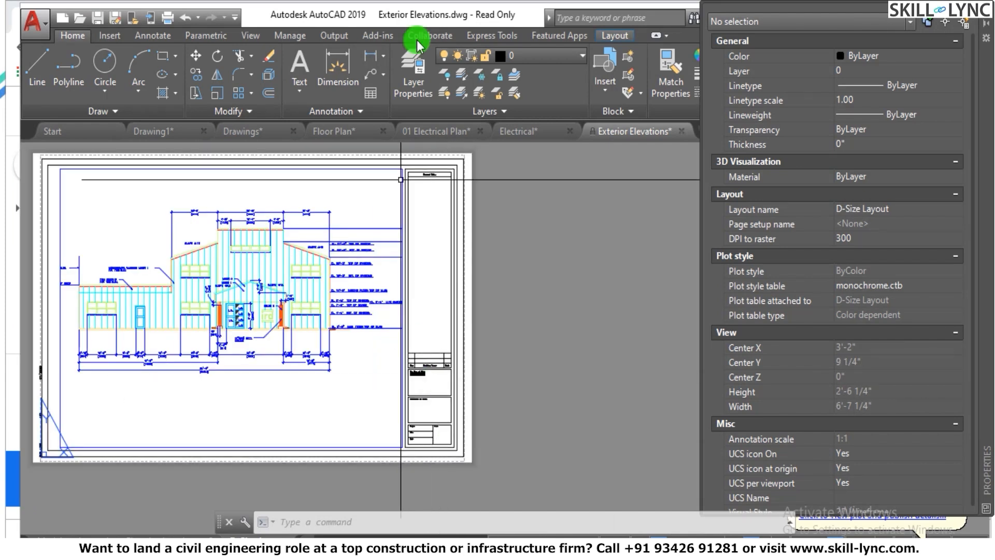
scroll(441, 177, up, 5)
scroll(442, 179, down, 2)
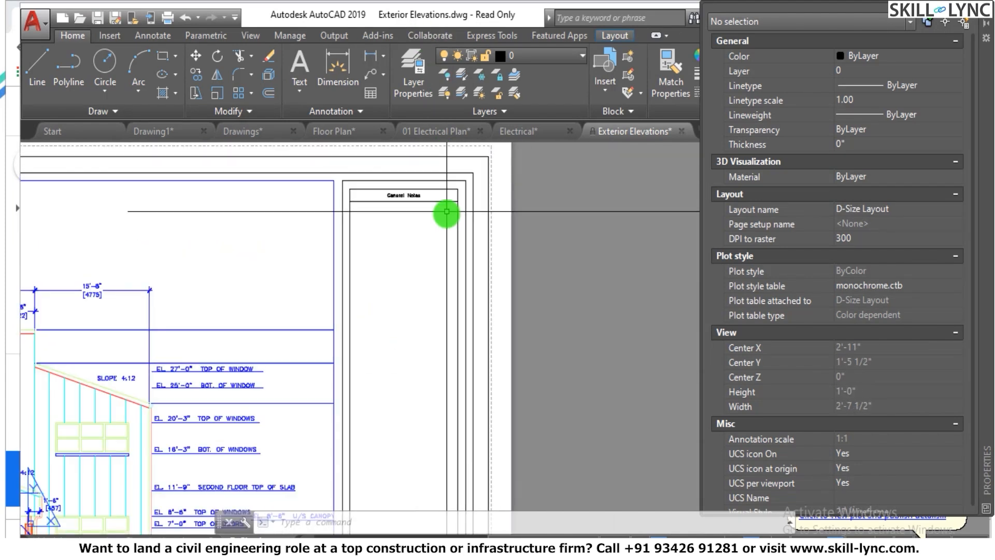
key(Escape)
key(Escape)
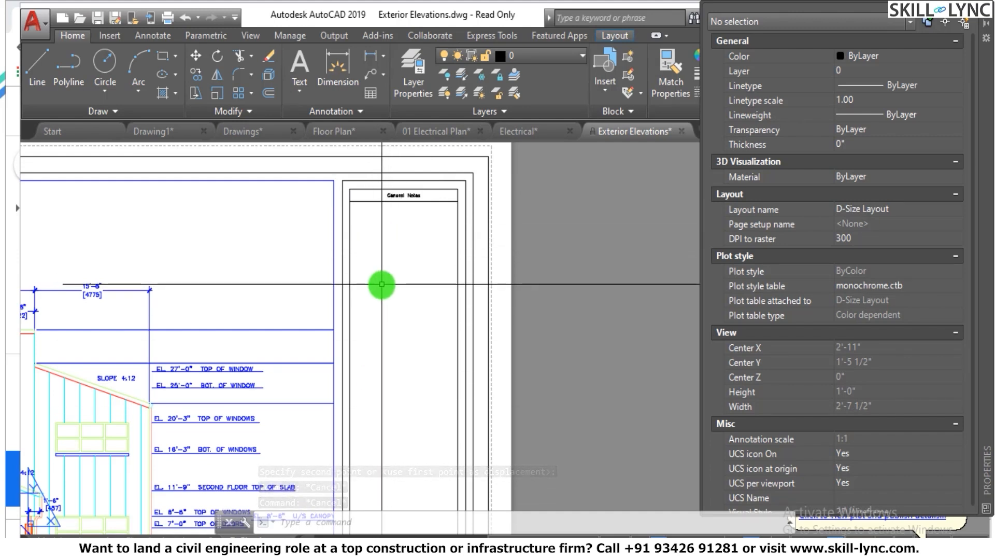
text(DT)
key(Return)
click(363, 214)
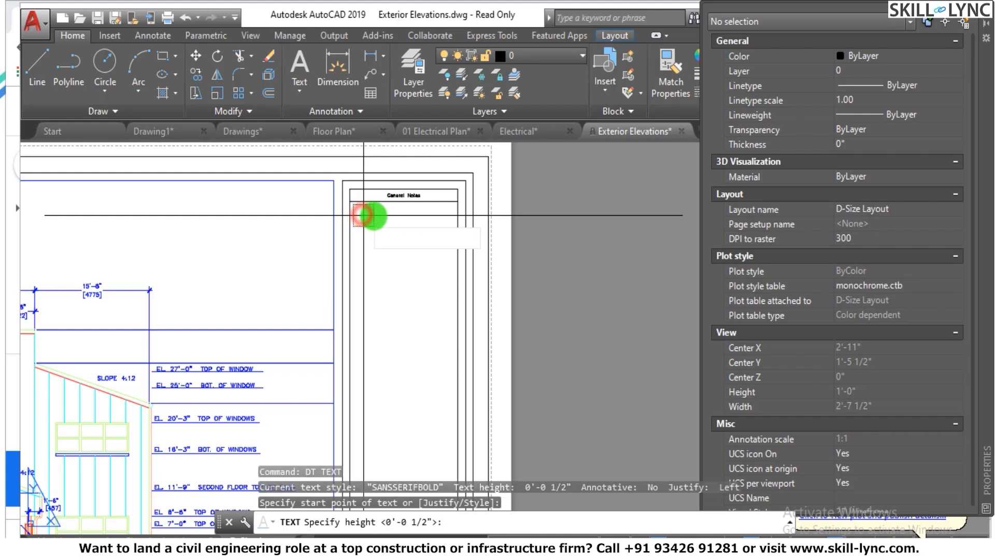
key(Escape)
key(Escape)
Add multiline text below the General Notes heading with the list numbers "1." and "2." on separate lines.
text(mtext)
key(Return)
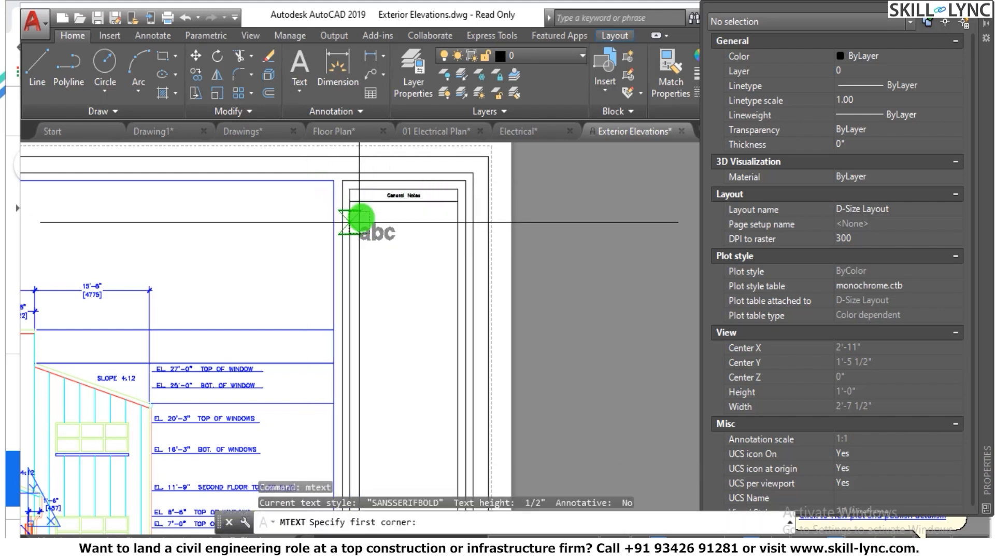
click(365, 213)
click(469, 459)
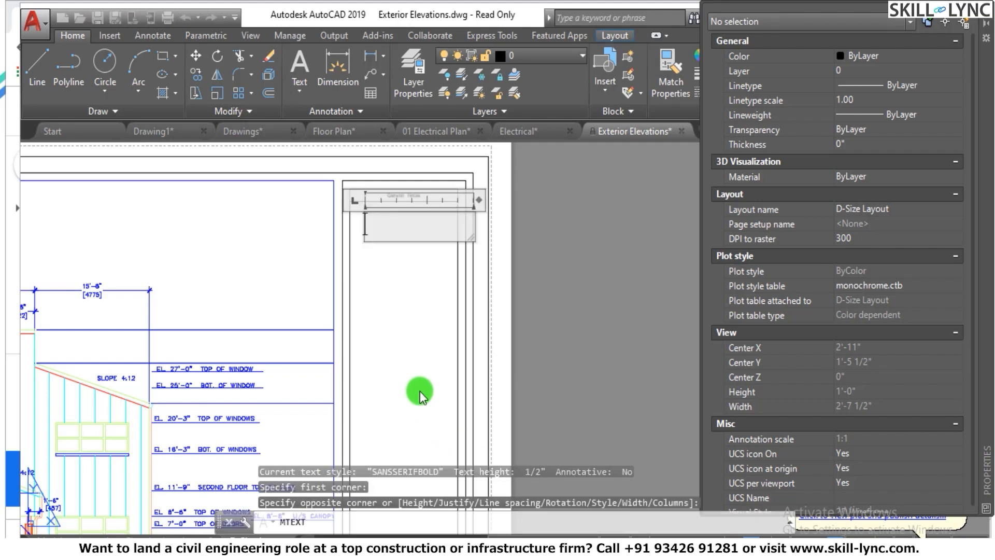
text(1.)
key(Return)
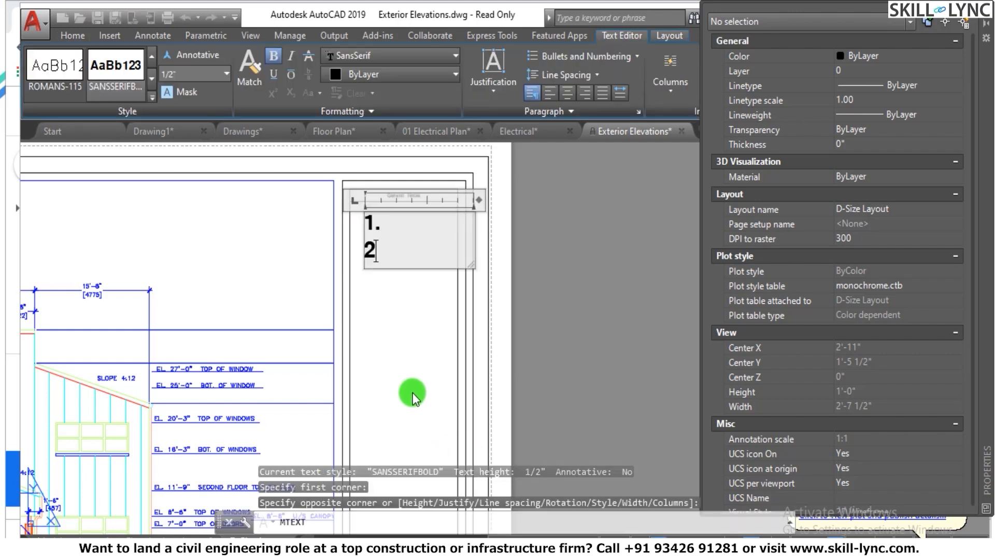
key(Escape)
key(Escape)
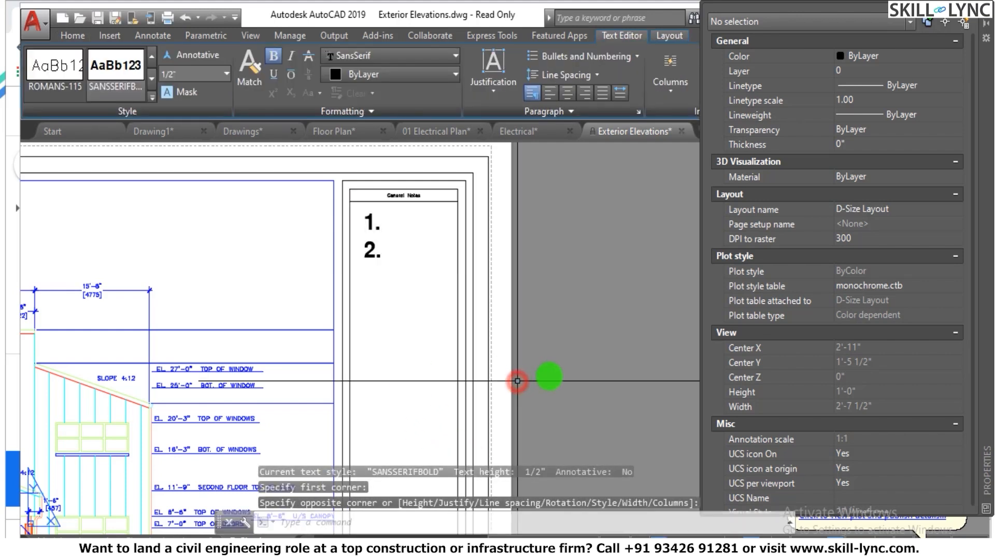
Scale the numbered text in the General Notes column by a factor of .5.
scroll(478, 305, down, 3)
scroll(437, 286, up, 4)
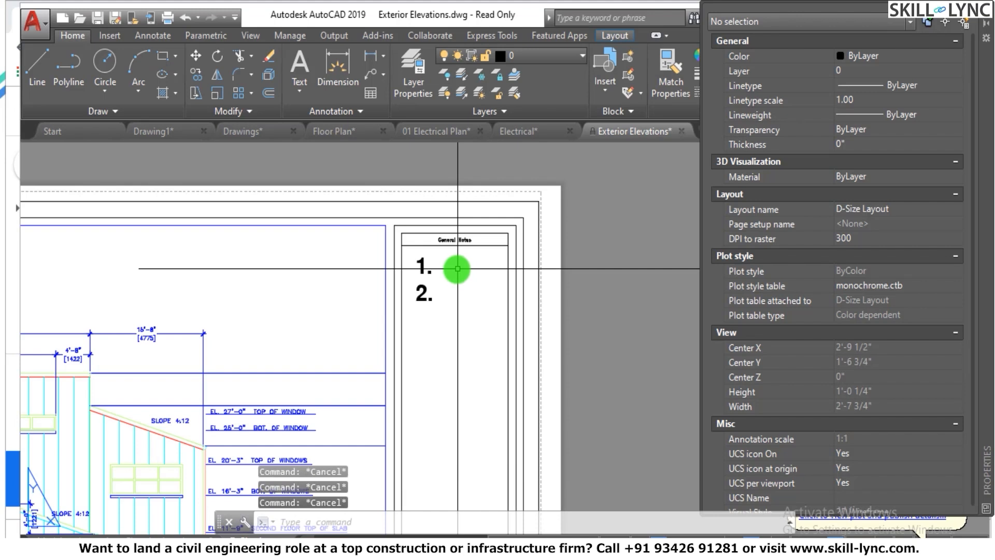
text(sc)
key(Return)
click(428, 329)
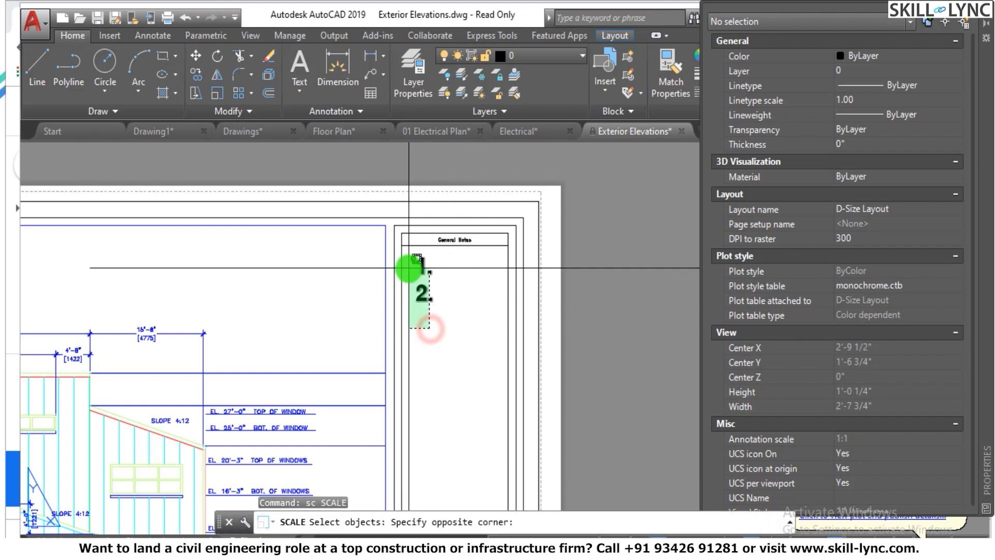
click(409, 270)
key(Return)
click(417, 300)
text(.5)
key(Return)
key(Escape)
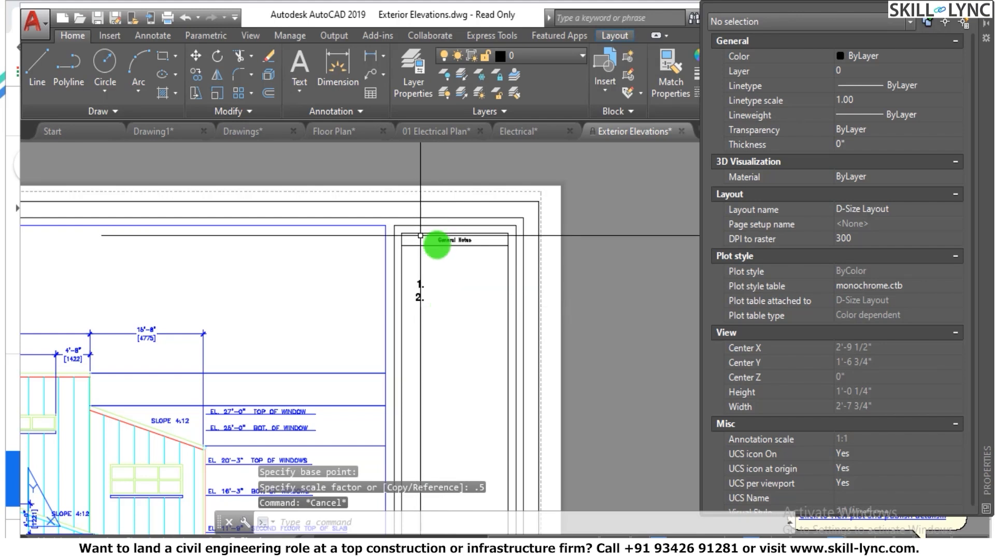
Enter model space in the sheet's viewport and frame the gabled elevation with the lower wing on its right.
scroll(437, 280, down, 4)
scroll(370, 316, up, 5)
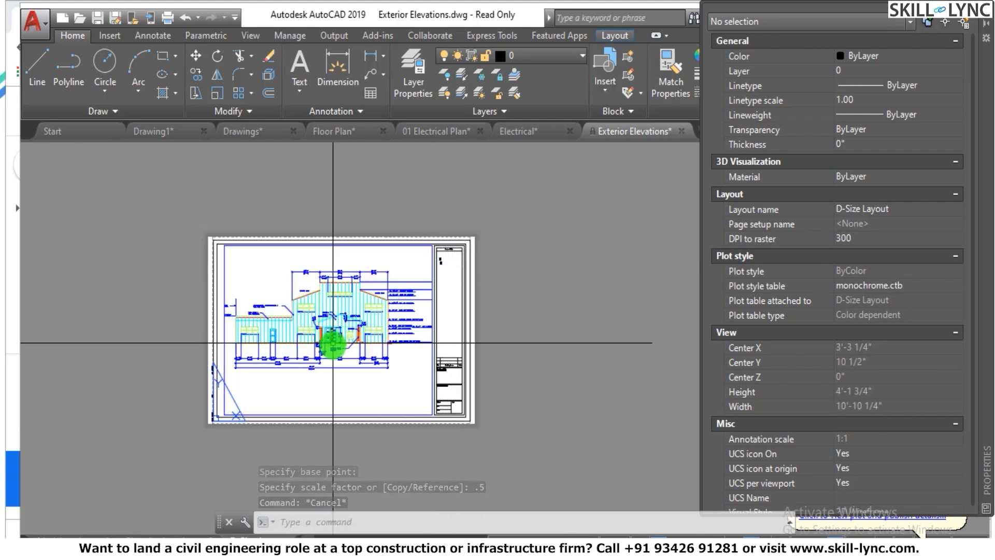
scroll(370, 315, down, 3)
scroll(370, 316, up, 2)
scroll(380, 316, down, 2)
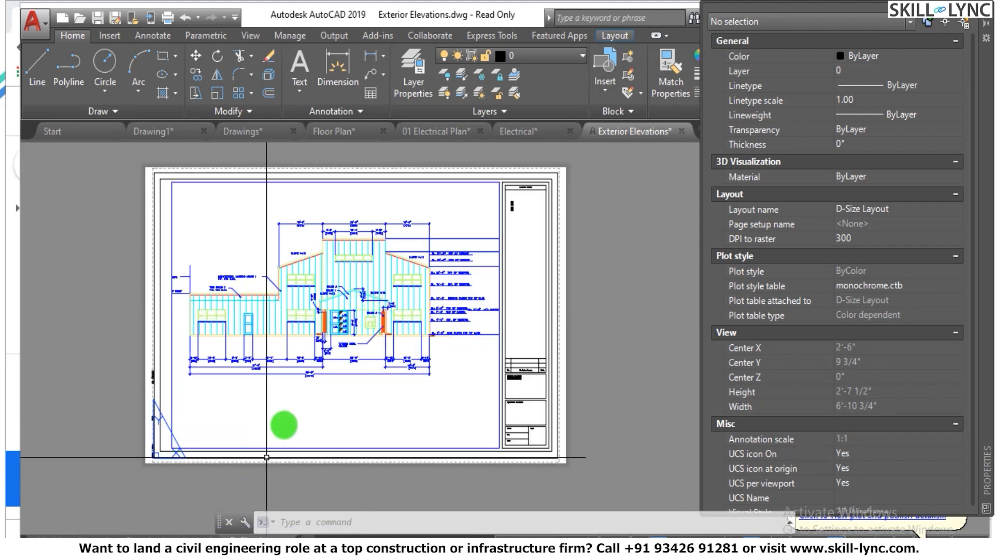
text(ms)
key(Return)
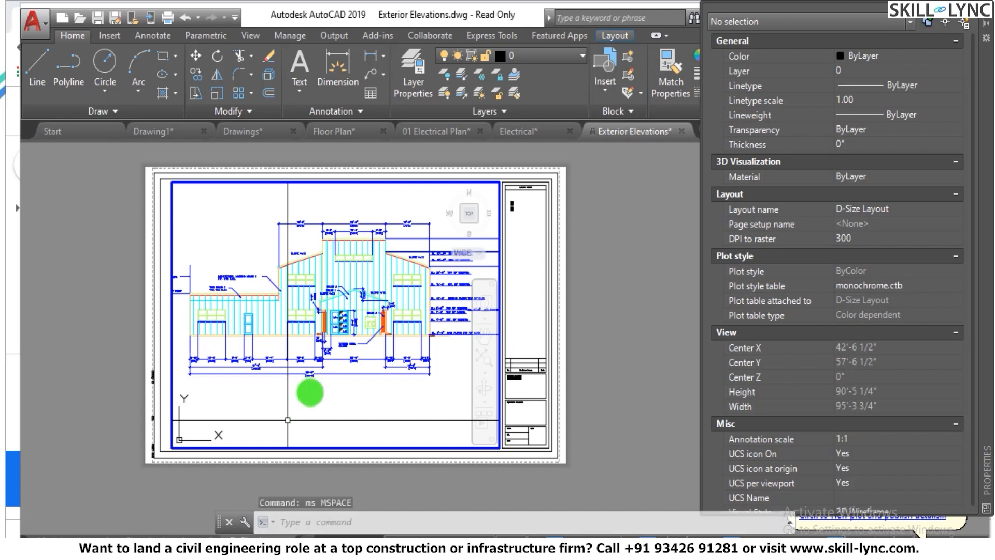
scroll(347, 322, down, 2)
scroll(349, 325, down, 4)
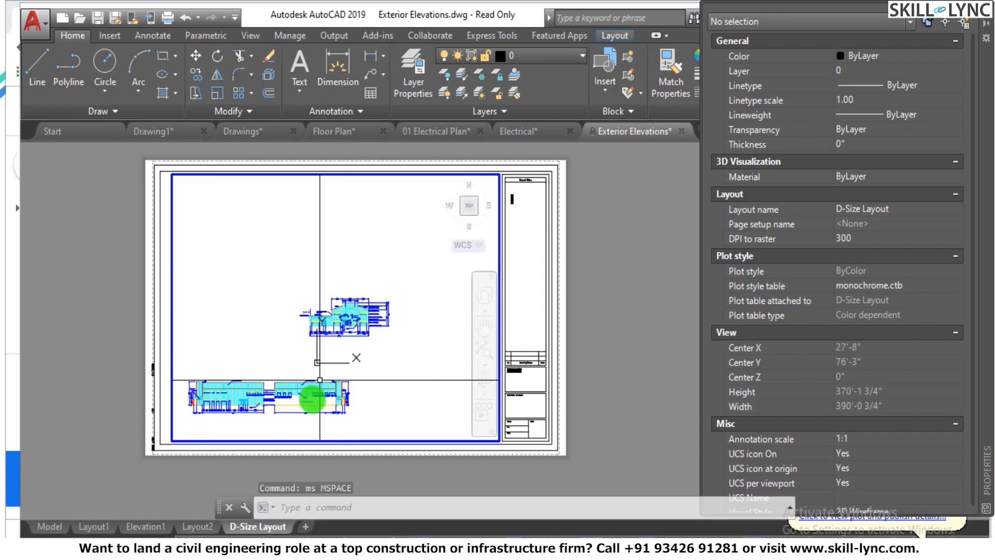
scroll(231, 418, up, 4)
scroll(332, 368, down, 5)
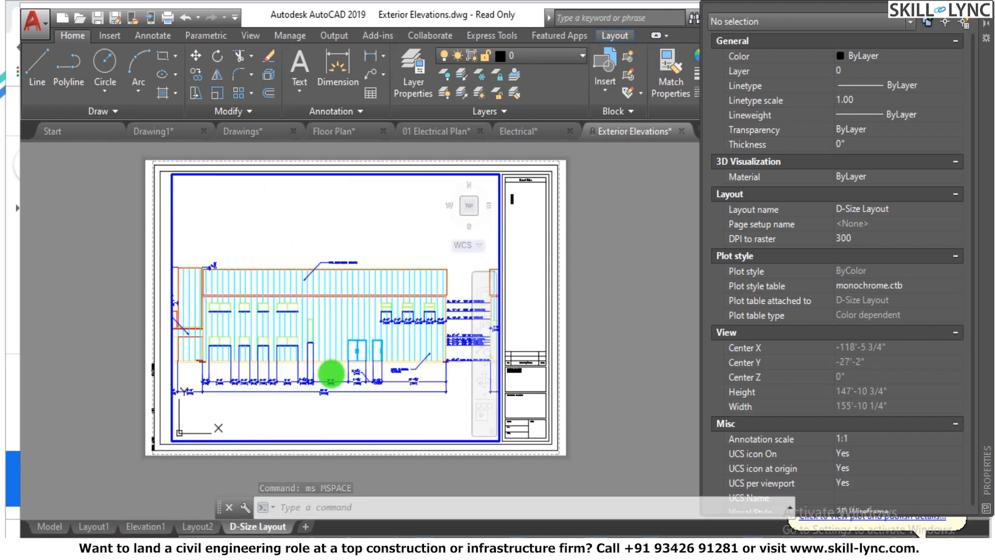
scroll(309, 317, up, 8)
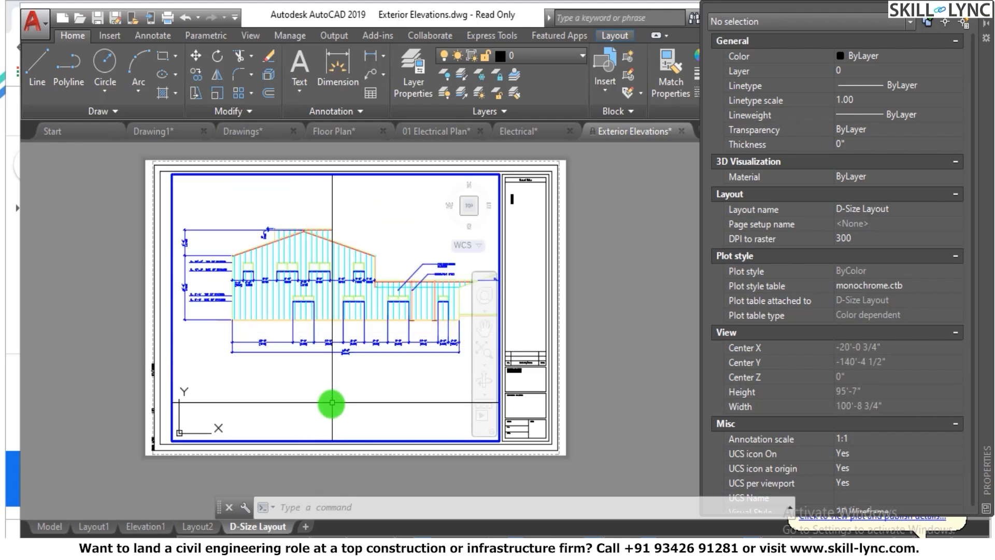
Rename the D-Size Layout as Elevation-2.
right_click(261, 528)
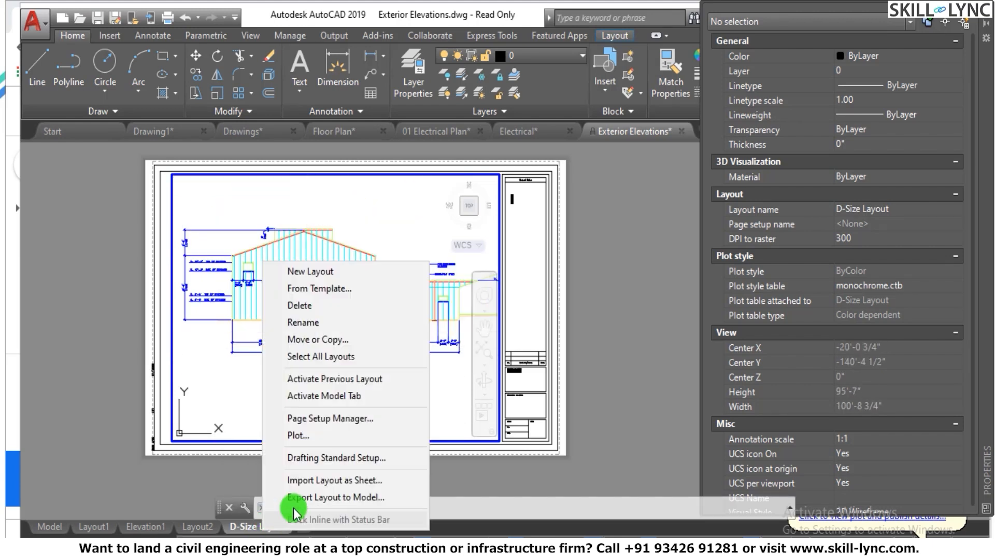
click(313, 322)
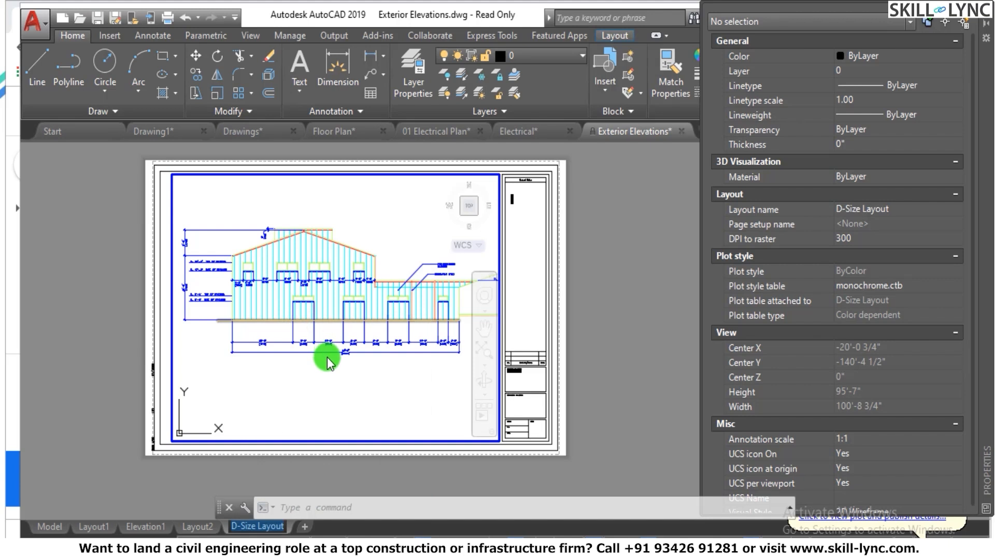
text(Elevation-2)
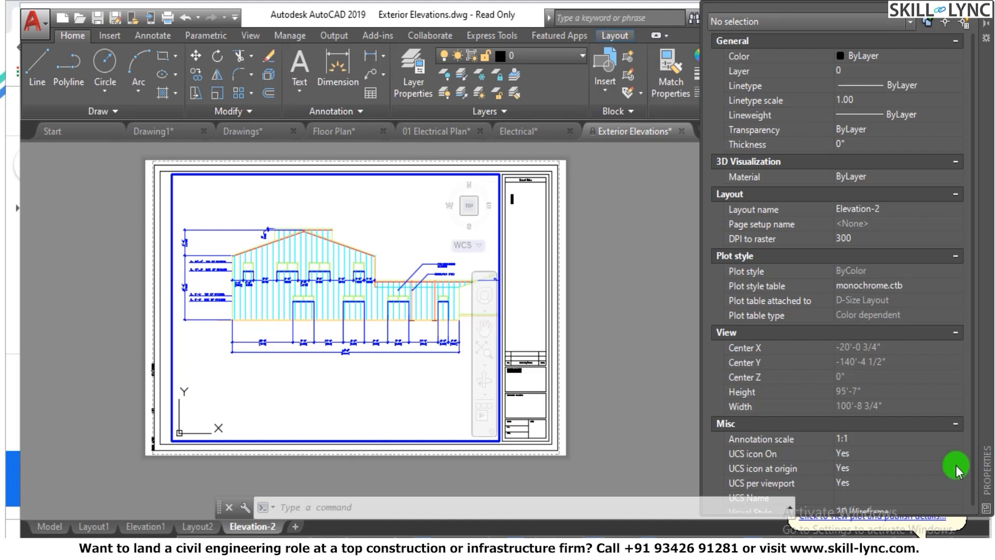
Return to paper space and lock the display of the sheet's elevation viewport.
text(ps)
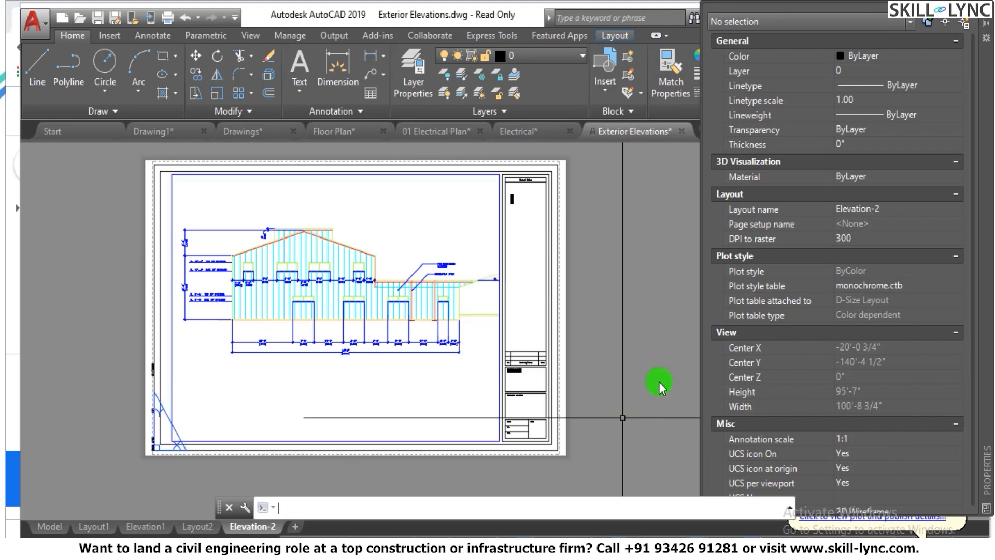
key(Return)
click(457, 449)
key(Escape)
click(482, 447)
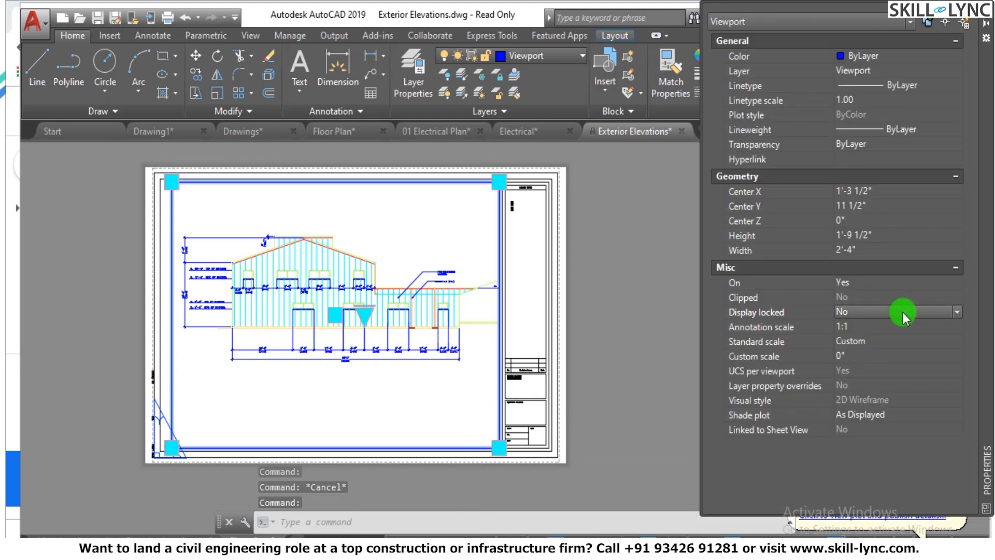
click(902, 317)
click(836, 331)
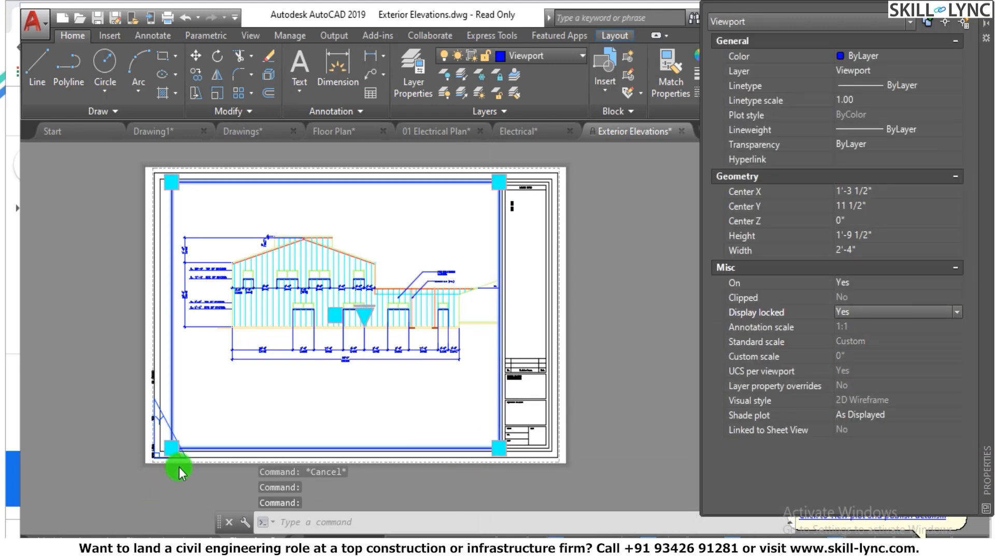
key(Escape)
key(Escape)
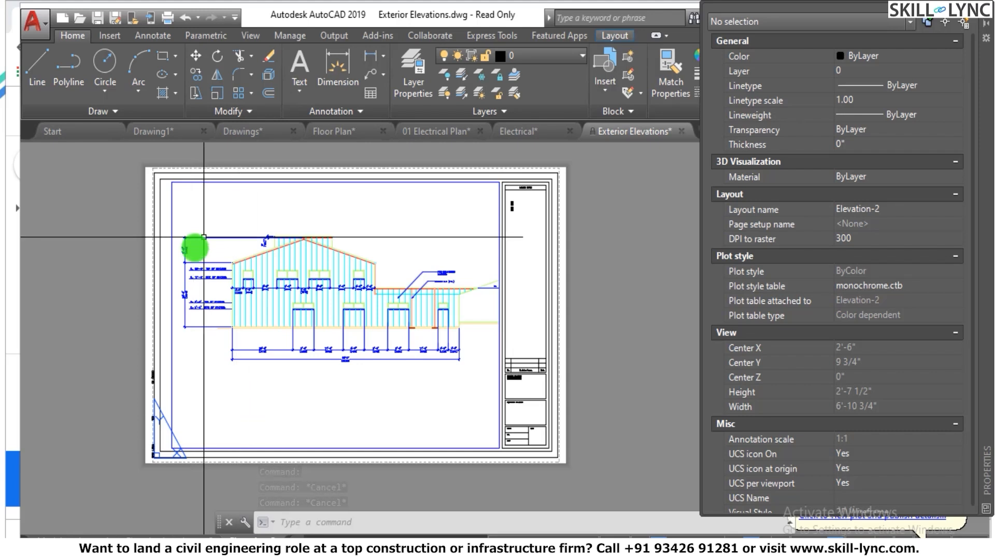
Examine the elevations in model space and compare the Elevation-2 sheet with the A3-Floor_Plan layout in the Floor Plan drawing.
click(94, 533)
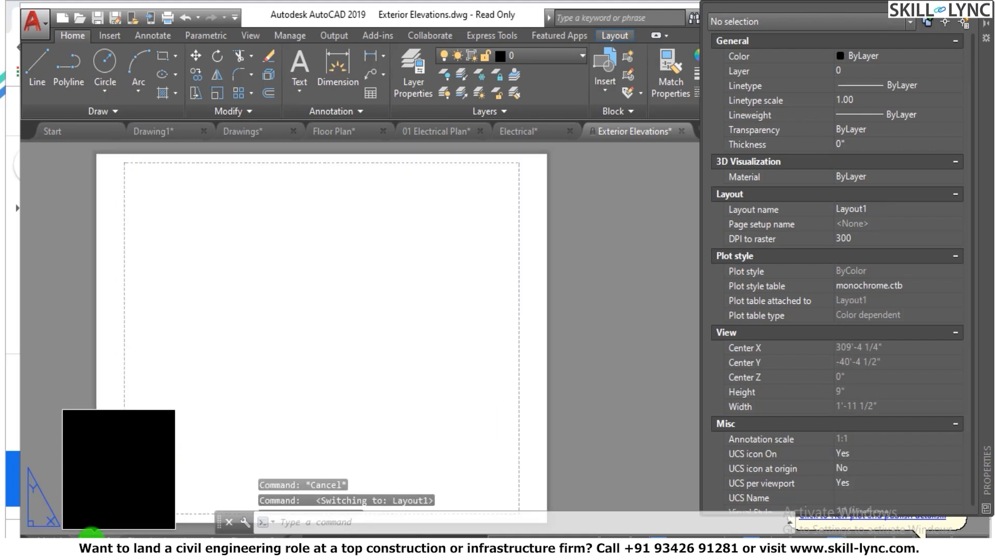
click(51, 527)
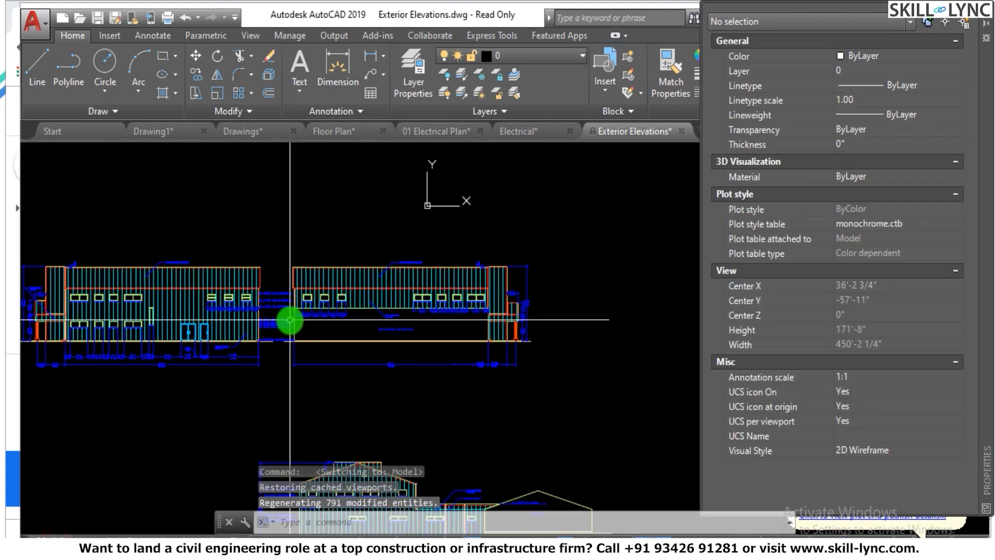
scroll(340, 248, up, 4)
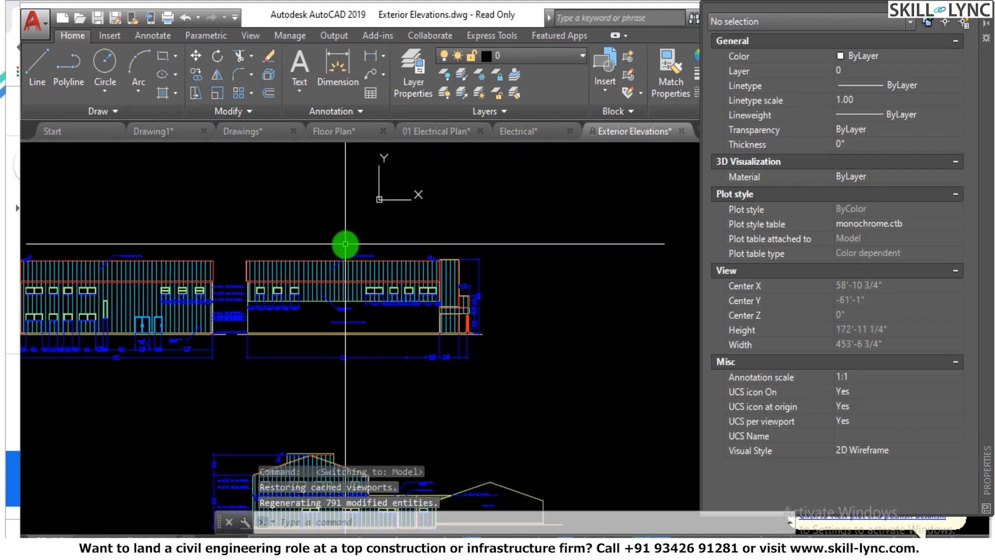
scroll(336, 355, up, 2)
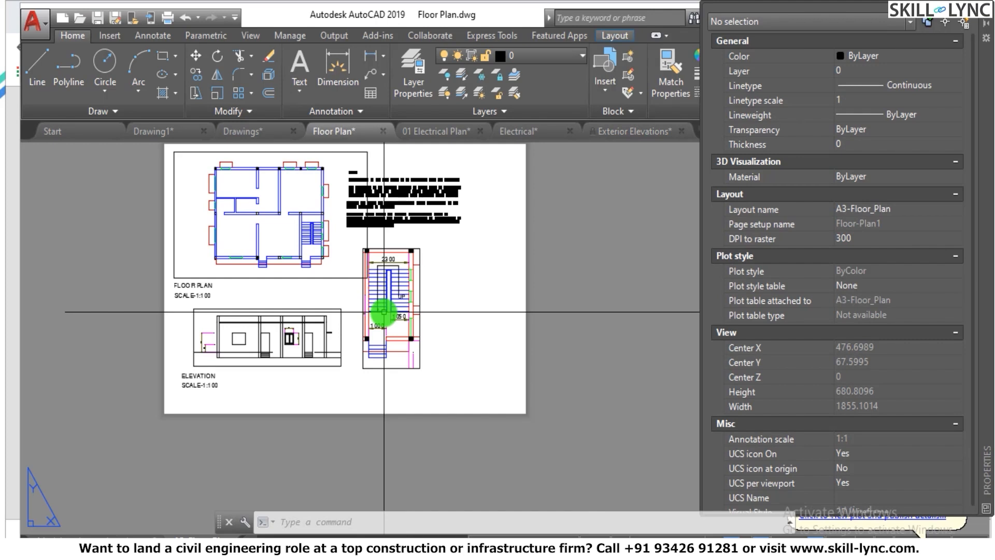
scroll(411, 334, up, 5)
scroll(411, 334, down, 3)
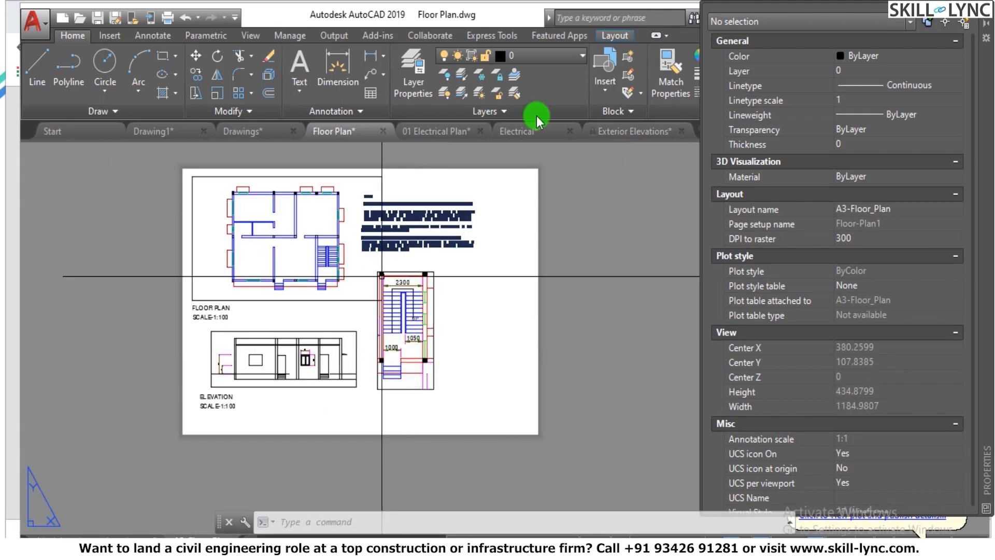
click(624, 133)
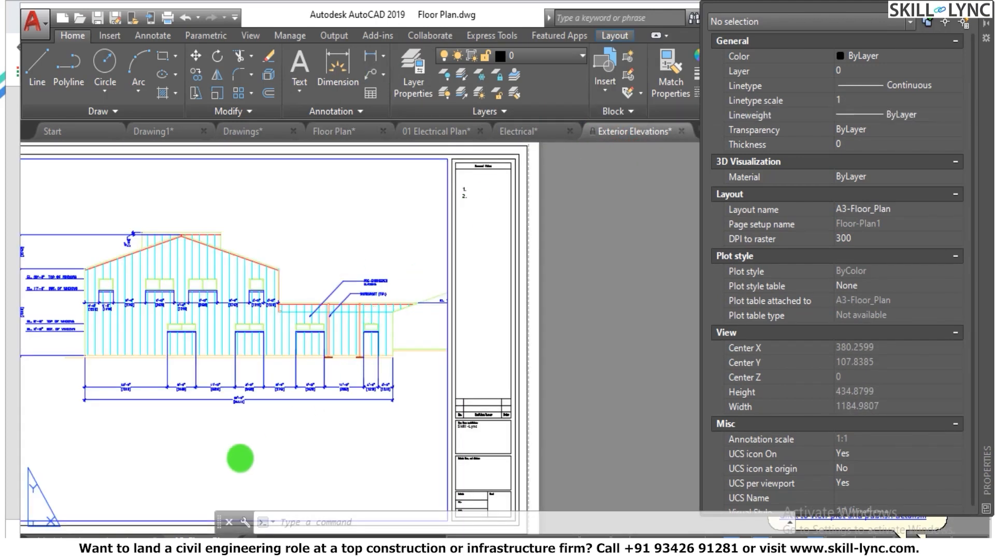
click(367, 130)
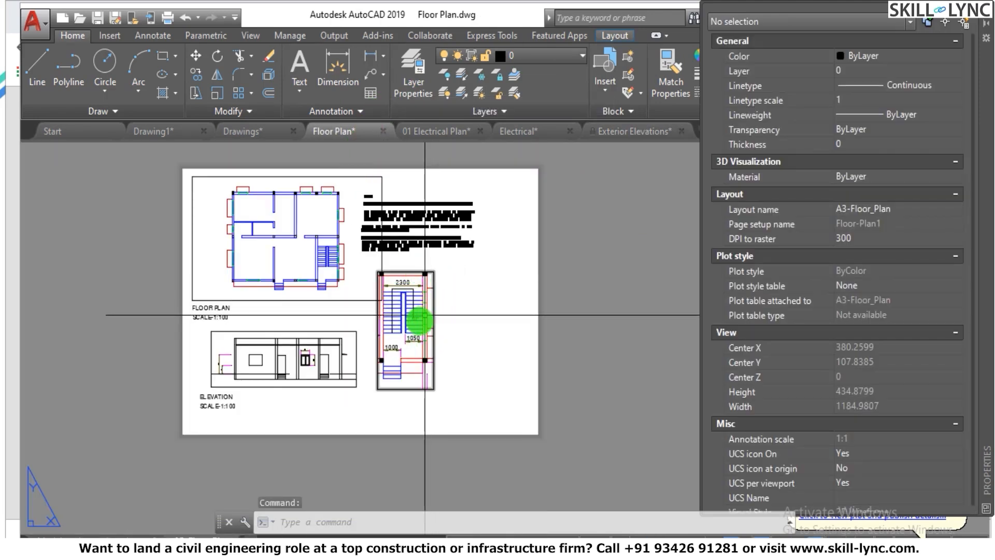
Enter model space in the staircase viewport and inspect the properties of the 1050 dimension.
scroll(419, 322, up, 6)
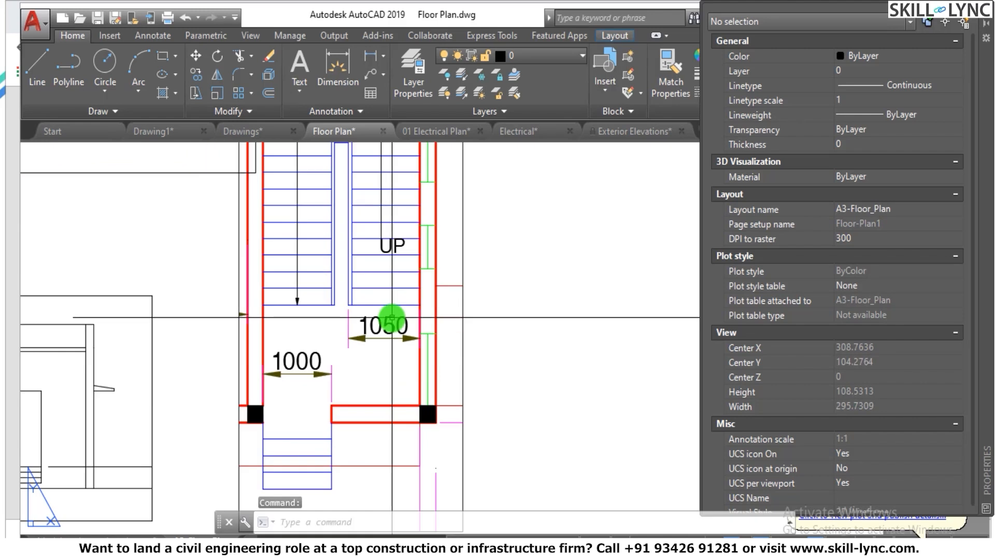
double_click(382, 323)
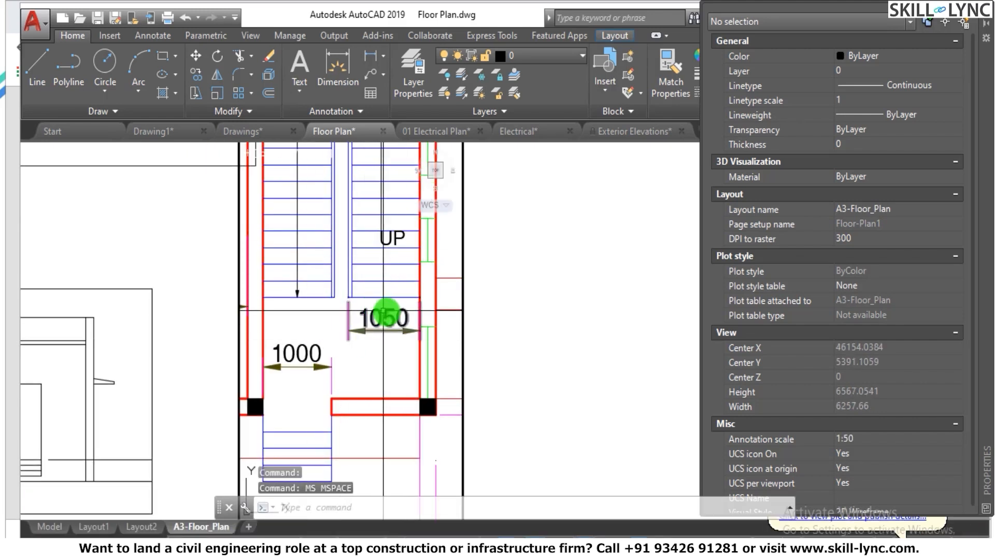
click(384, 313)
scroll(465, 288, down, 3)
key(Escape)
click(412, 308)
mouse_move(409, 309)
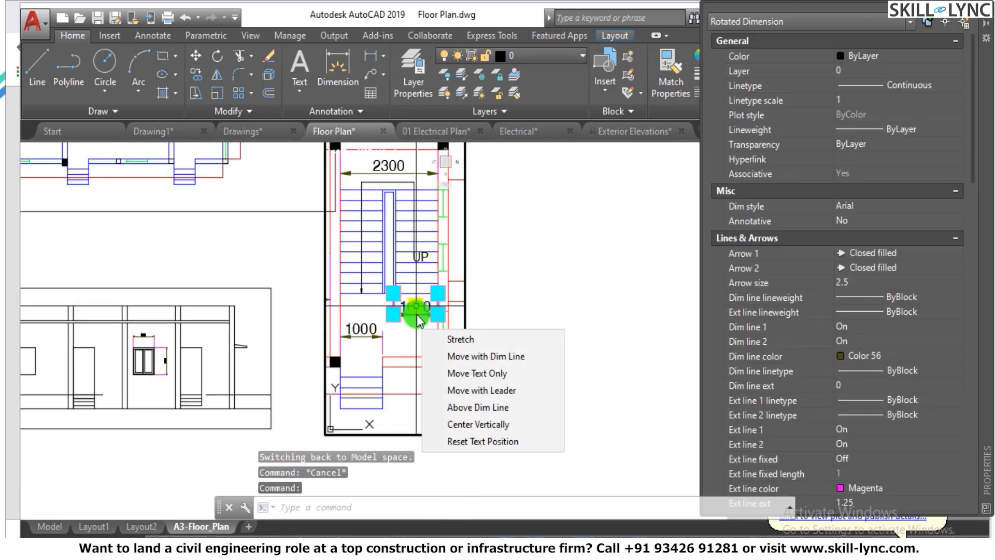
key(Escape)
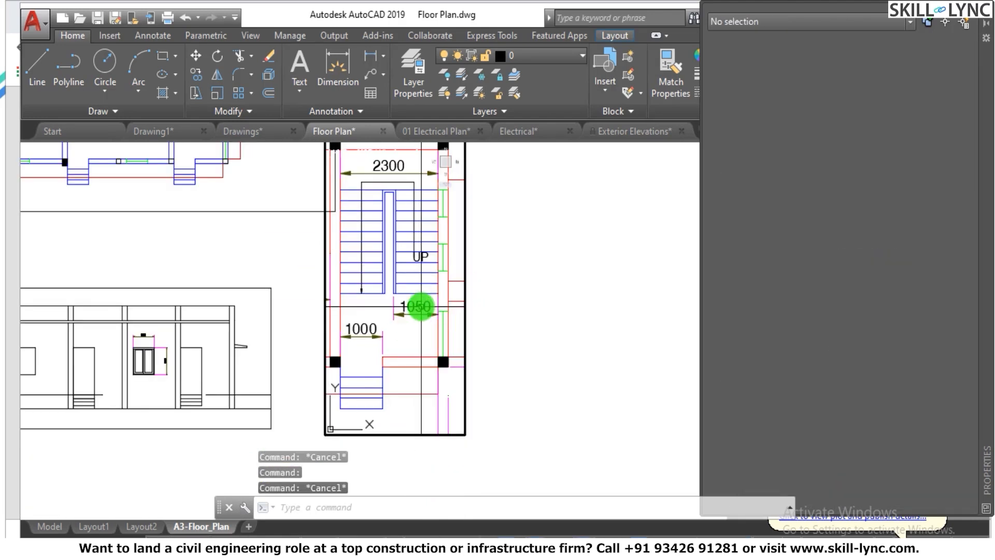
scroll(424, 304, up, 3)
click(456, 329)
key(Escape)
key(Escape)
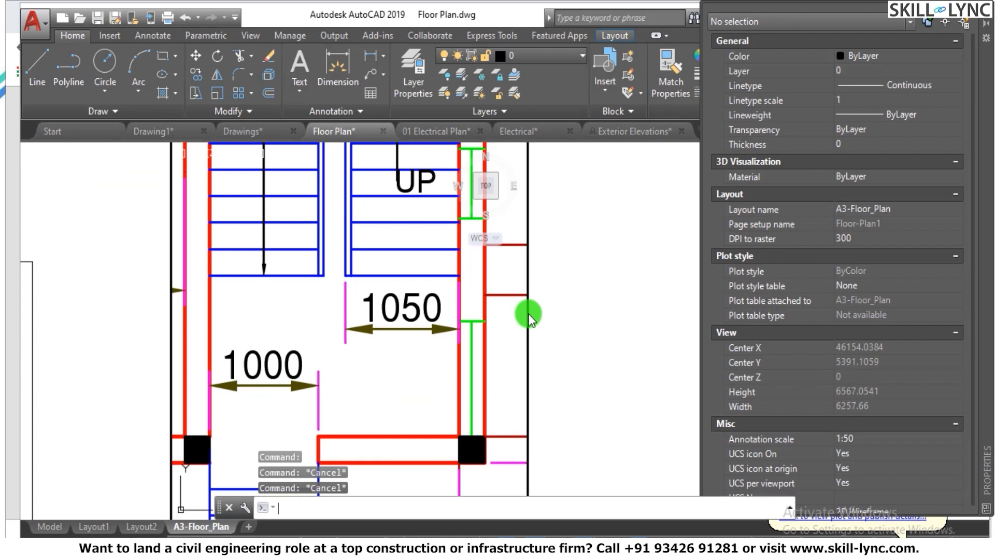
With object snap off, measure the distance from the top of the 1050 dimension text to its dimension line.
text(di)
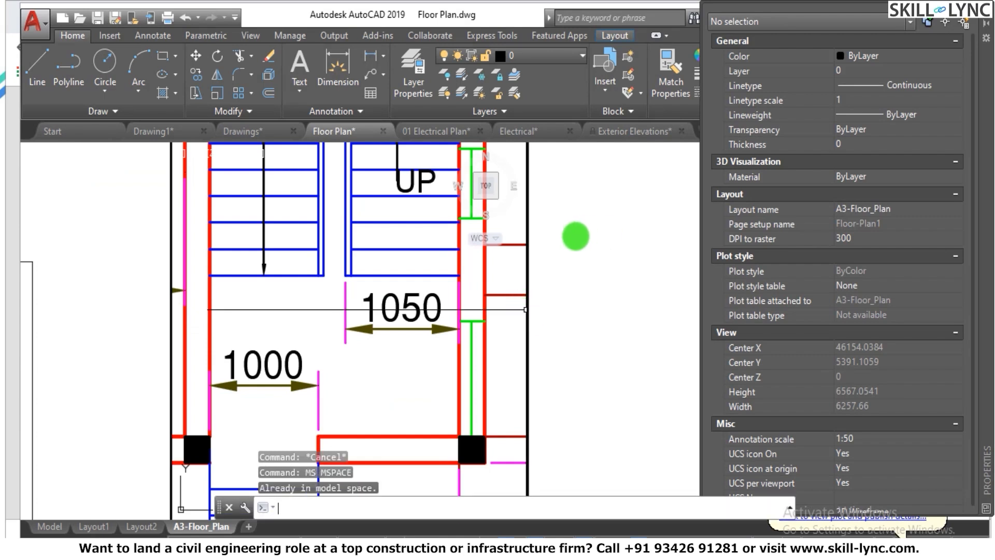
key(Return)
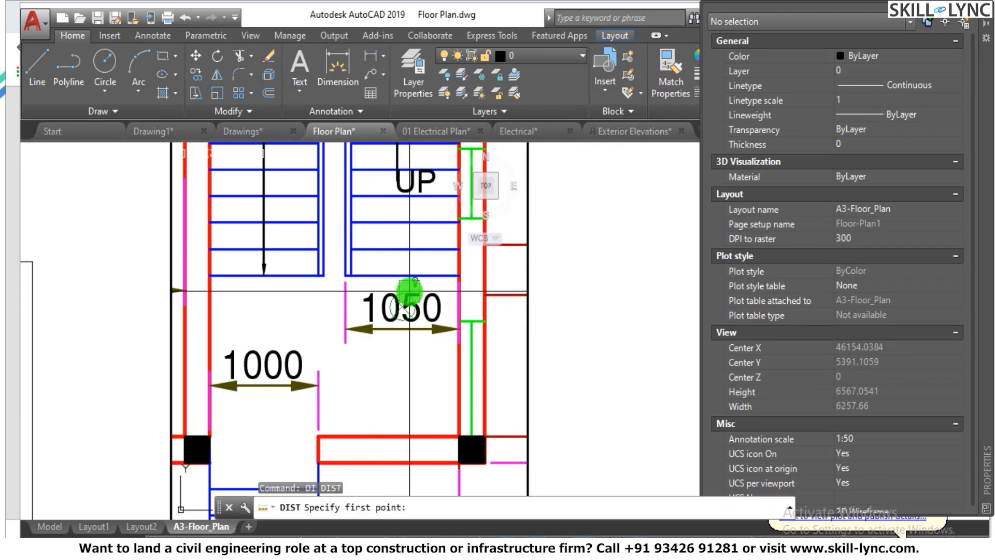
scroll(409, 291, up, 4)
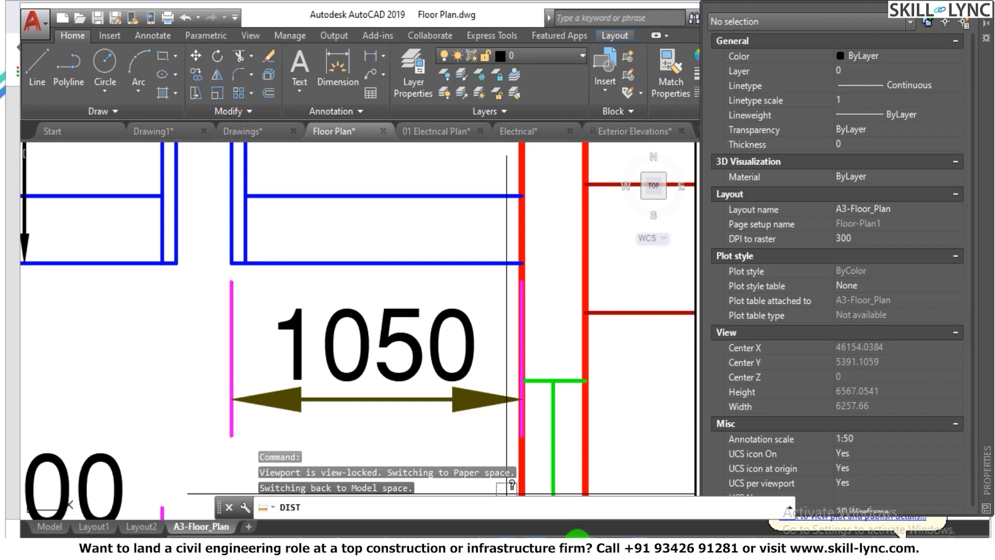
click(507, 537)
click(373, 310)
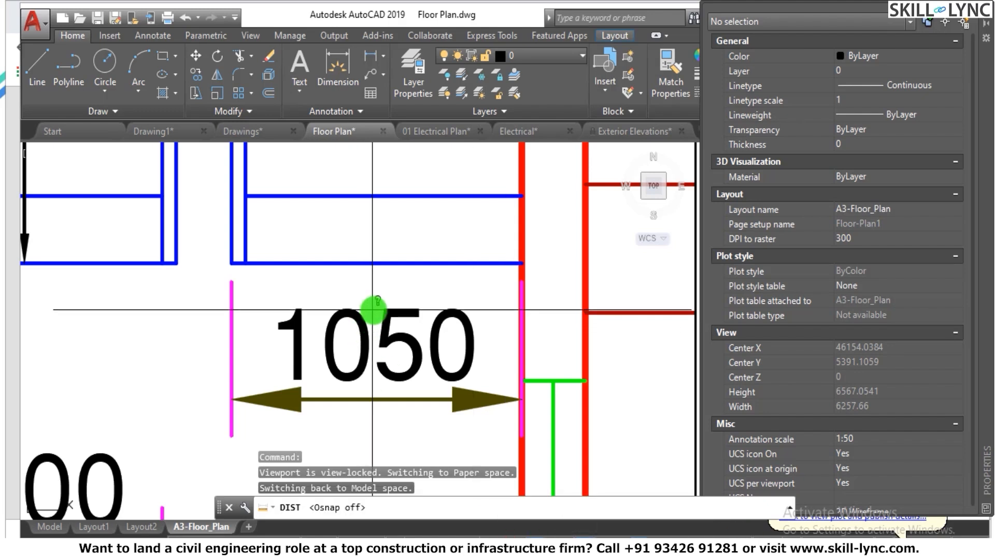
click(384, 400)
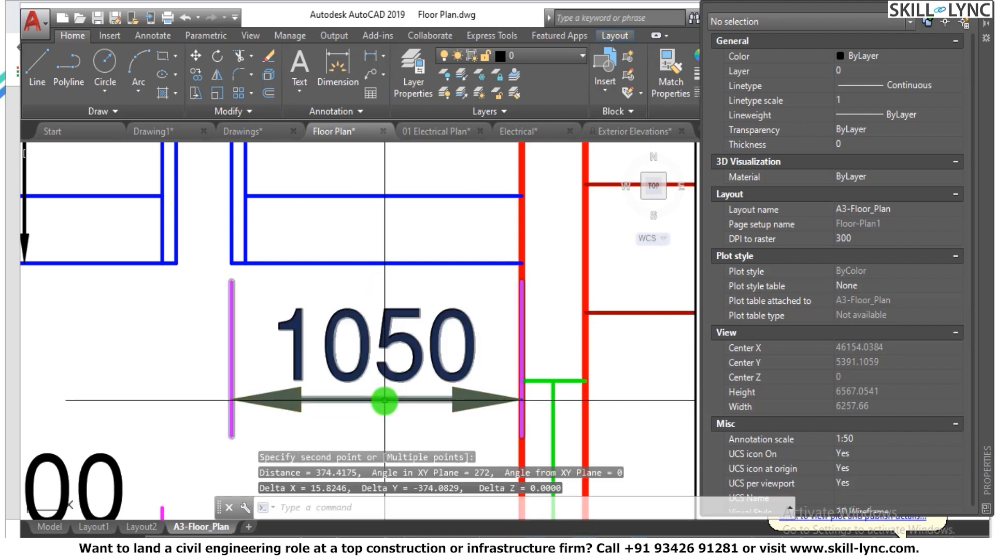
Return to paper space and measure the length of the sheet's bottom edge.
scroll(384, 386, down, 4)
scroll(396, 359, down, 5)
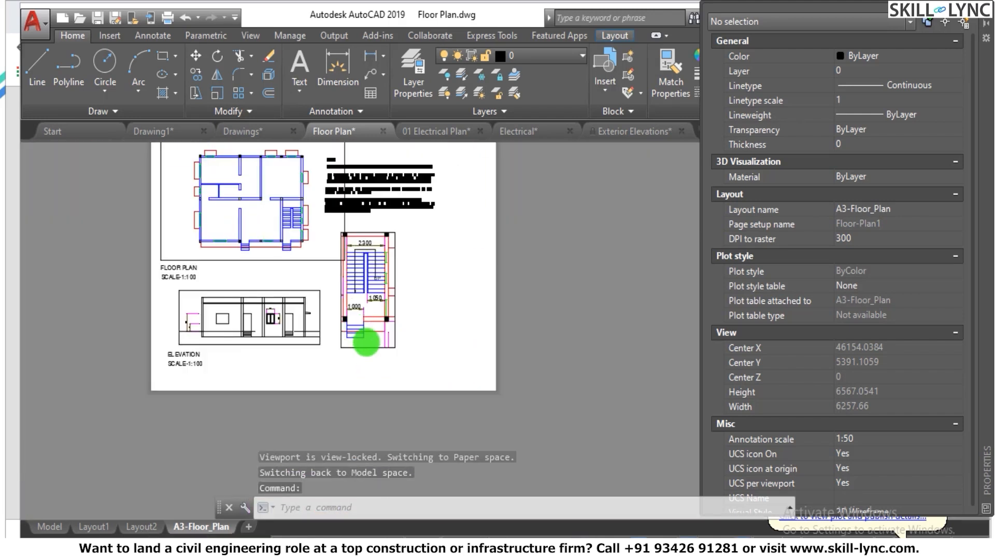
scroll(366, 342, up, 4)
text(ps)
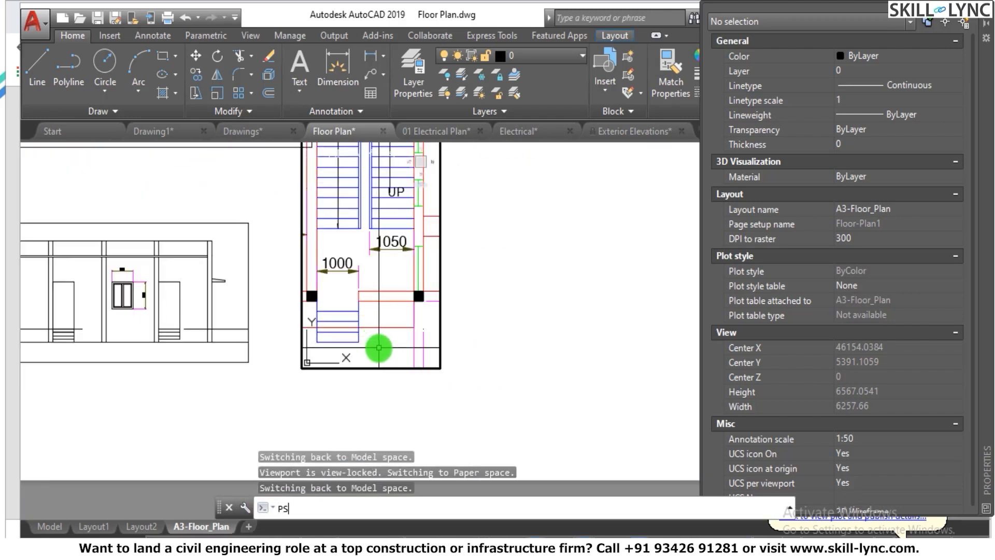
key(Return)
scroll(388, 250, up, 2)
scroll(387, 267, down, 4)
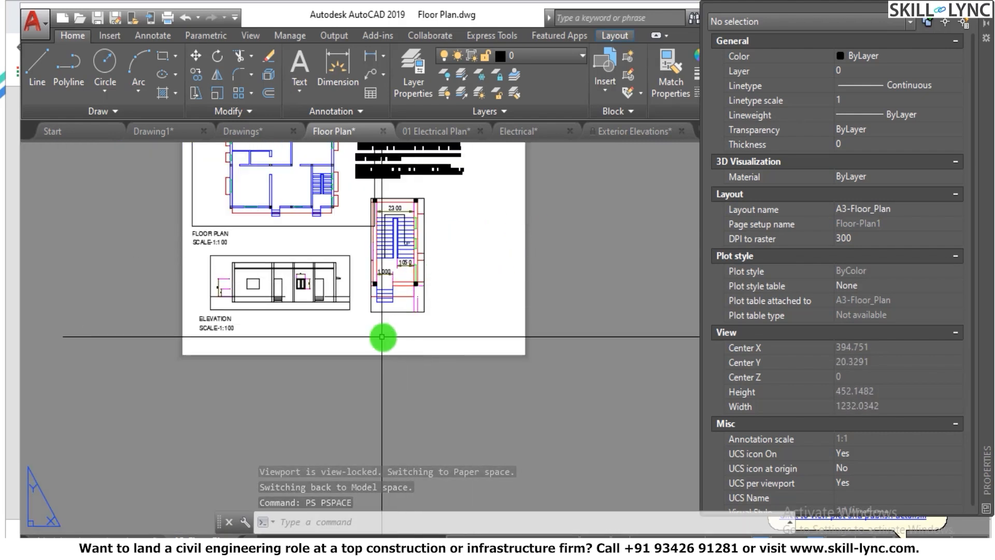
text(di)
key(Return)
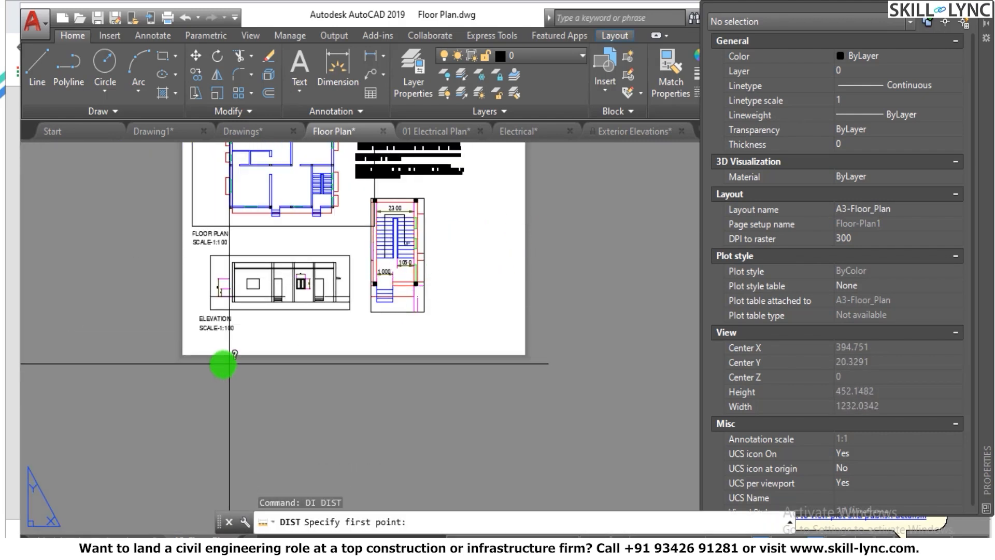
click(185, 357)
click(511, 353)
Inspect the scale and display lock properties of the staircase viewport.
scroll(404, 274, up, 8)
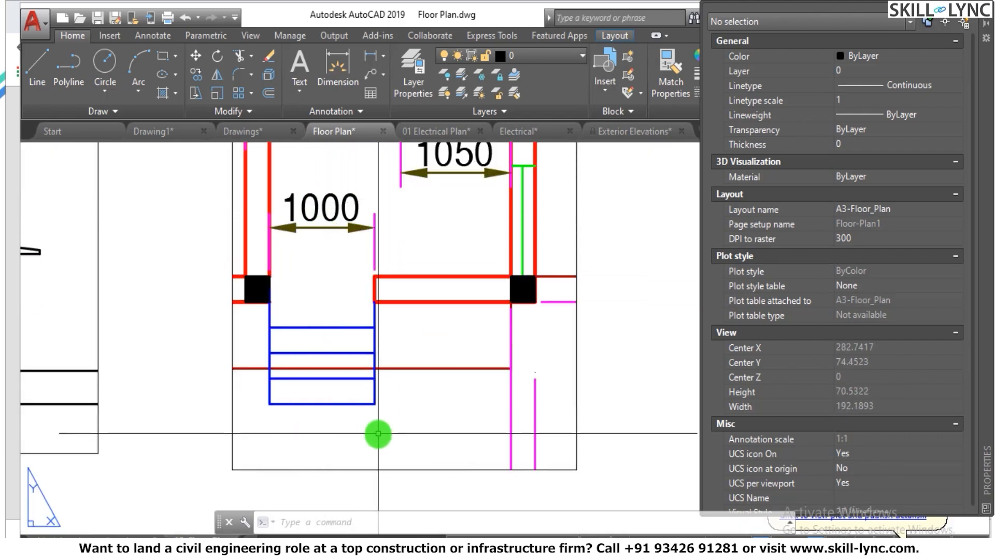
click(332, 469)
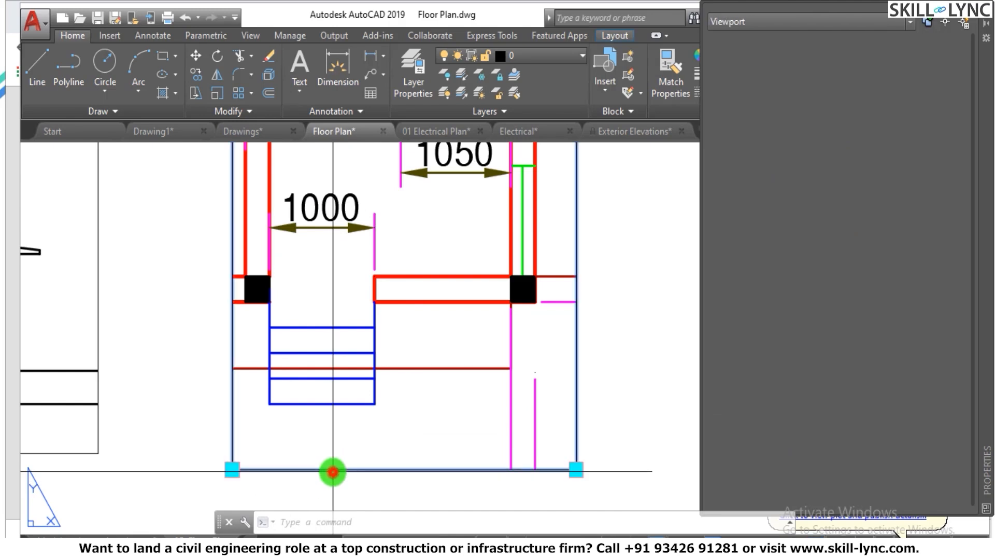
scroll(377, 404, down, 5)
scroll(377, 421, up, 3)
key(Escape)
click(374, 437)
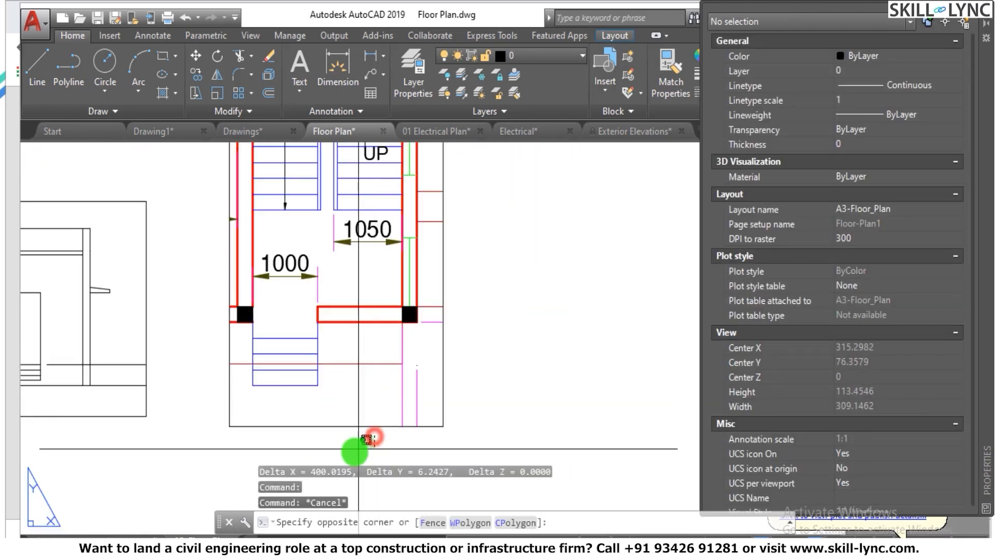
click(344, 409)
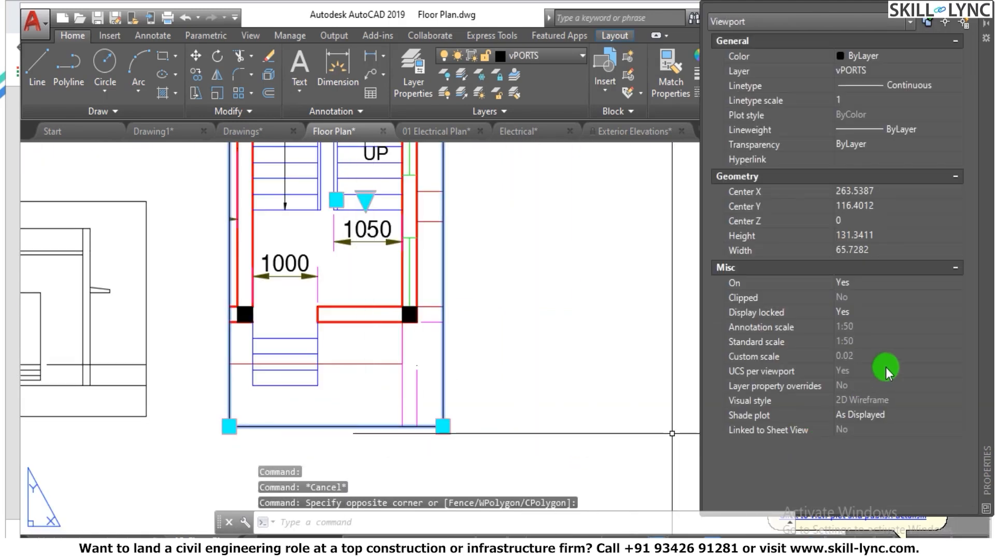
key(Escape)
key(Escape)
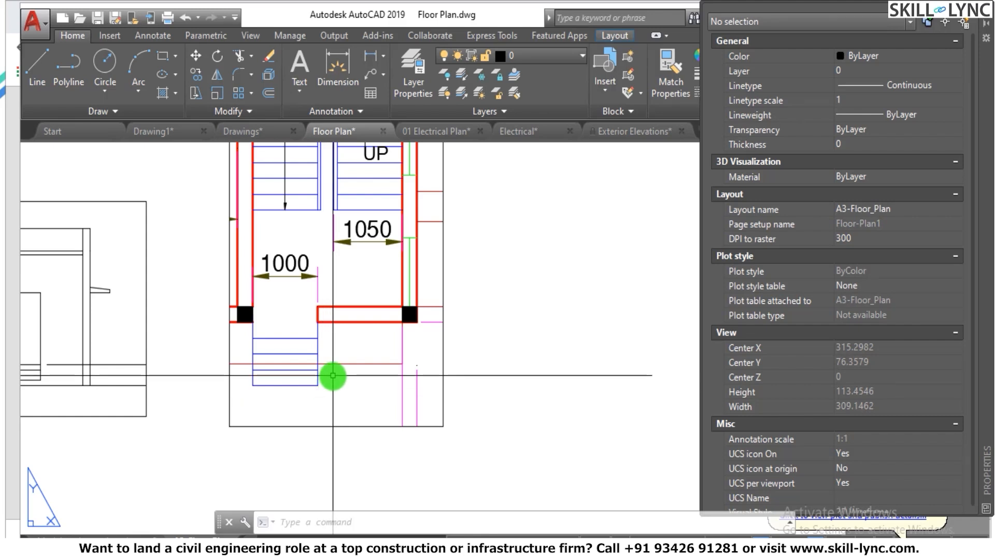
Add single-line text STAIRS at the bottom of the staircase viewport, using SPACETRANS on that viewport to convert a 400 model space height, rotation 0.
text(dt)
key(Return)
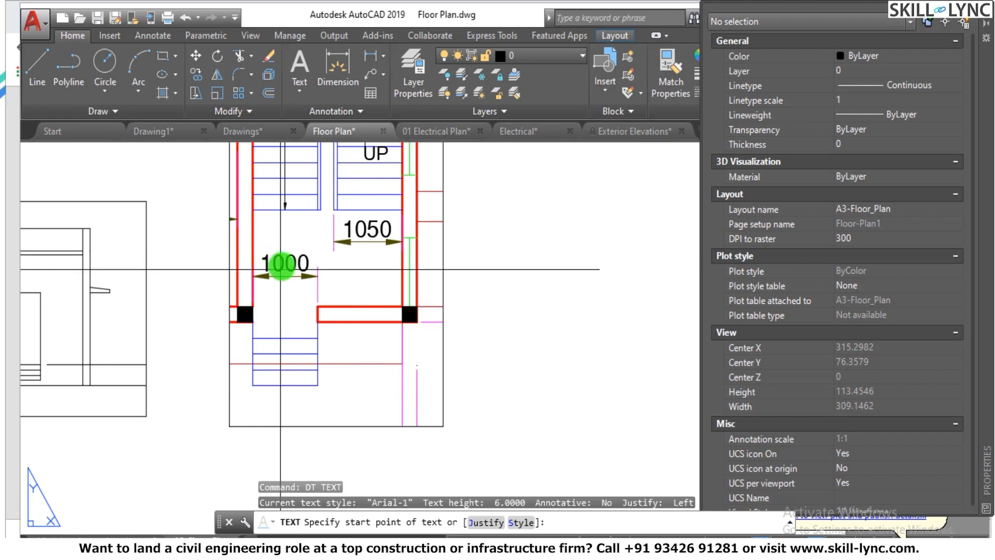
click(247, 410)
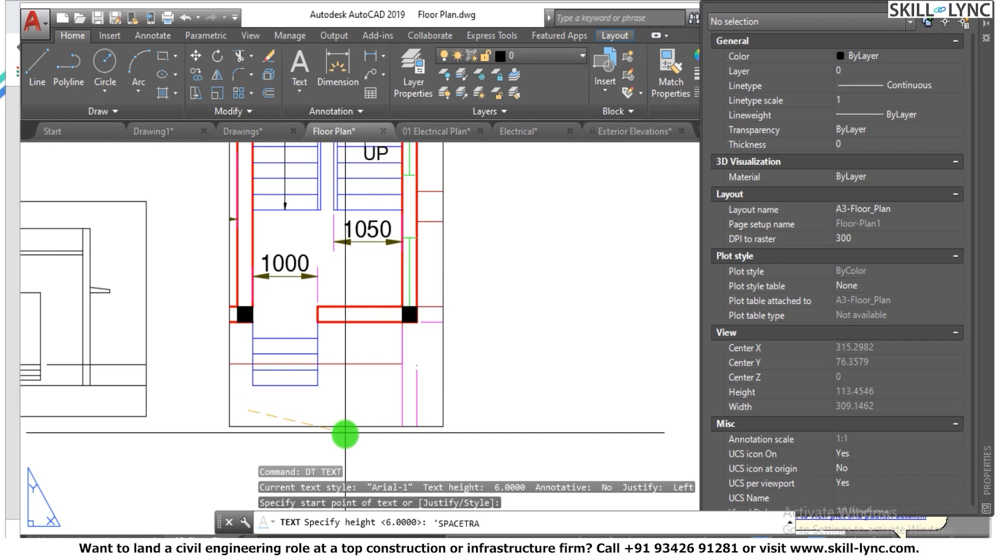
key(Return)
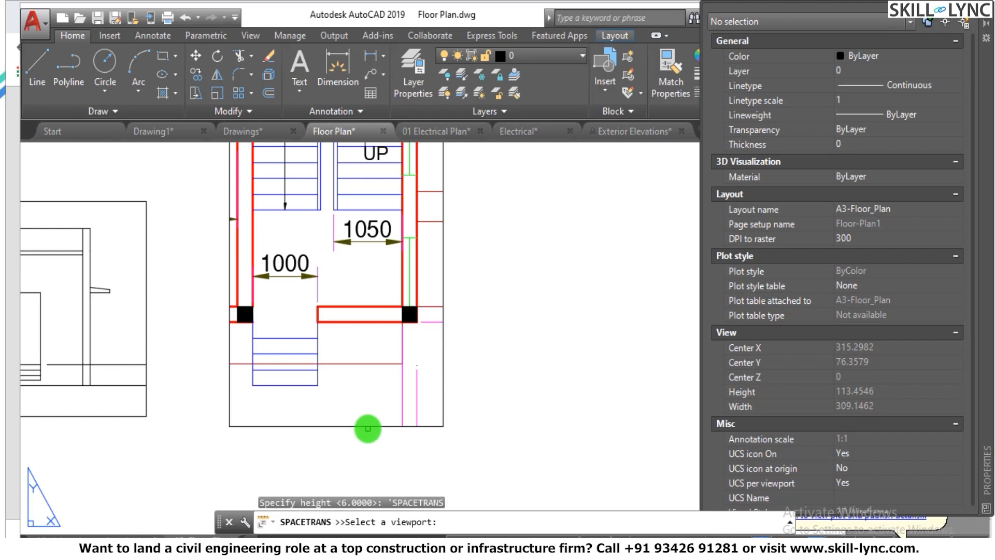
click(367, 428)
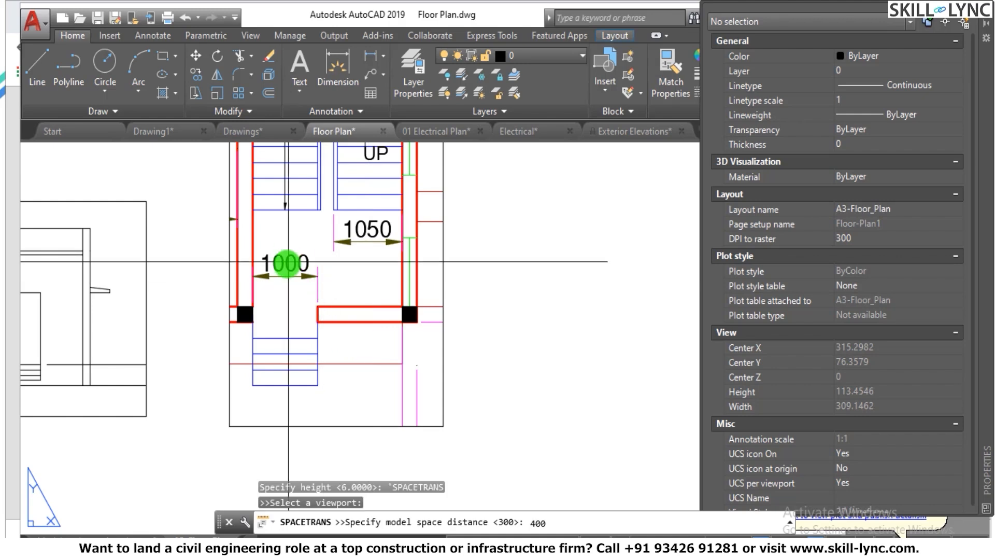
key(Return)
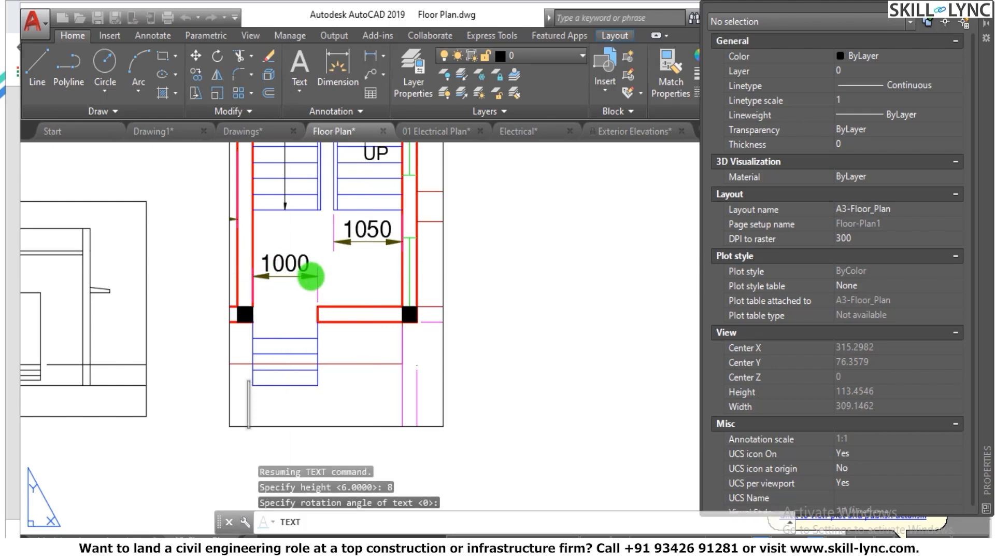
text(STAIRS)
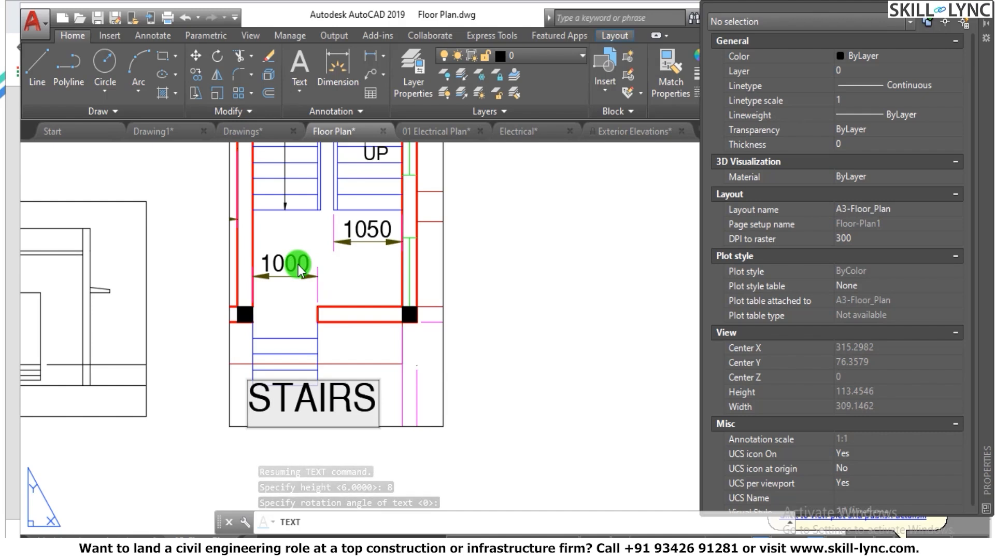
key(Return)
key(Return)
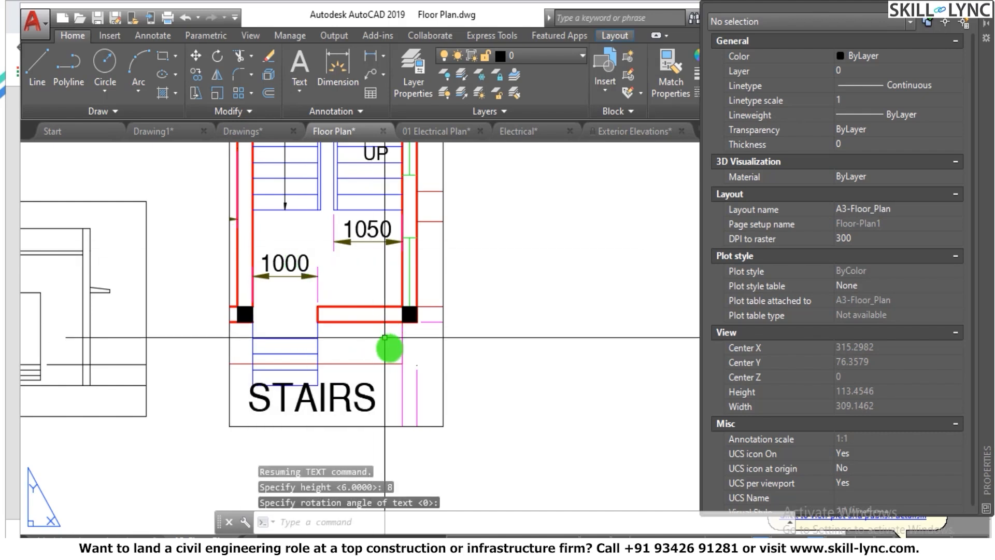
Inspect the properties of the STAIRS text, including its height, and clear the selection.
scroll(401, 360, down, 4)
scroll(361, 393, up, 2)
click(361, 386)
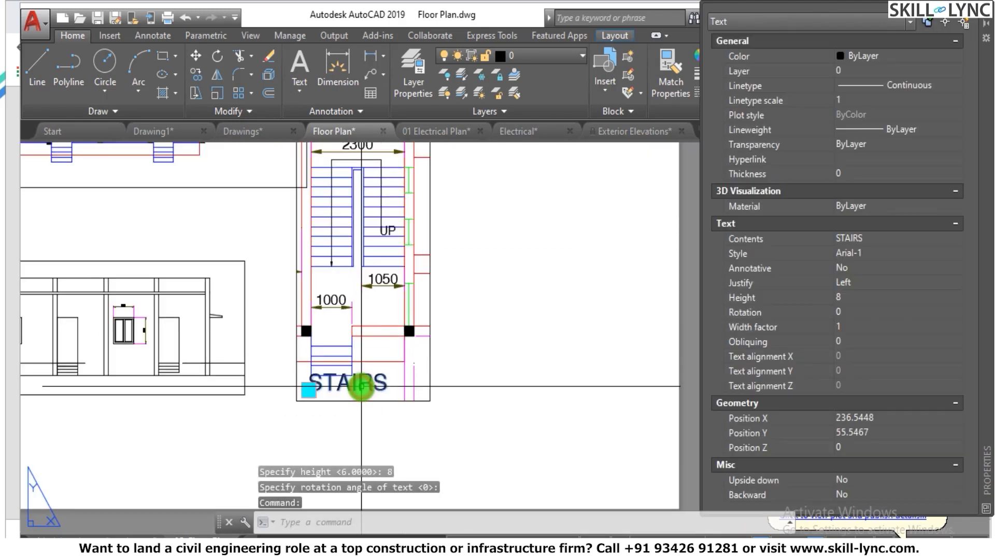
click(841, 333)
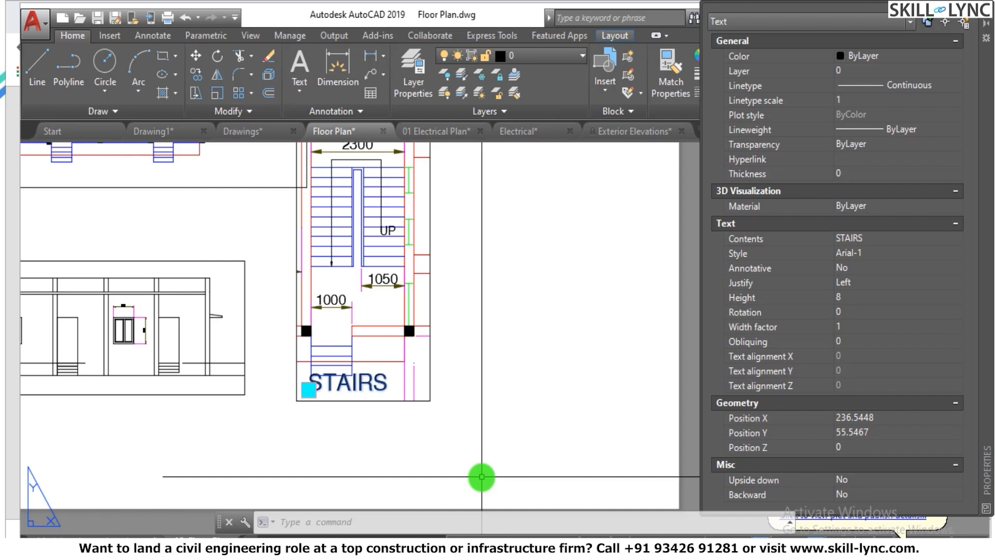
key(Escape)
key(Escape)
key(Escape)
Select the elevation viewport's border to look at it, and clear the selection.
scroll(487, 399, down, 2)
scroll(128, 398, up, 2)
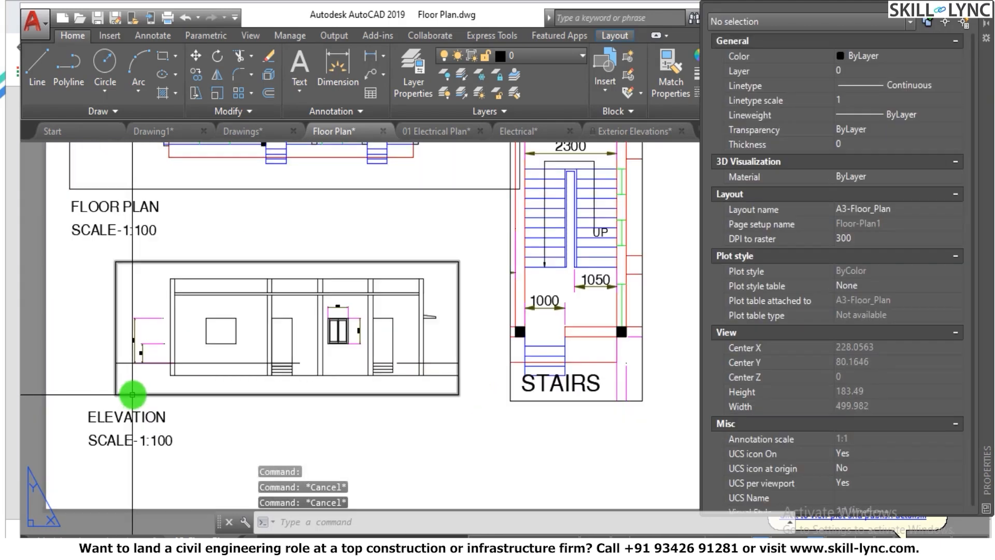
scroll(132, 394, up, 4)
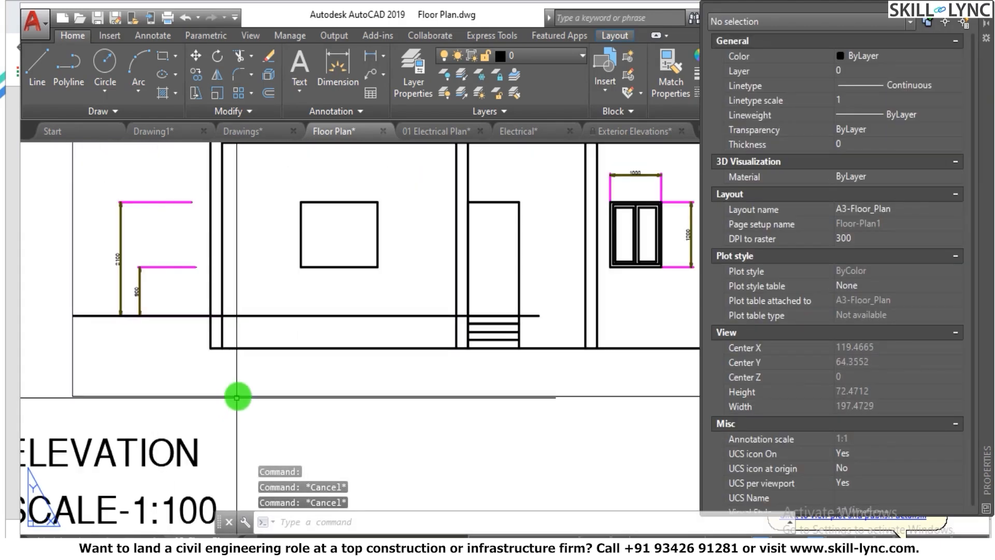
click(228, 398)
scroll(197, 402, down, 4)
key(Escape)
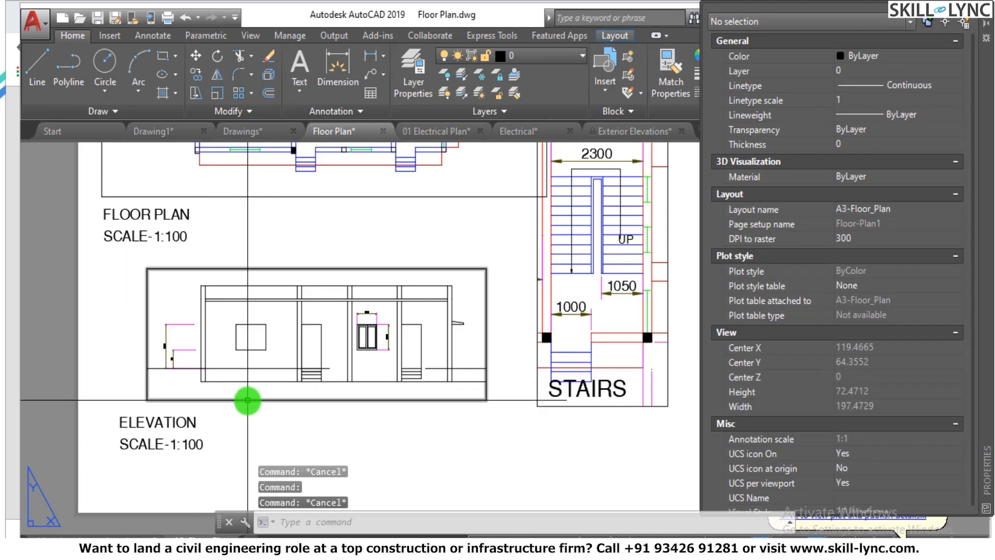
Measure in paper space the distance from the floor line to the top step line below the elevation's first door.
scroll(324, 365, up, 5)
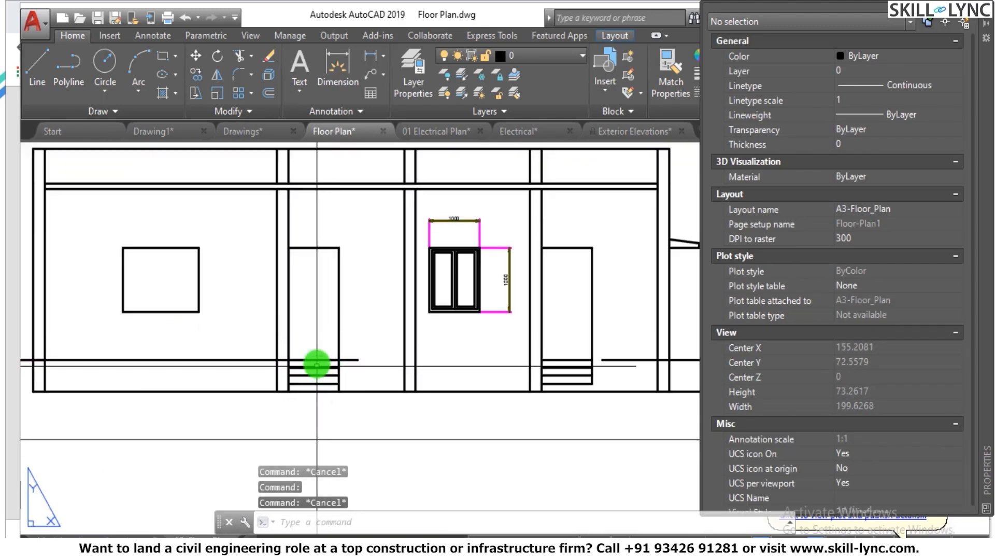
scroll(316, 365, down, 4)
scroll(344, 369, up, 6)
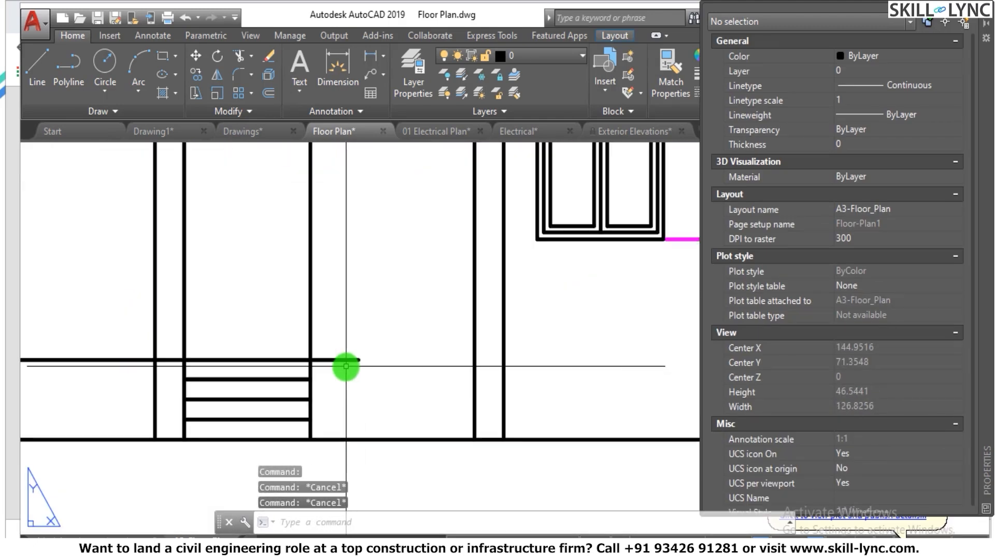
text(DI)
key(Return)
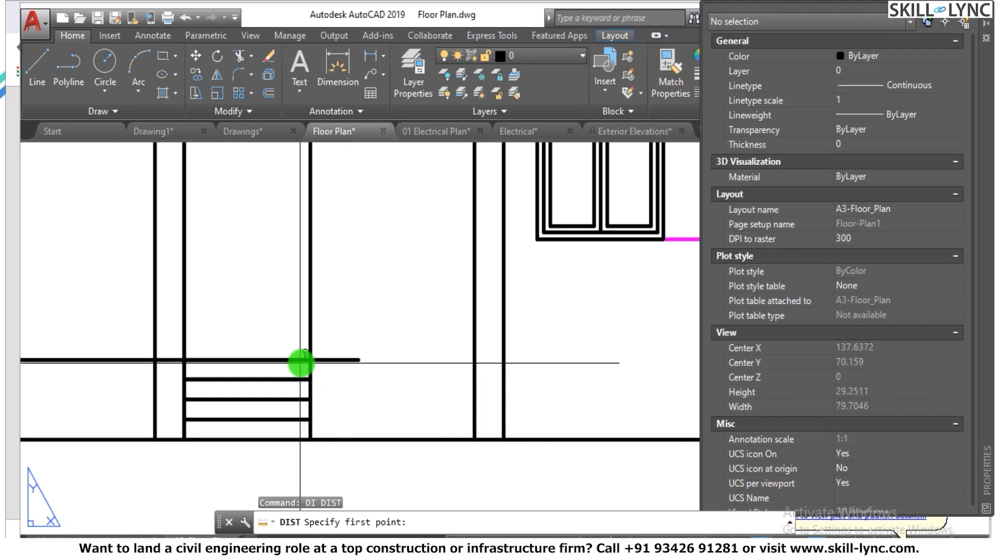
click(307, 363)
click(307, 380)
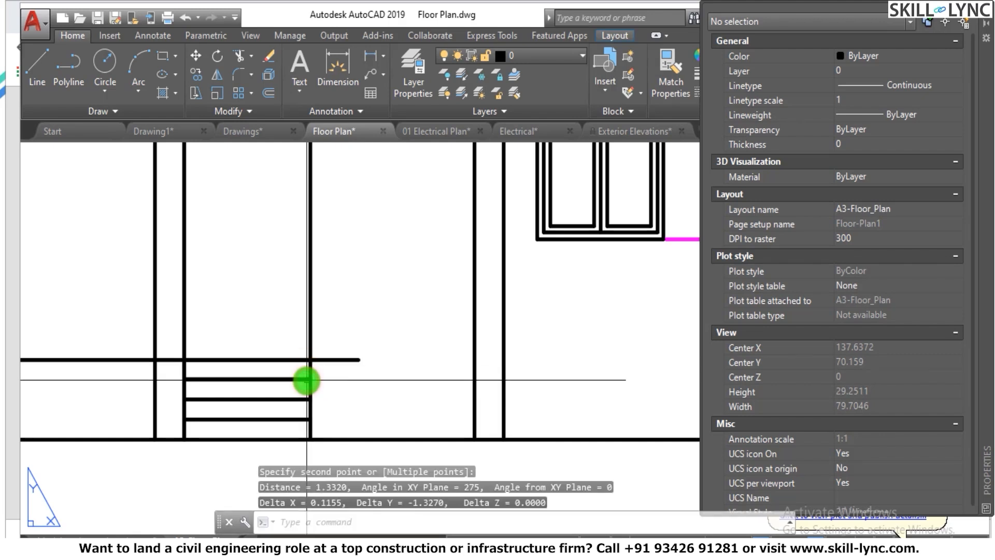
Enter model space in the elevation viewport and measure the same distance from the floor line to the top step line.
text(MS)
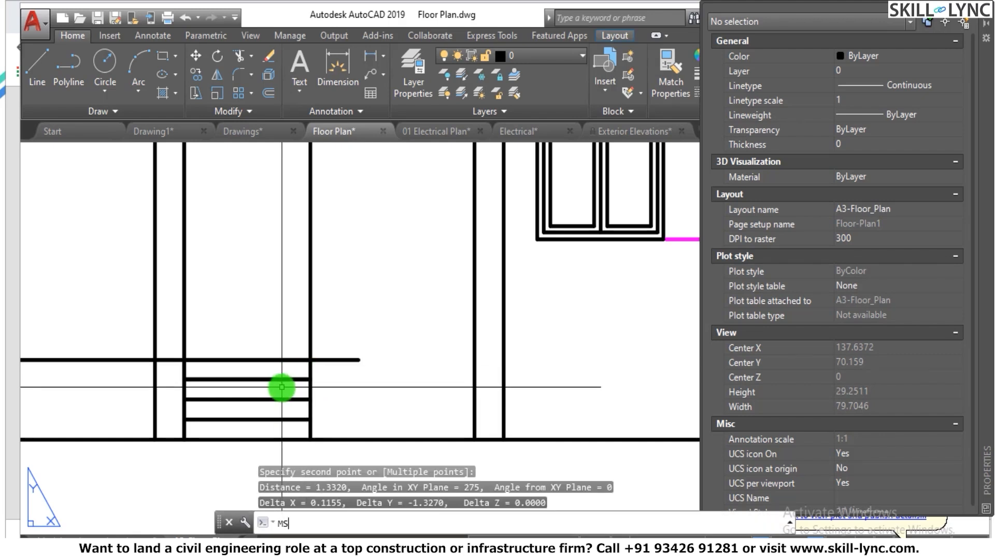
key(Return)
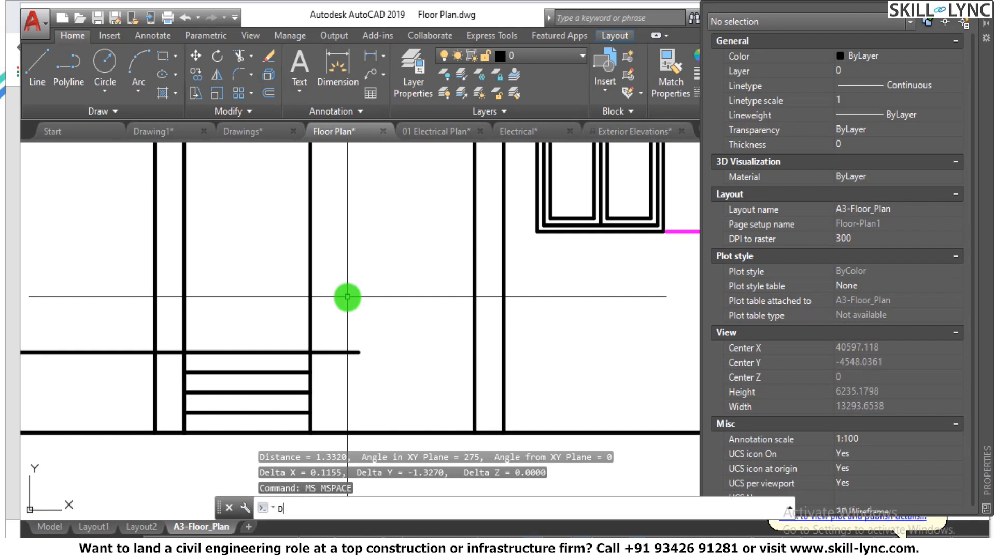
text(DI)
key(Return)
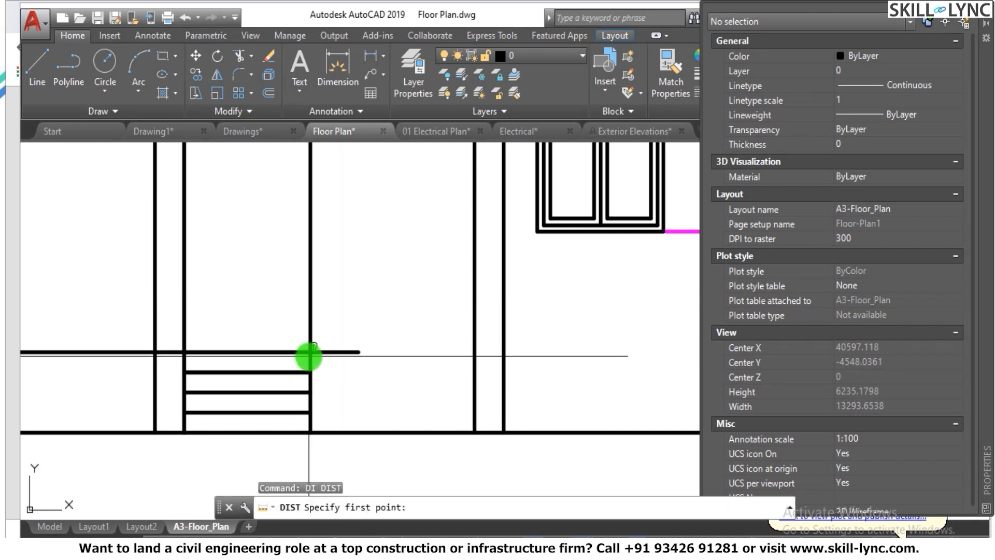
click(309, 354)
click(308, 370)
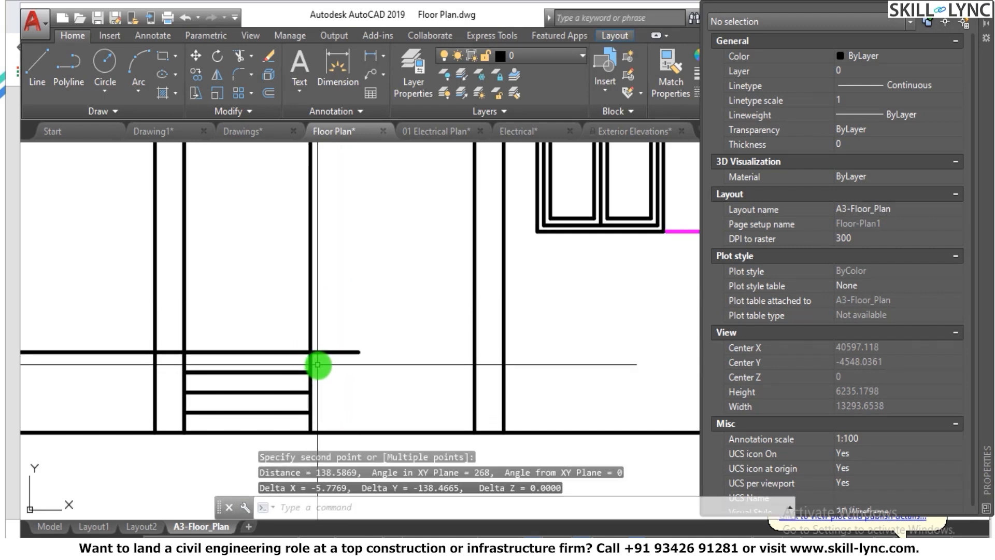
Switch from the elevation viewport's model space back to paper space.
text(ps)
key(Return)
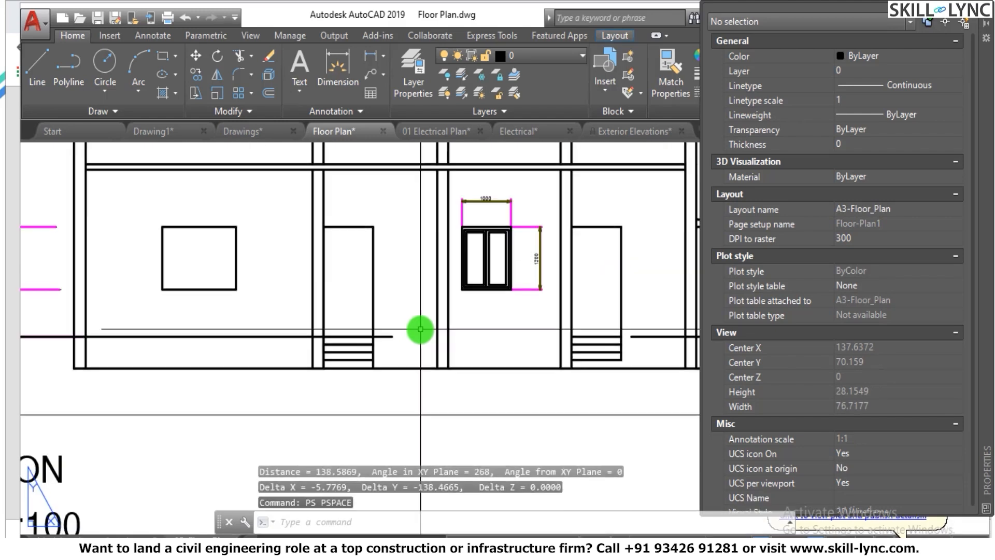
key(Escape)
key(Escape)
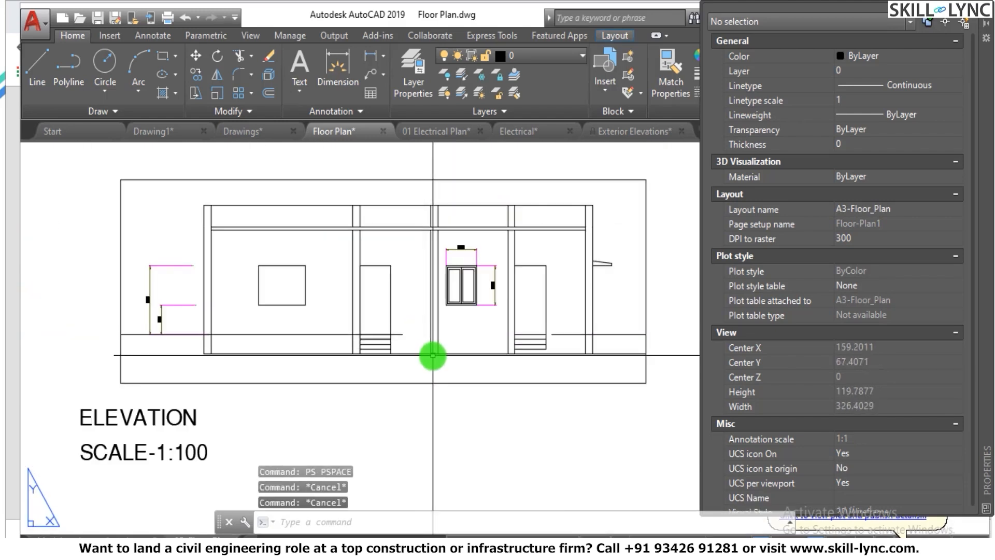
text(dt)
key(Return)
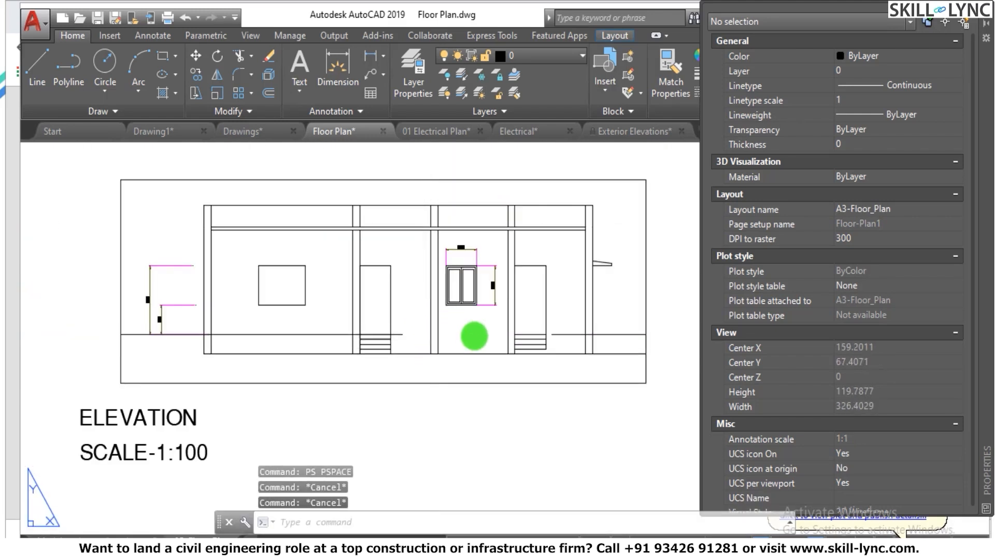
key(Escape)
key(Escape)
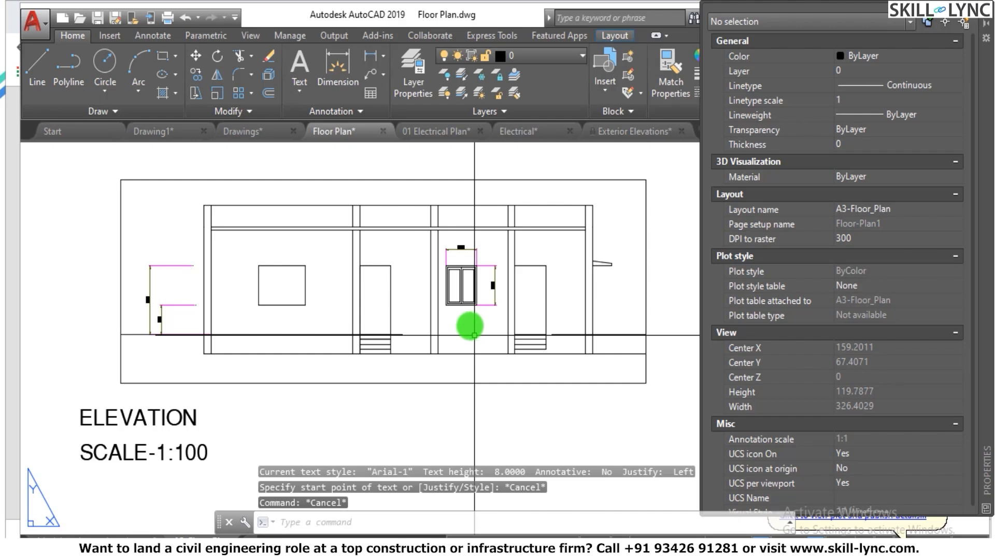
Add single-line text ELEVATION below the elevation viewport, using SPACETRANS on that viewport to convert a 200 model space height, rotation 0.
key(Return)
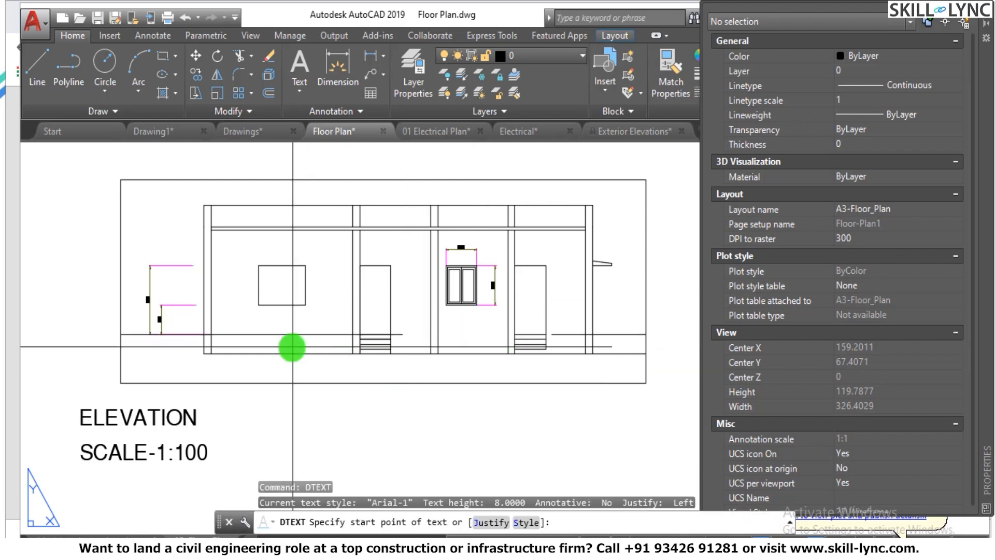
click(273, 421)
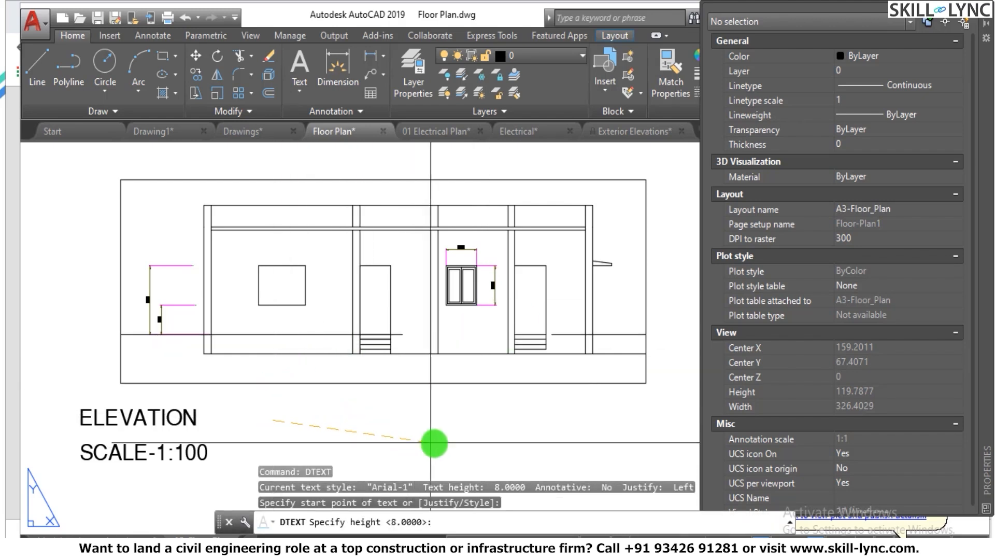
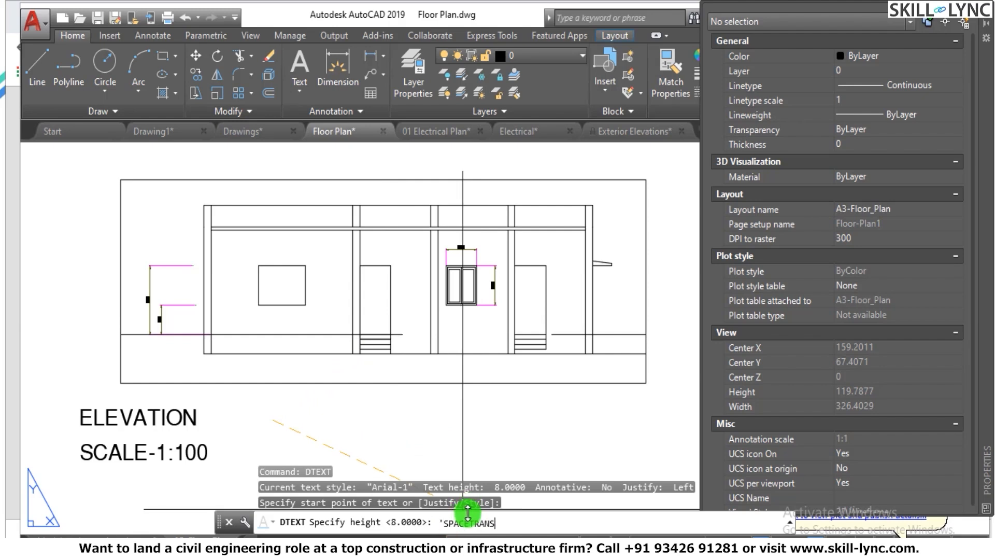
key(Return)
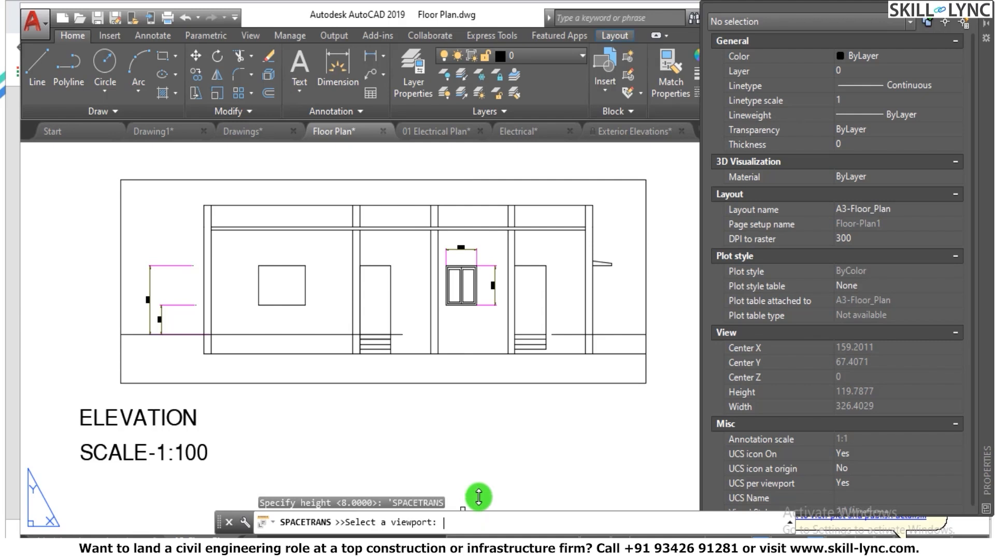
click(369, 386)
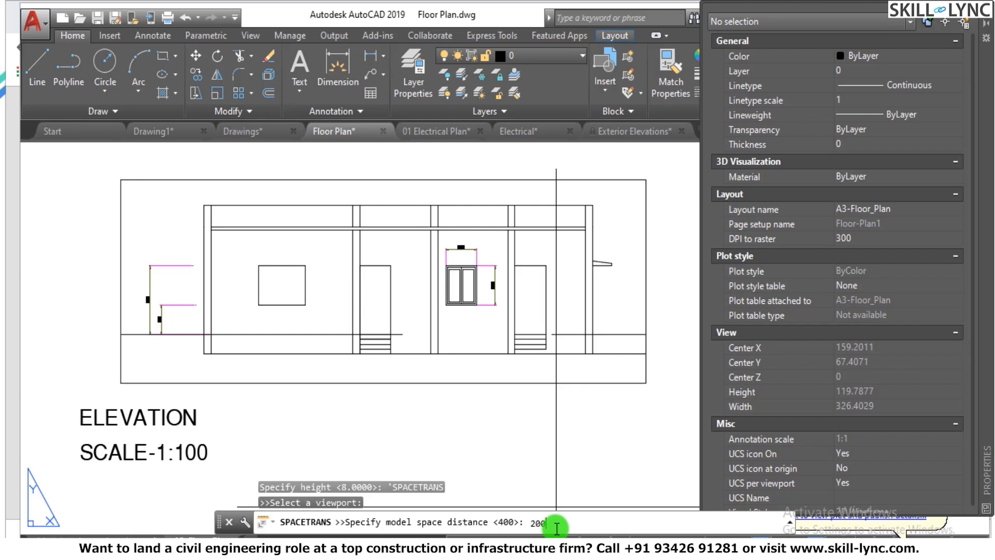
key(Return)
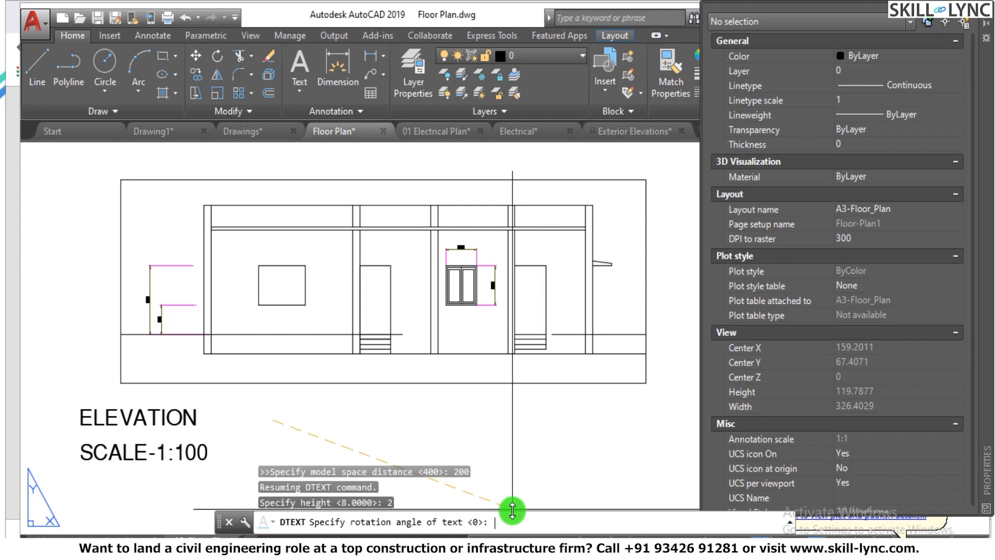
key(Return)
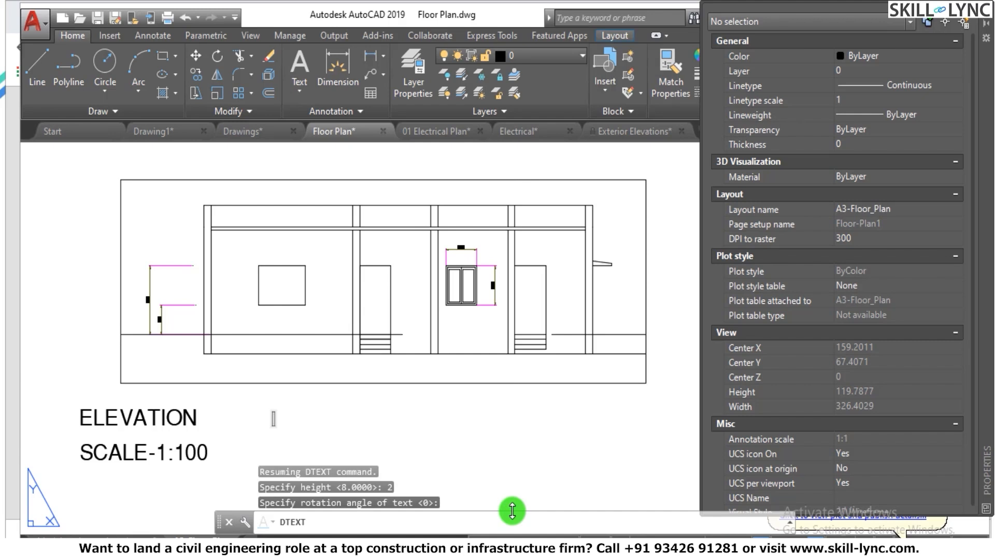
text(ELEVATION)
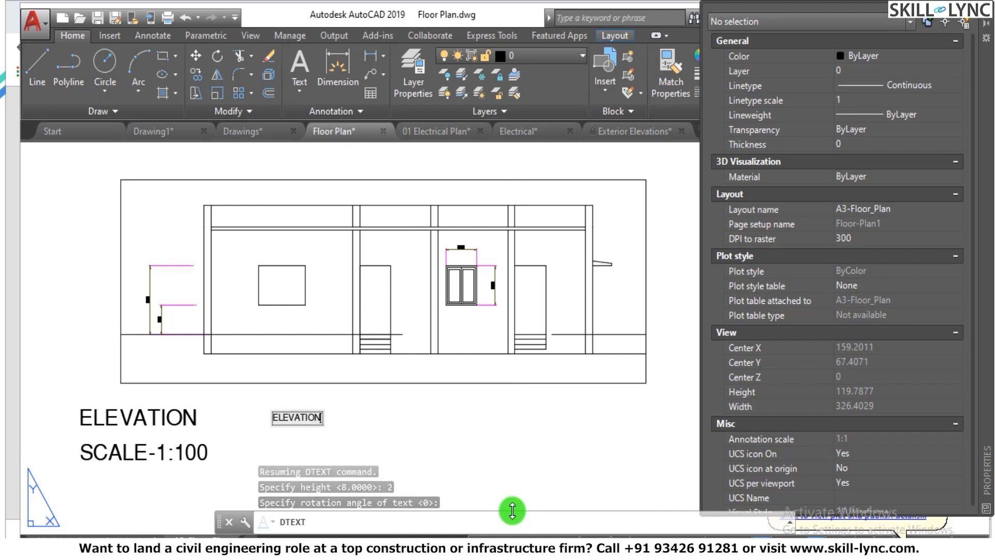
key(Return)
key(Return)
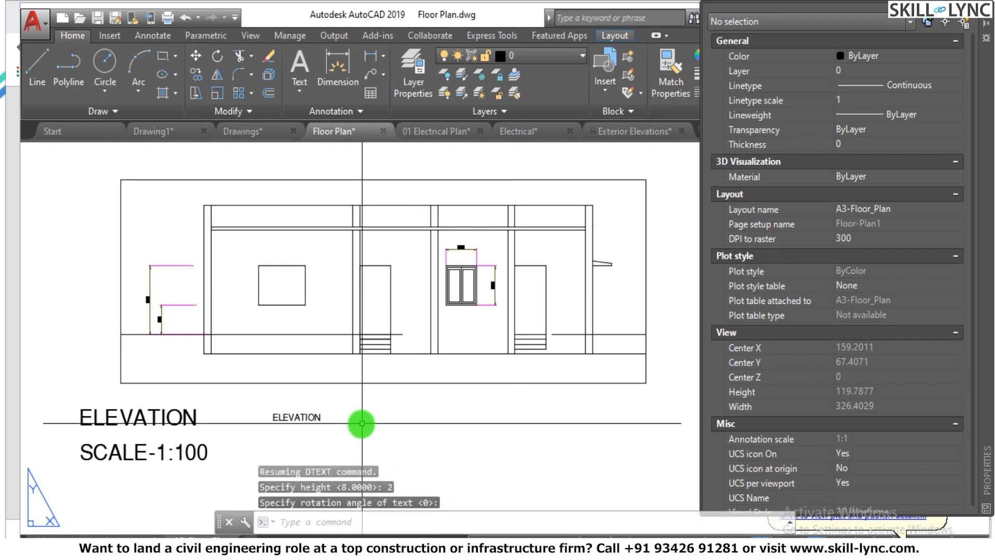
Inspect the properties of the new small ELEVATION text, including its height, and clear the selection.
click(290, 415)
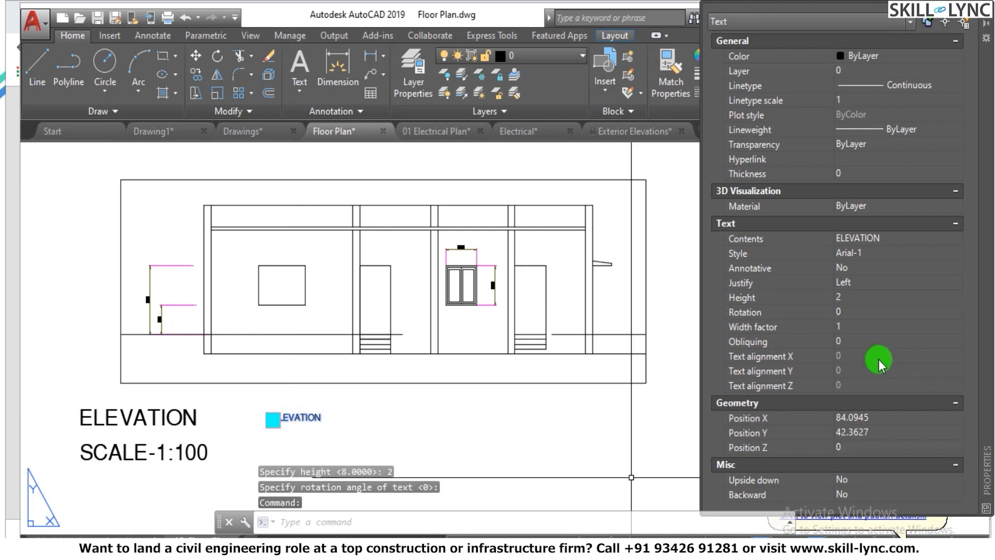
key(Escape)
key(Escape)
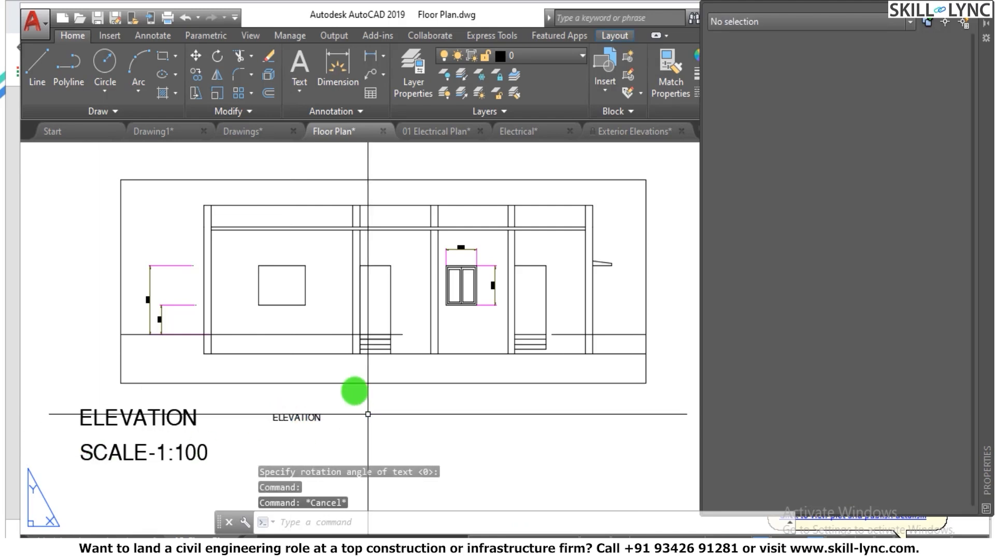
scroll(351, 391, down, 6)
scroll(383, 379, up, 4)
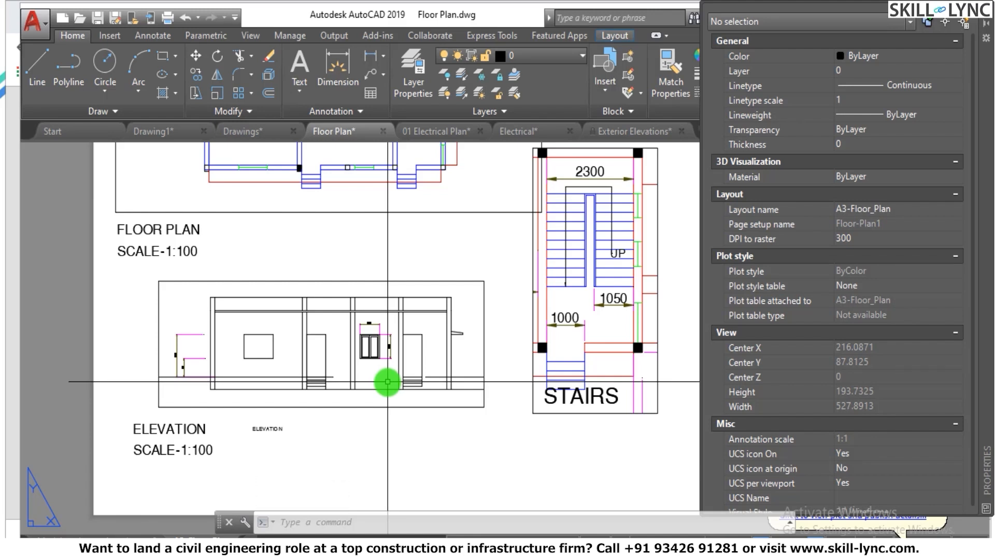
scroll(285, 379, up, 2)
scroll(284, 383, down, 4)
scroll(286, 386, up, 4)
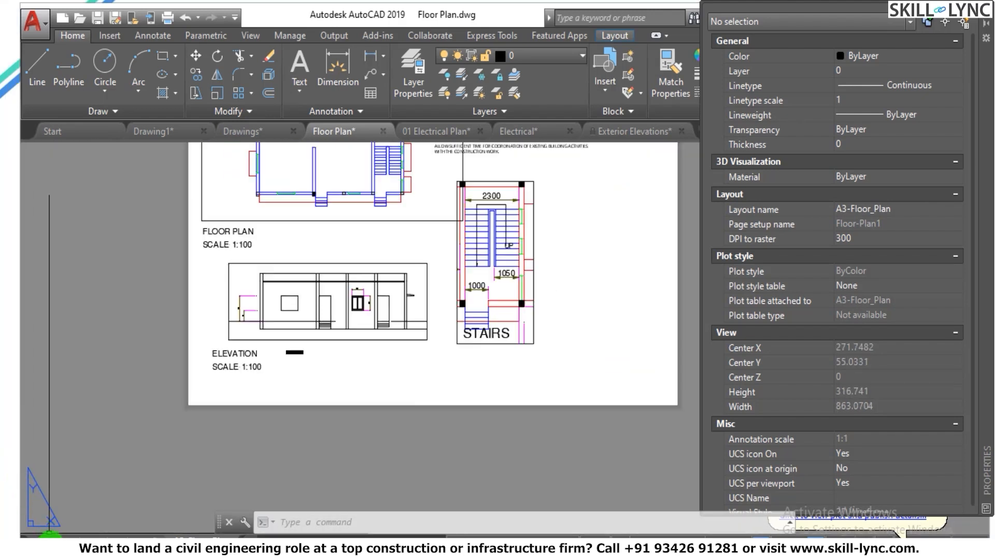
Switch from the A3-Floor_Plan layout to model space and bring the floor plan with its elevation into view.
click(50, 526)
scroll(360, 287, down, 2)
scroll(362, 290, up, 2)
scroll(365, 292, down, 4)
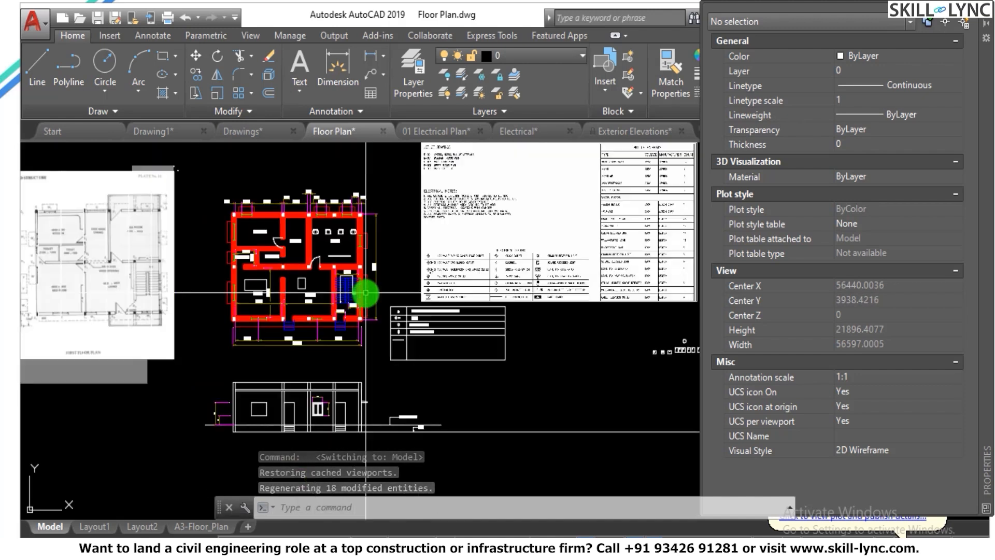
scroll(344, 269, up, 2)
scroll(351, 266, down, 2)
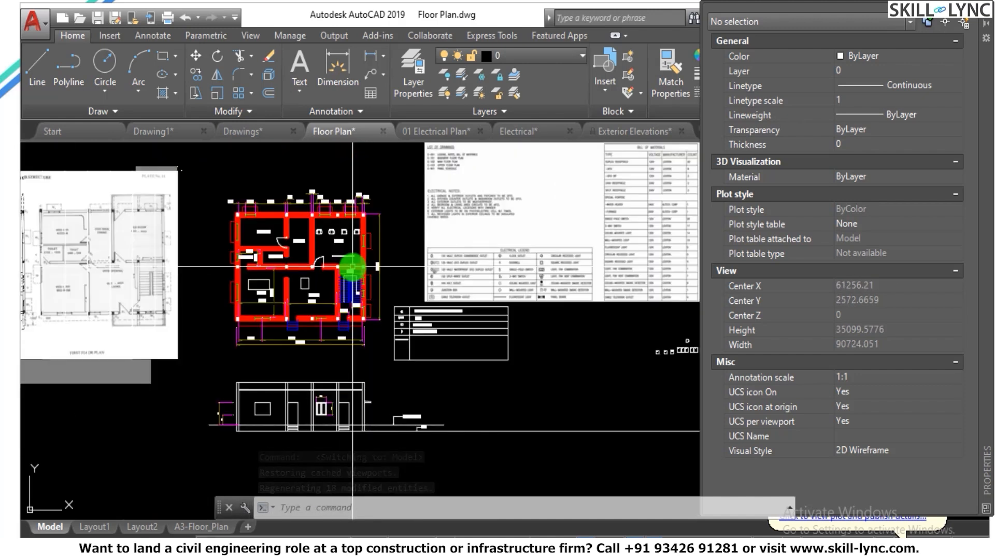
scroll(344, 282, up, 2)
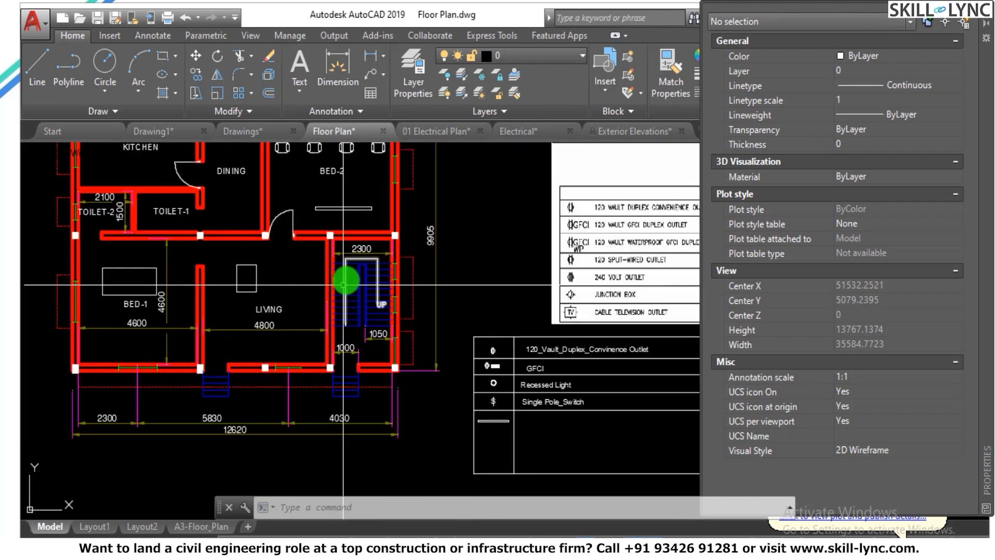
scroll(344, 216, down, 2)
scroll(350, 259, up, 2)
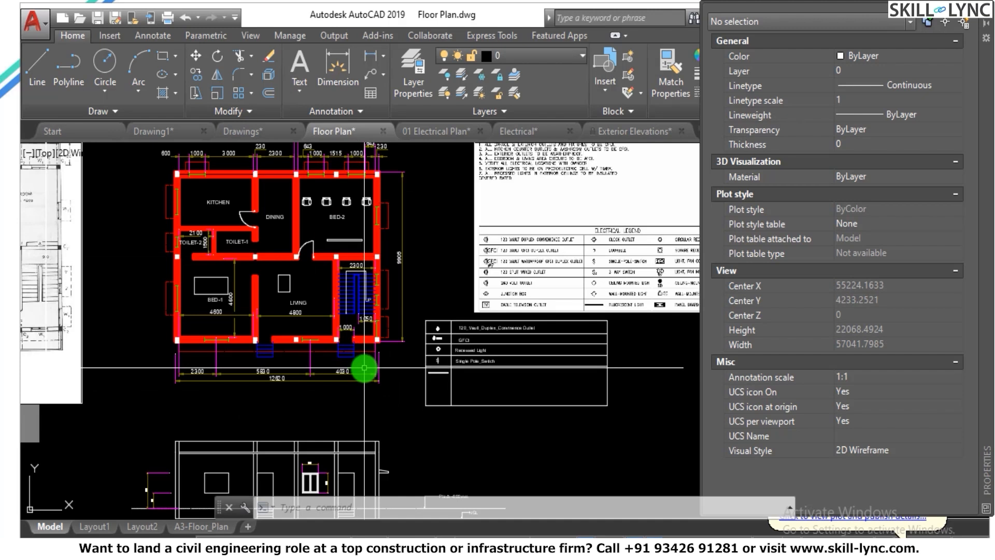
Bring up the Page Setup Manager and open the Model page setup for modification.
key(ctrl+p)
key(Return)
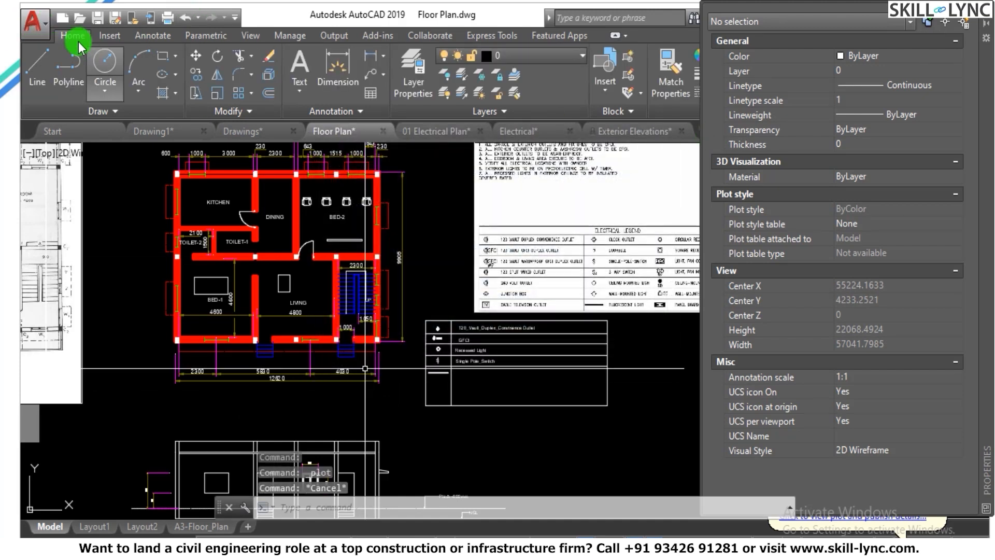
click(32, 22)
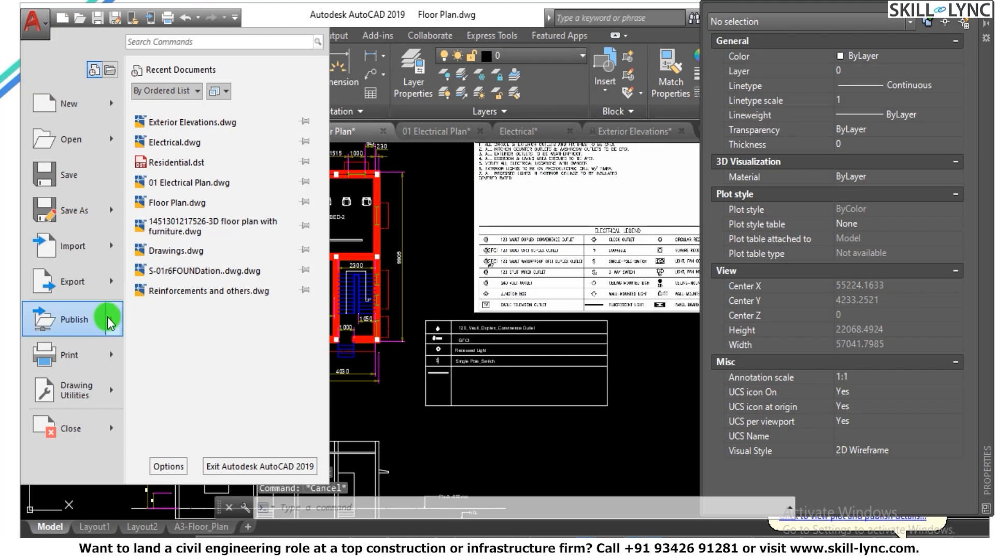
click(118, 361)
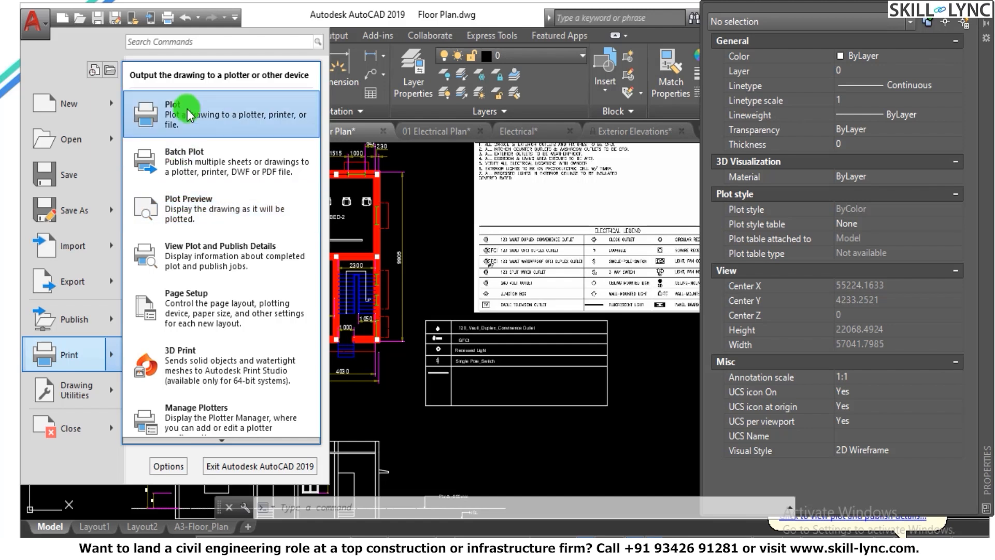
click(214, 309)
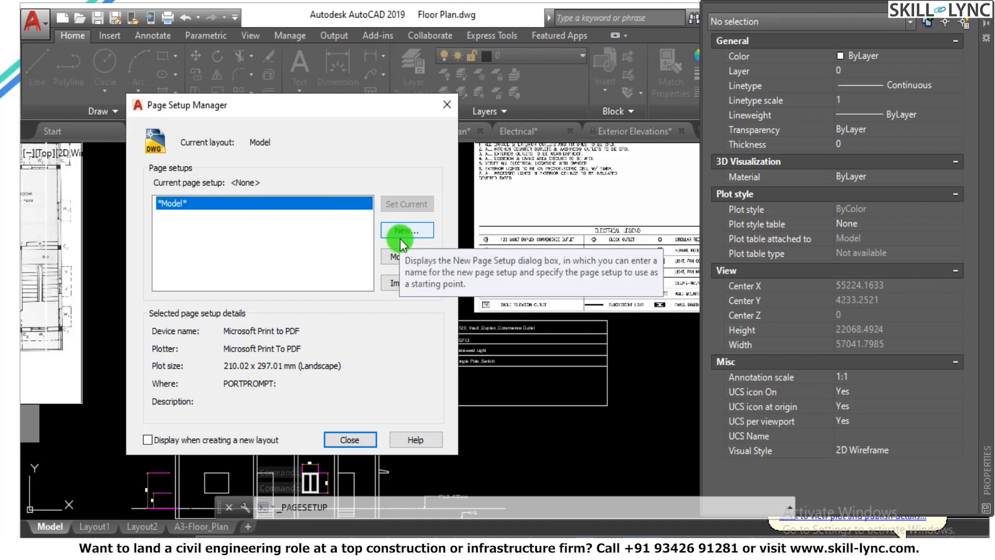
click(395, 264)
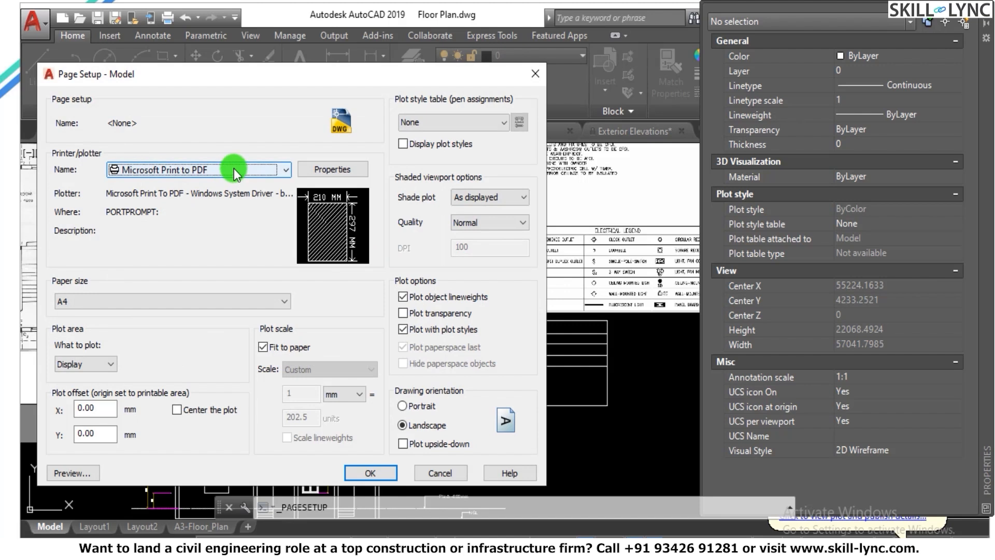
Set the plotter to DWG To PDF.pc3 and the paper size to ISO full bleed A4 (210.00 x 297.00 MM).
click(234, 169)
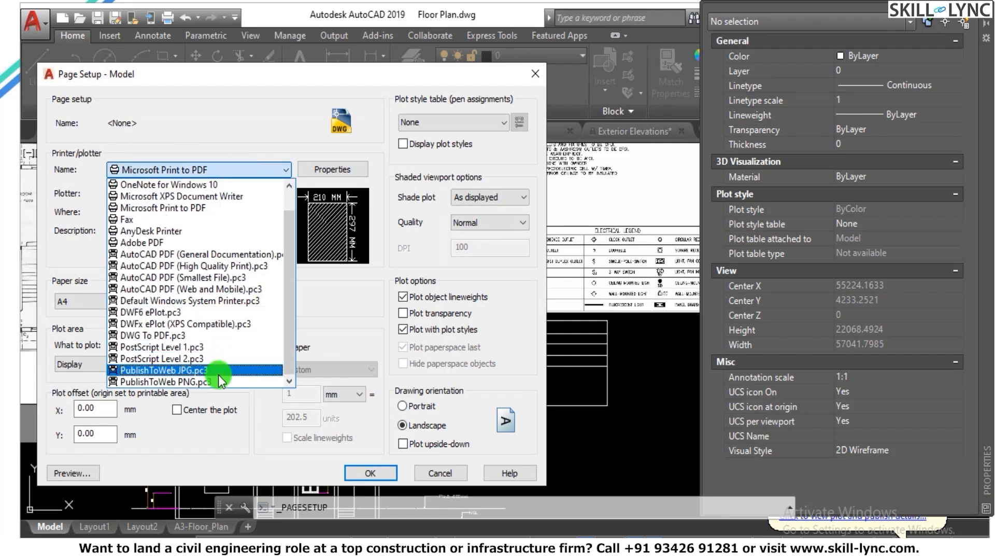
click(233, 336)
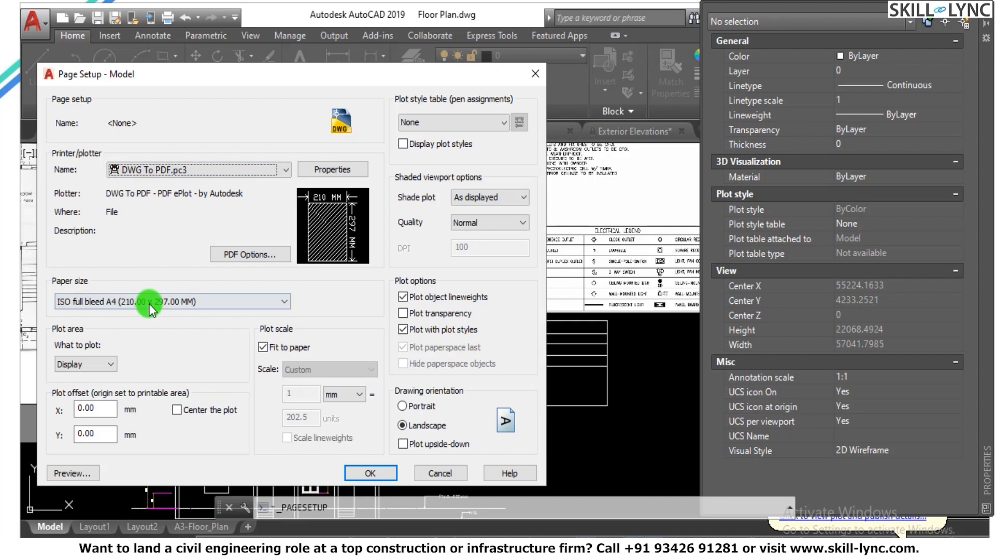
click(150, 302)
scroll(129, 233, up, 2)
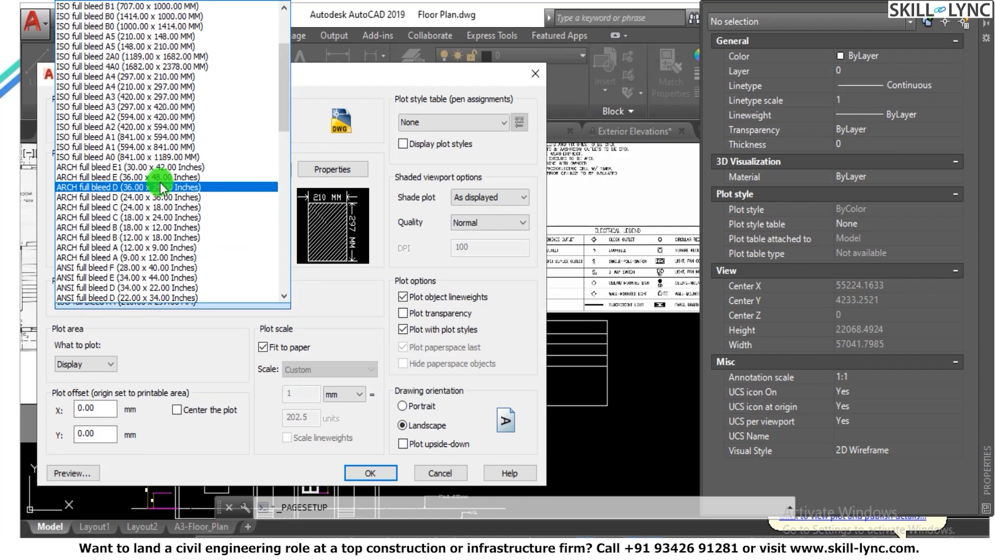
scroll(160, 182, down, 2)
scroll(172, 180, up, 5)
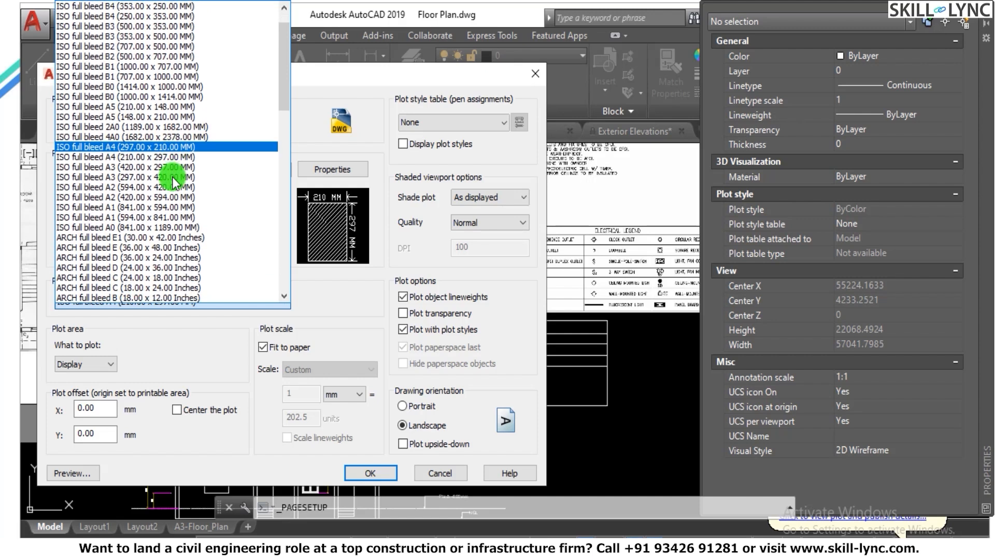
scroll(175, 178, down, 1)
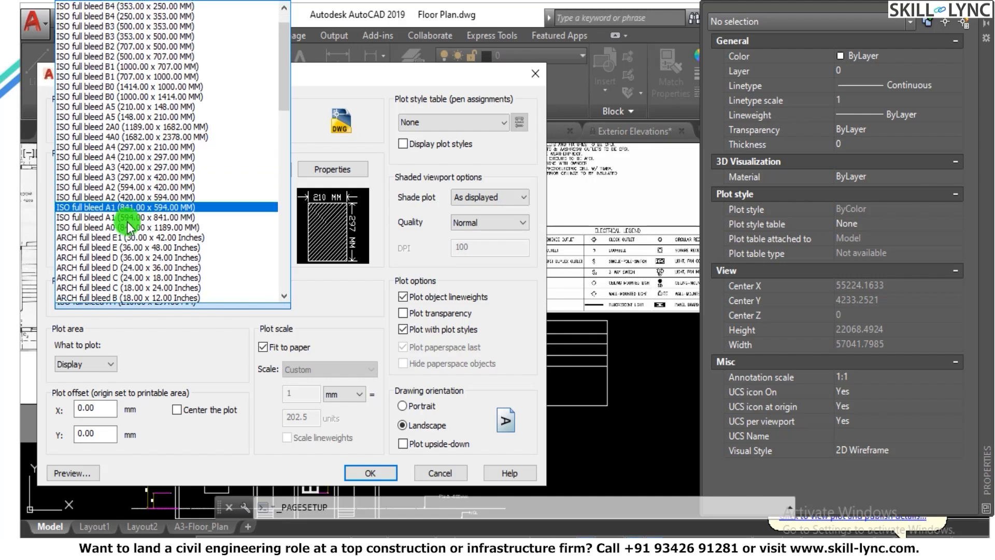
click(150, 154)
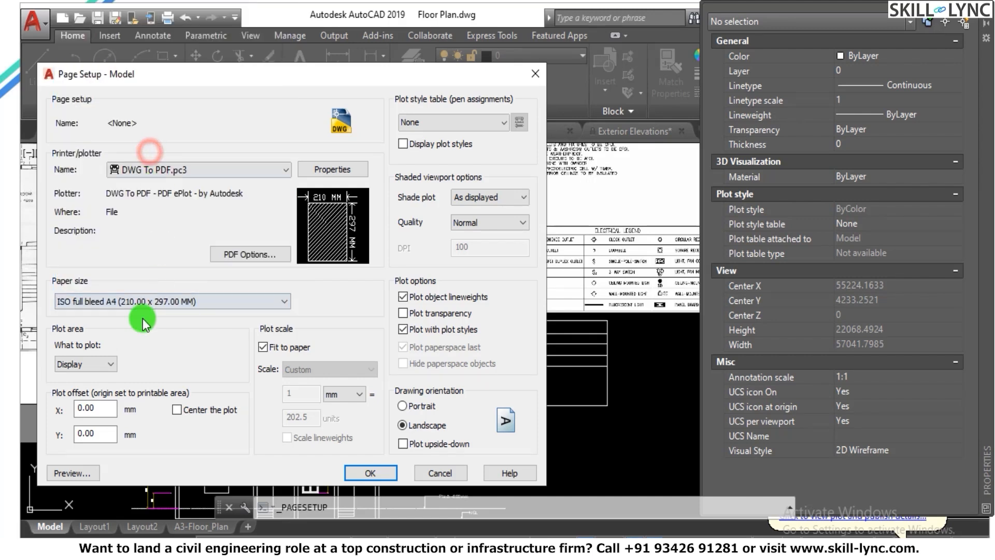
Choose Display as the plot area, preview the plot of the Model page setup, and exit the preview.
click(95, 364)
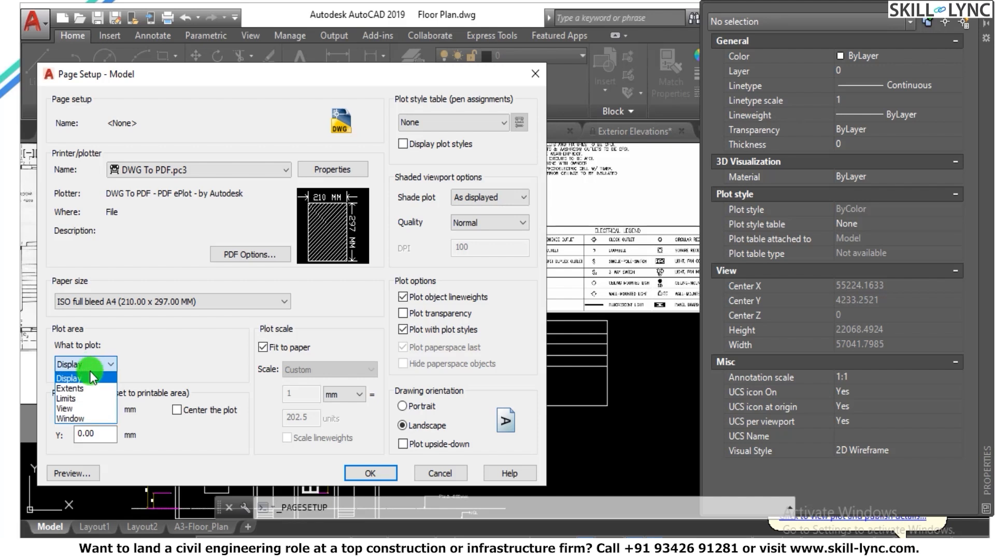
click(94, 380)
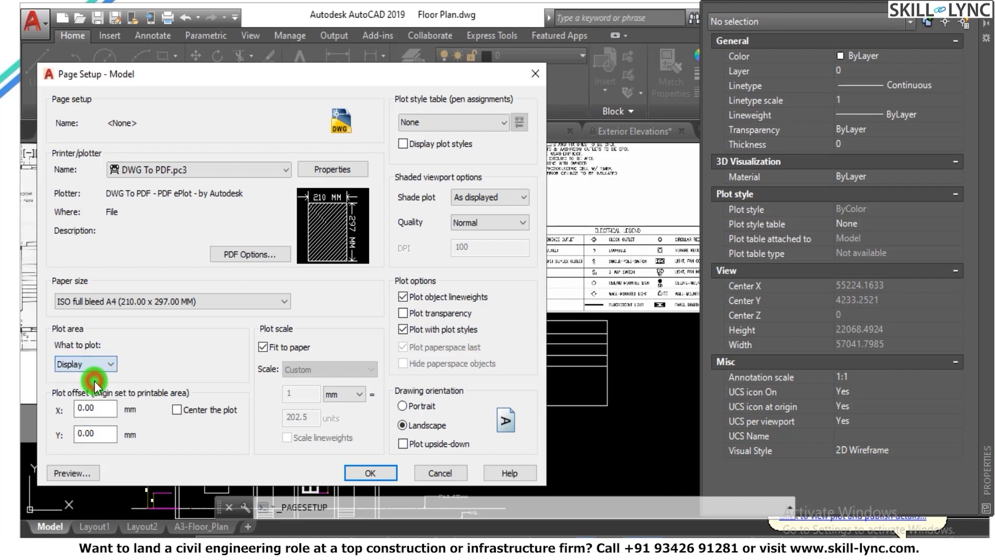
click(88, 472)
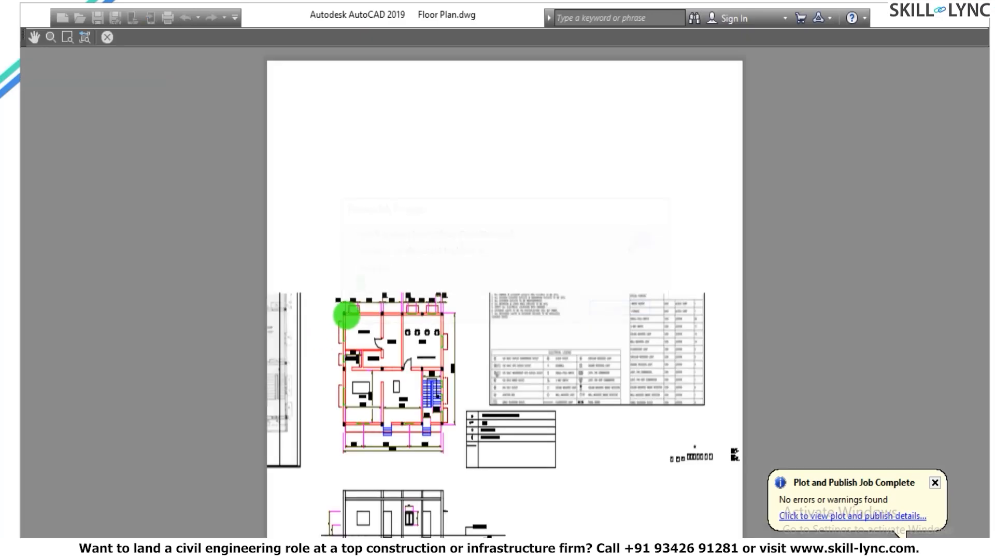
scroll(403, 339, up, 4)
scroll(403, 340, down, 4)
right_click(411, 338)
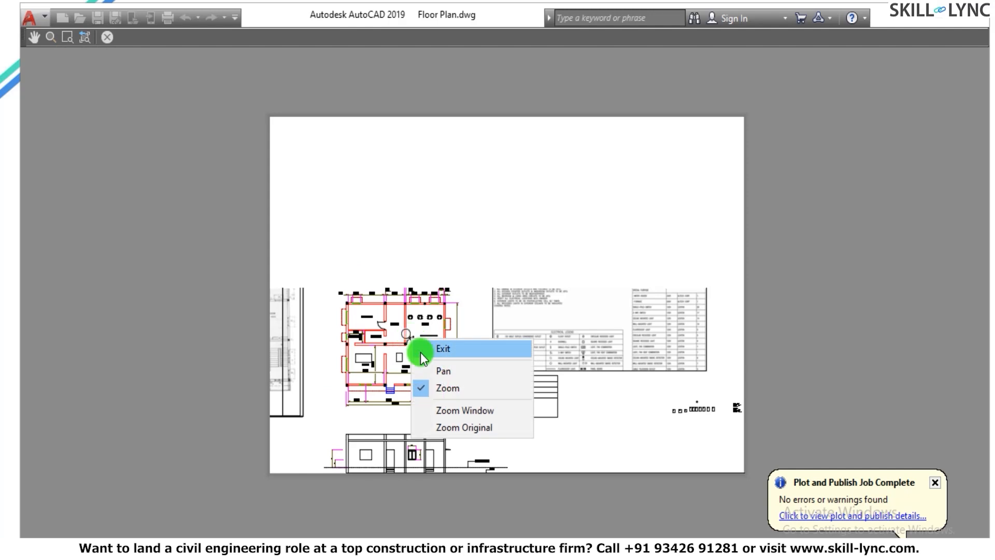
click(422, 349)
Set the plot area to Extents, preview the resulting plot, and return to the page setup.
click(79, 363)
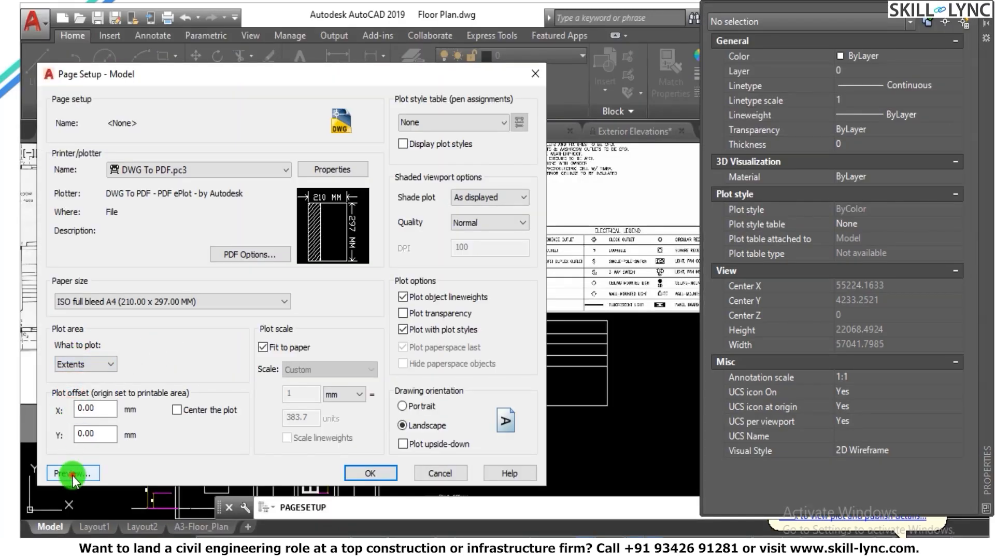
click(72, 472)
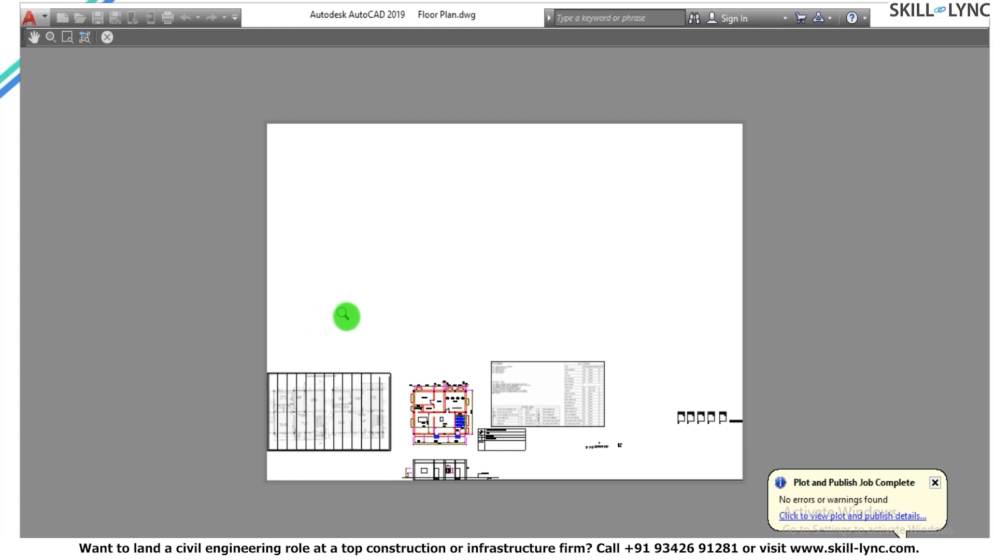
right_click(334, 317)
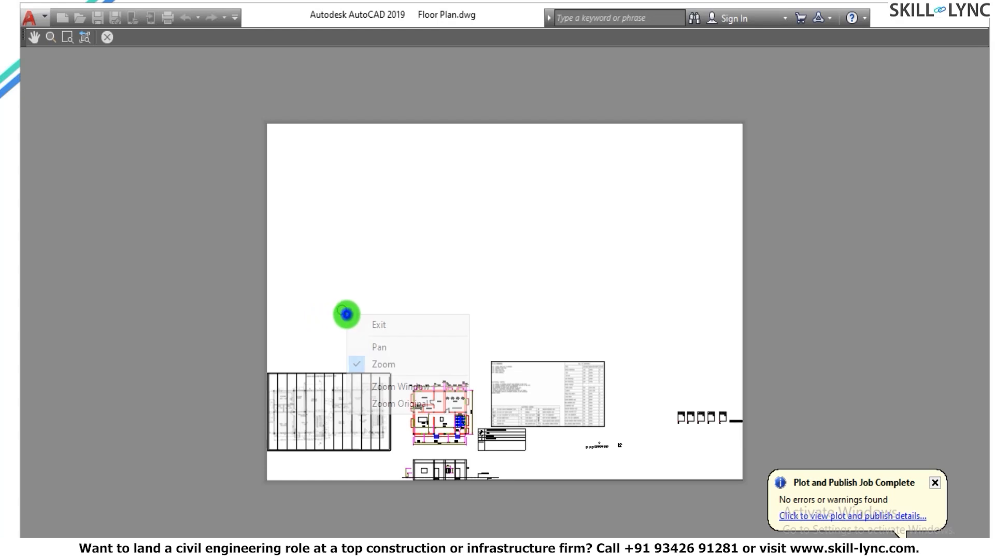
click(381, 324)
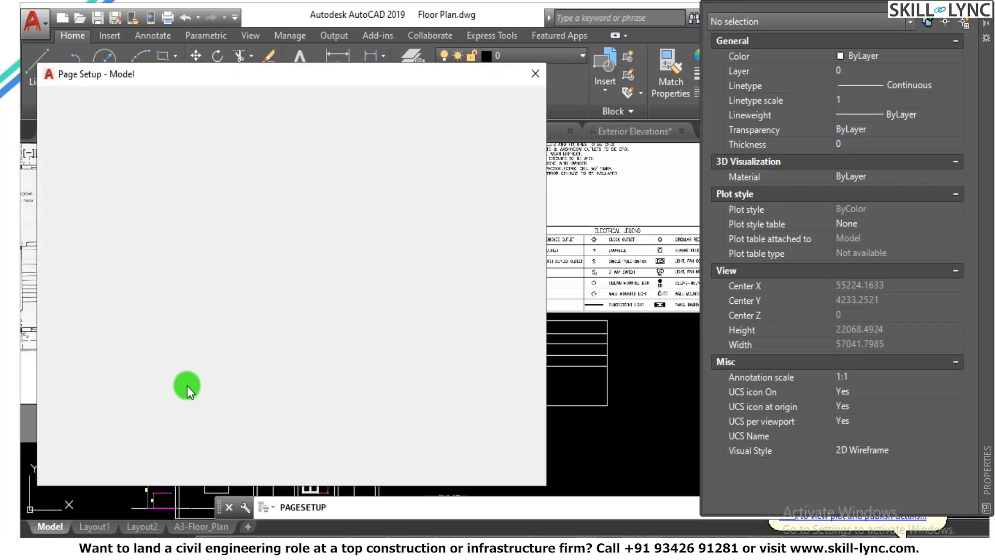
Set the plot area of the Model page setup to Limits.
click(101, 362)
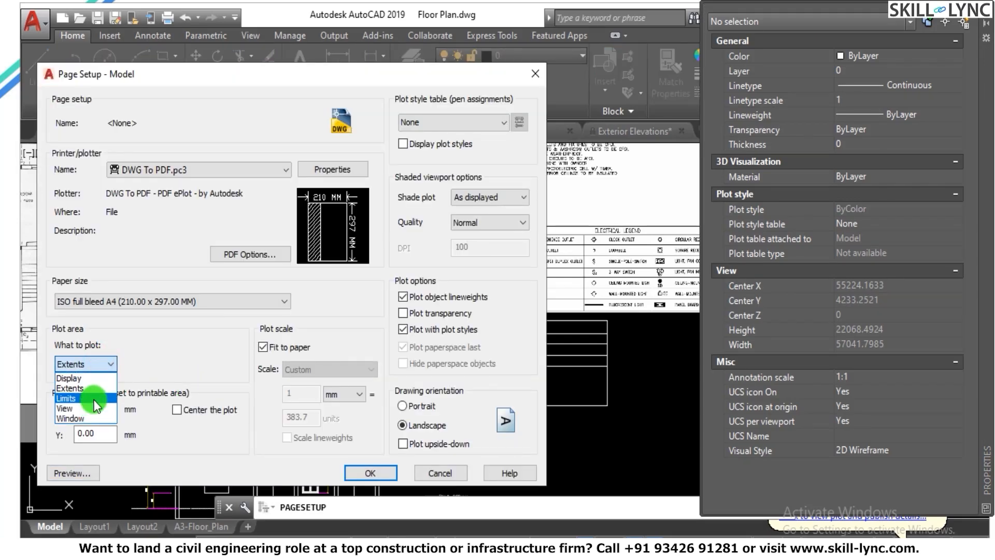
click(95, 398)
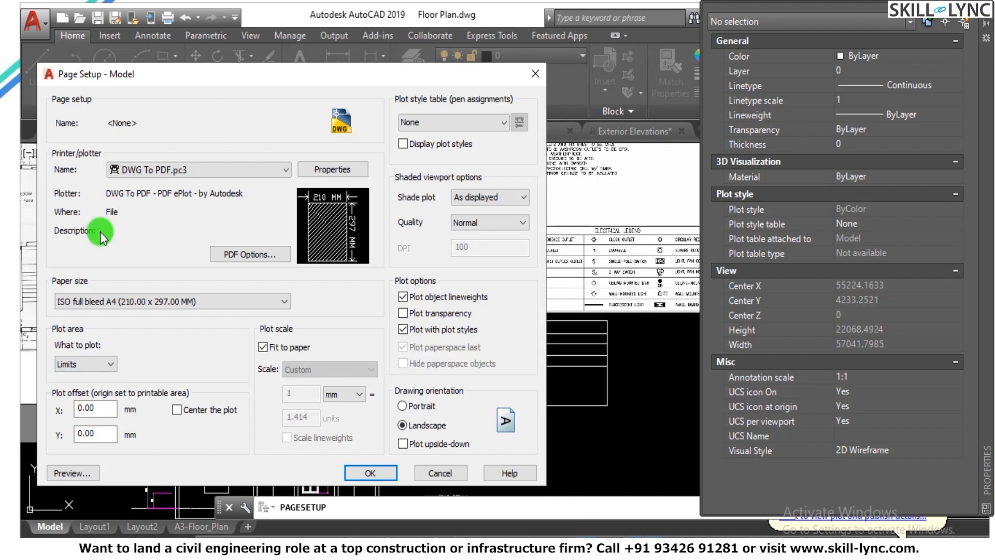
Set the plot area to the named view Plan and preview the plot.
click(100, 364)
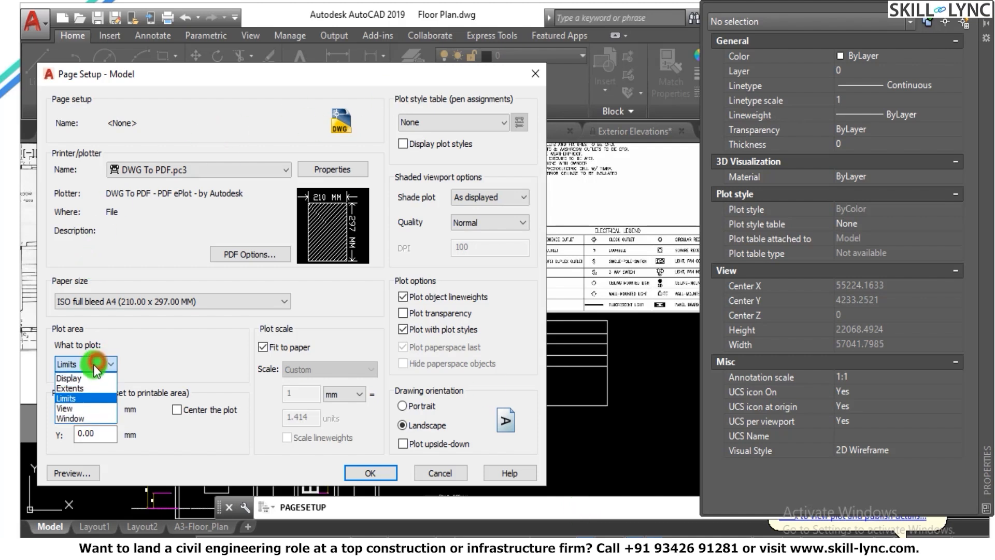
click(76, 409)
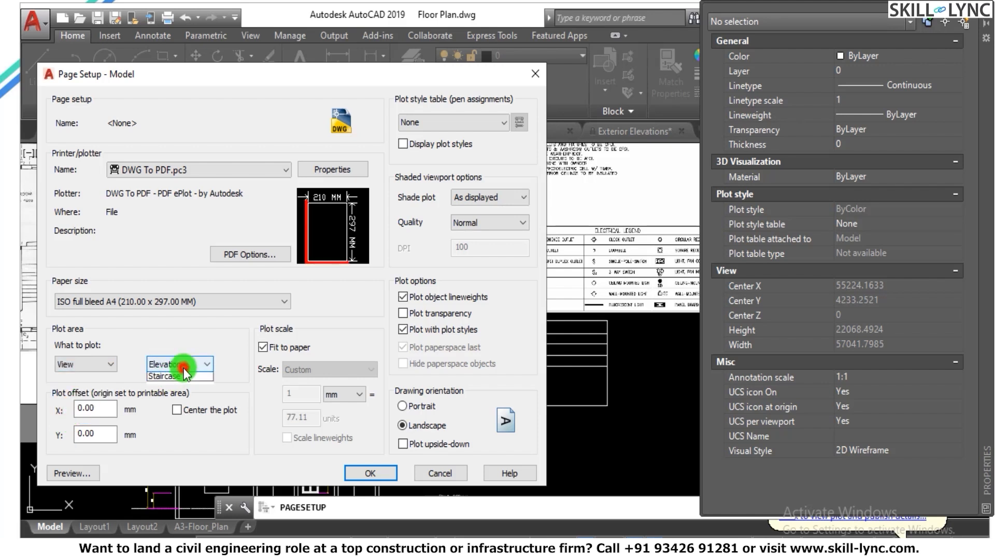
click(170, 389)
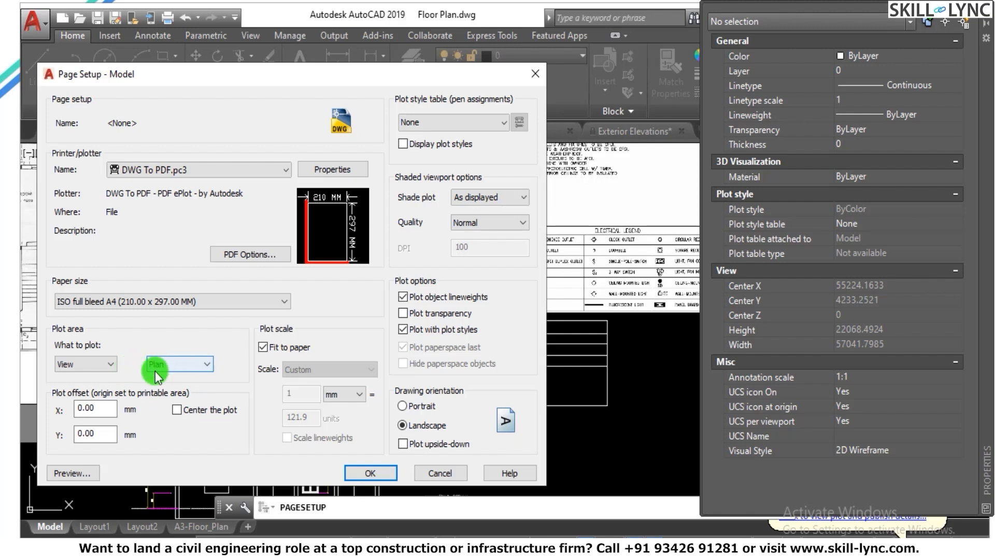
click(73, 472)
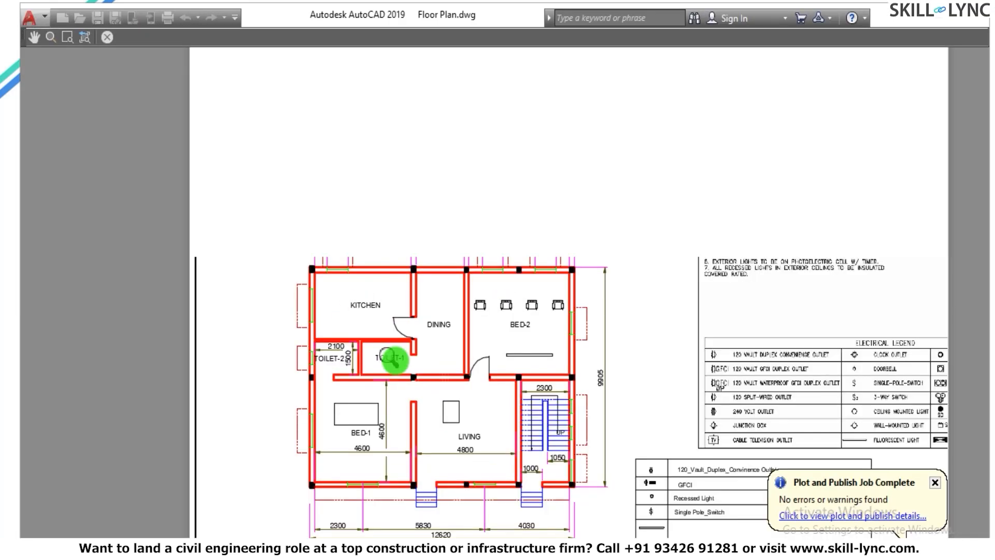
right_click(394, 366)
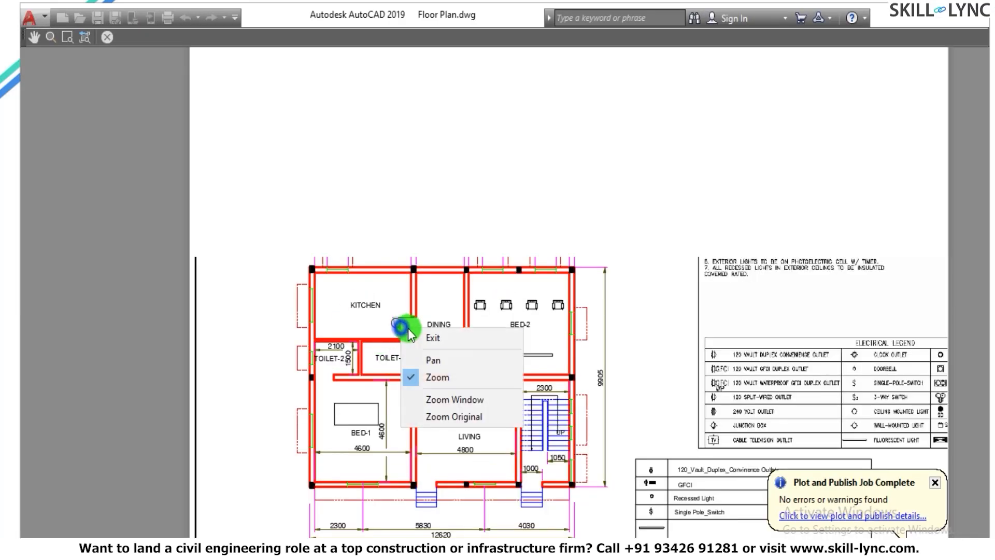
click(404, 399)
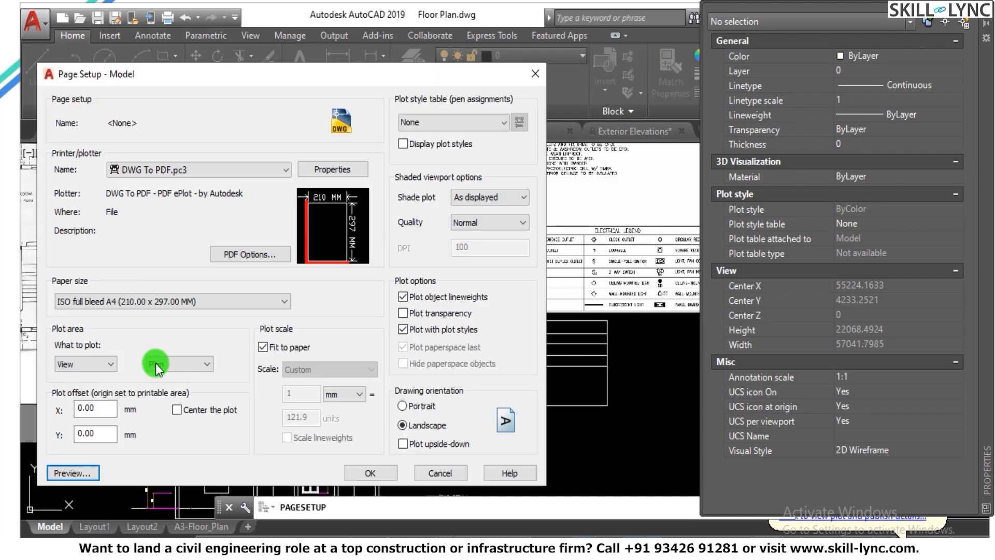
Set the plot area to a window enclosing the red floor plan and its dimensions.
click(83, 364)
click(88, 418)
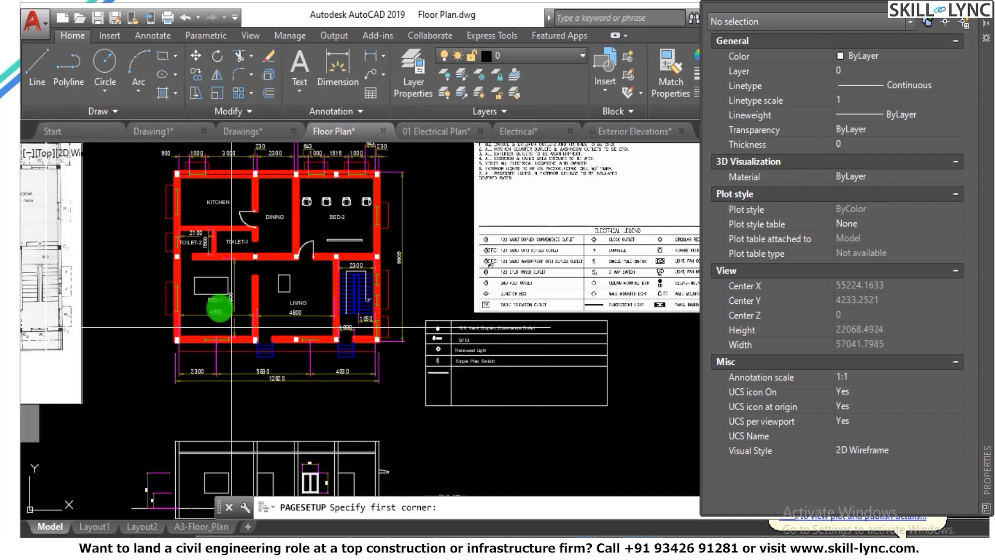
click(168, 216)
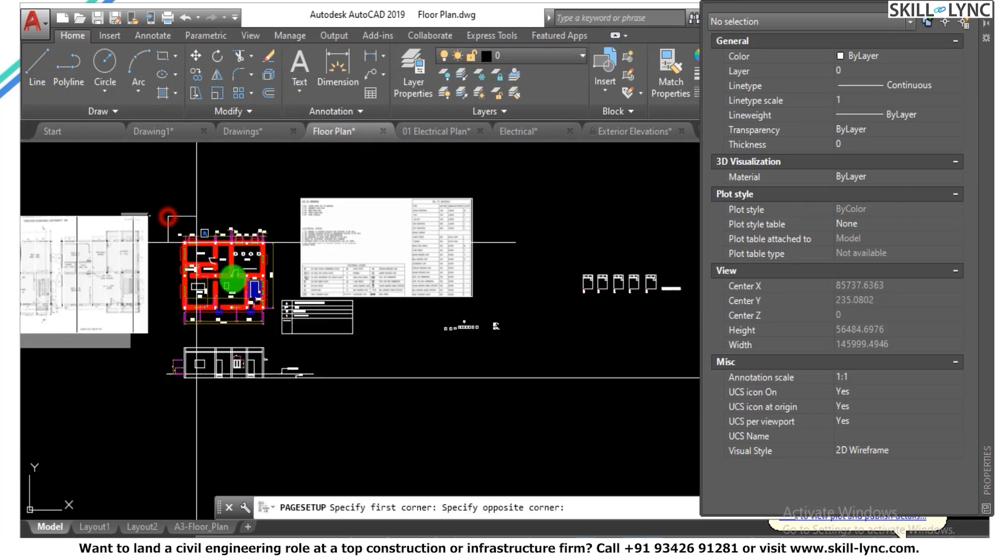
click(283, 336)
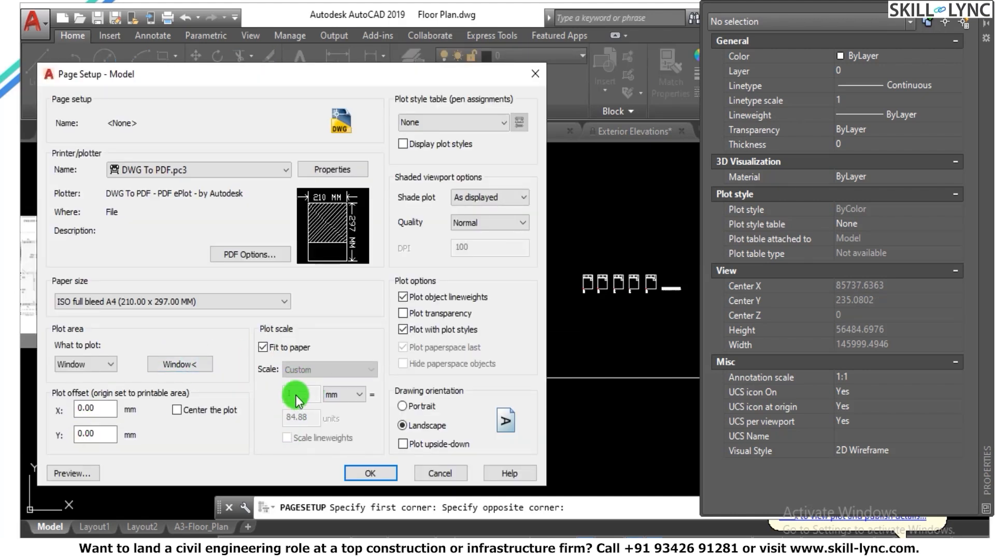
Center the plot on the paper and check it in the plot preview.
click(177, 410)
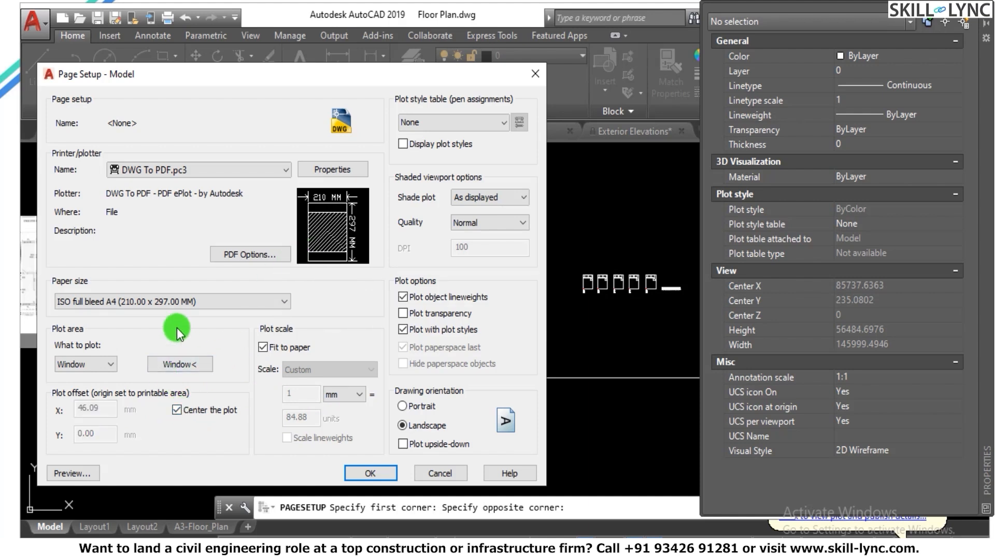
click(85, 475)
scroll(421, 317, up, 3)
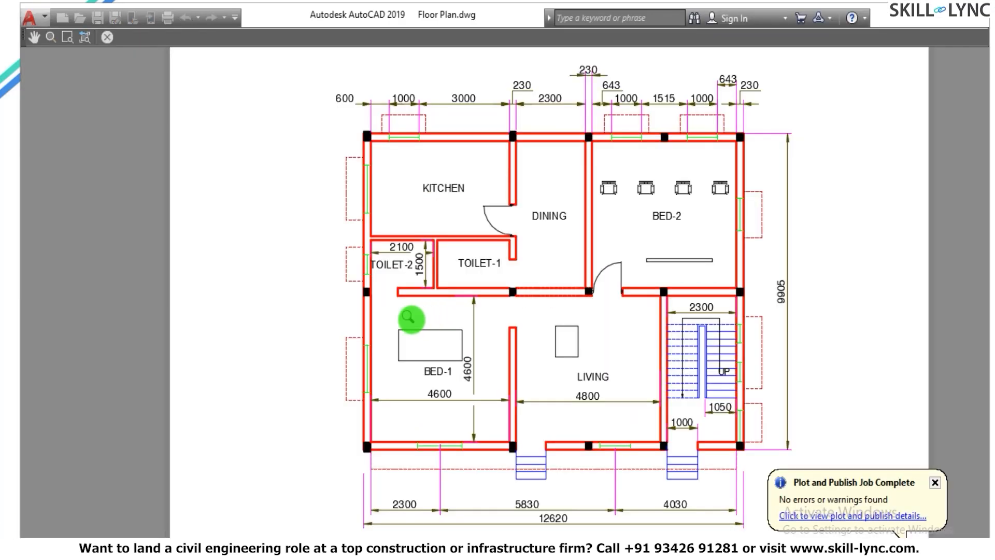
scroll(422, 316, down, 5)
right_click(432, 325)
click(433, 328)
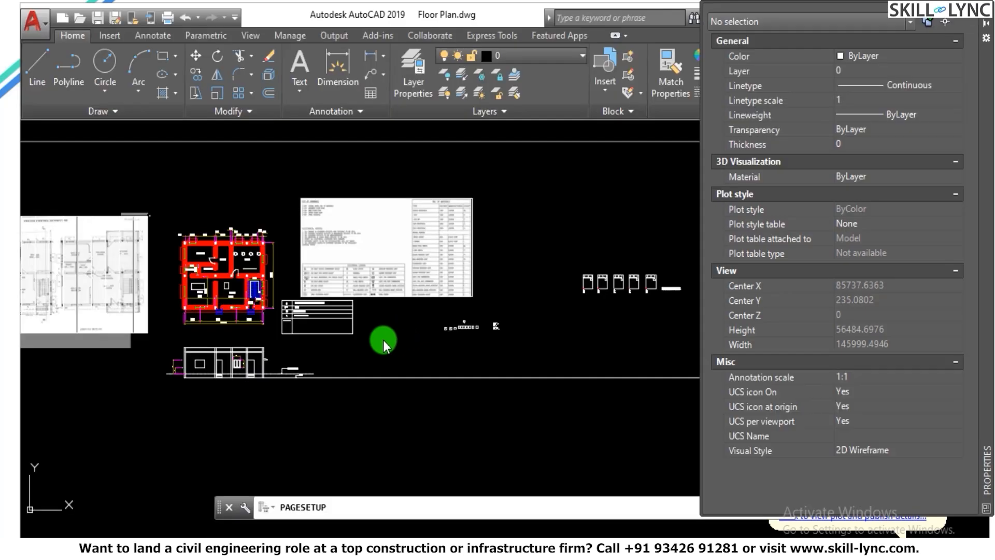
Turn off fit to paper, set the plot scale to 1 mm = 100 units, and preview the plot.
click(268, 346)
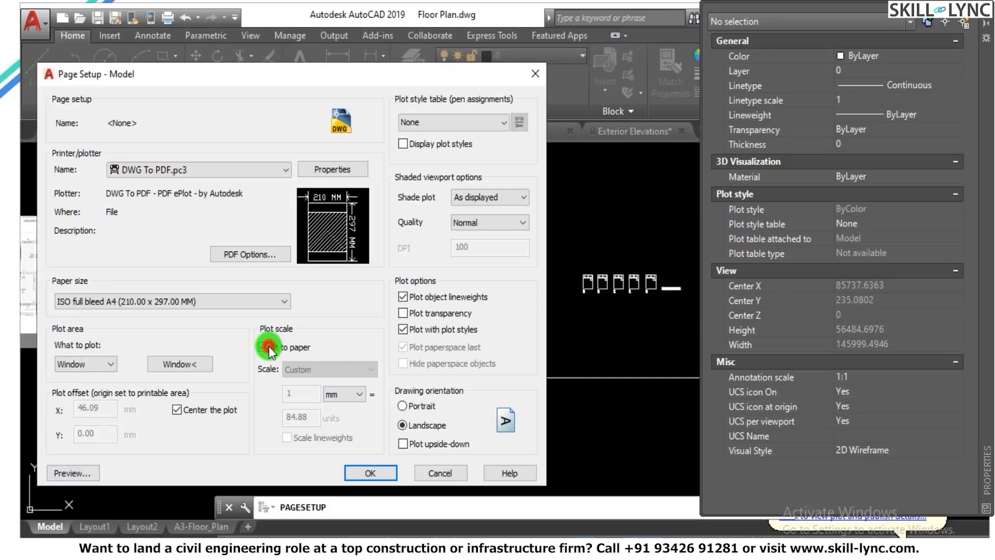
click(313, 416)
double_click(313, 416)
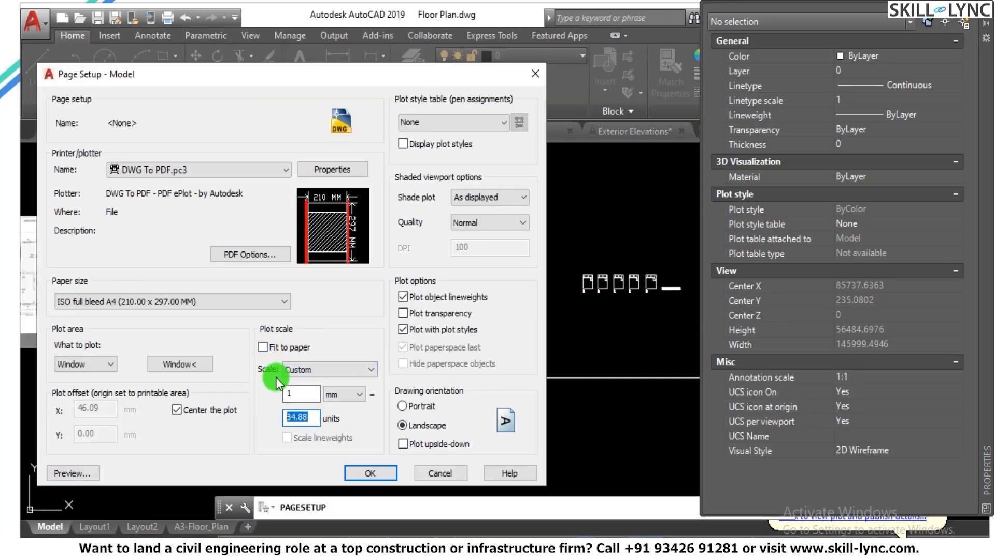
text(100)
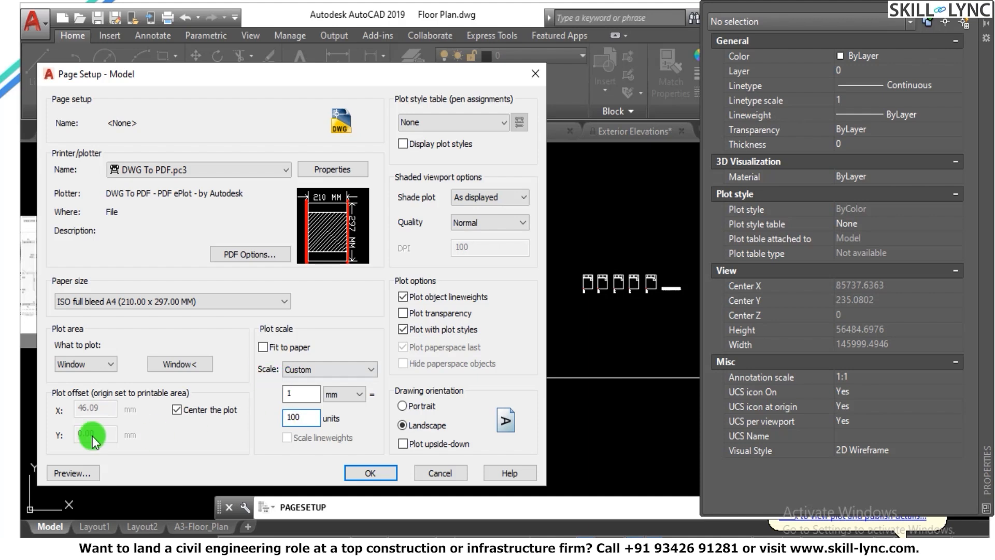
click(77, 471)
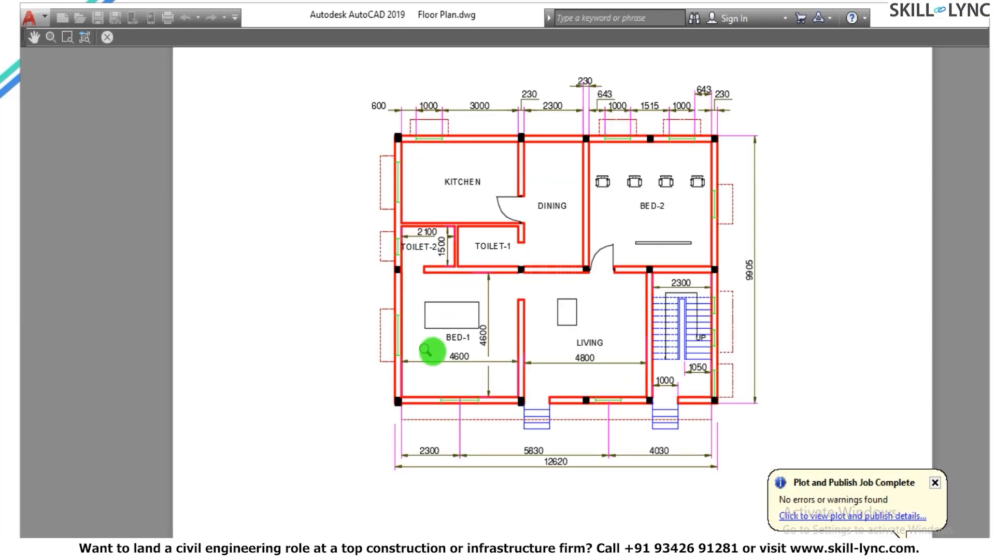
right_click(425, 350)
click(466, 415)
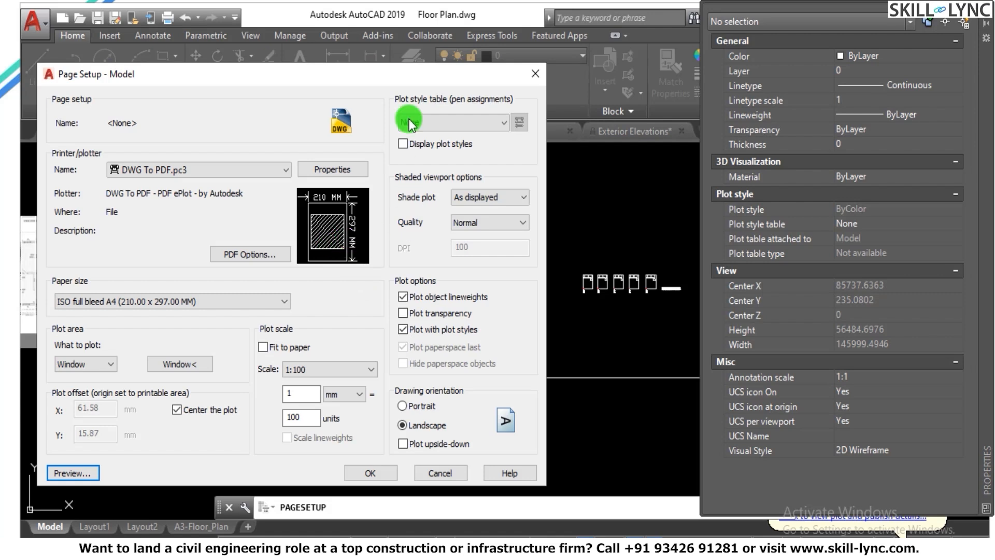
Assign the monochrome.ctb plot style table to all layouts and inspect the plot preview.
click(450, 123)
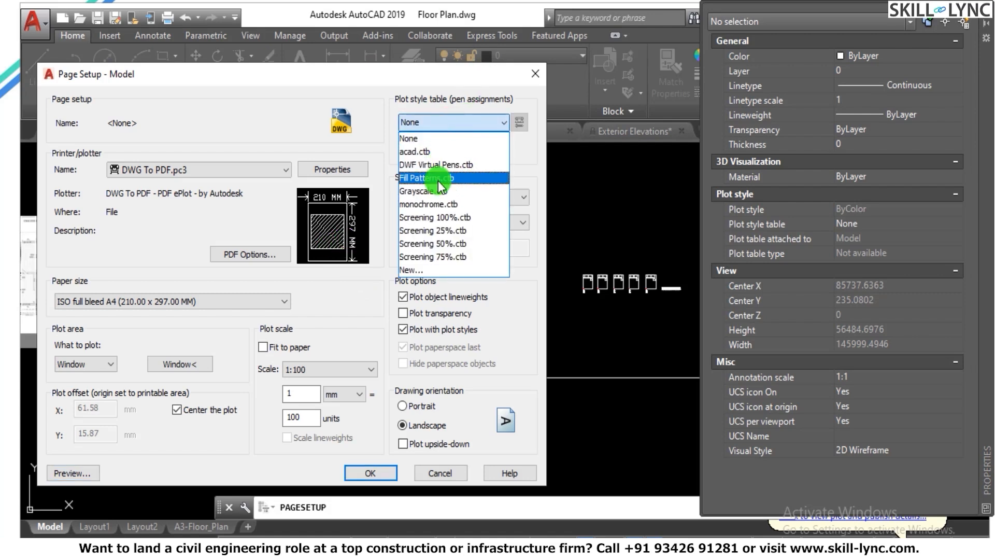
click(443, 204)
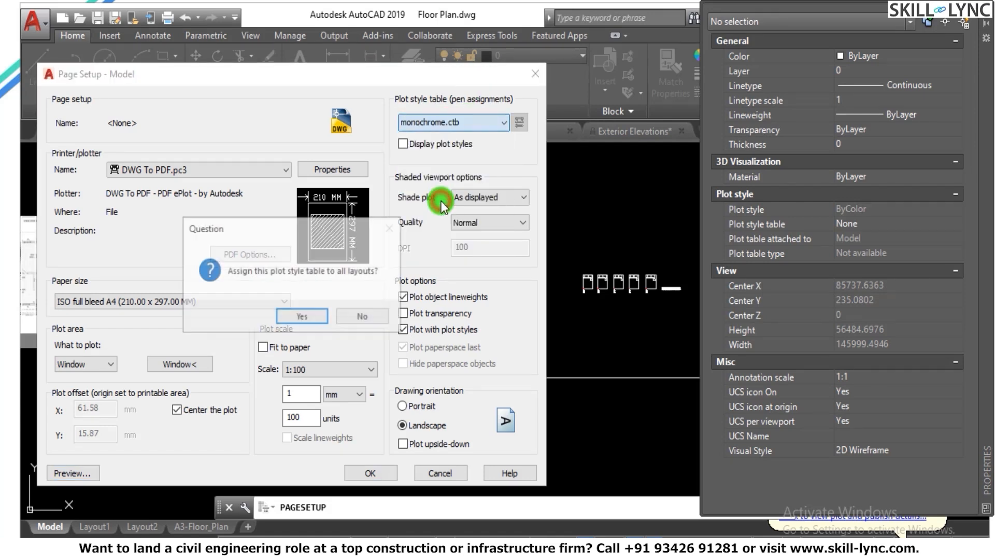
click(302, 316)
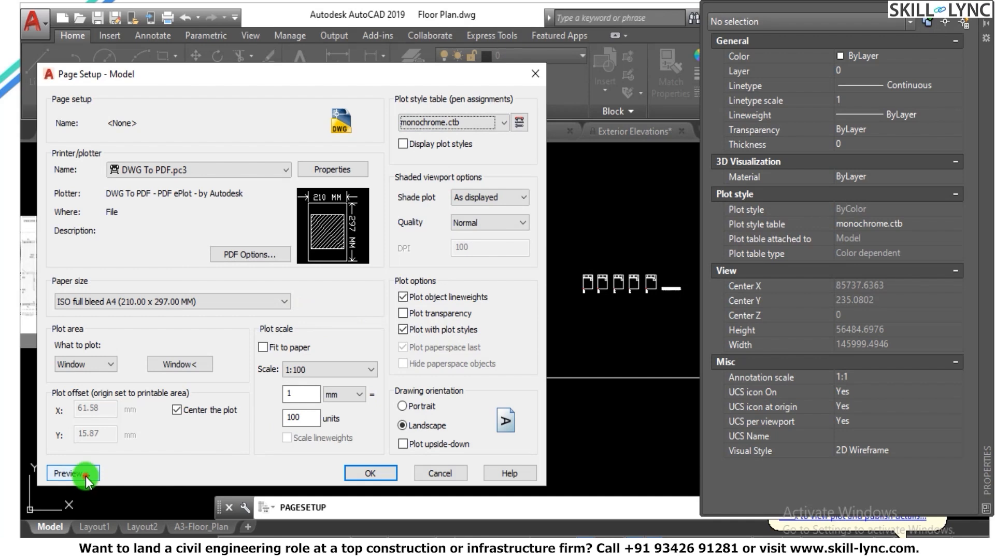
click(73, 473)
scroll(485, 322, up, 5)
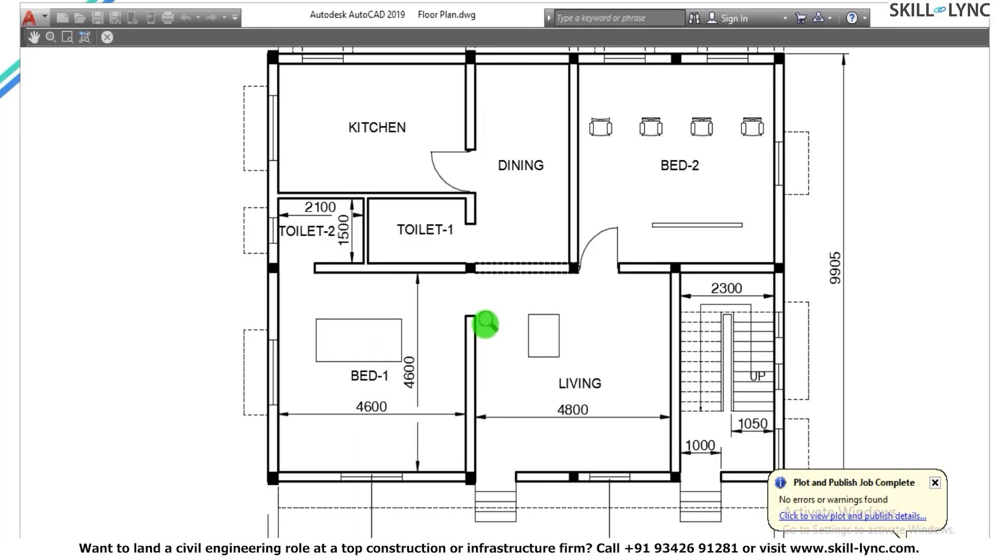
scroll(485, 322, down, 5)
right_click(484, 250)
click(510, 259)
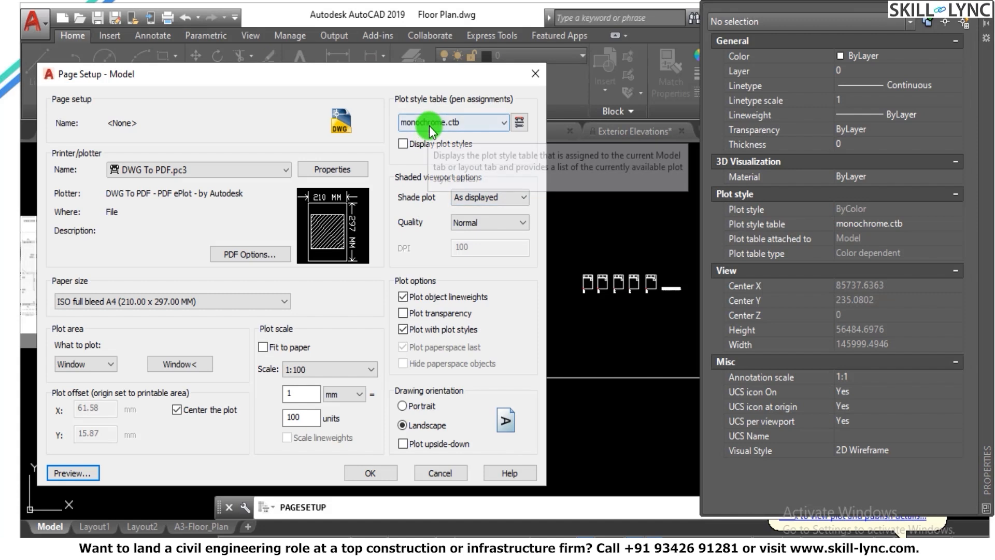
Assign the Screening 75%.ctb plot style table to all layouts and inspect the plot preview.
click(449, 122)
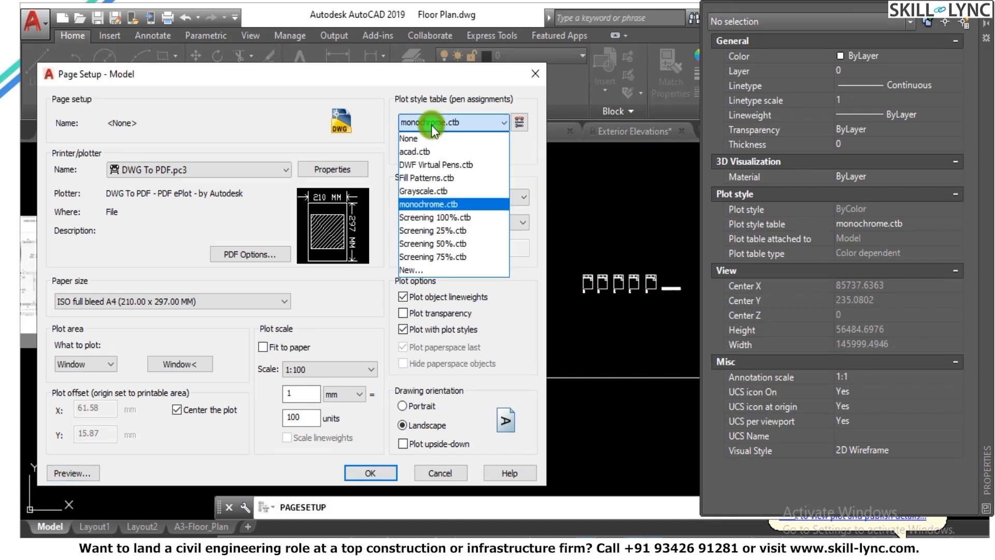
click(426, 257)
click(317, 315)
click(77, 474)
scroll(476, 297, up, 2)
scroll(475, 296, up, 1)
scroll(479, 282, down, 4)
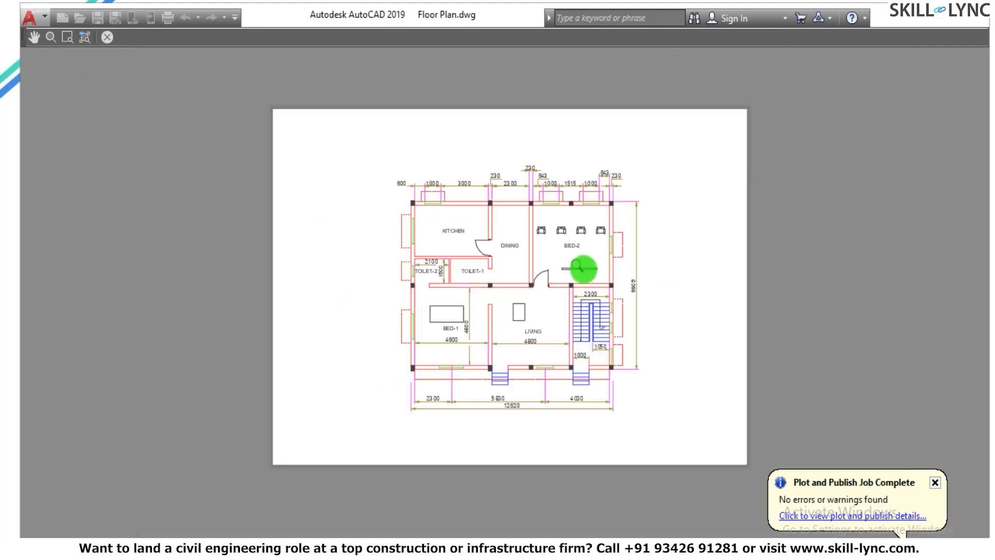
scroll(577, 266, up, 2)
right_click(570, 284)
click(586, 289)
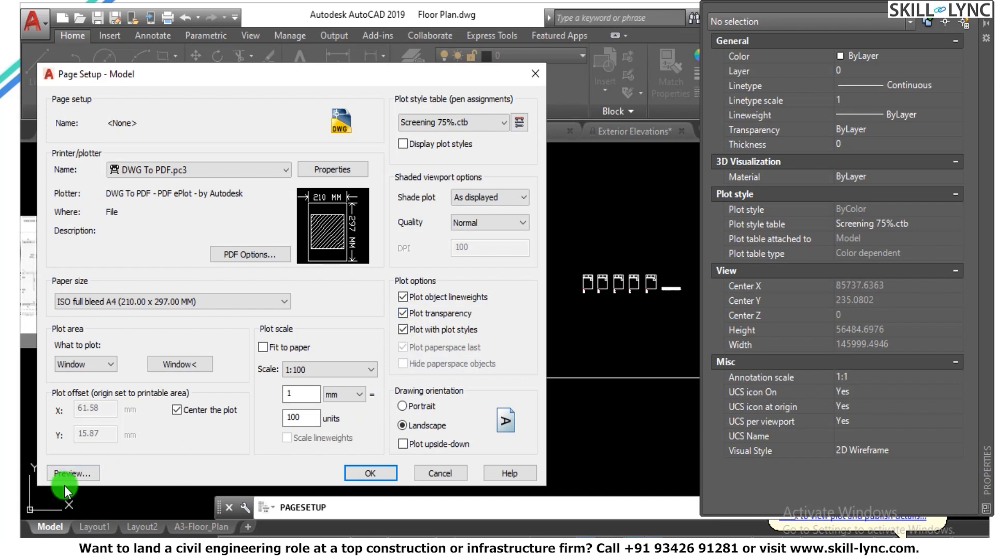
Preview the plot with plot transparency enabled, accept the Model page setup, and close the Page Setup Manager.
click(72, 473)
scroll(456, 291, up, 2)
right_click(458, 312)
click(490, 323)
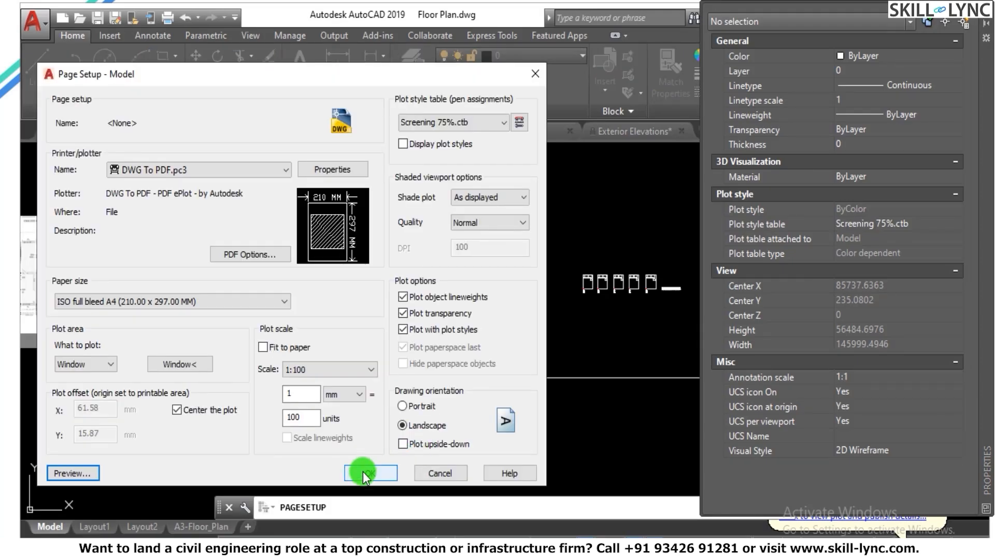
click(362, 471)
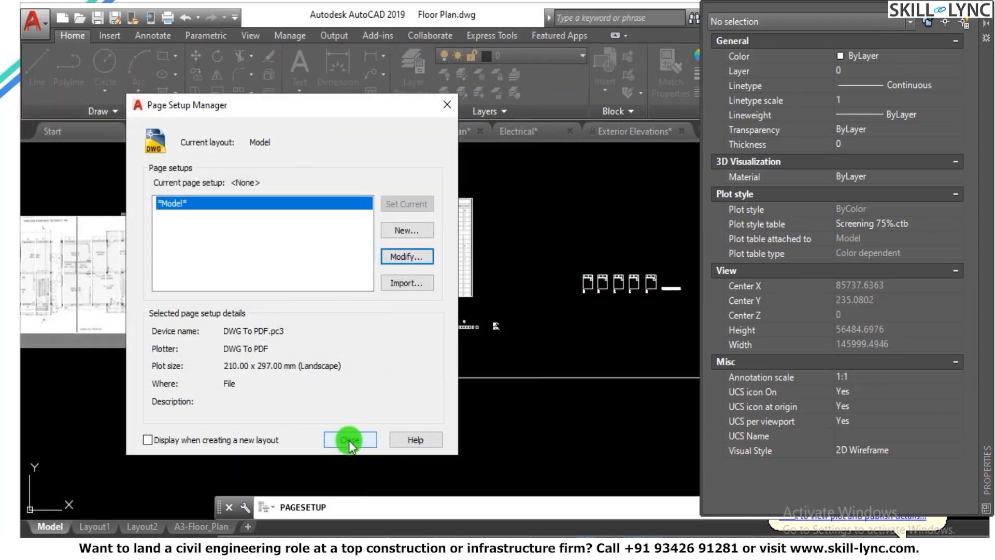
click(349, 441)
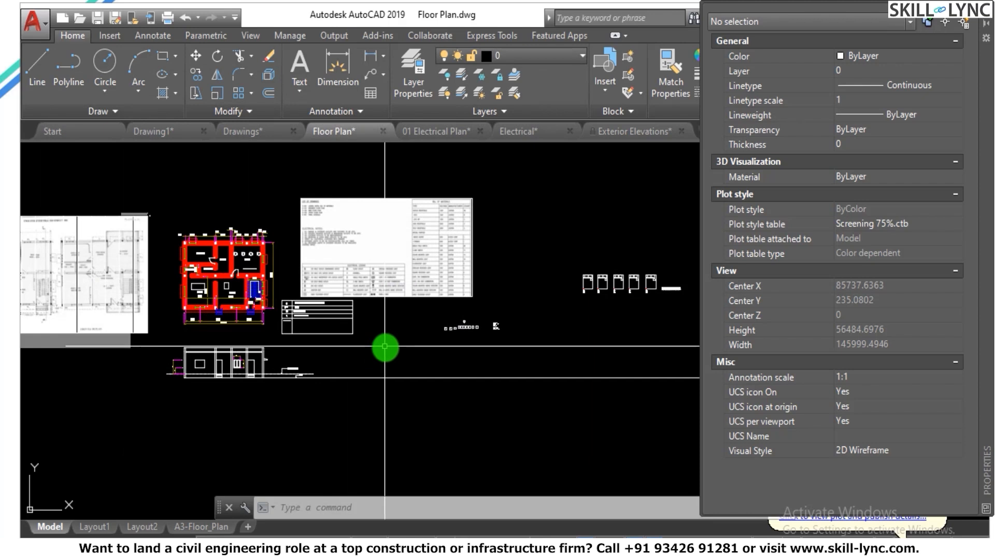
Open the Plot settings for the floor plan drawing in model space.
scroll(385, 346, down, 3)
scroll(301, 311, up, 5)
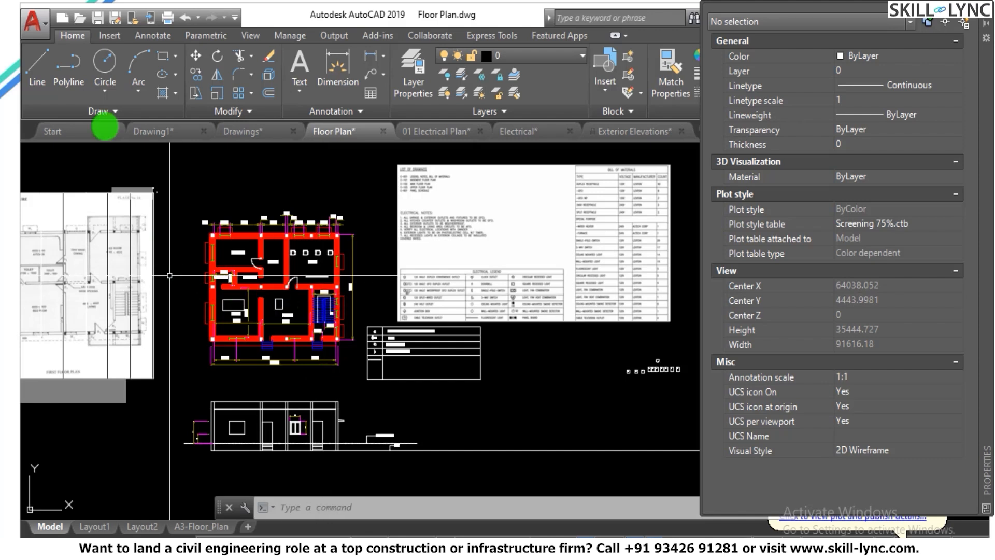
click(35, 30)
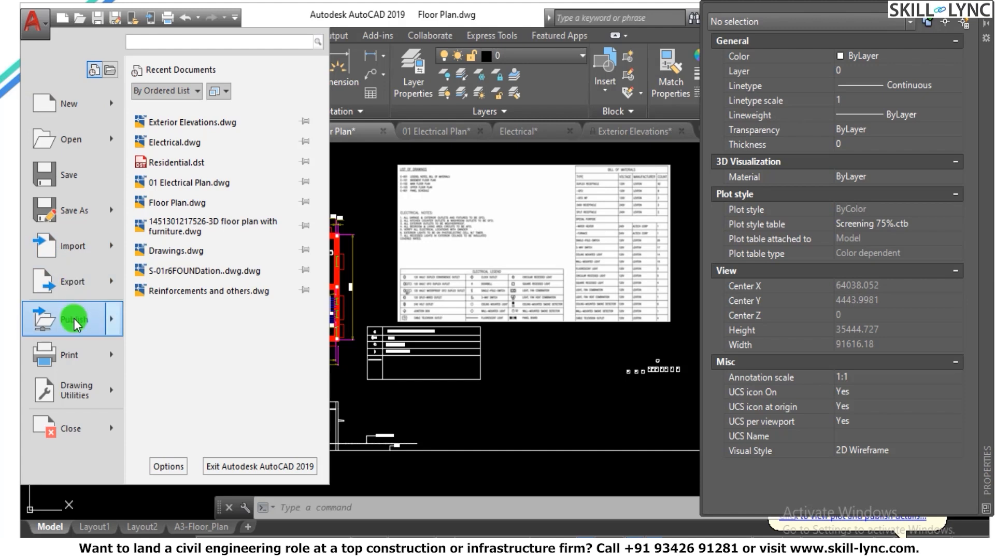
mouse_move(114, 356)
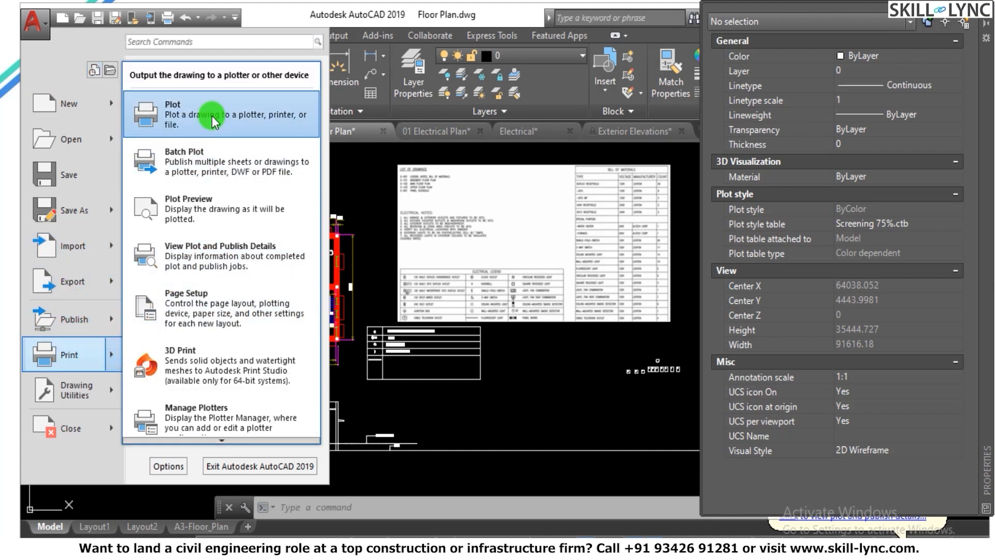
click(202, 134)
click(436, 326)
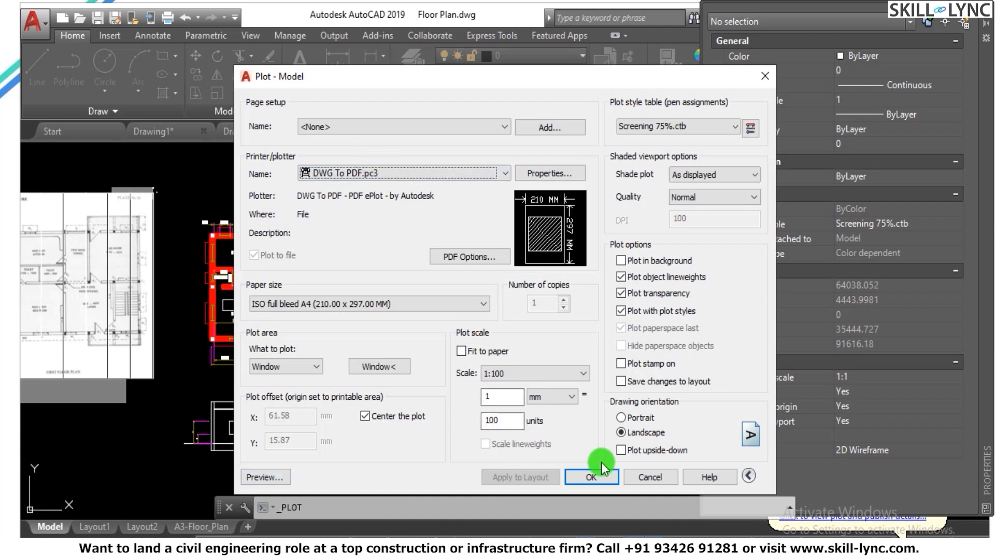
Preview the plot, continuing past the annotation scale warning, and exit the preview.
click(258, 477)
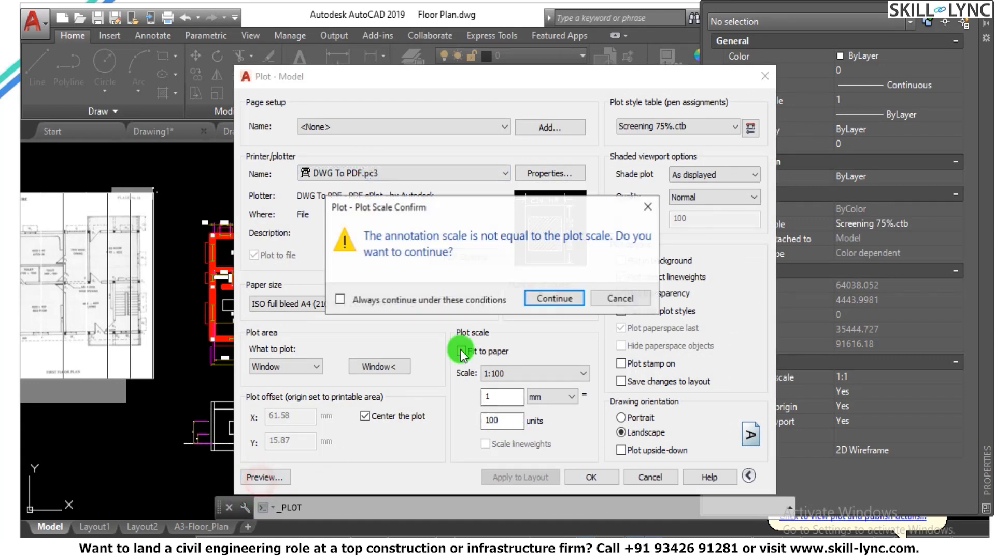
click(552, 298)
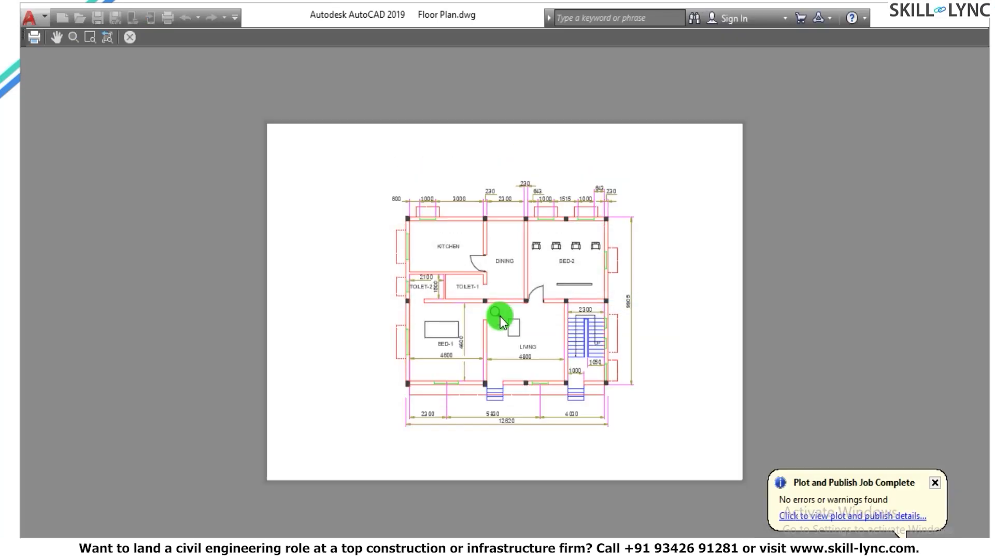
right_click(500, 317)
right_click(513, 253)
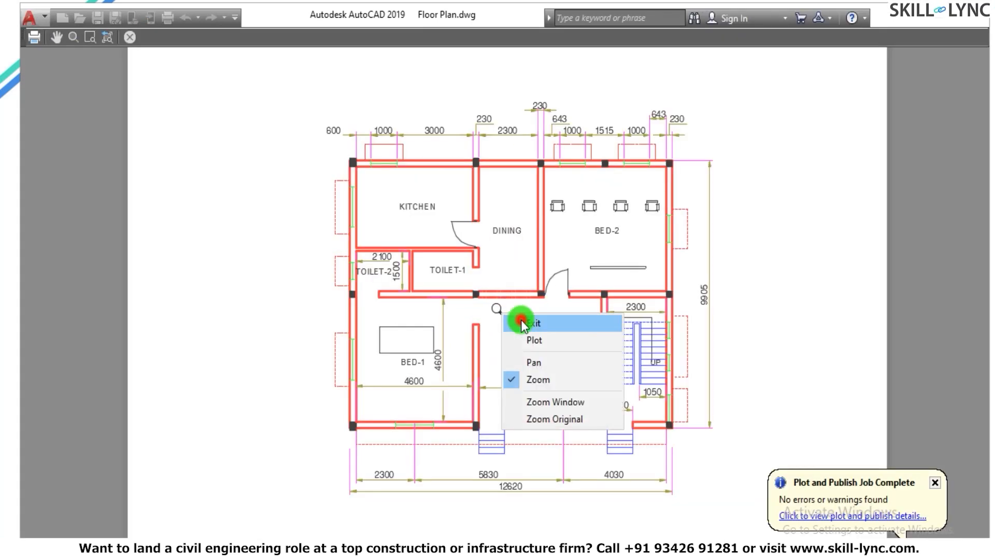
Plot the floor plan to Floor Plan-Model.pdf in the Week 10 folder, and close the resulting PDF.
click(521, 260)
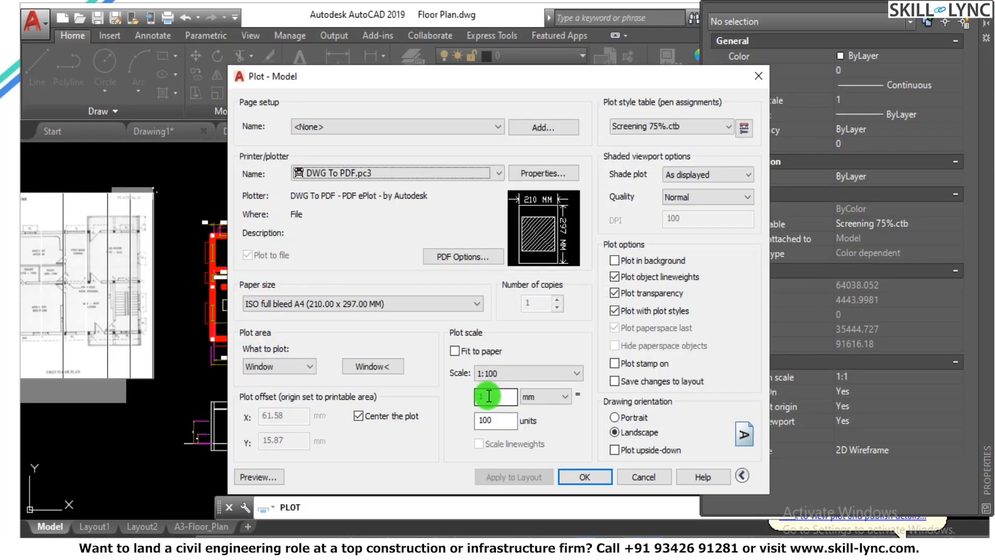
click(564, 477)
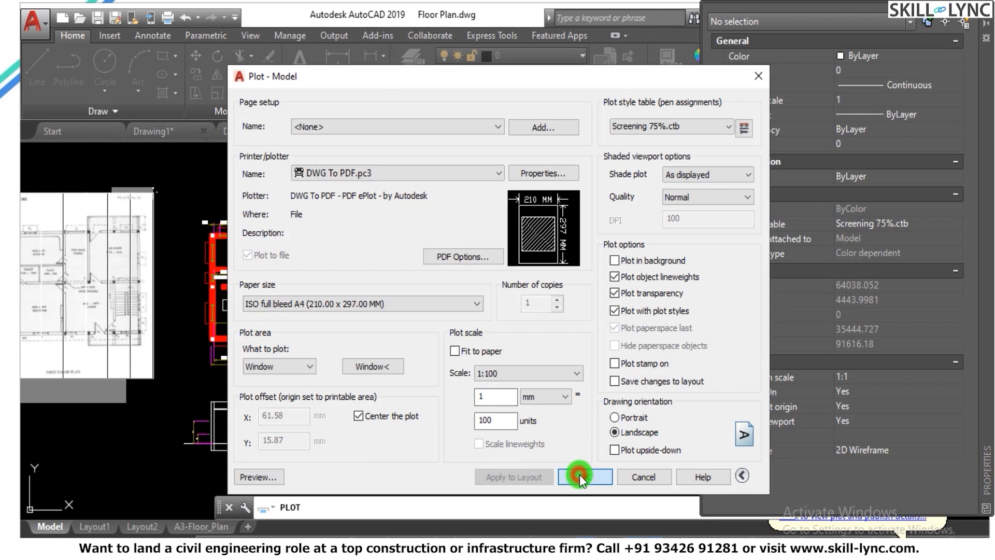
click(549, 299)
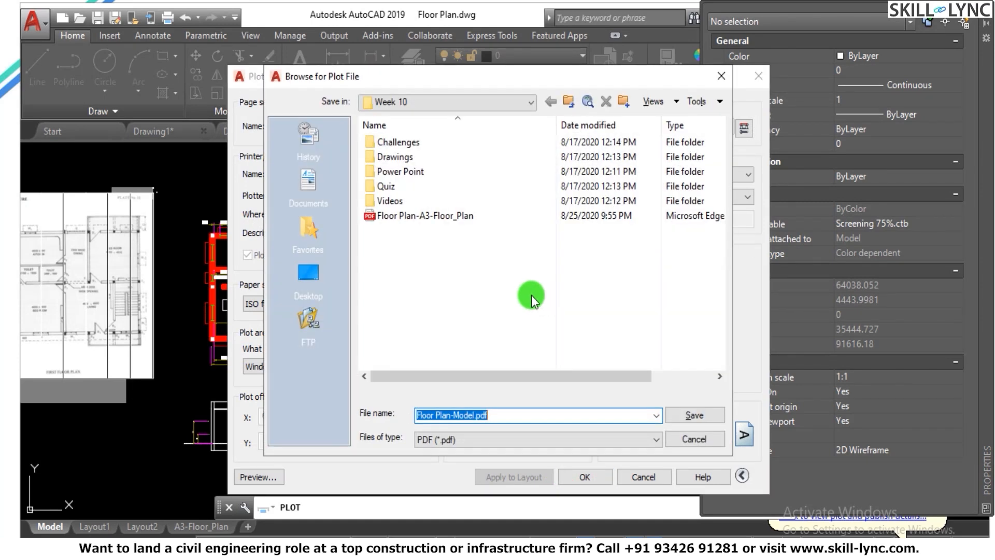
click(692, 418)
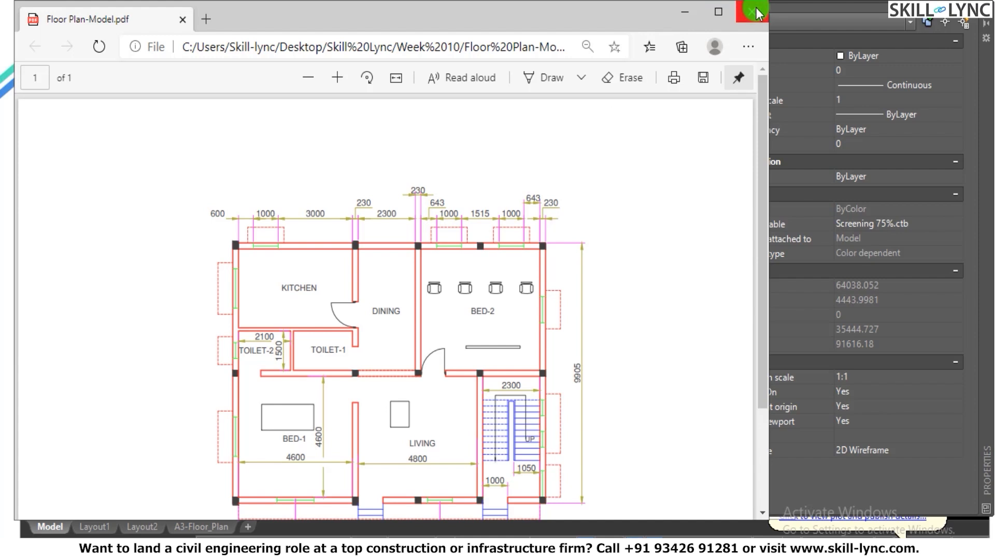
click(758, 12)
scroll(344, 289, down, 3)
scroll(360, 192, up, 3)
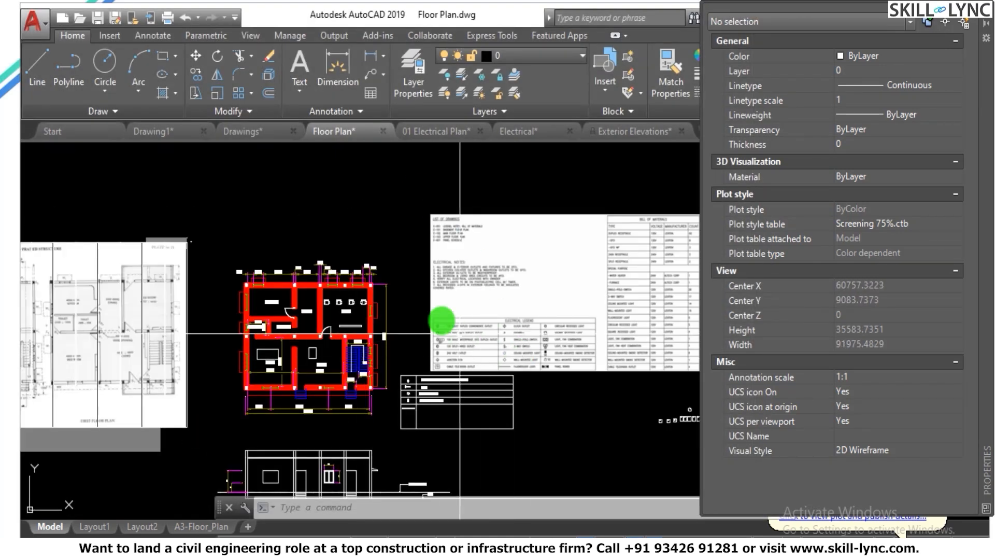
scroll(434, 299, up, 2)
scroll(436, 288, down, 6)
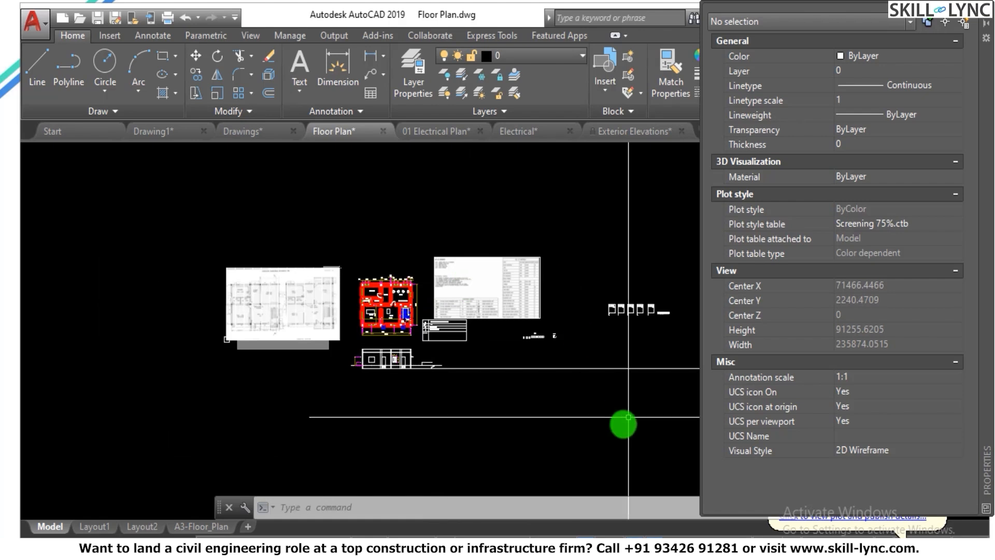
scroll(344, 293, up, 2)
scroll(345, 293, down, 3)
scroll(373, 275, up, 5)
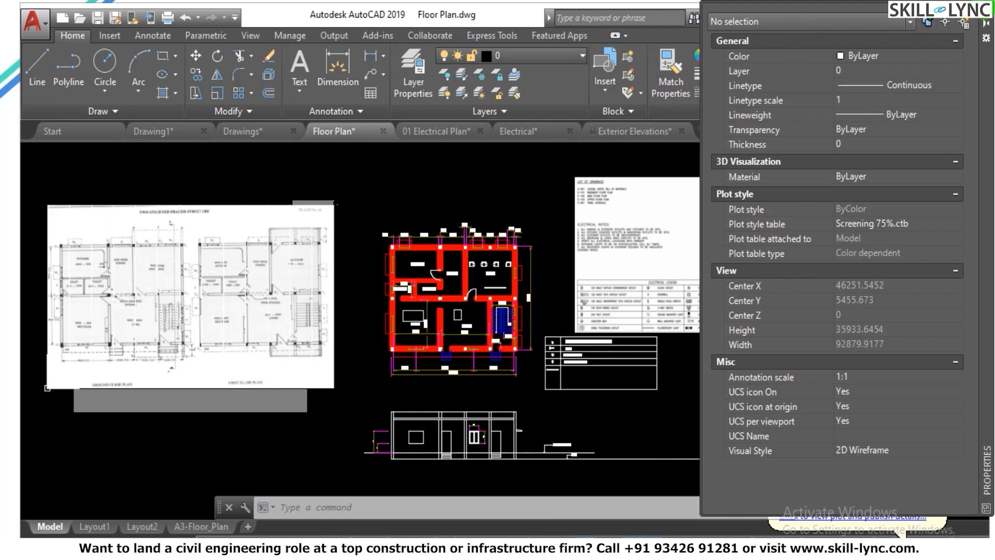
Close the Properties palette to free the drawing area.
click(986, 9)
click(948, 22)
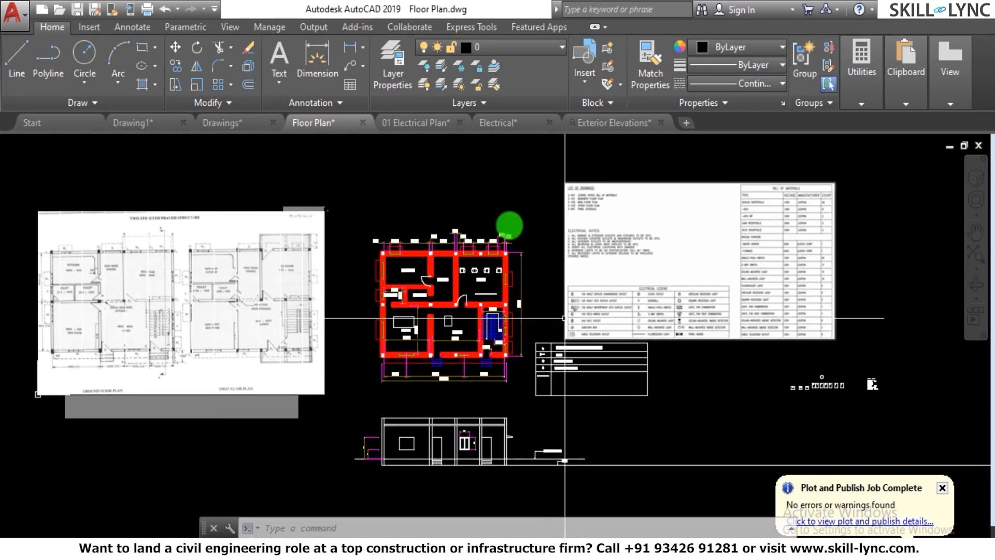
scroll(392, 284, down, 2)
scroll(469, 220, up, 2)
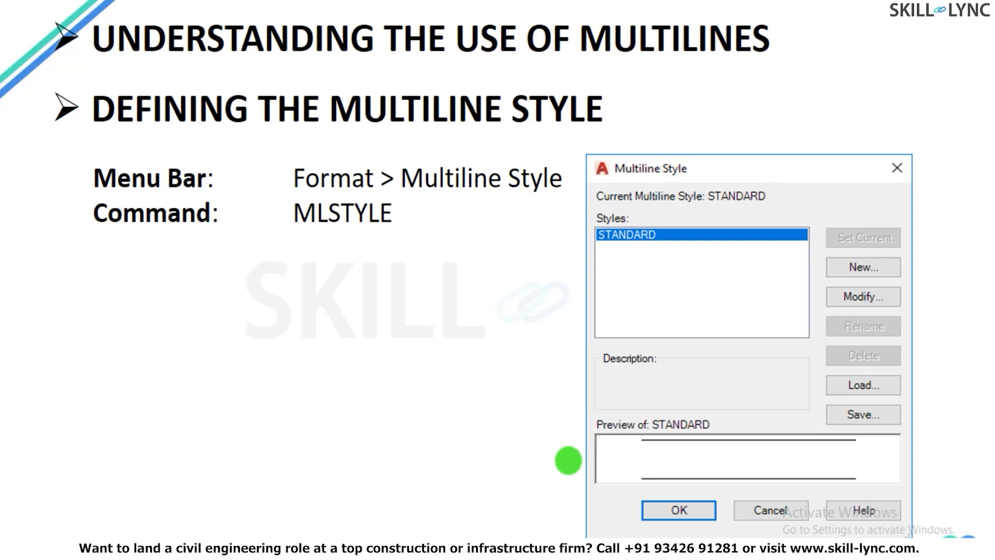
click(741, 45)
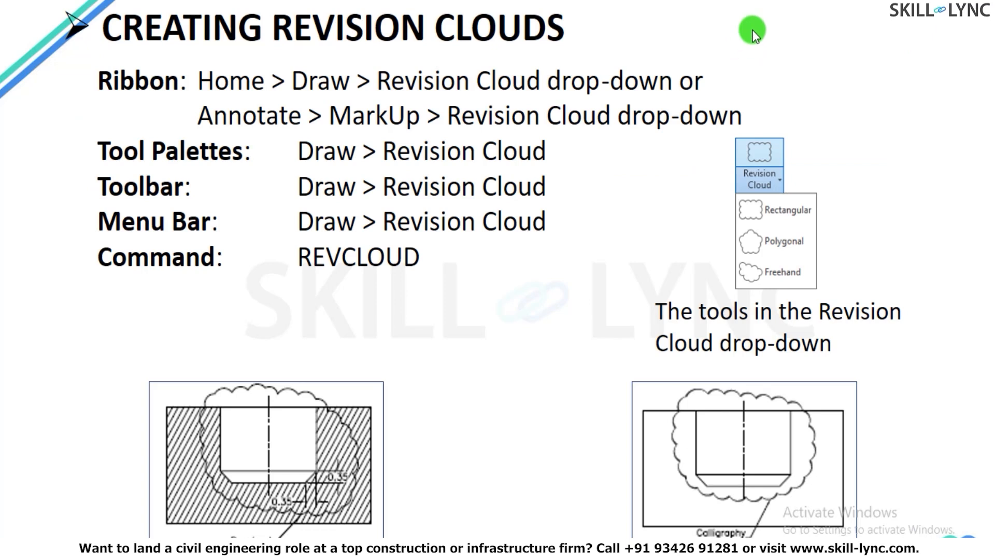
click(753, 30)
click(757, 21)
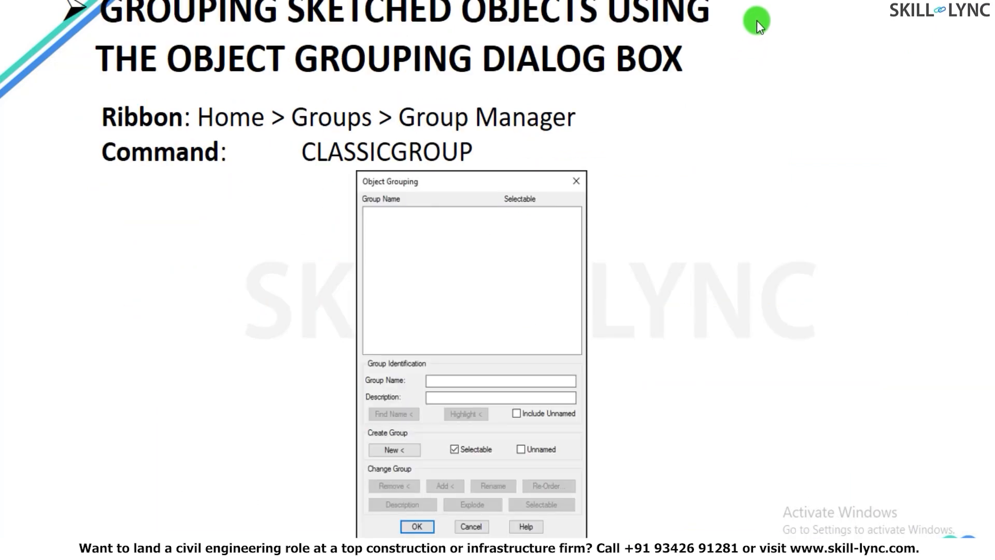
click(756, 21)
click(757, 19)
click(758, 18)
click(759, 19)
click(759, 18)
click(758, 17)
click(759, 16)
click(760, 14)
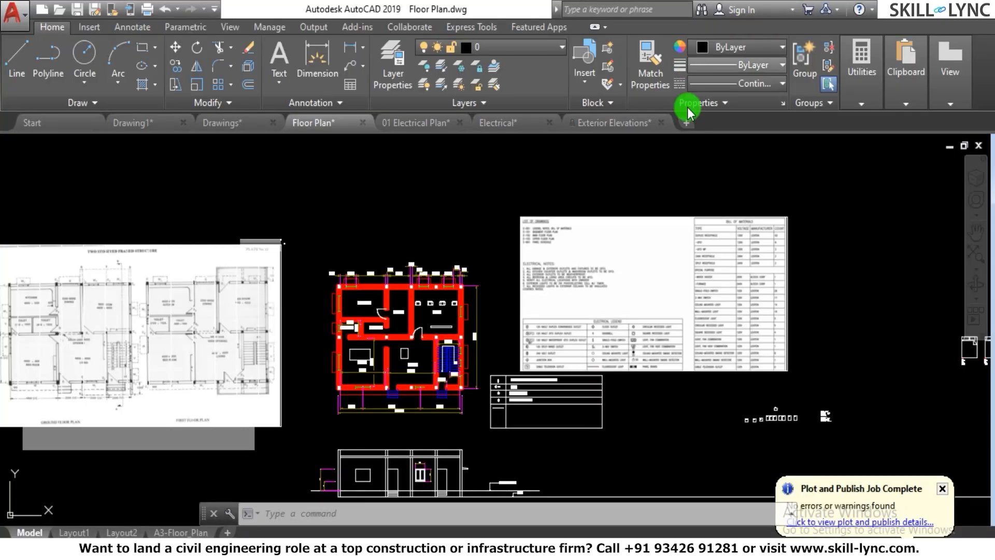
Start a STANDARD-style multiline in the empty space above the floor plan and turn on Ortho mode.
key(Escape)
scroll(529, 240, down, 2)
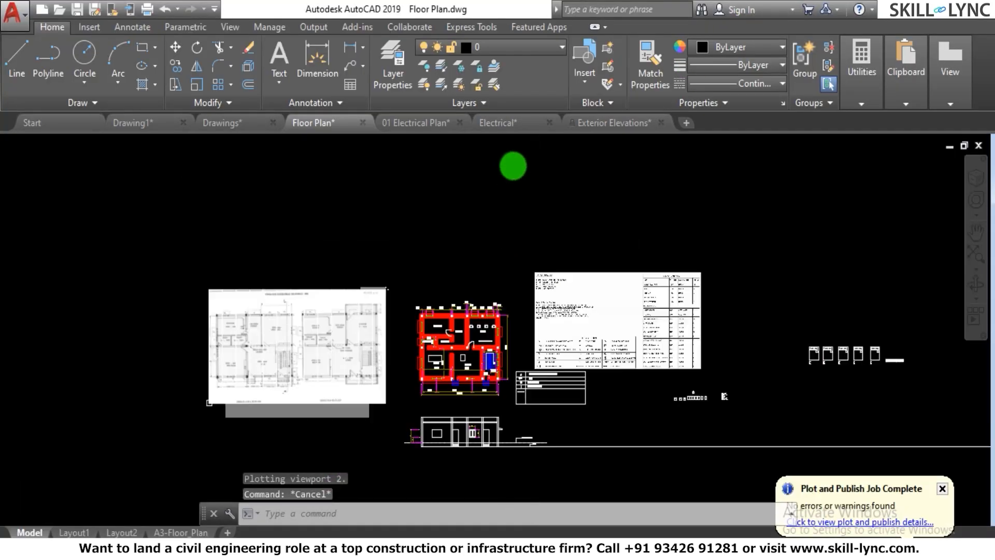
scroll(513, 166, up, 2)
text(ml)
key(Return)
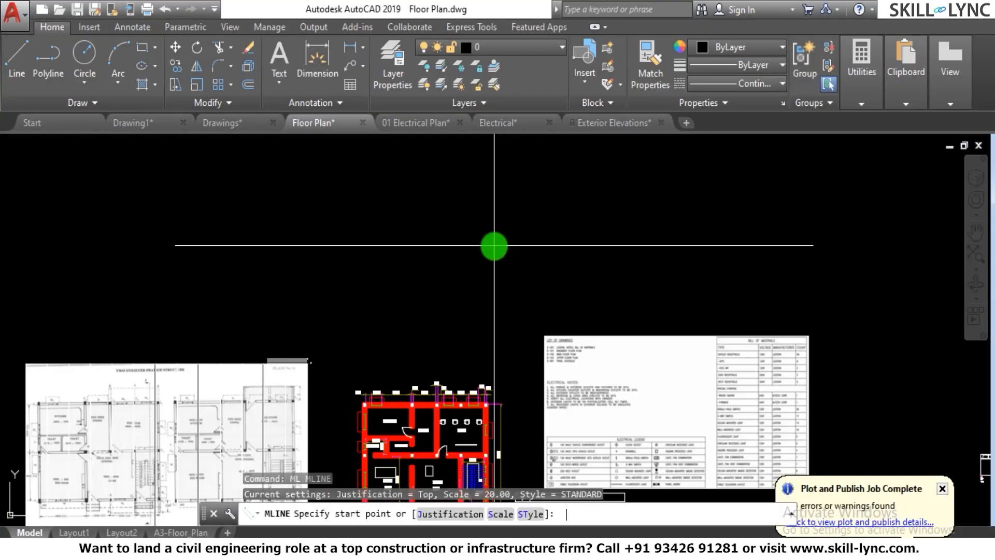
click(244, 215)
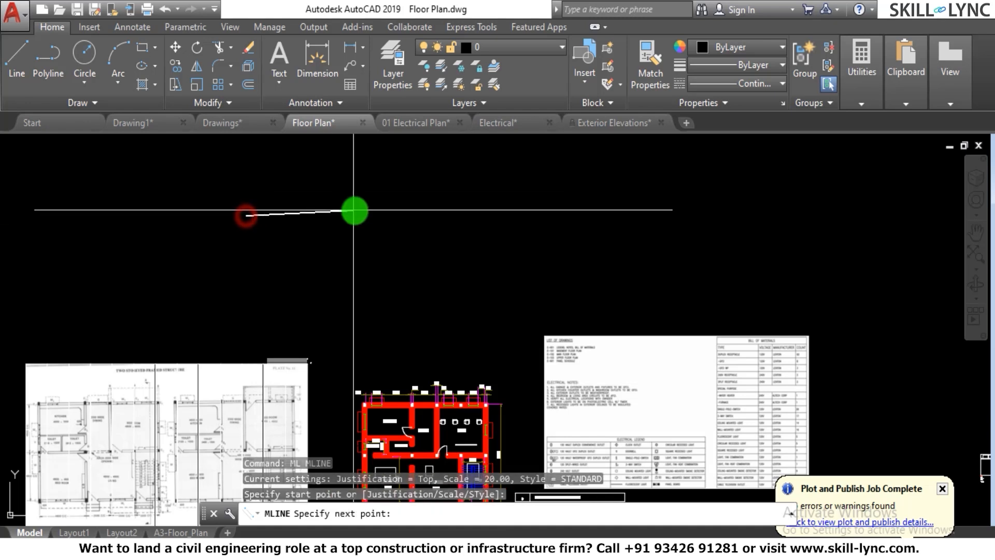
scroll(268, 201, up, 4)
scroll(164, 238, up, 6)
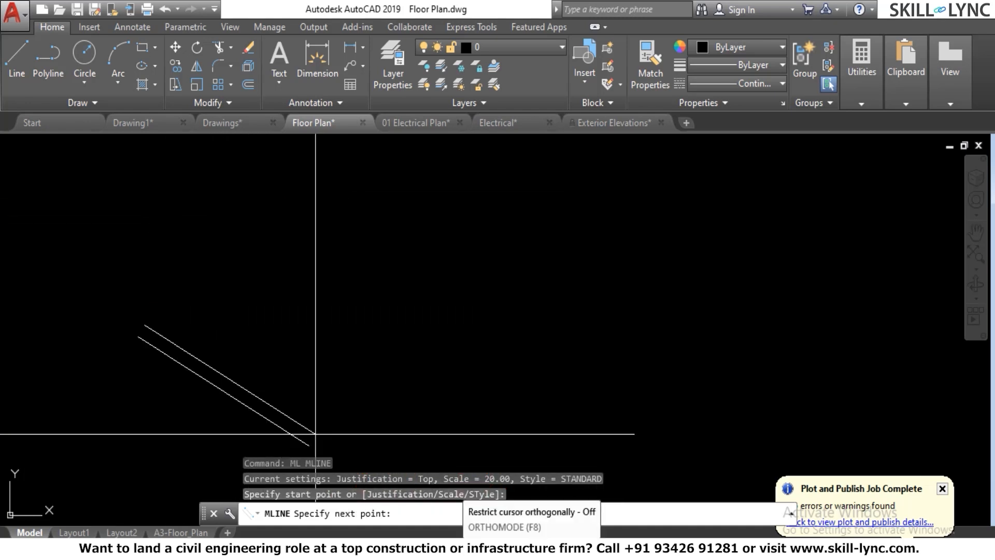
key(F8)
Draw the multiline as a stepped run of seven horizontal and vertical segments and finish it.
click(339, 362)
click(345, 220)
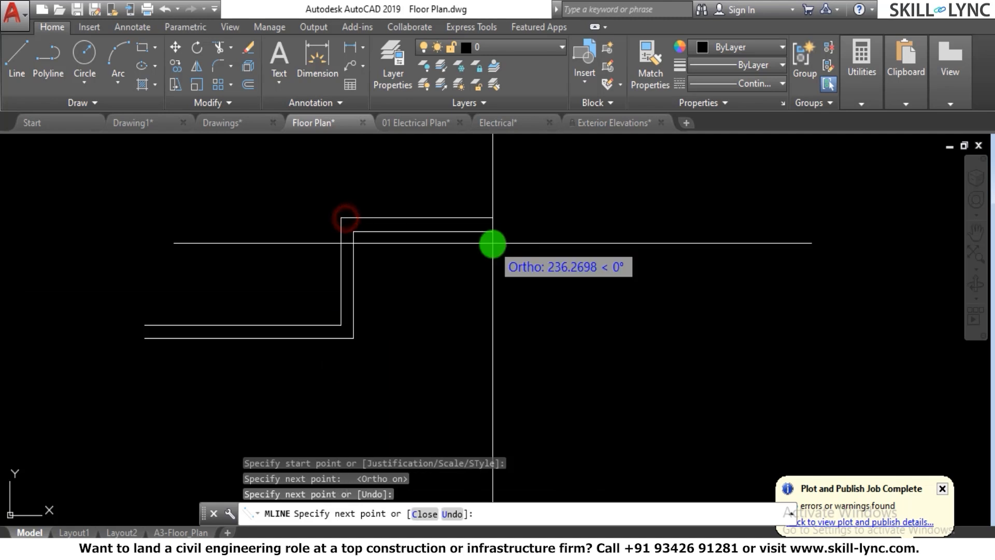
click(491, 224)
click(492, 353)
click(607, 354)
click(596, 229)
click(751, 226)
right_click(762, 231)
click(780, 236)
scroll(488, 275, down, 4)
scroll(493, 275, down, 3)
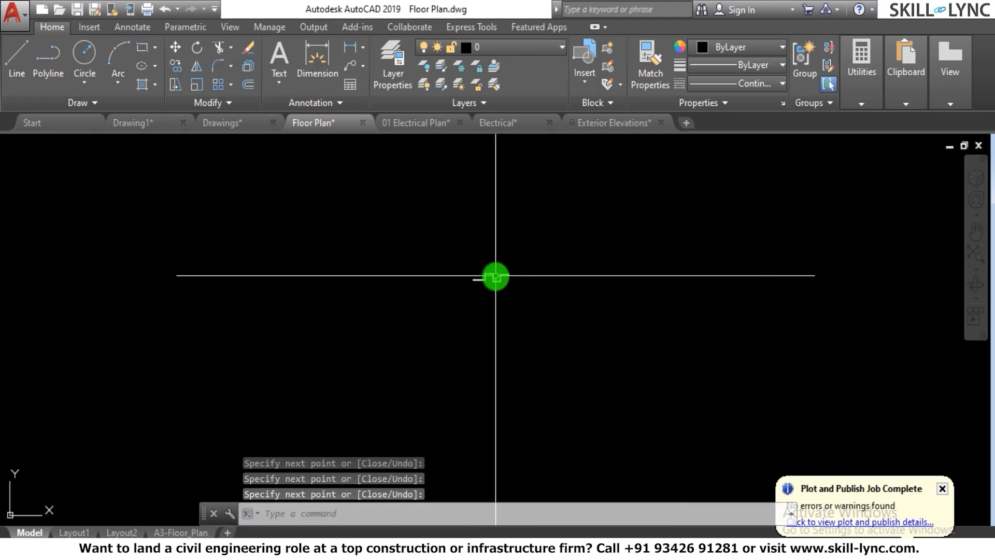
Erase the stepped seven-segment multiline.
scroll(519, 275, up, 3)
click(492, 319)
click(311, 255)
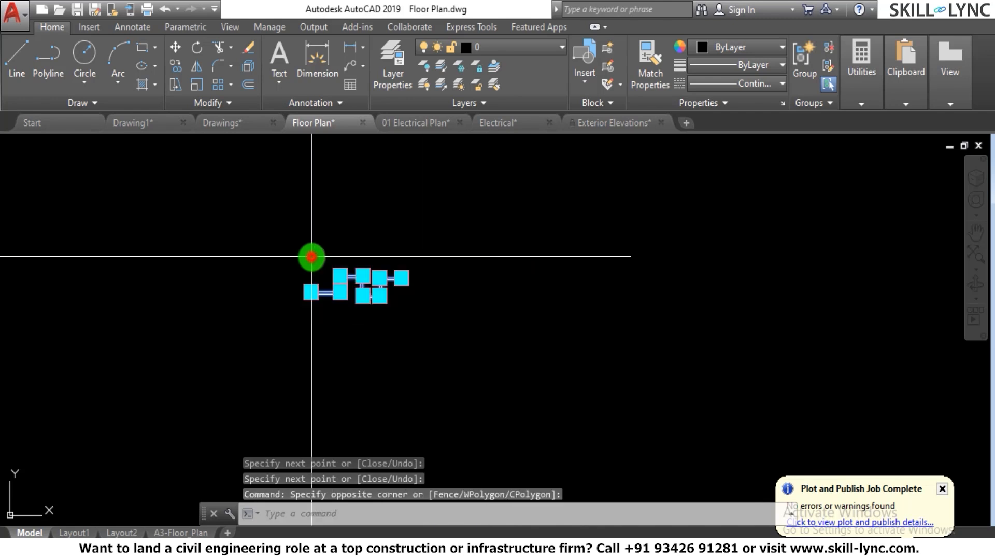
text(e)
key(Return)
Draw another STANDARD-style multiline with six alternating horizontal and vertical segments in the empty drawing area.
text(ml)
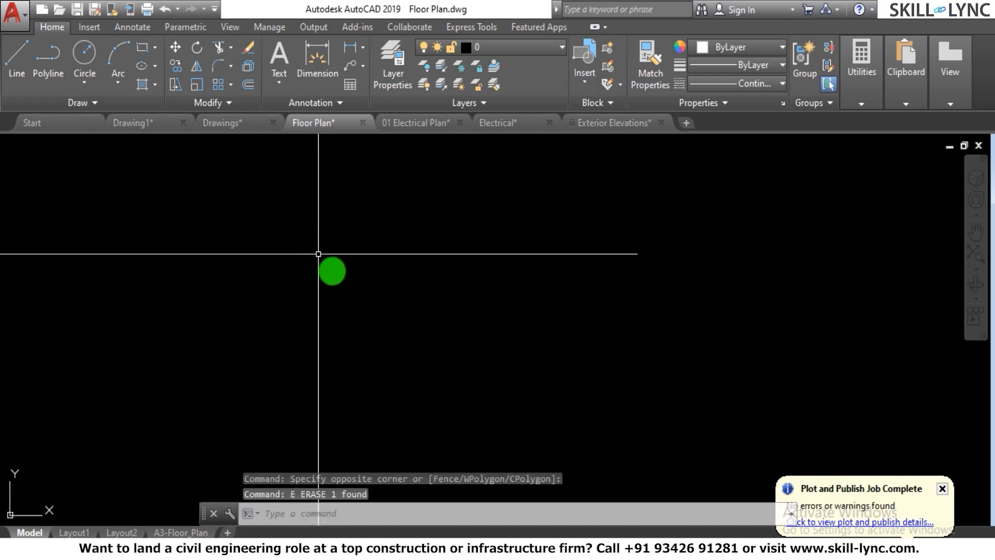
key(Return)
click(273, 300)
click(408, 280)
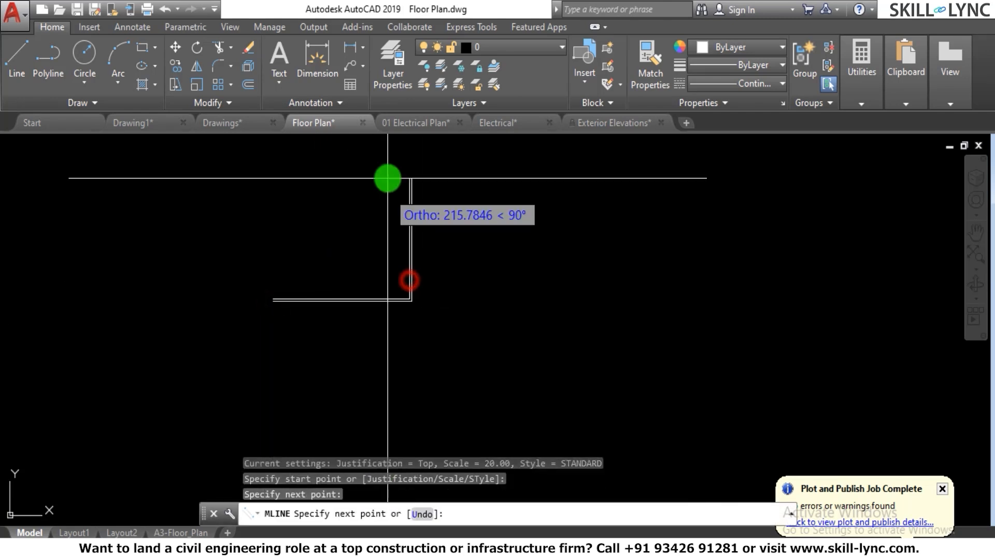
click(387, 178)
click(488, 205)
click(482, 273)
click(574, 275)
click(573, 222)
right_click(573, 221)
click(579, 232)
Delete the six-segment trial multiline.
scroll(466, 268, down, 4)
scroll(549, 269, up, 2)
click(528, 293)
click(311, 179)
key(Delete)
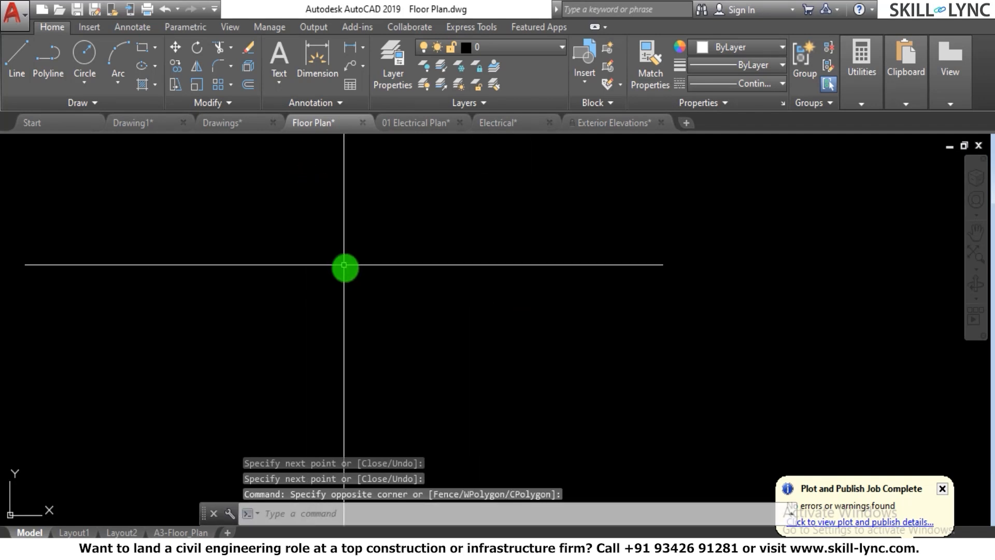
Open the Multiline Style manager with MLSTYLE and move its dialog so it is fully visible.
key(Escape)
key(Escape)
key(Escape)
text(MLSTYLE)
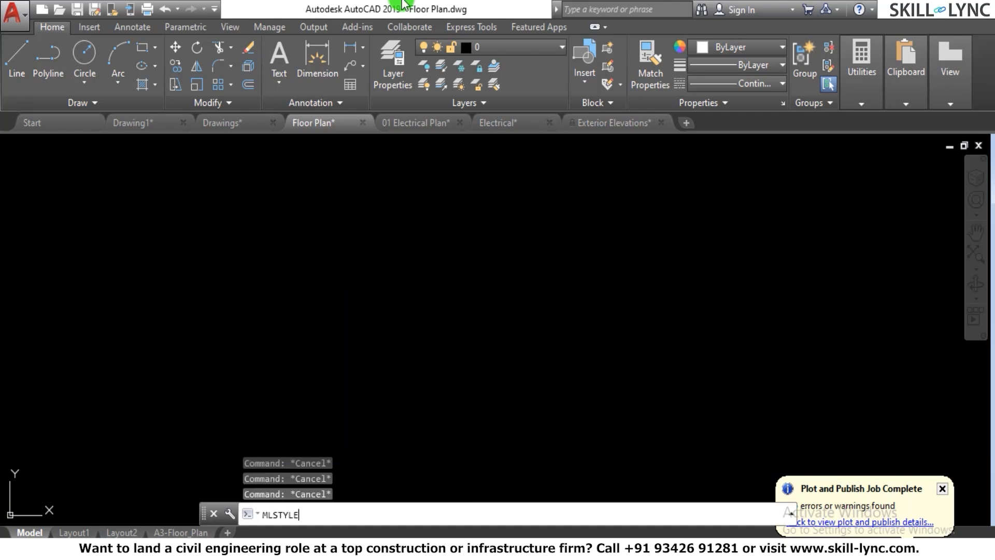
key(Return)
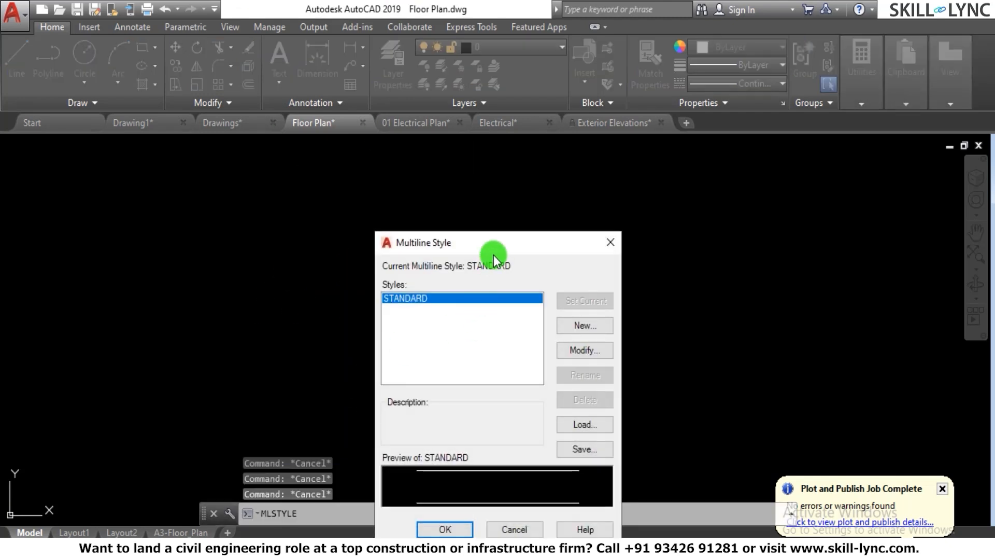
drag(493, 253, 430, 202)
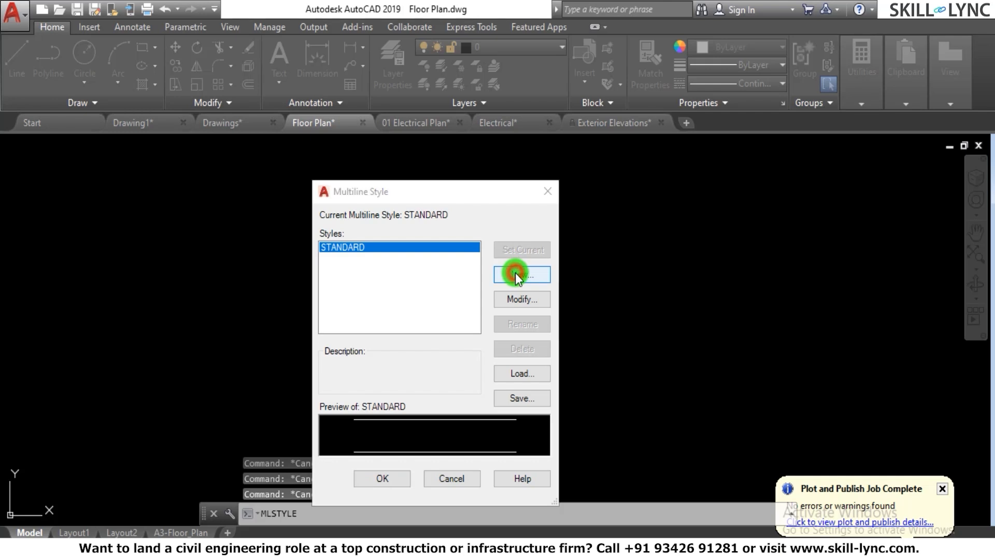
Create a new multiline style named Wall-9 based on STANDARD and continue to its settings.
click(533, 273)
text(w)
key(BackSpace)
text(Wall)
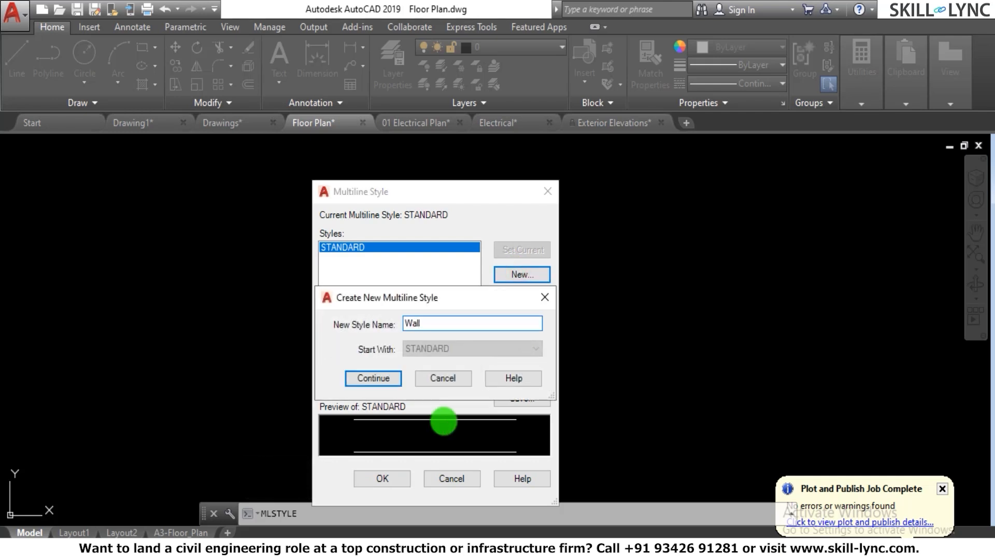
text(-9")
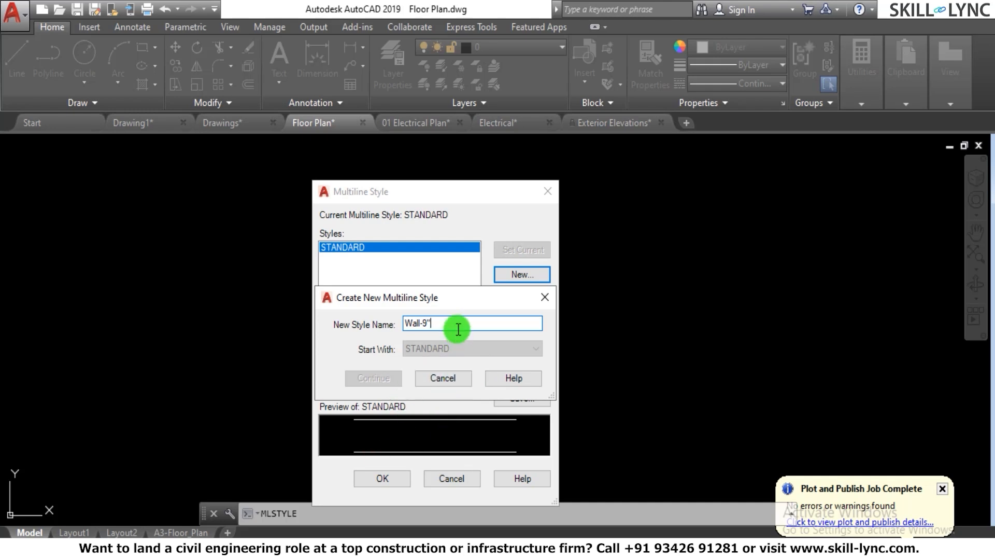
key(BackSpace)
key(BackSpace)
key(BackSpace)
text(-9)
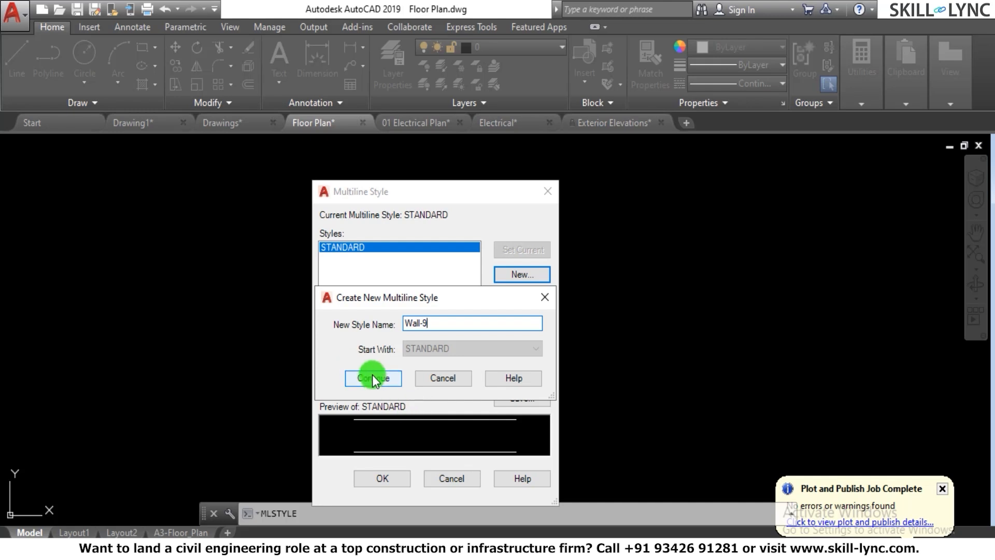
click(372, 377)
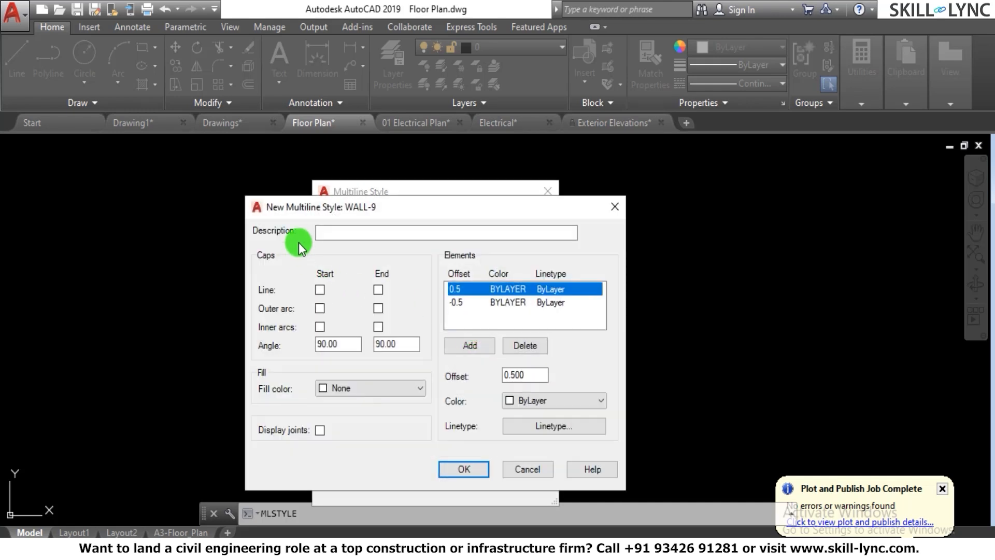
Describe the new style as "Wall 9 Inches" and enable line caps at both the start and the end.
click(334, 234)
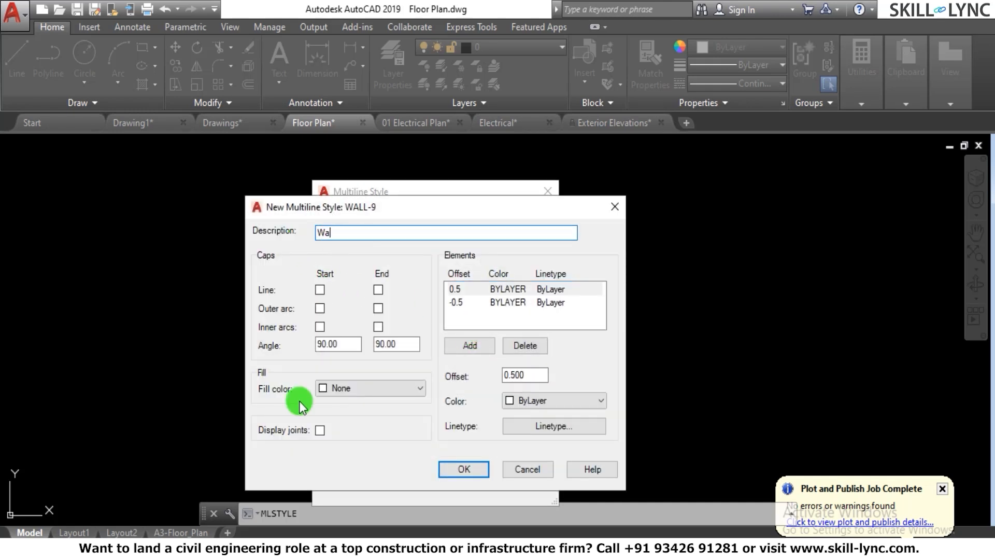
text(Wall 9 Inches)
click(464, 288)
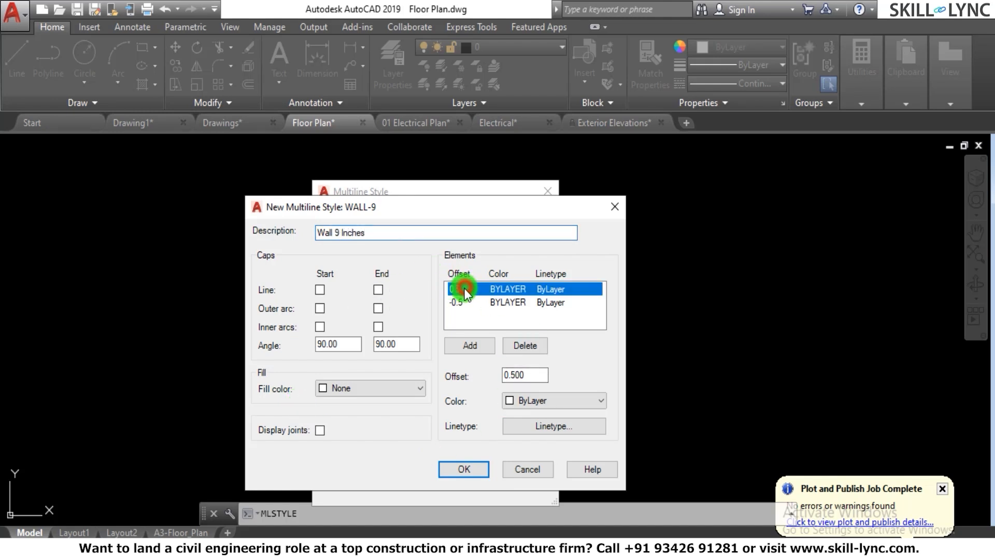
click(319, 290)
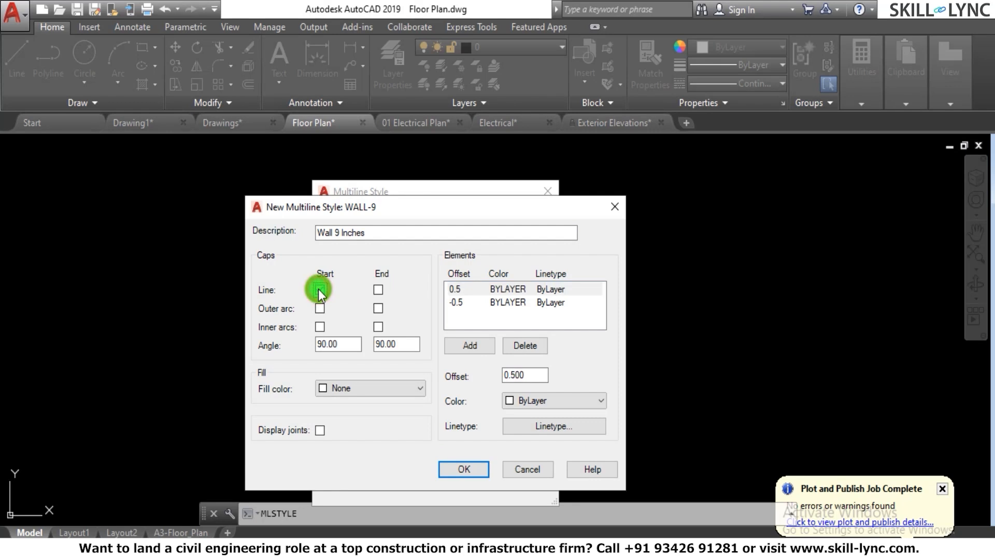
click(377, 290)
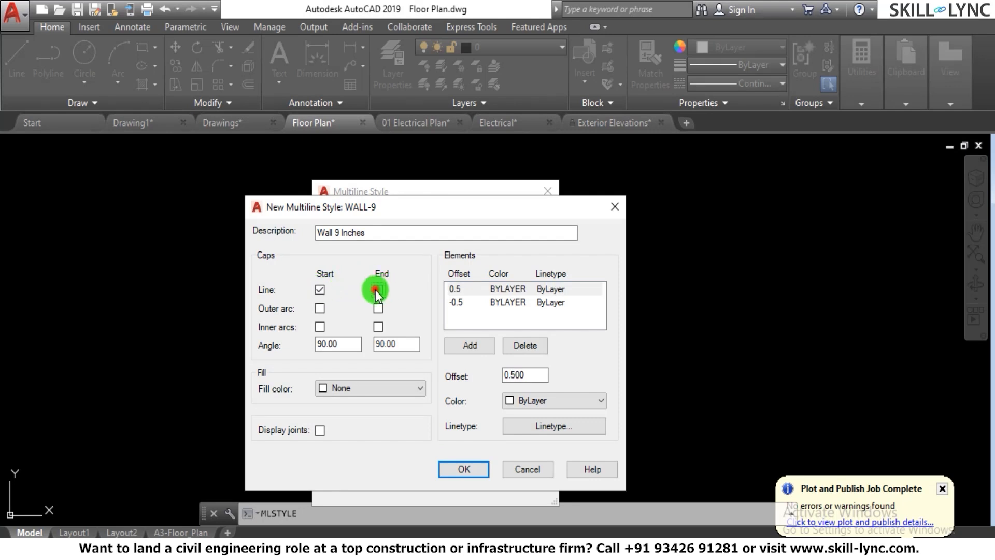
Set the offsets of the two line elements to 4.5 and -4.5.
click(517, 293)
click(454, 306)
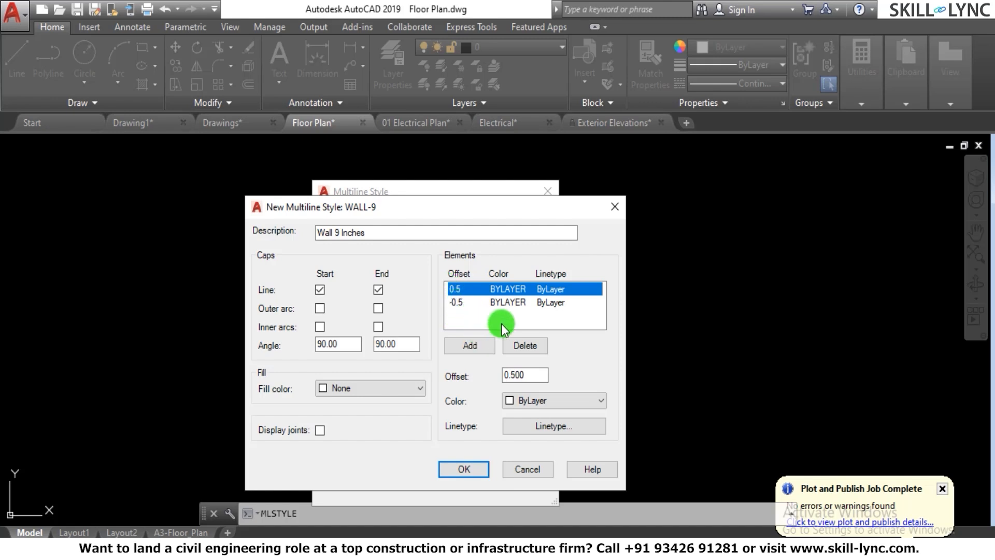
double_click(534, 373)
text(4)
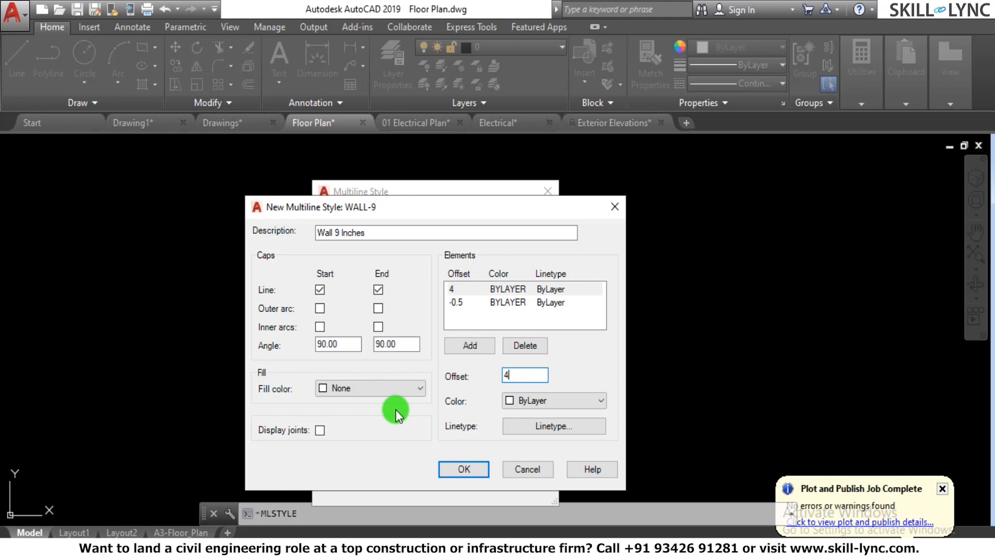
text(.5)
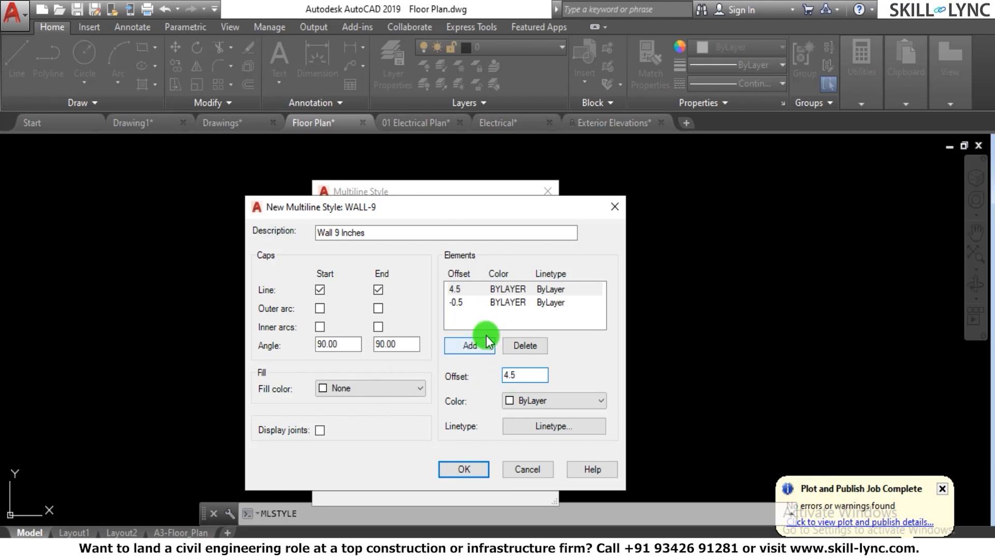
click(457, 302)
double_click(530, 373)
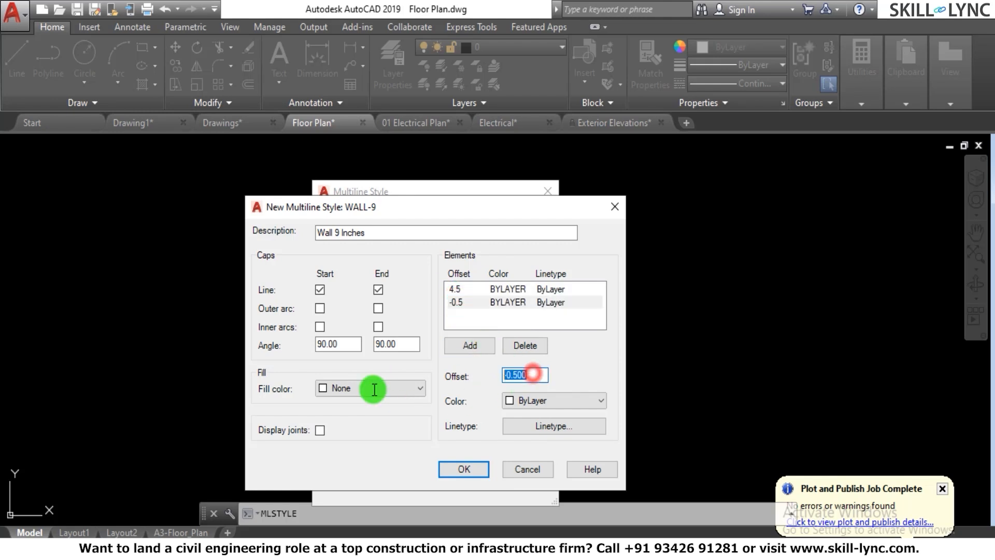
text(-4.5)
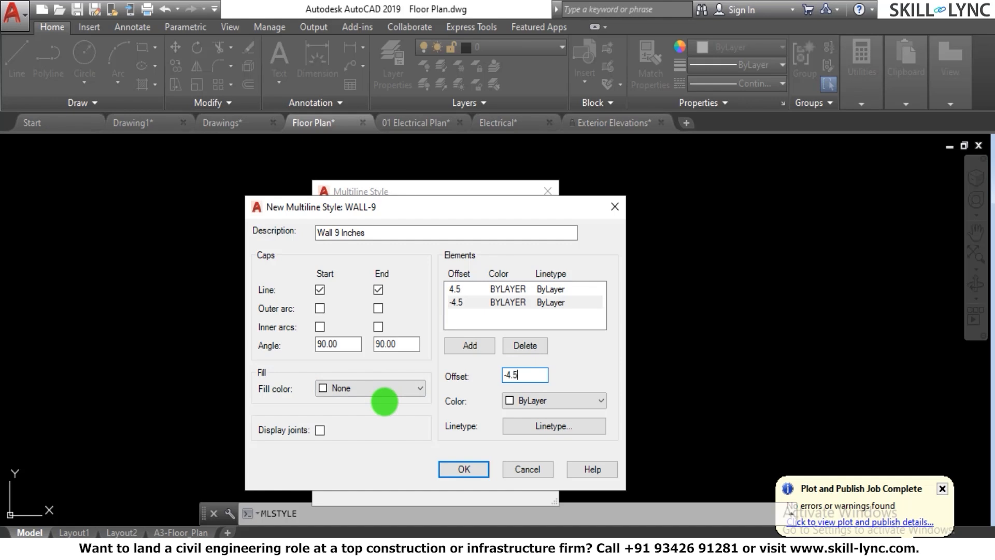
Set the style's fill color to yellow and color both the 4.5 and -4.5 elements red.
click(461, 288)
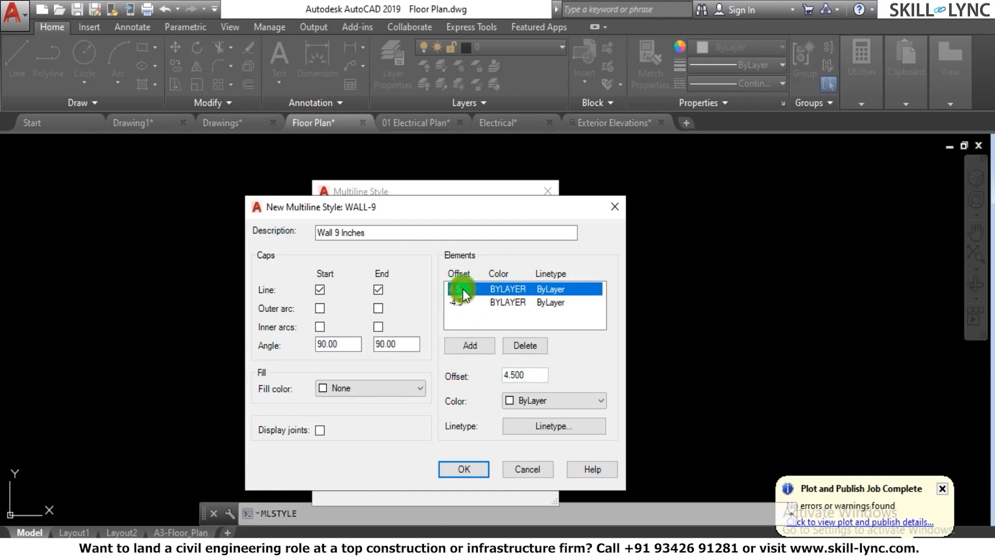
click(356, 390)
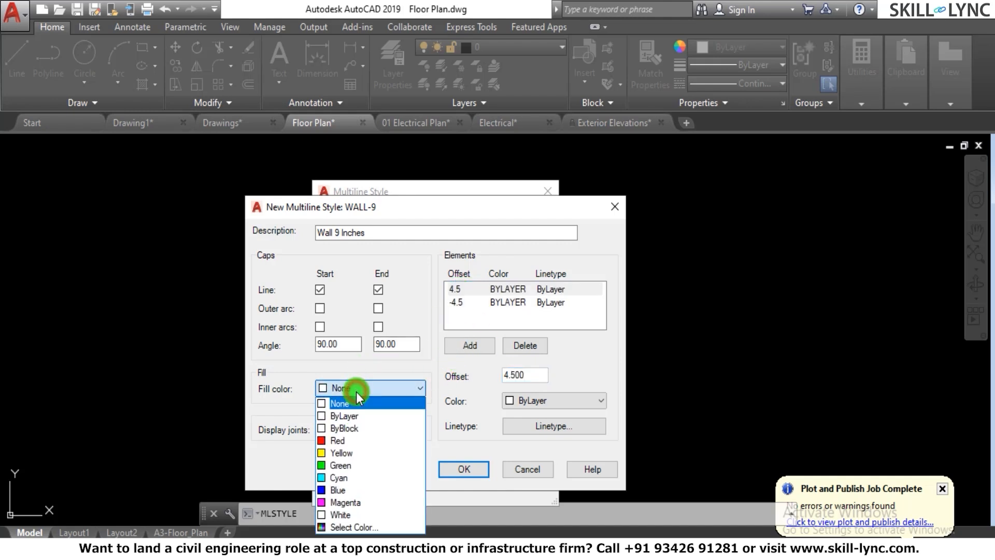
click(352, 454)
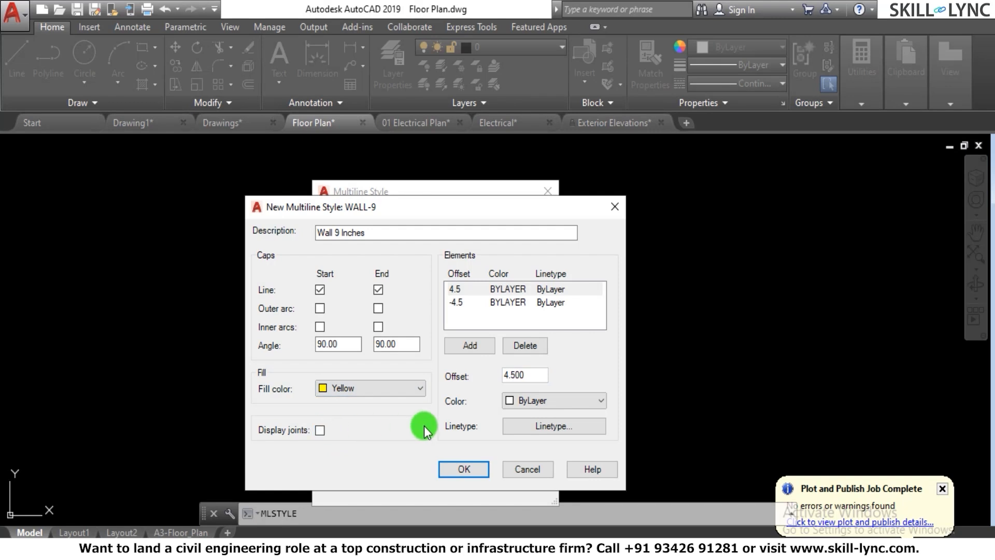
click(545, 402)
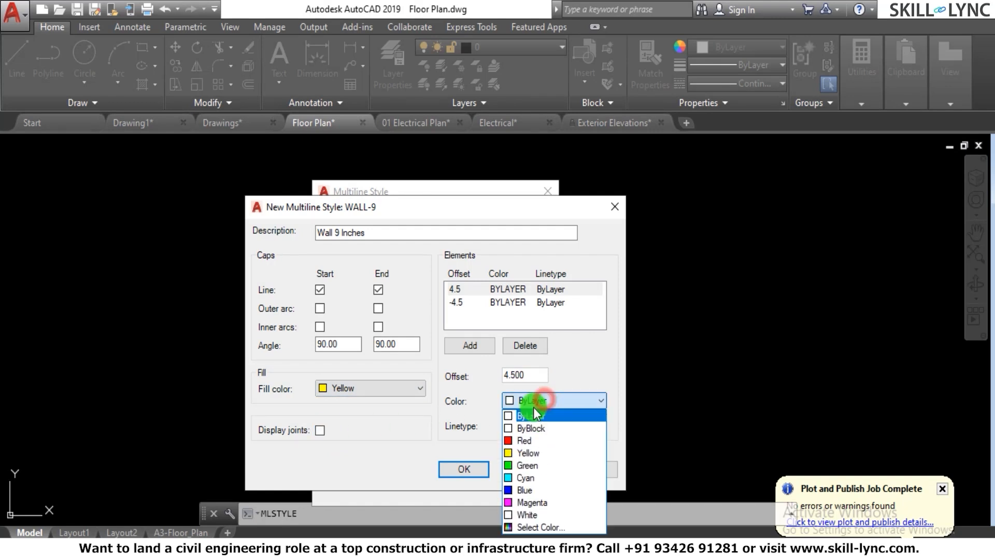
click(522, 440)
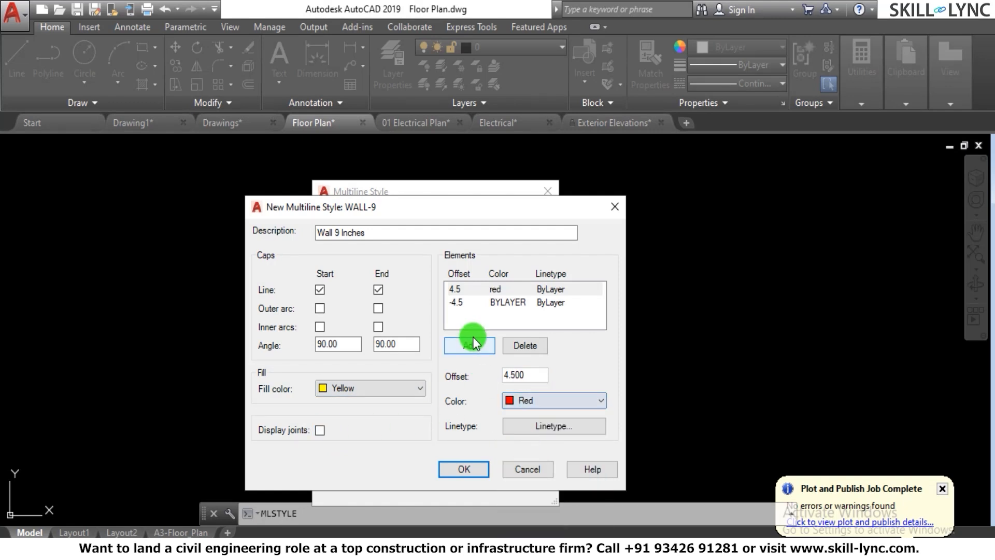
click(457, 306)
click(528, 403)
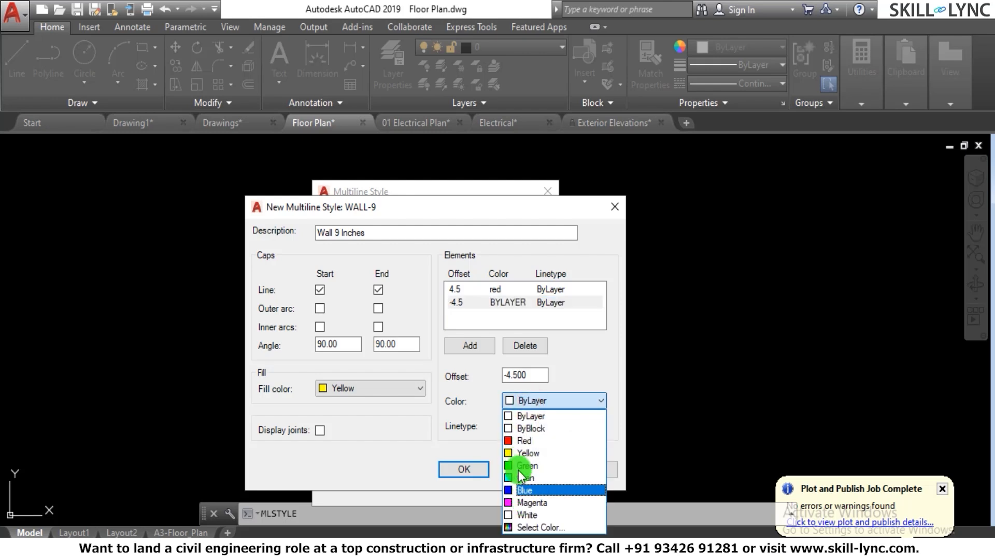
click(522, 442)
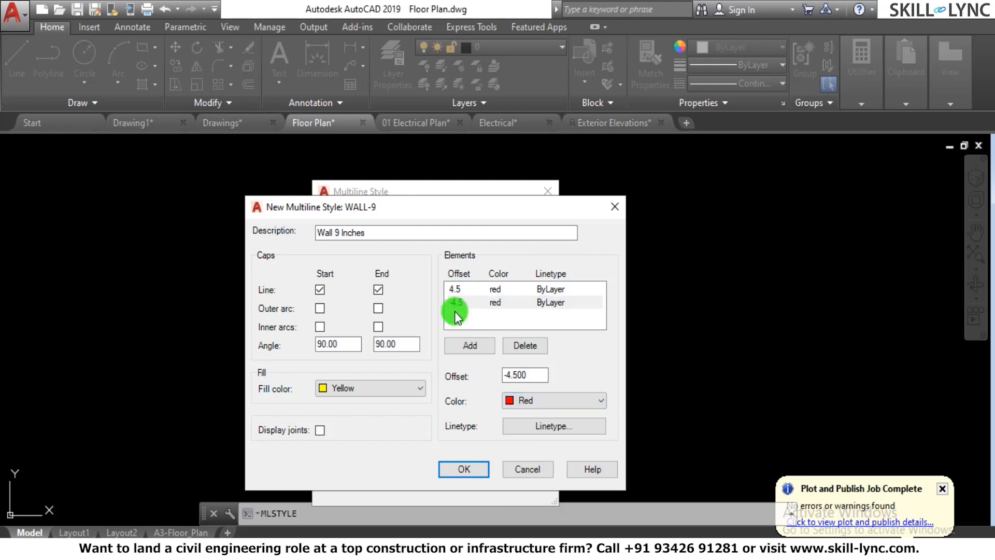
Add a center element at offset 0 and give it the magenta color and the HIDDEN linetype.
click(474, 345)
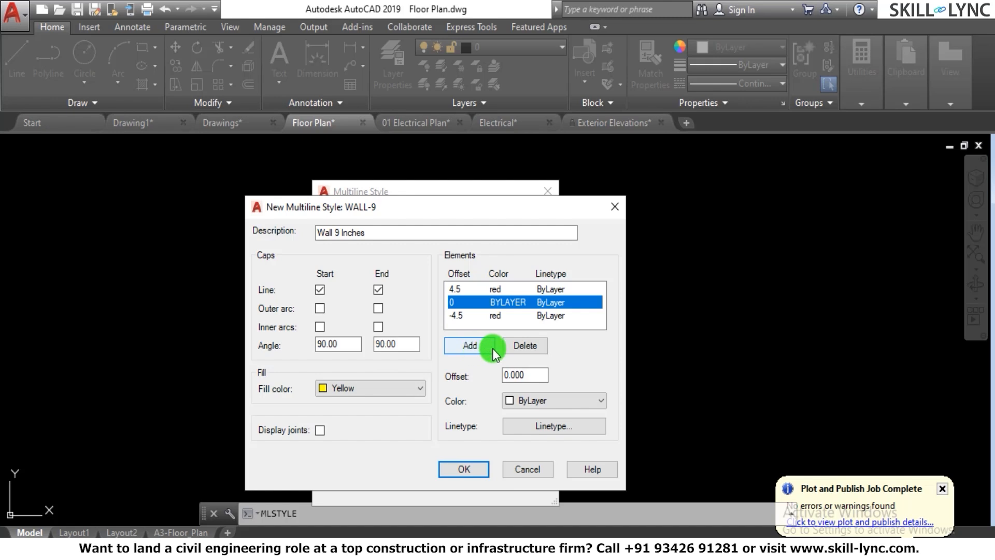
click(546, 407)
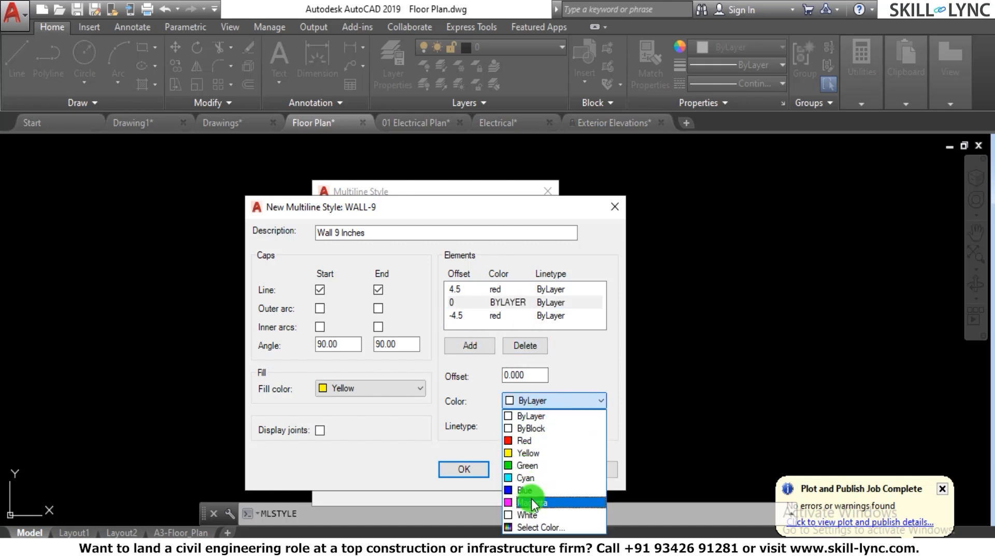
click(531, 501)
click(526, 424)
click(367, 290)
click(399, 371)
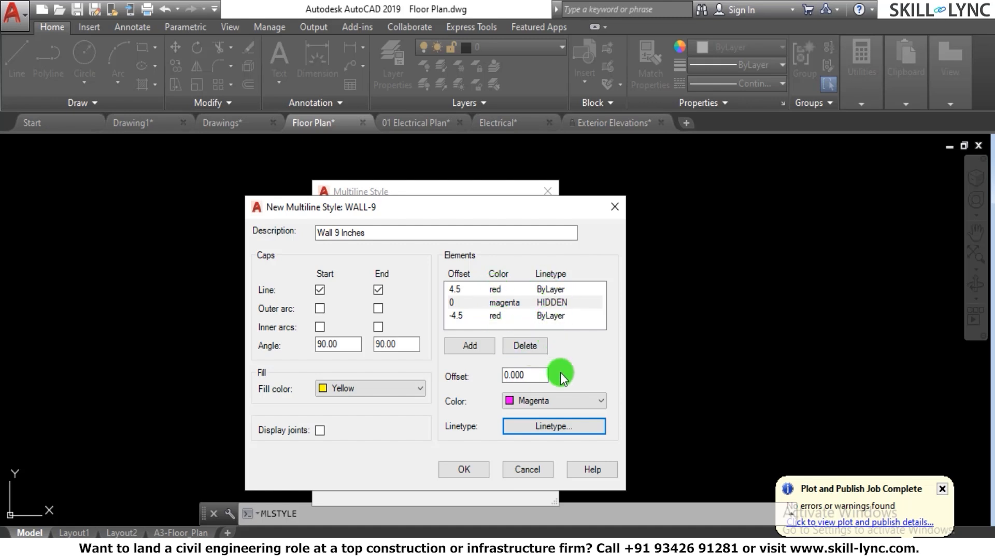
Keep line caps enabled at both start and end, accept the WALL-9 style and close the Multiline Style manager.
click(320, 289)
click(379, 289)
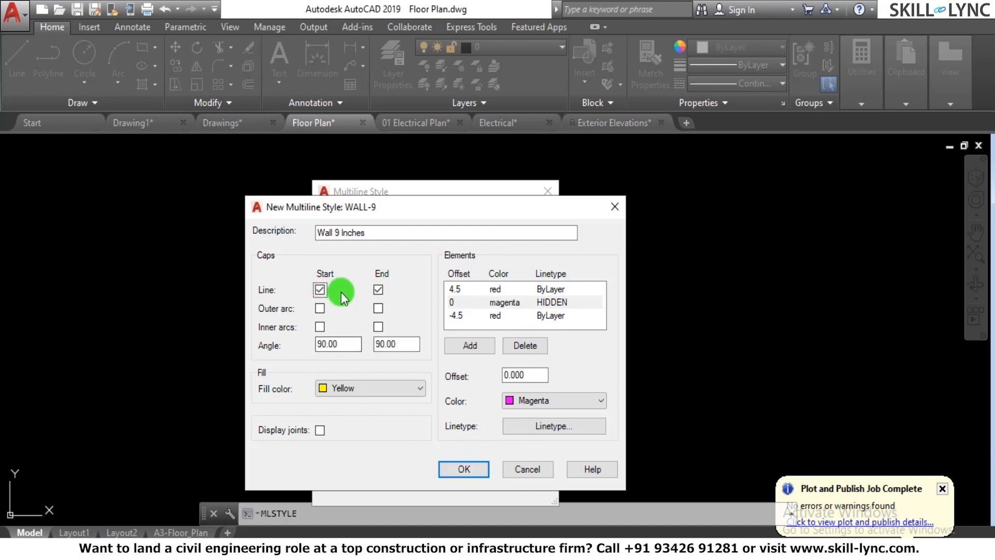
click(465, 469)
click(362, 269)
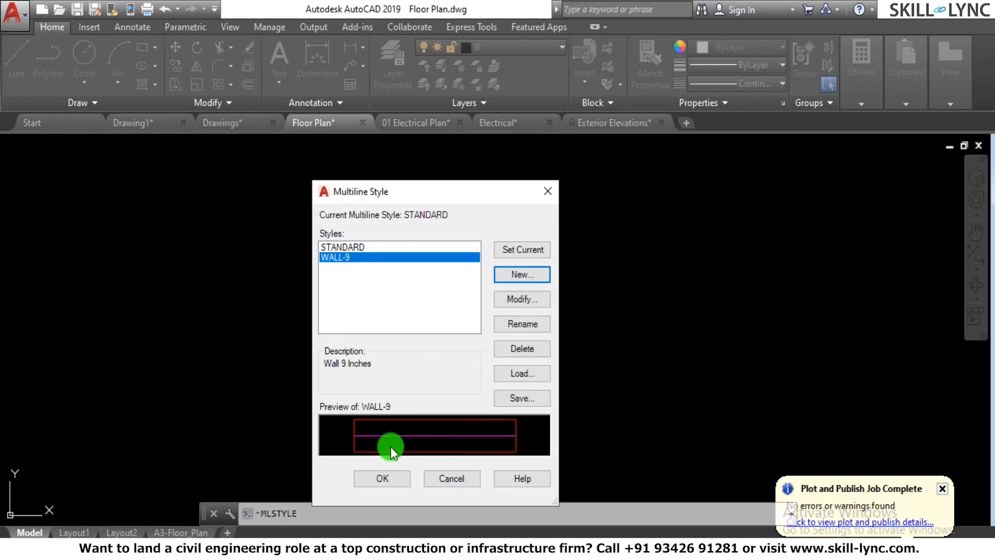
click(382, 478)
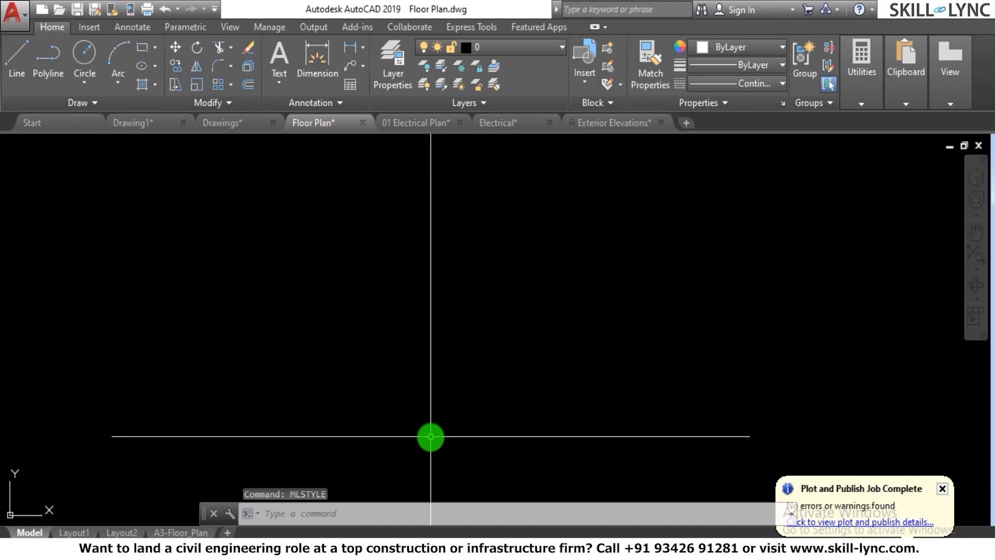
text(ml)
key(Return)
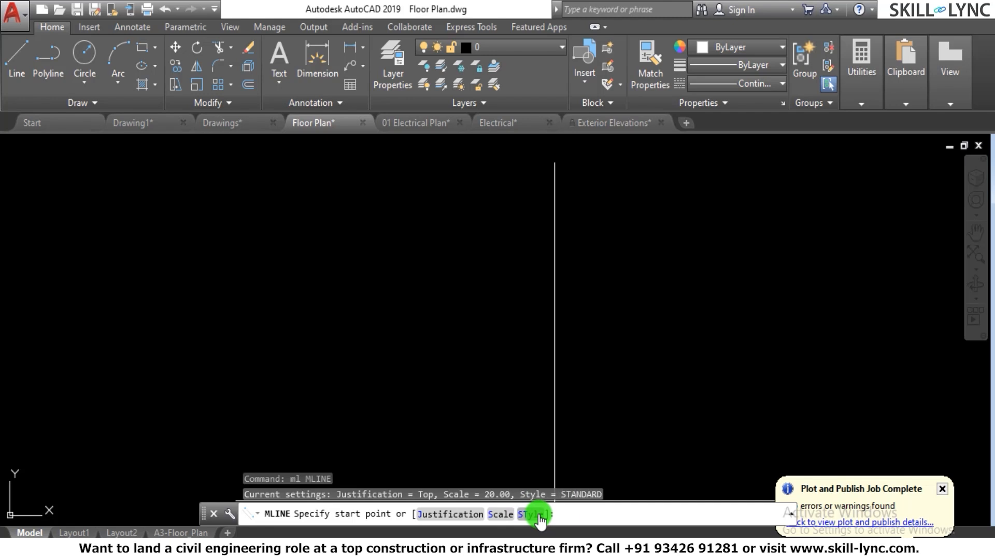
key(Escape)
key(Escape)
key(Escape)
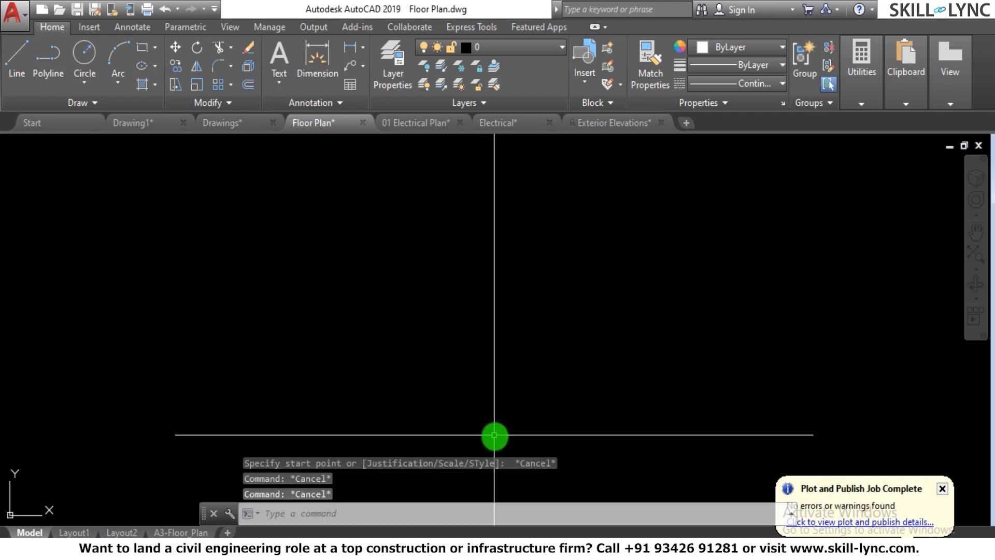
text(ml)
key(Return)
key(Escape)
Make WALL-9 the current multiline style using MLSTYLE and accept the change.
text(ml)
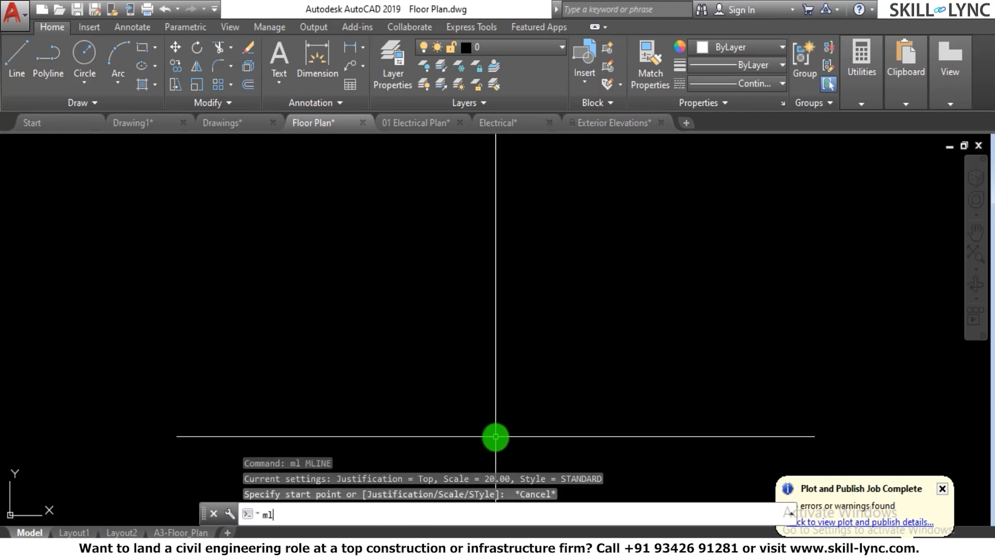
text(style)
key(Return)
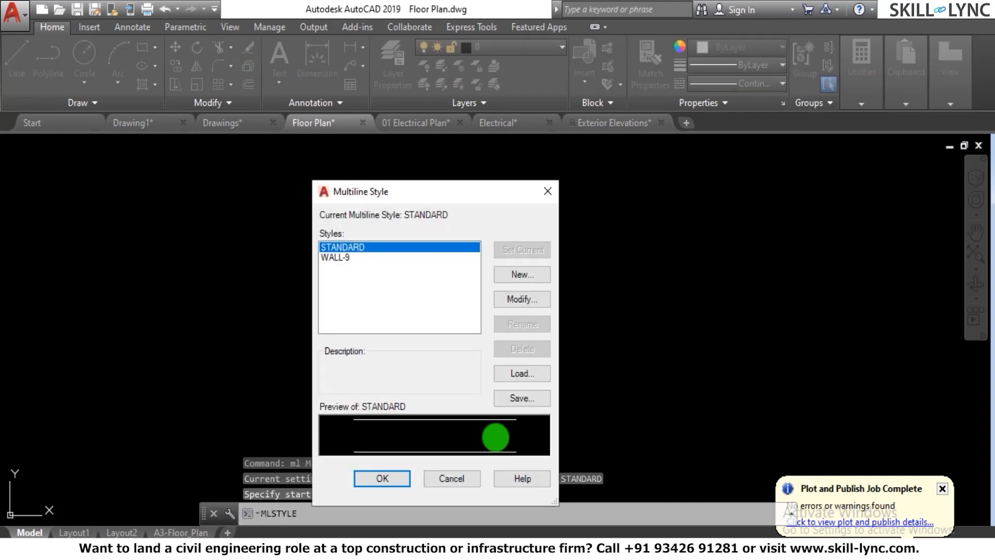
click(344, 259)
click(510, 251)
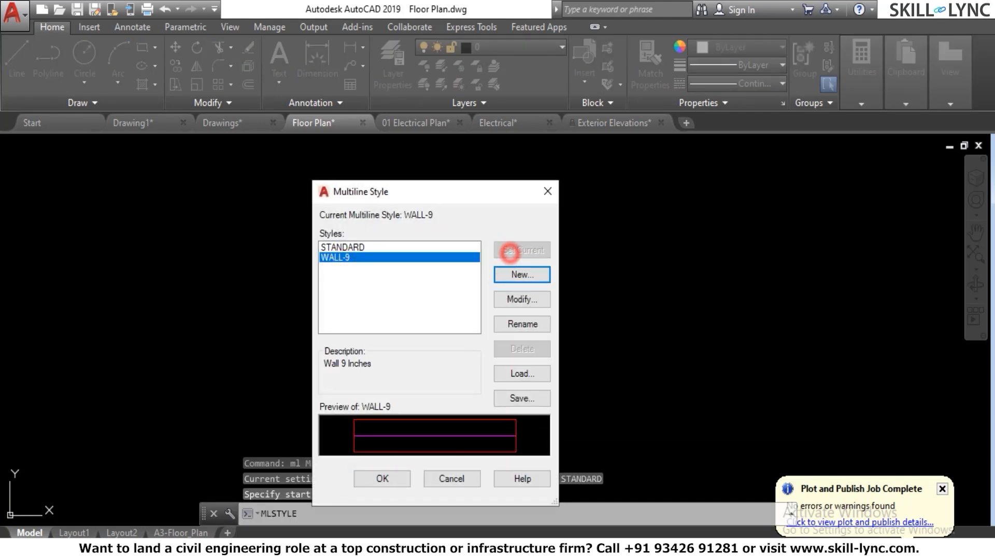
click(383, 477)
key(Escape)
key(Escape)
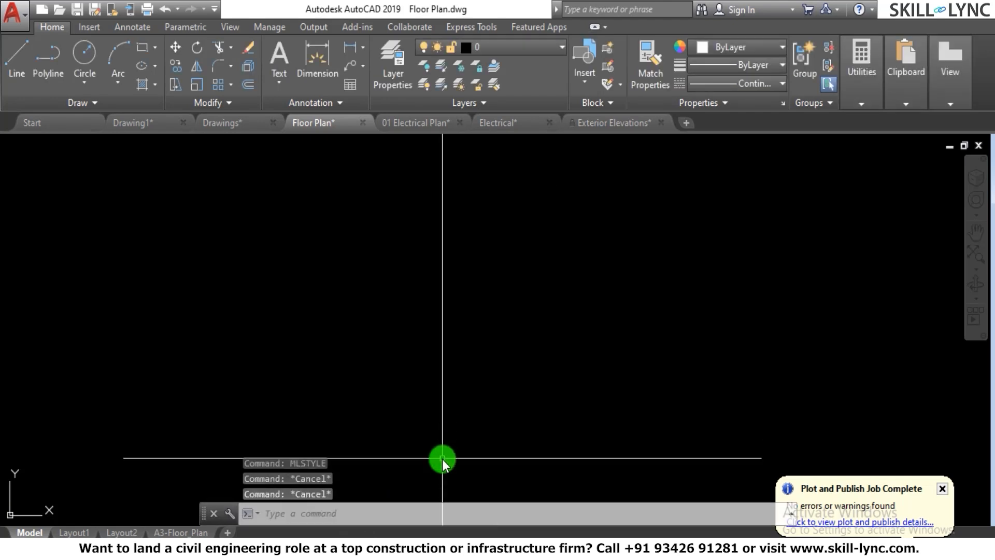
Draw an open trial wall of seven orthogonal segments in empty space with MLINE, using the WALL-9 style.
text(ml)
key(Return)
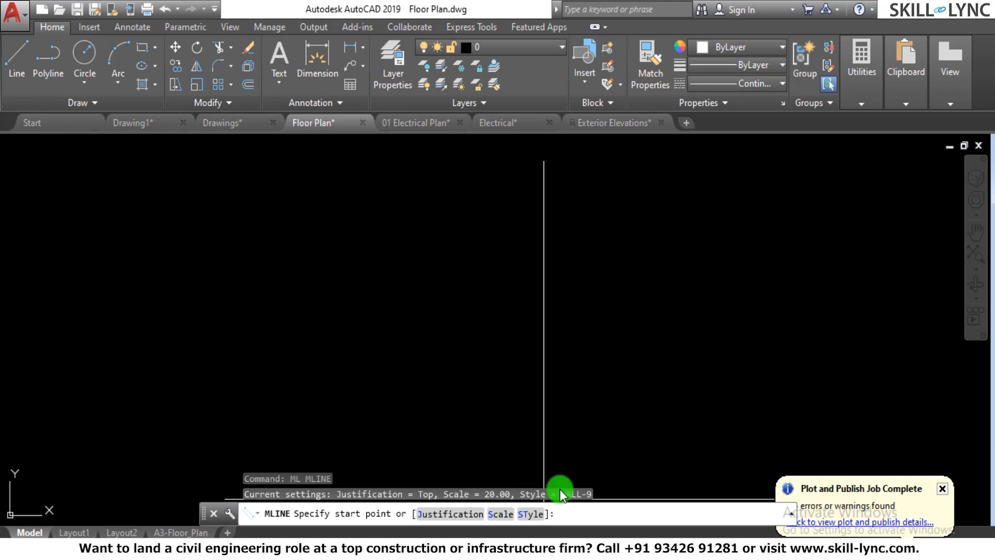
click(353, 338)
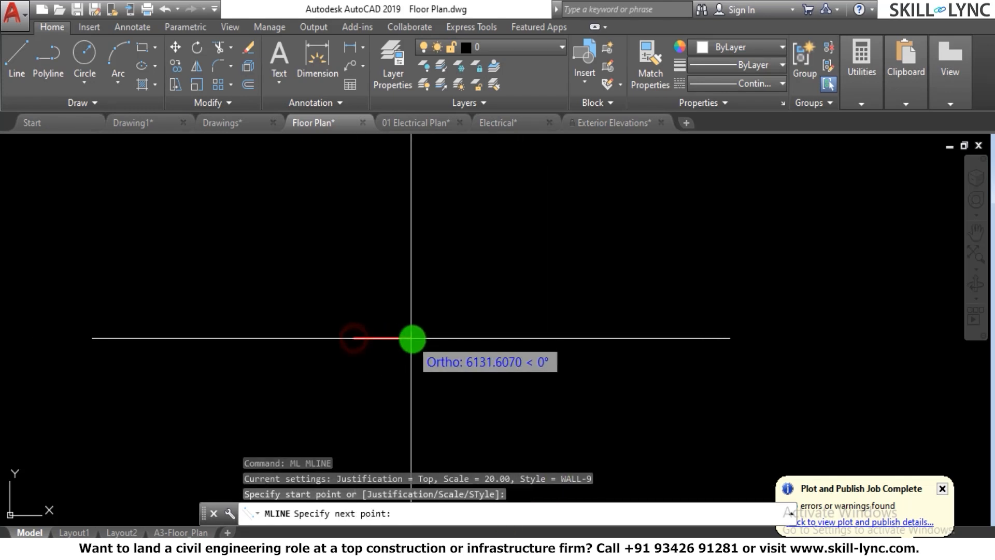
scroll(314, 343, up, 10)
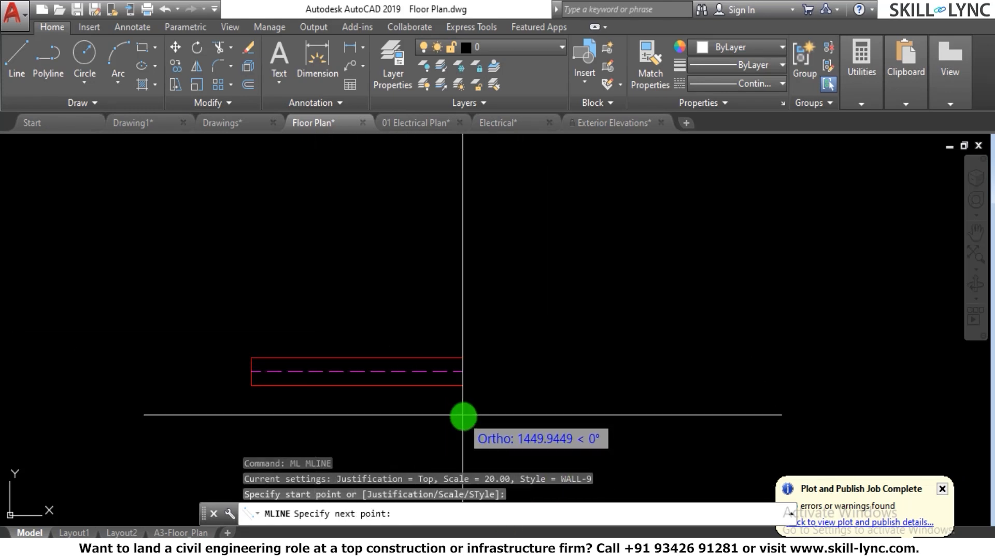
click(498, 373)
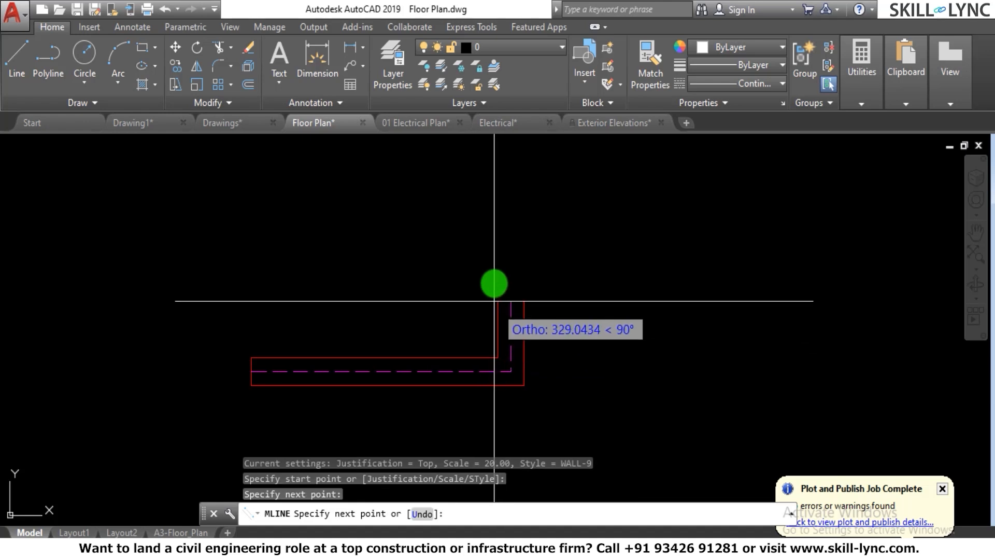
click(511, 261)
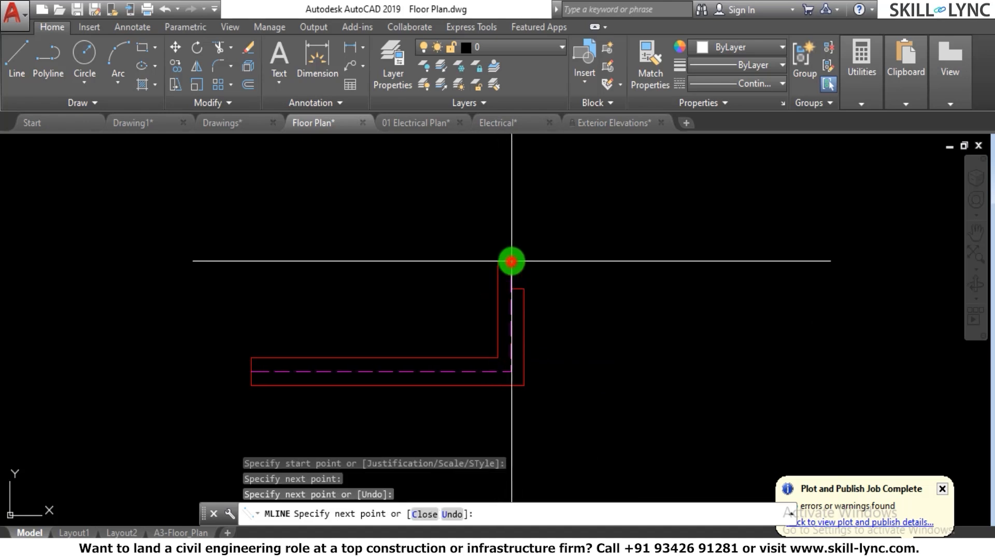
click(677, 253)
scroll(677, 261, down, 6)
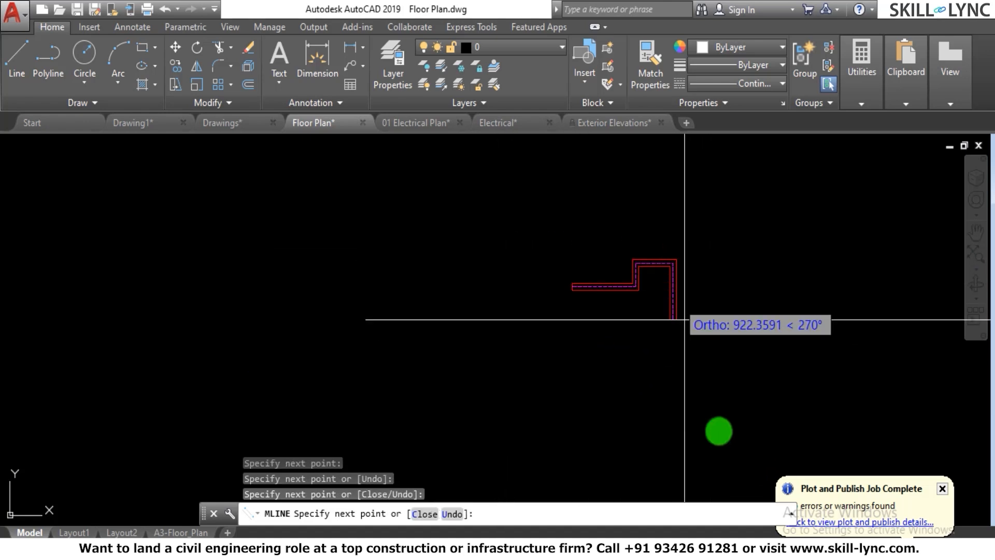
click(715, 453)
click(442, 469)
click(434, 327)
click(315, 340)
right_click(334, 305)
click(362, 309)
scroll(644, 345, up, 4)
scroll(577, 298, down, 4)
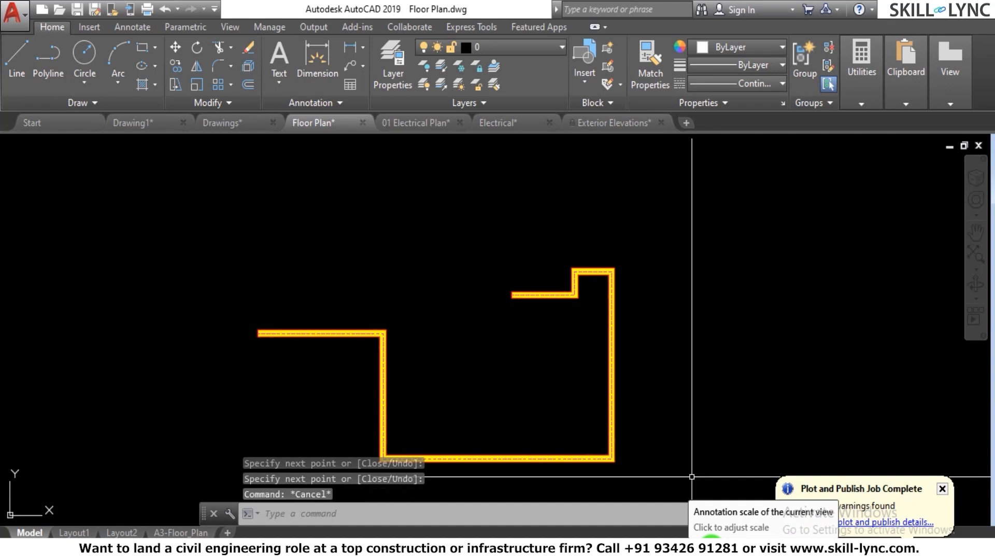
text(ML)
key(Return)
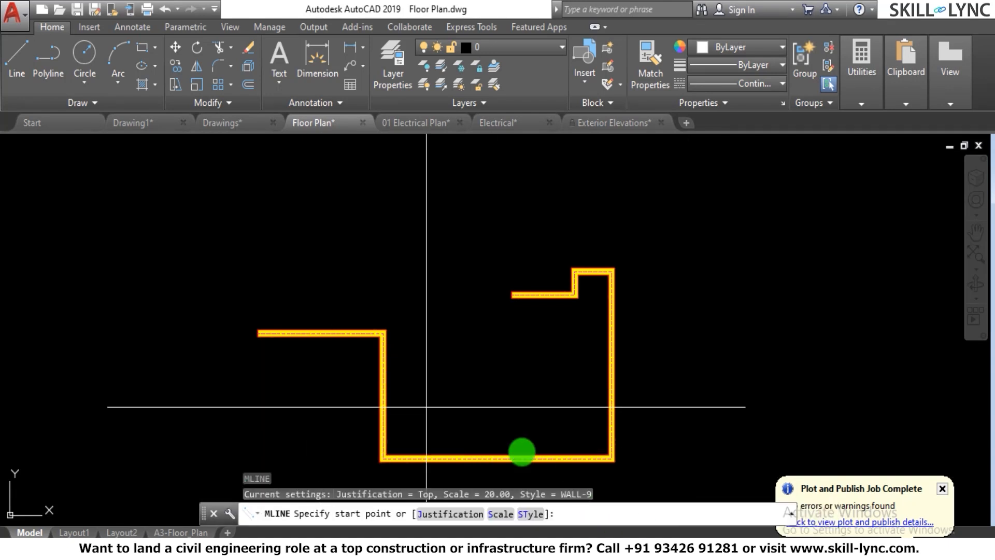
click(508, 515)
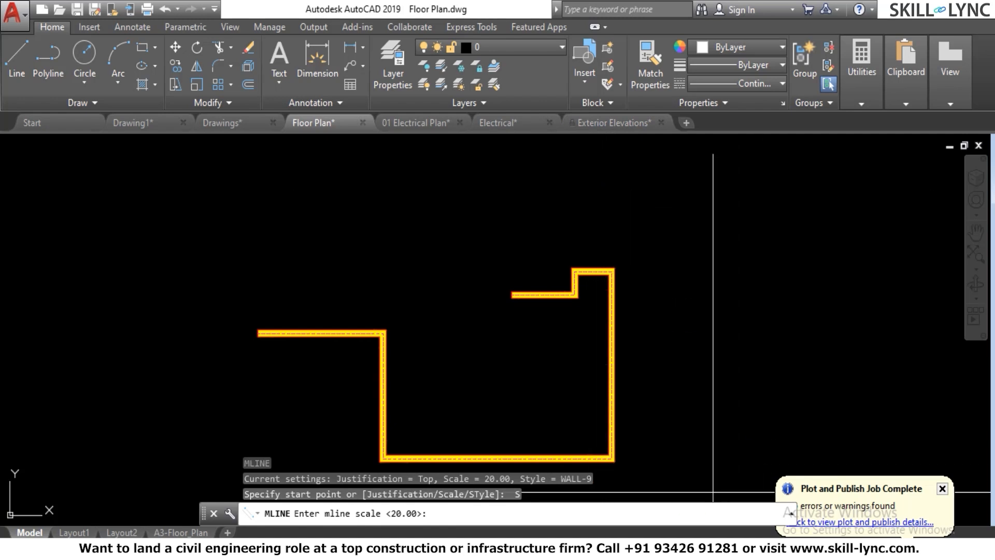
key(Escape)
key(Escape)
key(Escape)
Measure the wall thickness at the open left end of the trial wall with DIST.
scroll(82, 300, up, 6)
scroll(166, 304, down, 2)
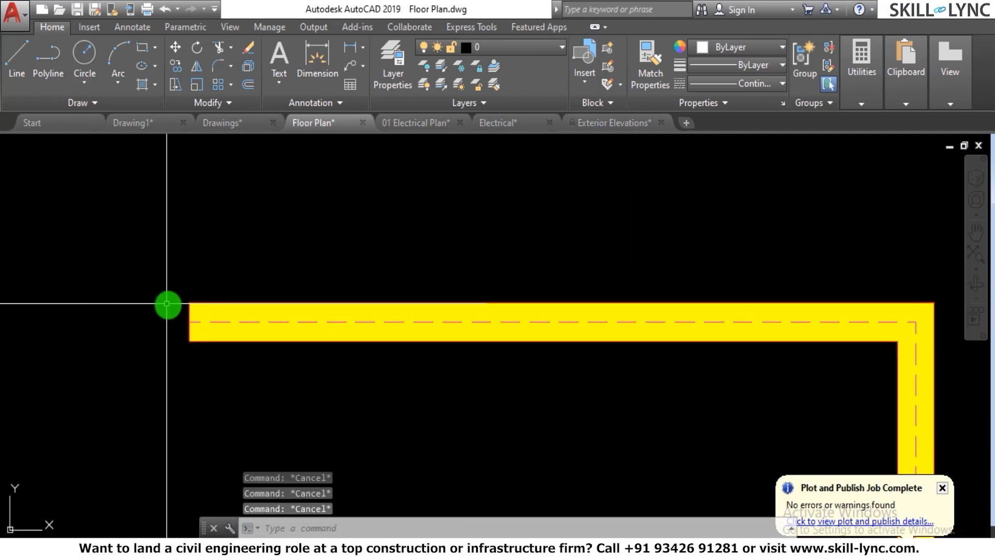
text(di)
key(Return)
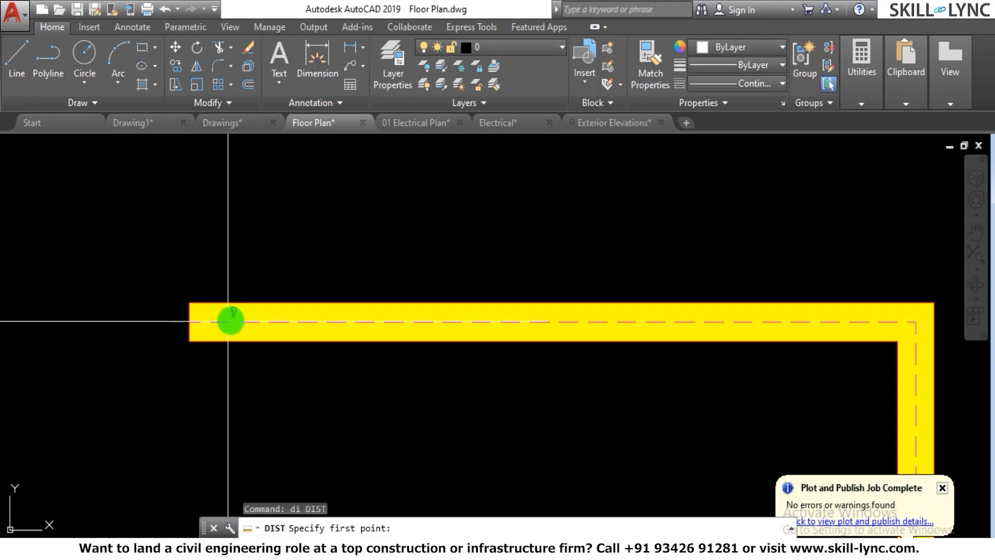
click(189, 344)
click(188, 304)
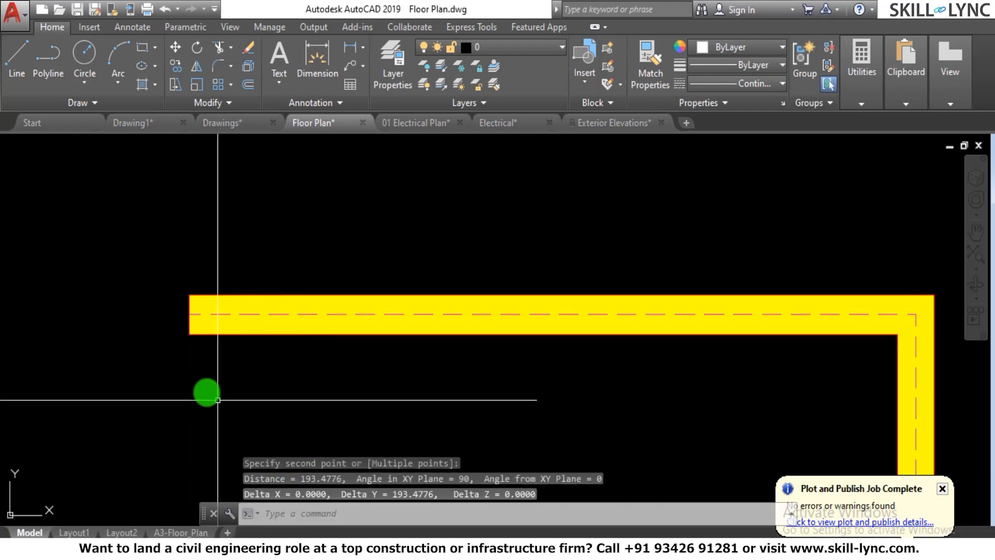
Examine the size of the trial wall against the floor plan and the other drawings in model space.
scroll(206, 324, down, 4)
scroll(244, 318, down, 2)
scroll(252, 317, up, 4)
scroll(252, 311, down, 4)
scroll(253, 310, up, 3)
scroll(254, 312, down, 3)
scroll(290, 337, down, 3)
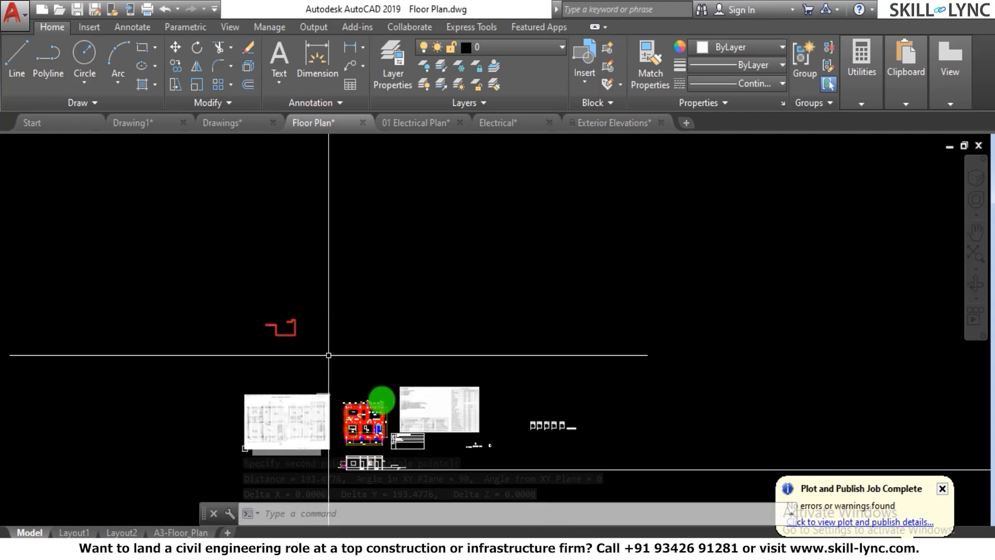
scroll(259, 324, up, 8)
scroll(298, 383, up, 6)
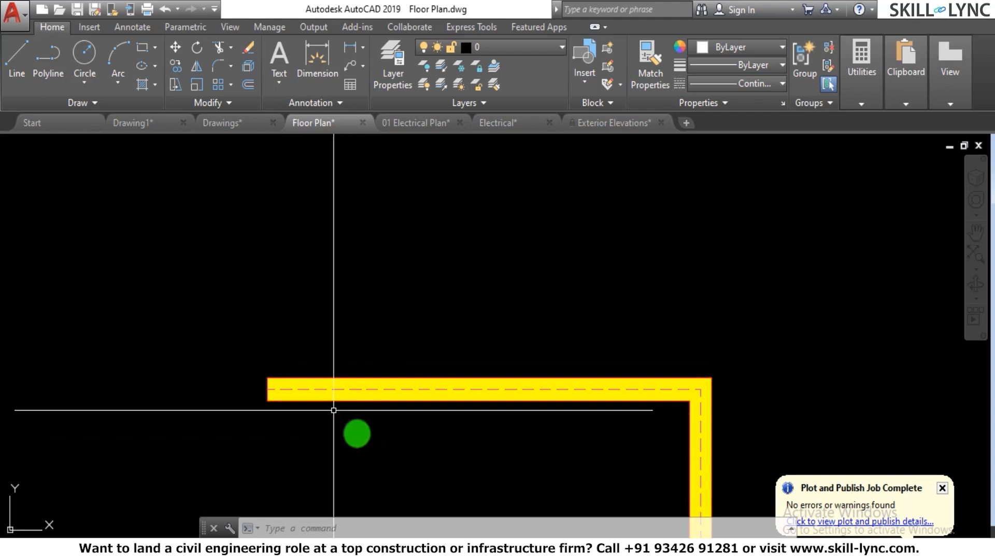
text(mls)
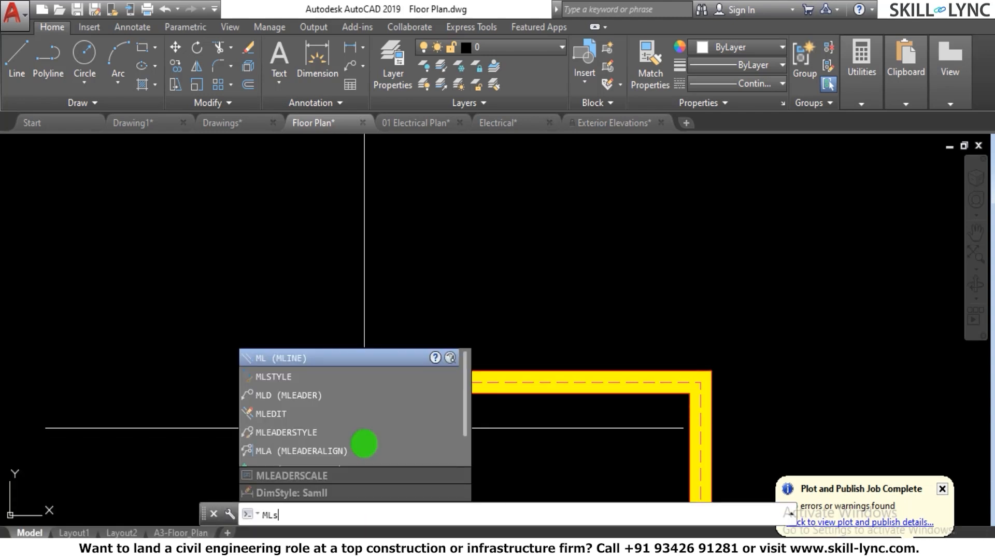
text(cale)
key(Return)
key(Escape)
key(Escape)
key(Escape)
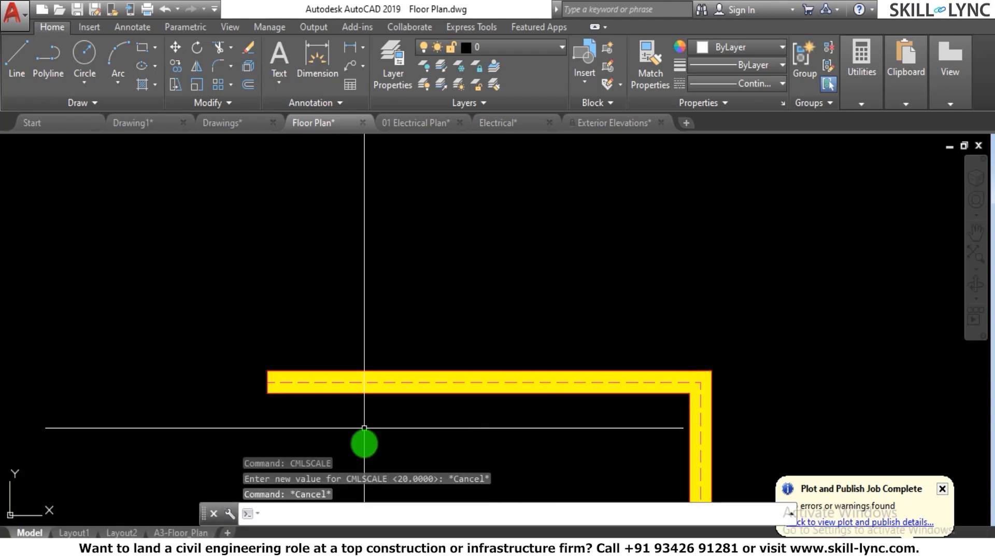
Start a multiline in the WALL-9 style and set its scale to 25.4.
text(ml)
key(Return)
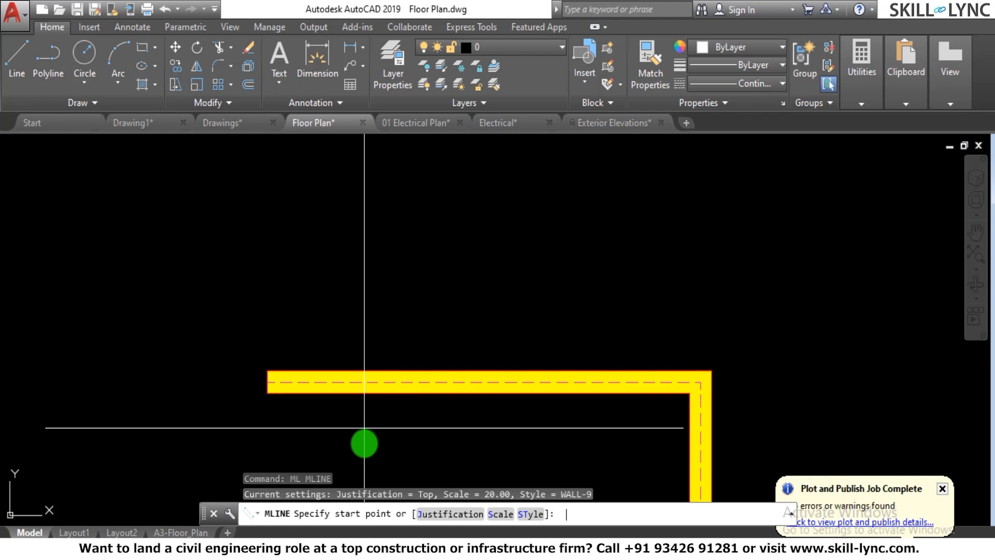
key(Return)
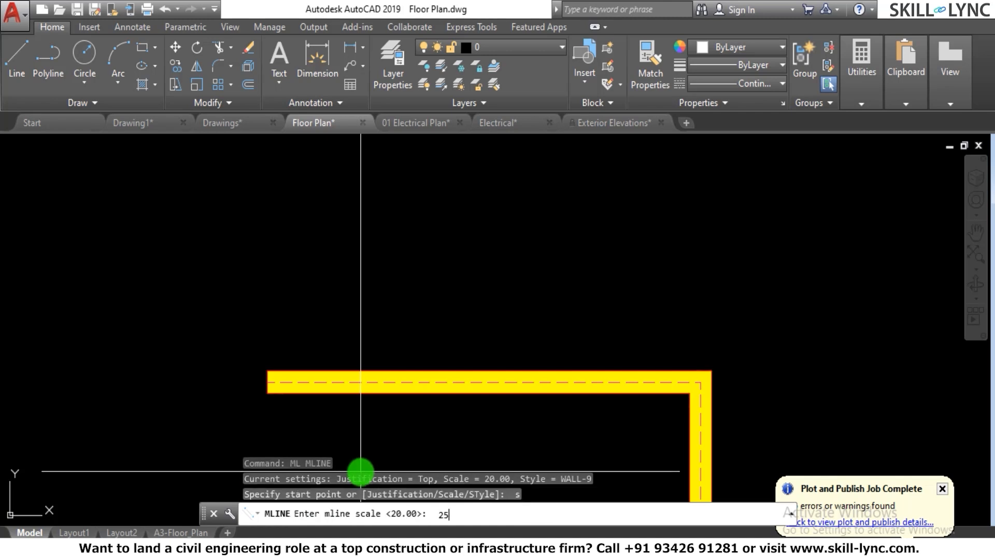
key(Return)
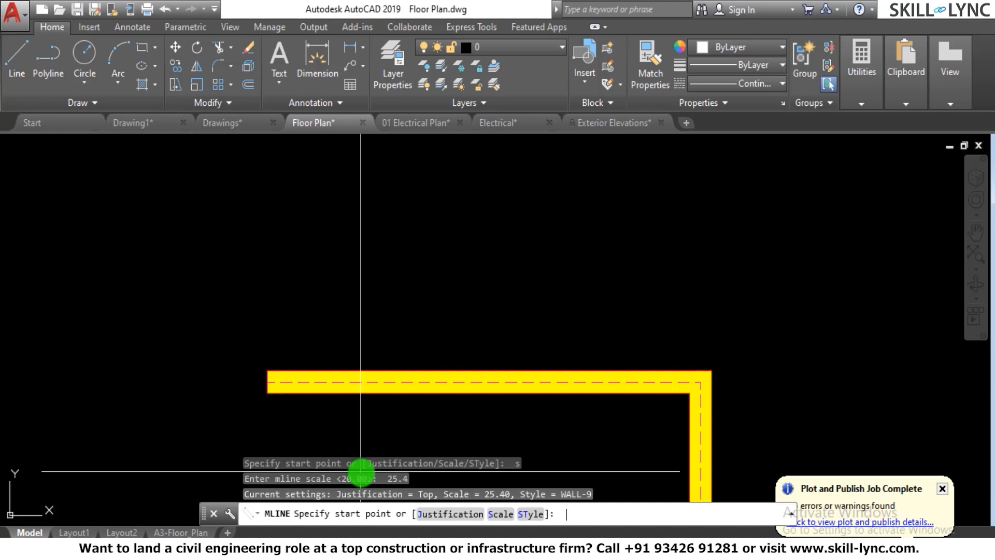
Draw a stepped trial wall of seven orthogonal segments in the empty space above the first trial wall.
scroll(338, 327, down, 3)
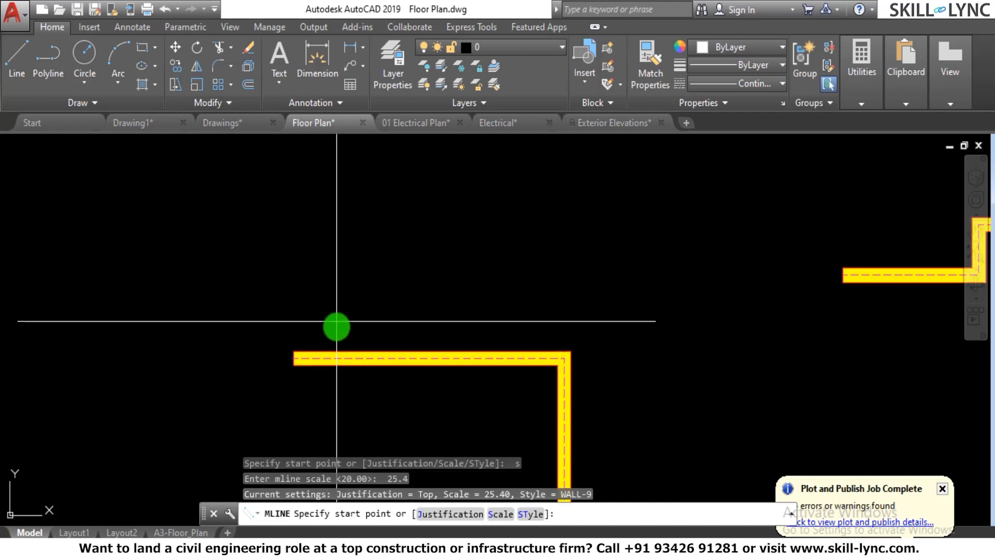
click(204, 228)
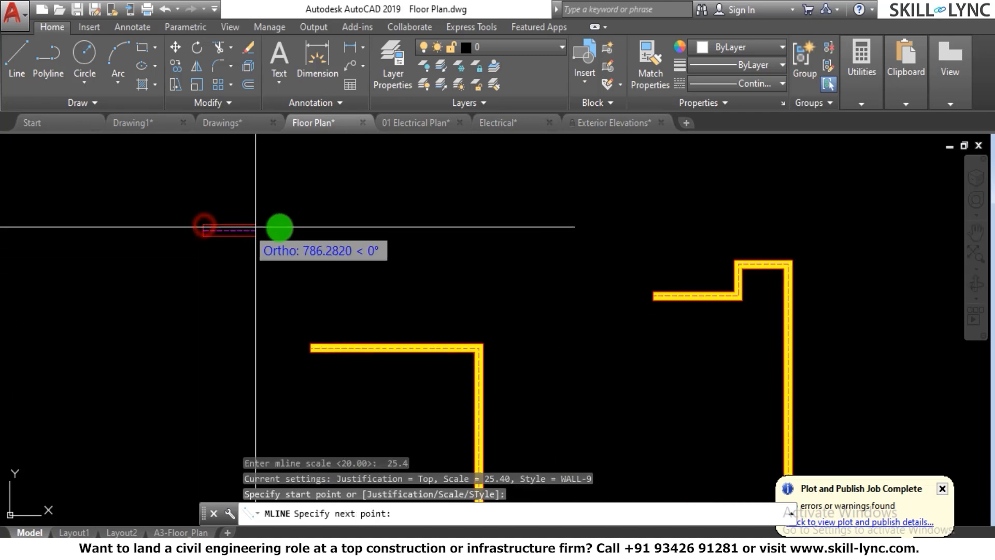
click(436, 228)
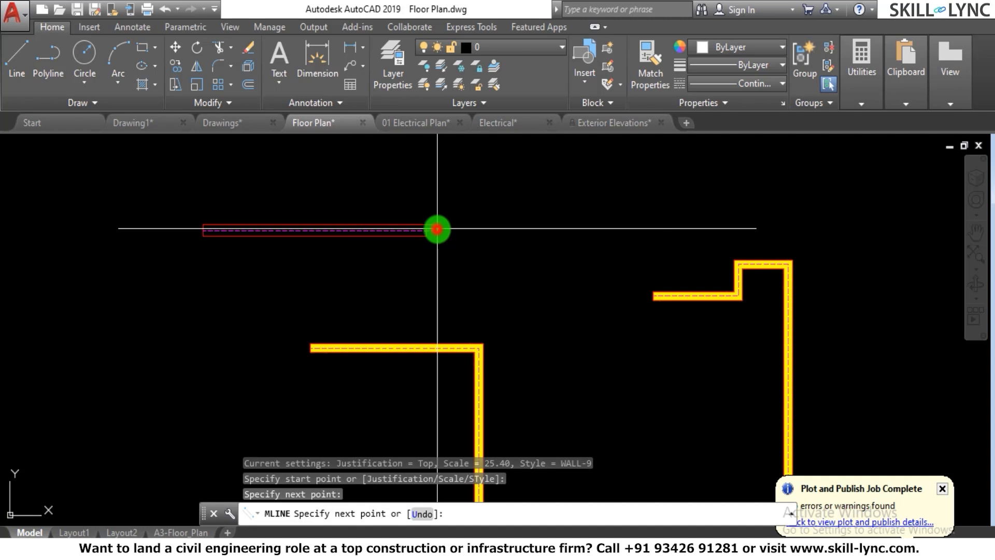
click(430, 155)
click(563, 158)
click(563, 259)
click(663, 259)
click(662, 184)
right_click(761, 184)
click(800, 195)
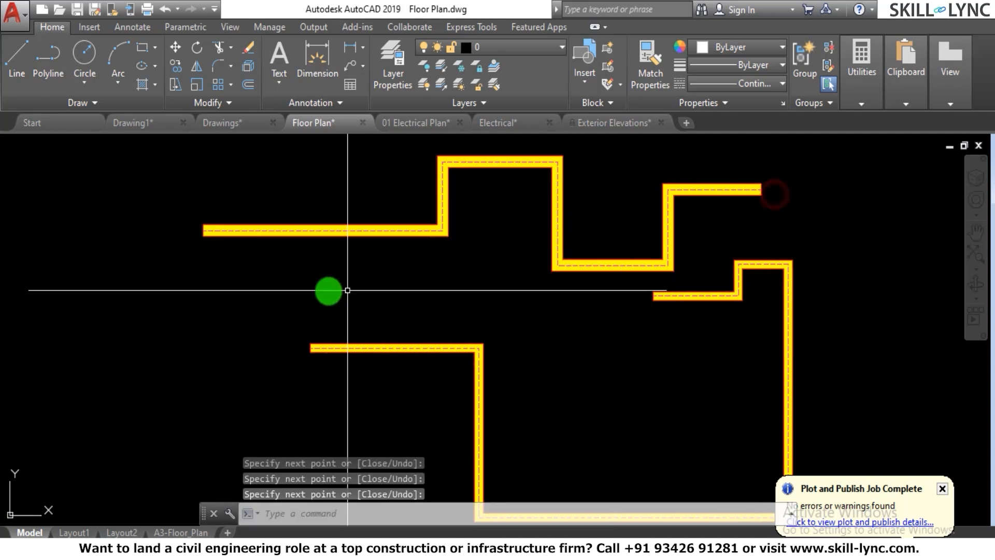
Measure the thickness of the upper stepped wall at its left end with DIST.
scroll(228, 224, up, 2)
scroll(205, 221, up, 3)
text(di)
key(Return)
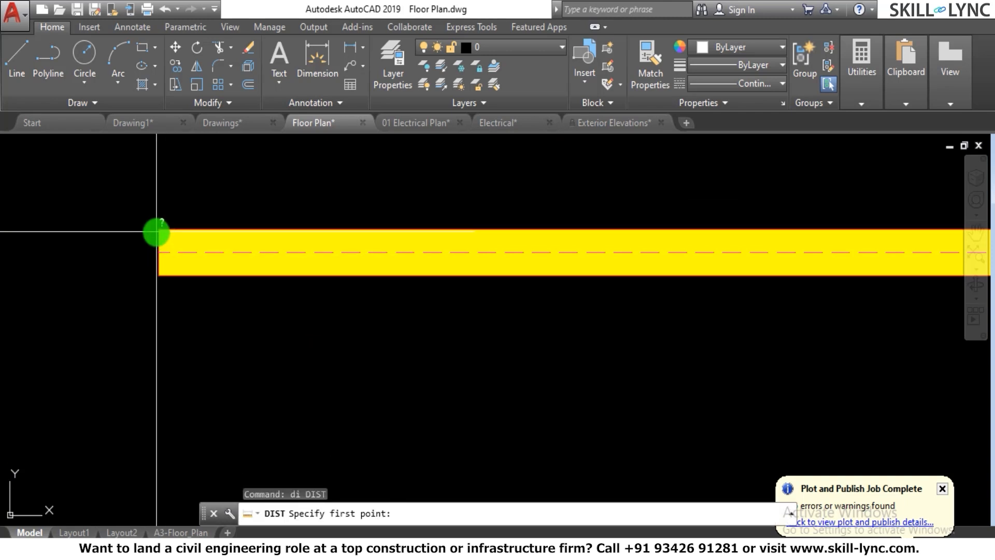
click(156, 229)
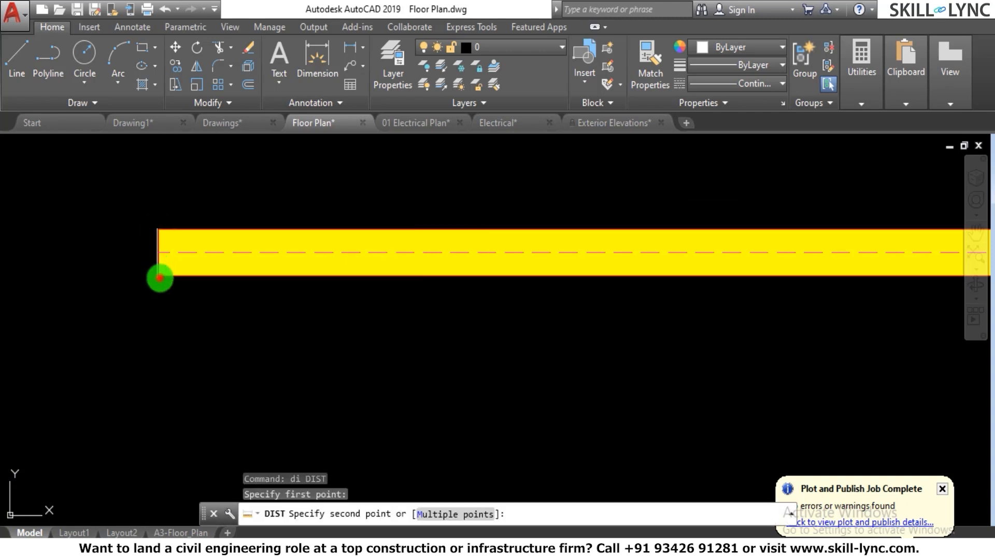
click(158, 276)
scroll(164, 296, down, 5)
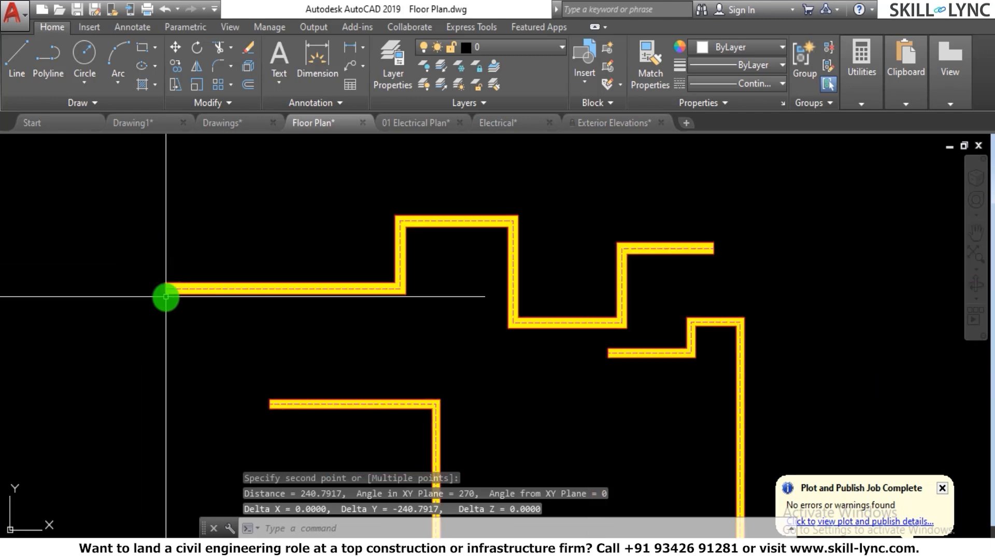
scroll(165, 297, down, 4)
scroll(166, 295, up, 5)
scroll(166, 296, down, 6)
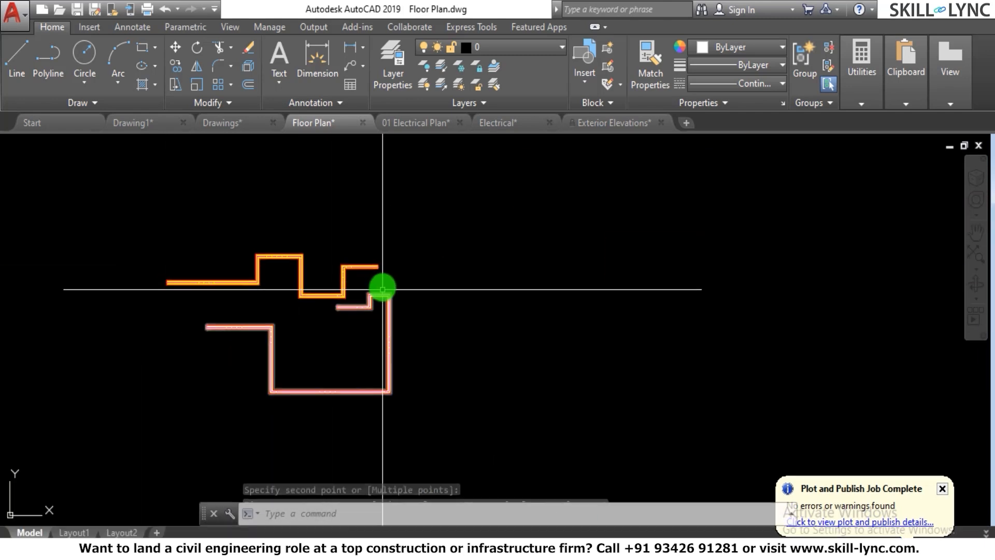
scroll(382, 289, up, 2)
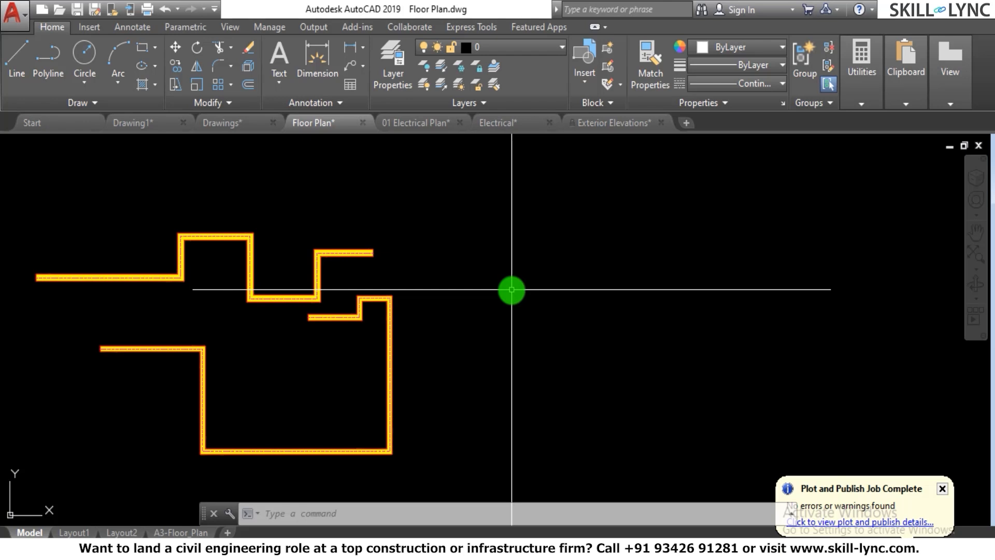
scroll(511, 289, down, 2)
scroll(514, 263, up, 2)
Start another WALL-9 multiline and set its scale to 12.70.
key(Escape)
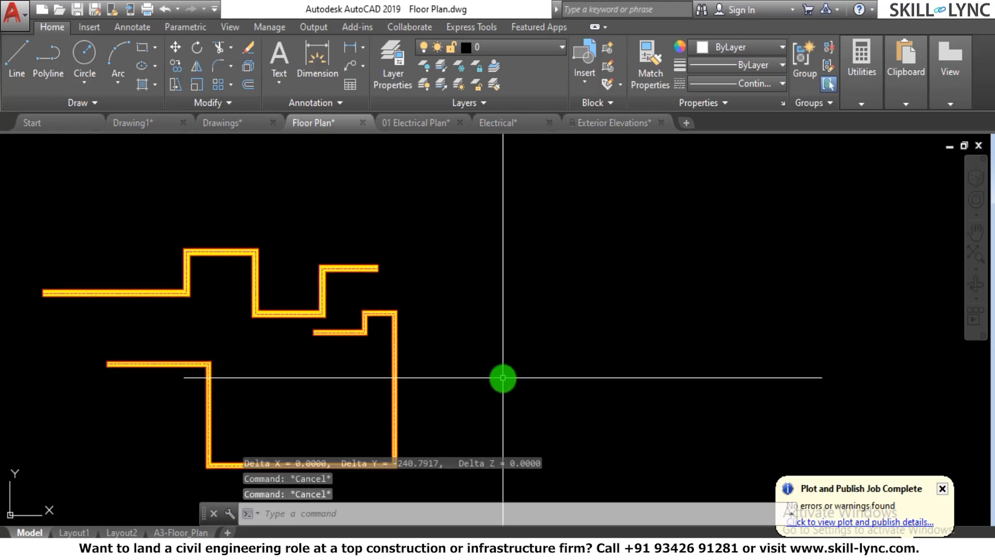
text(ml)
key(Return)
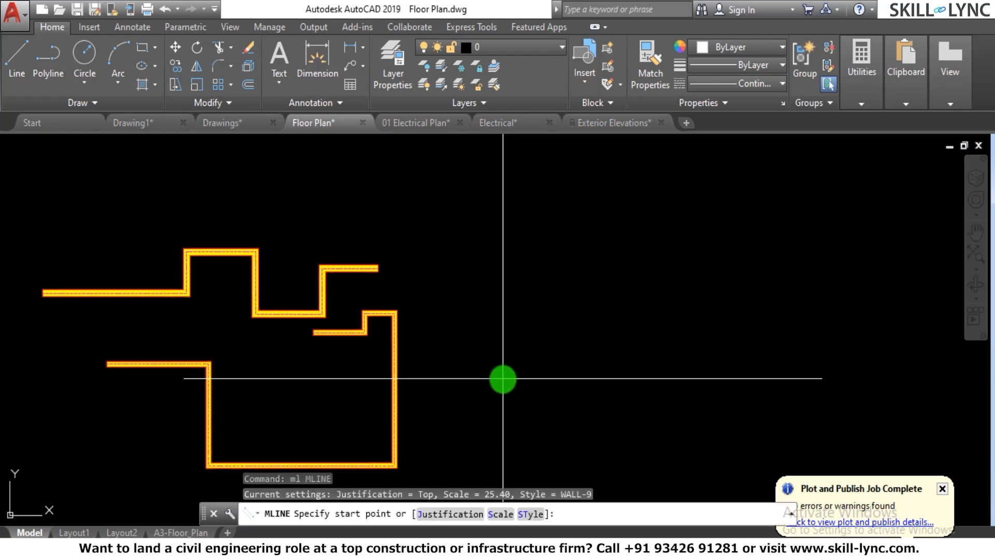
text(s)
key(Return)
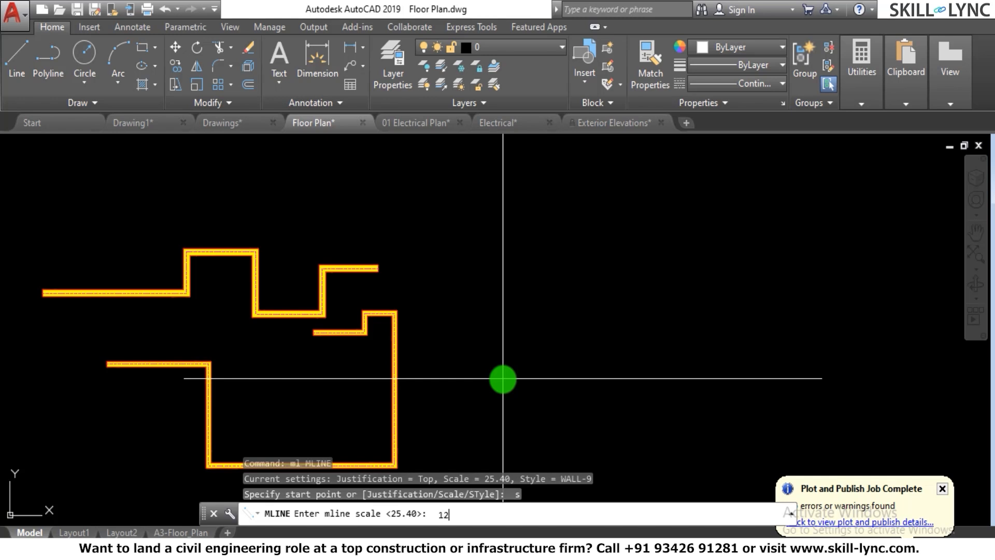
text(12.7)
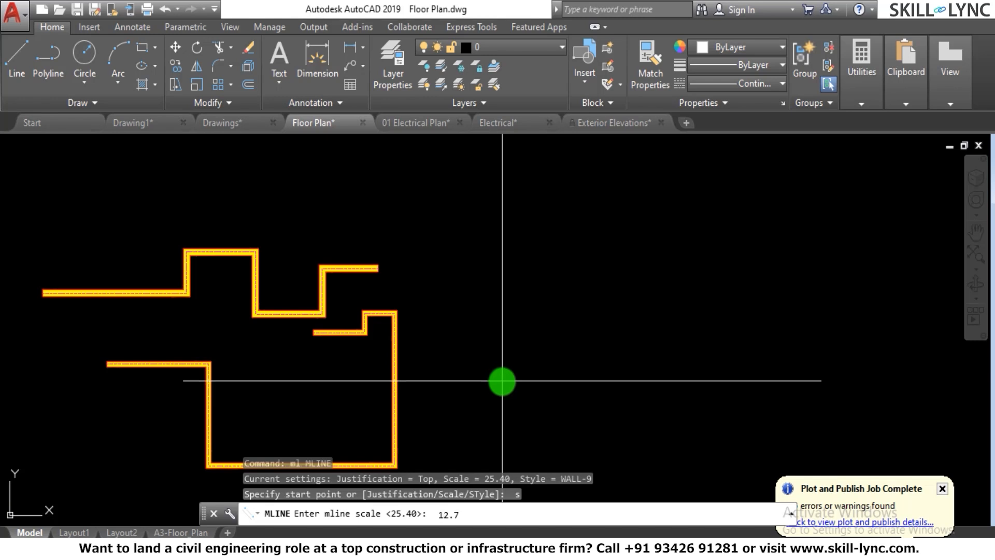
text(0)
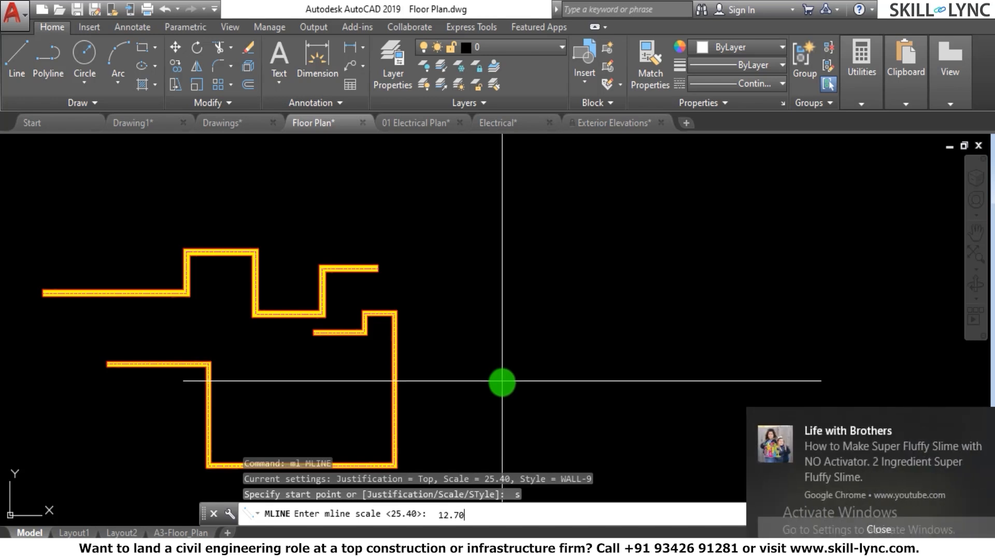
key(Return)
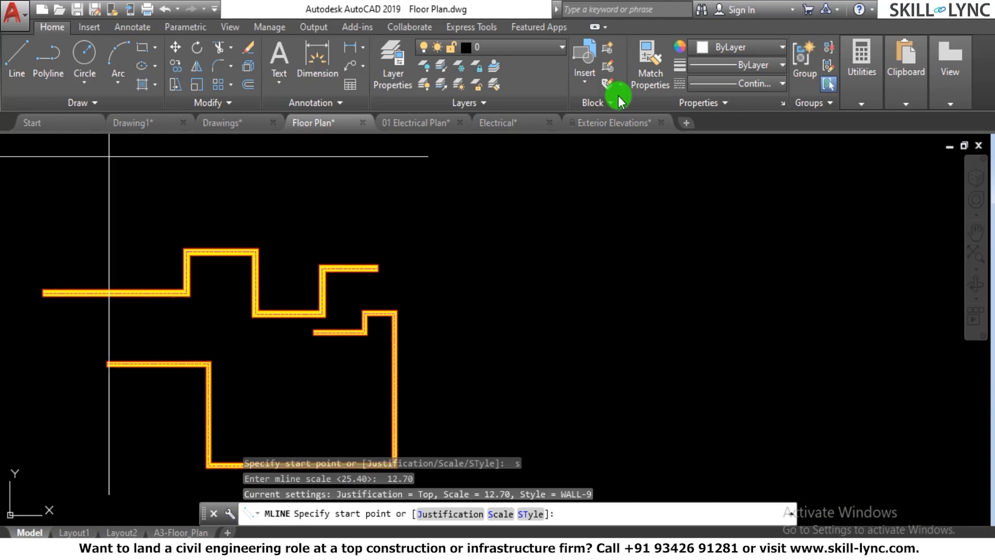
Draw a thinner stepped wall of seven orthogonal segments in the empty space to the right of the existing trial walls.
click(465, 316)
click(555, 317)
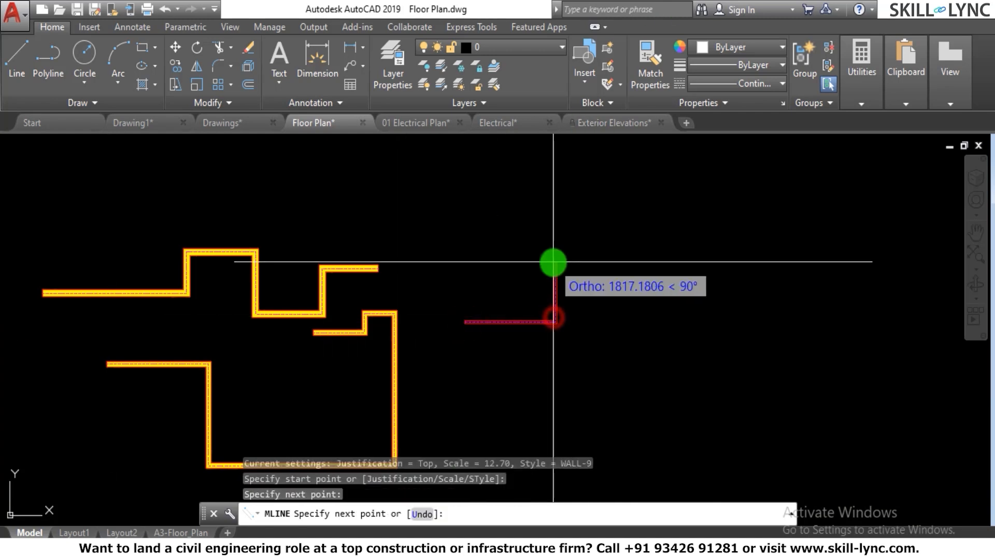
click(554, 253)
click(617, 253)
click(617, 317)
click(701, 318)
click(702, 255)
click(765, 255)
right_click(767, 269)
click(801, 280)
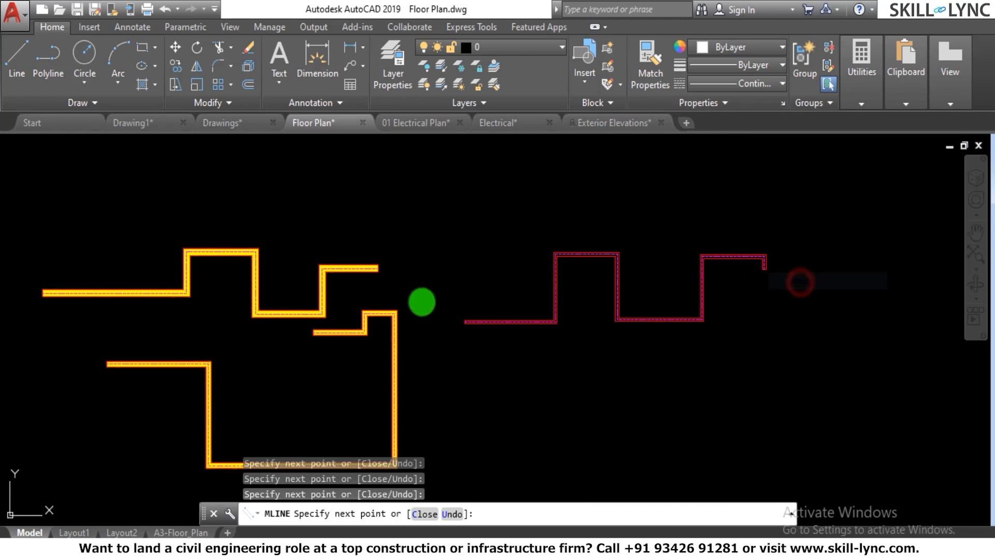
Measure the thickness of the thinner stepped wall at its left end with DIST.
scroll(409, 326, up, 5)
text(di)
key(Return)
click(444, 317)
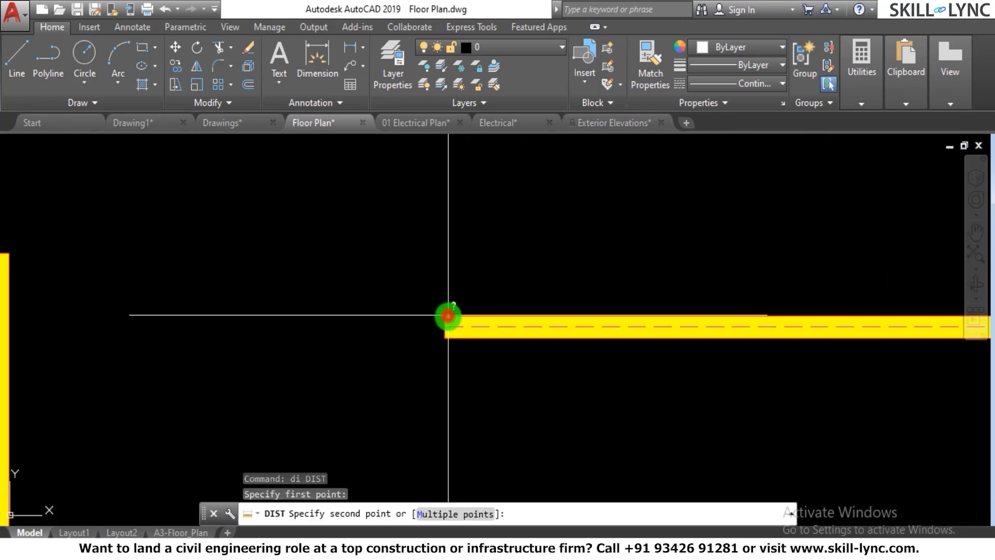
click(444, 348)
scroll(399, 336, down, 8)
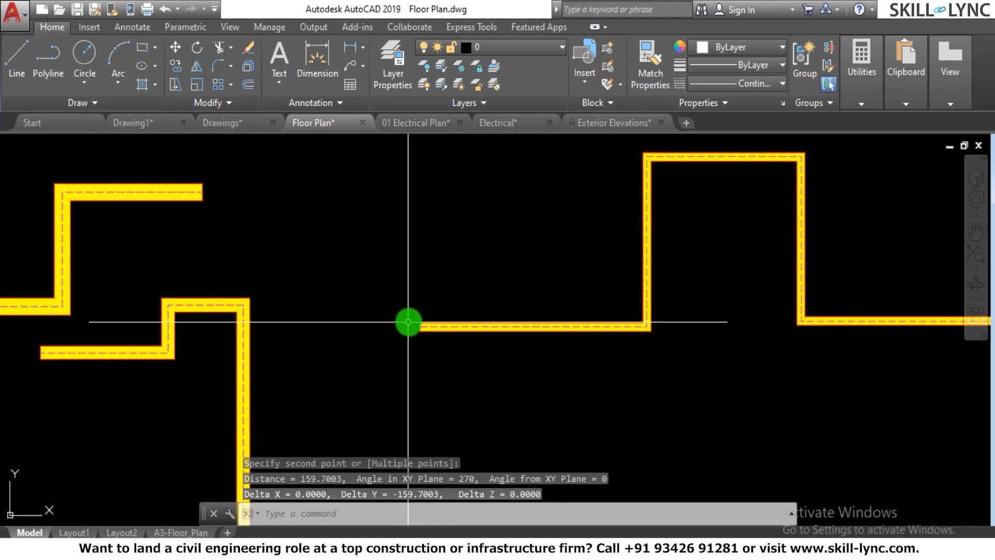
Draw a three-segment U-shaped WALL-9 multiline whose first vertical leg crosses the last horizontal segment of the thinner stepped wall.
scroll(608, 289, up, 6)
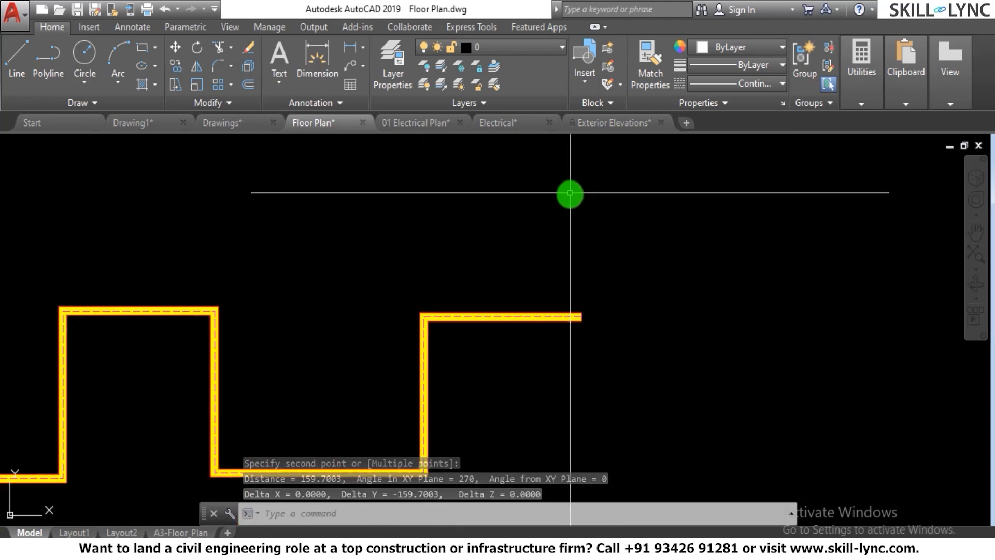
key(Escape)
text(ml)
key(Return)
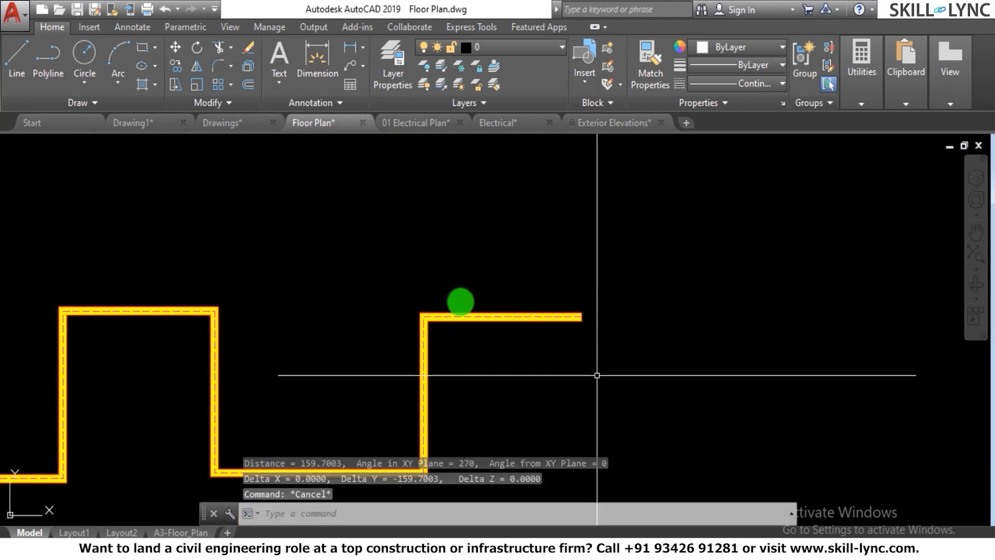
click(482, 192)
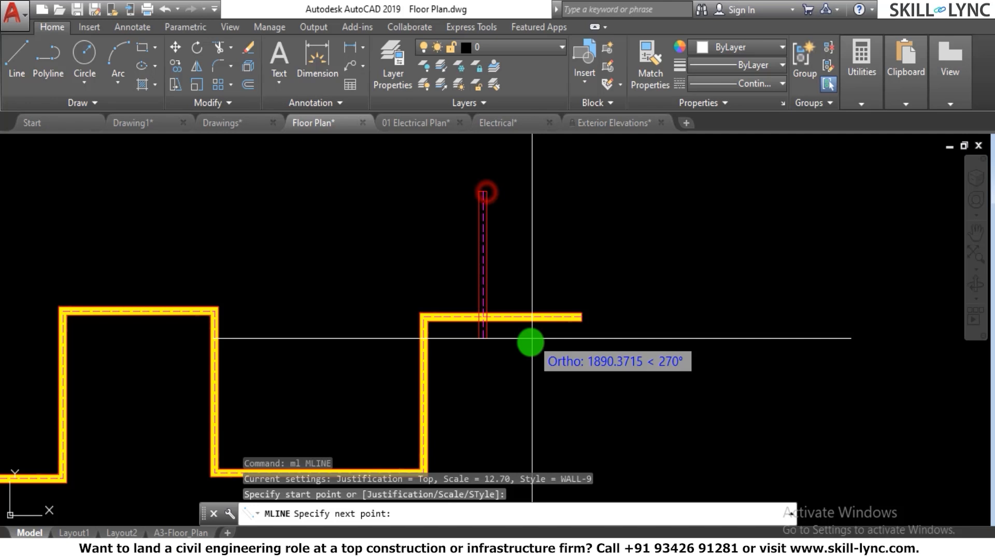
click(516, 386)
click(615, 388)
click(640, 295)
right_click(641, 296)
click(664, 311)
Apply the Closed Tee multiline edit, trimming the U-shaped wall's vertical leg against the last horizontal segment of the thinner stepped wall.
scroll(513, 318, up, 4)
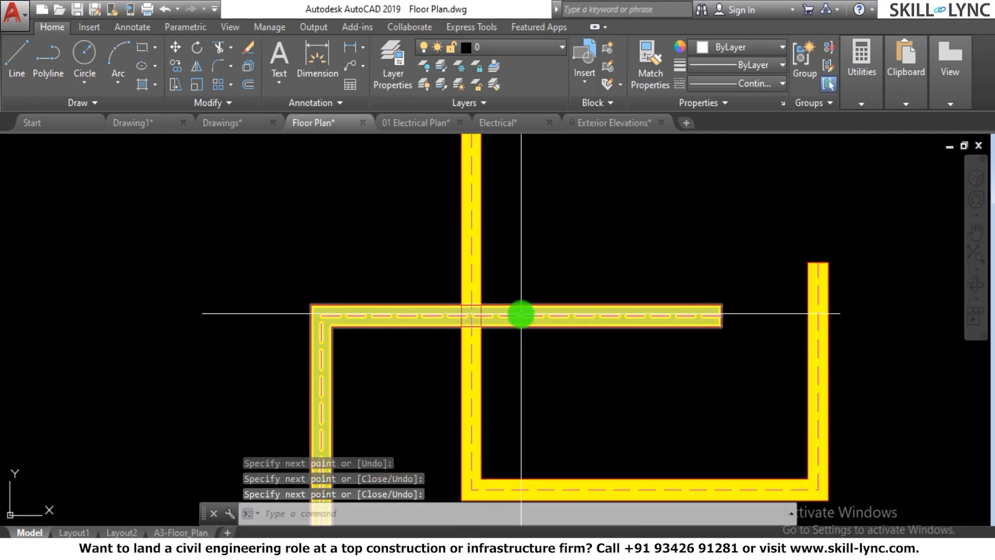
click(498, 315)
key(Escape)
key(Escape)
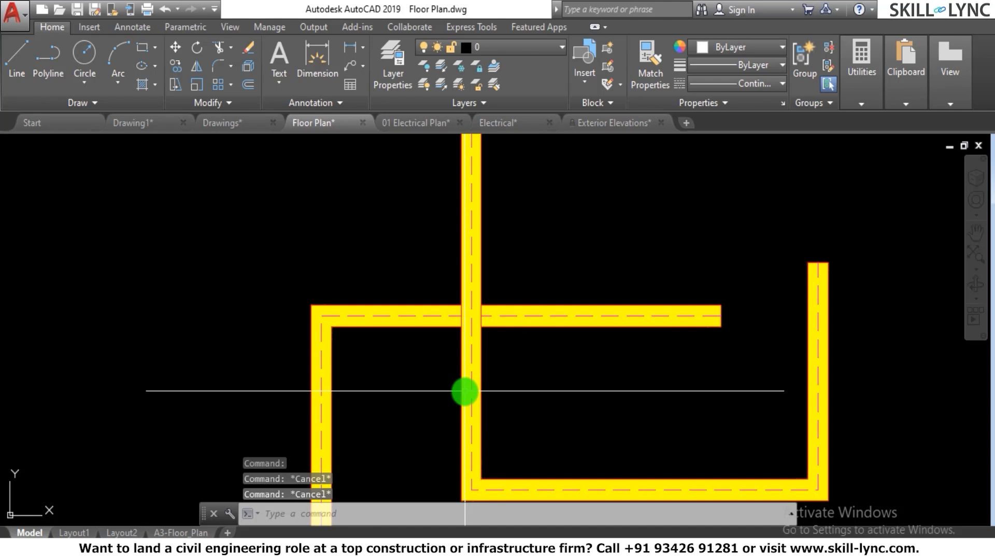
text(mledit)
key(Return)
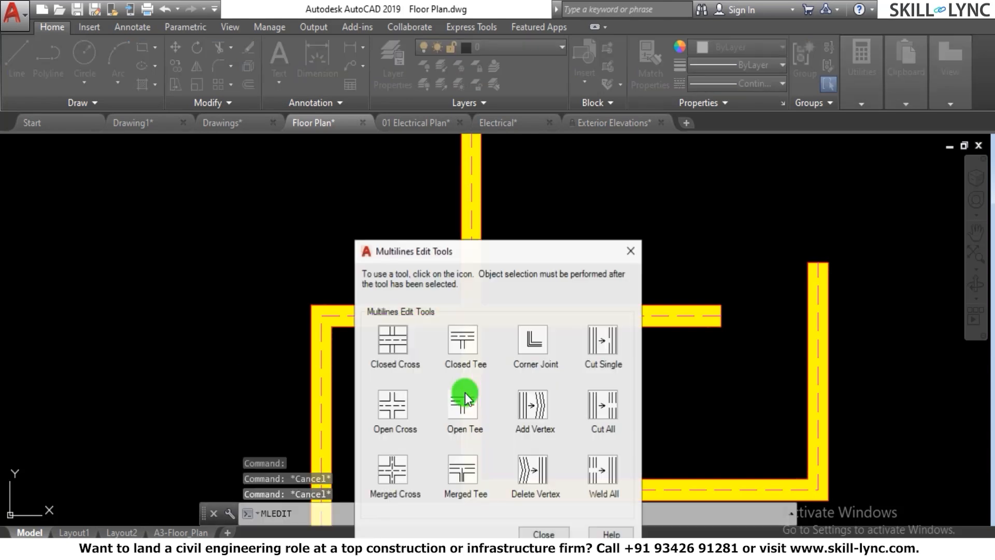
drag(481, 254, 159, 189)
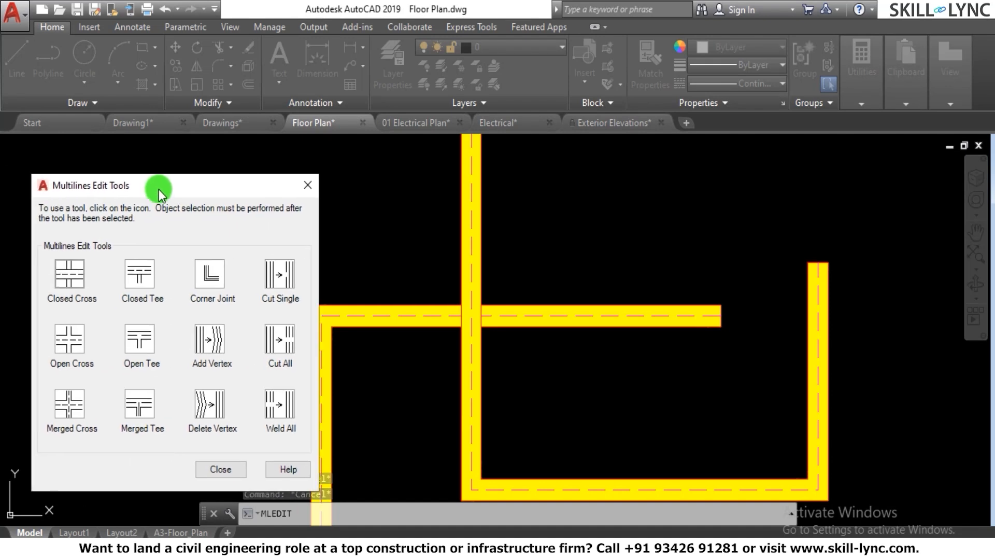
click(139, 280)
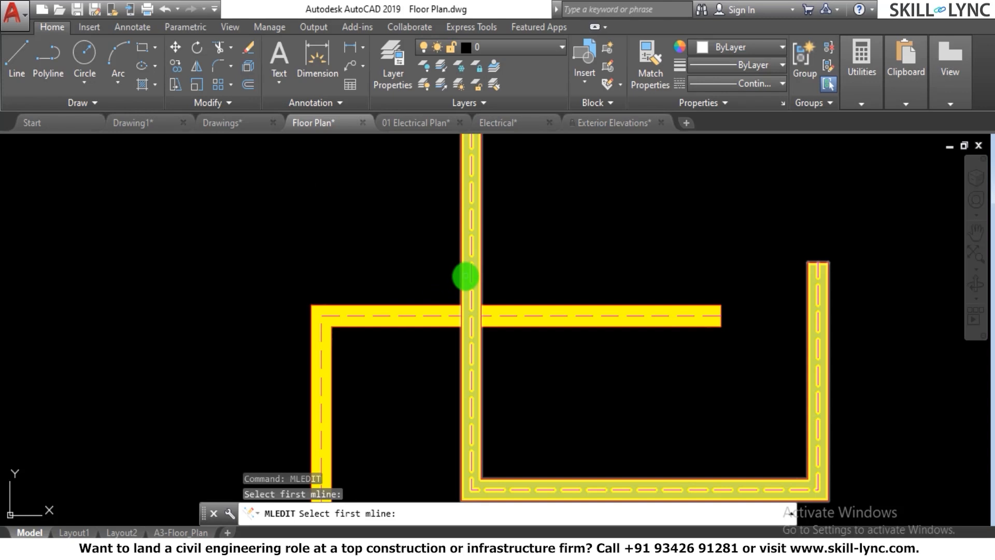
click(466, 276)
click(506, 303)
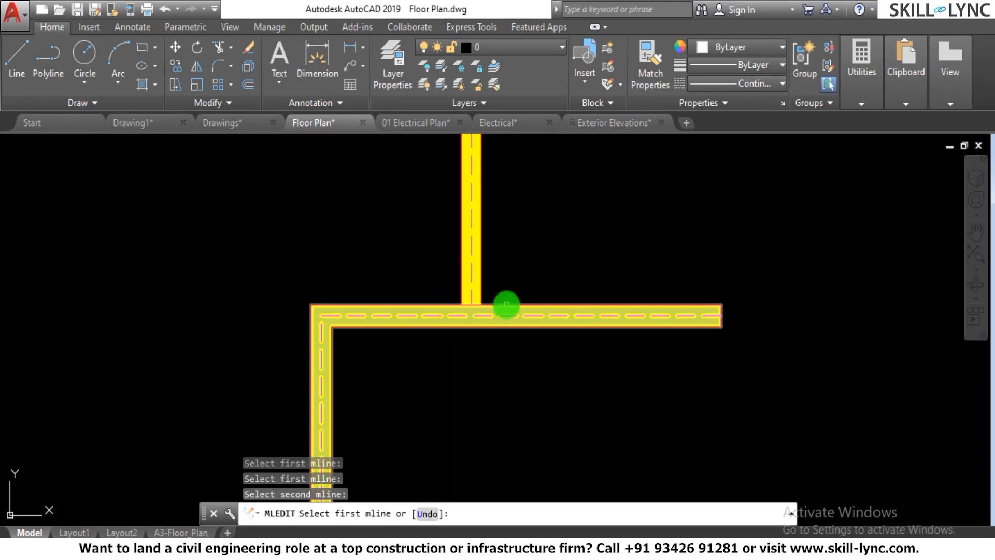
scroll(506, 303, down, 4)
scroll(507, 302, up, 4)
right_click(516, 280)
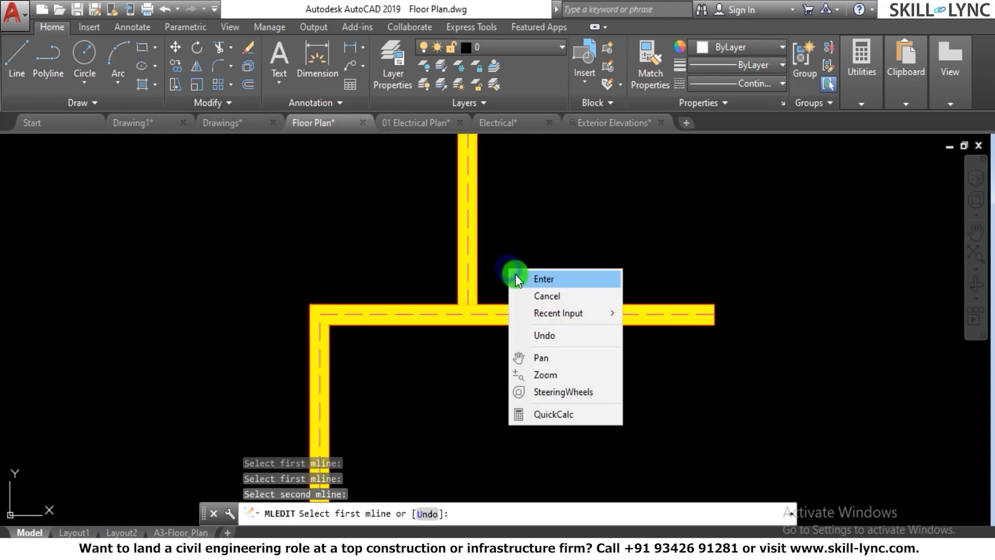
click(516, 280)
text(mledit)
key(Return)
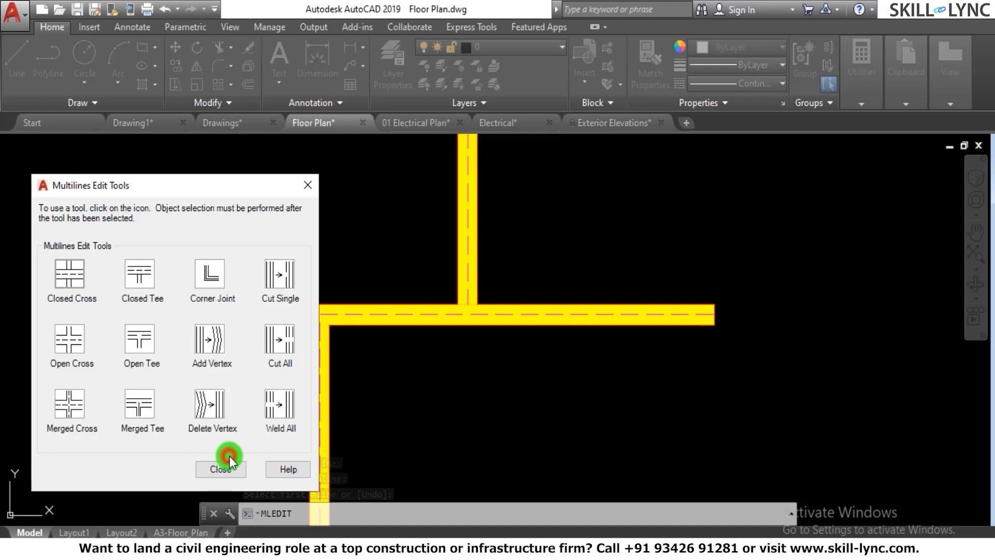
click(237, 469)
Apply the Corner Joint multiline edit between the remaining vertical wall leg and the horizontal end segment of the stepped wall.
key(Return)
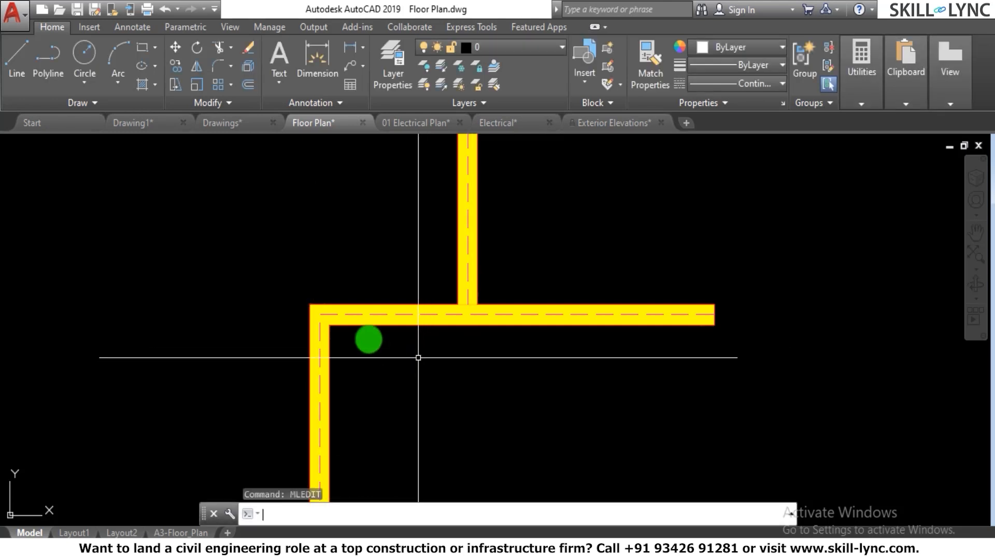
click(209, 276)
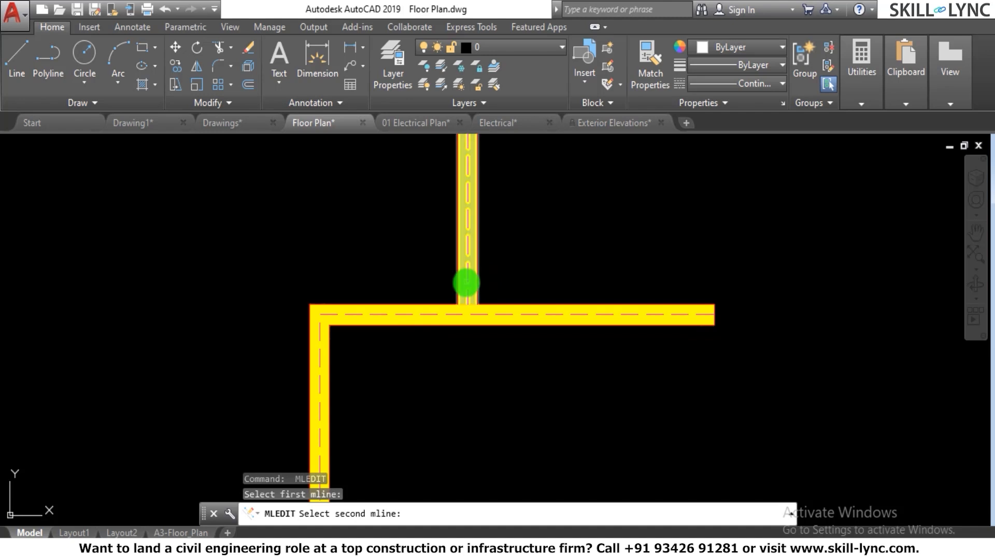
click(466, 283)
scroll(474, 303, up, 2)
scroll(498, 306, down, 5)
scroll(497, 306, up, 6)
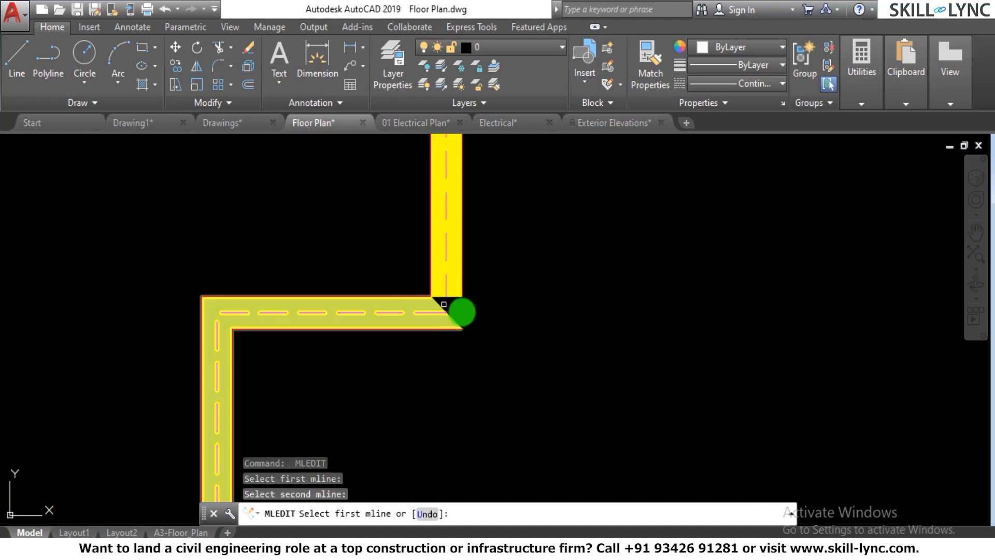
scroll(520, 293, down, 3)
right_click(523, 293)
click(539, 304)
scroll(537, 304, down, 3)
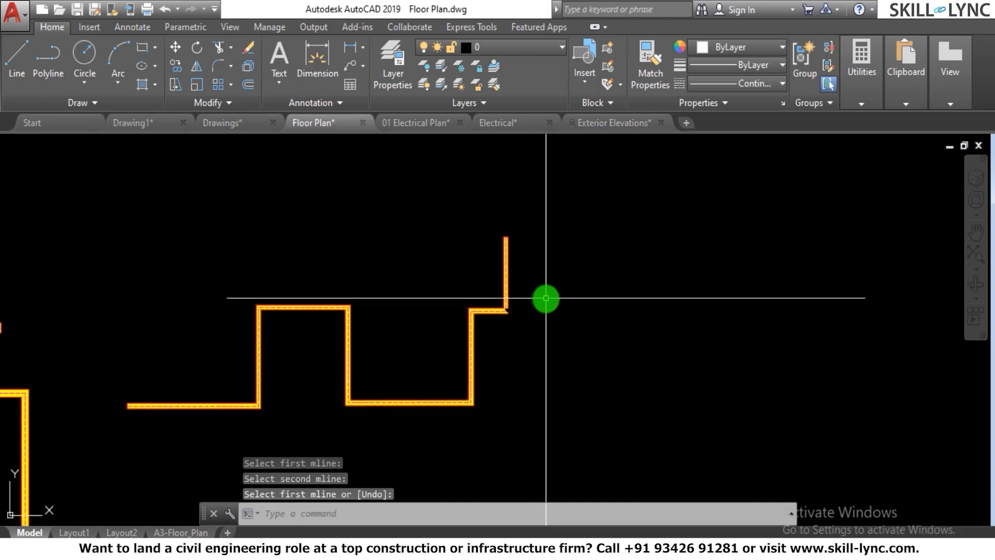
scroll(546, 298, up, 2)
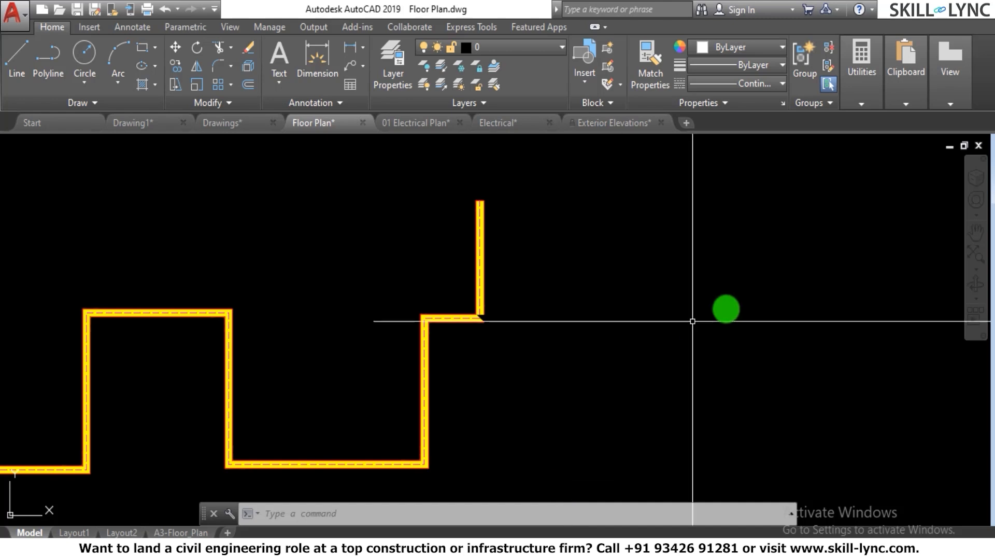
Switch to the Session10 presentation in PowerPoint and browse to the slide on creating revision clouds.
mouse_move(555, 549)
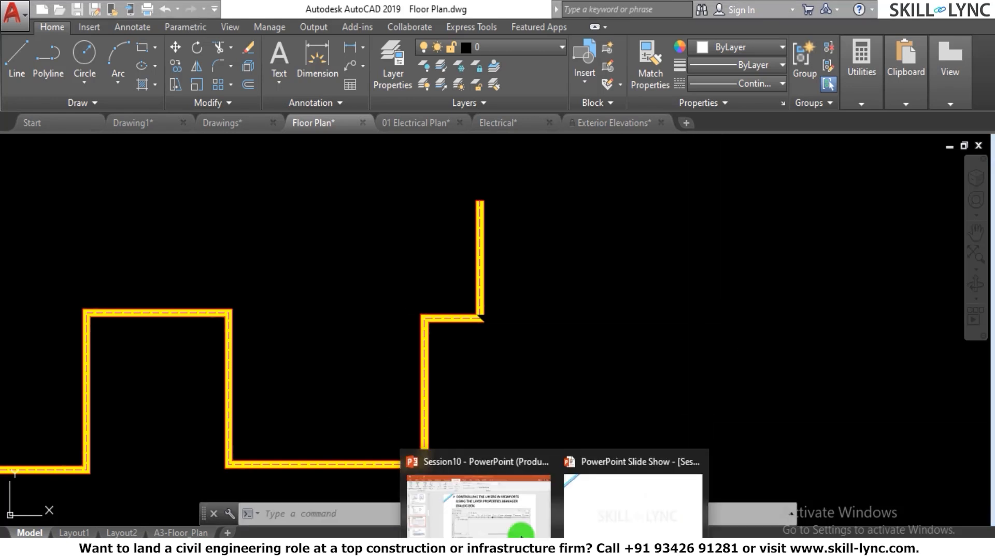
click(479, 505)
scroll(489, 365, down, 5)
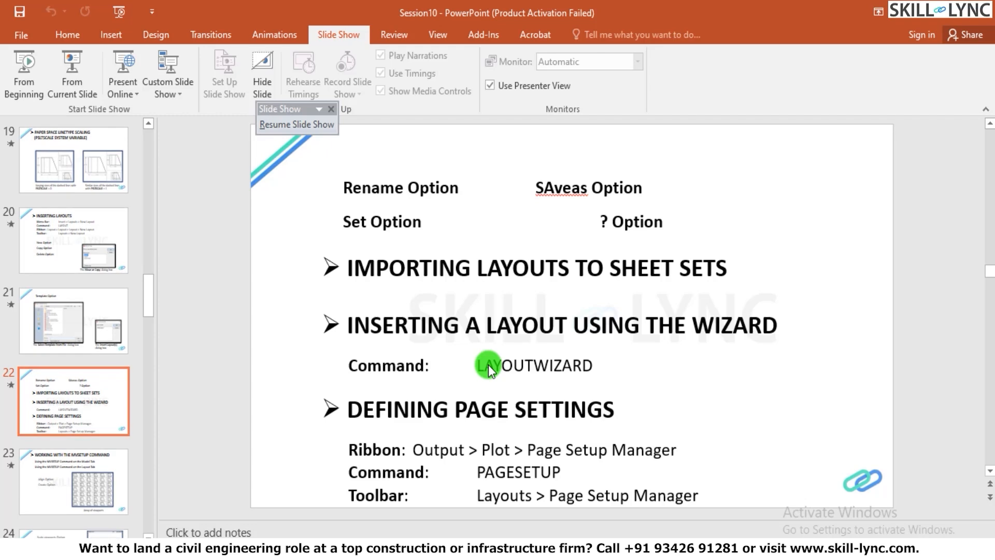
scroll(488, 364, down, 20)
scroll(664, 255, down, 1)
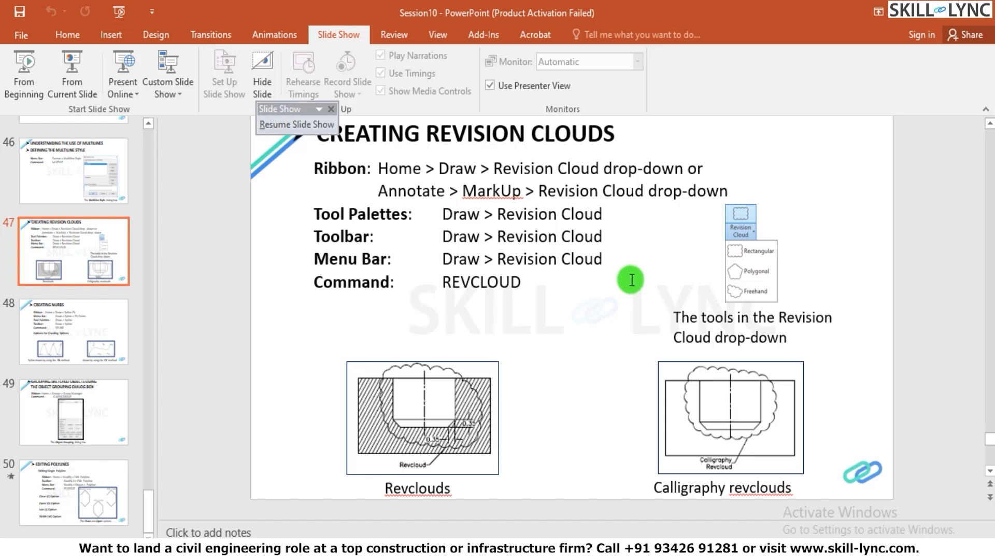
Switch back to AutoCAD and draw a rectangular revision cloud around the upper-right corner of BED-2 on the floor plan.
key(alt+Tab)
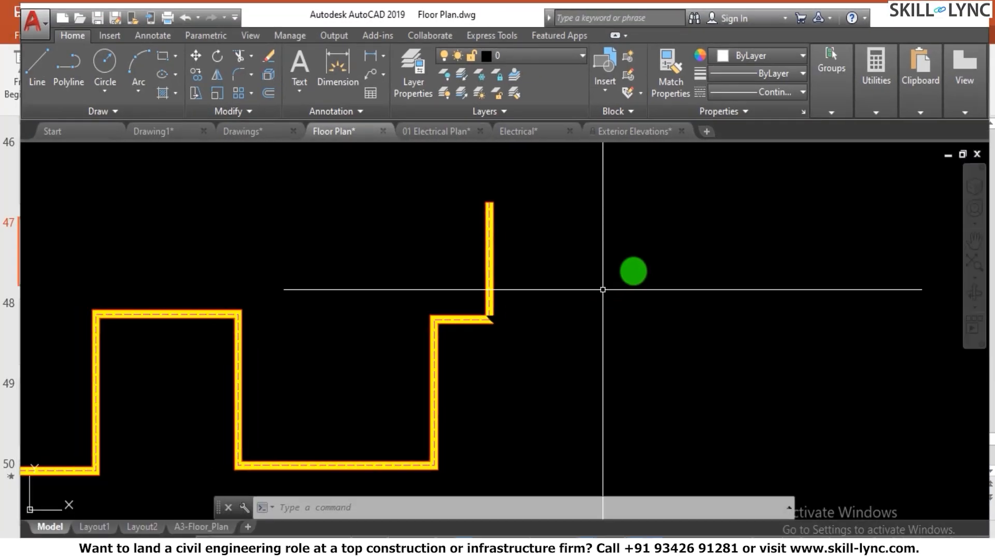
key(Escape)
key(Escape)
key(Escape)
scroll(764, 331, down, 6)
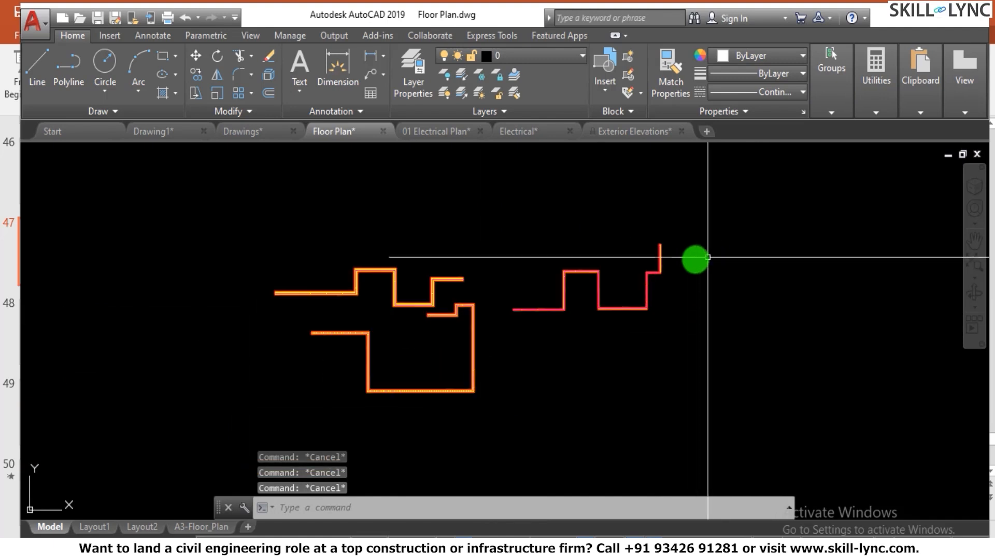
scroll(715, 342, up, 12)
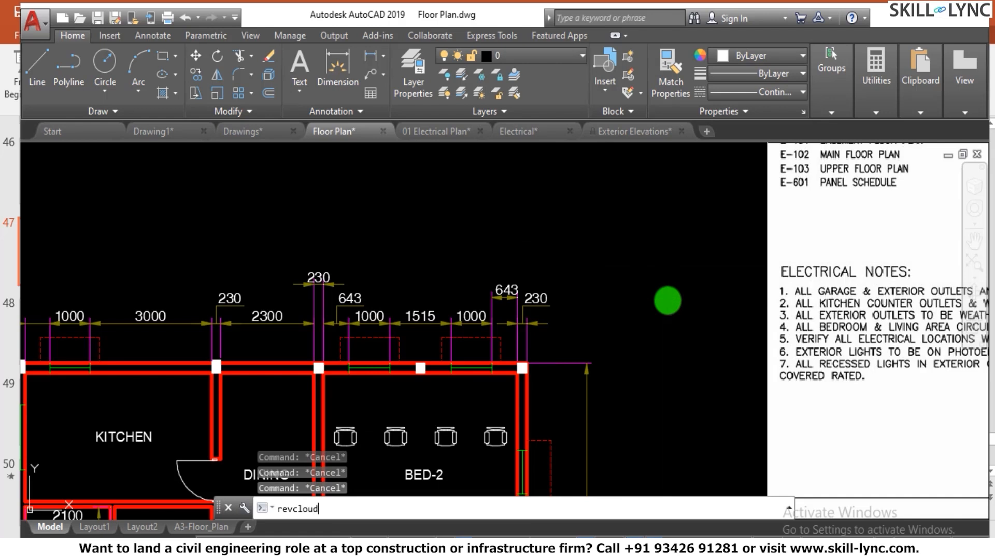
key(Return)
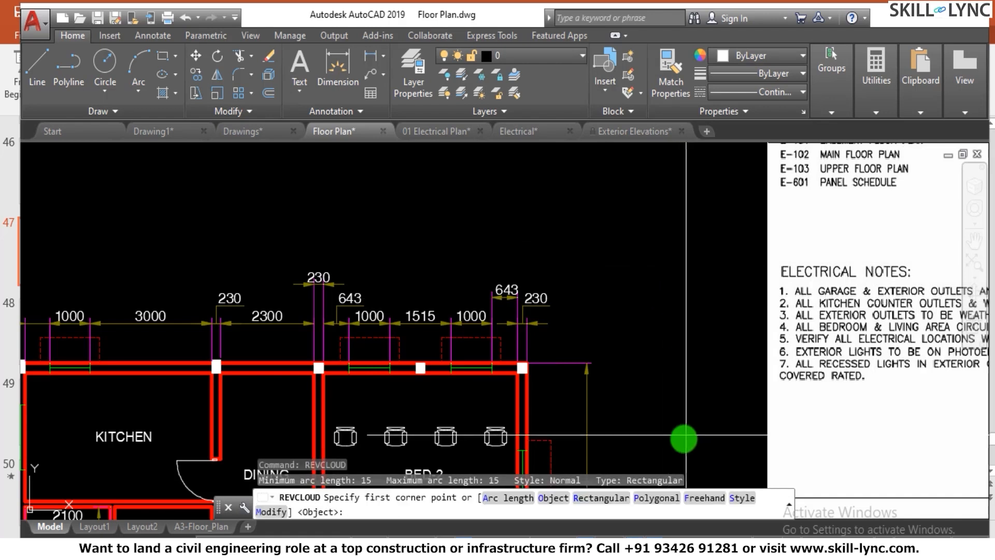
click(617, 499)
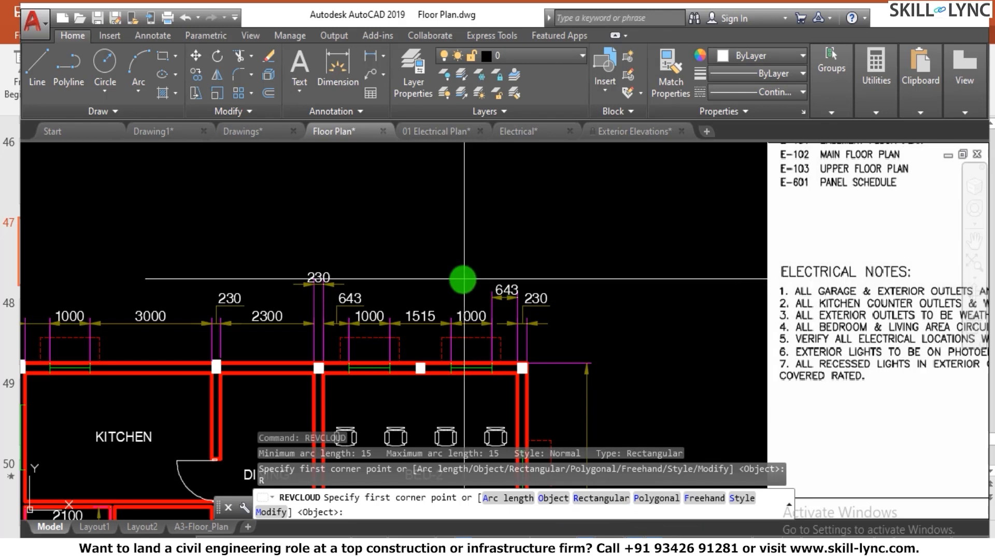
click(411, 239)
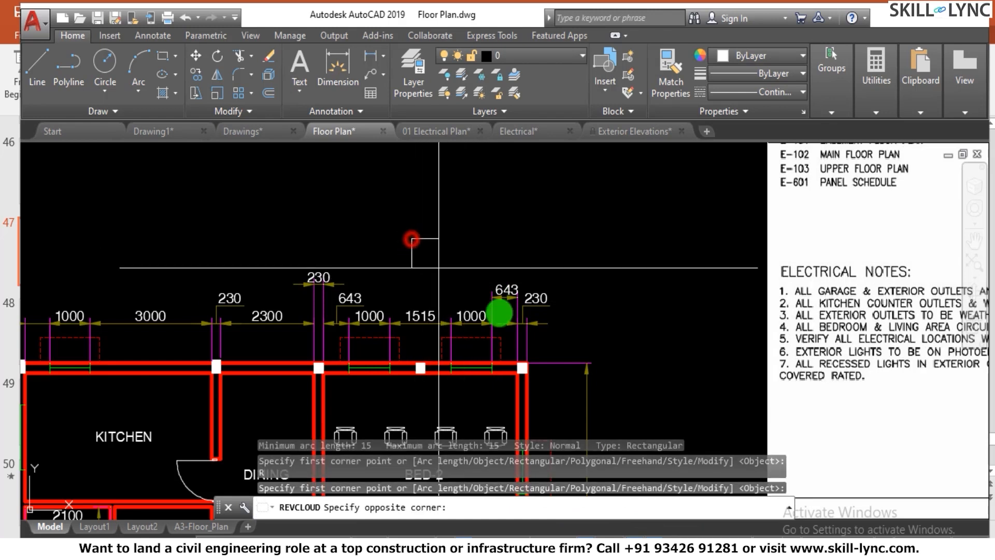
click(605, 417)
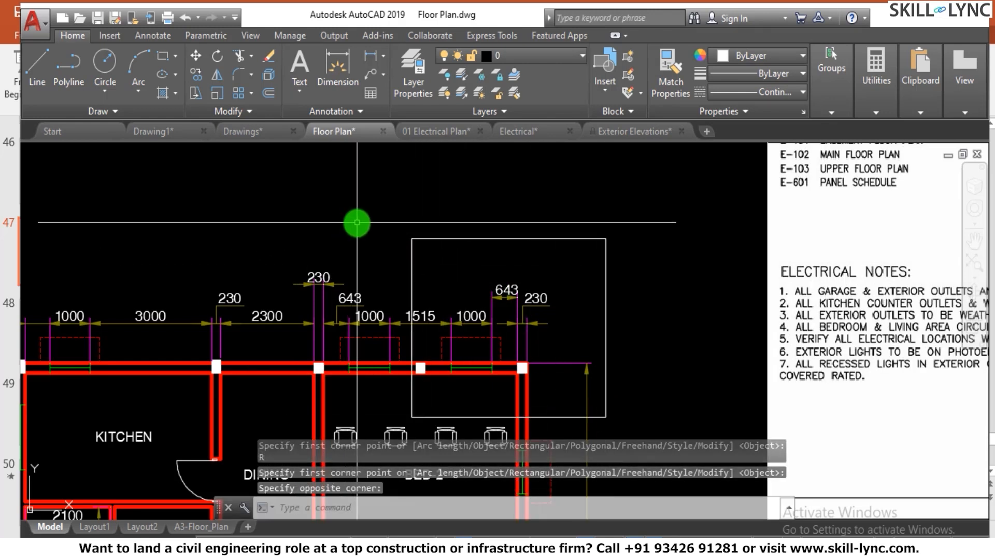
Set the revision cloud's minimum arc length to 100 and maximum arc length to 200.
text(revcl)
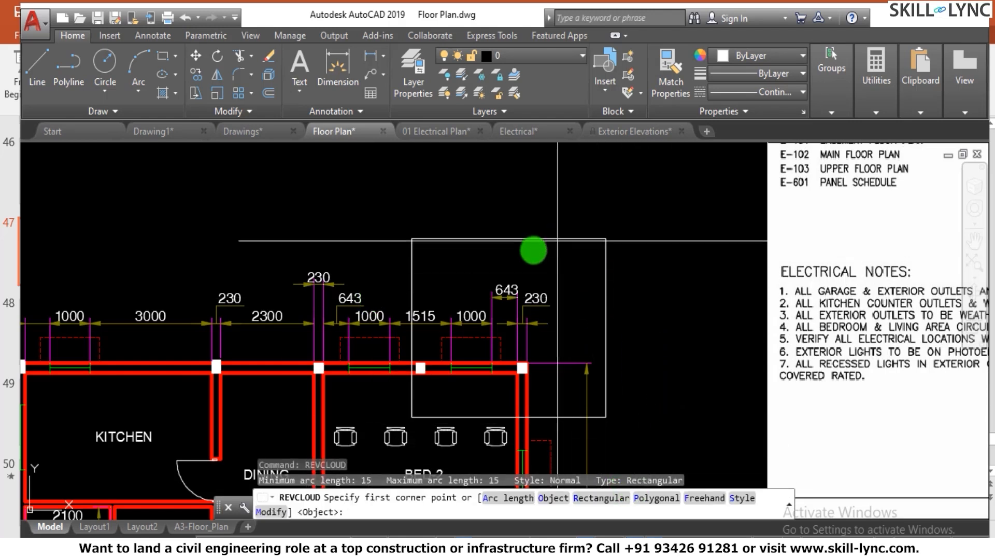
scroll(518, 243, up, 5)
scroll(357, 270, down, 6)
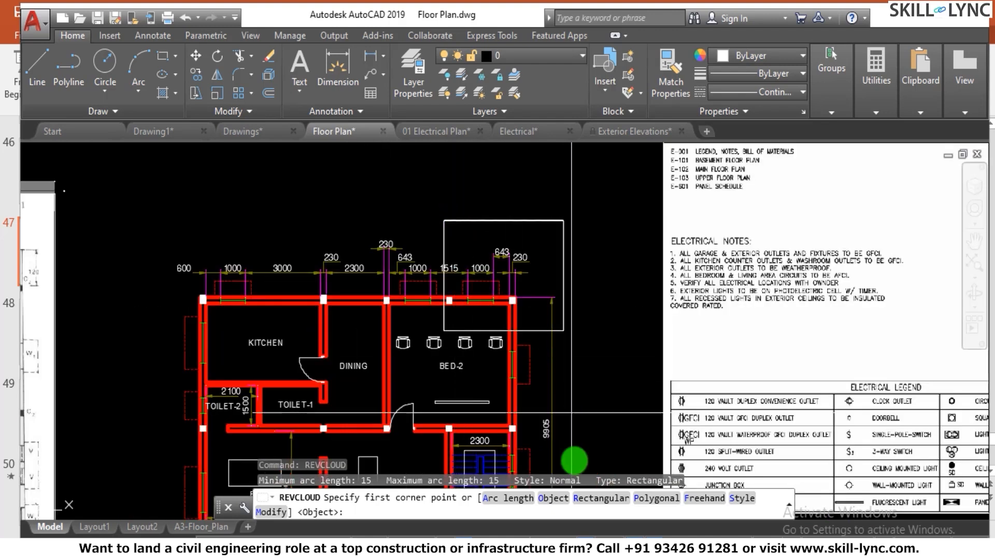
click(507, 499)
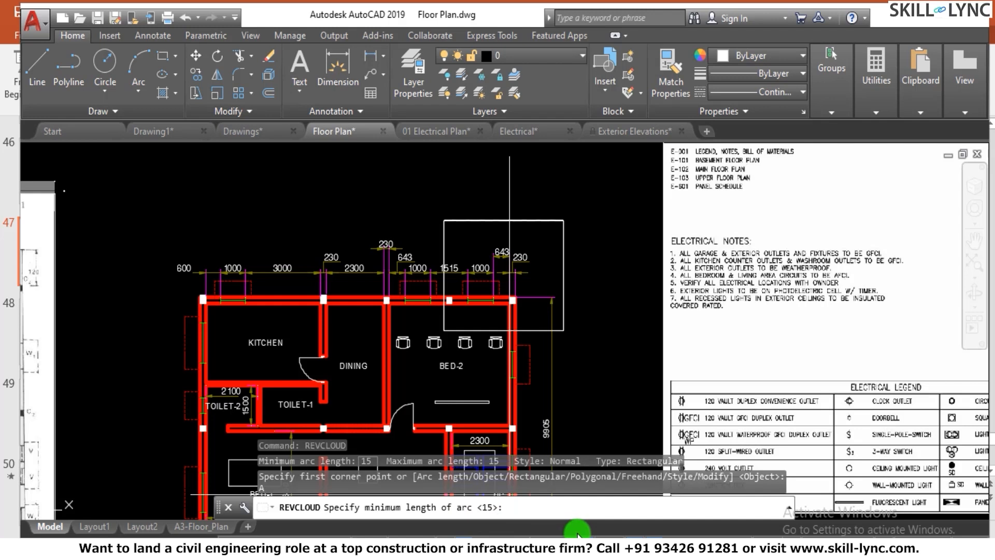
key(Return)
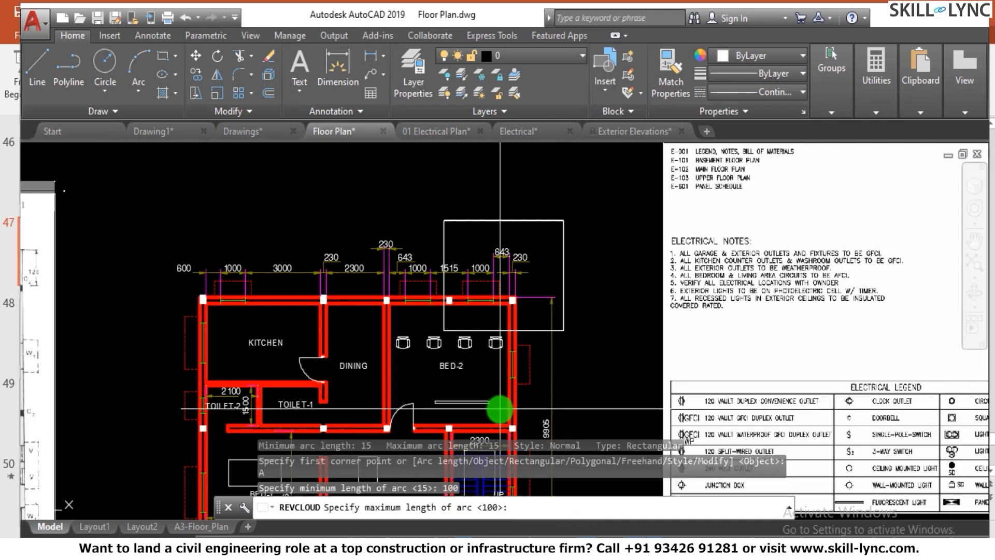
text(200)
key(Return)
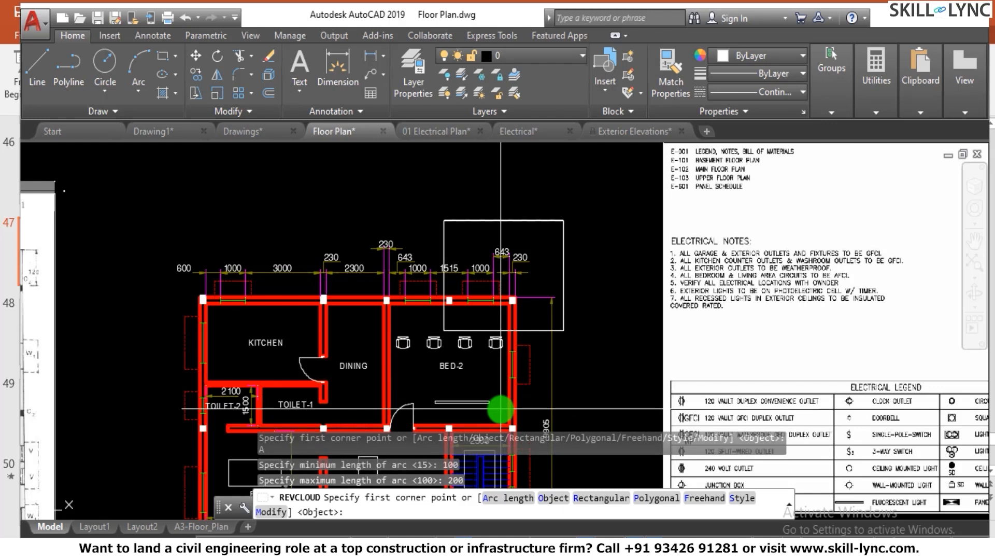
Draw a rectangular revision cloud around the upper-left corner of the KITCHEN.
click(591, 499)
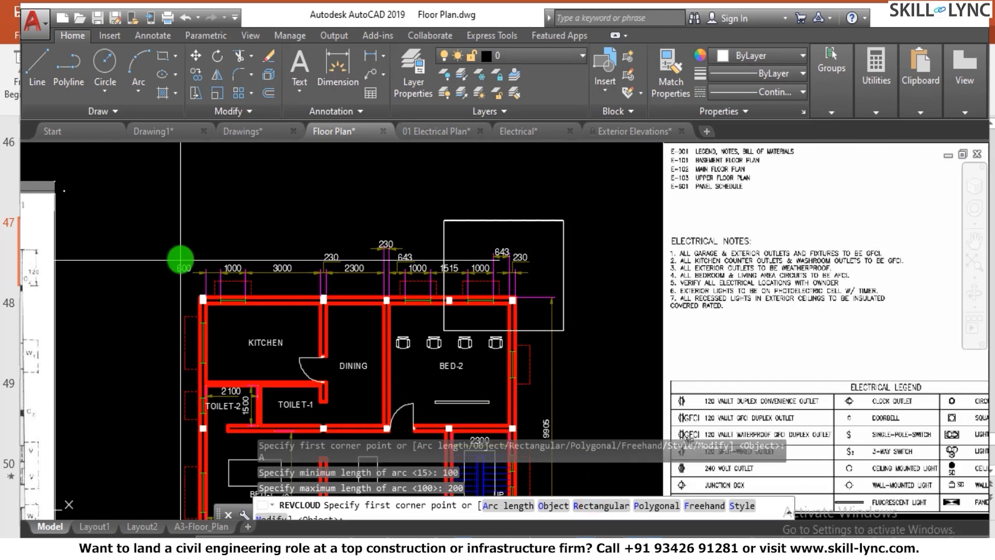
click(171, 224)
click(251, 330)
scroll(201, 220, up, 5)
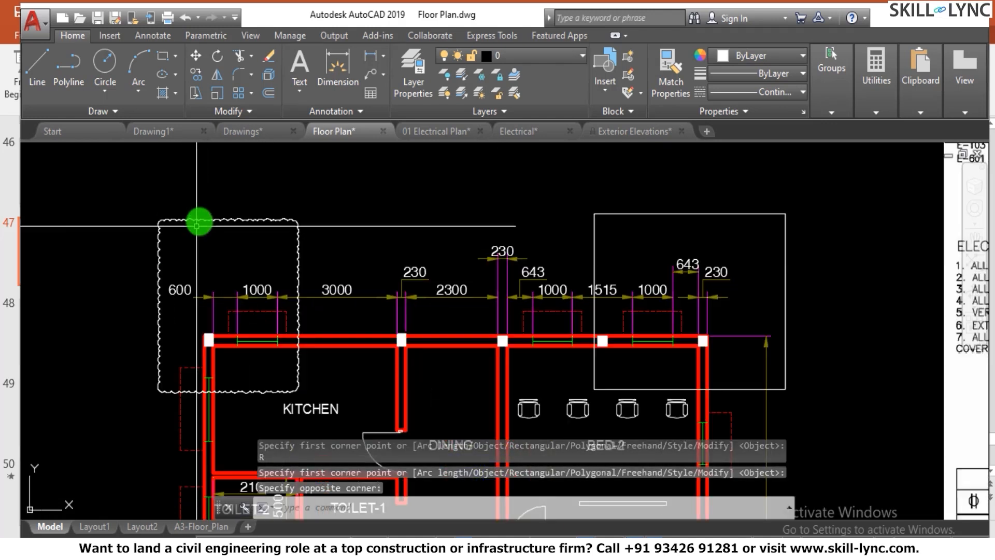
scroll(207, 209, down, 6)
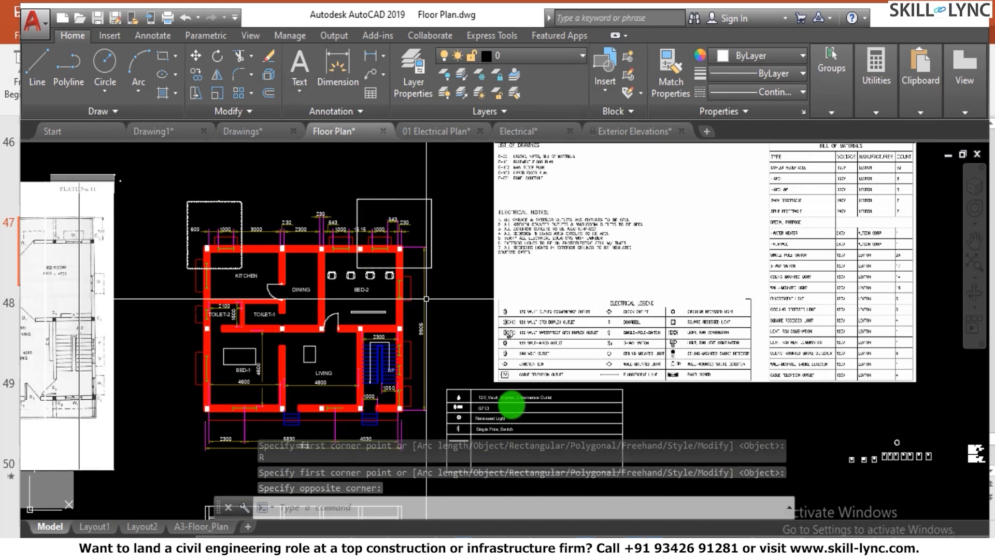
key(Return)
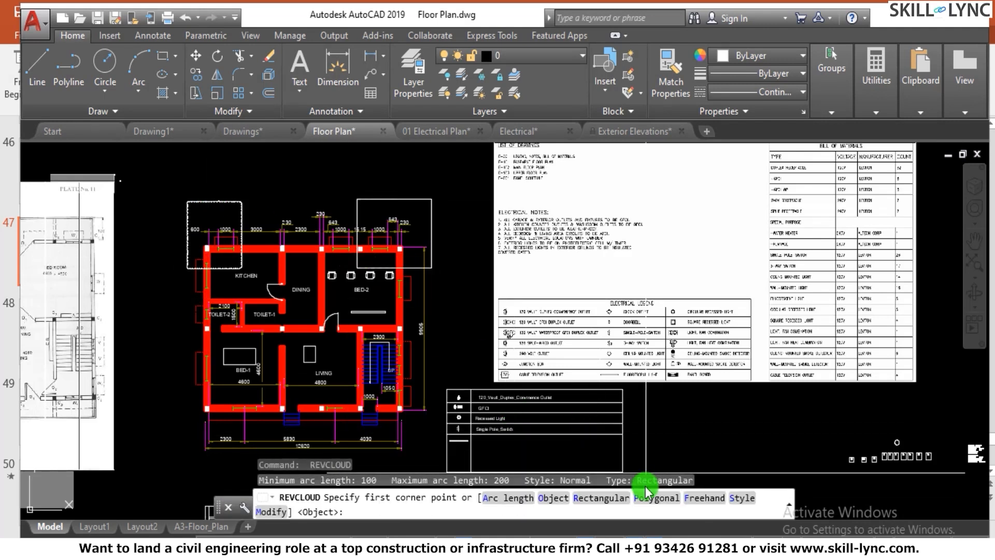
key(Escape)
Draw a circle centred on the column at the floor plan's lower-right corner, beside the staircase.
scroll(414, 407, up, 2)
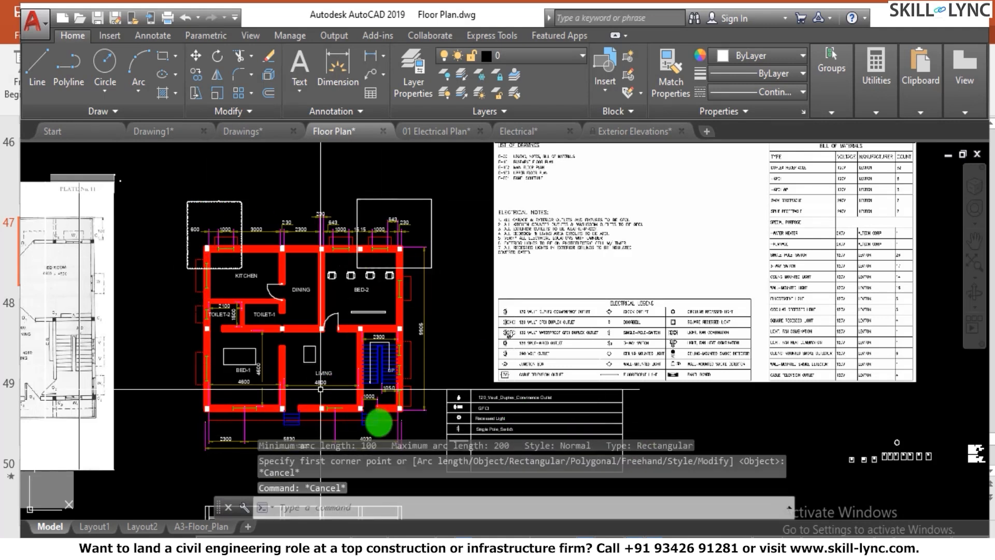
text(c)
key(Return)
scroll(398, 415, up, 2)
scroll(398, 415, up, 2)
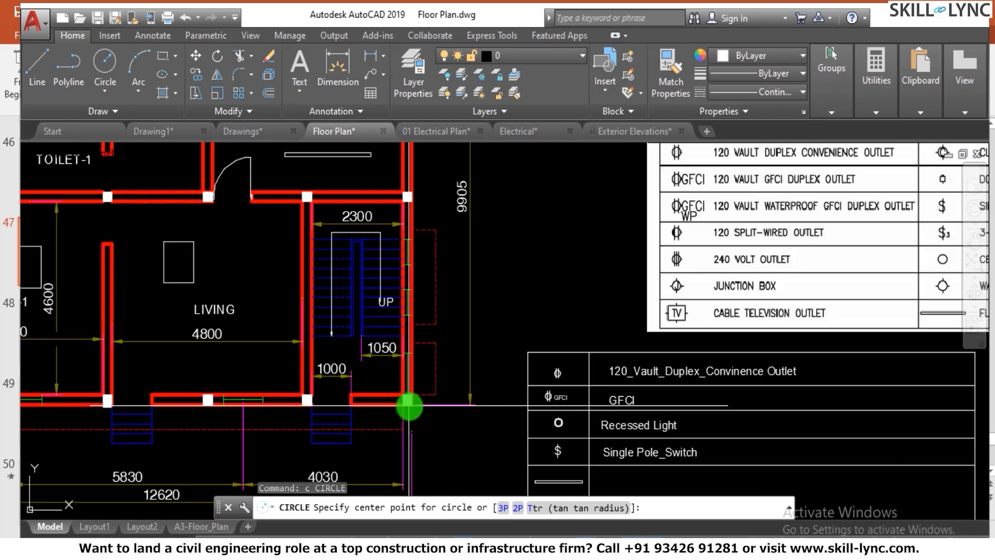
click(407, 399)
right_click(435, 446)
scroll(418, 399, down, 2)
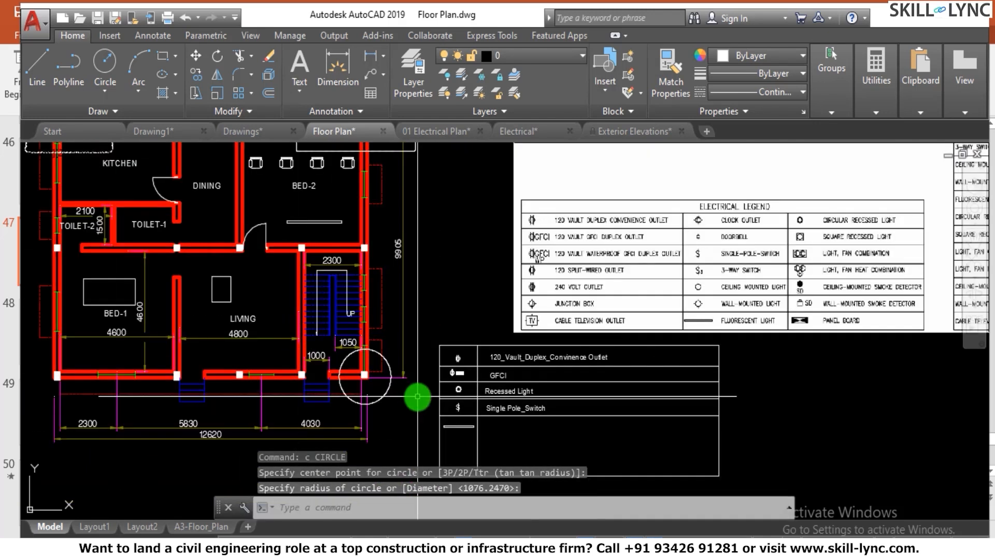
Convert the circle around the floor plan's lower-right column into a revision cloud, without reversing the arc direction.
scroll(363, 380, up, 2)
key(Escape)
key(Escape)
key(Escape)
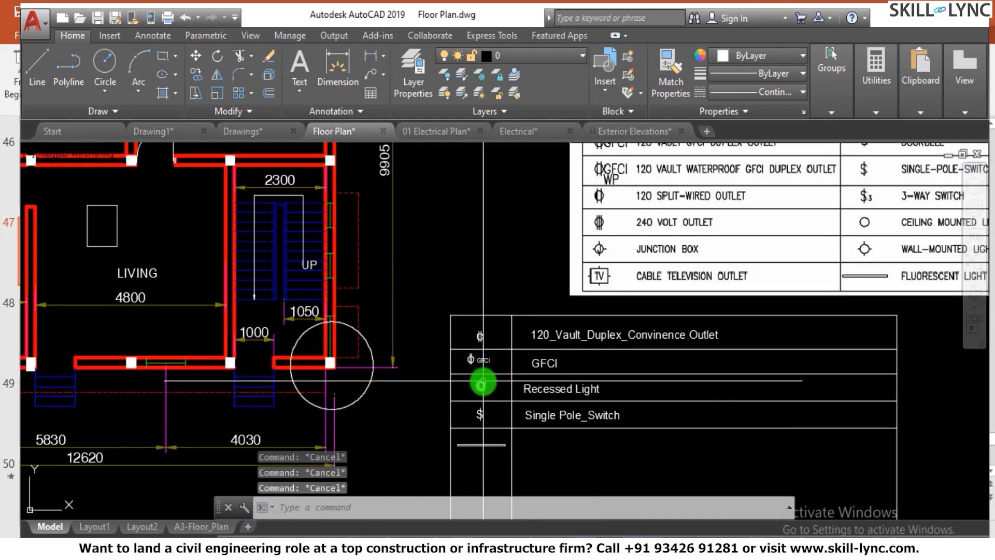
text(revcloud)
key(Return)
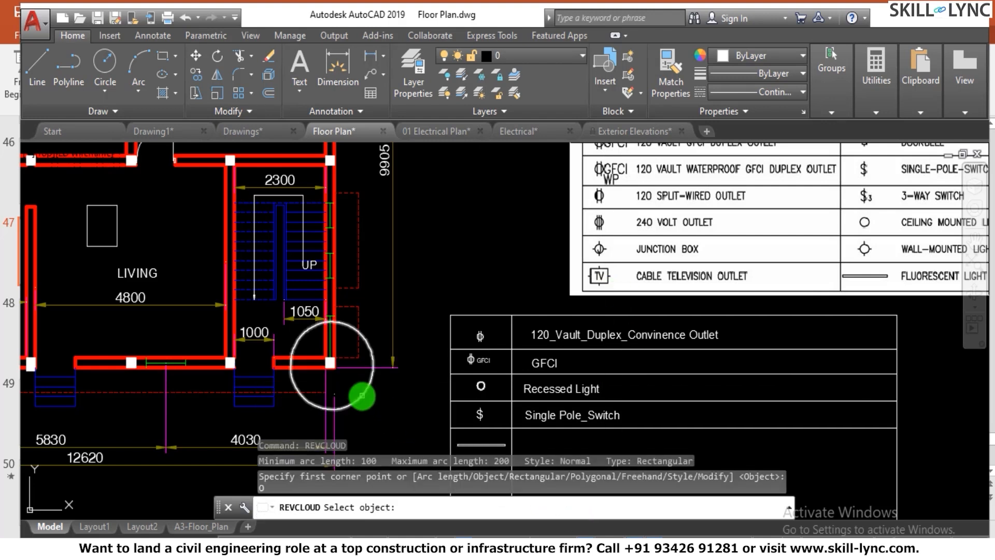
click(355, 399)
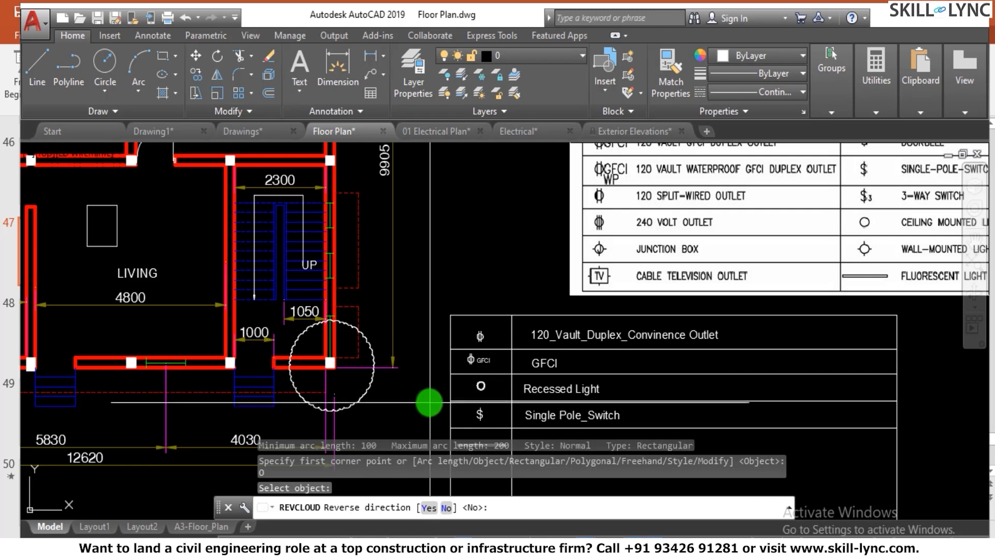
text(n)
key(Return)
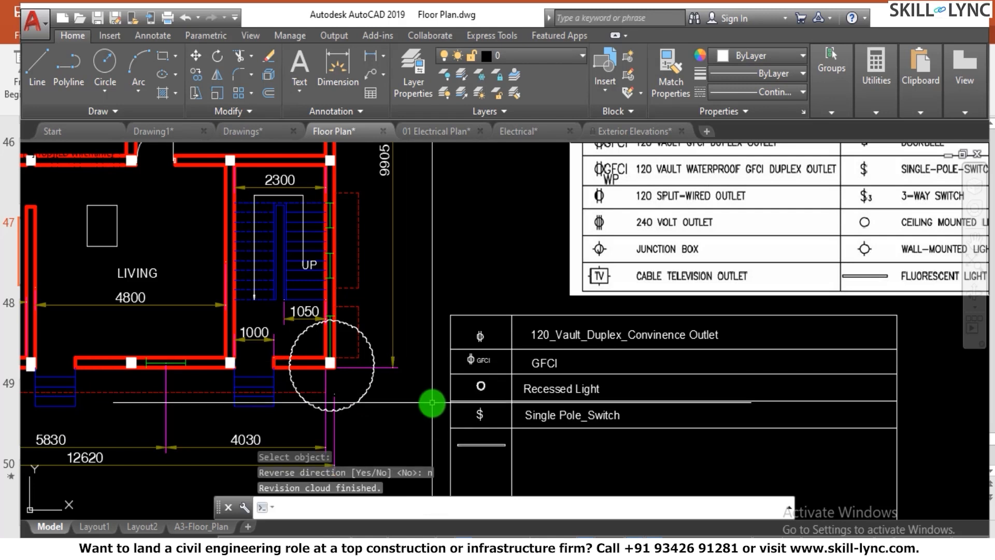
scroll(400, 322, down, 6)
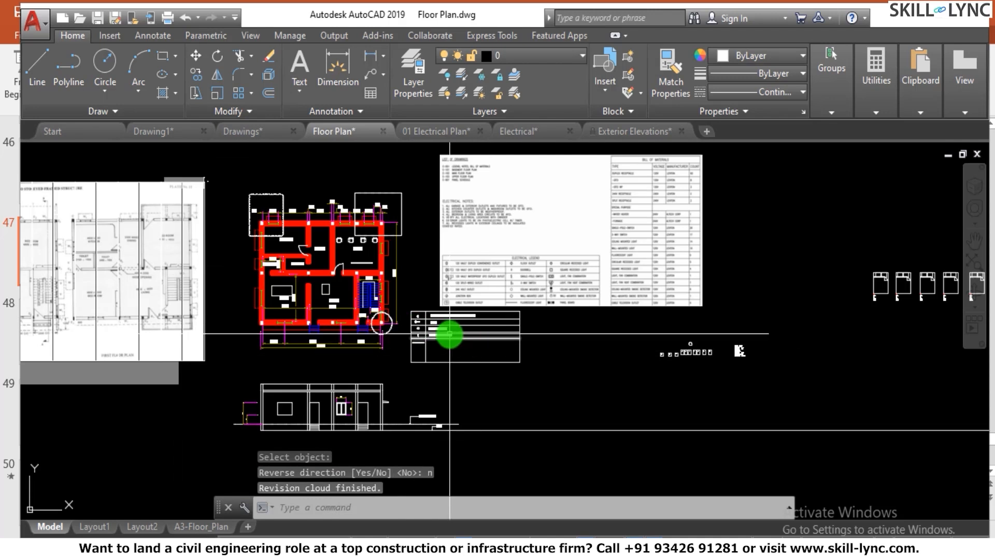
scroll(449, 334, up, 4)
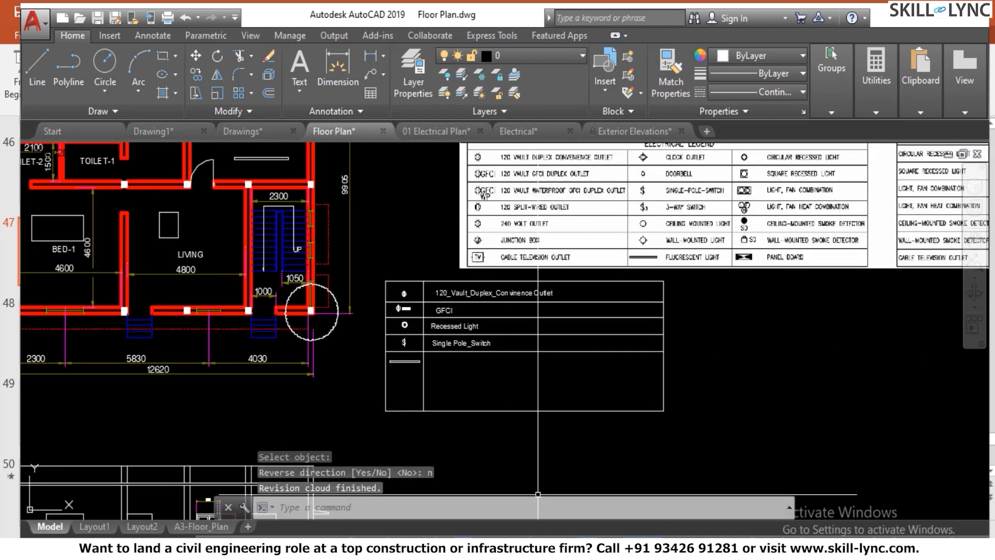
Switch to PowerPoint, review the slides from Creating NURBS to Editing Polylines, and return to an empty area of the AutoCAD drawing.
click(506, 482)
scroll(507, 352, down, 1)
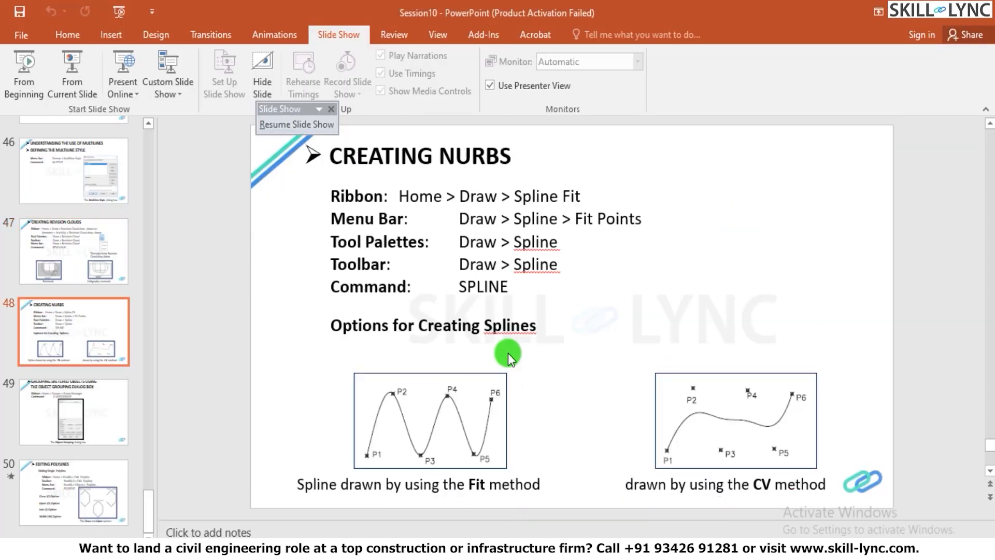
scroll(508, 353, down, 1)
scroll(508, 352, up, 1)
scroll(507, 353, down, 2)
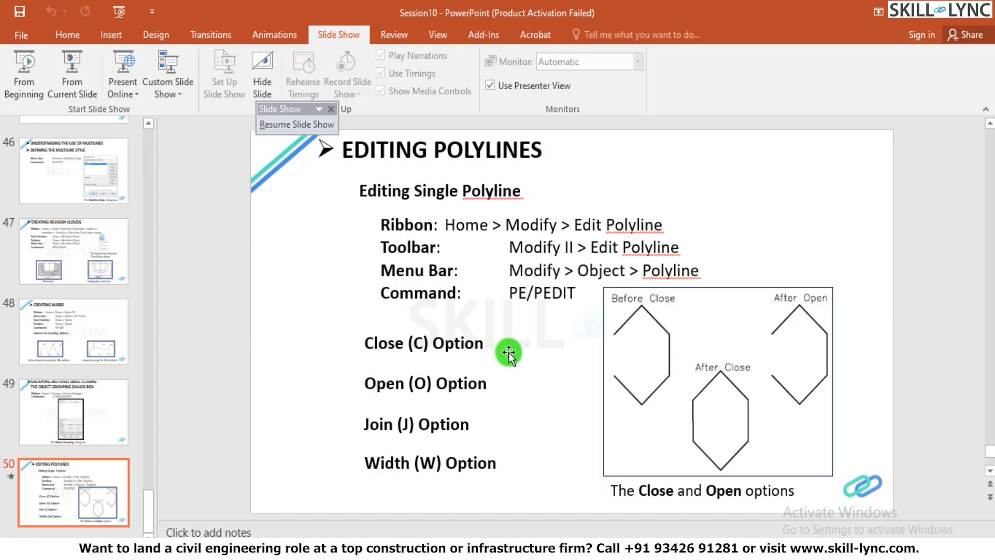
key(alt+Tab)
scroll(377, 341, down, 8)
scroll(413, 246, up, 4)
scroll(455, 228, up, 2)
key(Escape)
key(Escape)
text(spl)
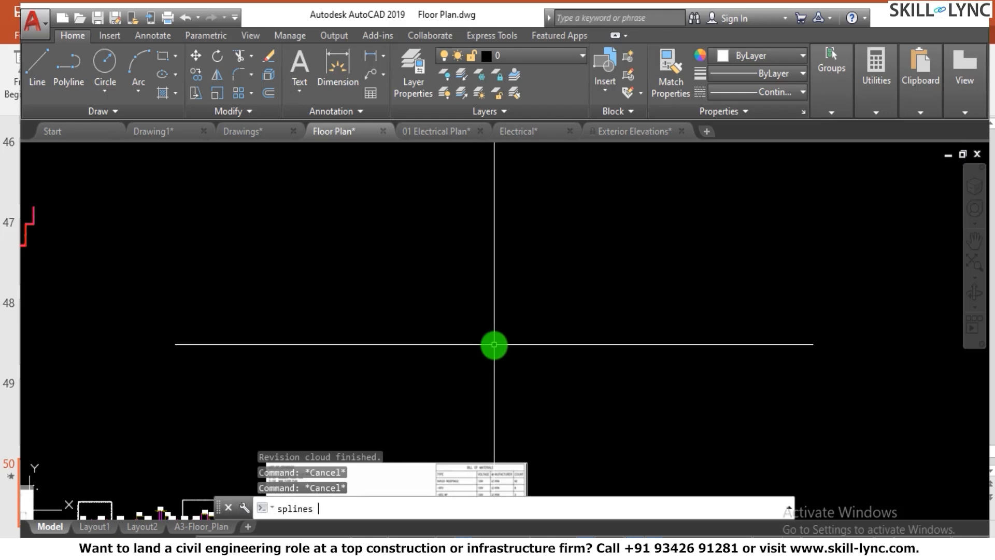
text(ines)
key(Return)
key(Escape)
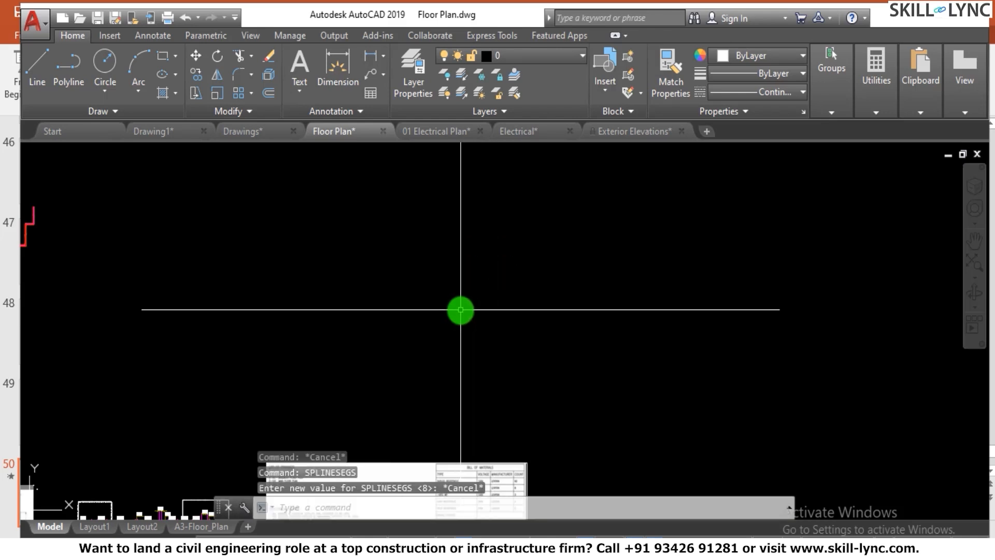
key(Escape)
With ortho mode off, draw a wavy fit-point spline through eleven alternating high and low points in the empty area above the electrical legend.
text(spline)
key(Return)
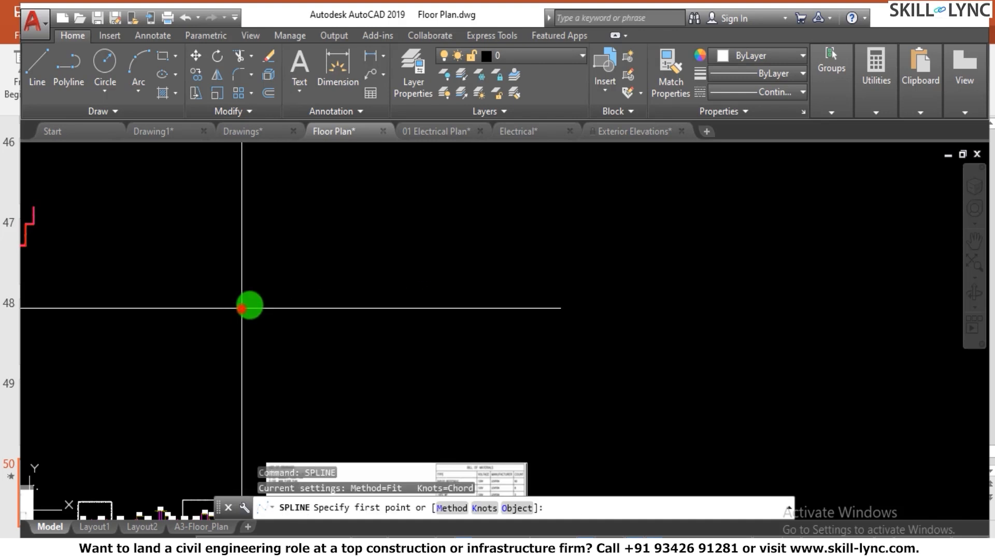
click(242, 308)
key(F8)
click(311, 224)
click(438, 359)
click(492, 269)
click(561, 365)
click(614, 276)
click(679, 397)
click(712, 296)
click(788, 373)
click(833, 310)
right_click(875, 350)
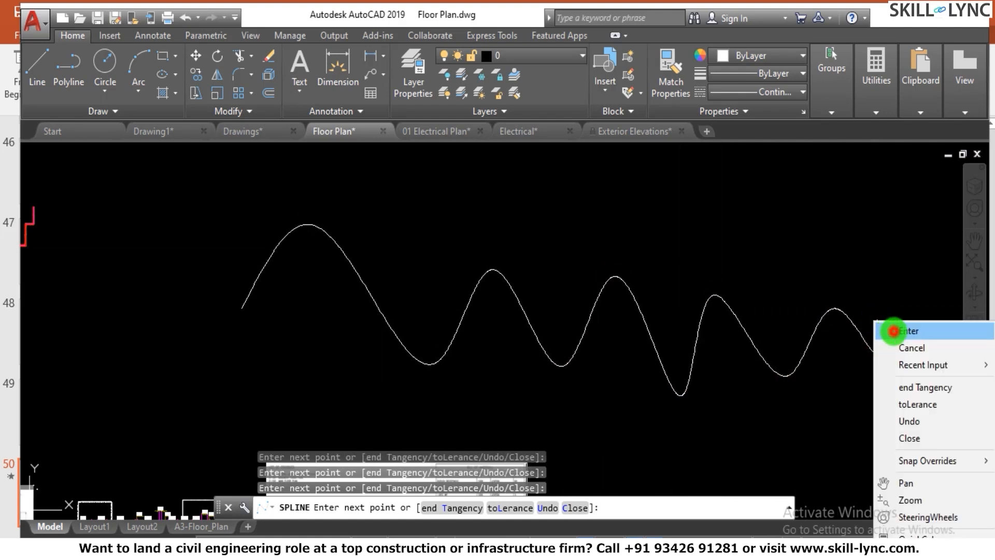
click(893, 330)
Reshape the spline's left part by stretching its second fit point down and its third and fifth fit points up.
click(446, 331)
click(349, 251)
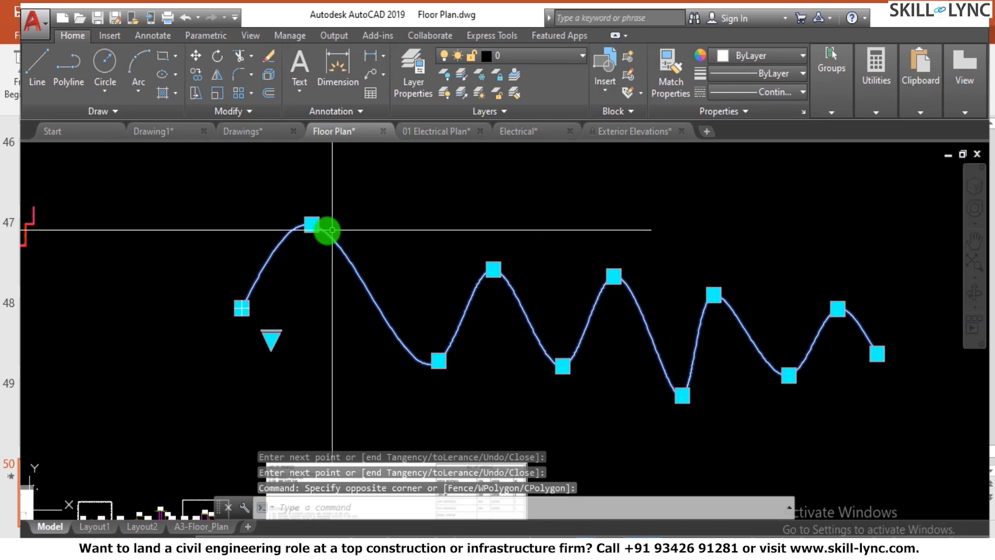
click(313, 224)
click(322, 300)
click(439, 360)
click(416, 244)
click(562, 365)
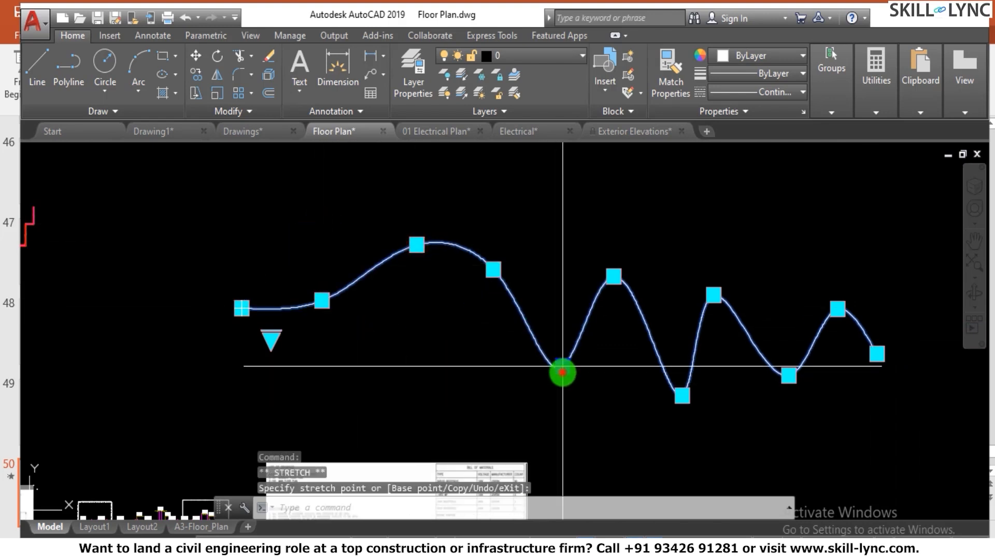
click(555, 221)
Stretch the spline's seventh fit point up and to the left, and its eighth fit point up and to the right.
click(681, 396)
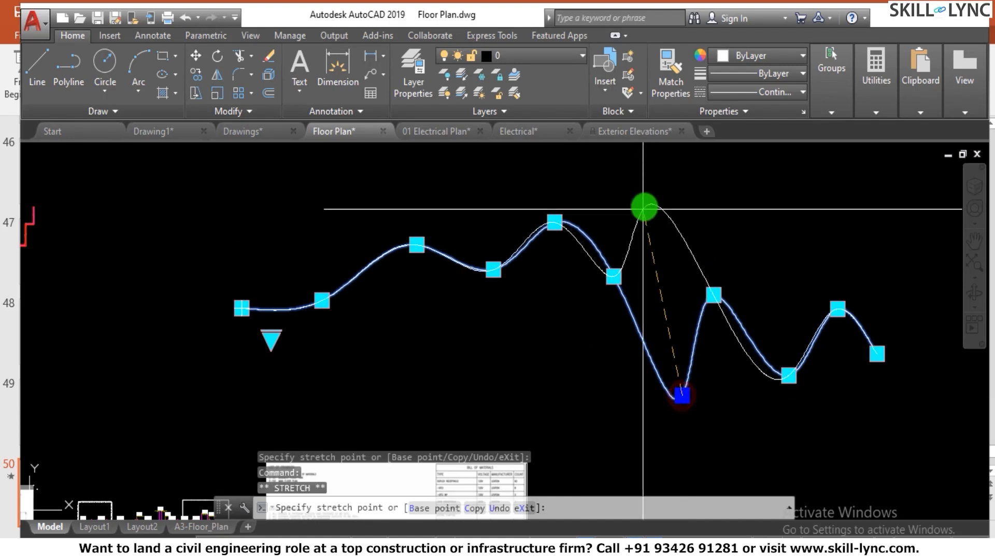
click(644, 206)
click(713, 295)
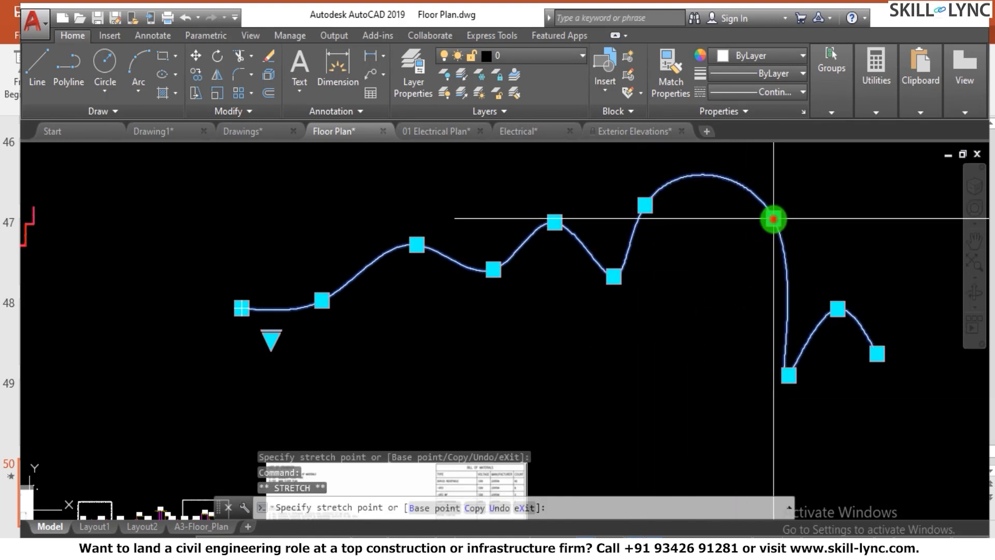
click(773, 219)
scroll(655, 280, down, 2)
scroll(565, 261, up, 2)
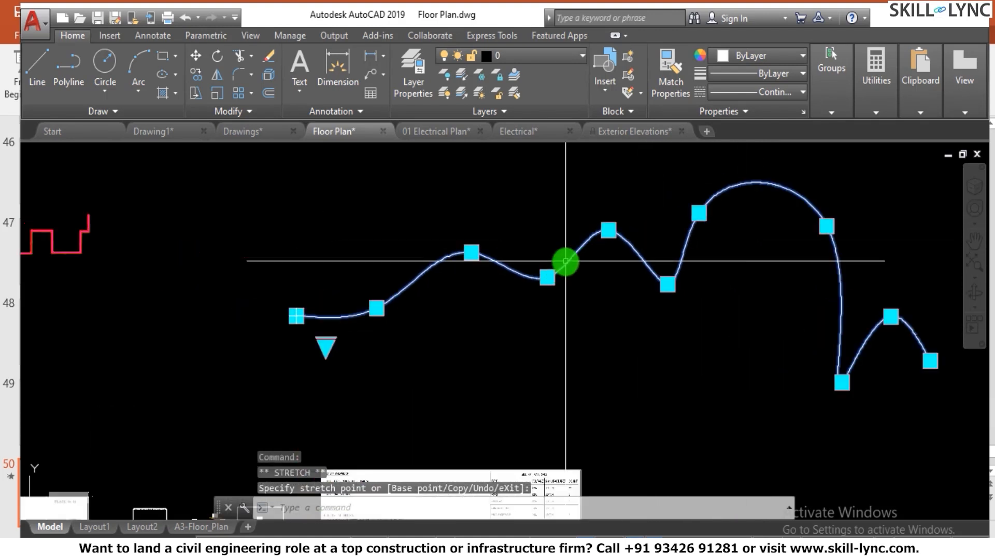
key(Escape)
key(Escape)
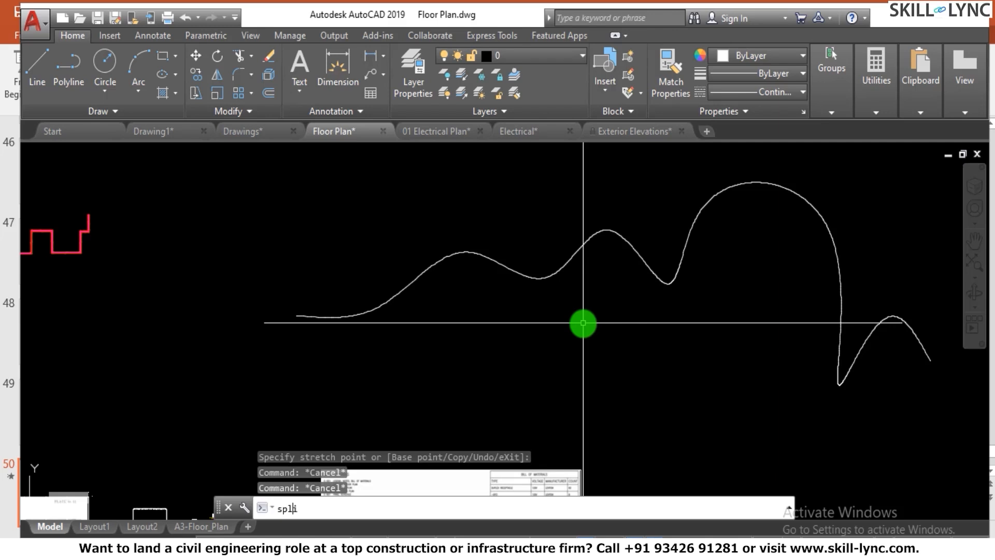
Edit the spline's fit data with SPLINEDIT, closing the curve and opening it again.
text(splinedit)
key(Return)
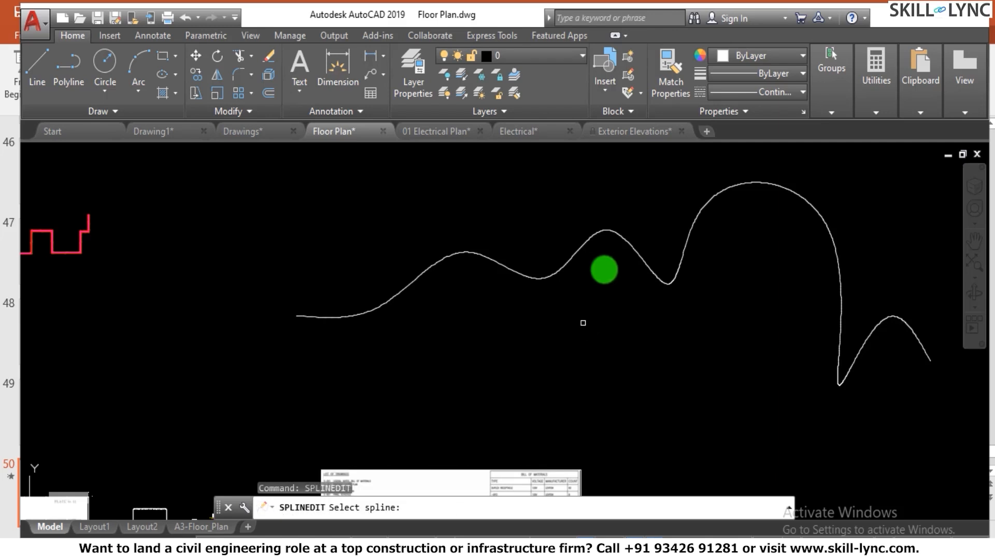
click(580, 256)
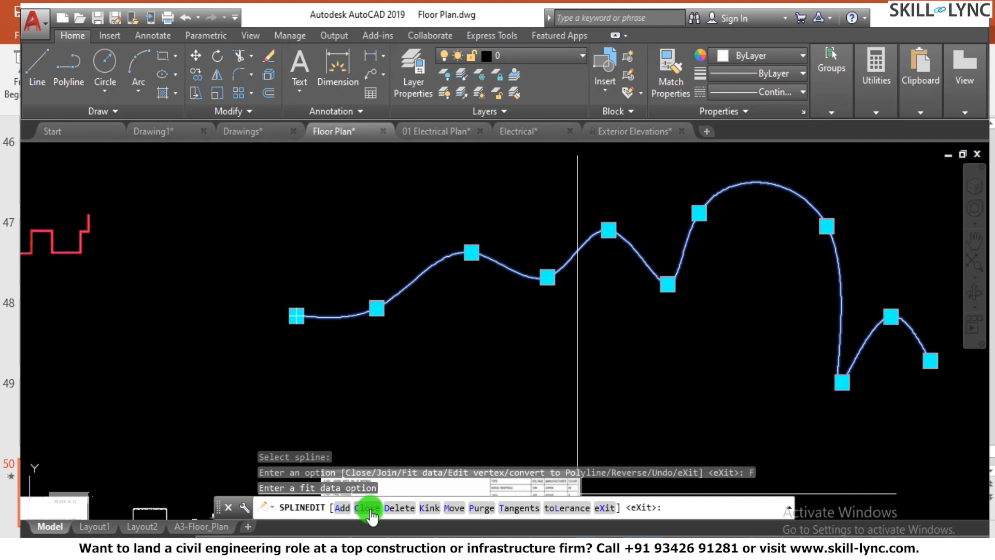
click(370, 510)
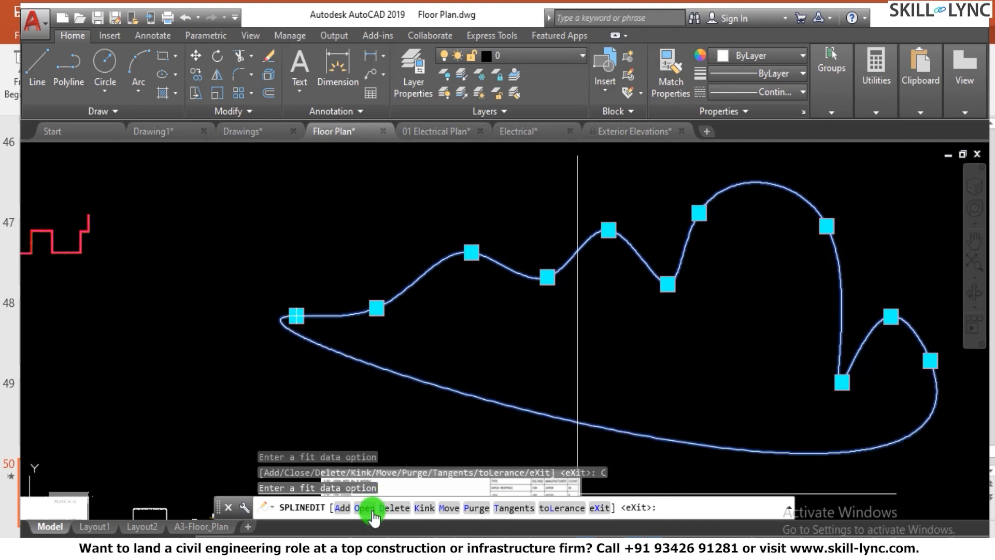
click(368, 508)
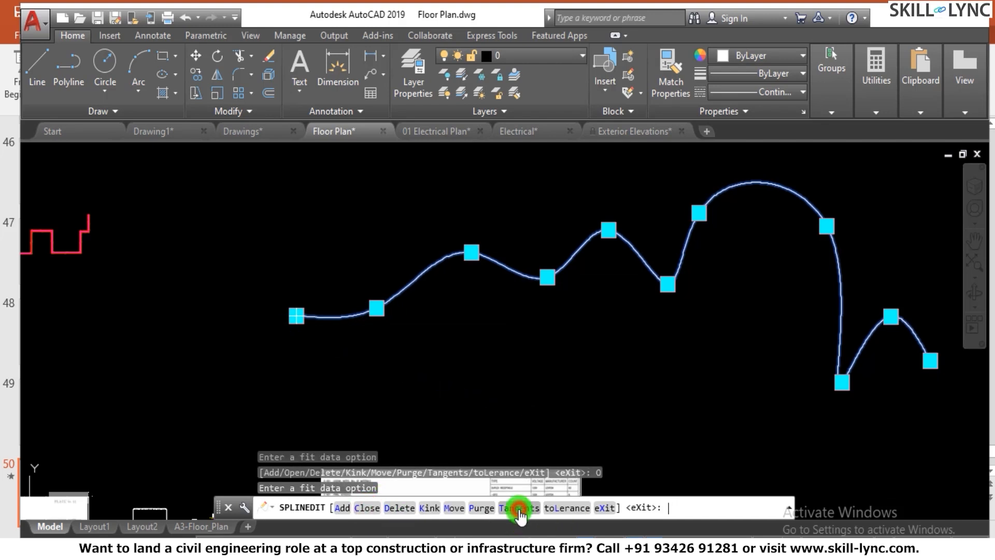
Try to set new start and end tangents for the spline through its fit data options.
click(519, 509)
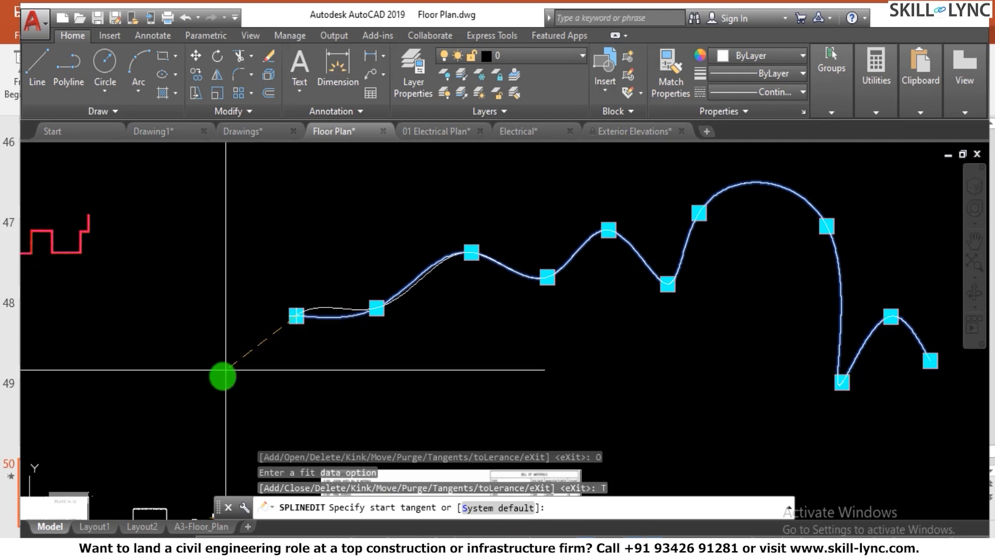
click(197, 363)
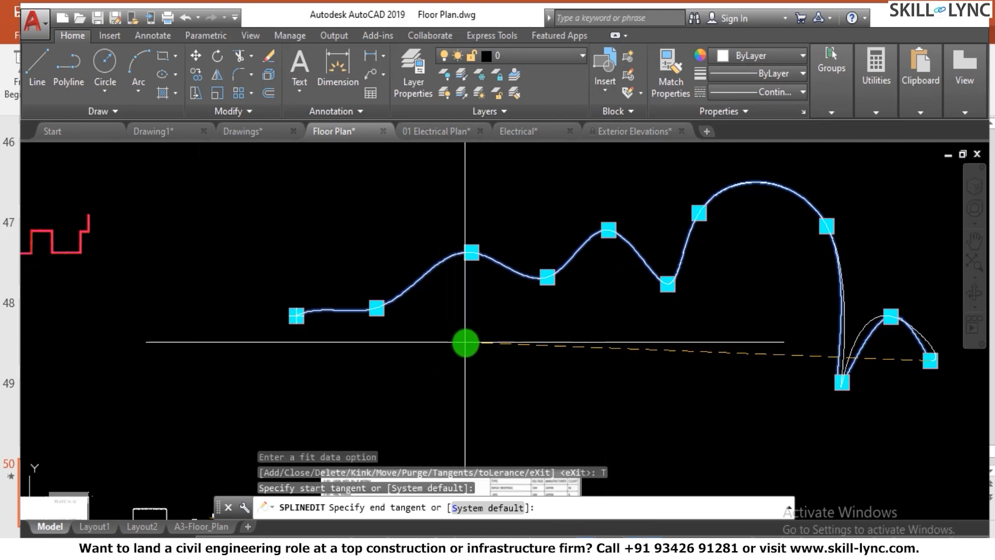
click(465, 342)
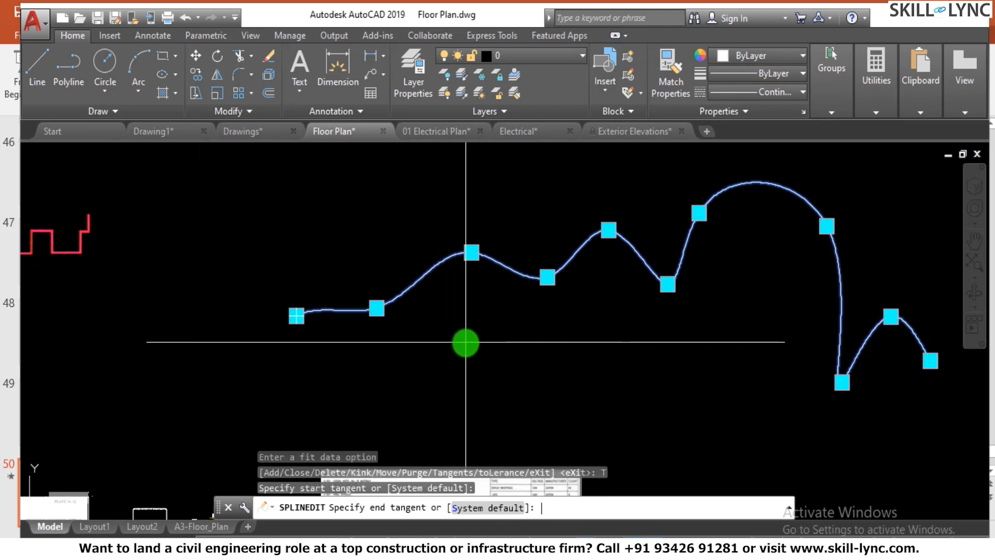
key(Return)
key(Escape)
key(Escape)
key(Escape)
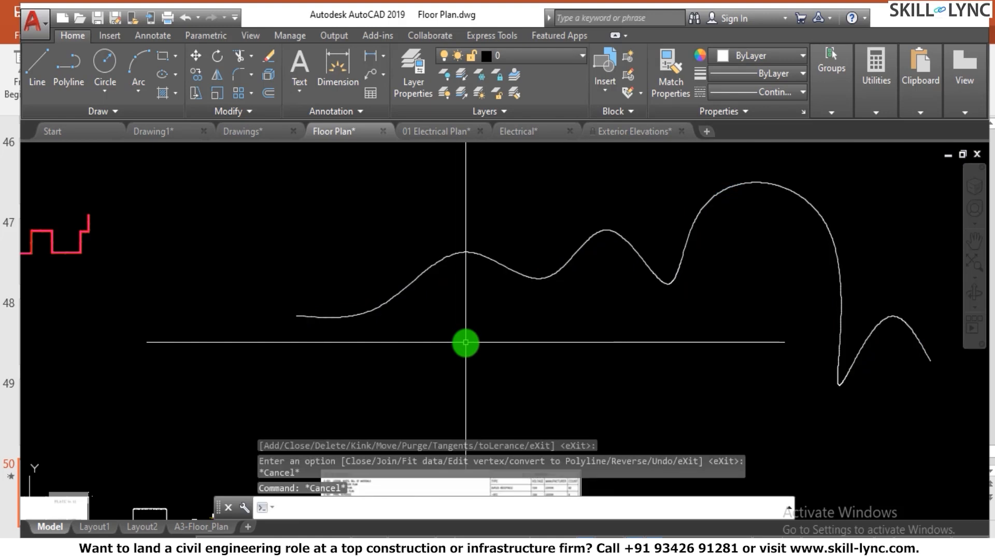
Erase the wavy spline above the electrical legend.
scroll(701, 340, down, 6)
scroll(693, 333, up, 4)
click(693, 333)
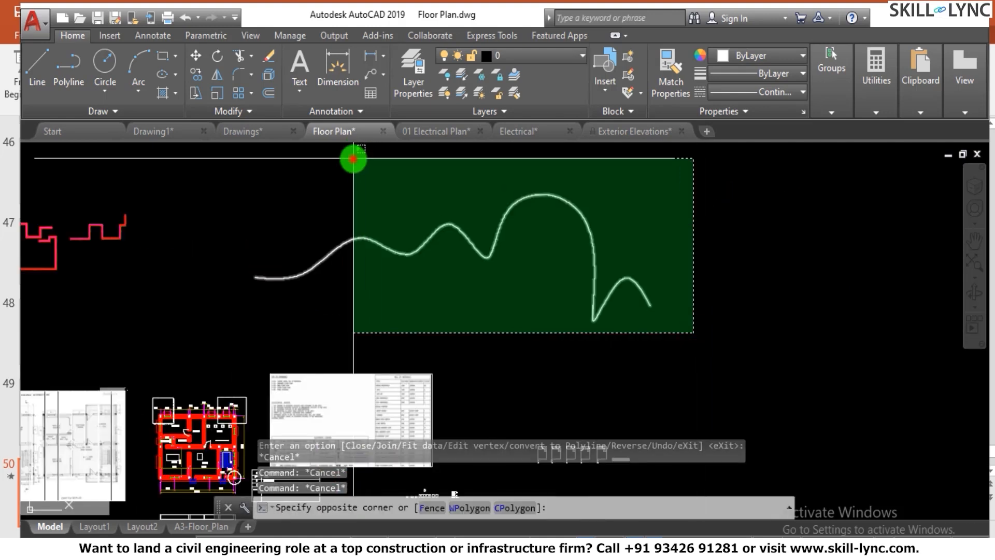
click(361, 157)
text(e)
key(Return)
key(Escape)
key(Escape)
key(Escape)
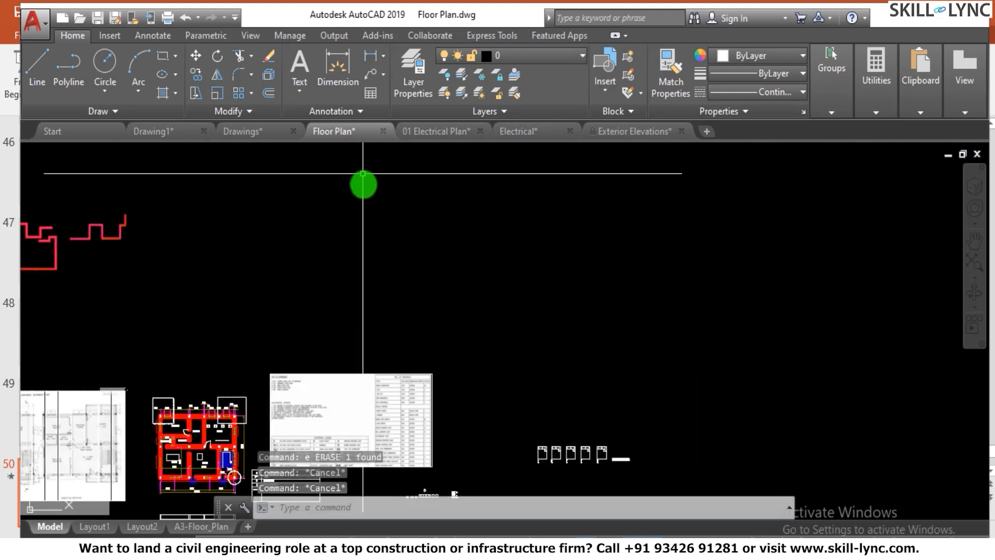
Purge the unused Seat block and the next two offered items one at a time, cancelling the purge at block R2.
scroll(456, 202, down, 2)
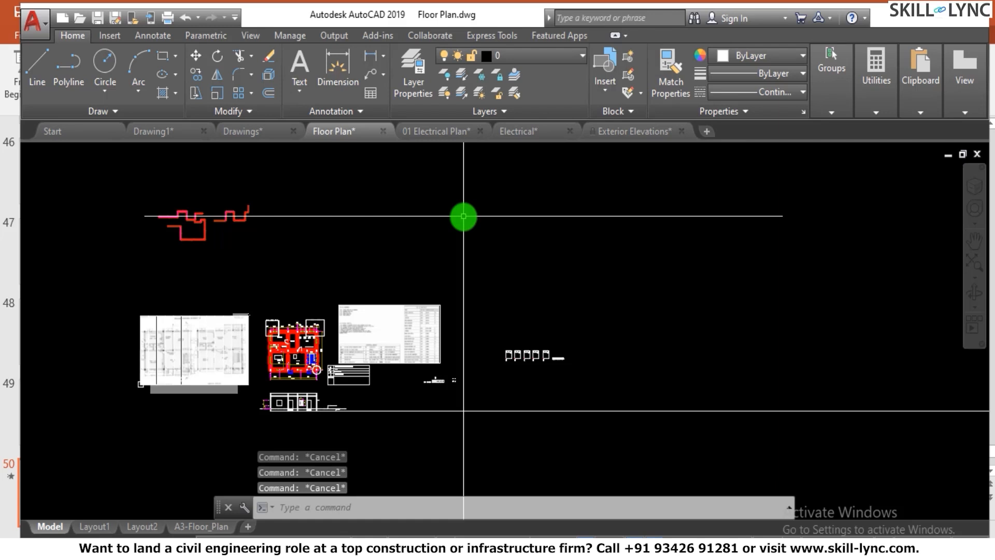
text(purge)
key(Return)
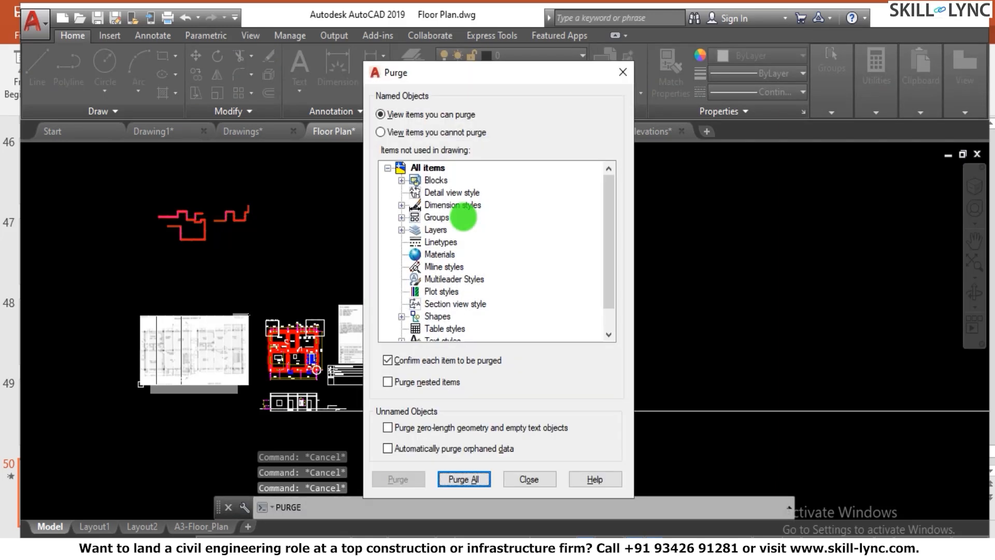
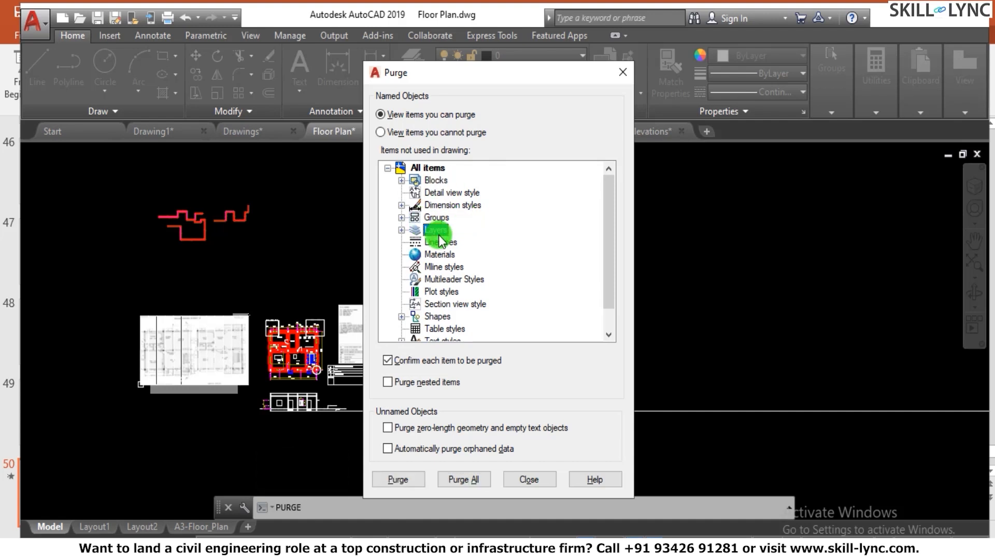
click(462, 481)
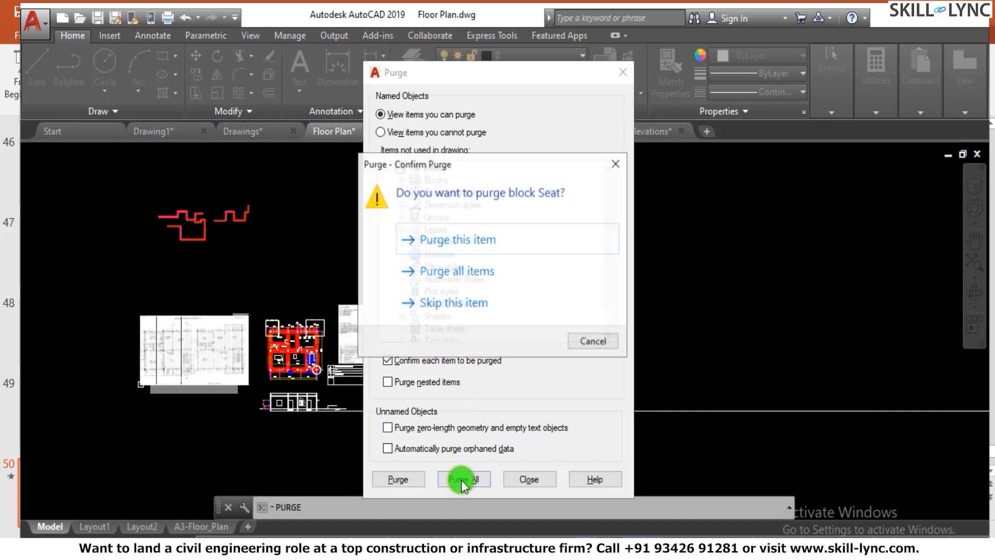
click(473, 241)
click(463, 251)
click(470, 254)
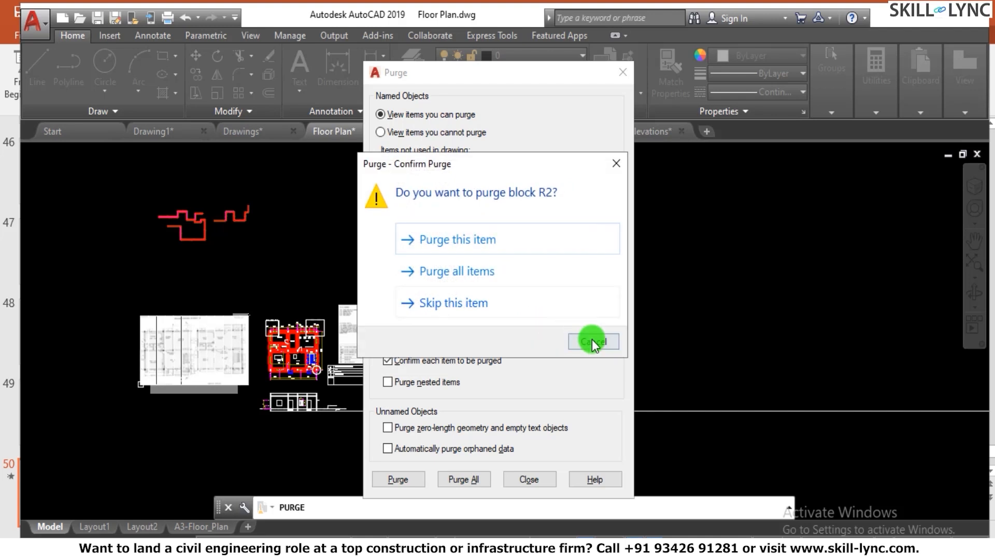
click(594, 342)
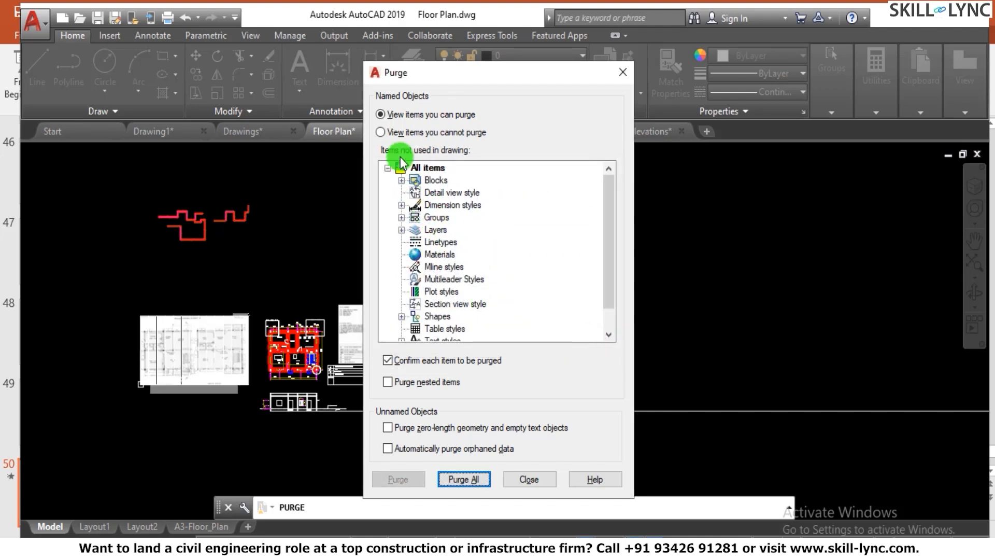
drag(618, 245, 595, 207)
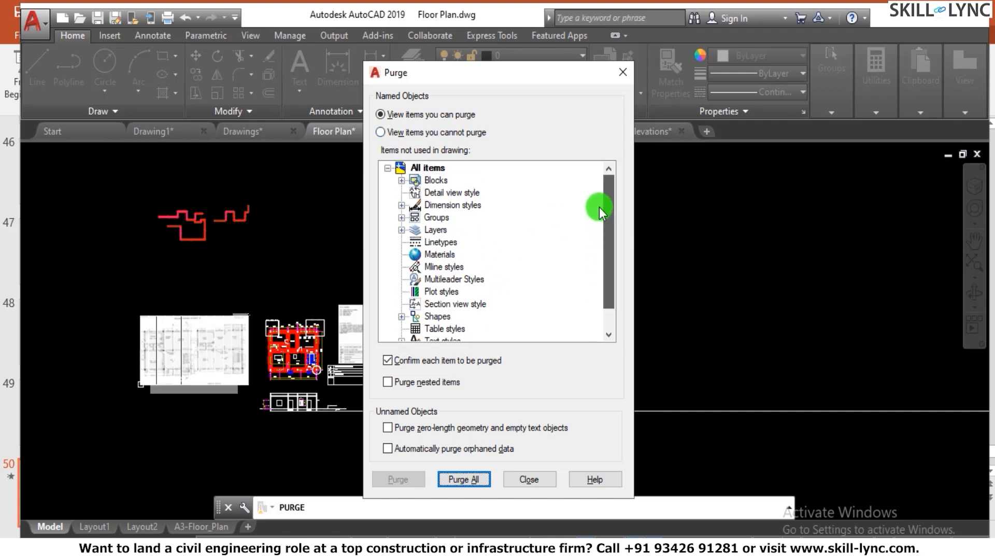
Purge the unused block R2 individually from the drawing.
click(401, 180)
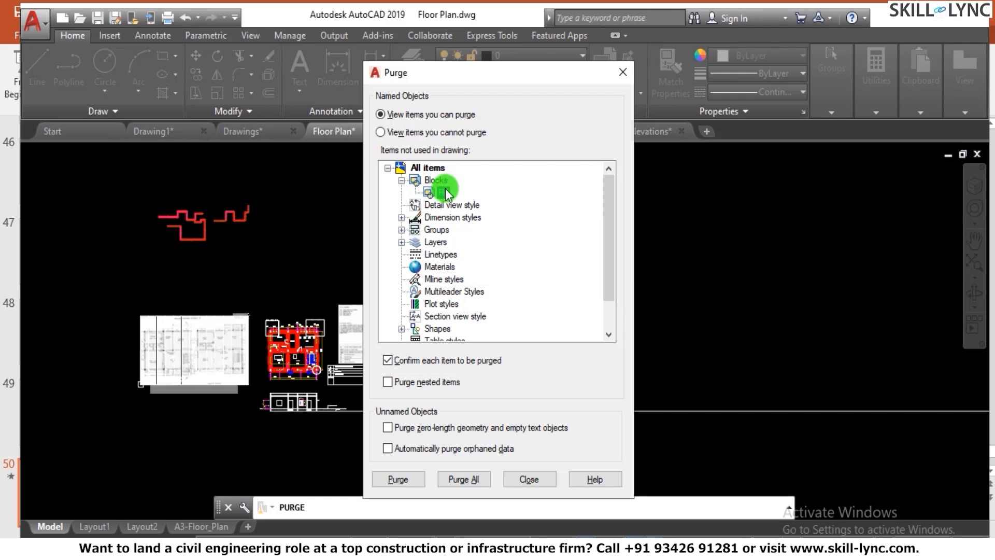
click(401, 217)
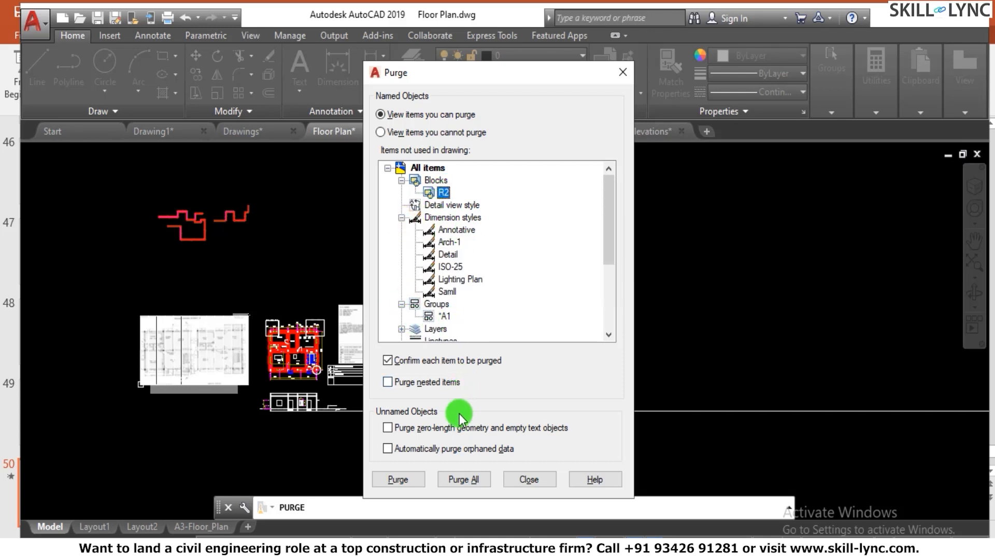
click(400, 477)
click(451, 297)
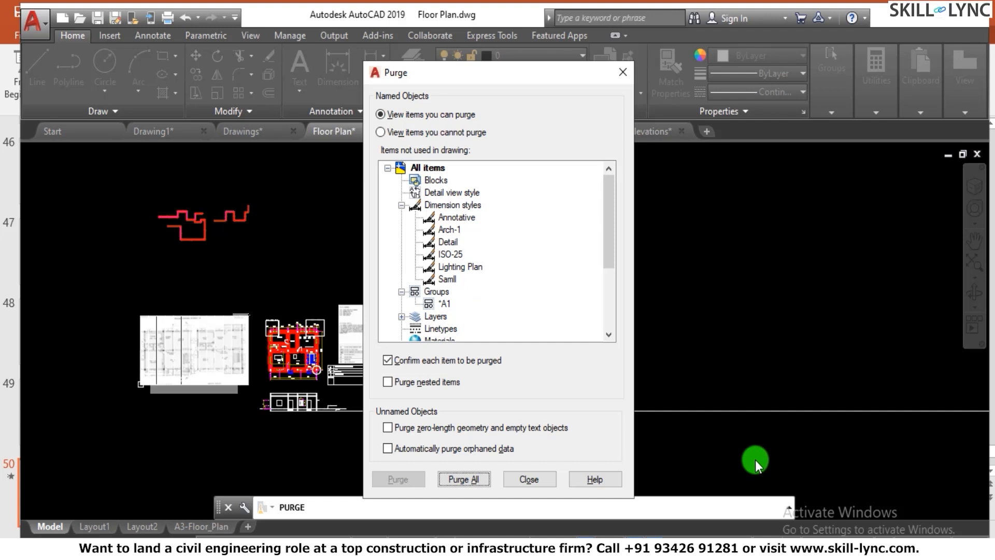
Purge all remaining unused items in one go, starting from dimension style ISO-25, and close the purge tool.
click(474, 491)
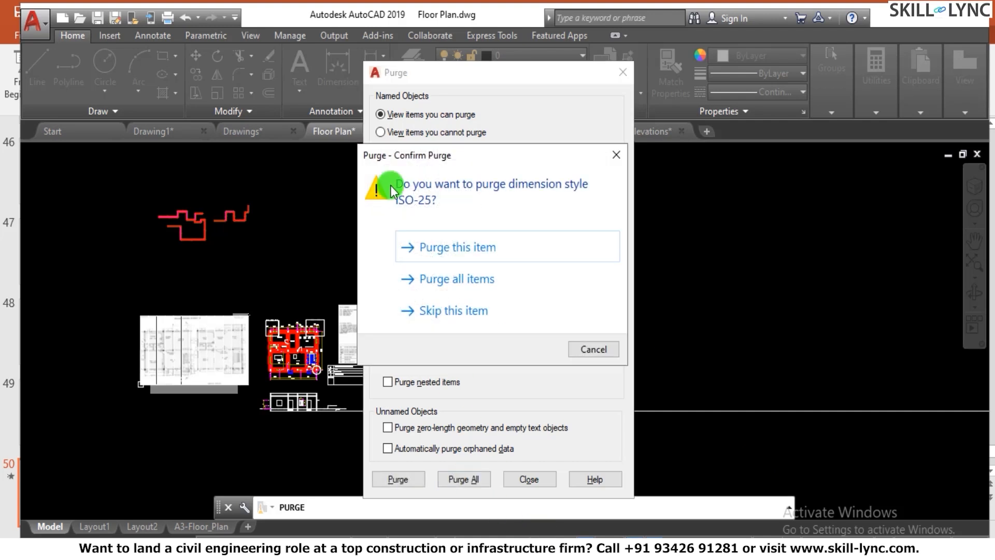
click(469, 283)
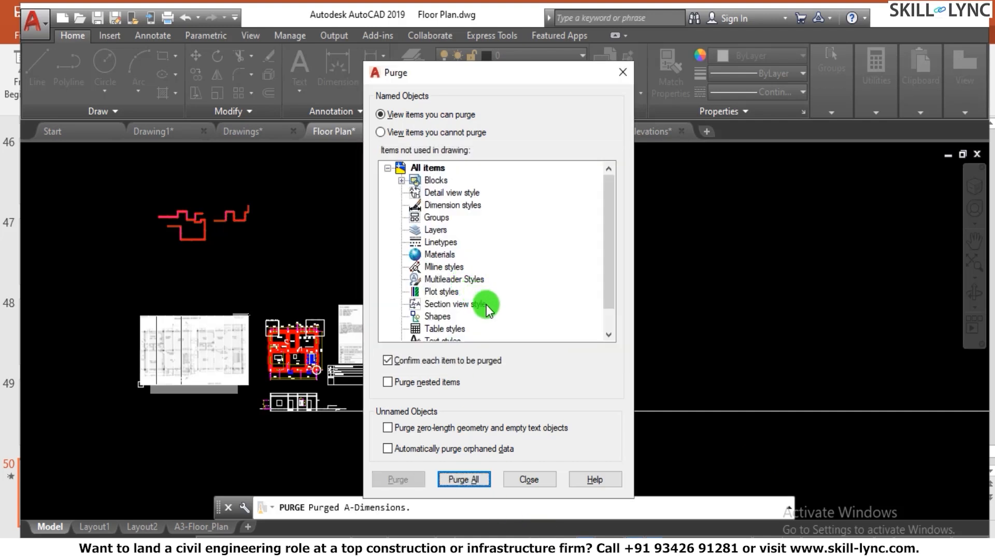
click(528, 479)
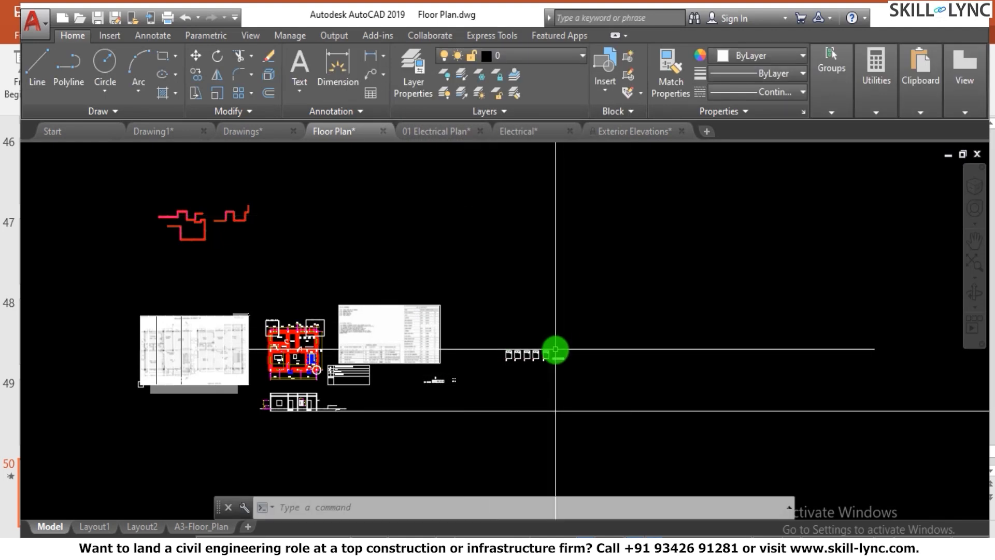
Check which layers remain in the drawing and look over the floor plan.
click(500, 56)
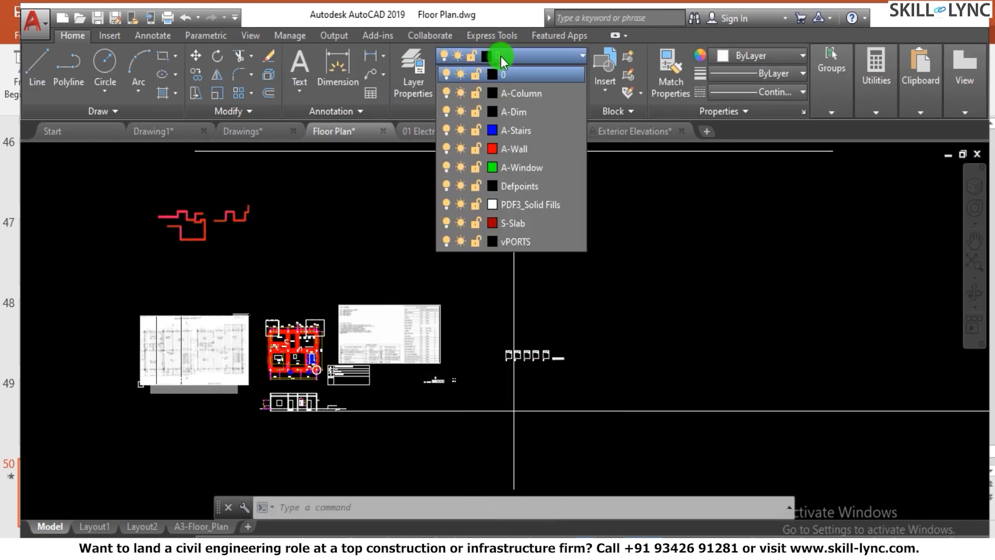
click(622, 288)
click(600, 335)
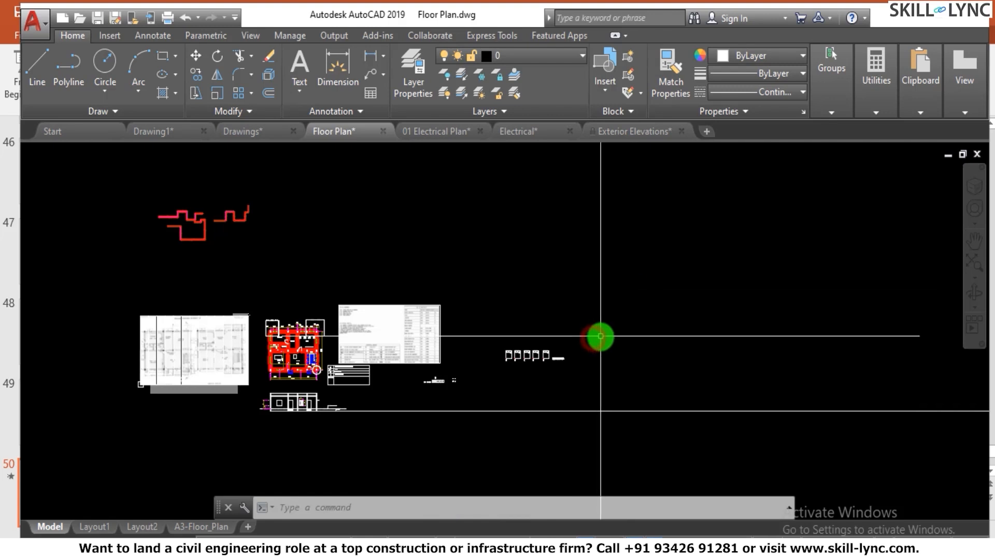
scroll(289, 344, up, 6)
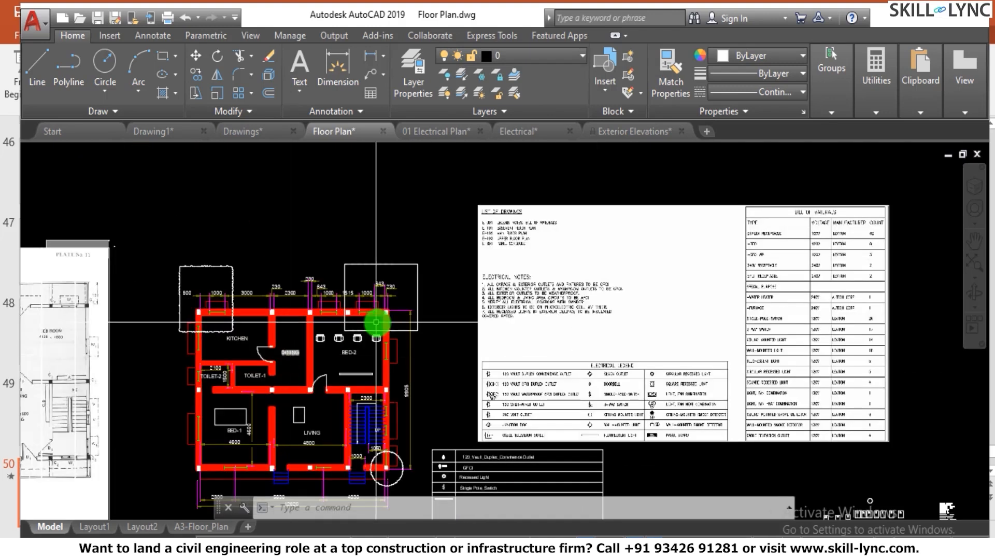
scroll(324, 342, down, 3)
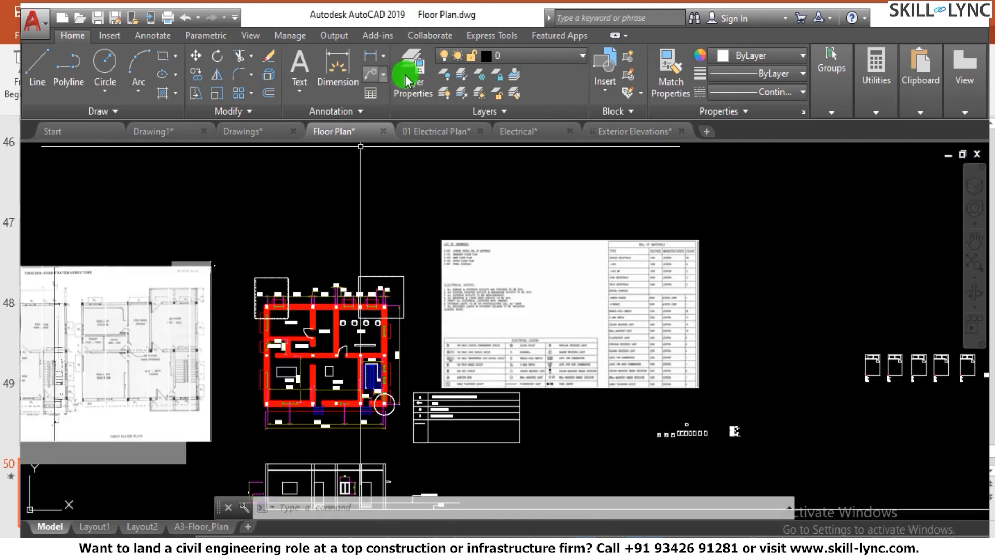
Create a new text style named Custom1 and make it the current style.
click(302, 86)
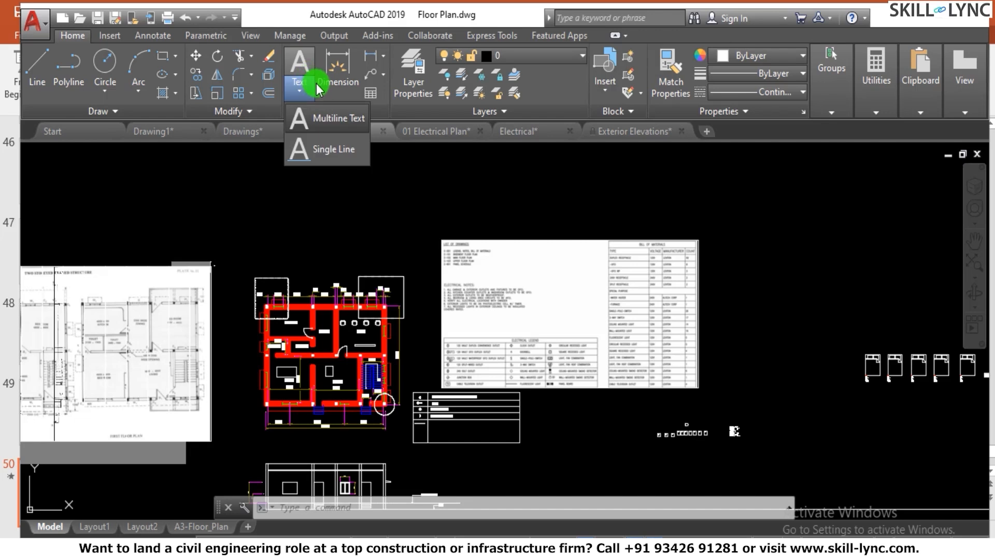
click(639, 240)
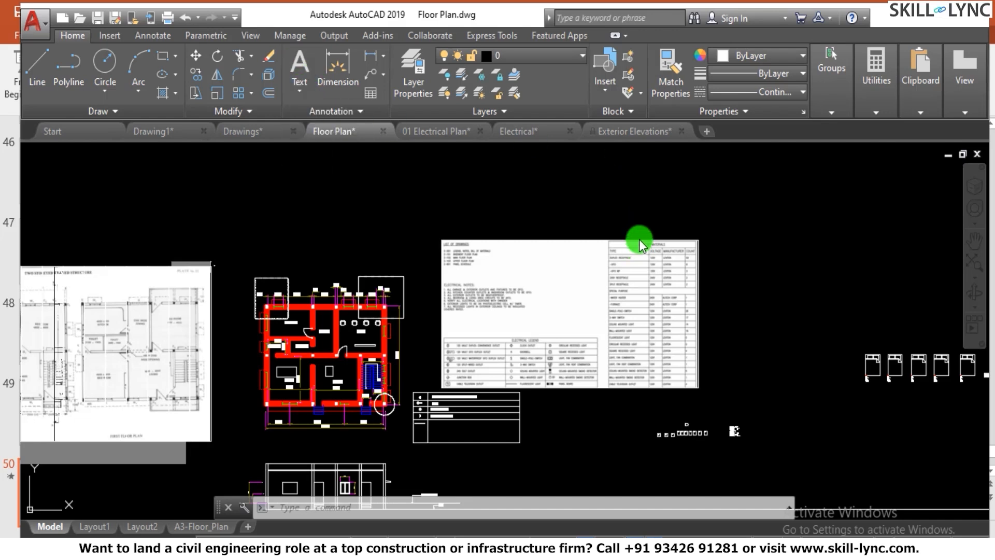
text(st)
key(Return)
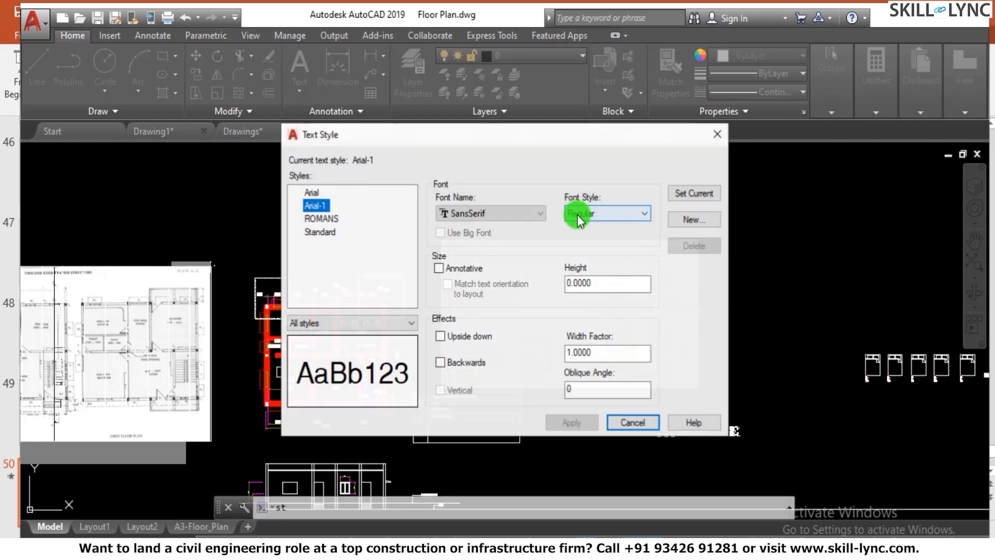
click(693, 219)
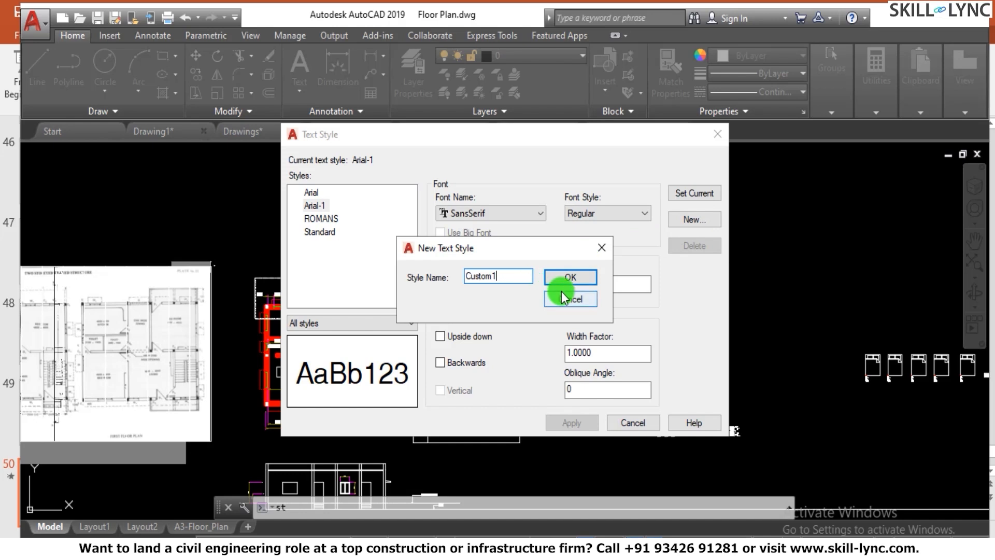
text(Custom1)
click(568, 279)
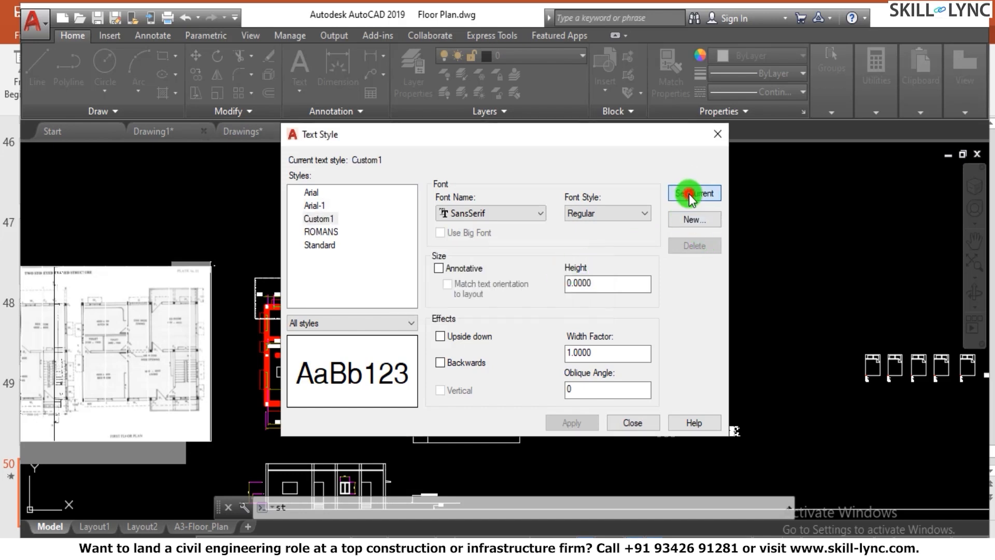
click(633, 423)
key(Escape)
key(Escape)
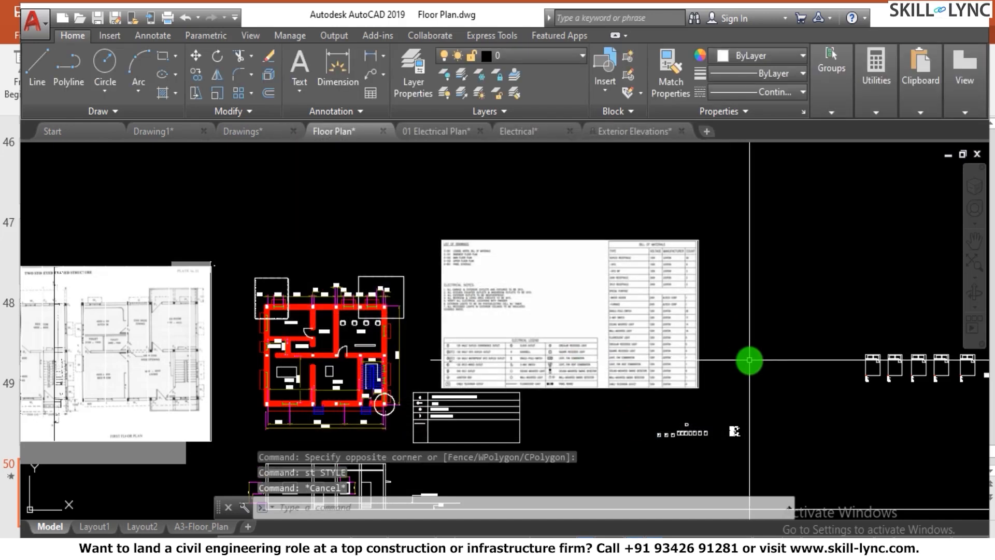
Check the purgeable text styles and purge the unused block _Oblique.
text(purge)
key(Return)
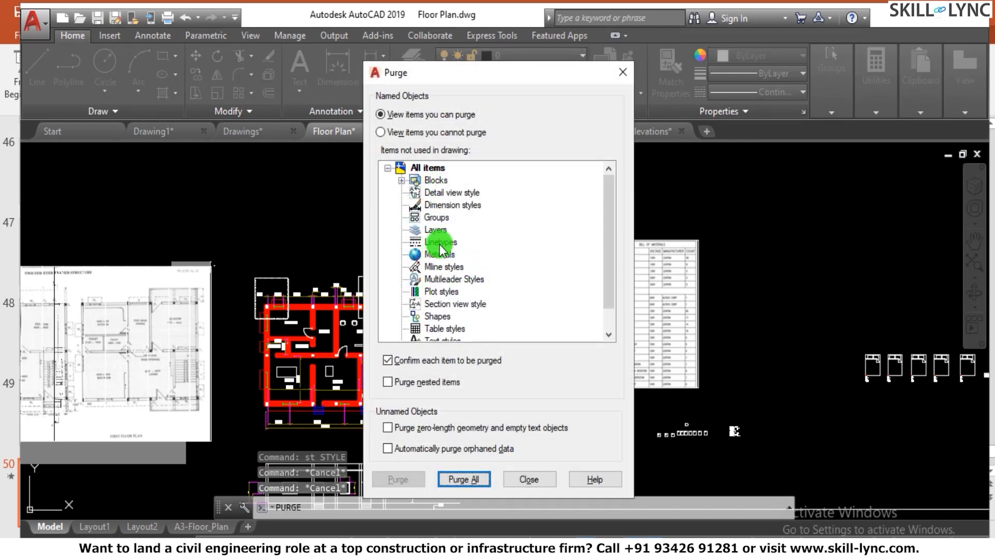
scroll(439, 250, down, 1)
click(441, 316)
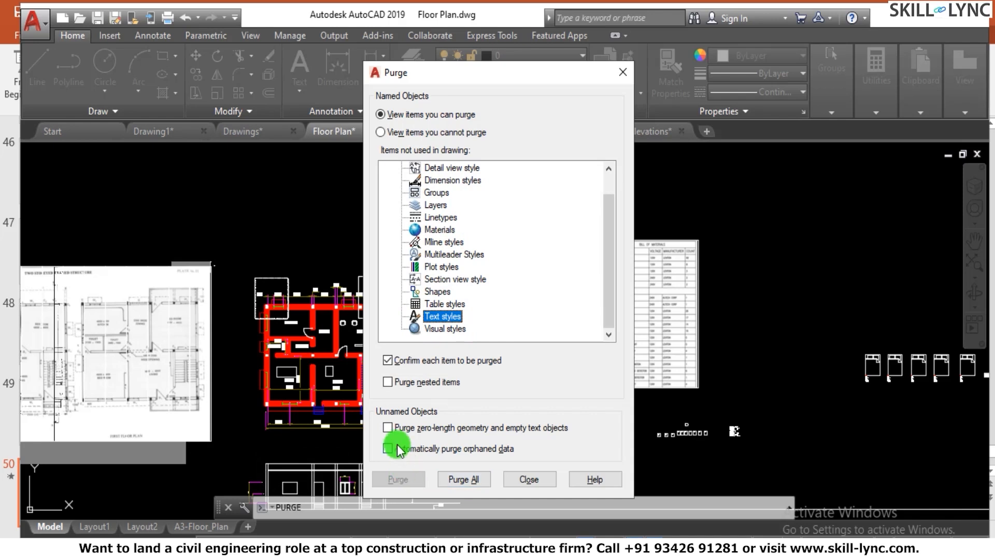
click(474, 480)
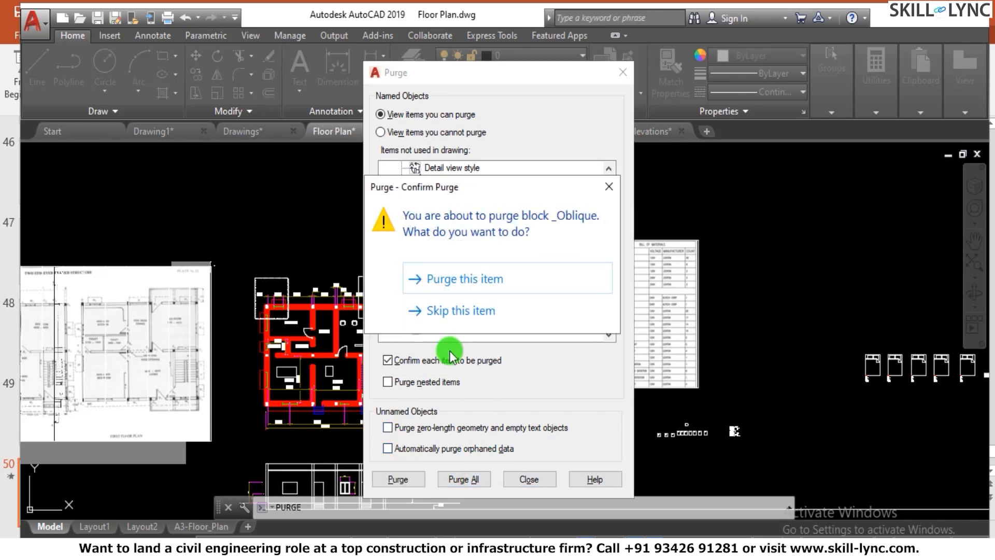
click(465, 282)
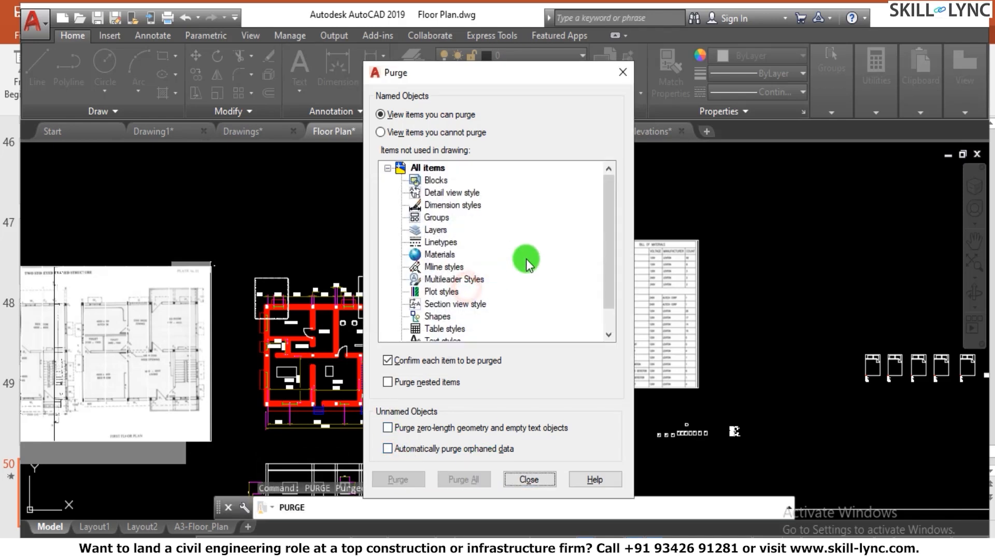
click(628, 73)
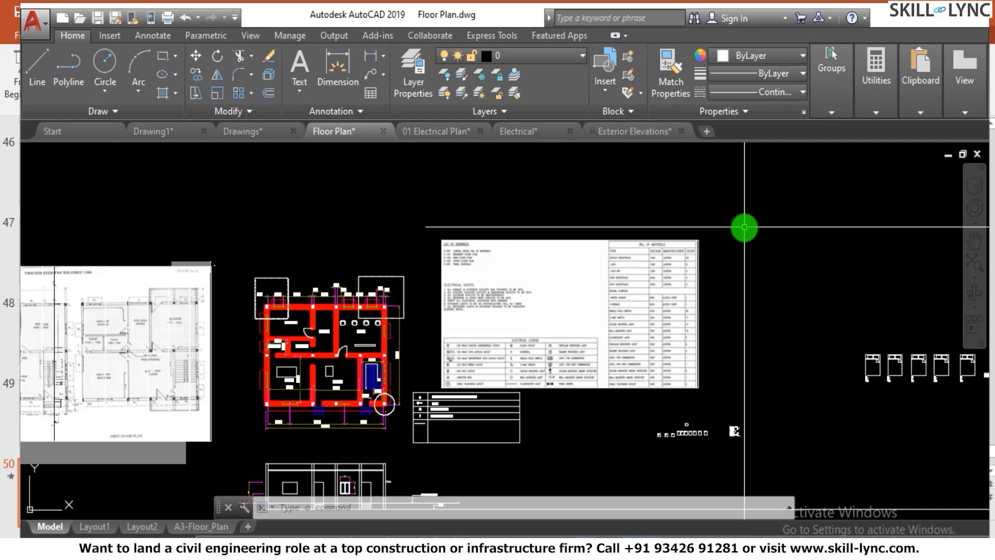
Make Arial-1 the current text style.
text(st)
key(Return)
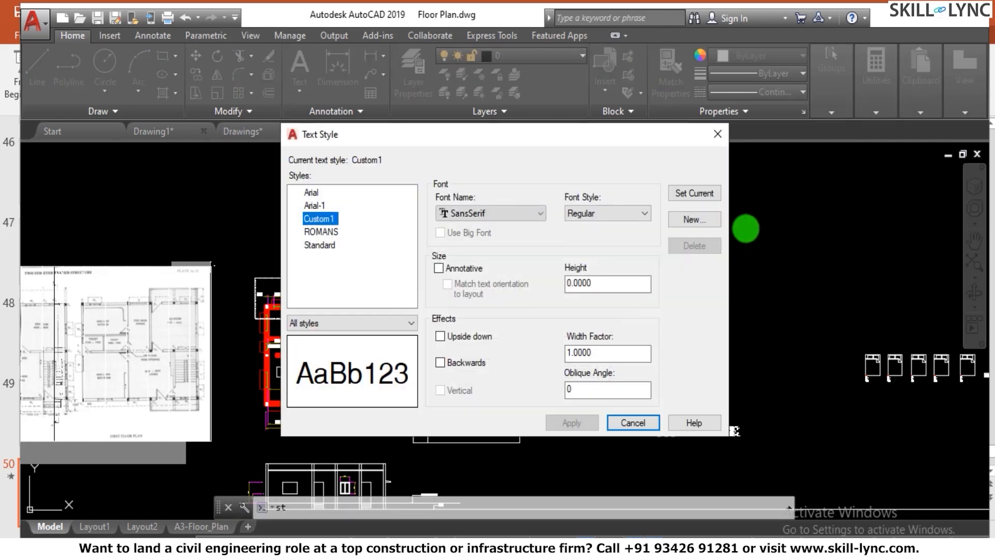
click(317, 206)
click(694, 193)
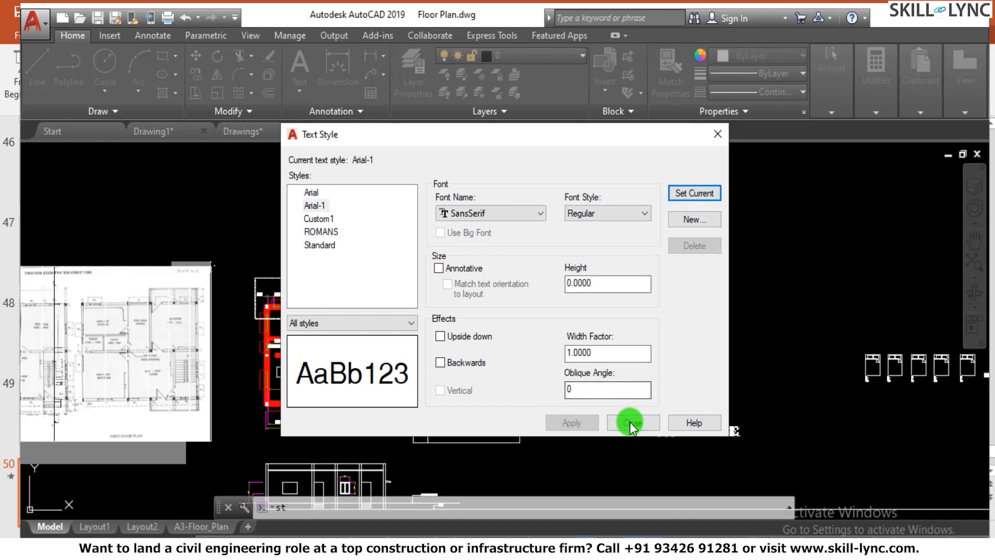
click(631, 424)
Purge the unused text style Custom1 from the drawing.
text(purge)
key(Return)
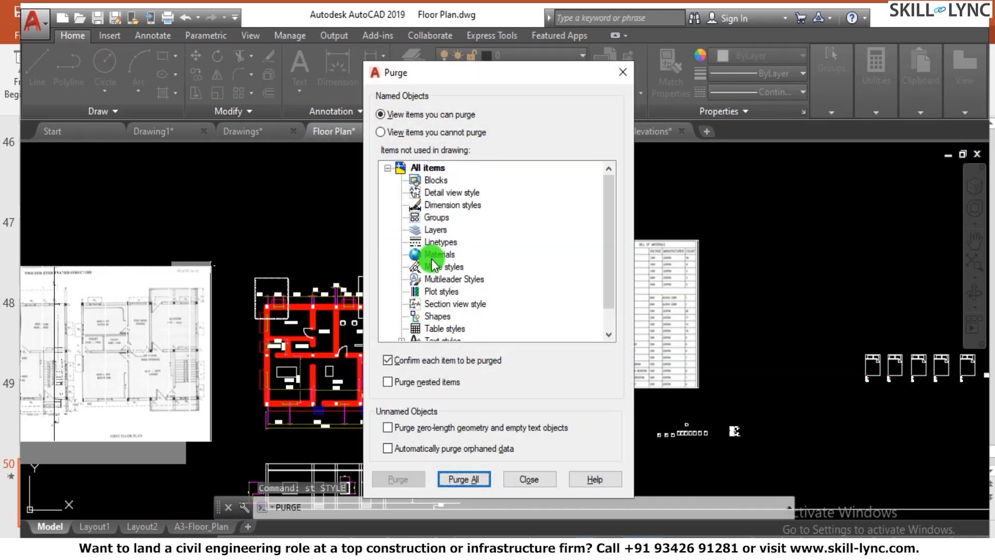
scroll(453, 324, down, 1)
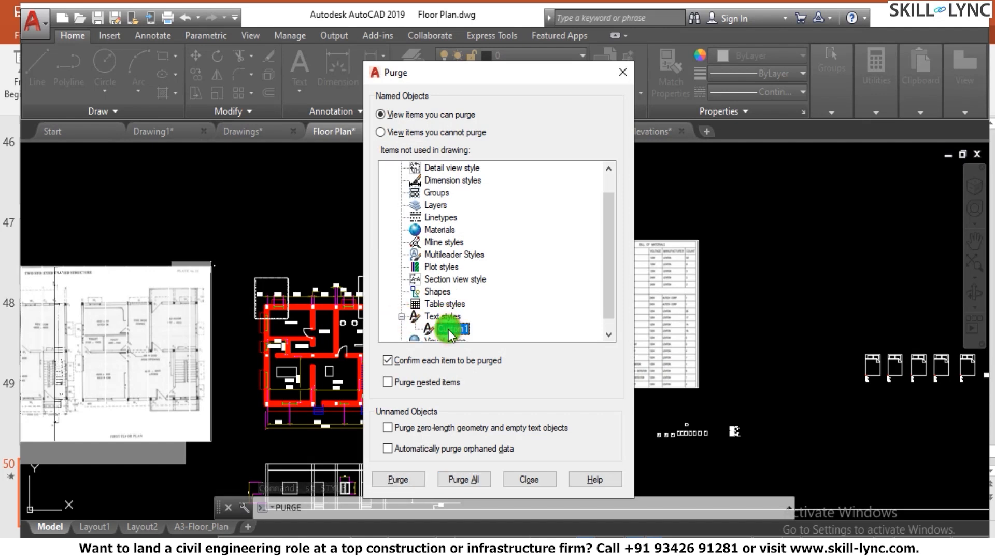
click(463, 479)
click(493, 275)
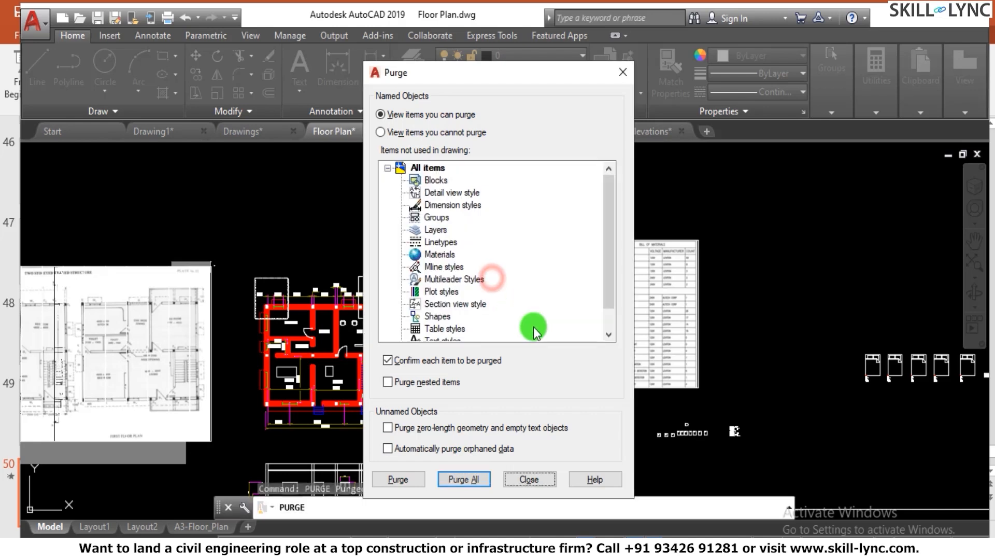
click(529, 480)
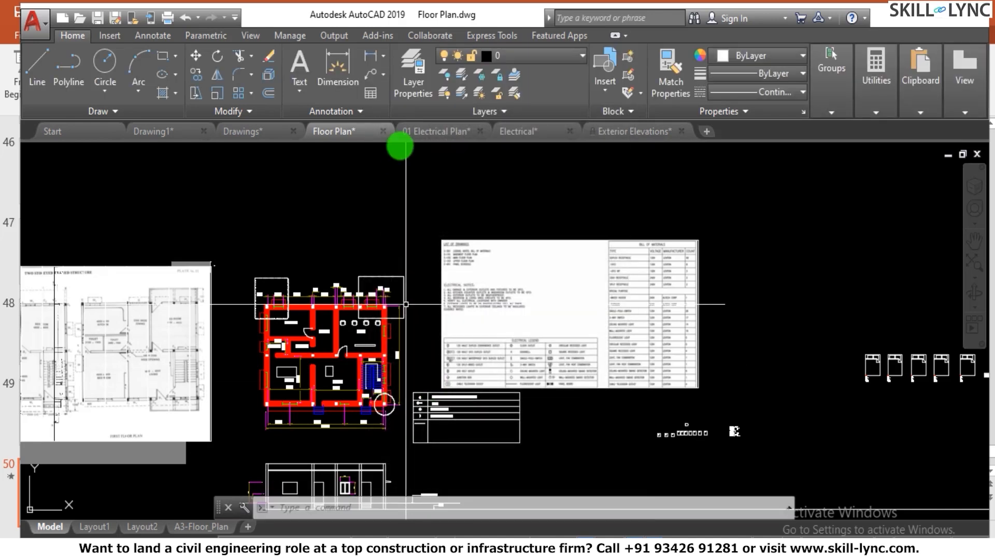
Check the list of text styles left in the drawing.
text(st)
key(Return)
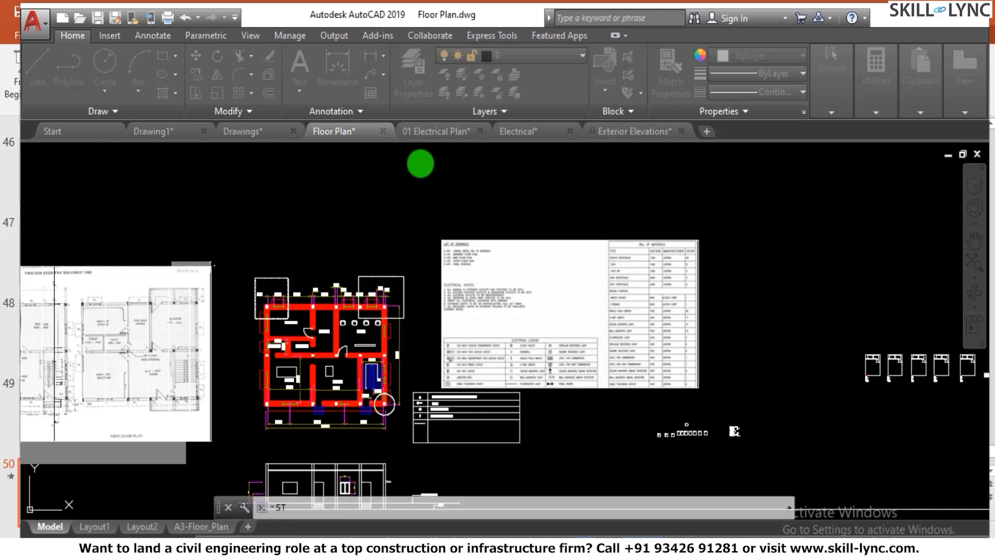
click(633, 421)
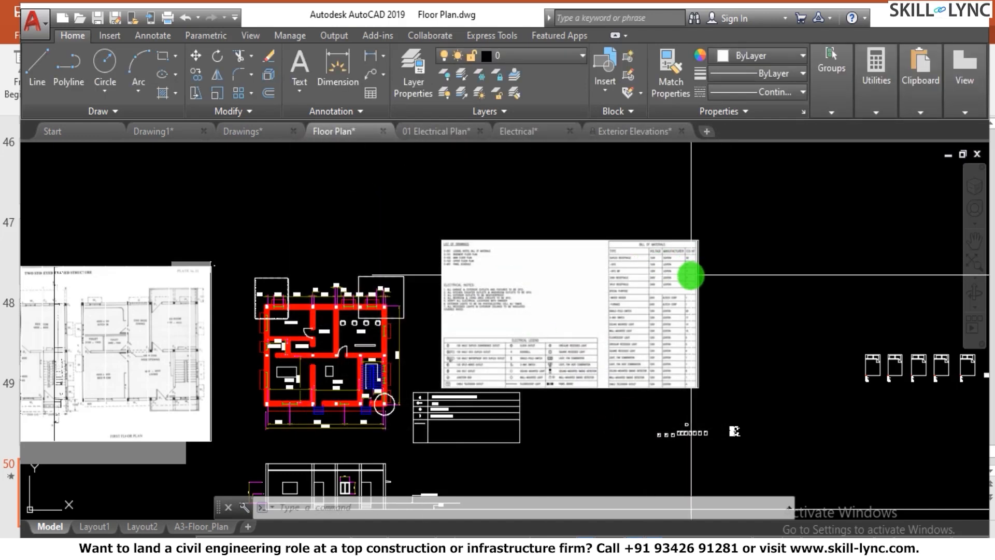
Add six new layers with default names and properties to the drawing.
text(la)
key(Return)
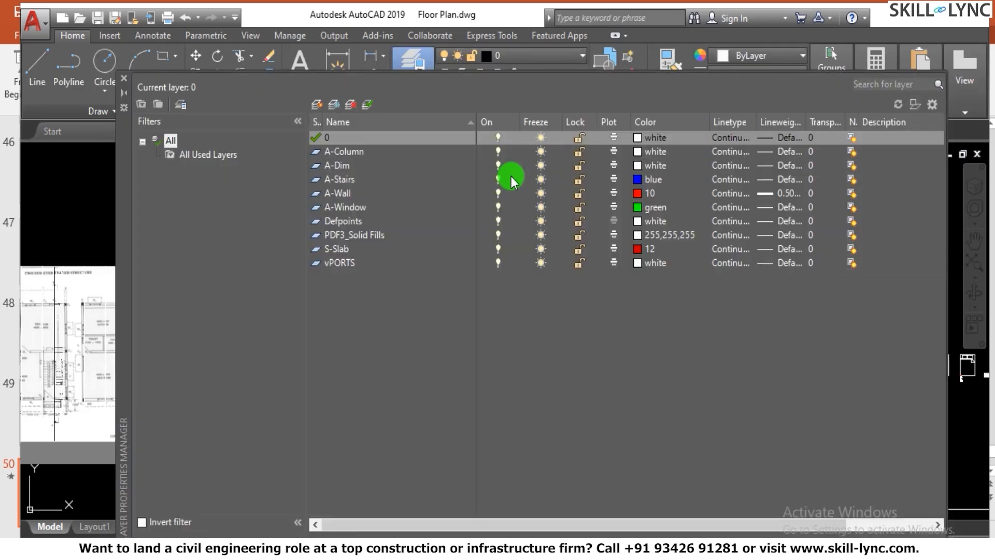
click(317, 104)
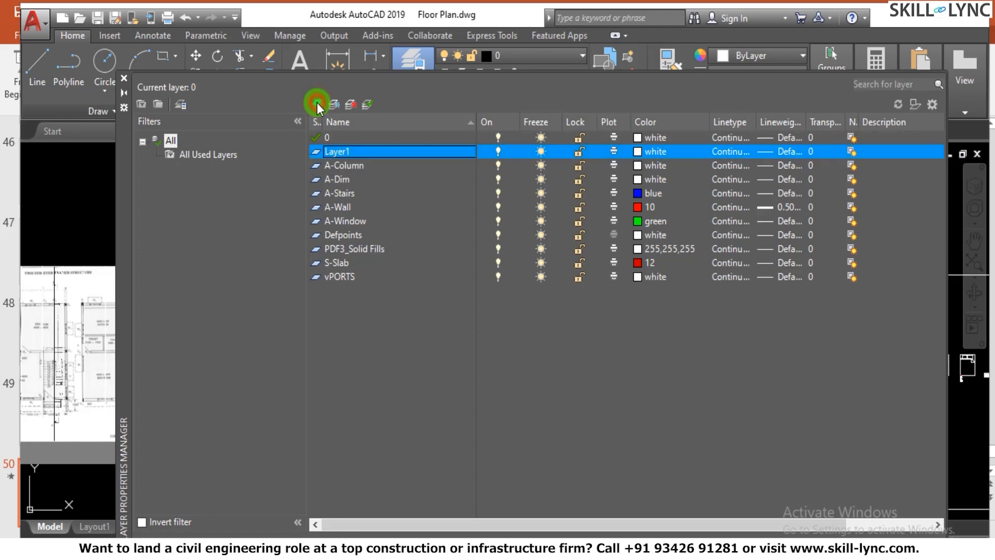
click(317, 104)
click(317, 103)
click(318, 104)
click(317, 104)
click(317, 104)
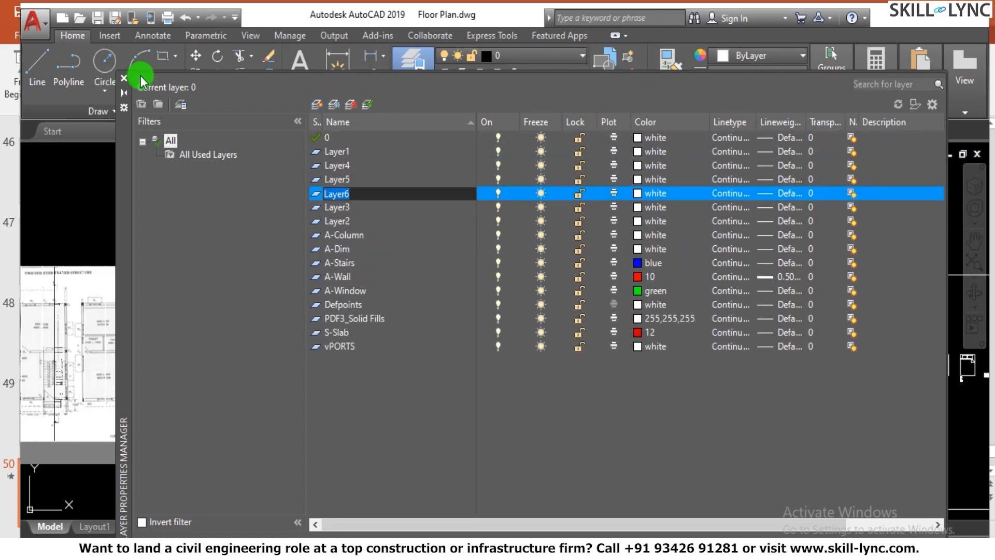
click(124, 78)
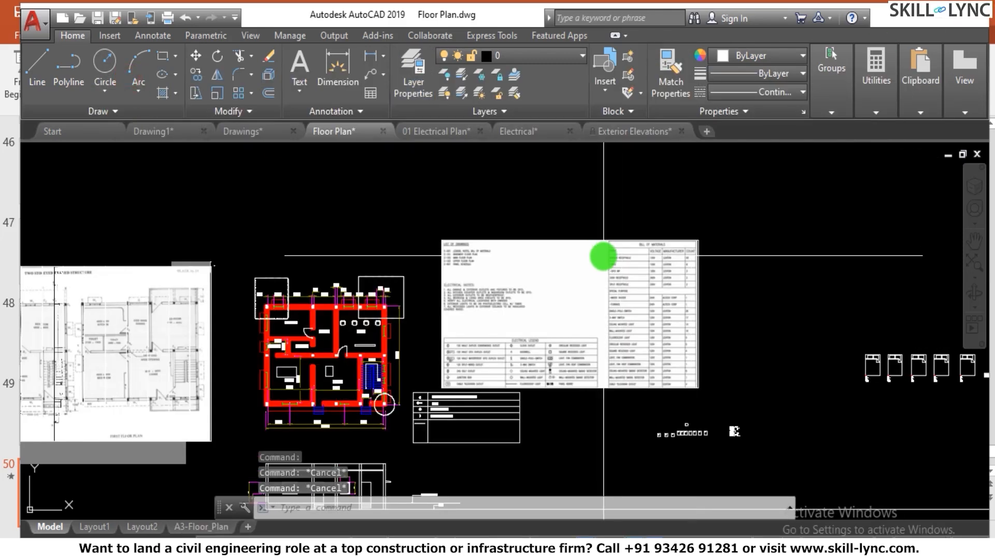
Purge the unused layers Layer1 through Layer6 from the drawing in one go.
text(purge)
key(Return)
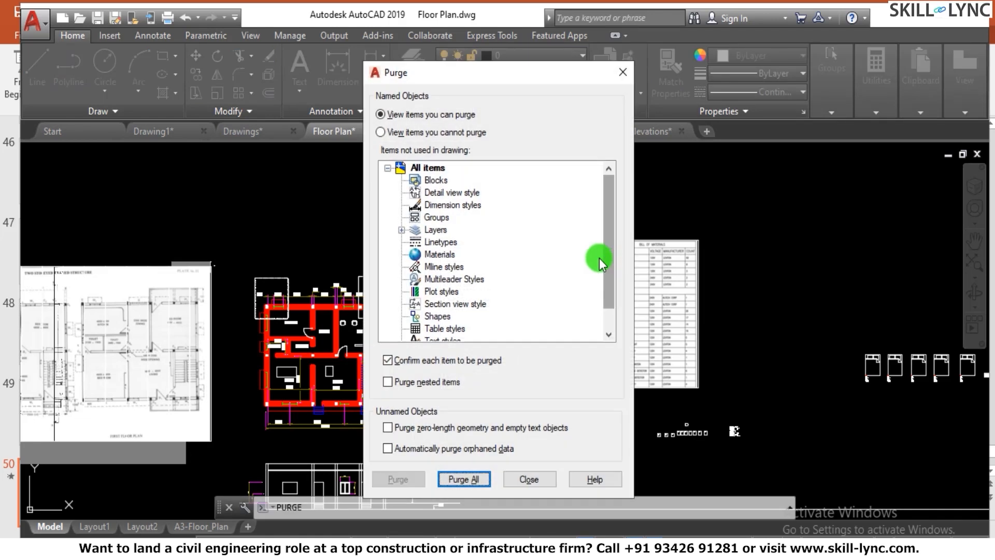
drag(605, 259, 593, 241)
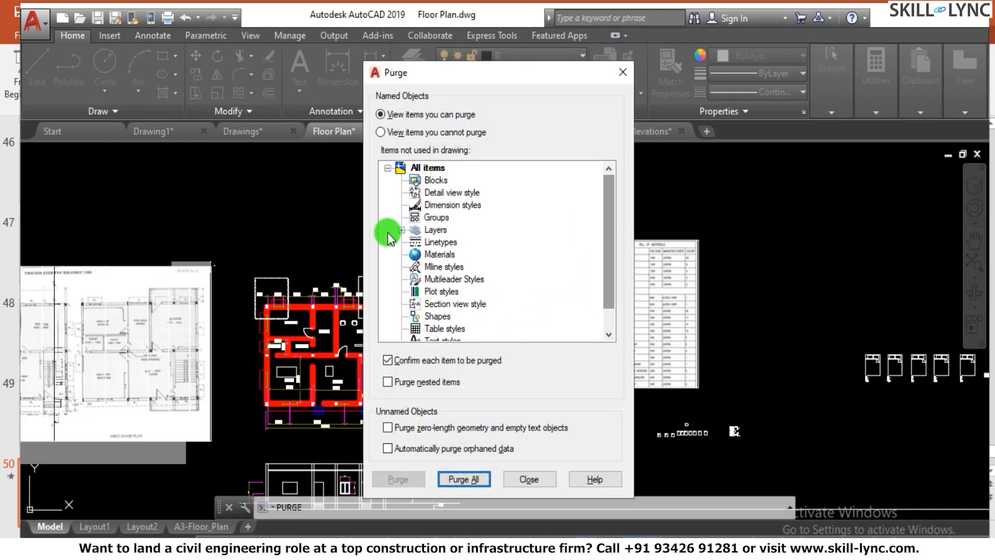
click(402, 230)
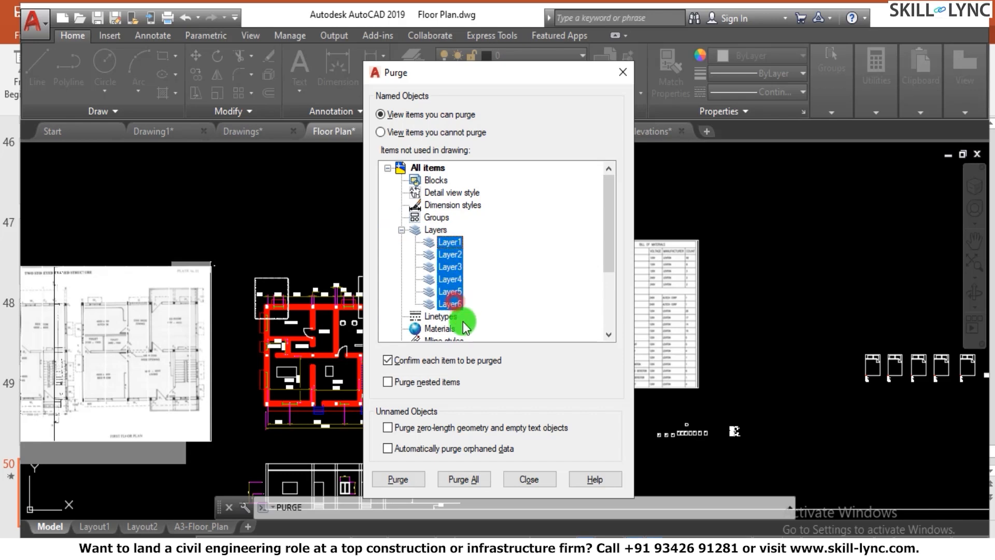
click(398, 479)
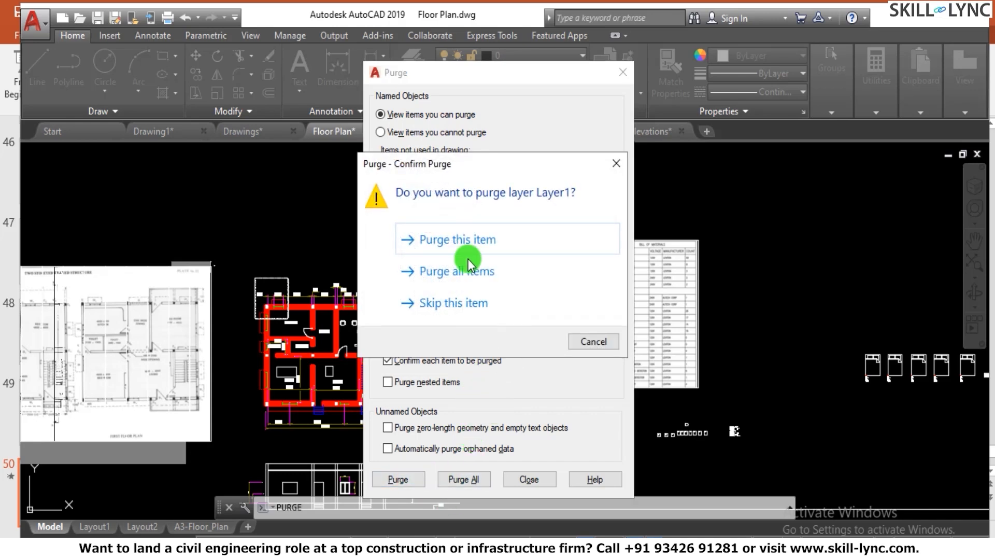
click(477, 280)
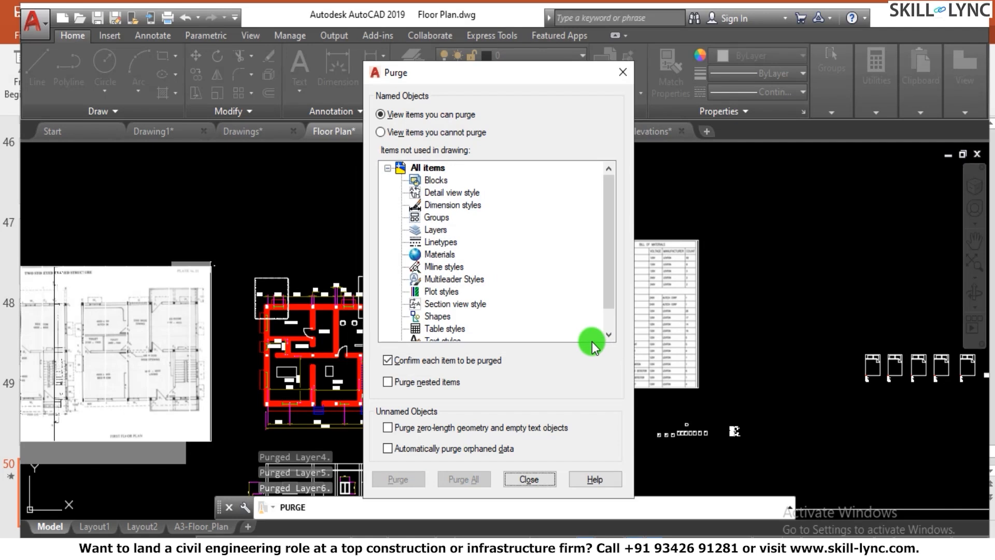
click(529, 479)
Check the list of layers left in the drawing.
click(511, 58)
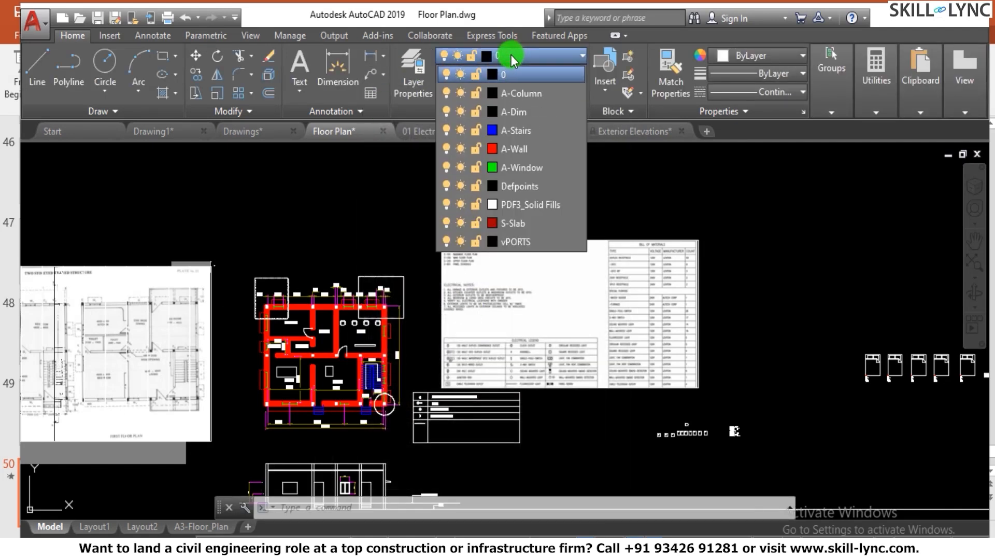
click(681, 201)
click(638, 205)
click(684, 193)
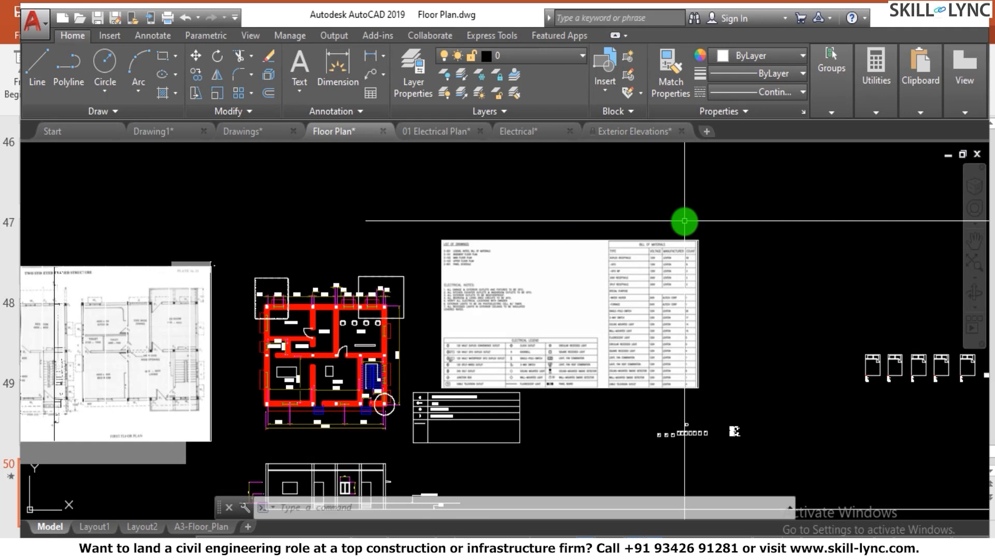
Draw an open zigzag polyline with six straight segments in the empty area above the electrical notes sheet.
scroll(546, 173, down, 4)
scroll(533, 171, up, 4)
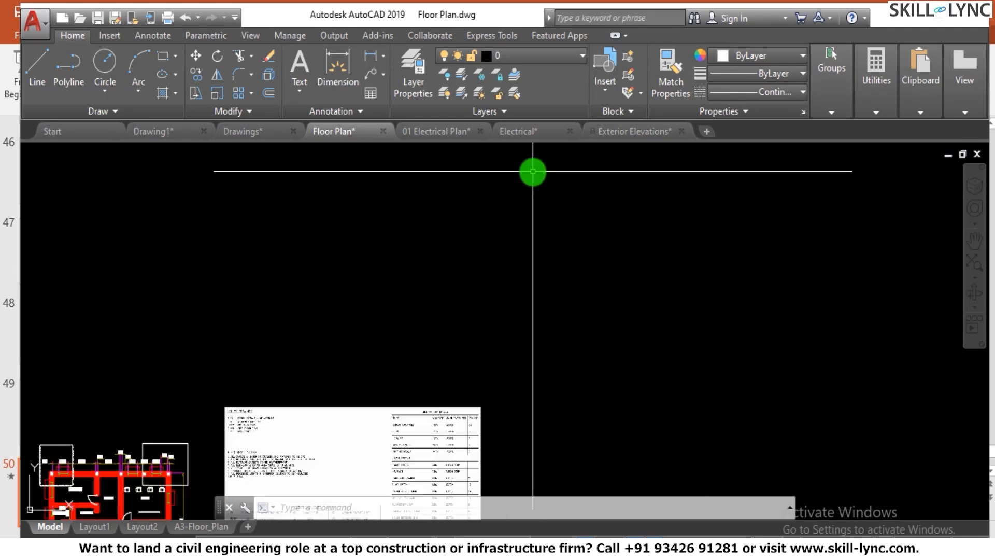
text(pl)
key(Return)
click(286, 291)
click(457, 195)
click(557, 308)
click(599, 211)
click(714, 323)
click(753, 244)
click(797, 280)
right_click(732, 253)
click(758, 259)
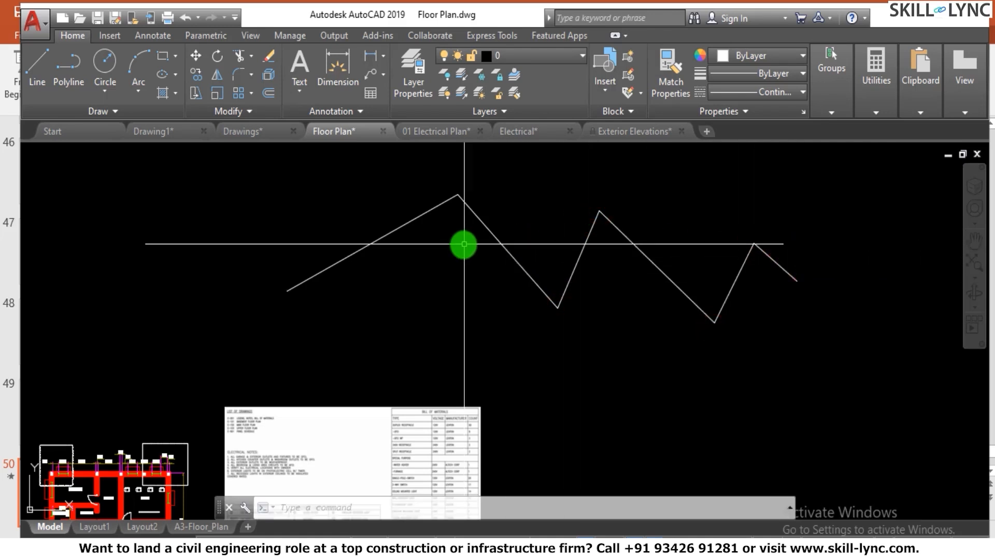
Edit the zigzag polyline with PEDIT and set the width of all its segments to 10.
text(pedi)
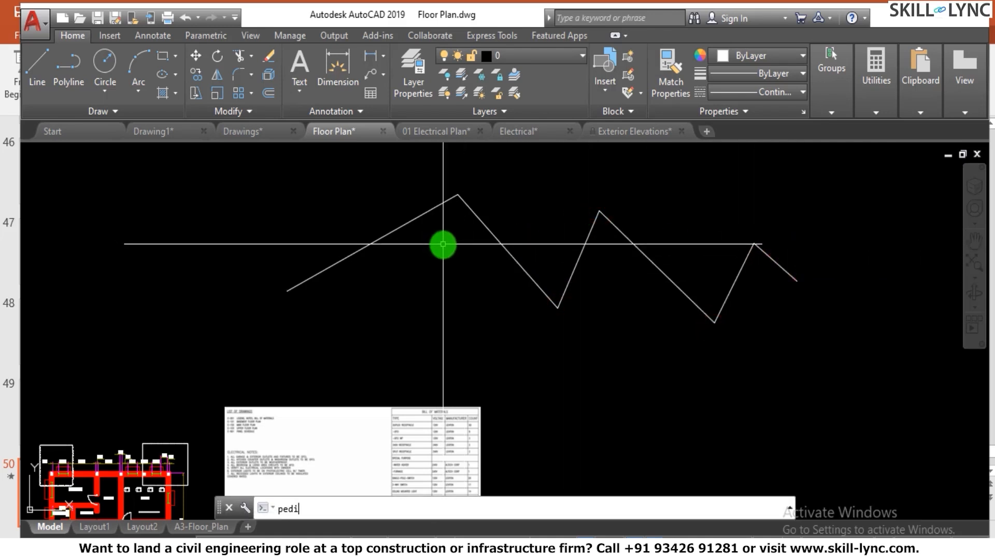
text(t)
key(Return)
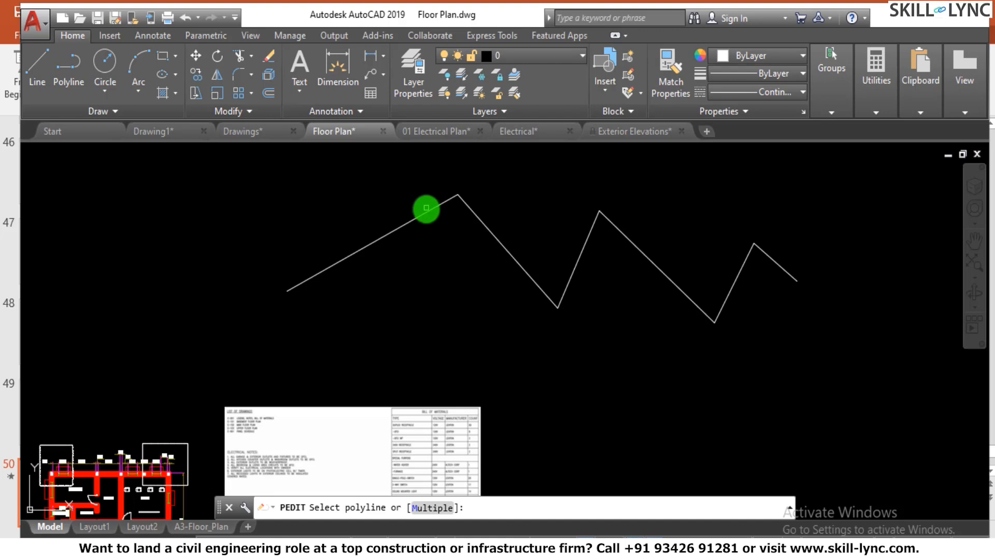
click(426, 208)
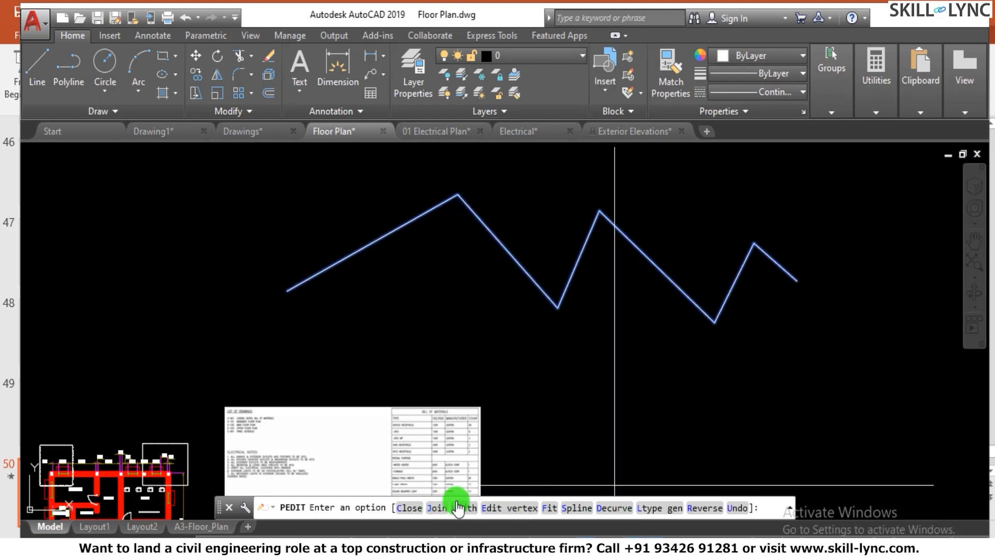
click(459, 507)
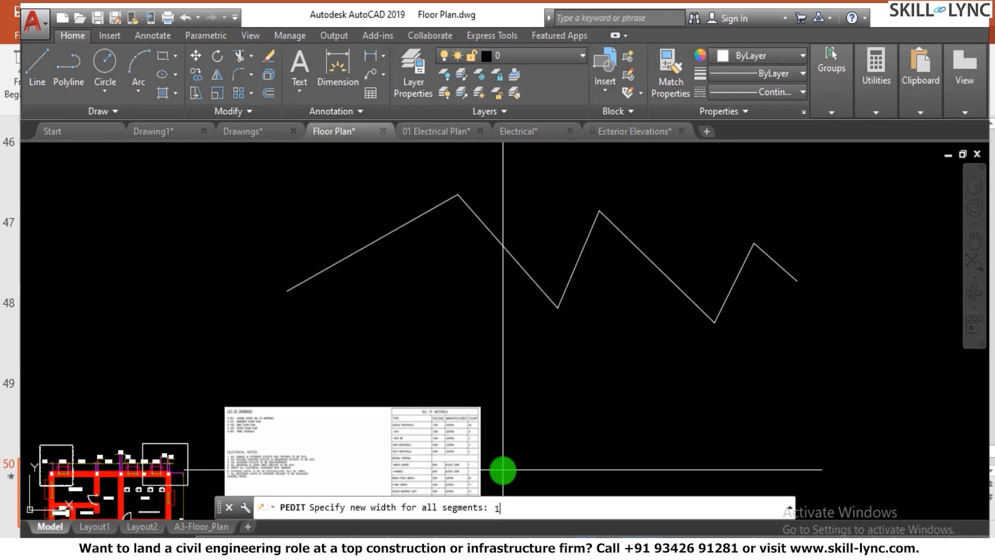
text(10)
key(Return)
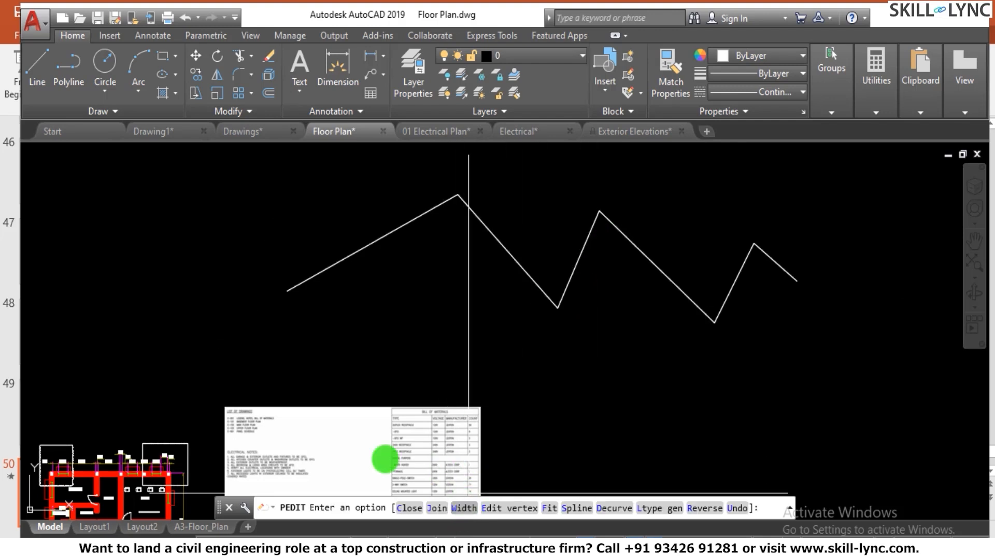
scroll(276, 229, up, 5)
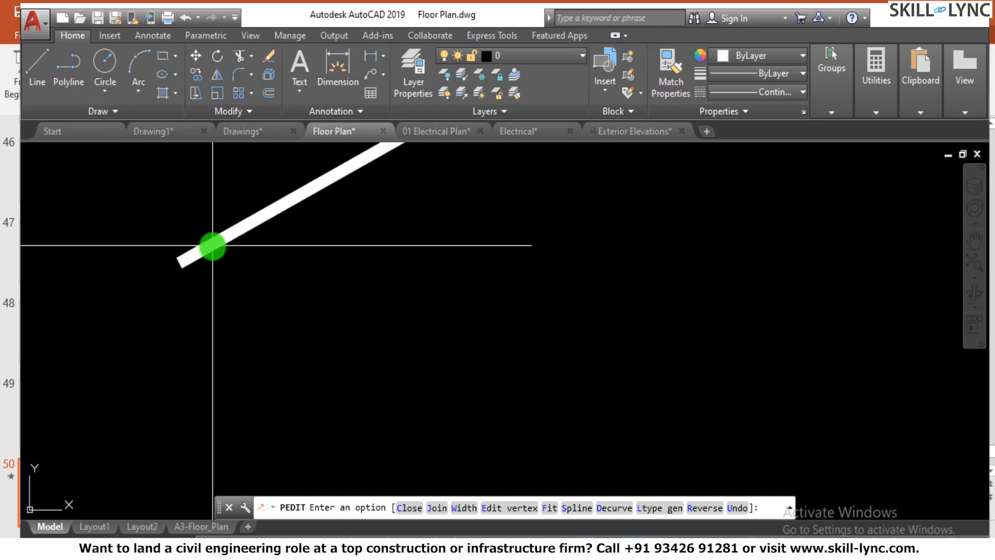
scroll(248, 260, down, 5)
Set the width of all the polyline's segments to 100.
click(464, 507)
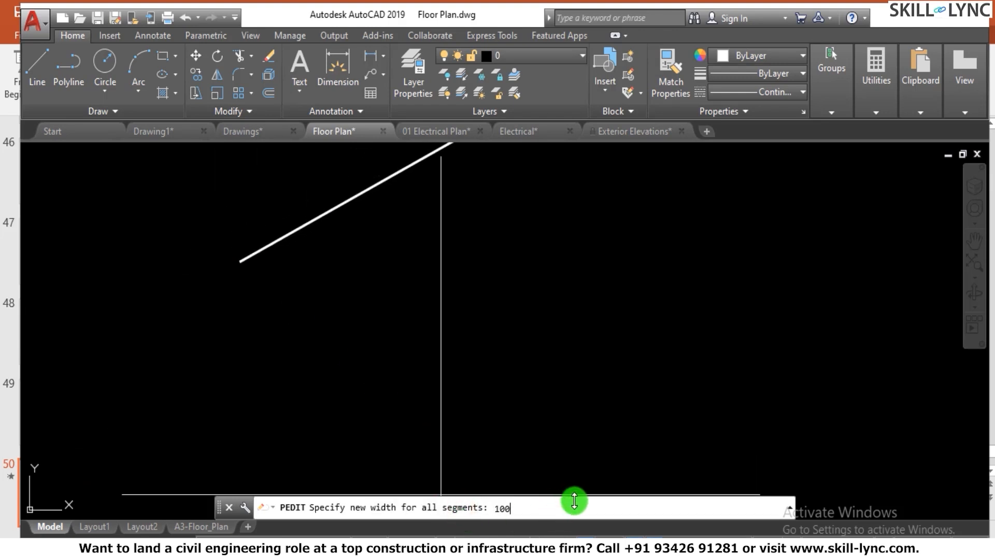
text(100)
key(Return)
scroll(373, 354, down, 5)
scroll(507, 413, down, 2)
scroll(503, 423, up, 2)
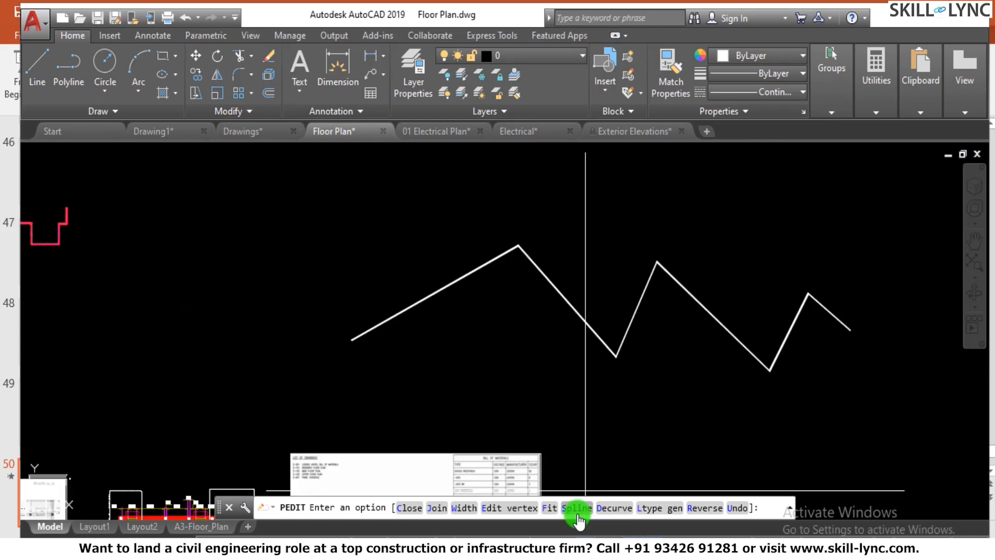
Try the Spline option on the zigzag polyline, then decurve it back to straight segments.
click(578, 509)
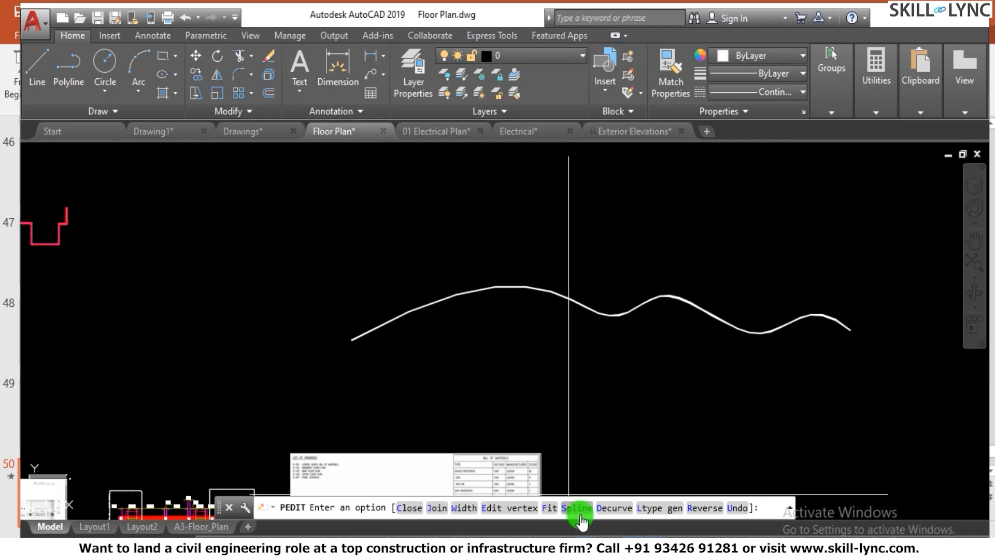
click(517, 508)
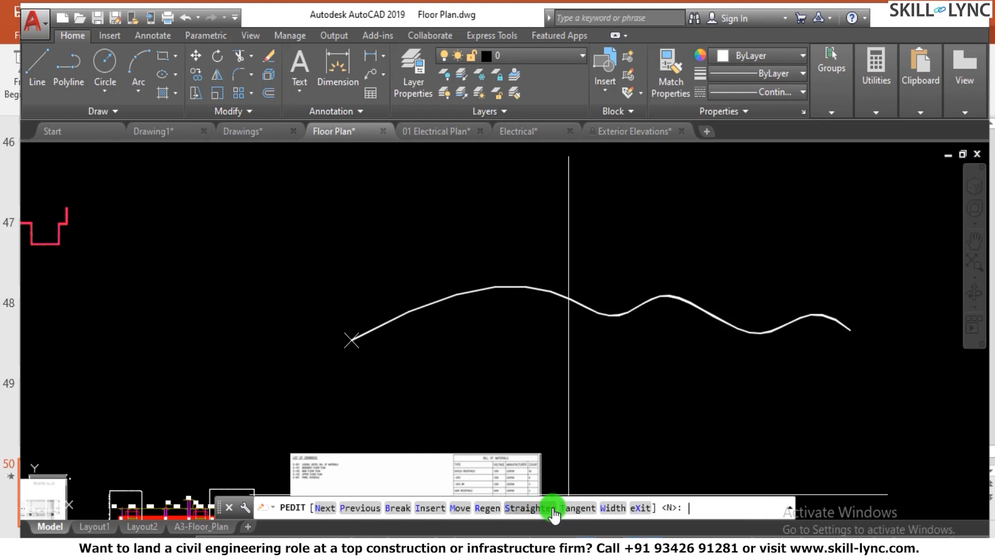
click(638, 509)
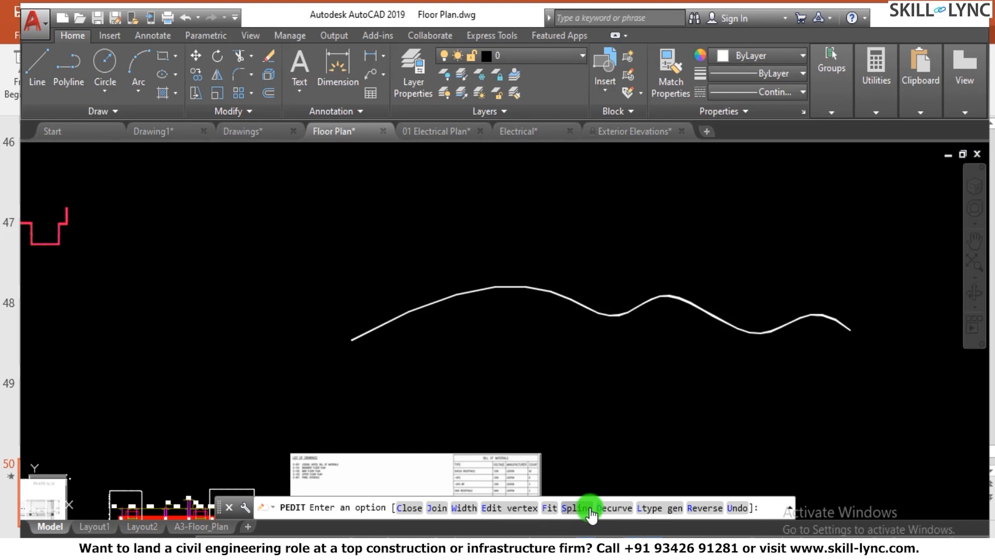
click(610, 509)
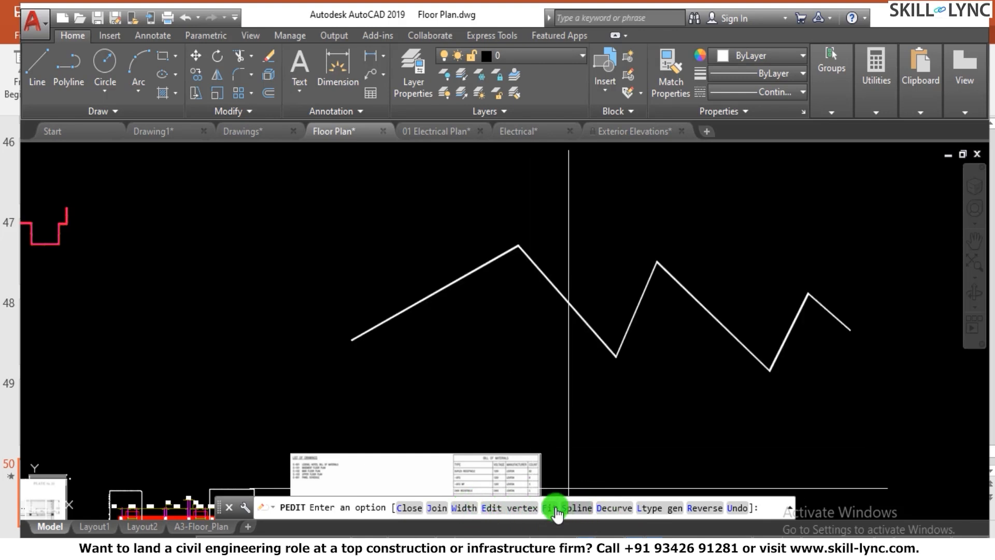
Insert a new vertex slightly above the polyline's first segment, between its start point and first peak.
click(516, 510)
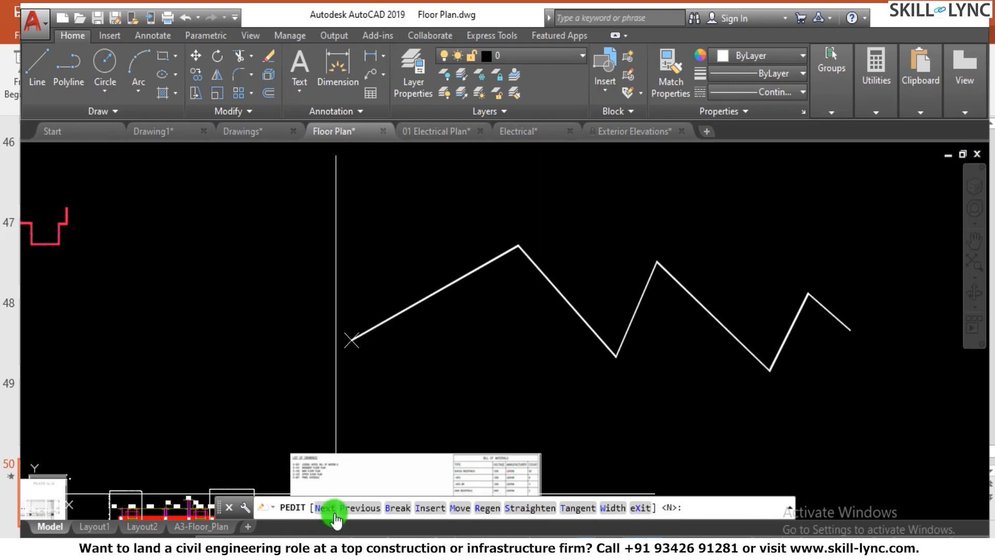
click(429, 508)
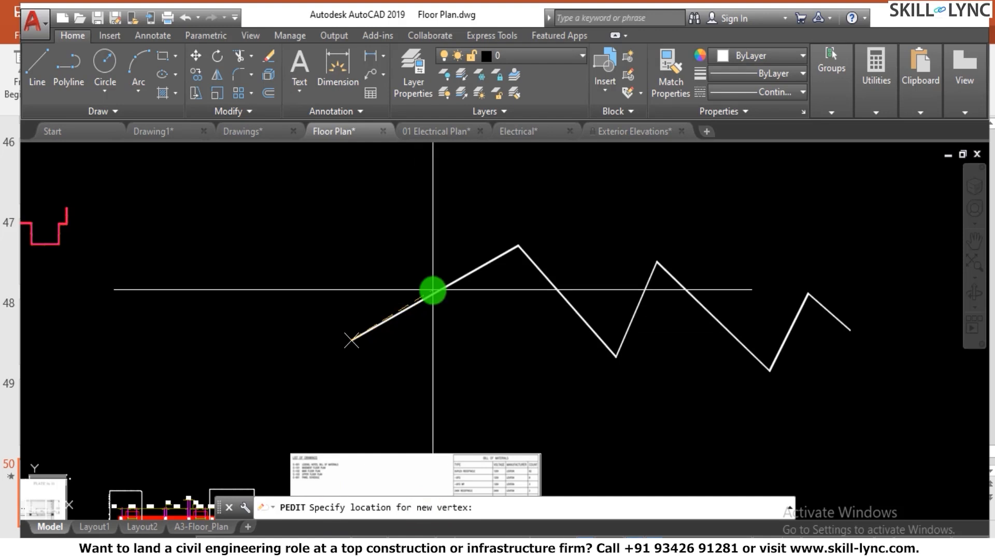
click(428, 271)
click(459, 508)
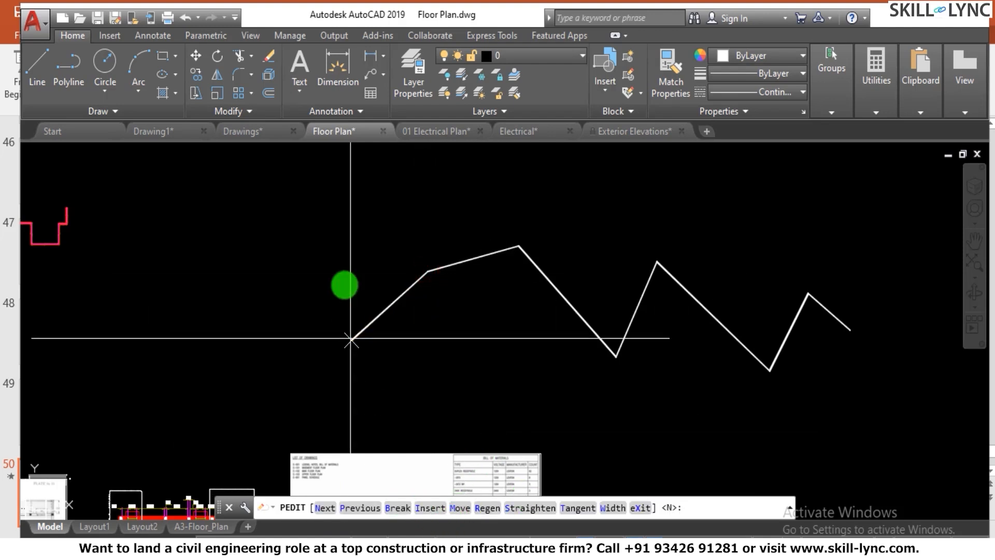
Give the vertex at the polyline's first peak a tangent direction pointing up to the right, and finish vertex editing.
click(370, 508)
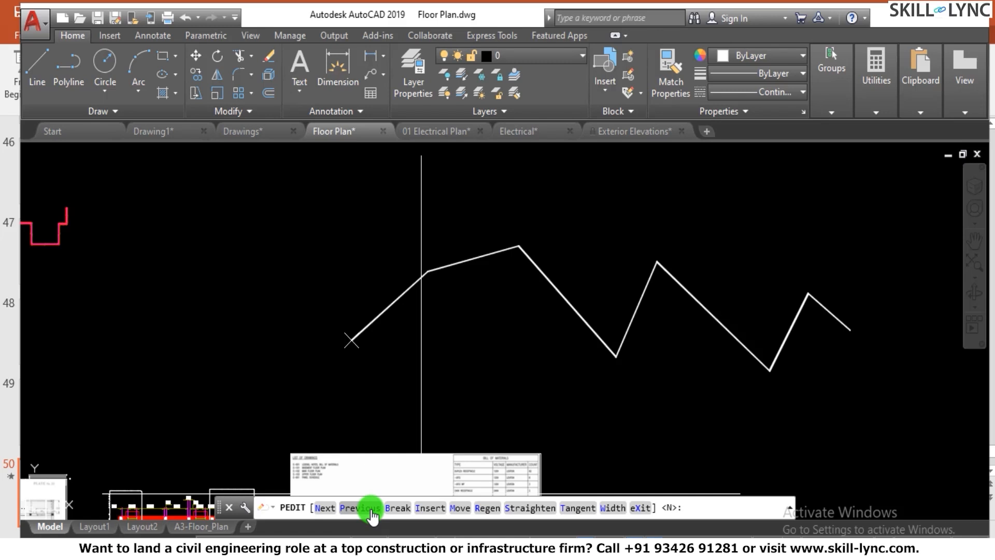
click(331, 507)
click(589, 509)
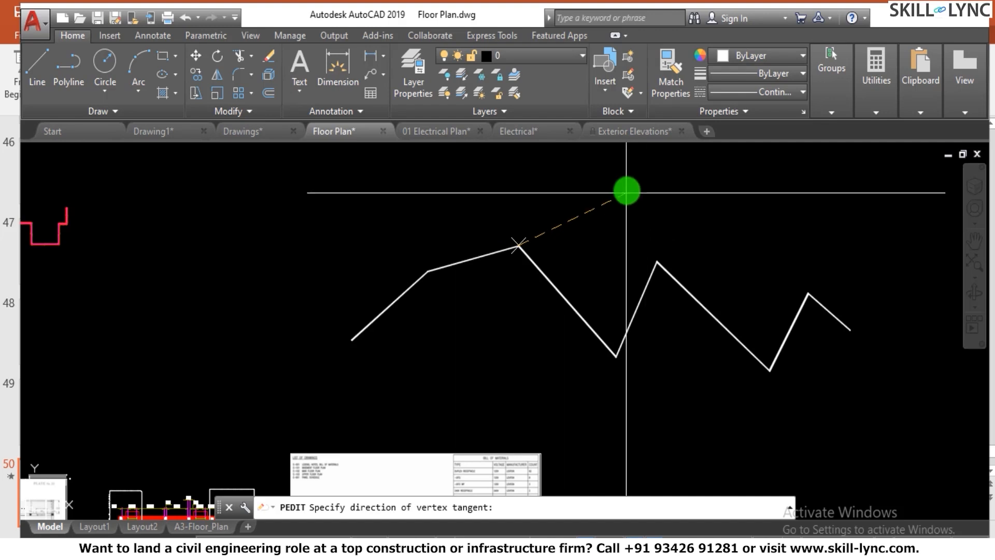
click(626, 162)
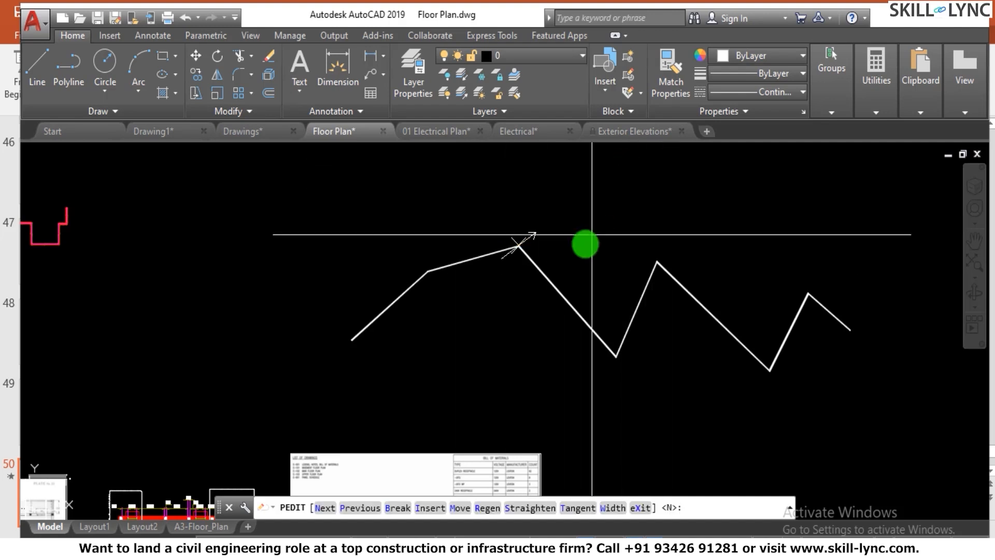
click(617, 507)
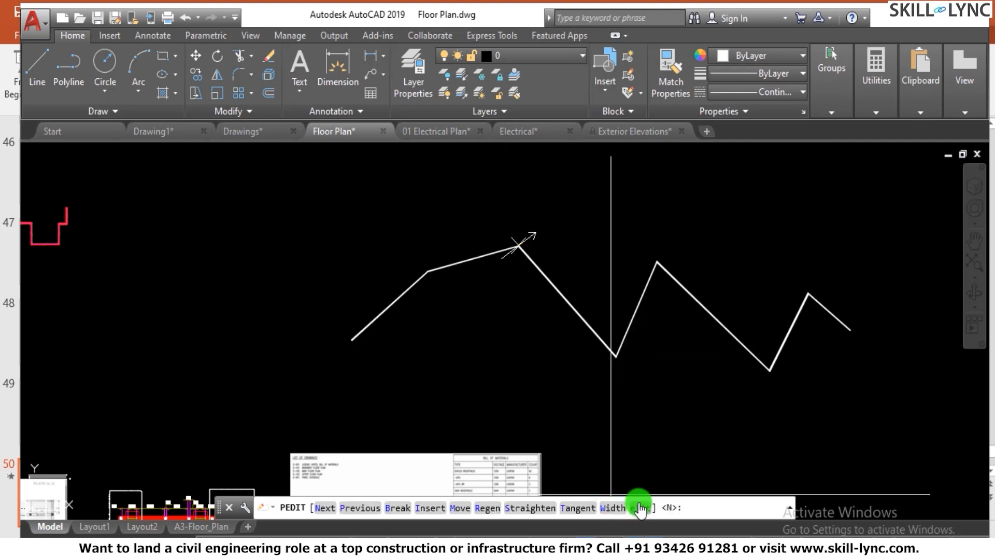
click(638, 509)
Apply the Fit option to turn the polyline into a smooth curve through its vertices, and end the edit.
click(548, 508)
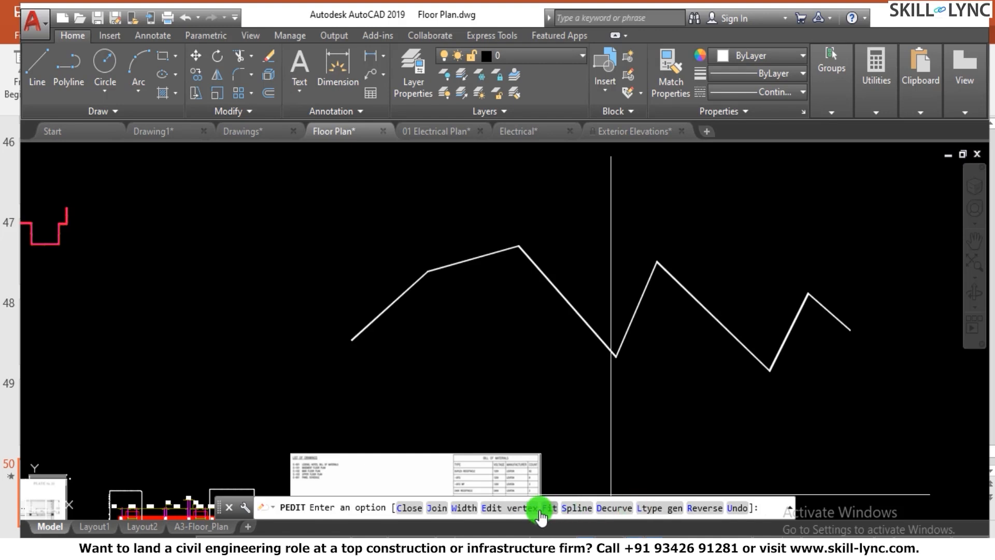
click(548, 508)
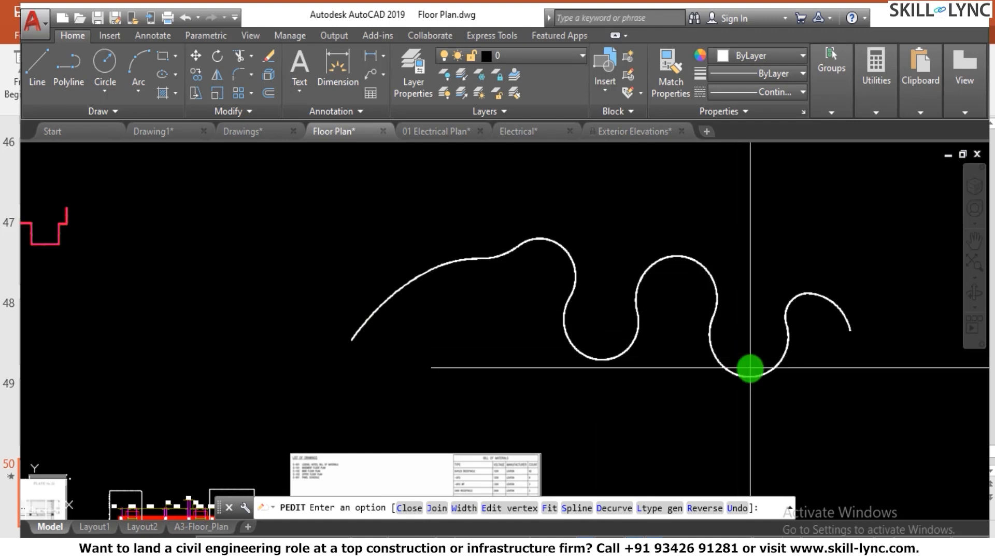
key(Escape)
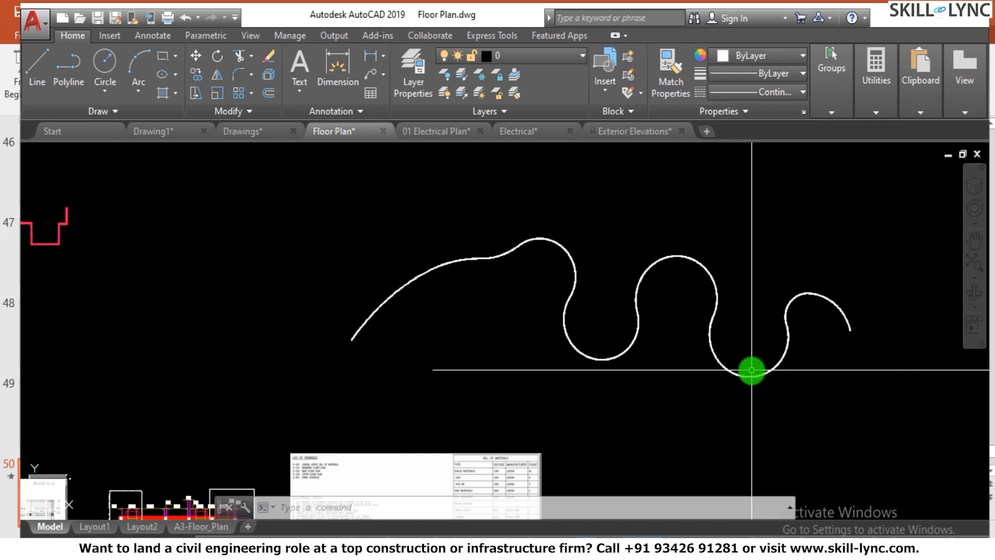
Start another PEDIT polyline edit.
text(pe)
key(Return)
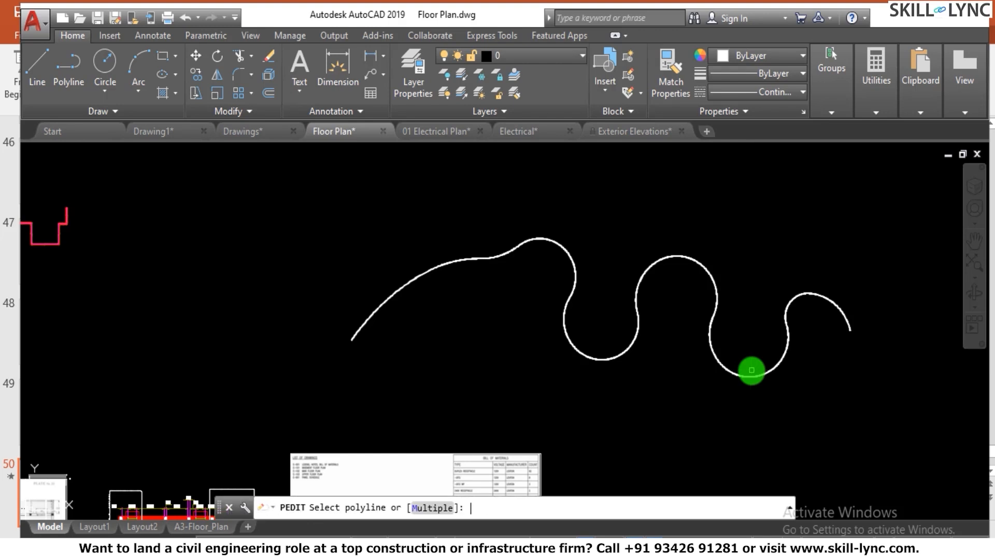
Reshape the fitted polyline by stretching four of its vertices: the second, third, fourth and fifth from the lower-left end.
click(575, 316)
click(537, 335)
click(518, 246)
click(492, 154)
click(427, 271)
click(387, 225)
click(616, 355)
click(592, 311)
click(655, 260)
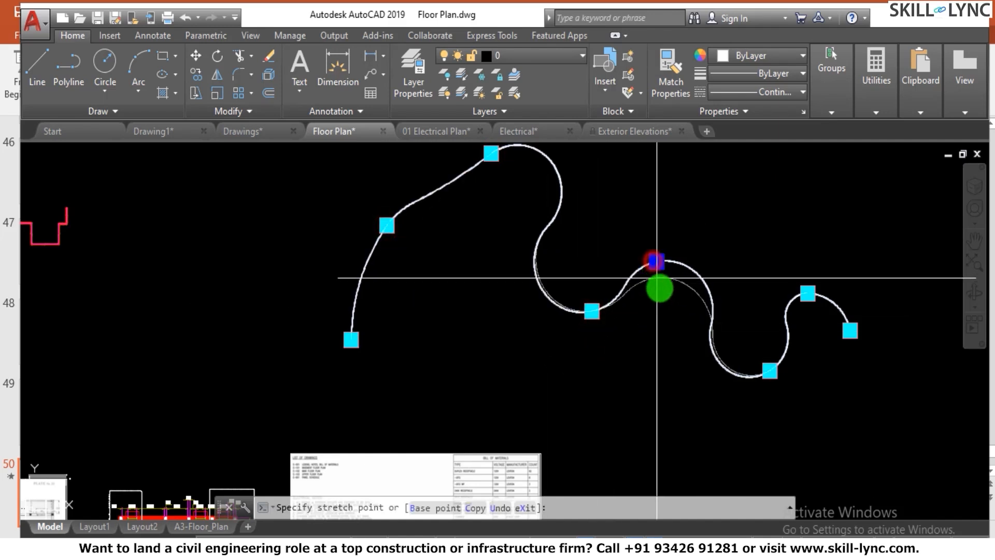
click(666, 307)
key(Escape)
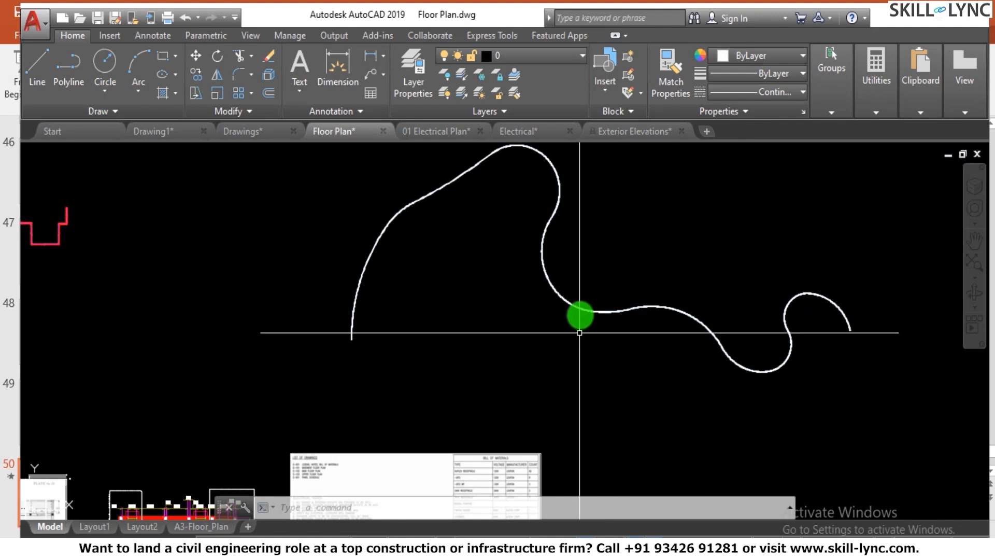
Straighten the reshaped curve back into line segments with the Decurve option of PEDIT.
scroll(567, 262, up, 2)
scroll(552, 285, down, 4)
scroll(575, 269, up, 2)
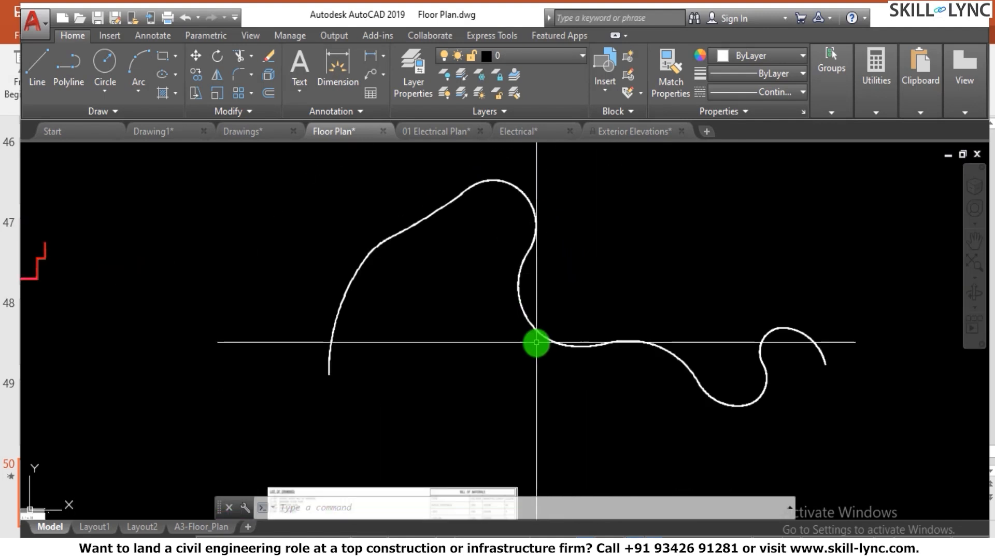
text(pedit)
key(Return)
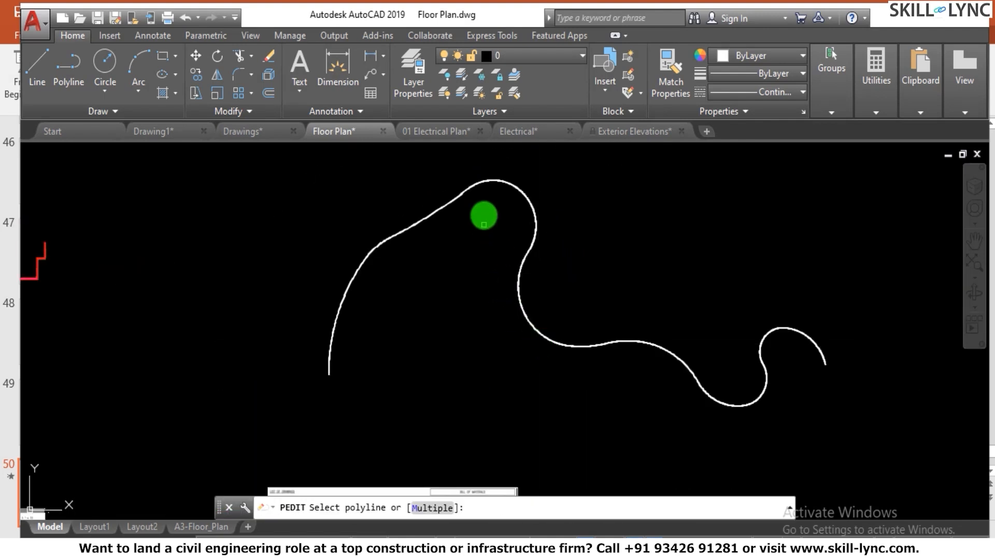
click(474, 186)
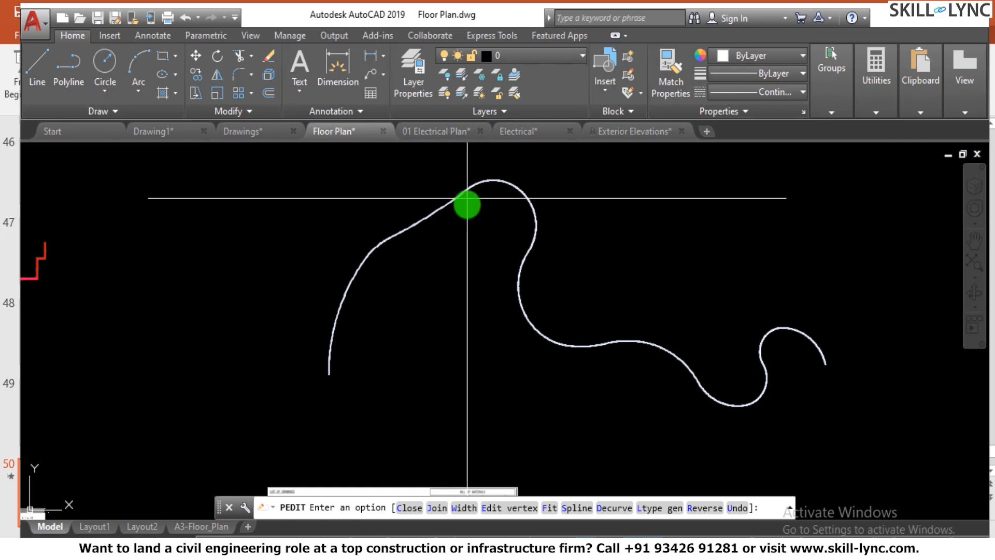
click(609, 507)
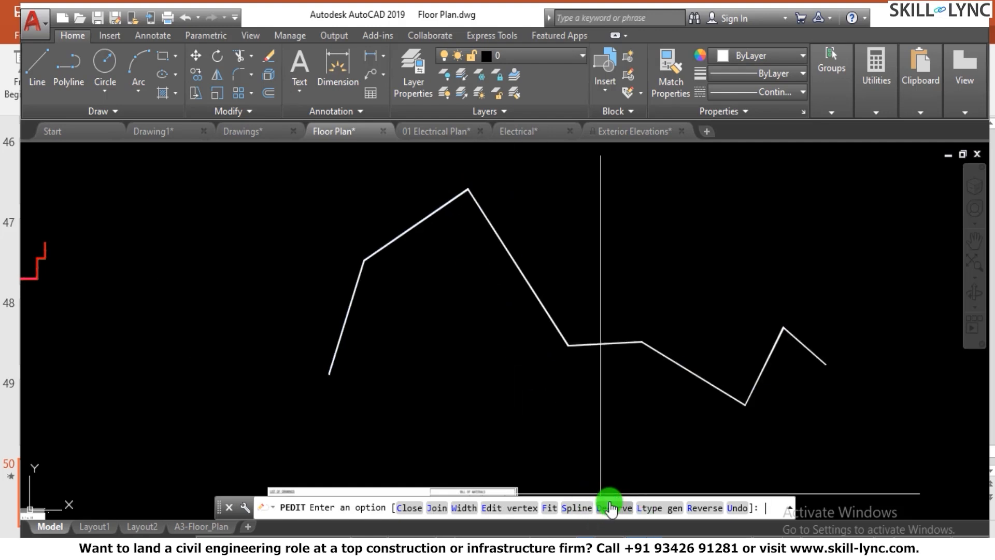
Edit the polyline's vertices, inserting new ones after the starting vertex so the first segment bends outward.
click(498, 508)
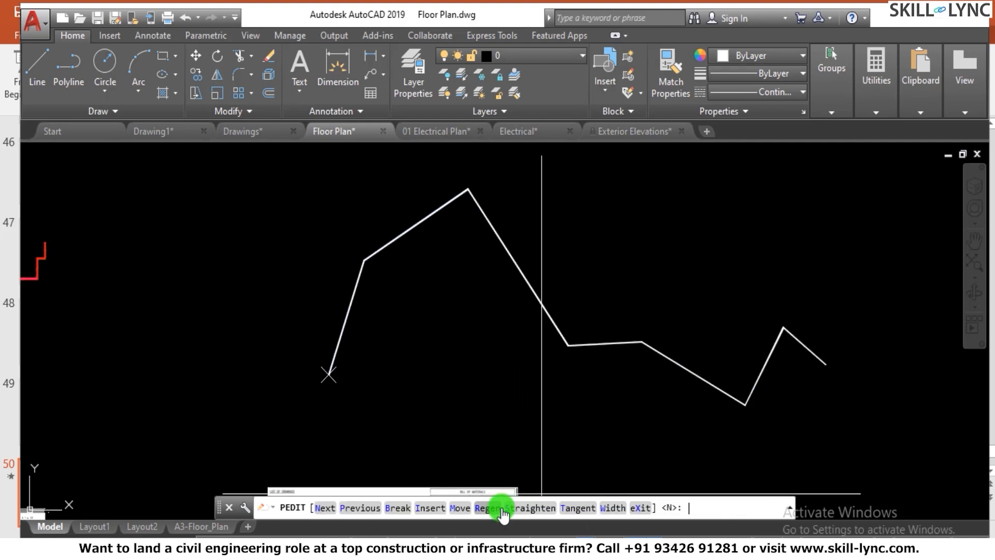
click(437, 508)
click(339, 331)
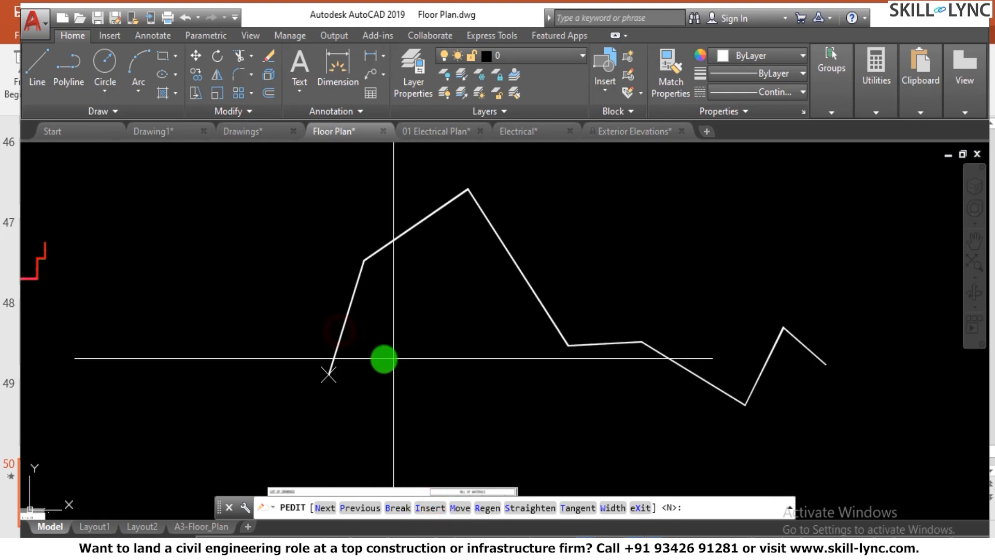
click(431, 508)
click(329, 278)
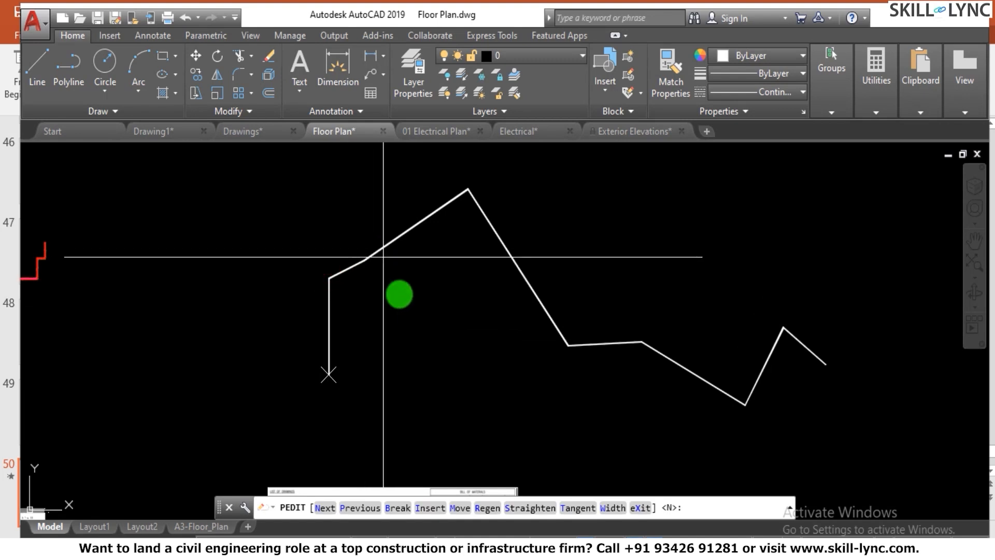
click(435, 509)
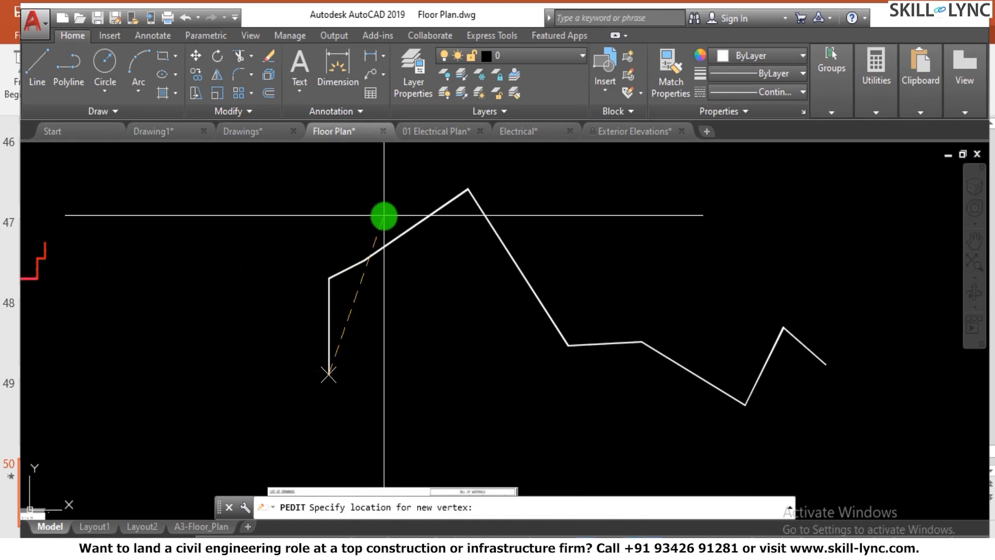
click(322, 323)
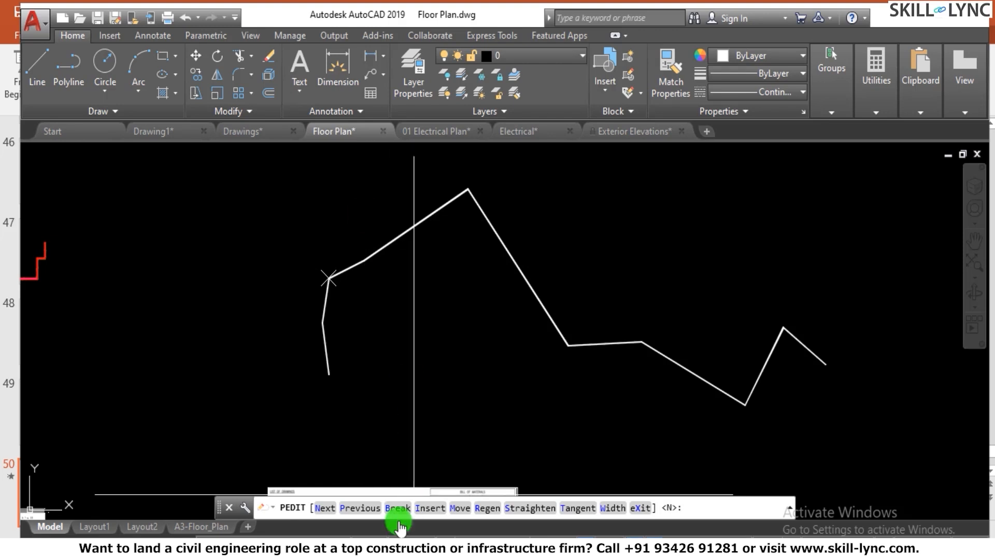
Insert a vertex above the second bend to form a sharp spike, and finish editing the polyline.
click(427, 509)
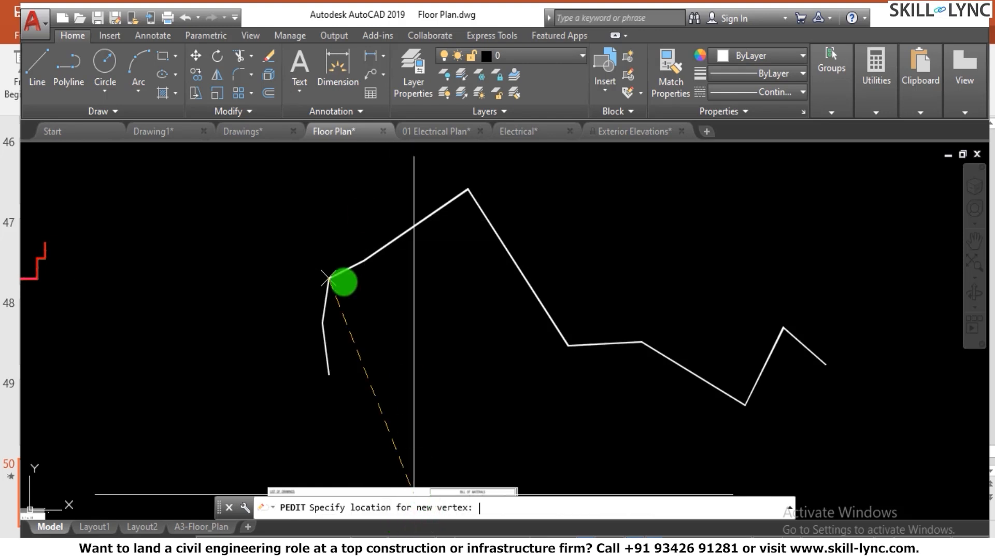
click(371, 202)
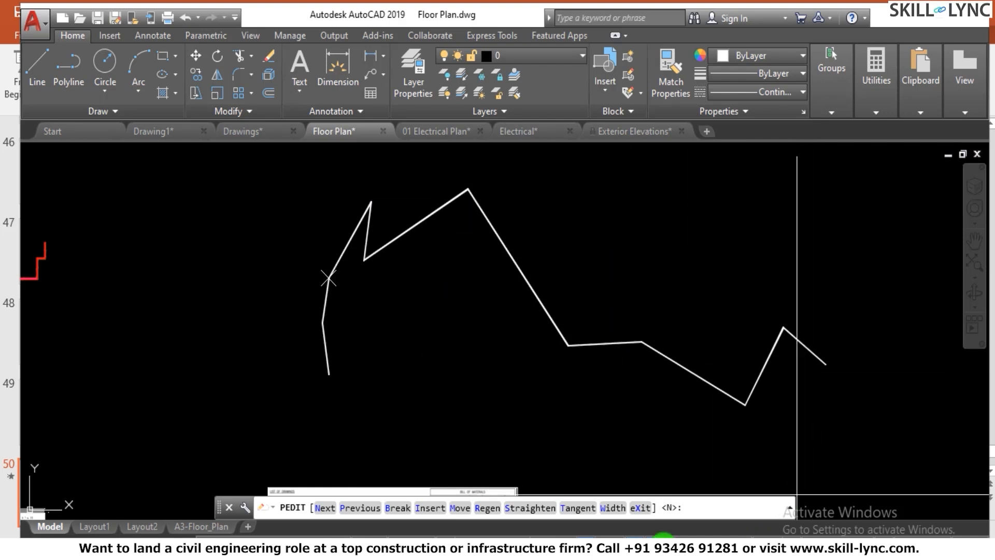
click(641, 507)
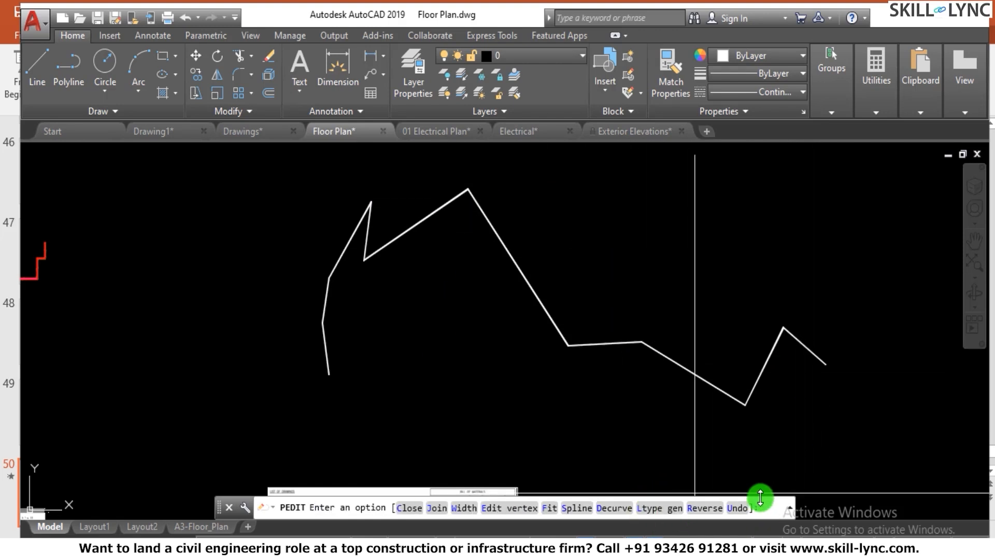
right_click(525, 402)
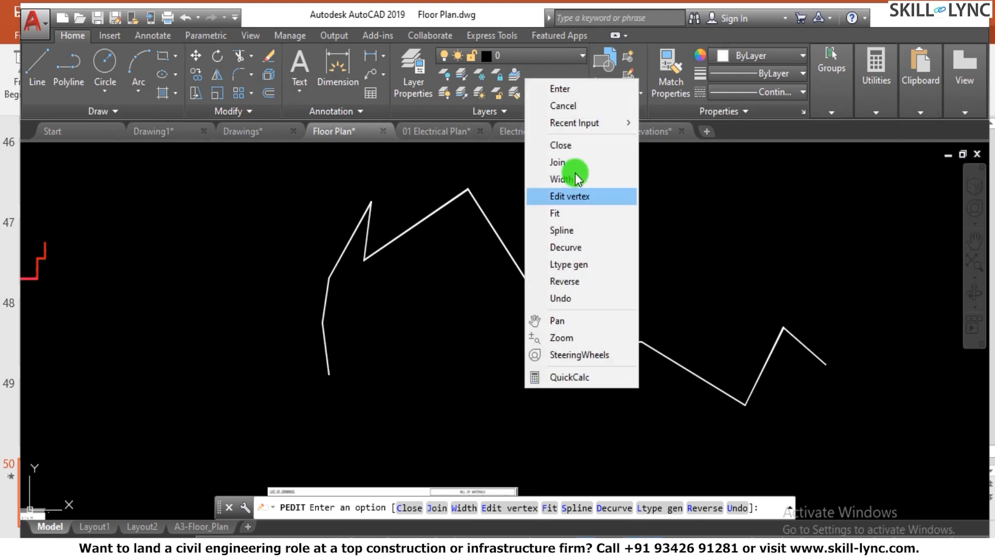
click(585, 89)
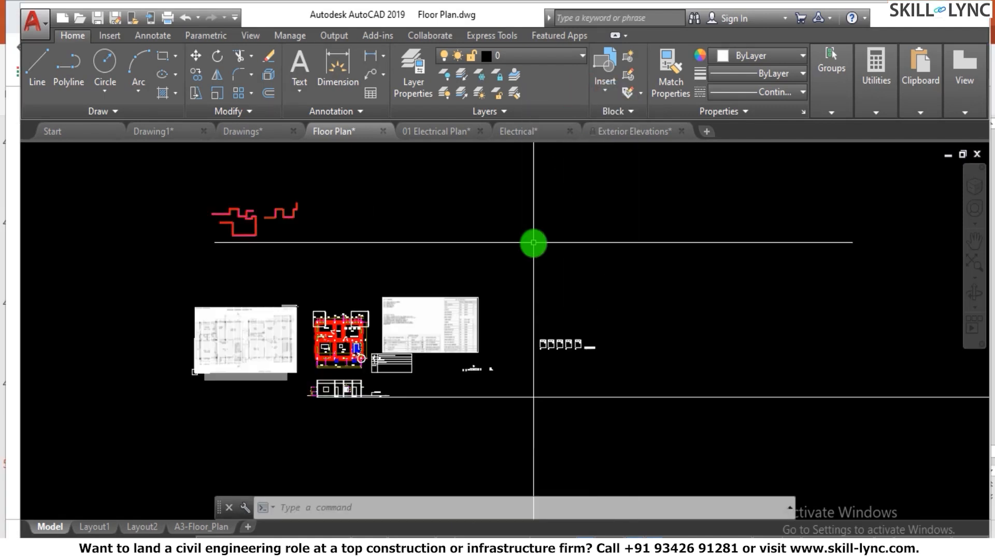
scroll(533, 242, up, 4)
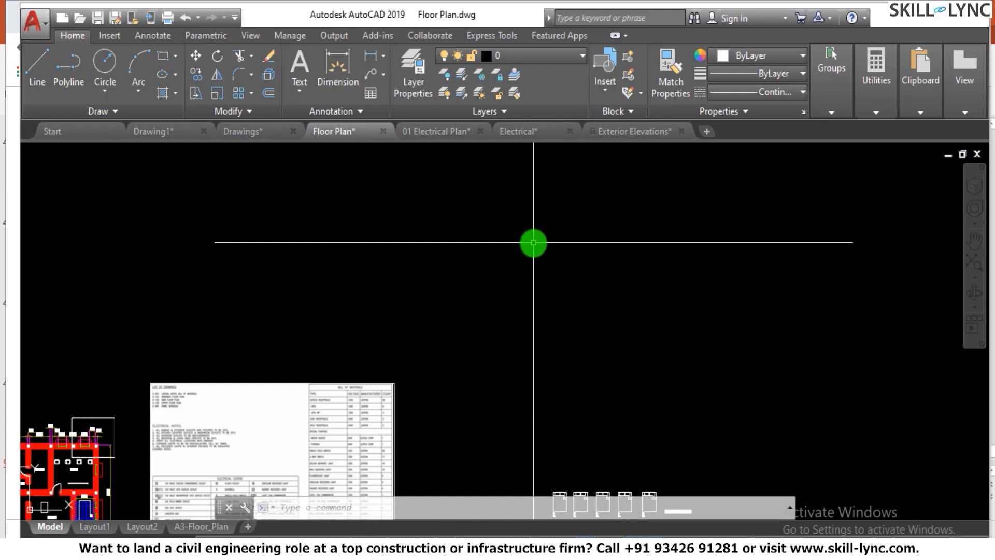
scroll(533, 242, down, 2)
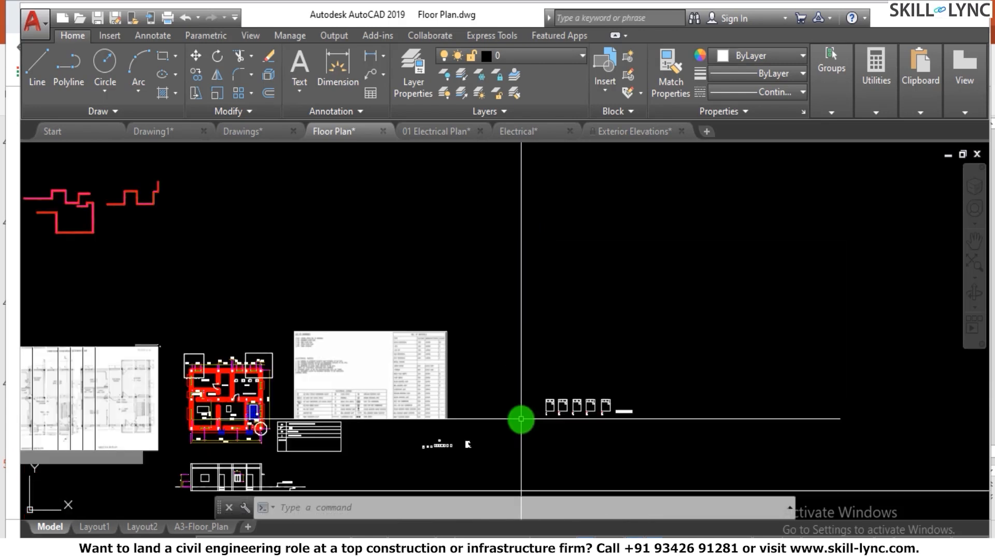
key(Escape)
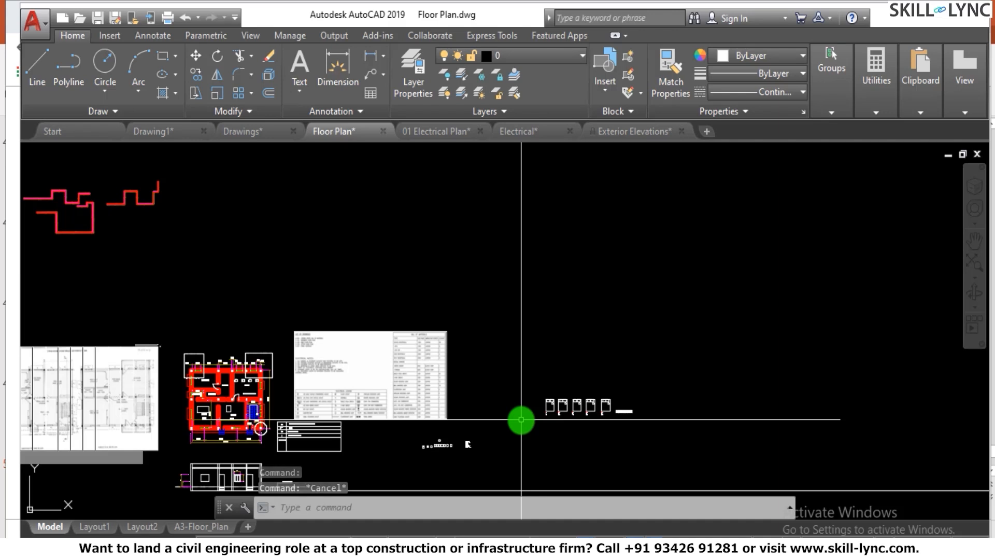
scroll(580, 280, up, 2)
key(Escape)
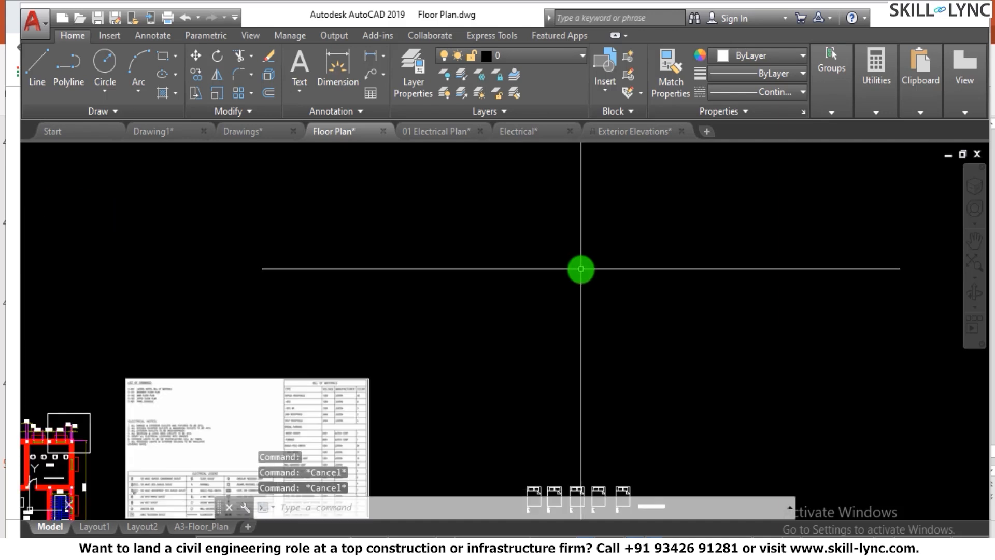
key(Escape)
scroll(581, 268, down, 2)
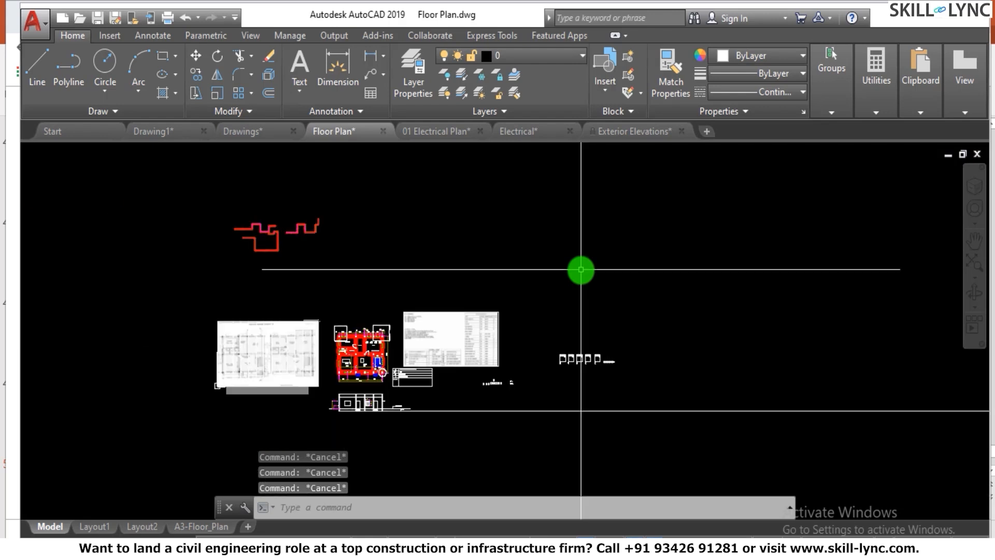
scroll(580, 268, up, 2)
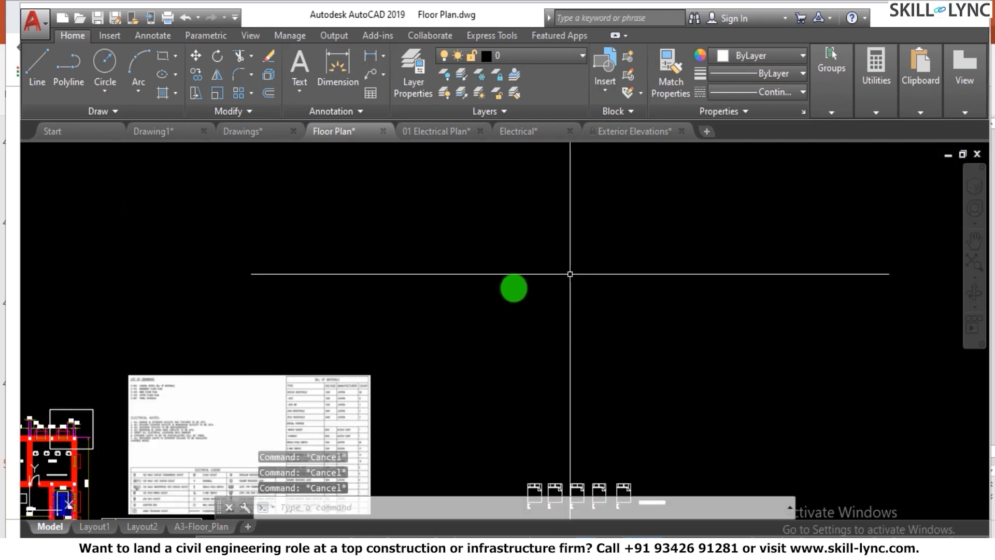
Draw a large circle with a radius of about 4340 in the empty area above the bill of materials sheet.
text(c)
key(Return)
click(498, 290)
scroll(497, 236, up, 2)
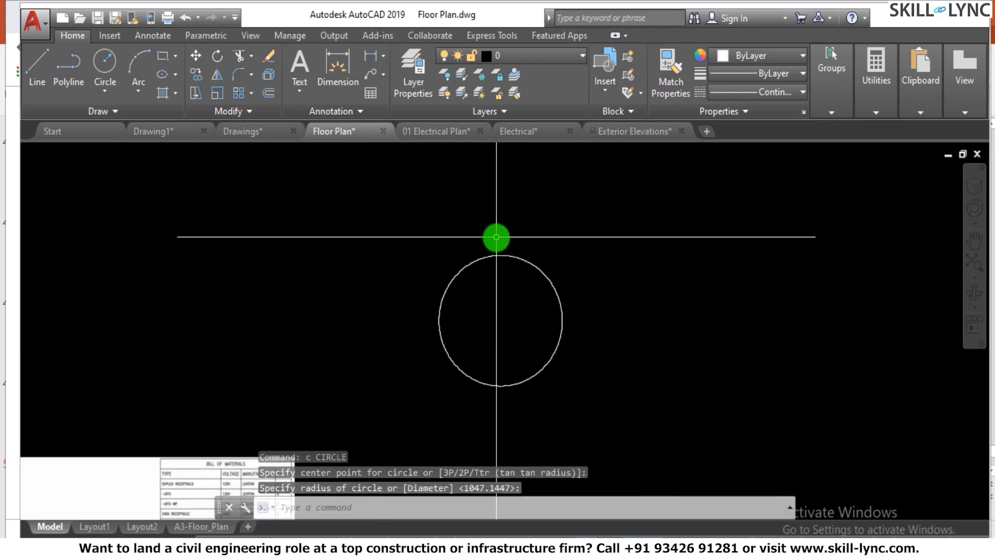
Draw five small circles spaced around the outside of the large circle.
key(Return)
click(499, 236)
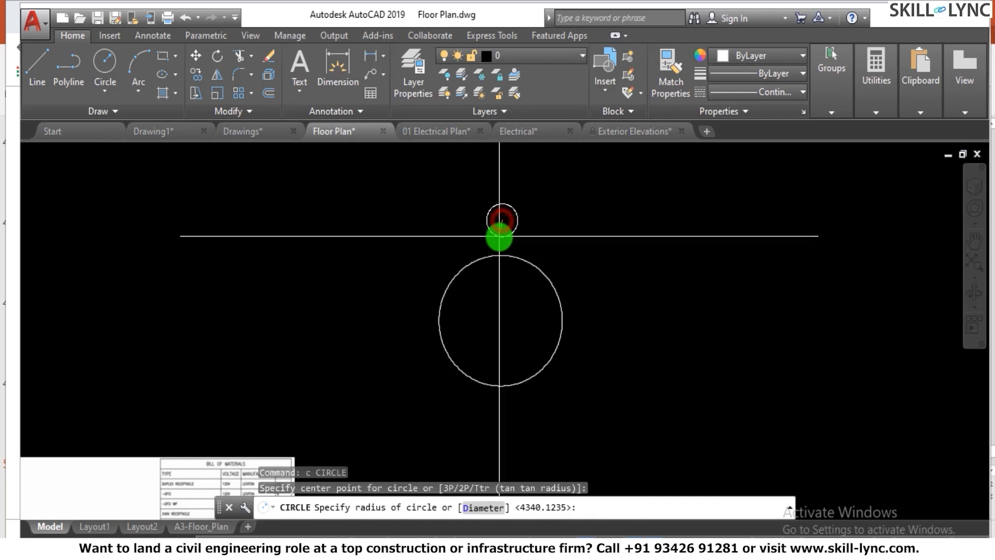
click(499, 236)
key(Return)
click(422, 296)
click(419, 311)
key(Return)
click(471, 402)
click(470, 413)
key(Return)
click(576, 361)
click(573, 369)
key(Return)
click(568, 268)
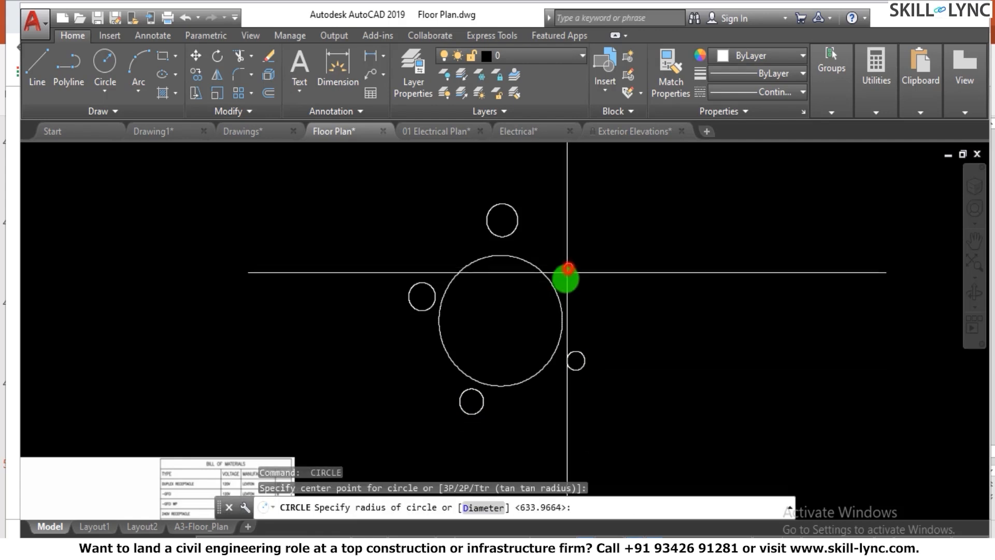
click(567, 283)
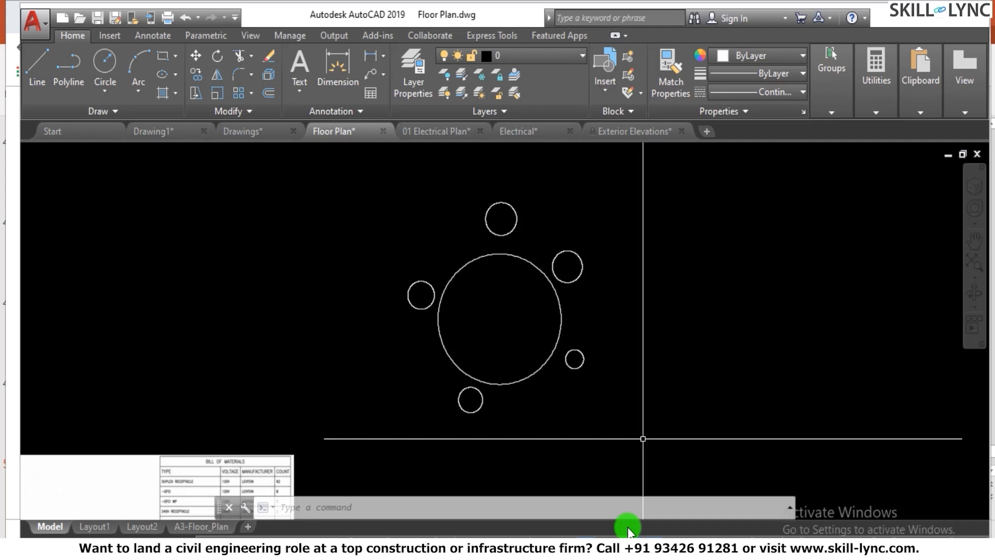
key(Escape)
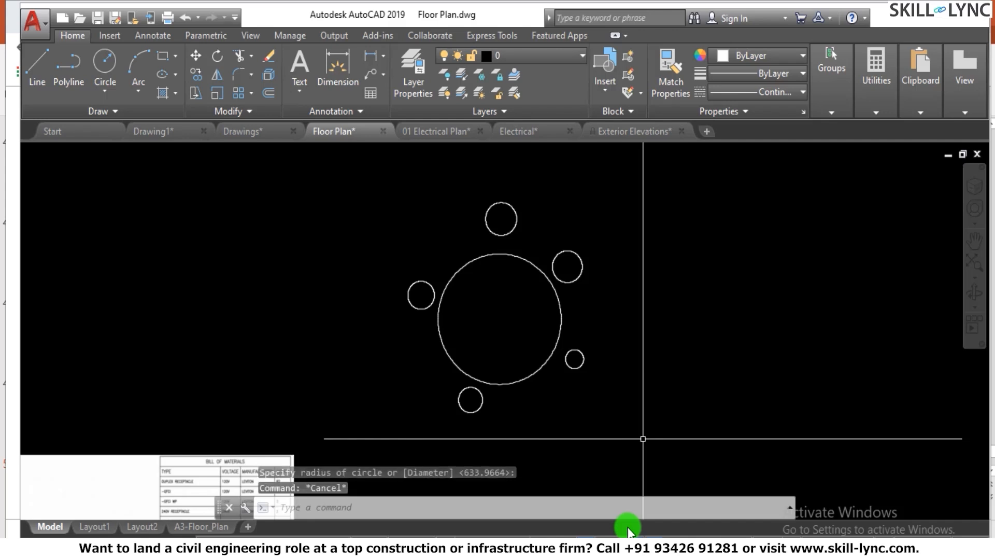
text(g)
key(Return)
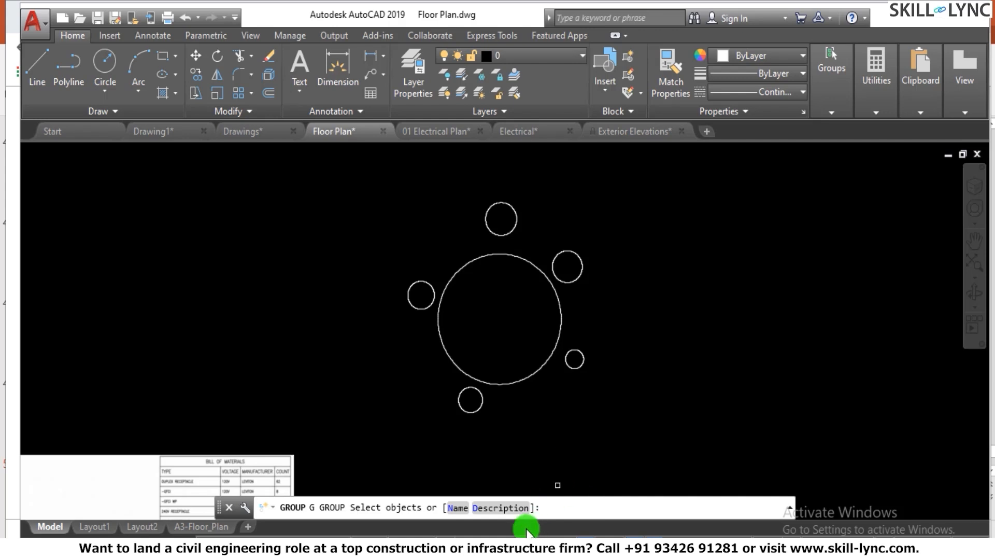
click(464, 509)
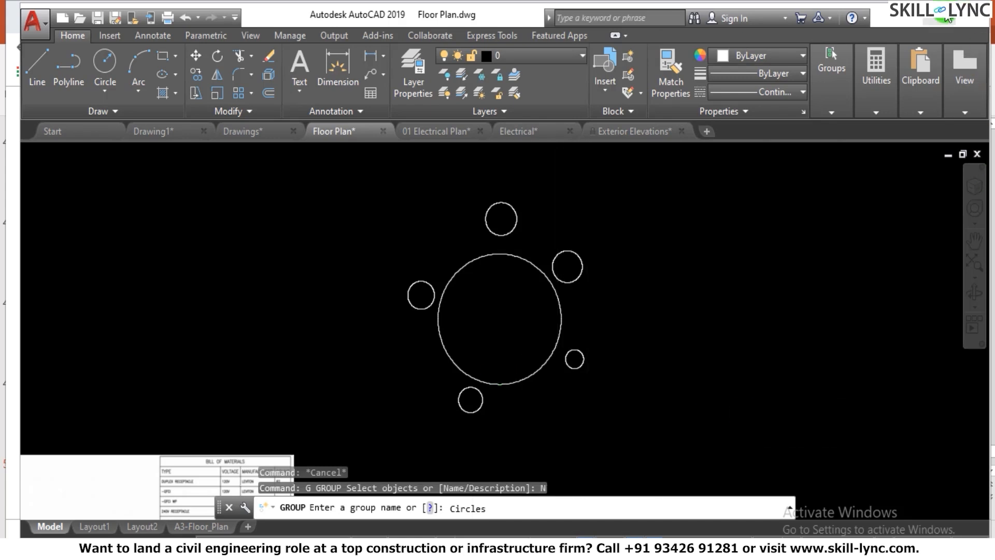
click(945, 16)
key(Escape)
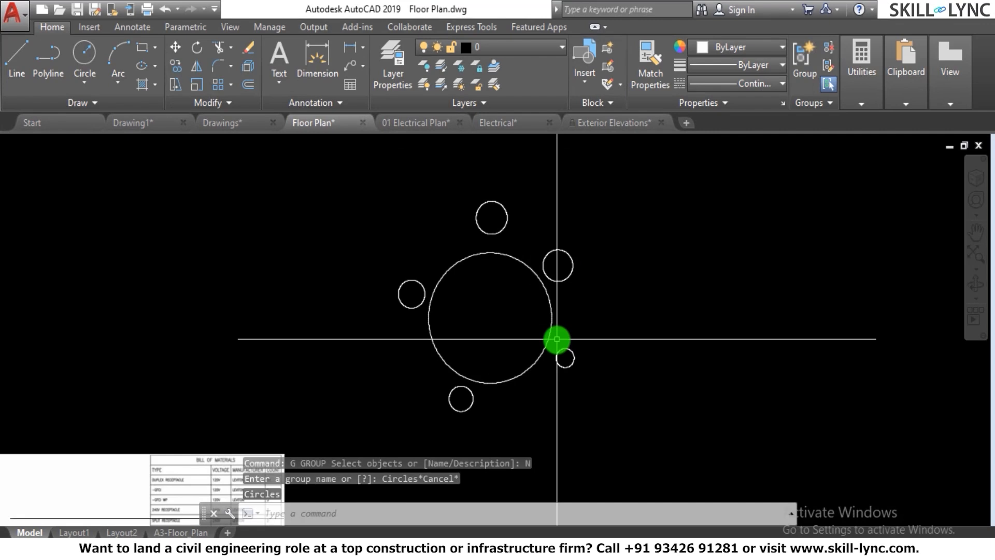
Start a new object group named circle with the description Group of Circle.
text(g)
key(Return)
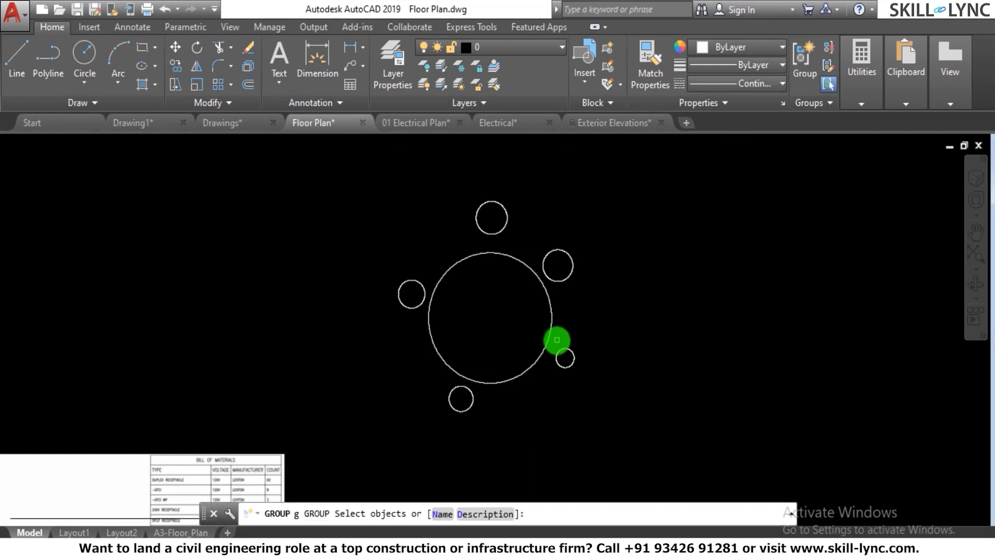
text(n)
key(Return)
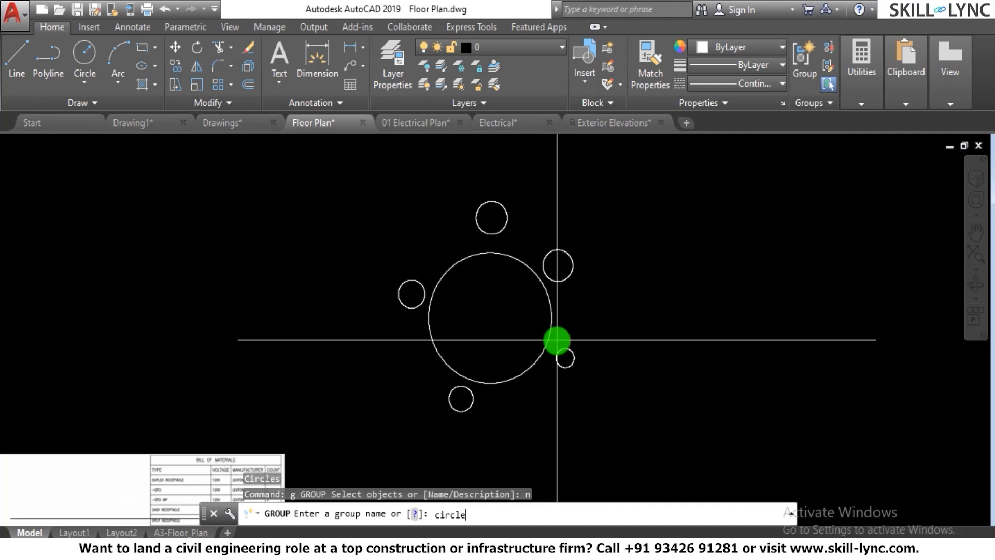
text(circle)
key(Return)
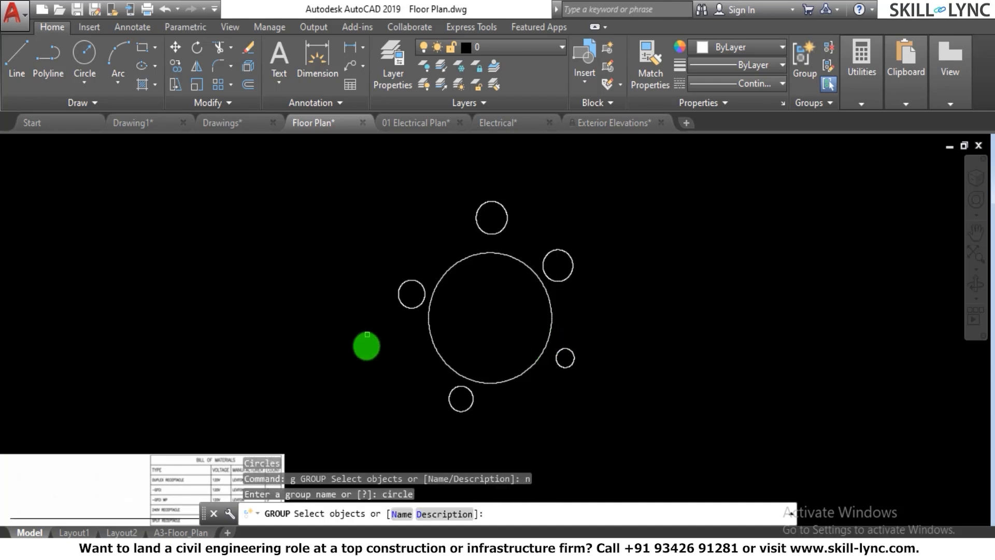
click(441, 514)
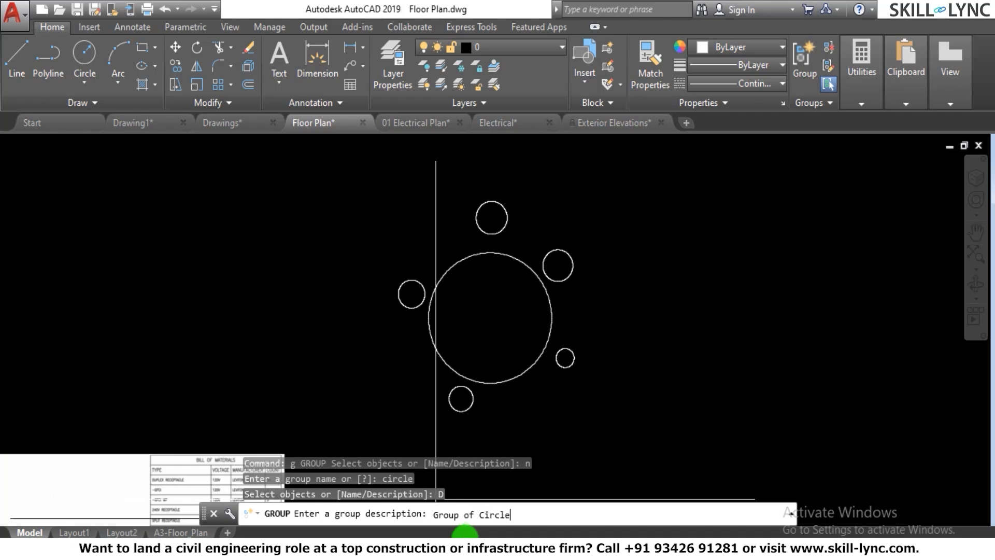
key(Return)
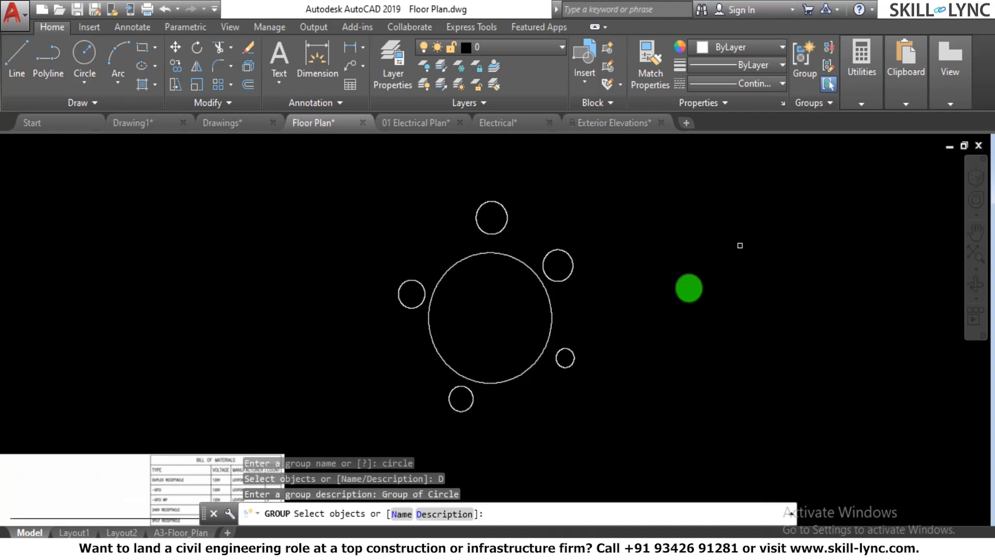
Select the large circle and all five small circles for the new group, and finish creating it.
click(636, 424)
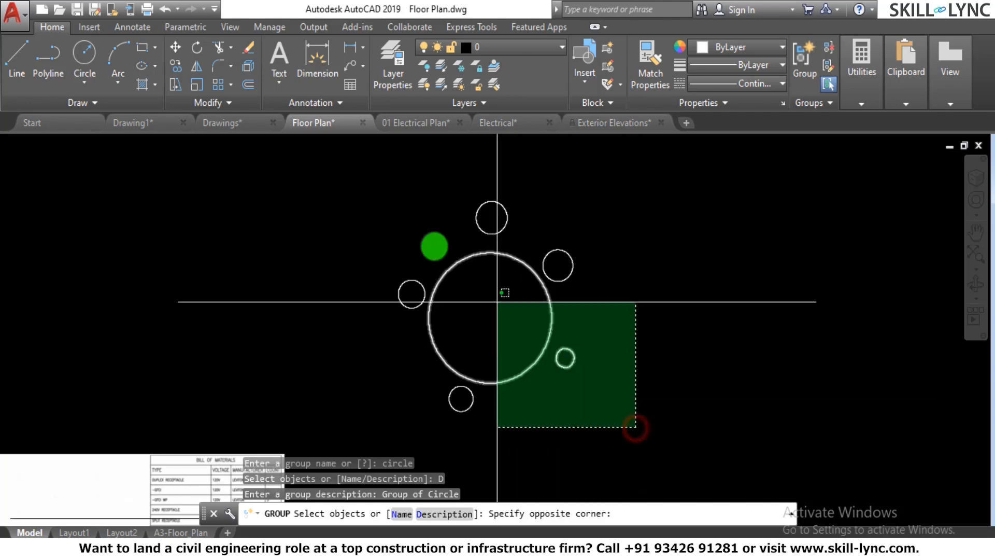
click(363, 181)
right_click(631, 246)
click(646, 260)
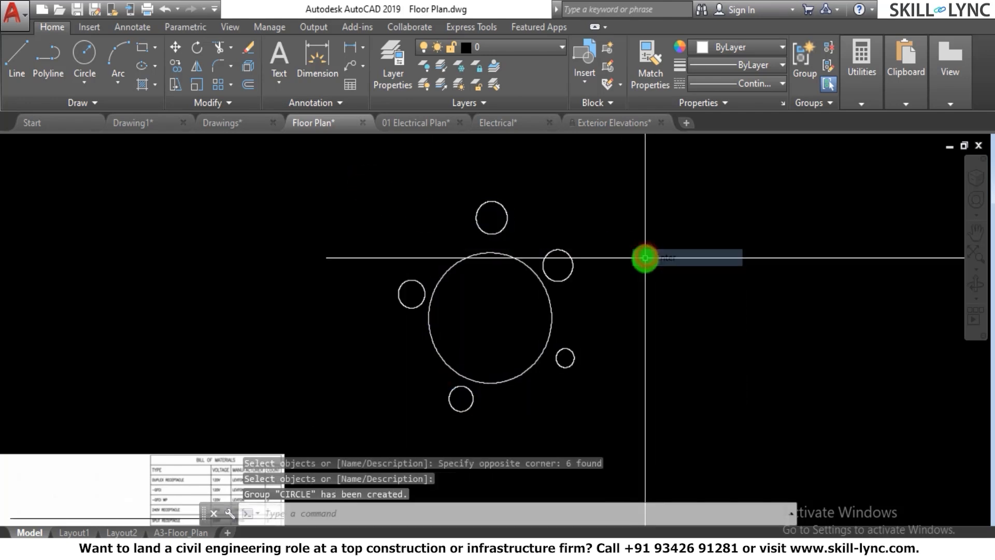
Select the grouped circles and move the whole group by its grip up and to the left, and clear the selection.
click(551, 301)
click(486, 306)
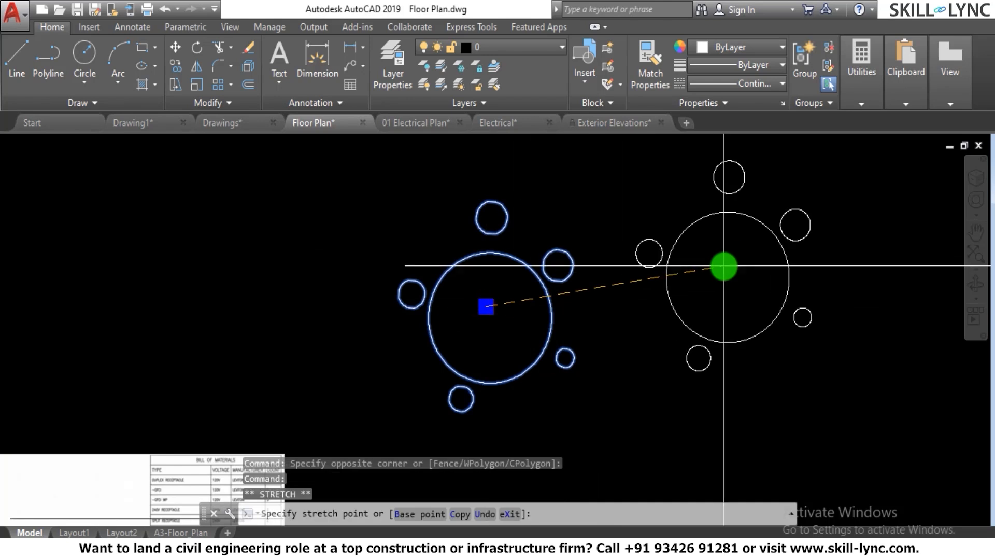
click(724, 266)
click(724, 268)
click(413, 253)
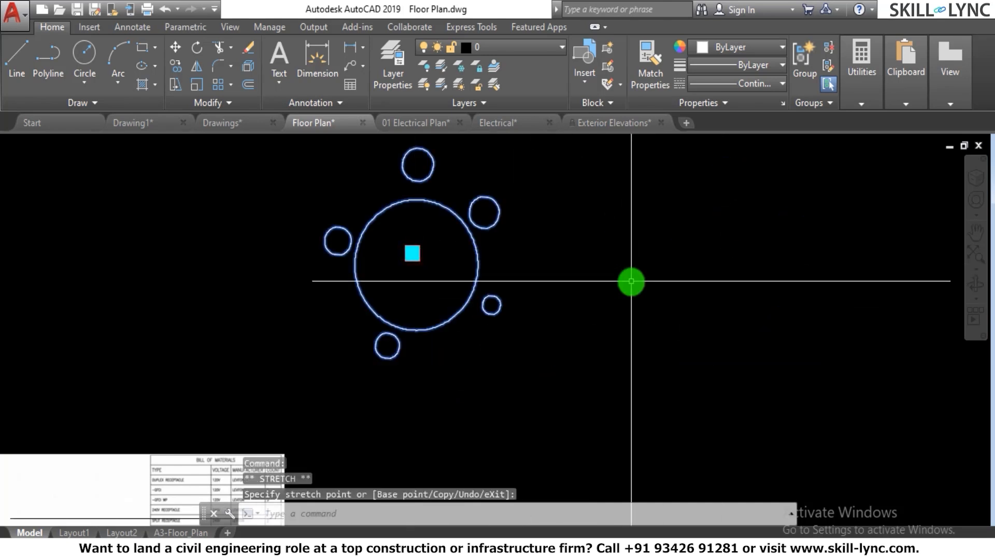
key(Escape)
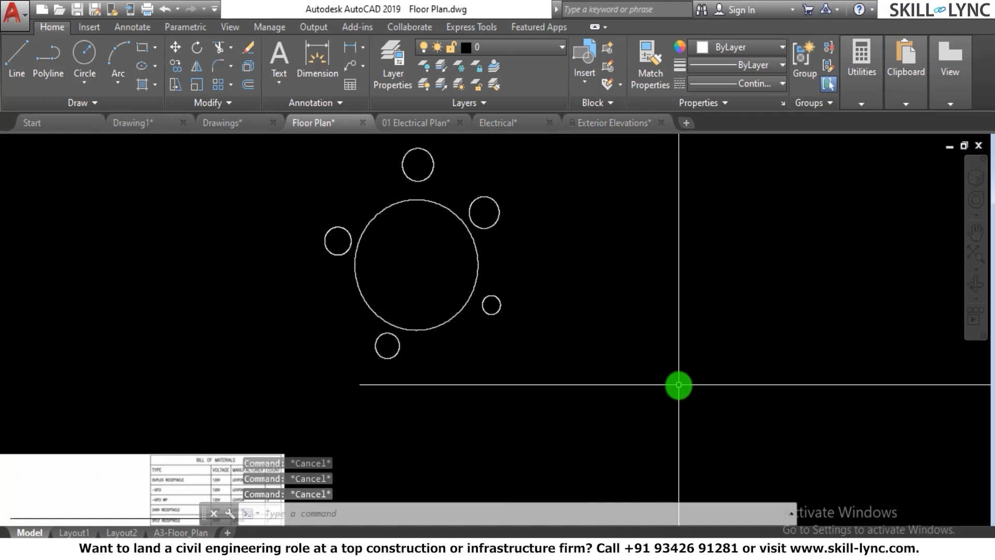
Erase the group of circles by specifying its group name, circle, and undo the erasure.
text(e)
key(Return)
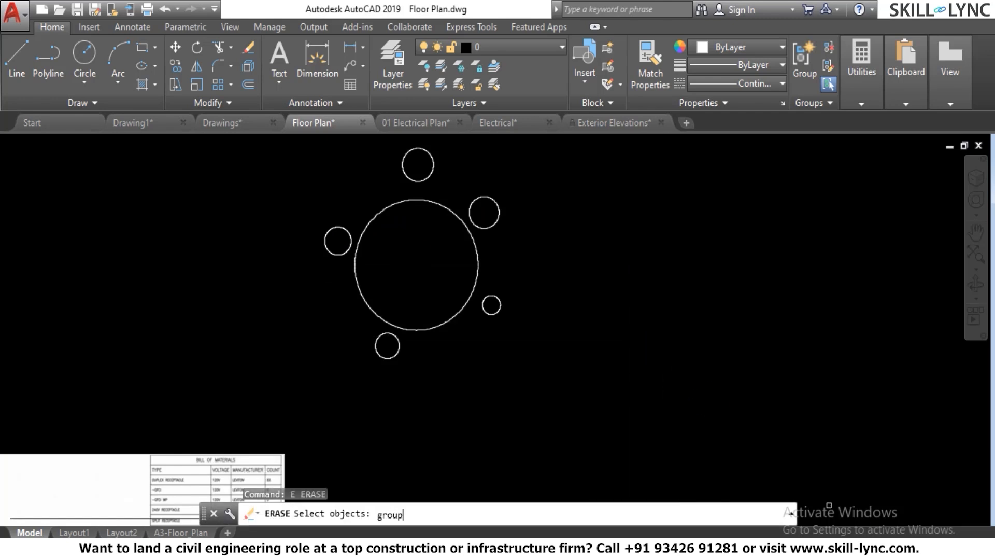
key(Return)
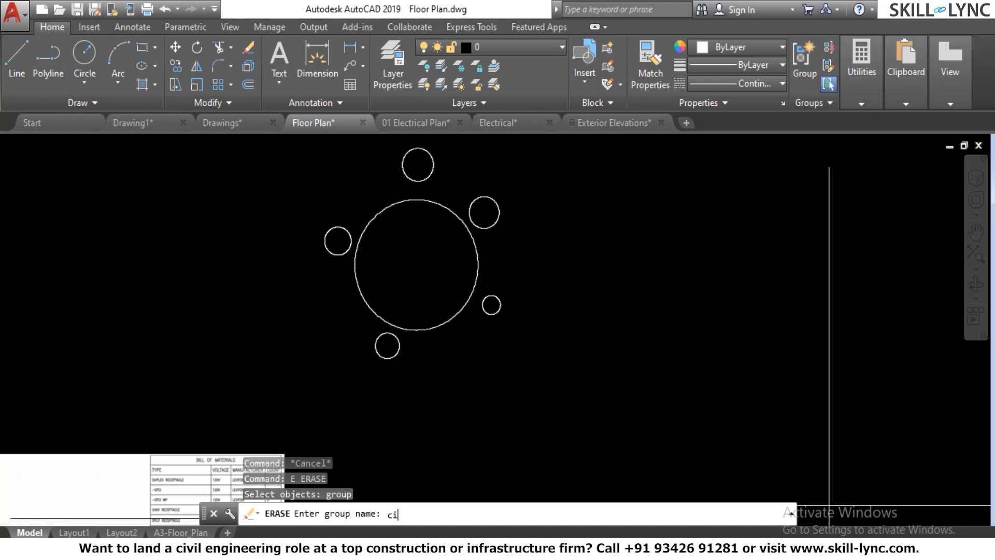
key(Return)
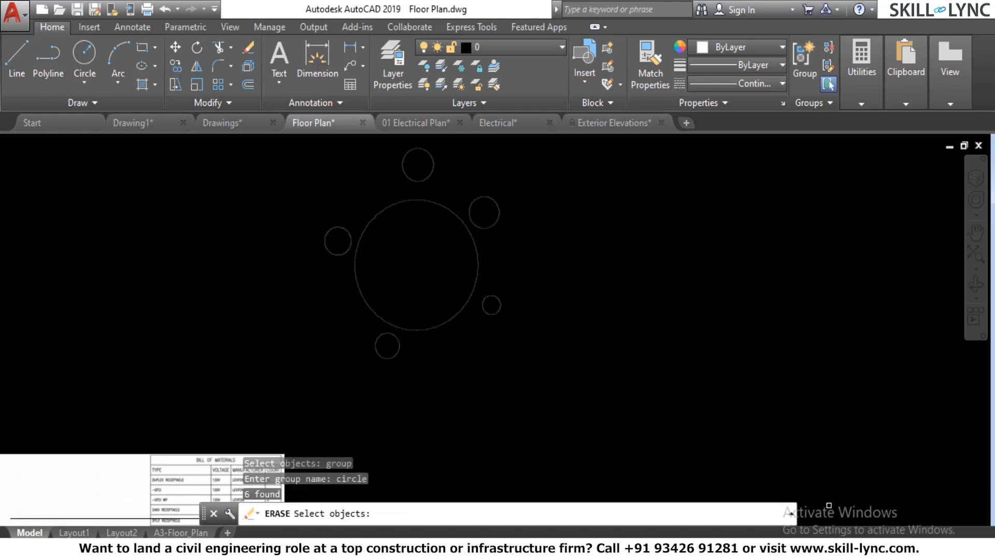
key(Return)
text(u)
key(Return)
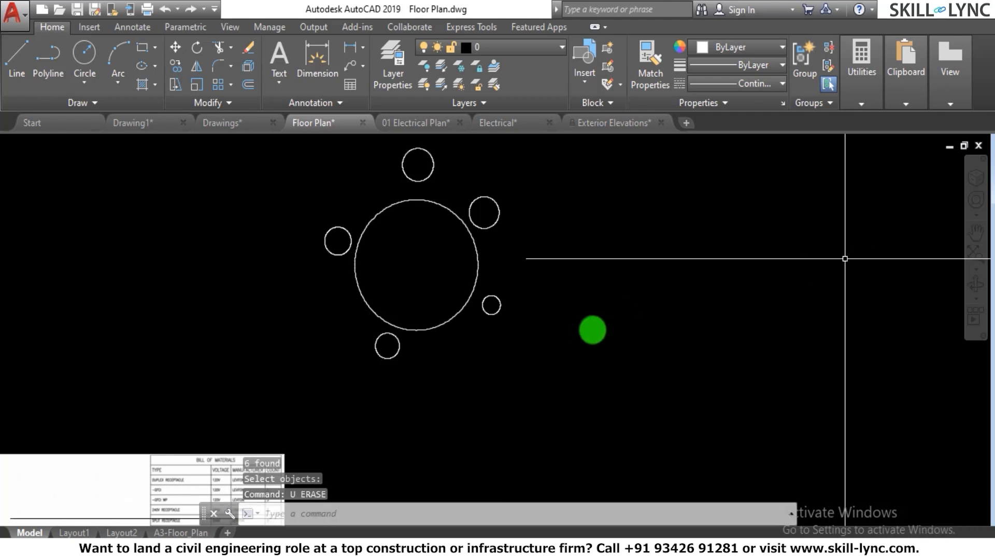
Ungroup the circles, test-select one of the small circles, and undo the ungrouping.
click(452, 275)
right_click(444, 277)
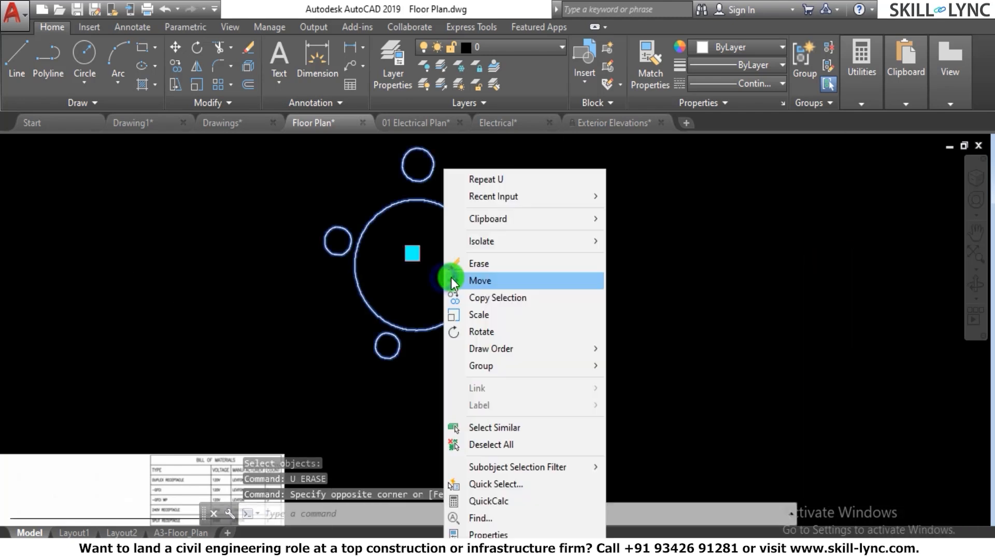
mouse_move(500, 366)
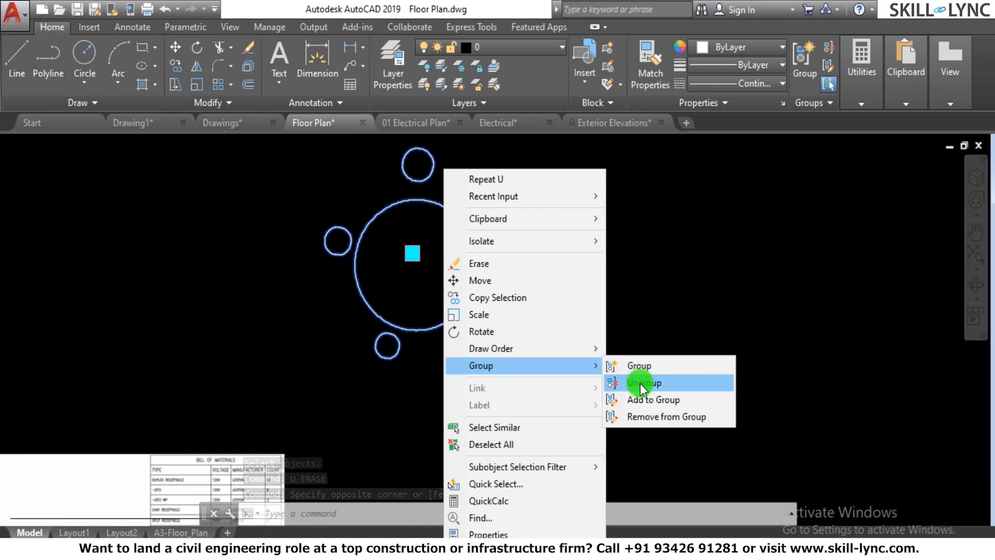
click(642, 386)
click(556, 329)
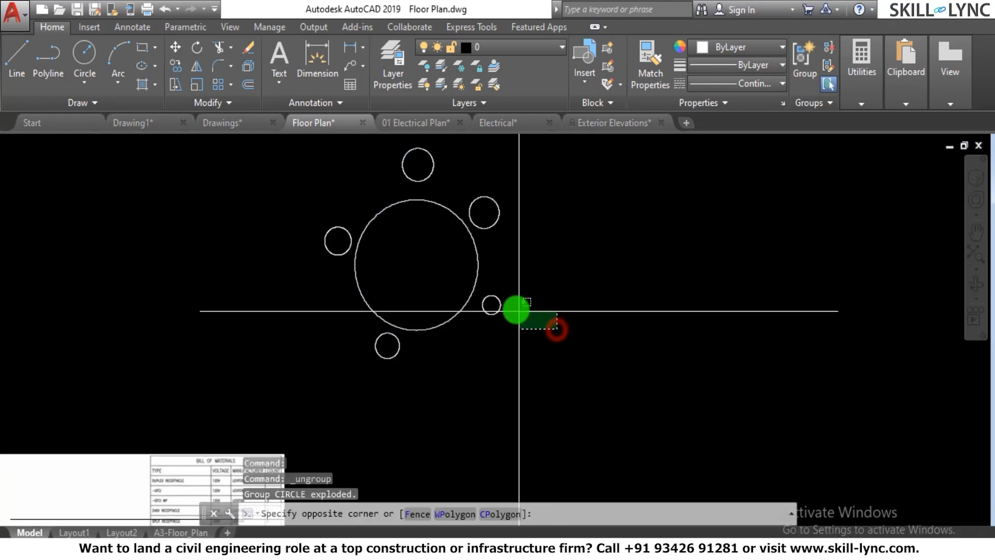
click(496, 306)
key(Escape)
key(Escape)
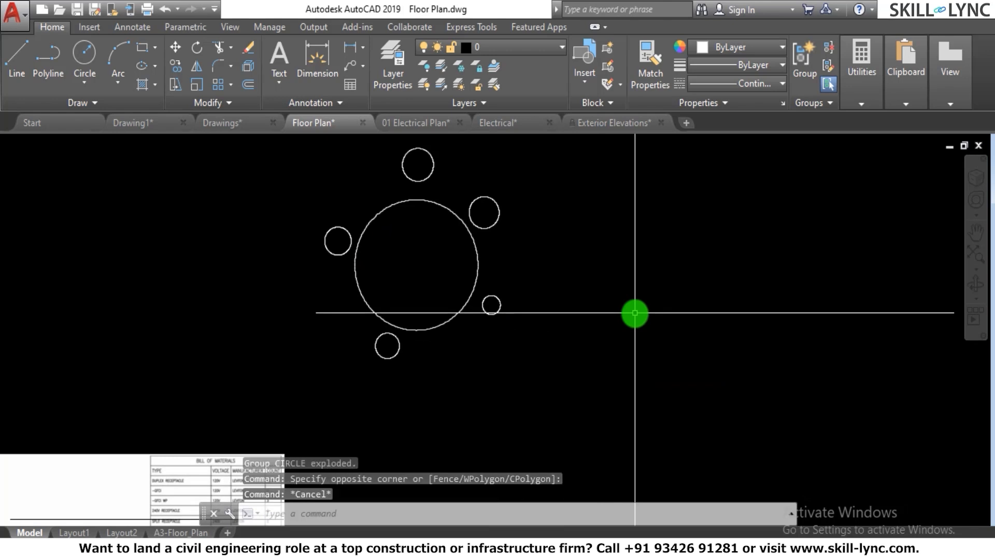
text(u)
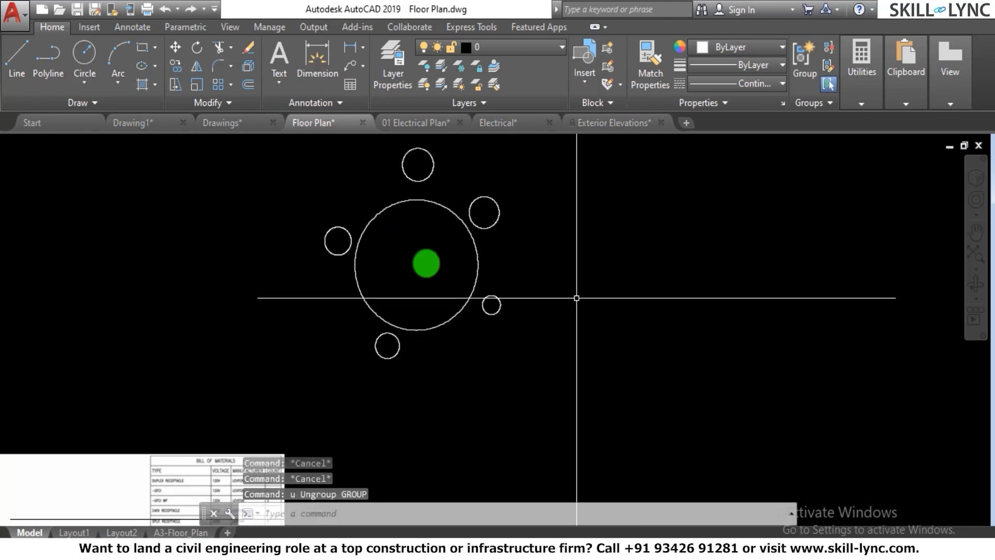
Draw a circle with a radius of about 1461 just right of the large circle, and a smaller one at its lower left.
text(c)
key(Return)
click(501, 256)
click(502, 277)
key(Return)
click(339, 303)
click(338, 316)
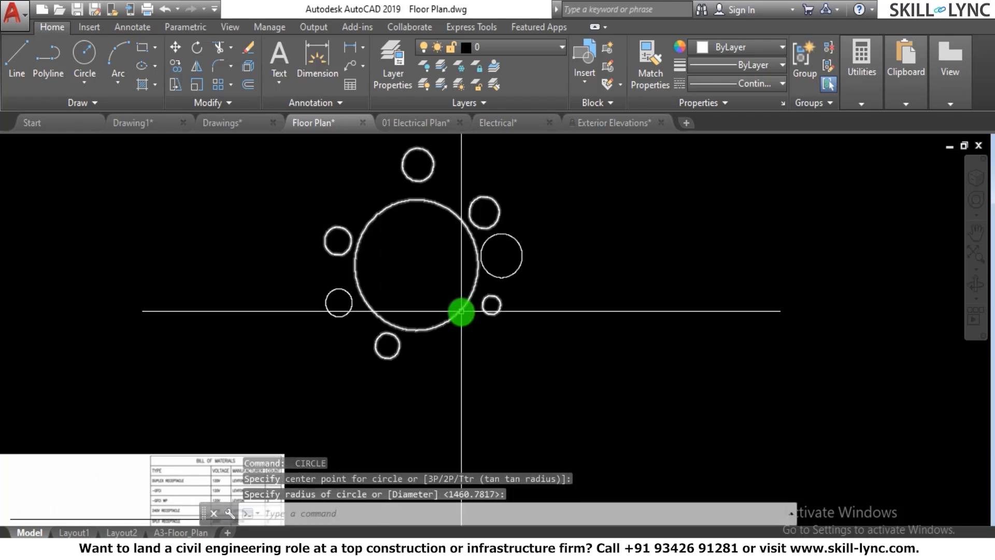
Add the two new circles to the existing circle group, and check that they select with it.
click(462, 311)
right_click(461, 311)
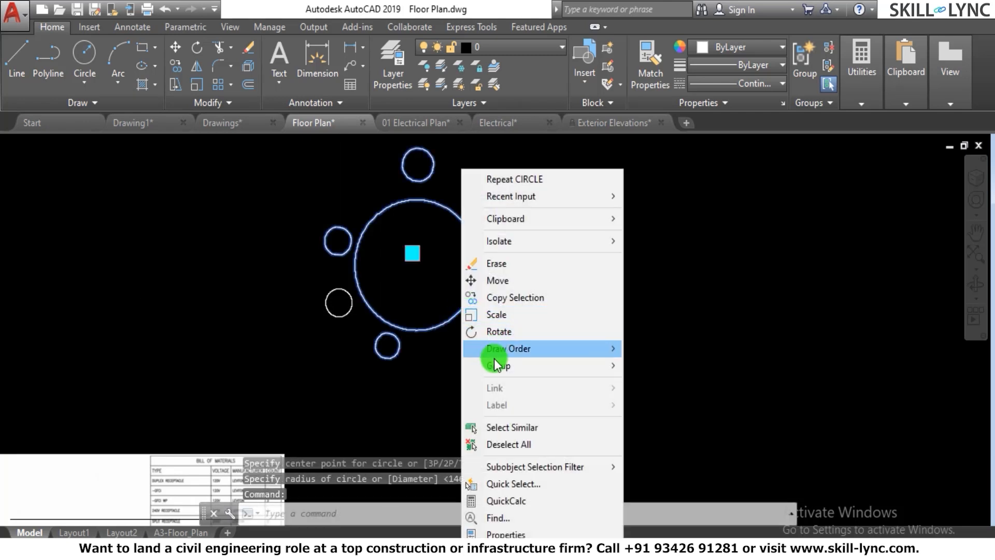
mouse_move(505, 365)
click(667, 399)
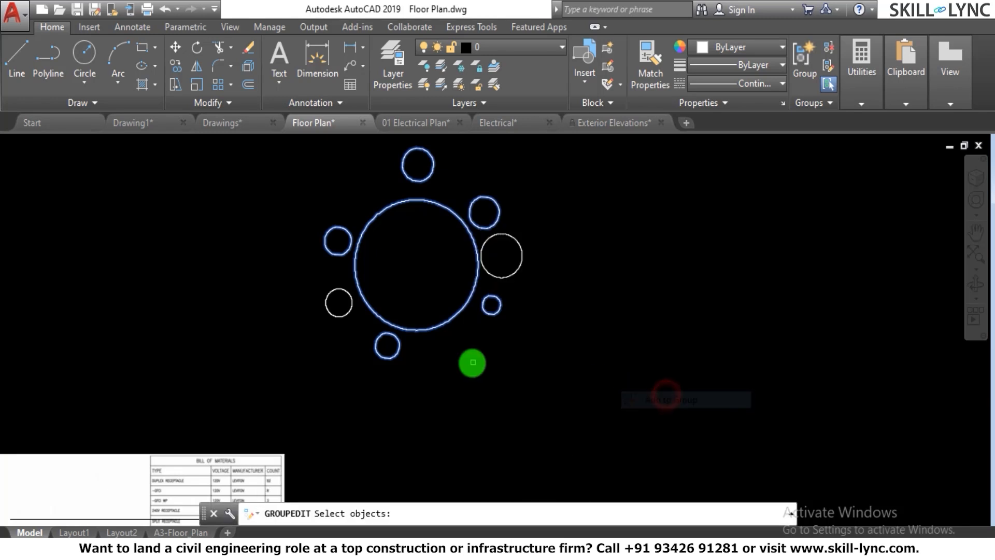
click(514, 274)
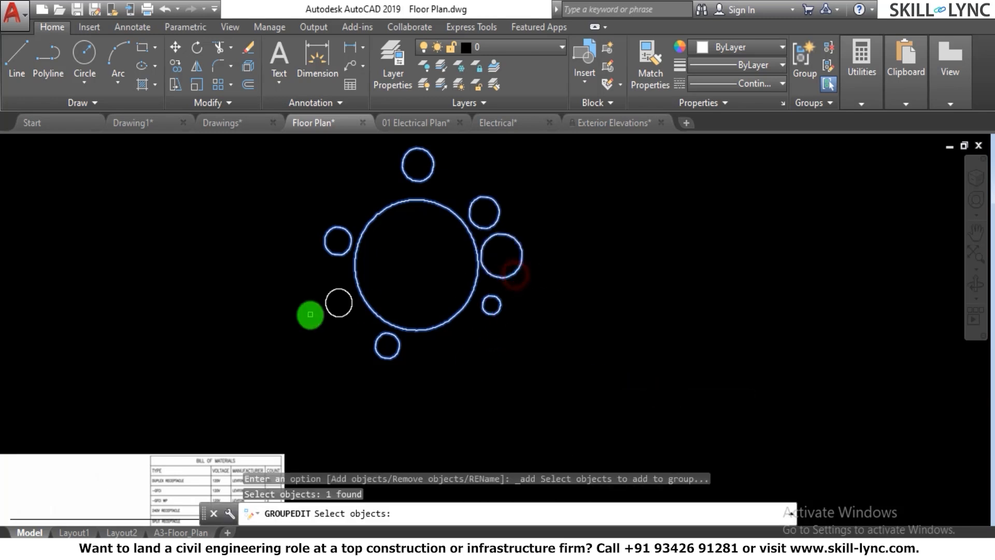
click(332, 314)
key(Return)
click(485, 261)
key(Escape)
key(Escape)
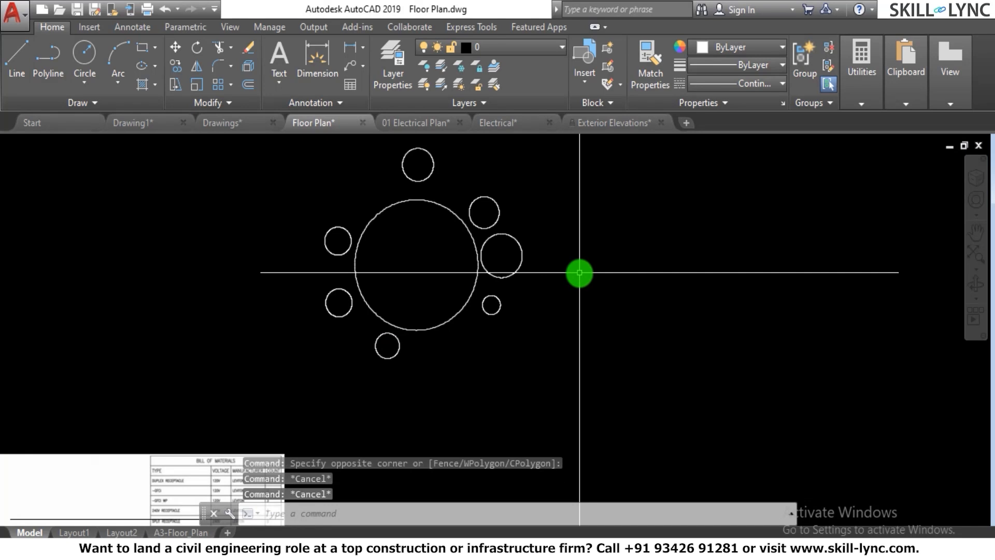
text(e)
key(Return)
click(554, 303)
click(491, 267)
key(Escape)
key(Escape)
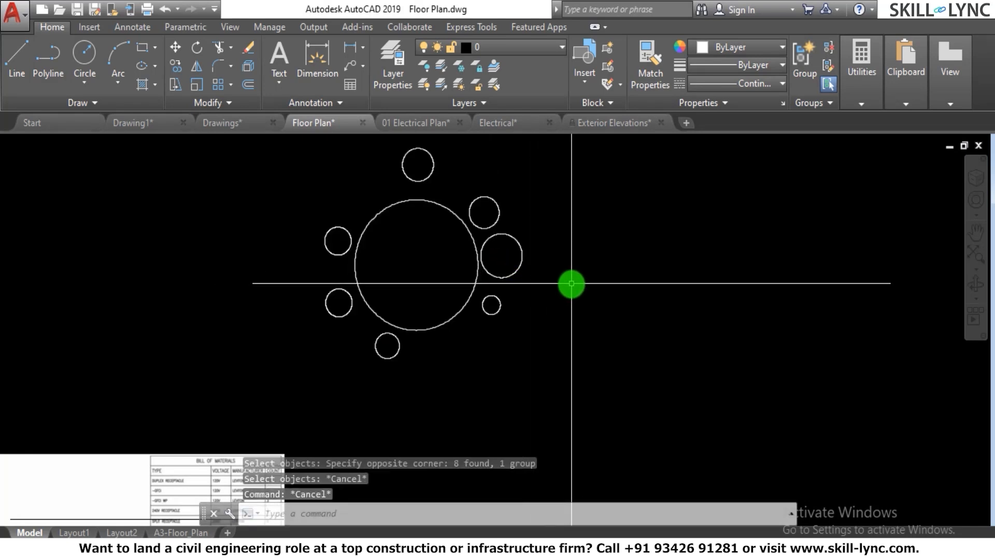
key(Escape)
key(Escape)
Remove the three small circles on the right of the large circle from the group.
scroll(532, 237, up, 2)
scroll(531, 236, down, 2)
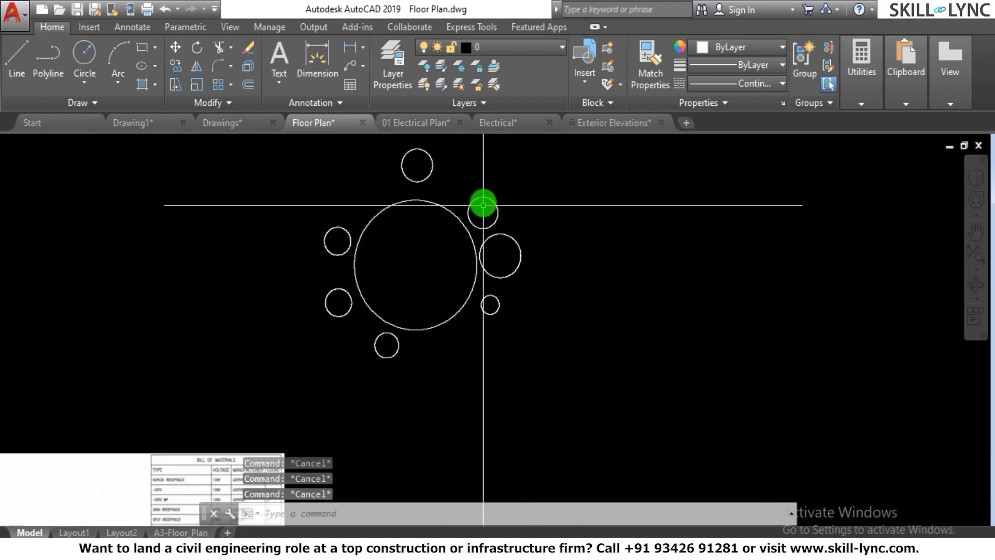
click(502, 239)
right_click(504, 246)
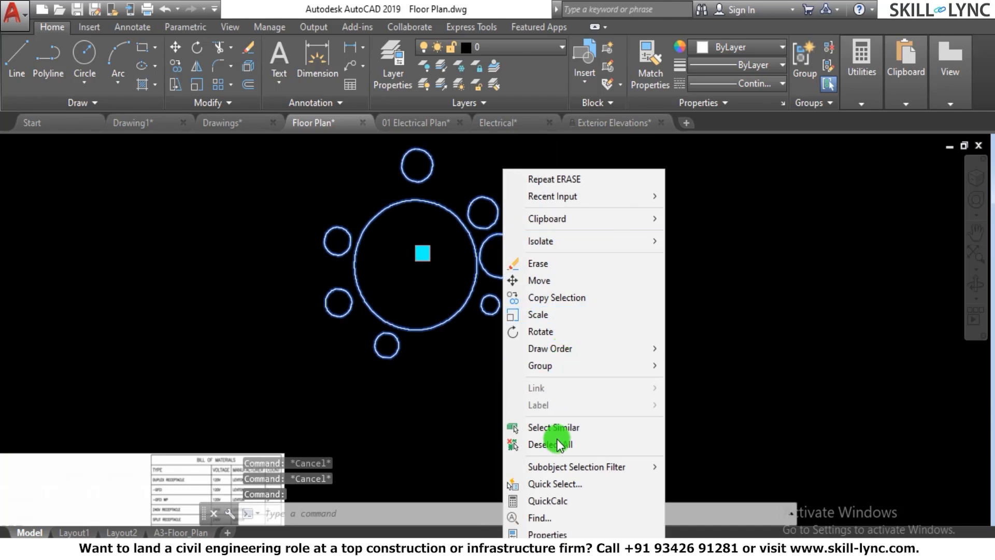
click(561, 365)
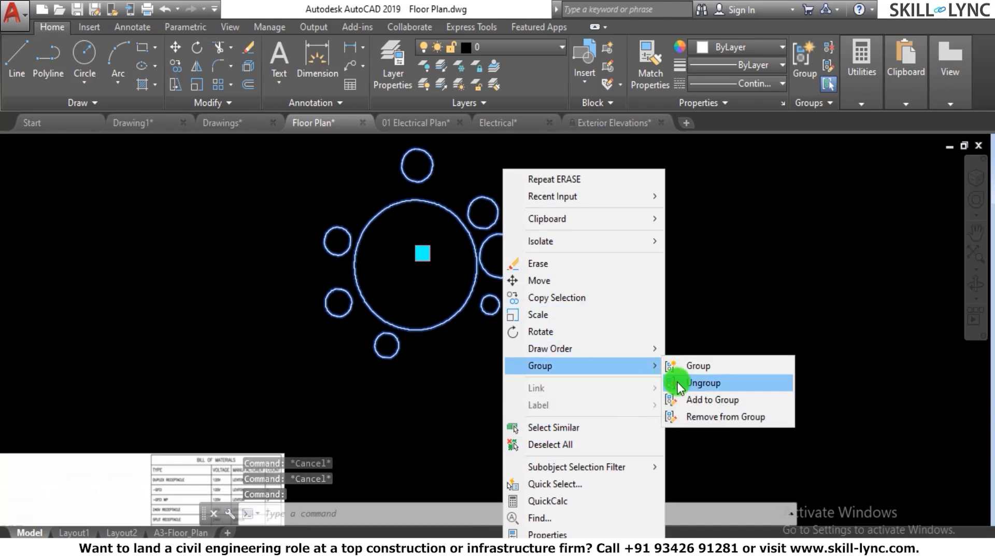
click(702, 418)
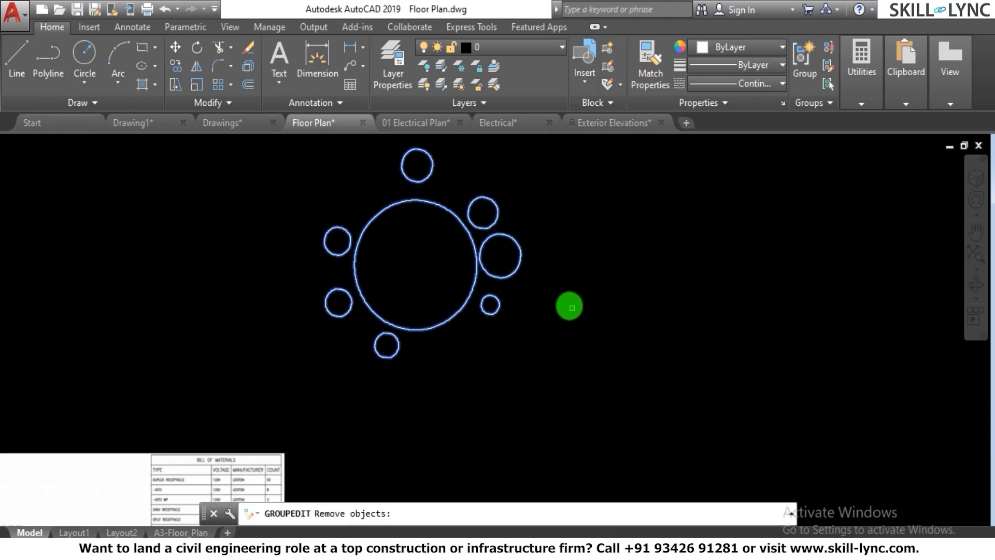
click(510, 320)
click(489, 210)
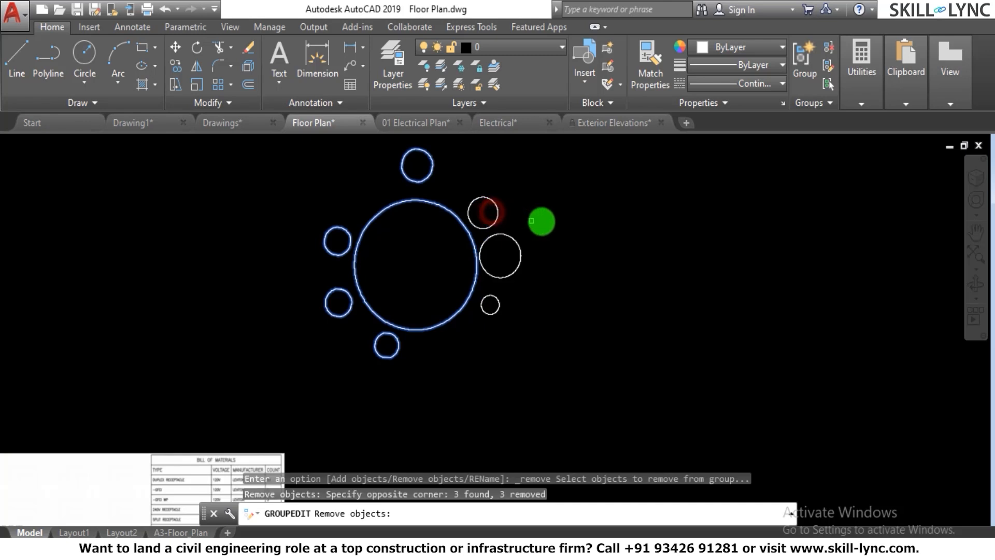
key(Return)
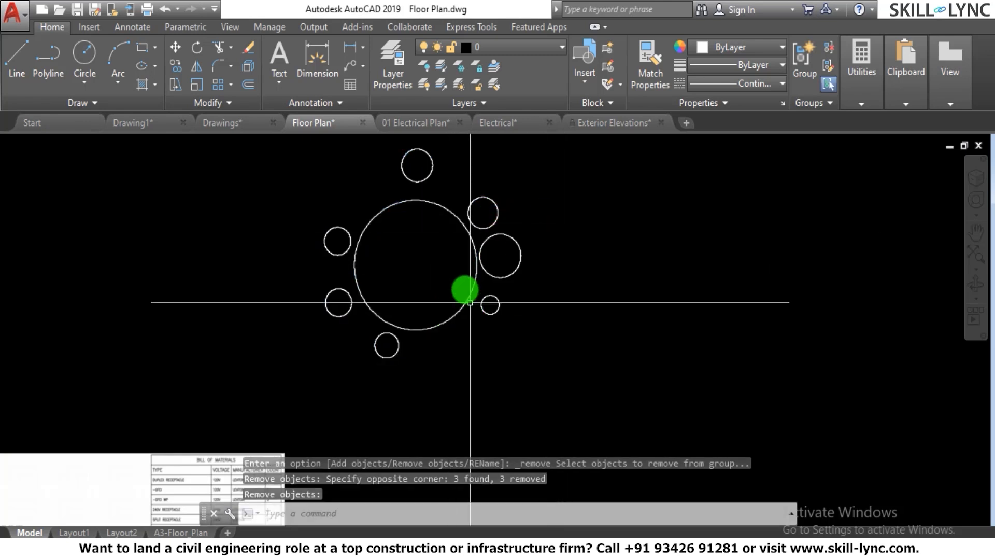
text(m)
key(Return)
click(419, 300)
click(318, 321)
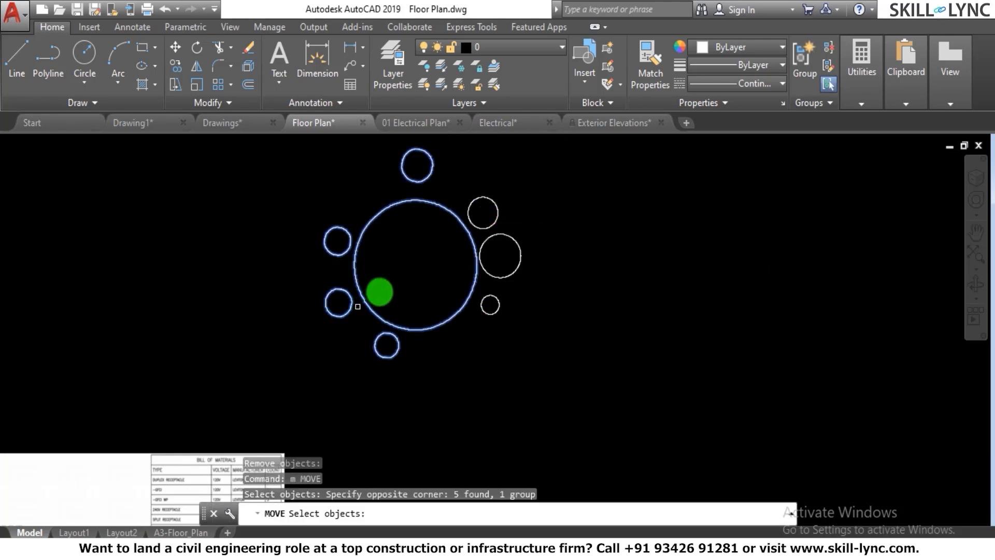
text(y)
key(Return)
click(398, 282)
key(Escape)
key(Escape)
Move the circle group to the left, away from the three ungrouped circles.
text(m)
key(Return)
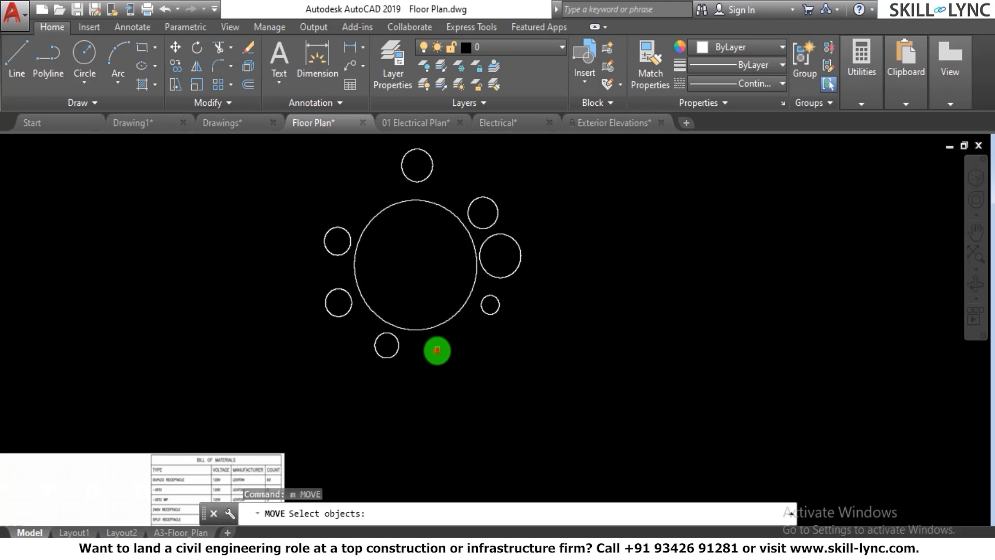
click(437, 351)
click(372, 294)
key(Return)
click(416, 272)
click(316, 289)
click(523, 310)
click(455, 196)
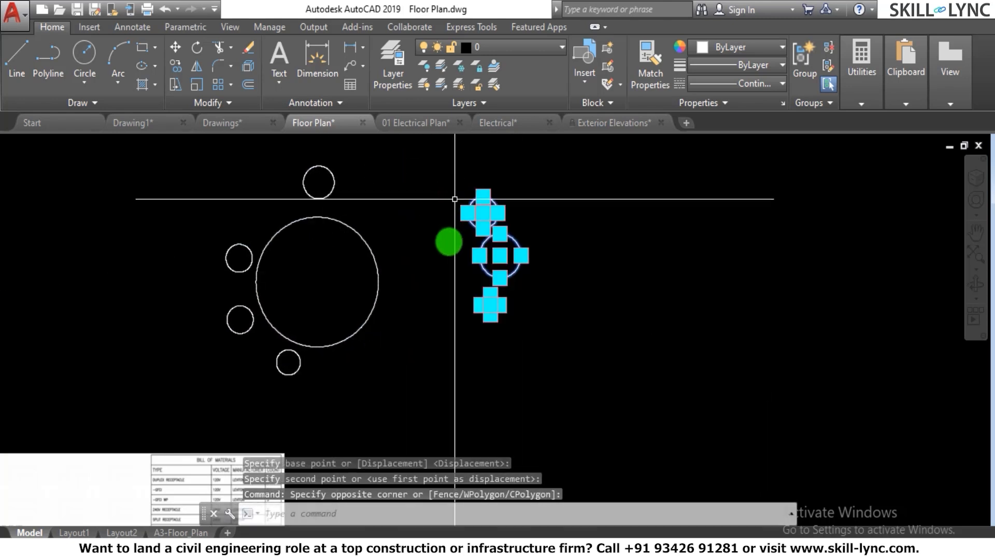
key(Escape)
text(e)
key(Return)
key(Escape)
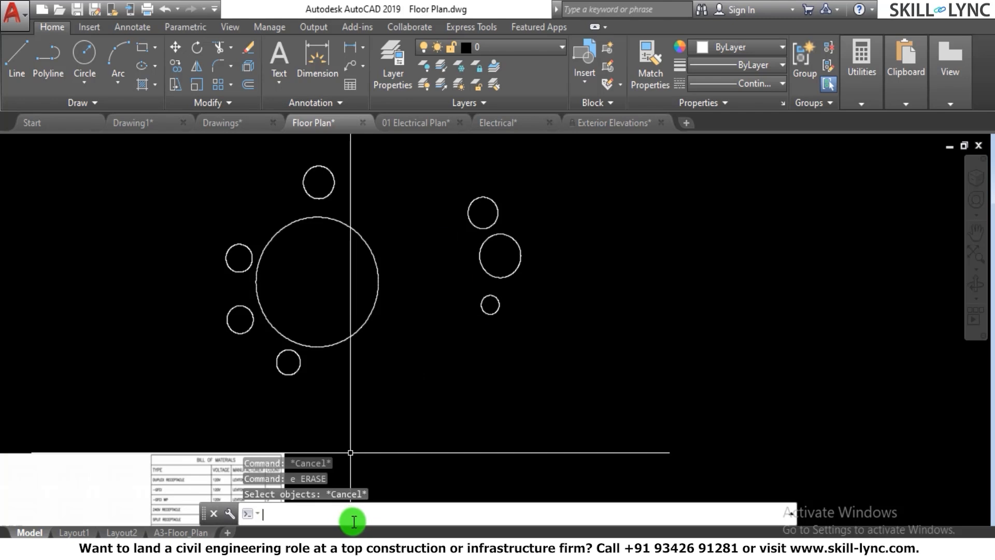
key(Escape)
key(Escape)
key(Escape)
Rename the group containing the large circle to circles with the GROUPEDIT command.
text(group)
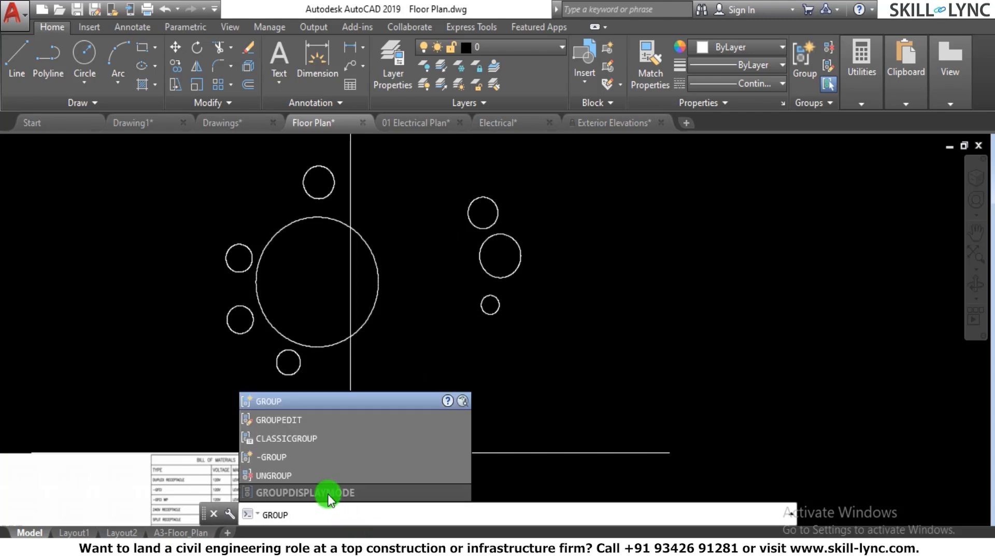
click(291, 416)
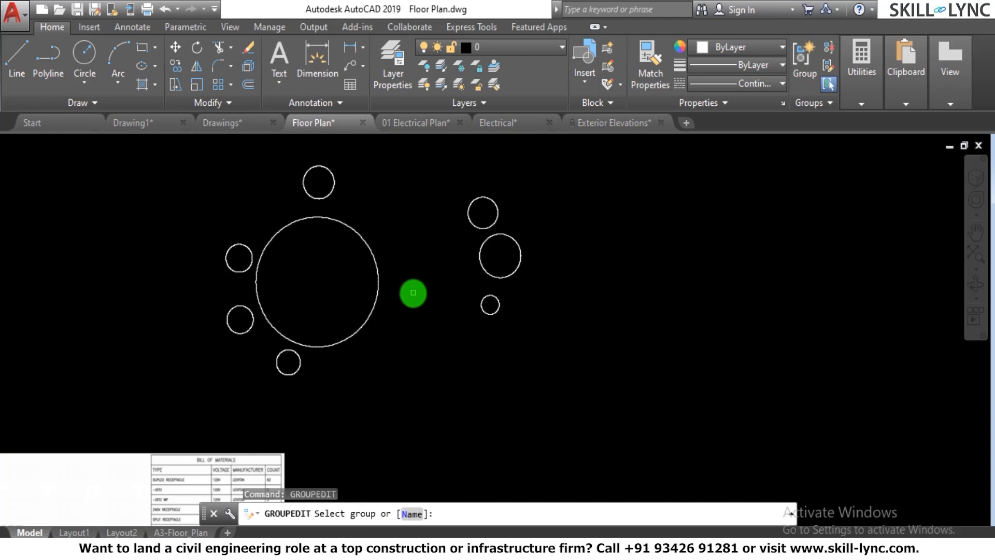
click(377, 309)
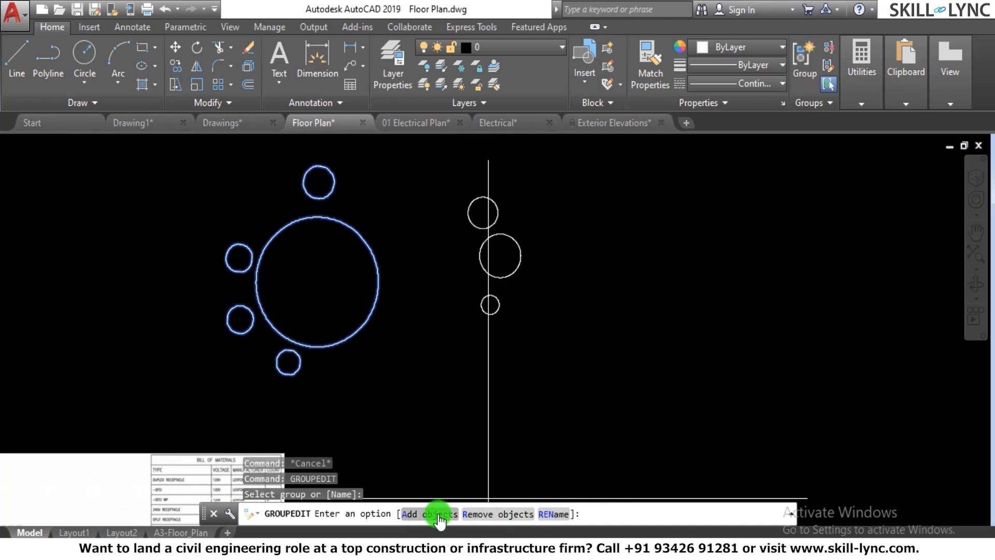
click(547, 513)
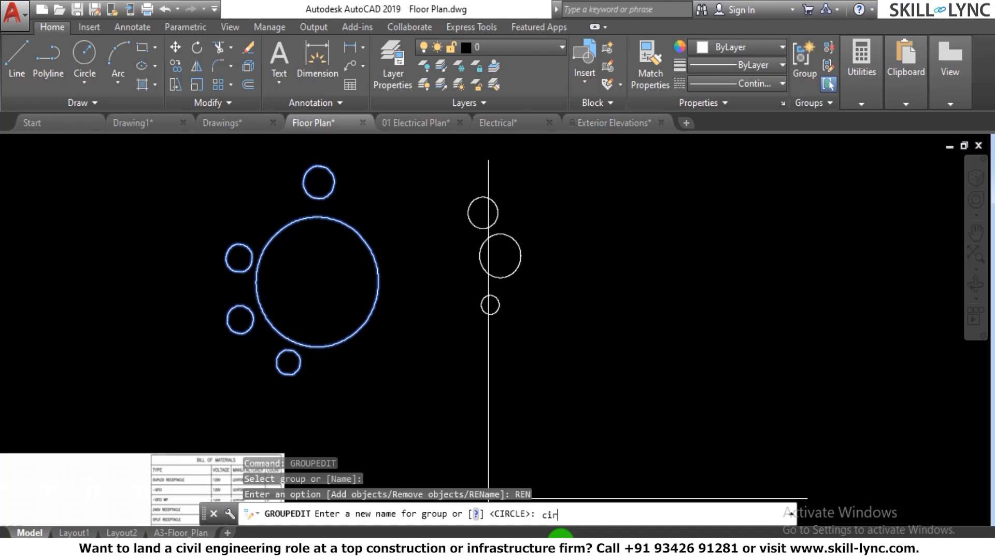
key(Return)
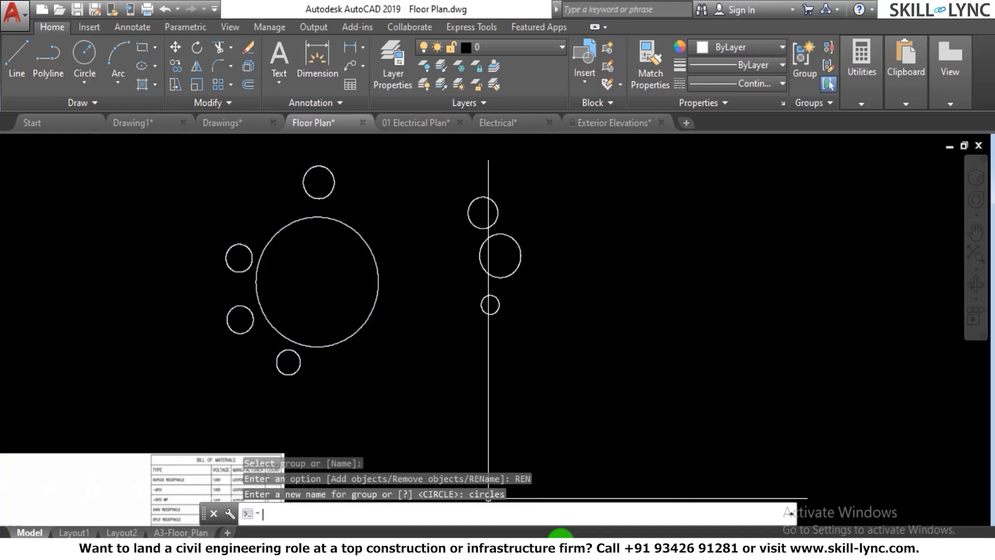
Select the circles group and view its properties.
click(404, 335)
click(337, 331)
right_click(380, 310)
click(449, 533)
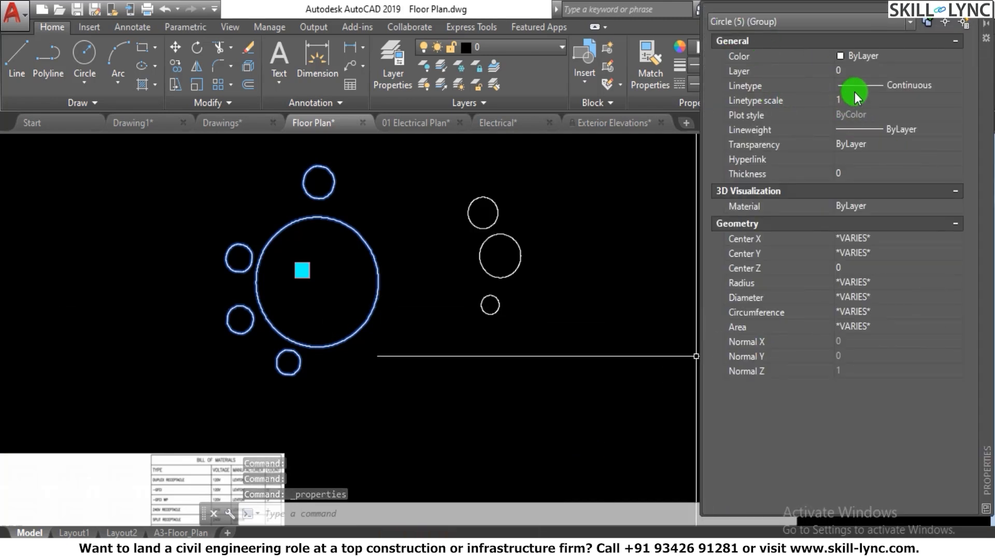
key(Escape)
key(Escape)
Select the group through its large circle to check which circles belong to it.
scroll(342, 210, up, 3)
click(365, 207)
click(286, 255)
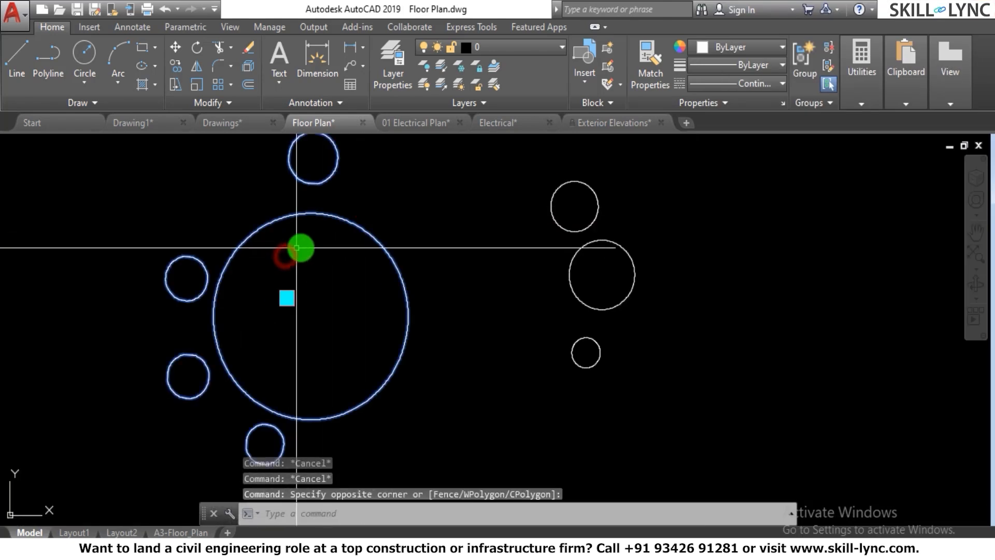
key(Escape)
key(Escape)
scroll(403, 218, down, 2)
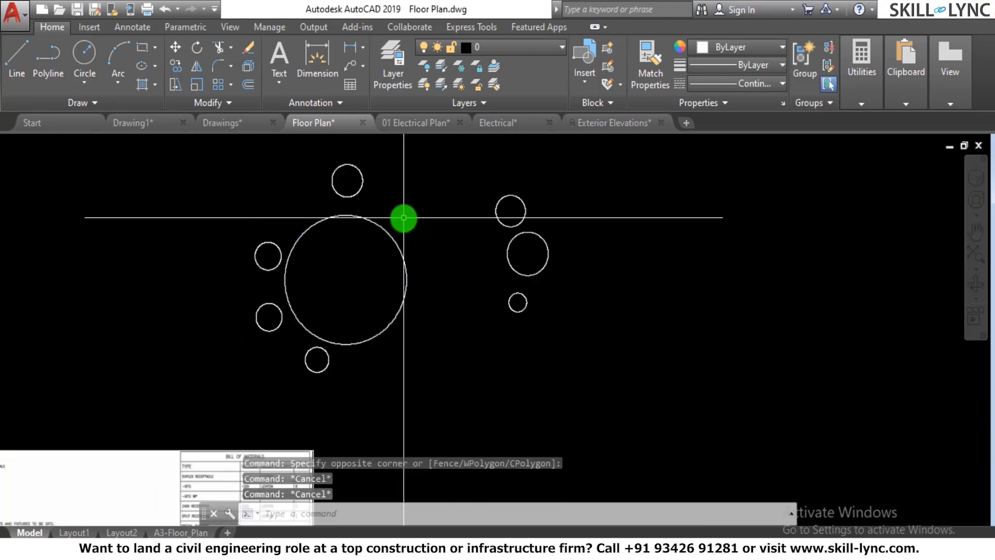
Explode the CIRCLES group with the CLASSICGROUP command.
text(gr)
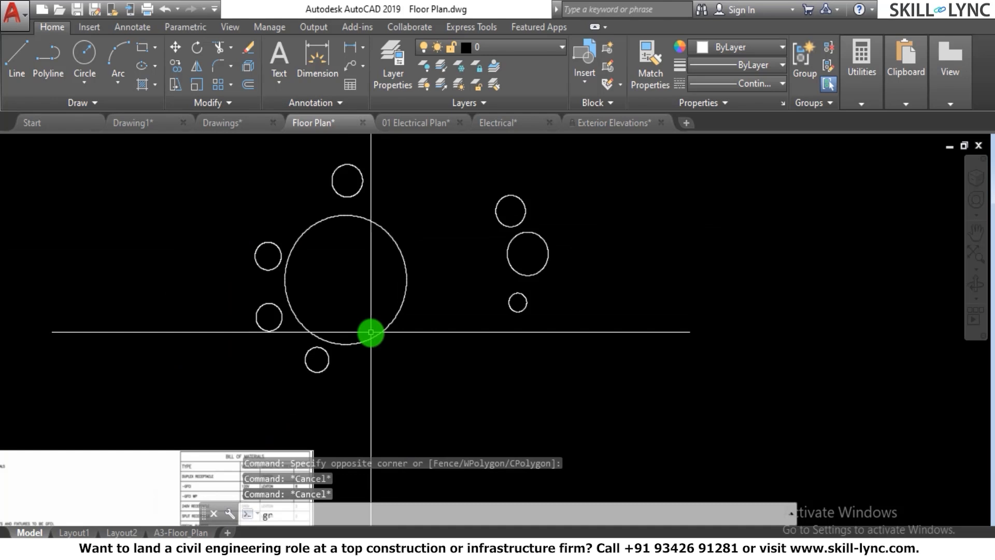
text(ou)
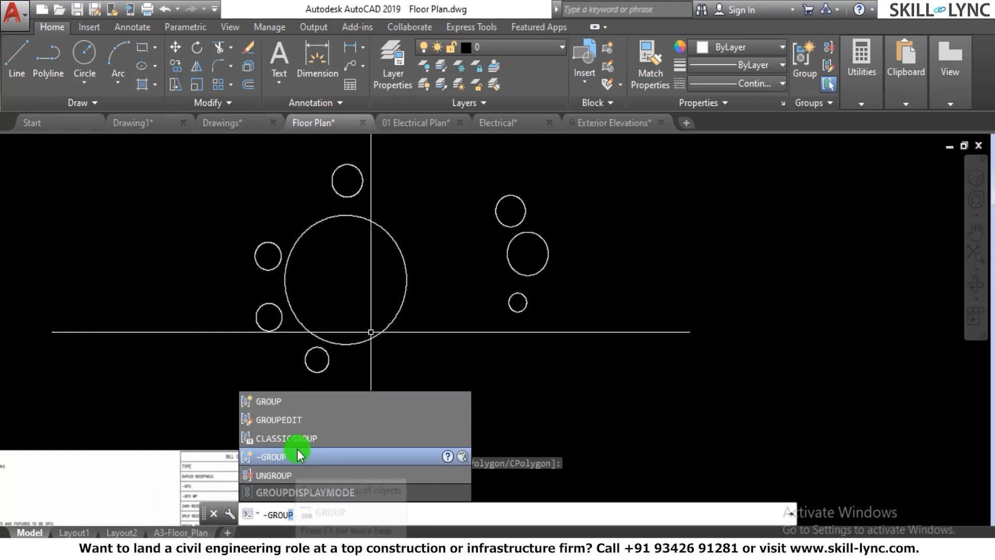
click(301, 438)
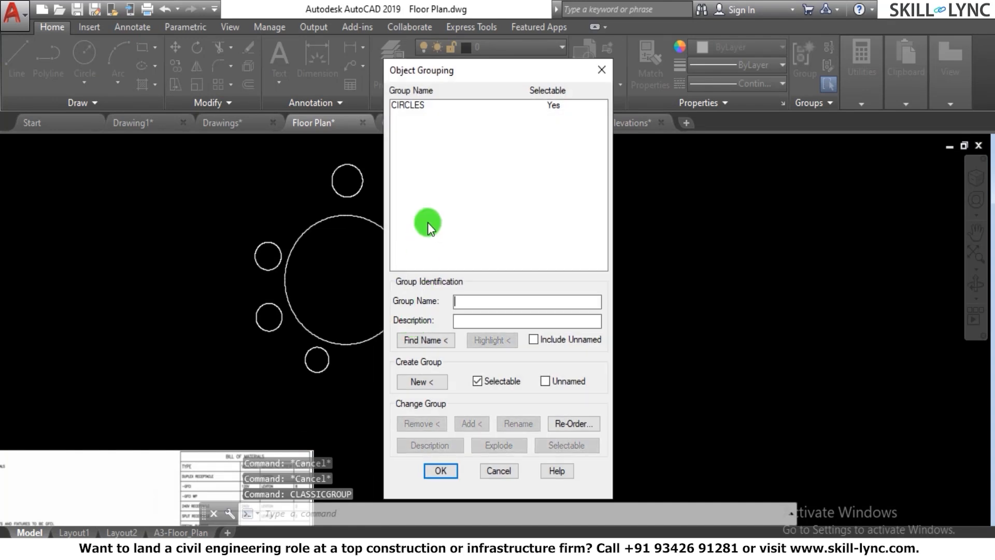
click(411, 112)
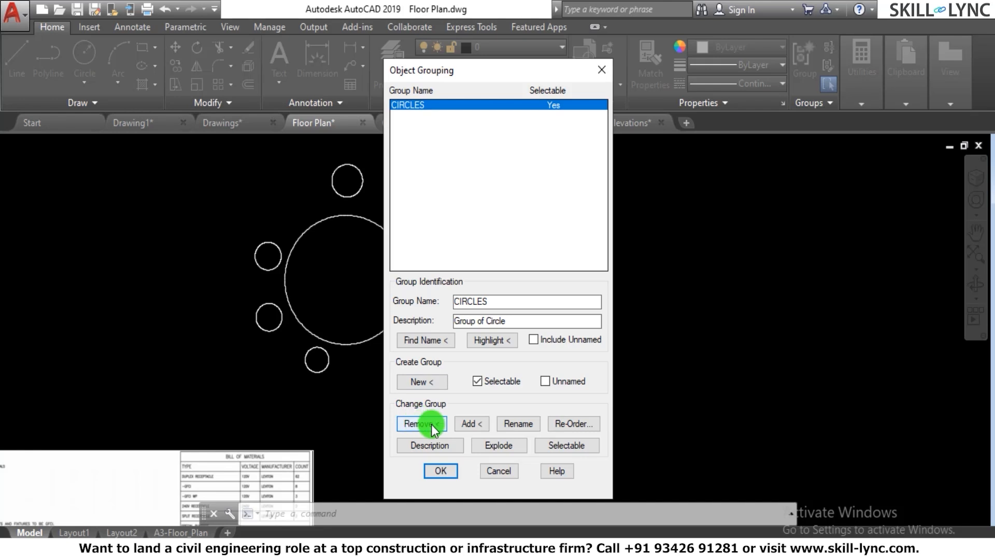
click(499, 444)
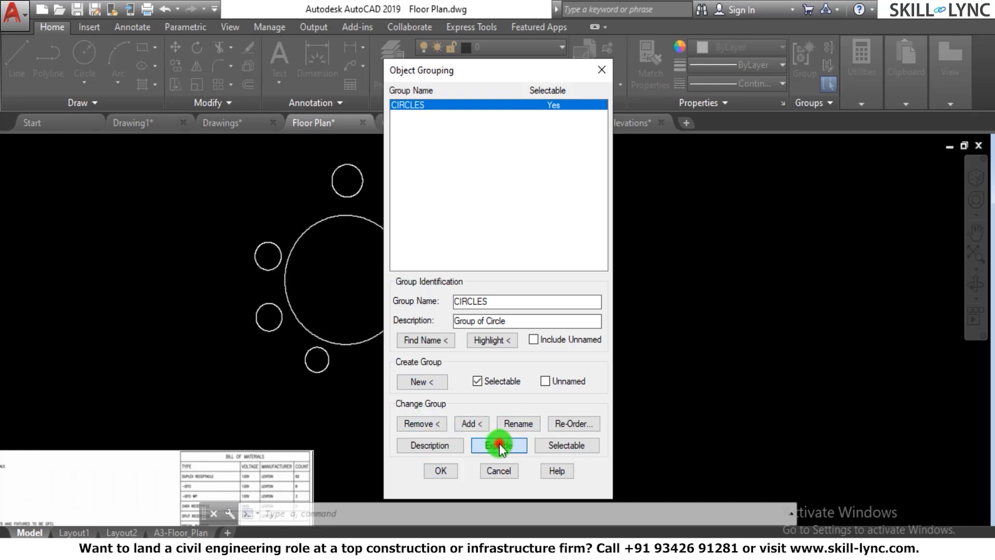
click(440, 471)
Select the large circle on its own to check its grouping, and clear the selection.
click(409, 346)
click(368, 310)
key(Escape)
key(Escape)
key(Escape)
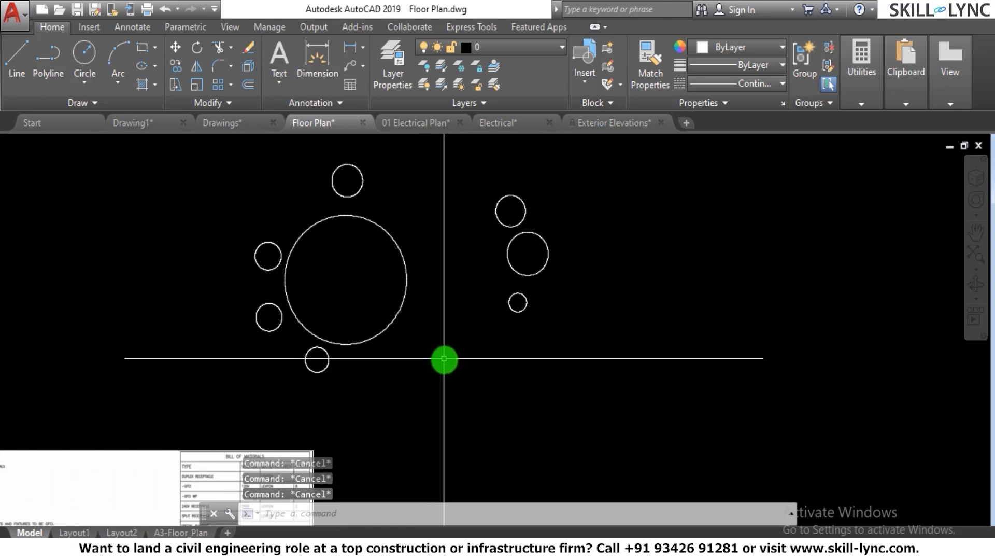
Locate the 1000 by 1200 double window in the building elevation and test a selection around it.
scroll(444, 358, down, 5)
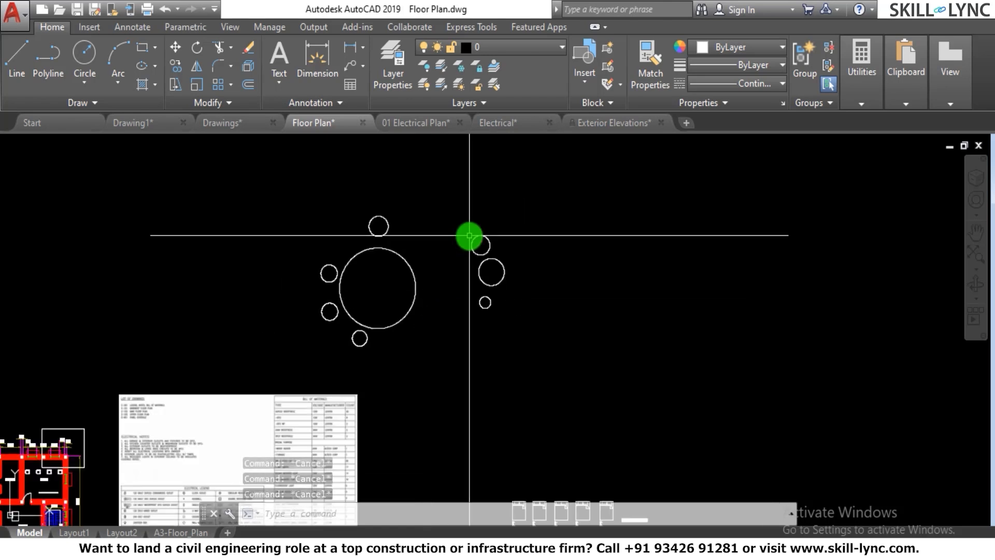
scroll(294, 395, up, 8)
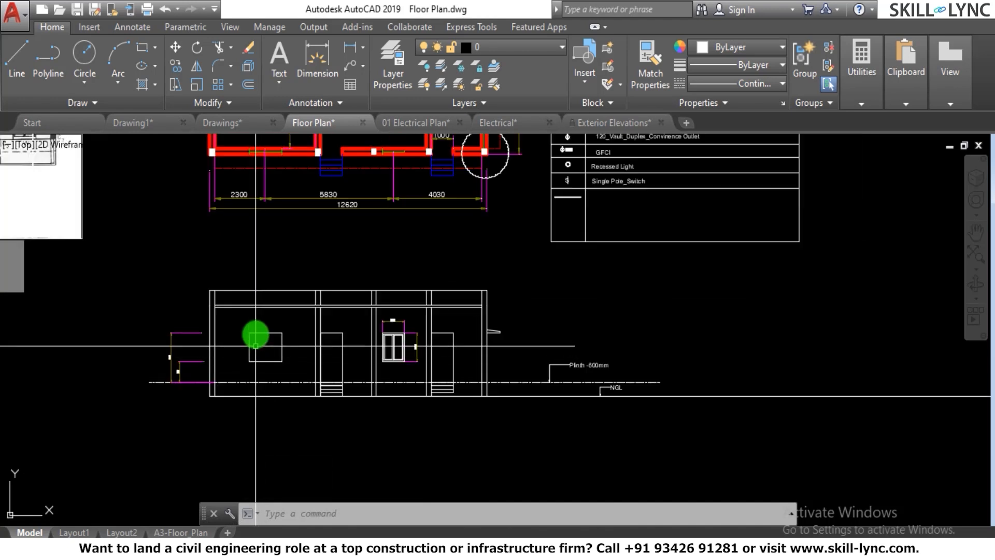
scroll(669, 380, down, 3)
scroll(672, 379, up, 3)
scroll(671, 378, up, 2)
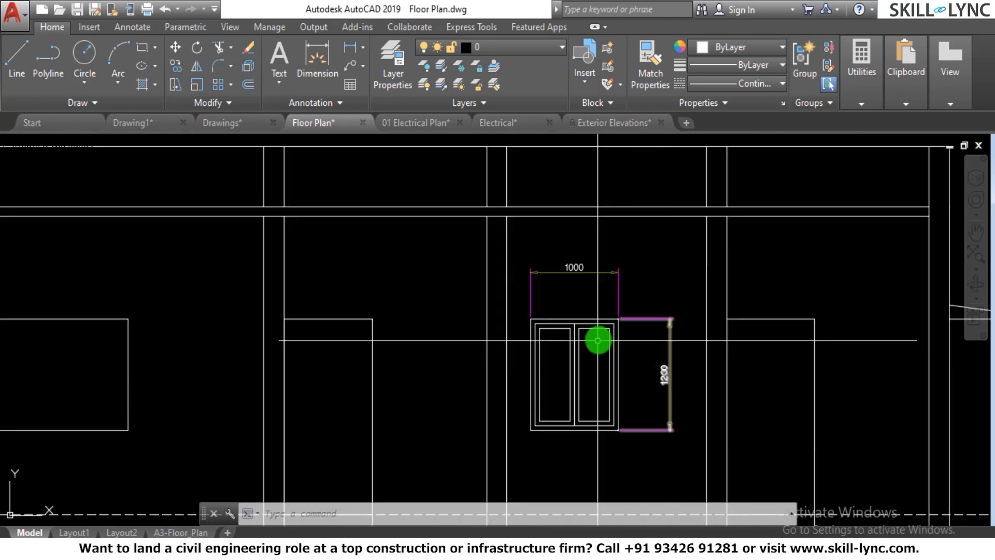
click(514, 311)
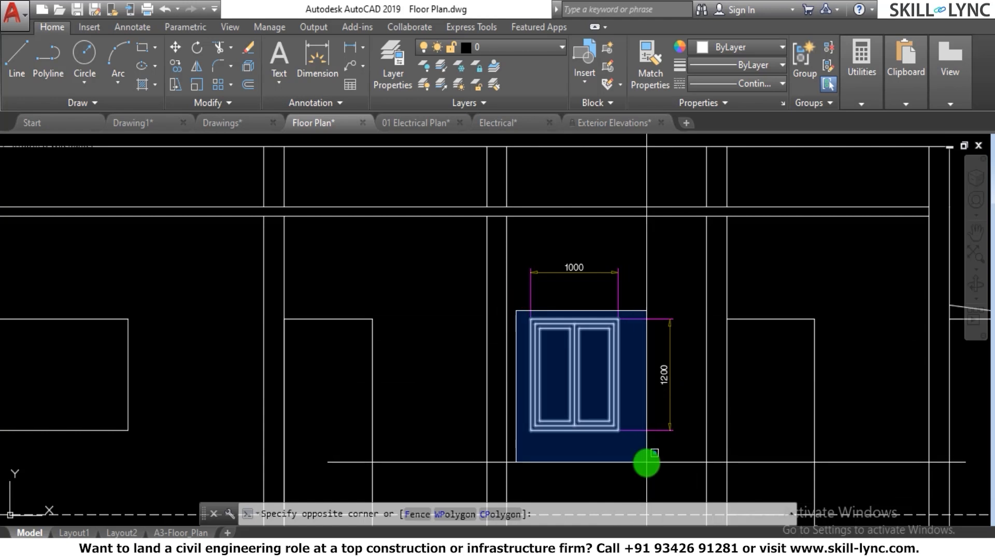
key(Escape)
key(Escape)
scroll(632, 437, up, 2)
key(Escape)
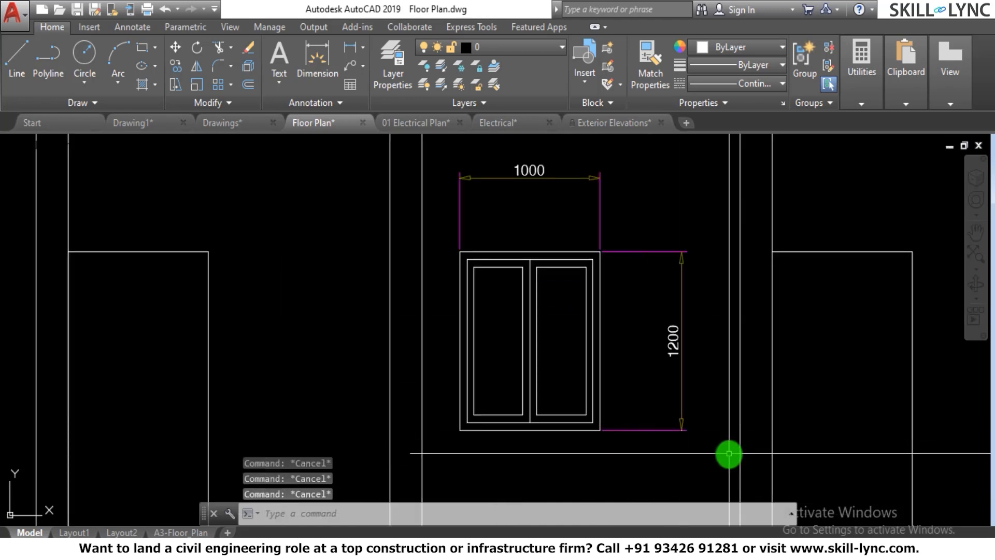
Group all lines of the double window, without its dimensions, as an unnamed group and check that they select together.
text(group)
key(Return)
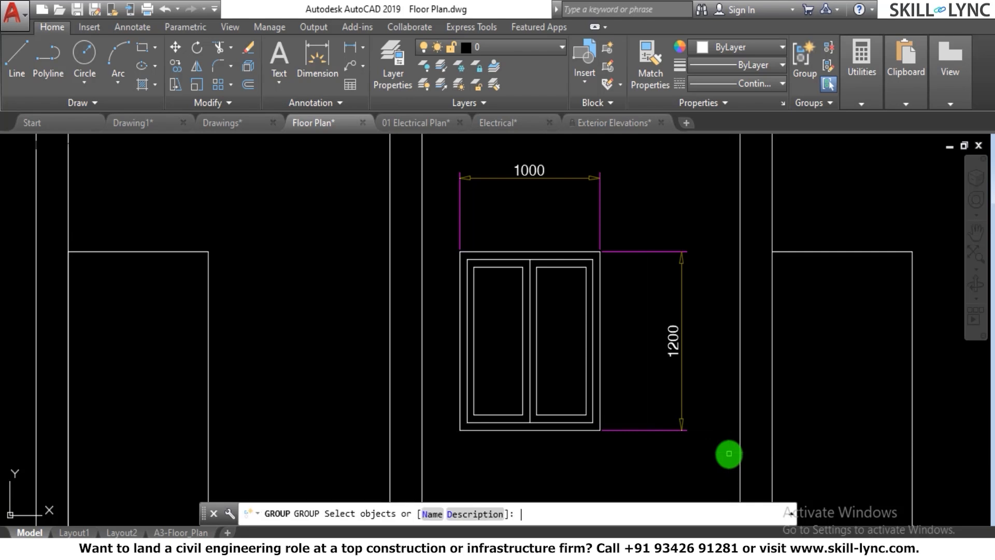
click(447, 240)
click(635, 463)
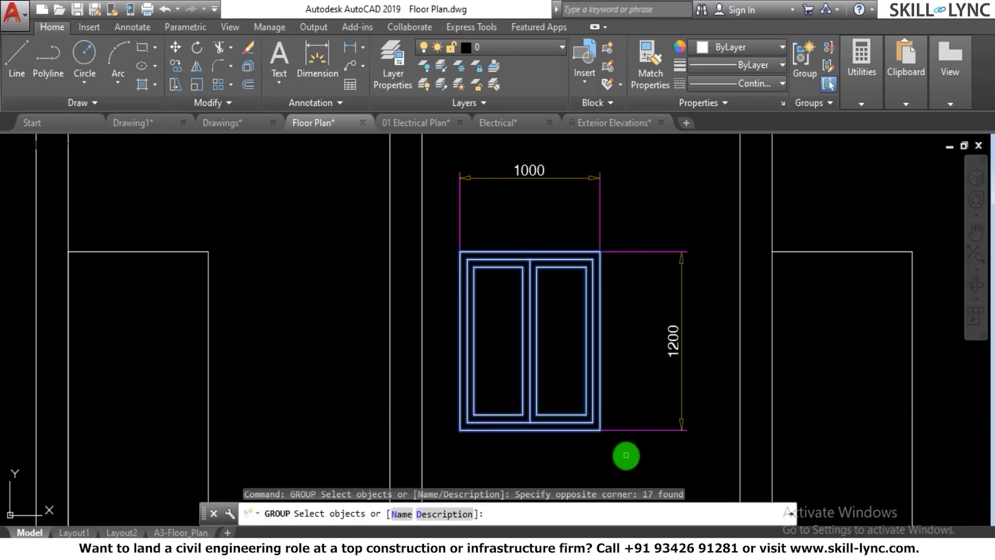
key(Return)
click(551, 423)
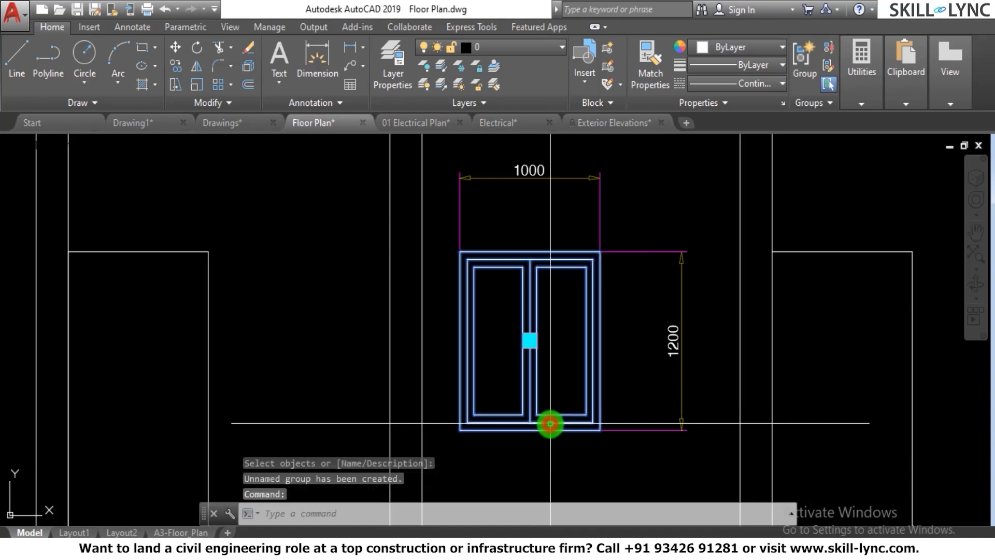
key(Escape)
key(Escape)
key(Escape)
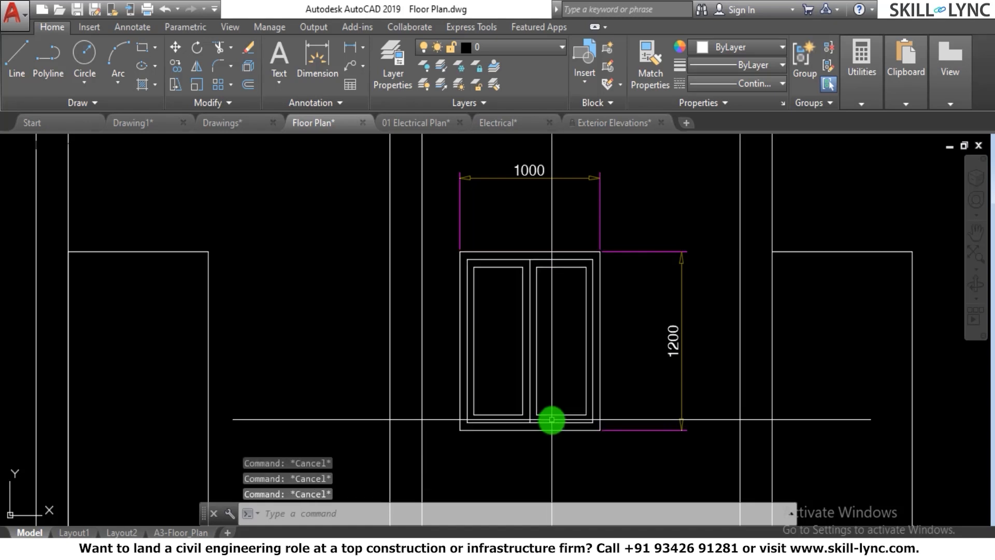
Start the CLASSICGROUP command and include unnamed groups in the group list.
scroll(550, 406, down, 1)
scroll(554, 400, up, 1)
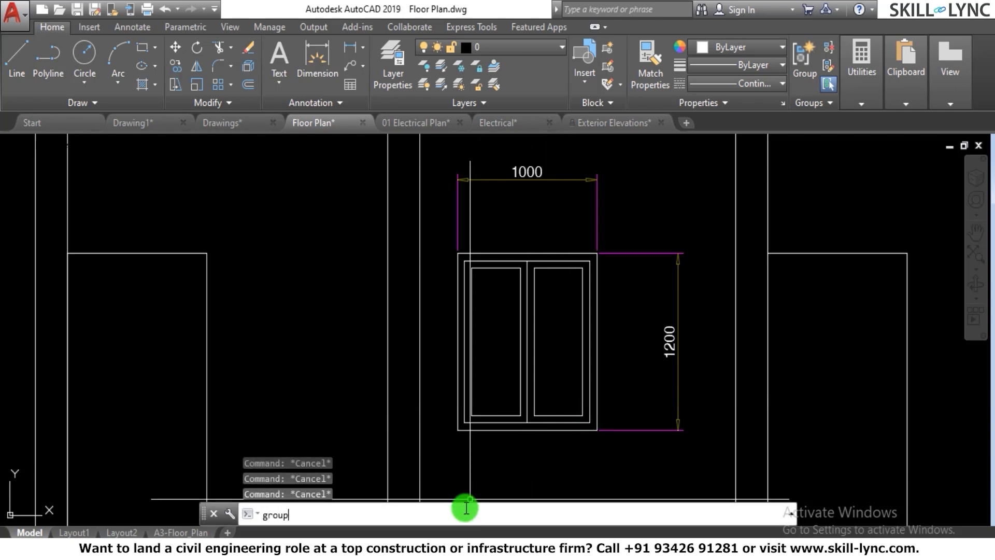
click(284, 440)
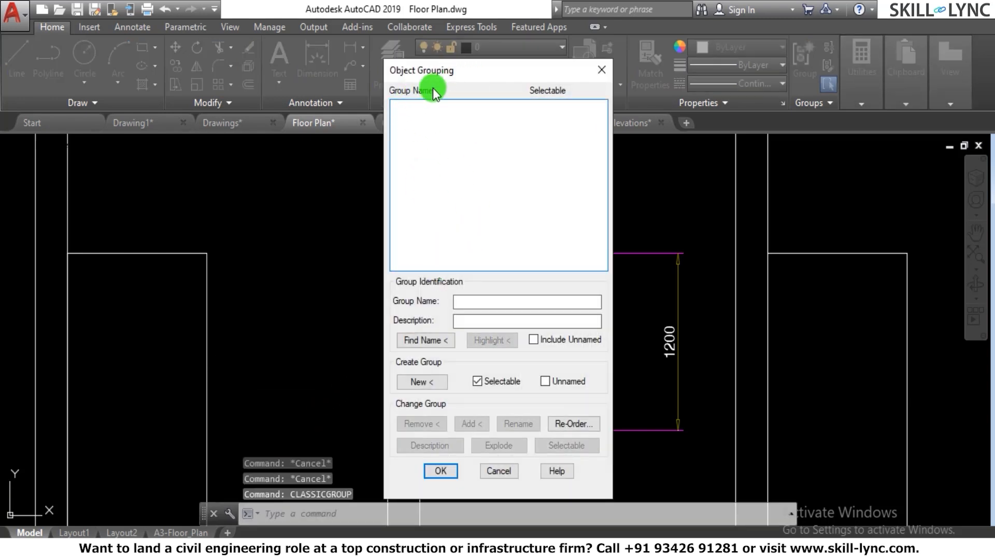
click(477, 381)
click(544, 381)
click(533, 340)
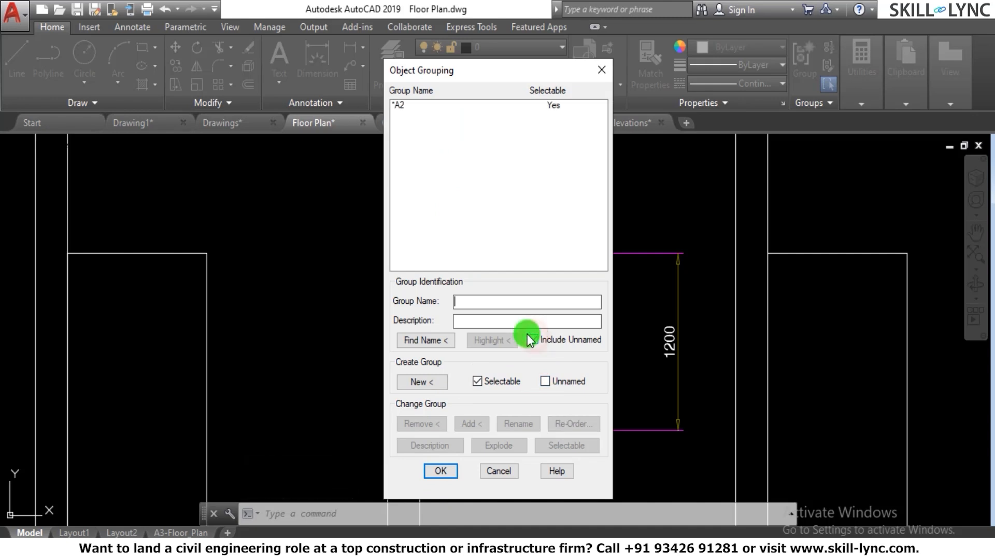
Rename the unnamed group *A2 to Windows and accept the change.
click(395, 104)
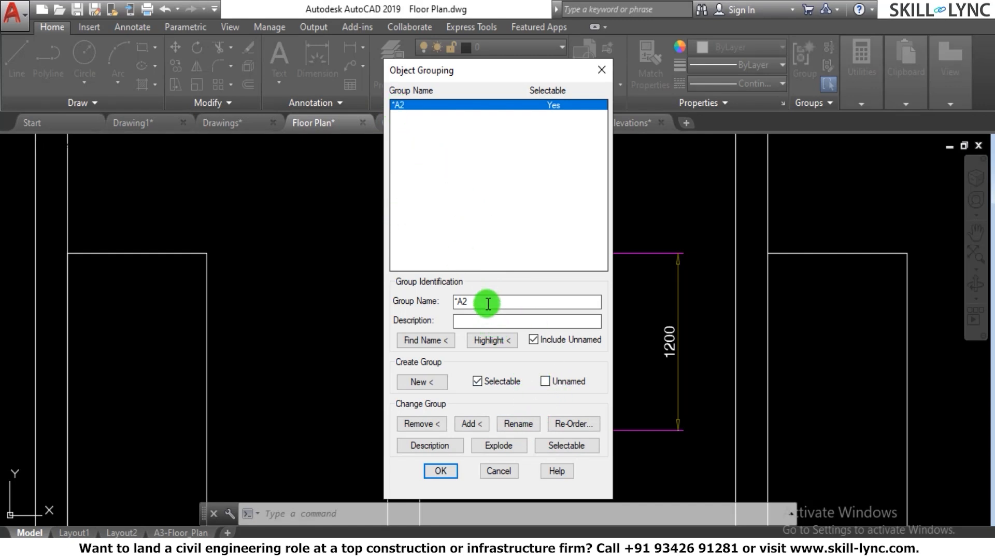
drag(479, 306, 429, 293)
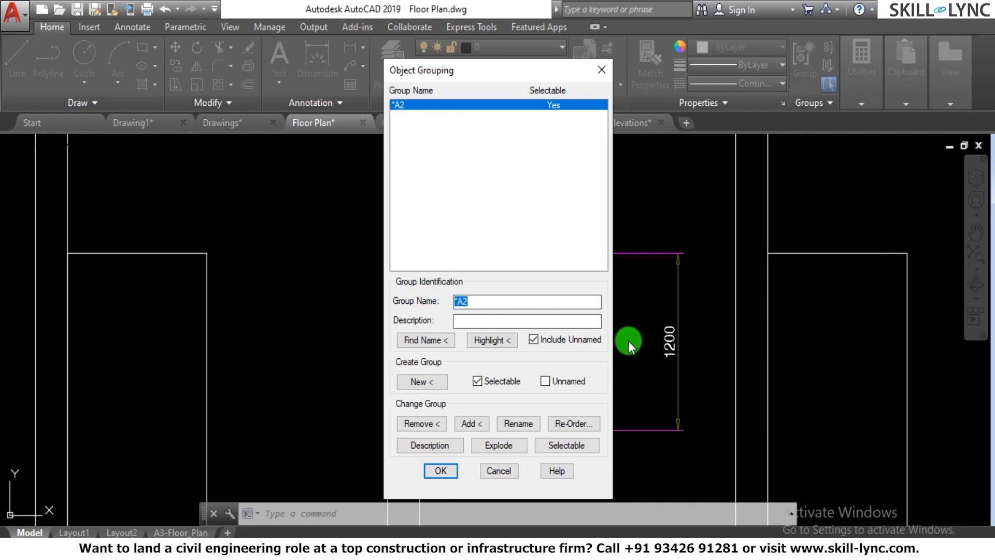
text(Windows)
click(527, 421)
click(447, 469)
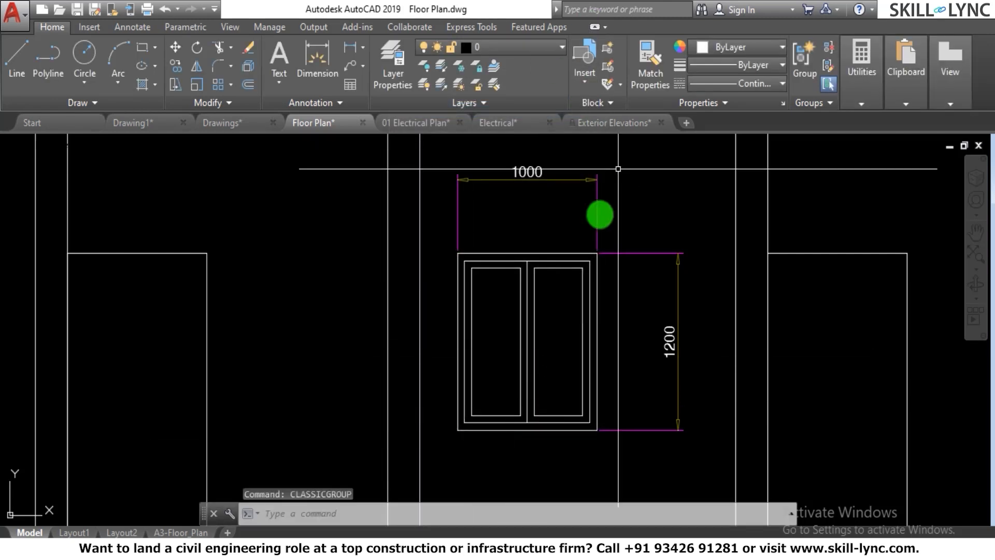
Select the double window to check that it is still grouped, and clear the selection.
click(542, 317)
click(461, 343)
key(Escape)
key(Escape)
key(Escape)
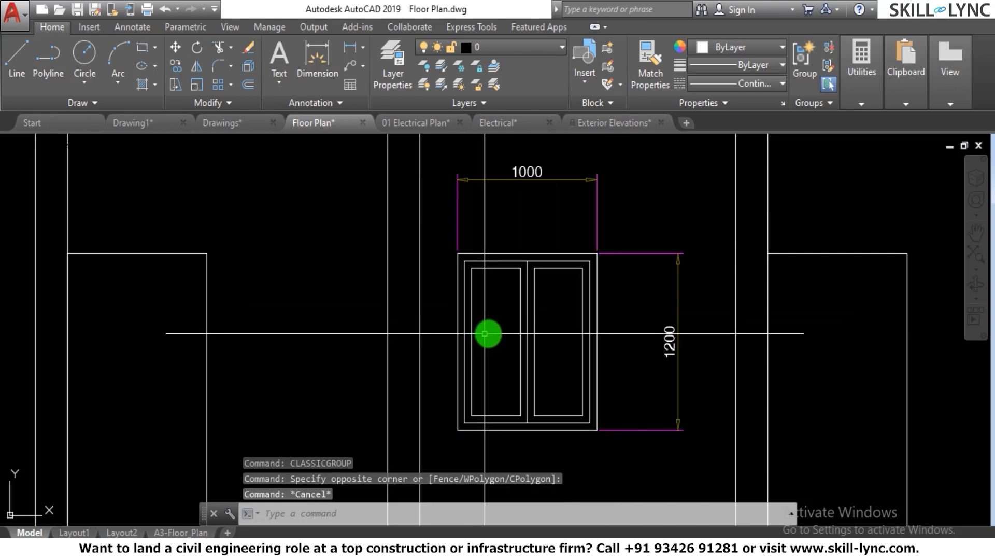
text(m)
key(Return)
click(555, 348)
click(520, 347)
key(Return)
scroll(493, 428, down, 3)
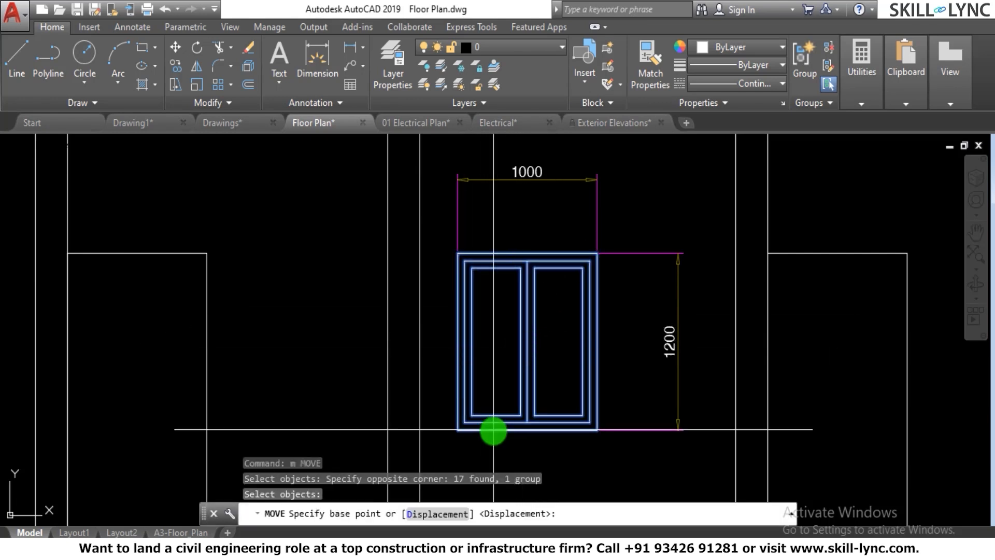
scroll(458, 421, down, 1)
click(458, 420)
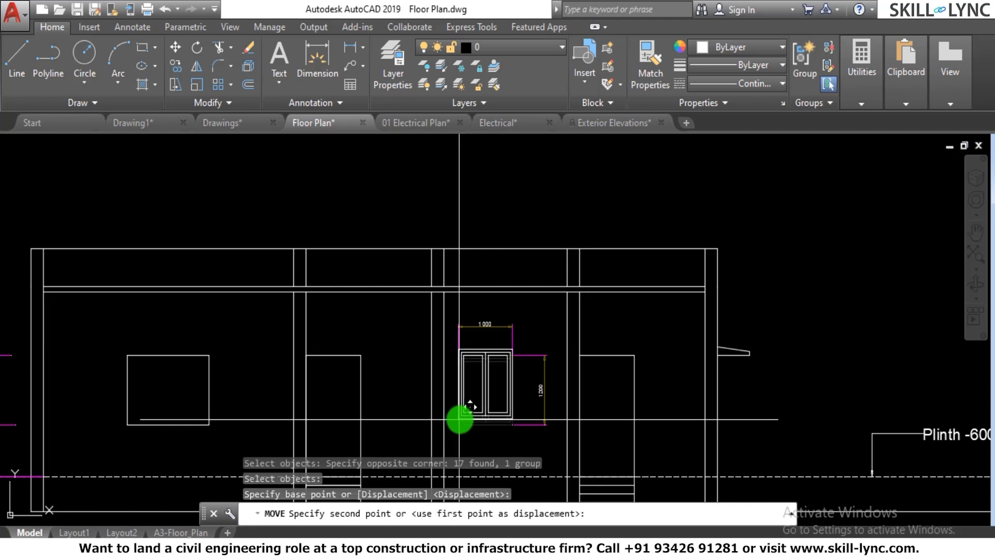
key(Escape)
Copy the double window group to three places in a row above the elevation's roof line.
text(co)
key(Return)
click(490, 437)
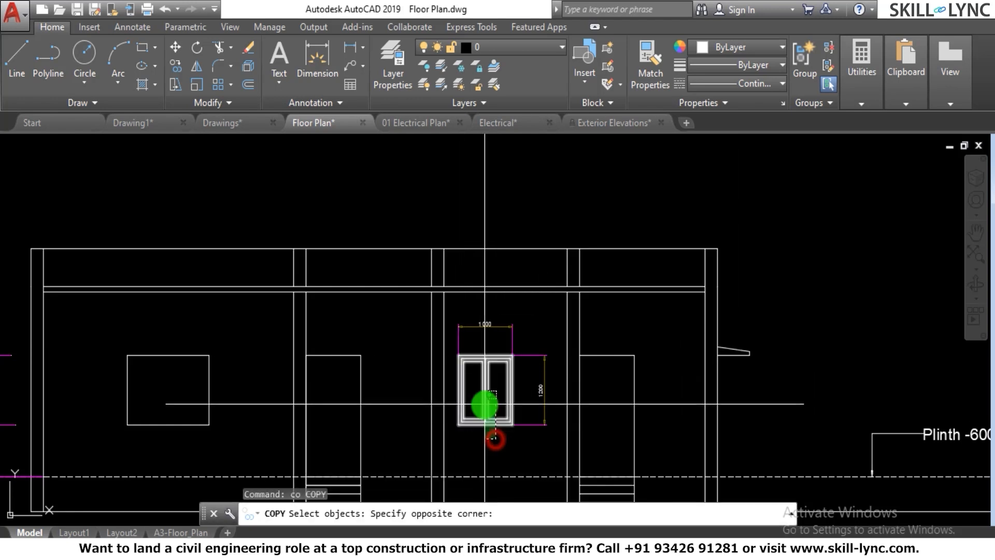
click(482, 410)
key(Return)
click(484, 431)
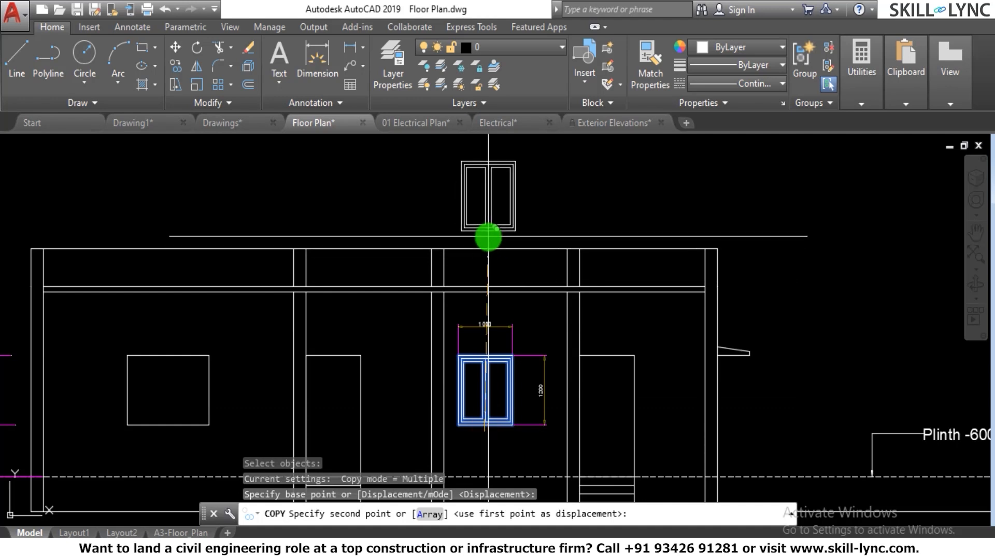
click(489, 238)
scroll(498, 254, down, 4)
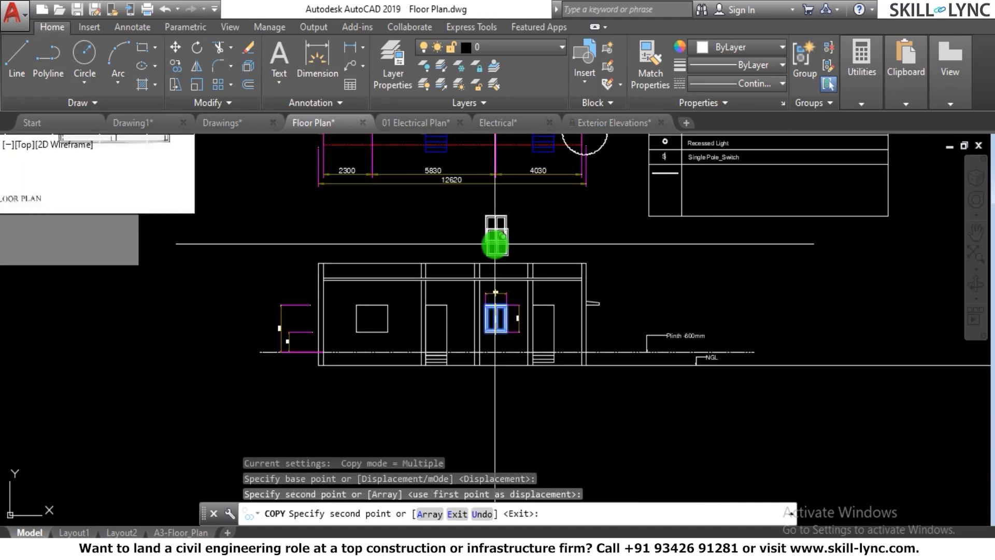
click(534, 248)
click(571, 248)
key(Escape)
key(Escape)
key(Escape)
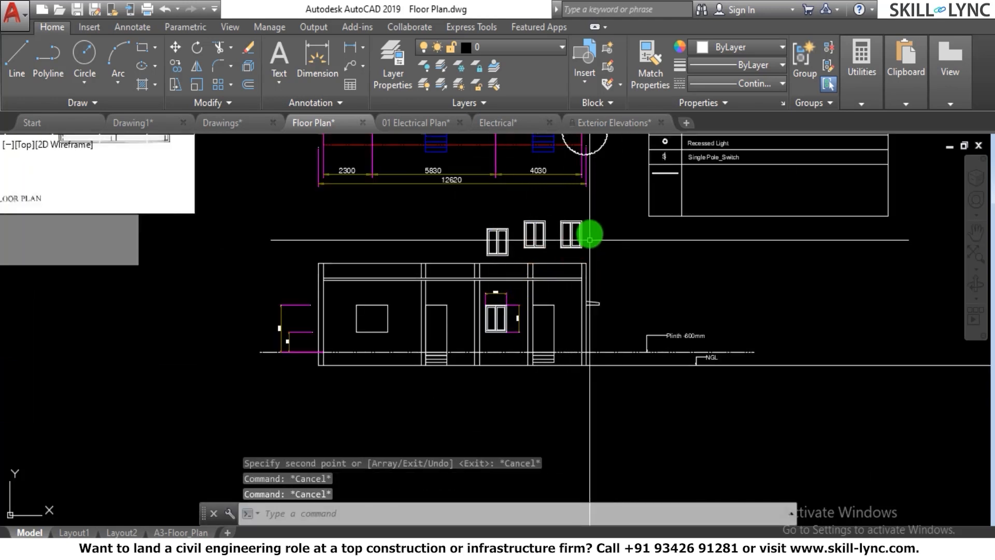
Select each copied window and the original in turn to check that each one is a group.
scroll(588, 225, up, 3)
click(497, 270)
click(482, 253)
key(Escape)
key(Escape)
click(558, 241)
key(Escape)
key(Escape)
click(464, 254)
click(445, 261)
key(Escape)
key(Escape)
click(456, 381)
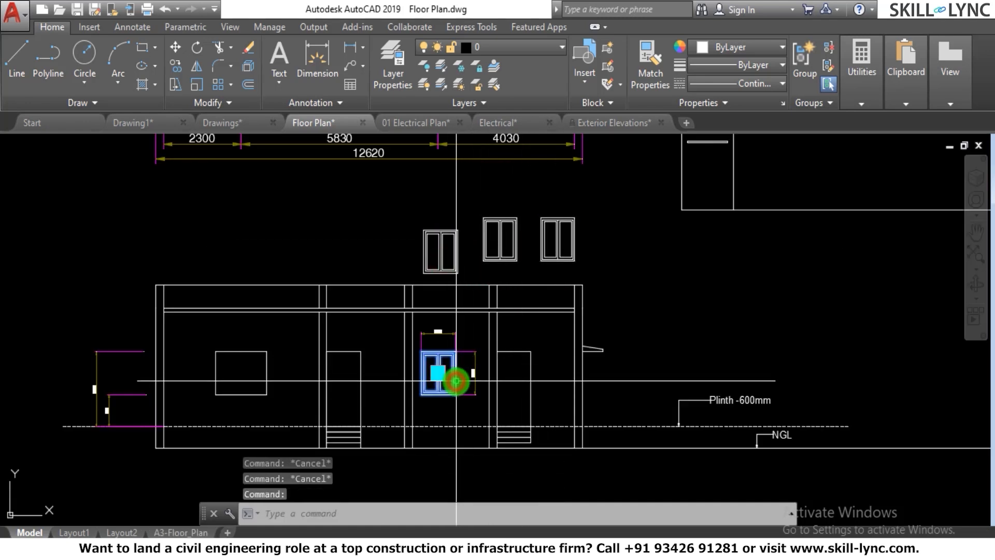
key(Escape)
key(Escape)
scroll(484, 309, up, 2)
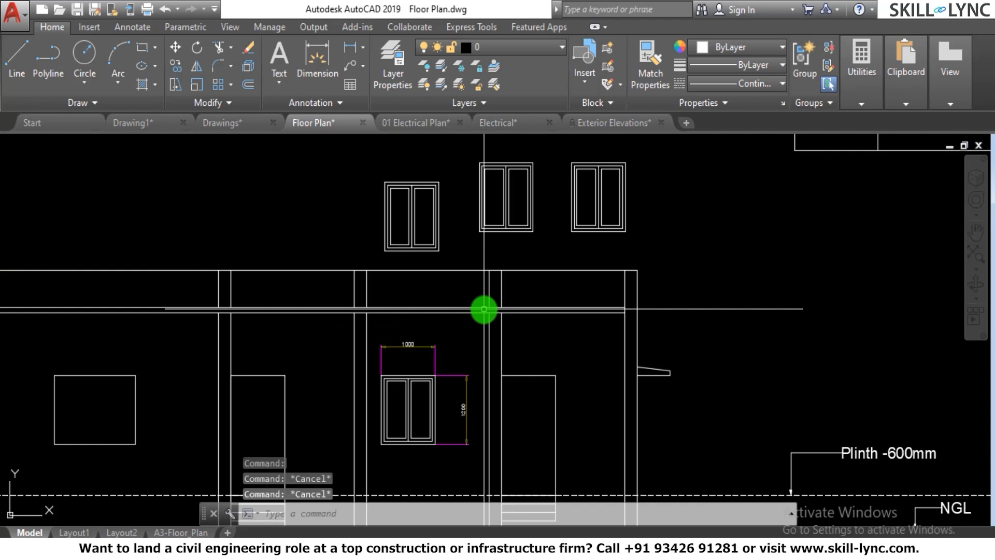
scroll(487, 308, down, 2)
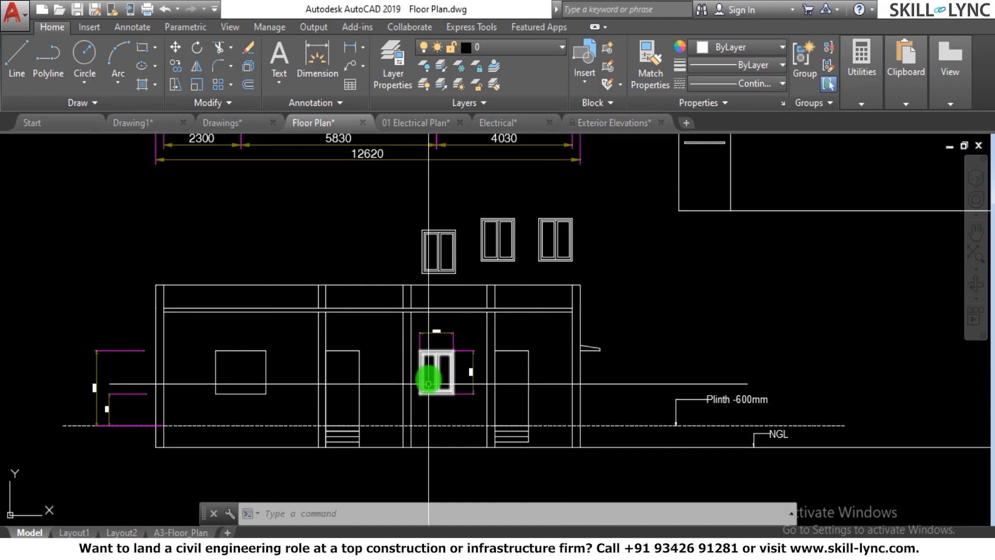
key(Escape)
key(Escape)
key(Escape)
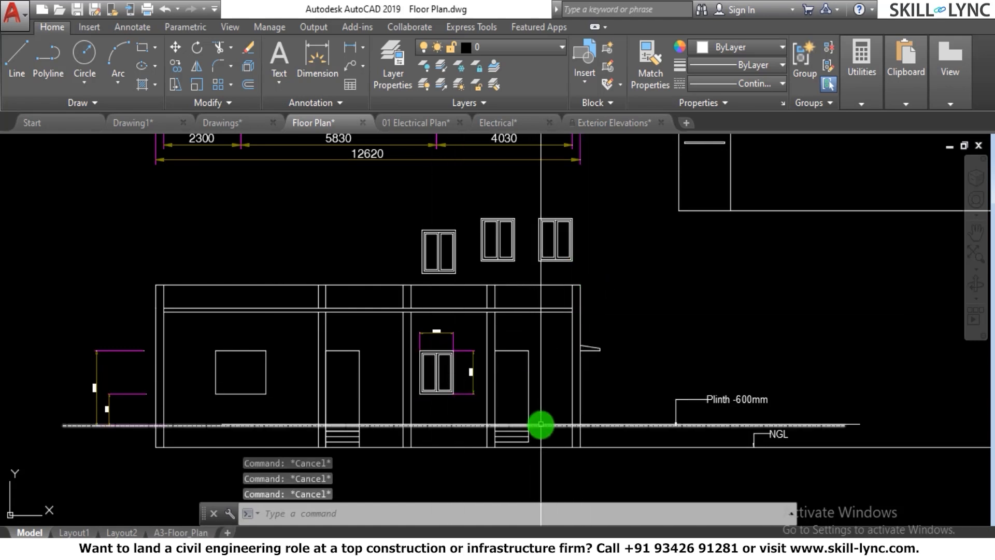
Include unnamed groups in the Object Grouping list and look through *A3, *A4 and *A5.
text(gr)
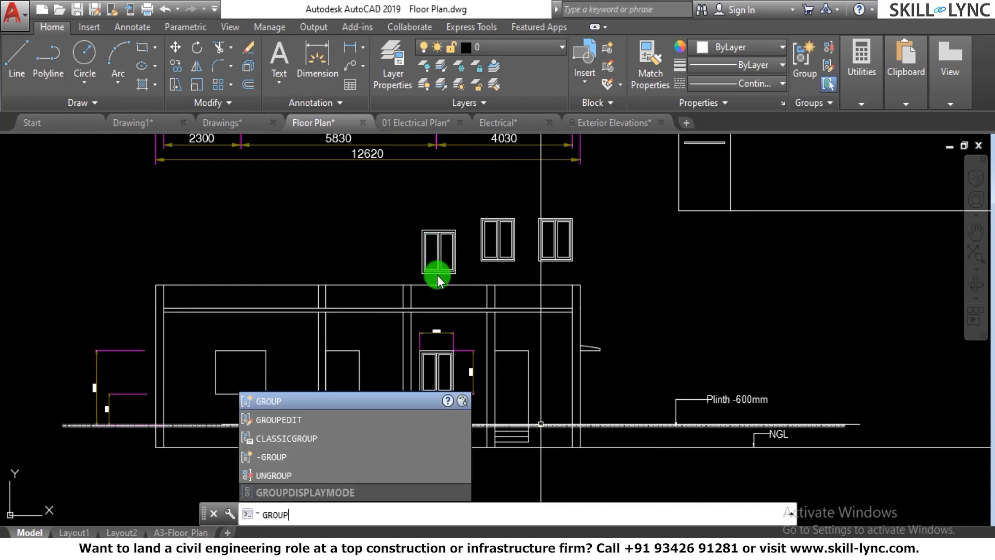
click(322, 438)
click(533, 339)
click(533, 340)
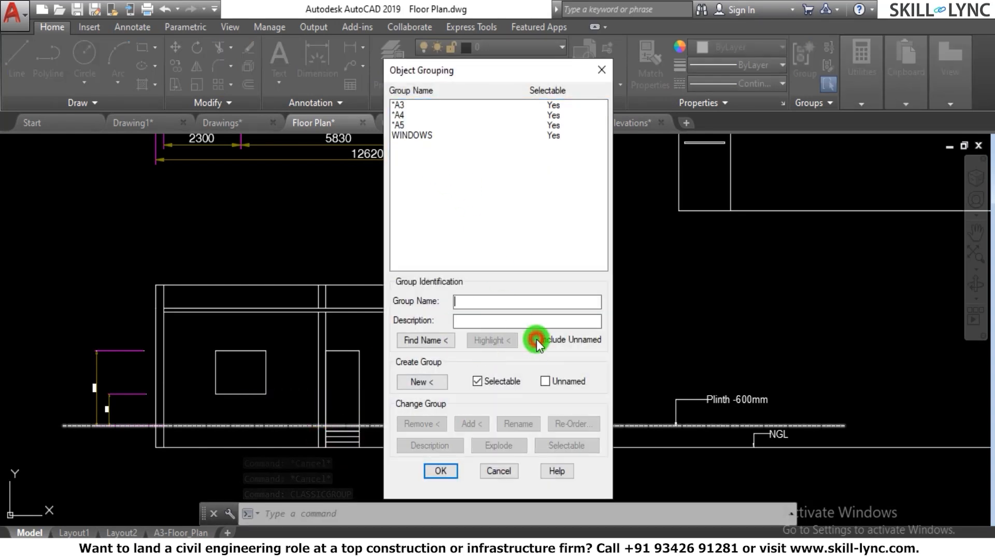
click(398, 106)
click(401, 115)
click(402, 124)
click(403, 115)
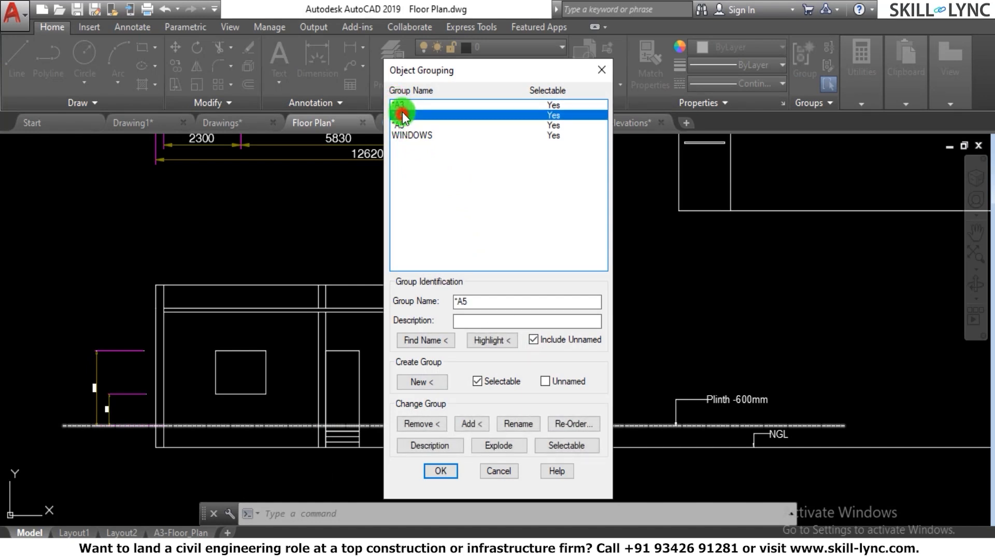
Rename the unnamed group *A3 to Window2 and accept the change.
click(400, 105)
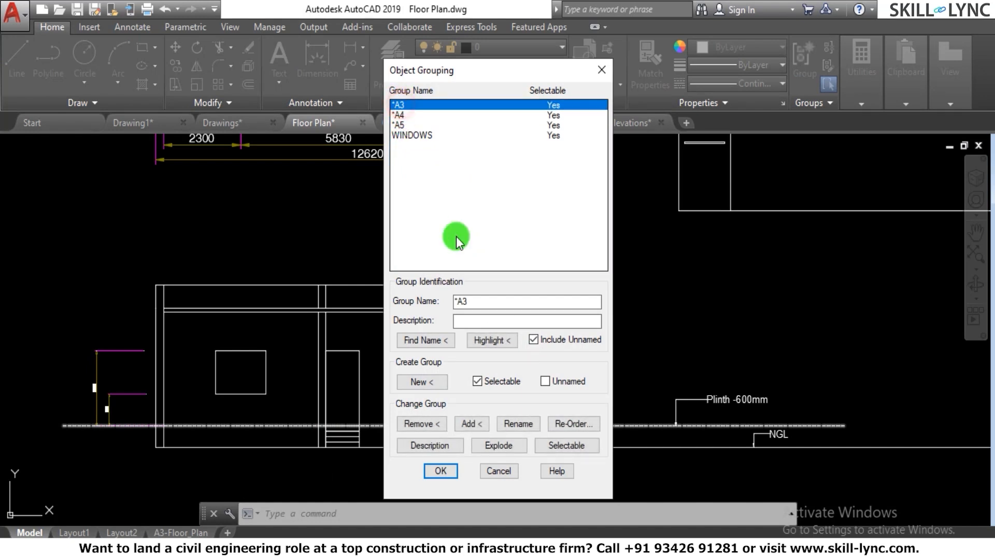
double_click(473, 301)
text(Windo)
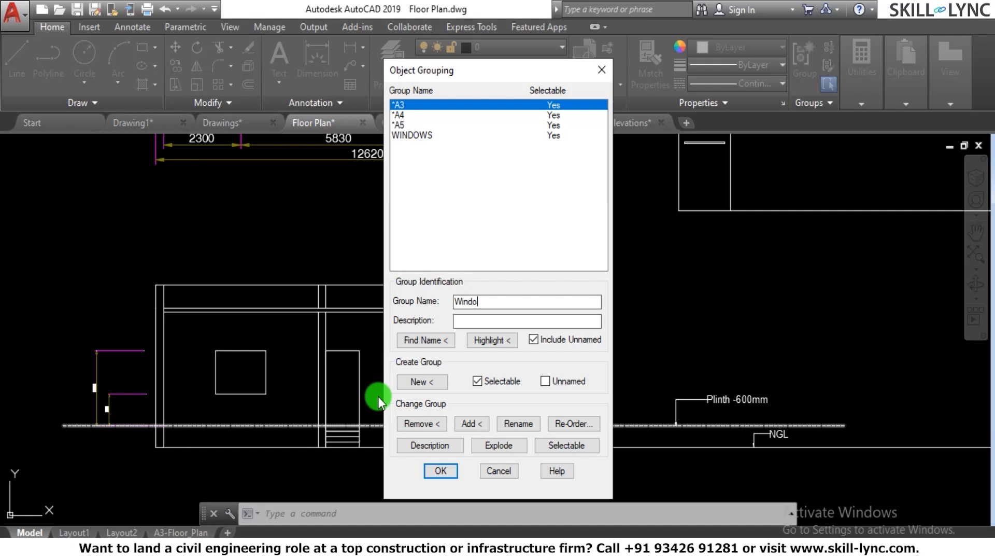
key(BackSpace)
key(BackSpace)
text(dow2)
click(458, 471)
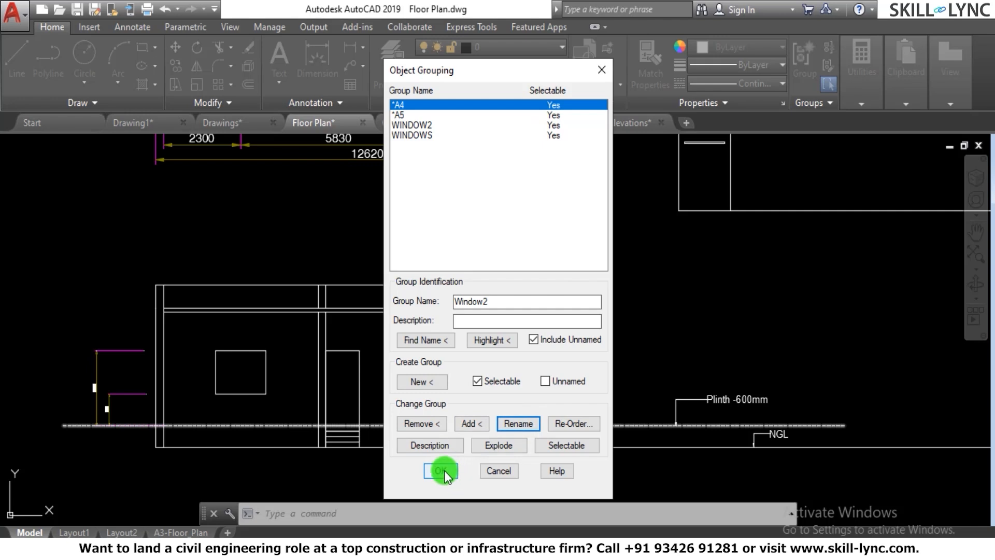
Erase the three copied window groups above the elevation's roof line.
scroll(494, 291, down, 2)
scroll(529, 275, up, 2)
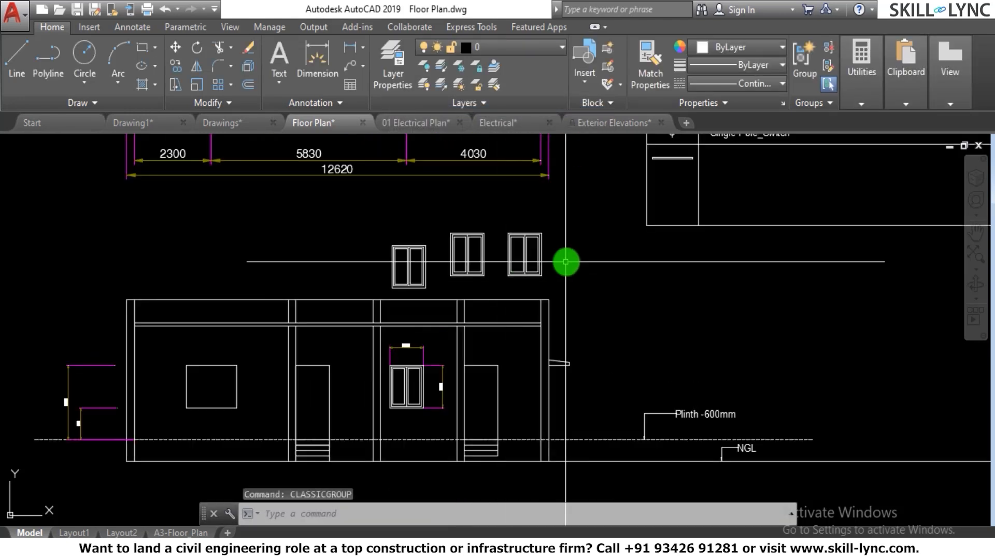
click(639, 283)
click(373, 219)
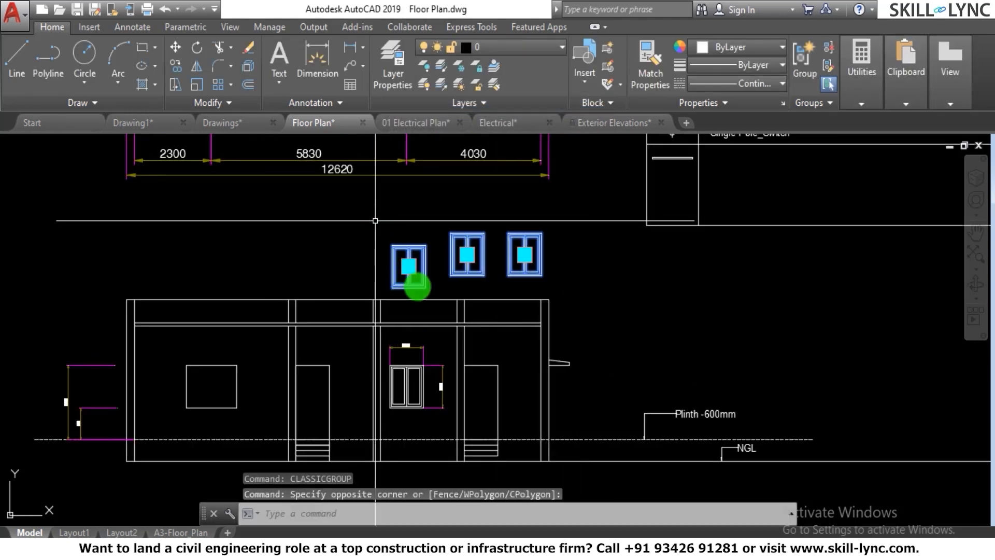
text(e)
key(Return)
scroll(479, 398, up, 3)
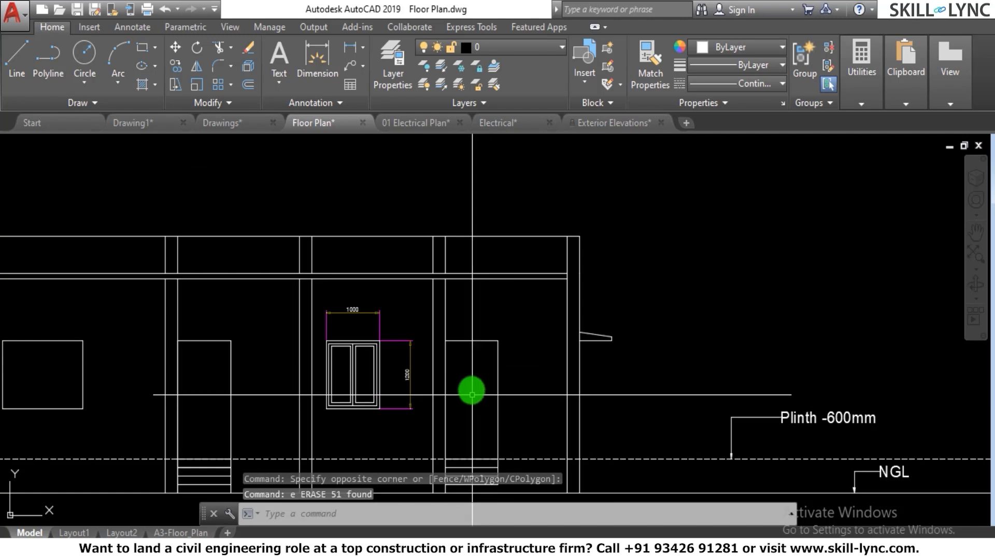
scroll(471, 394, down, 2)
scroll(415, 348, down, 2)
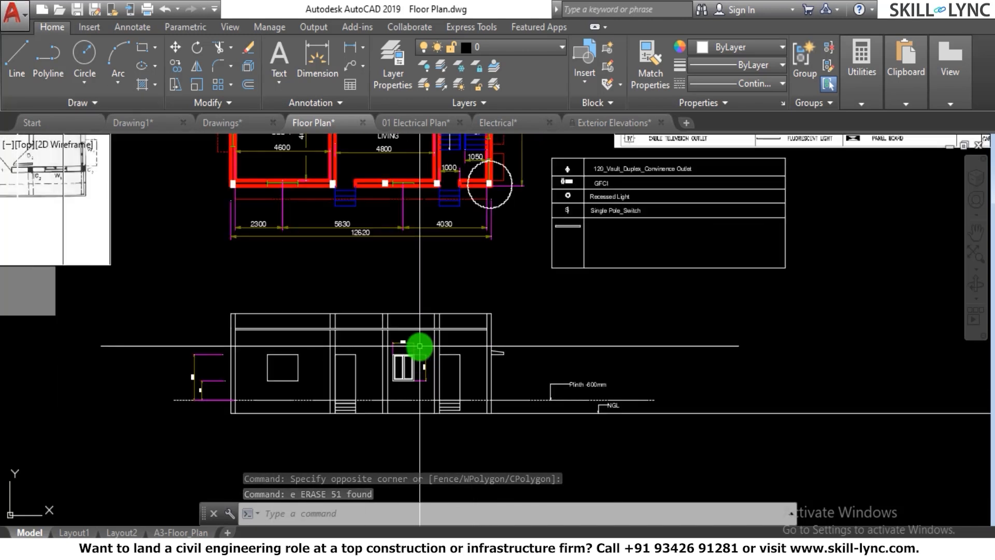
scroll(474, 231, down, 4)
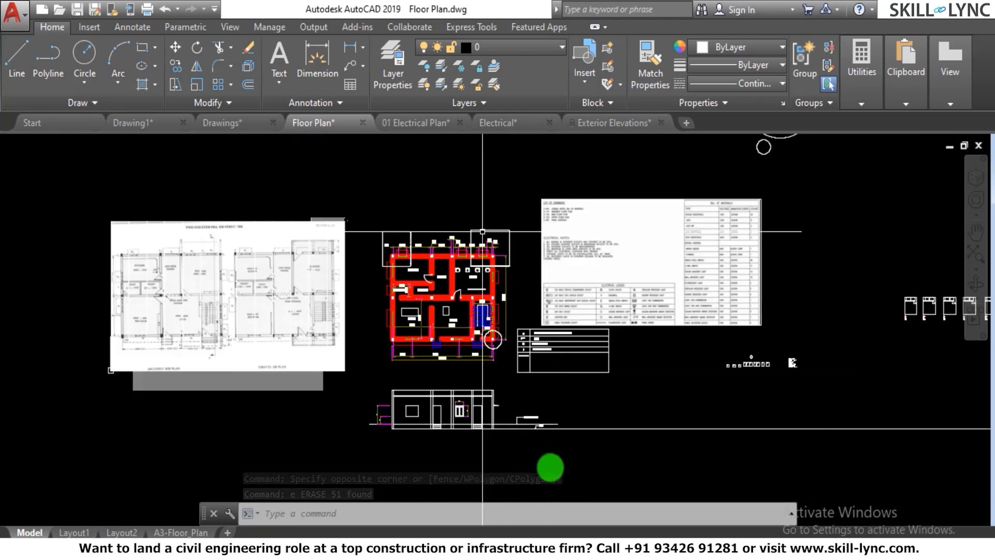
scroll(647, 427, up, 2)
scroll(602, 376, up, 2)
scroll(600, 373, up, 2)
scroll(599, 373, down, 2)
scroll(520, 370, down, 2)
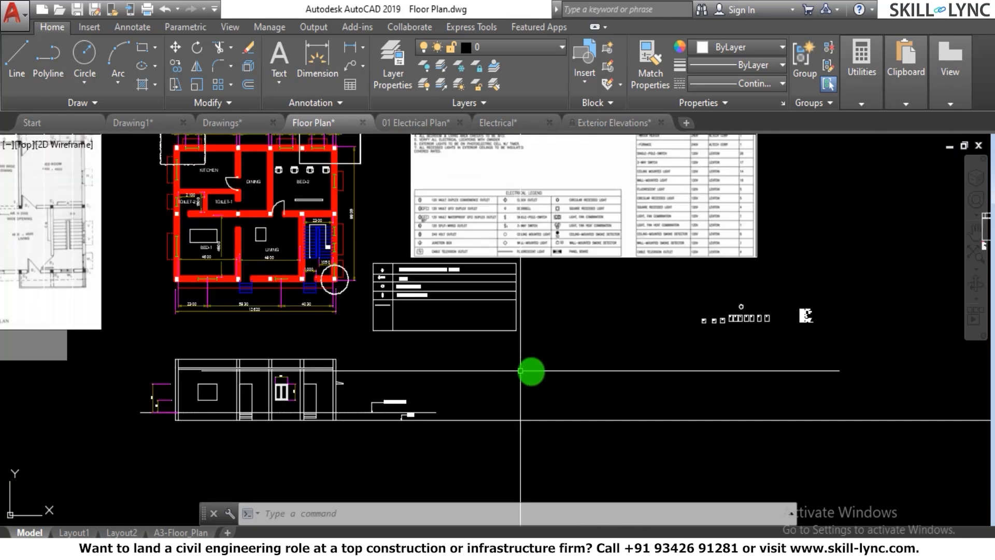
Draw a circle with a diameter of 20 mm in the empty area beside the elevation.
scroll(529, 368, down, 5)
scroll(526, 369, up, 4)
scroll(435, 393, up, 2)
scroll(436, 392, down, 3)
scroll(436, 393, down, 2)
scroll(453, 373, up, 6)
key(Escape)
key(Escape)
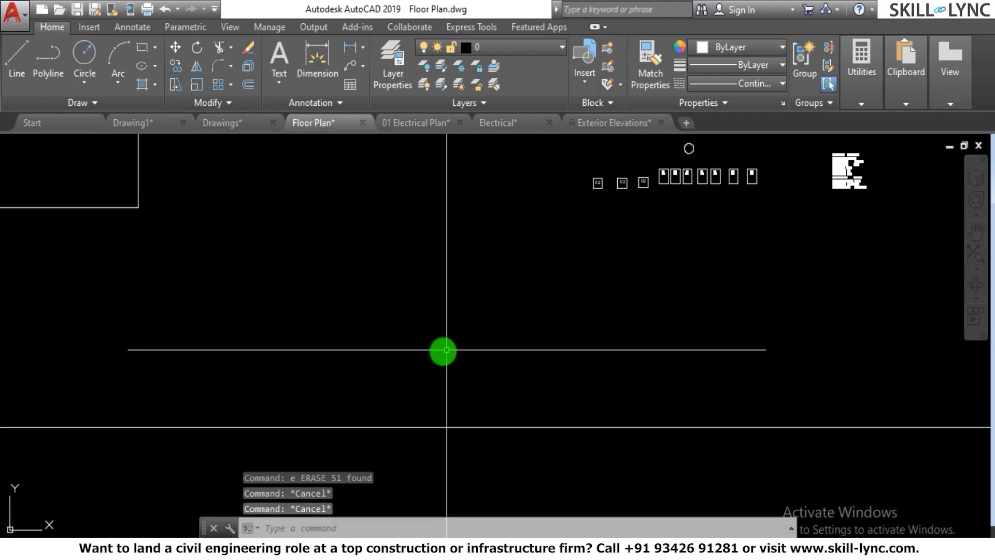
text(c)
key(Return)
click(353, 322)
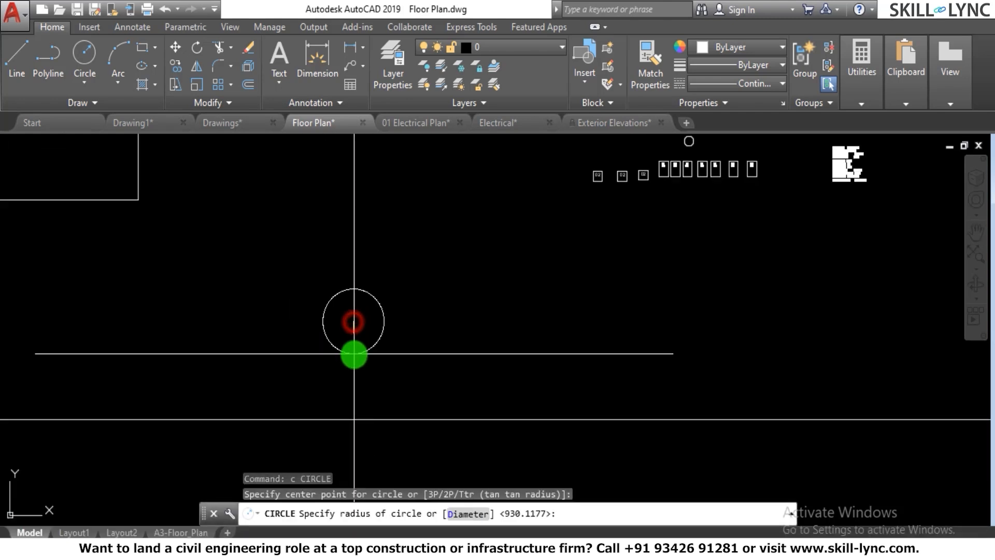
text(d)
key(Return)
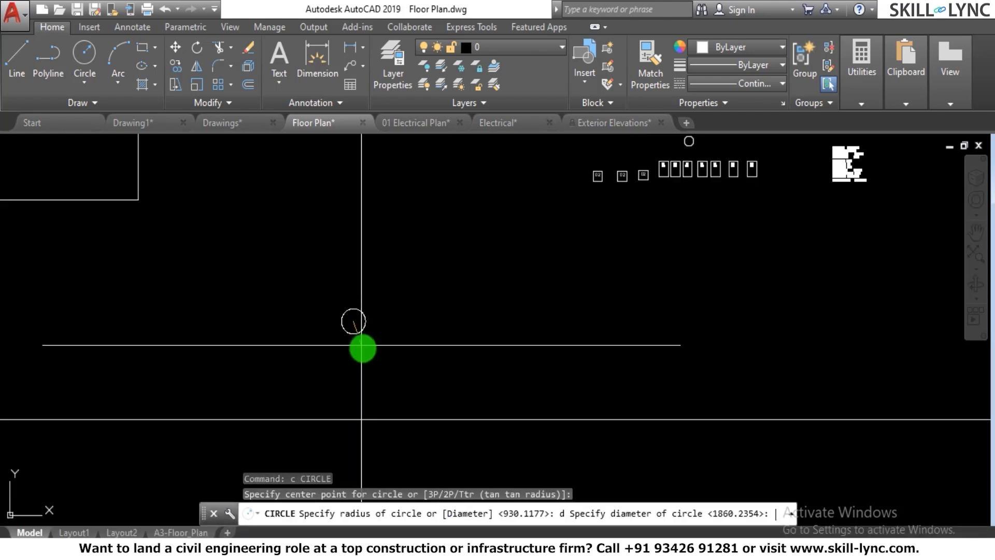
text(320)
key(Return)
key(Escape)
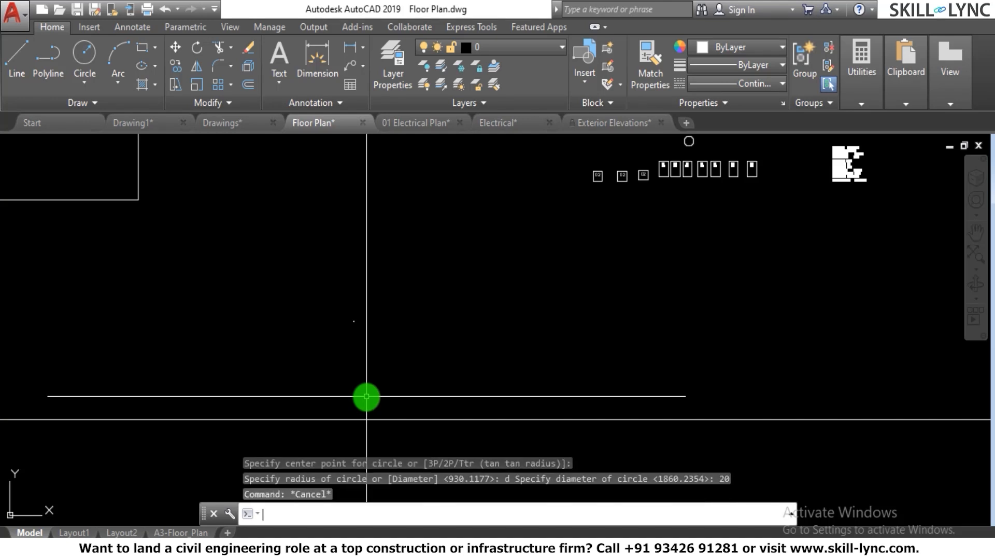
key(Escape)
Define the circle as a block named 20mm, with object snap on and the base point picked on the circle.
scroll(355, 331, up, 10)
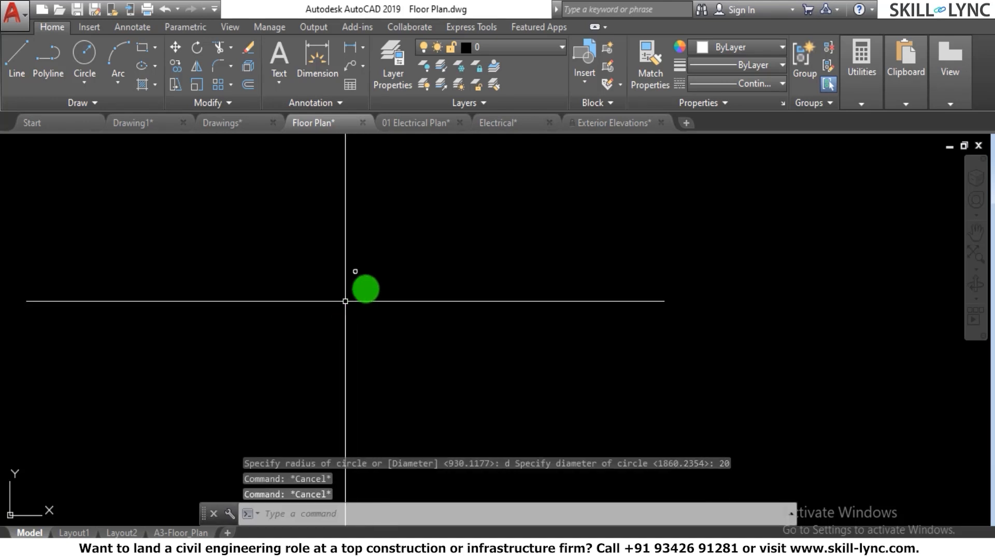
scroll(357, 319, up, 2)
key(Escape)
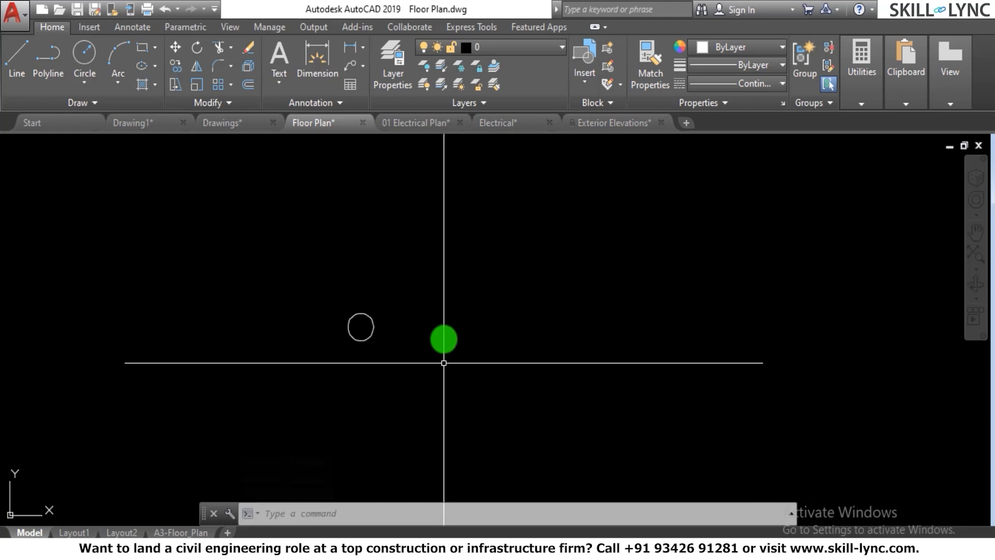
text(b)
key(Return)
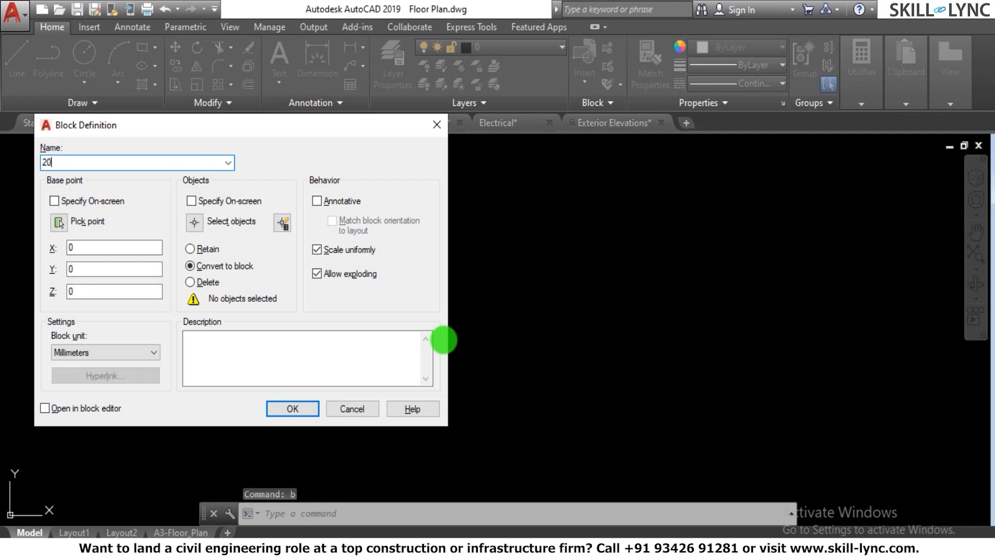
click(59, 222)
key(F3)
click(357, 342)
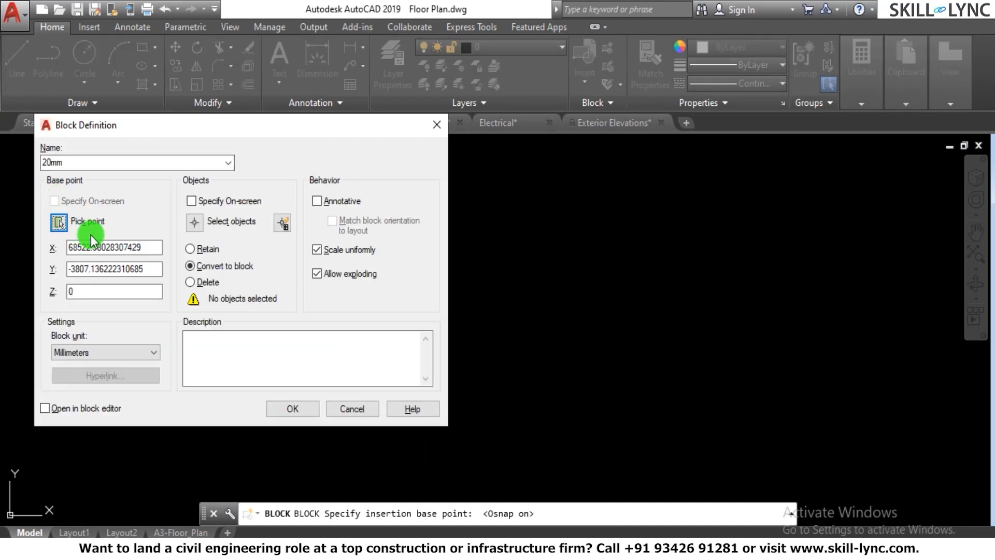
click(191, 222)
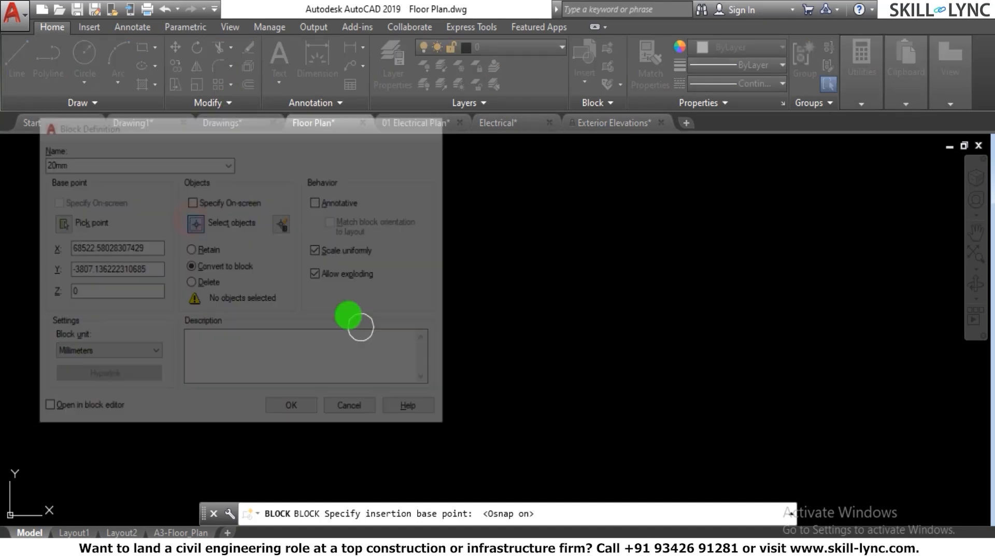
click(399, 344)
click(307, 283)
key(Return)
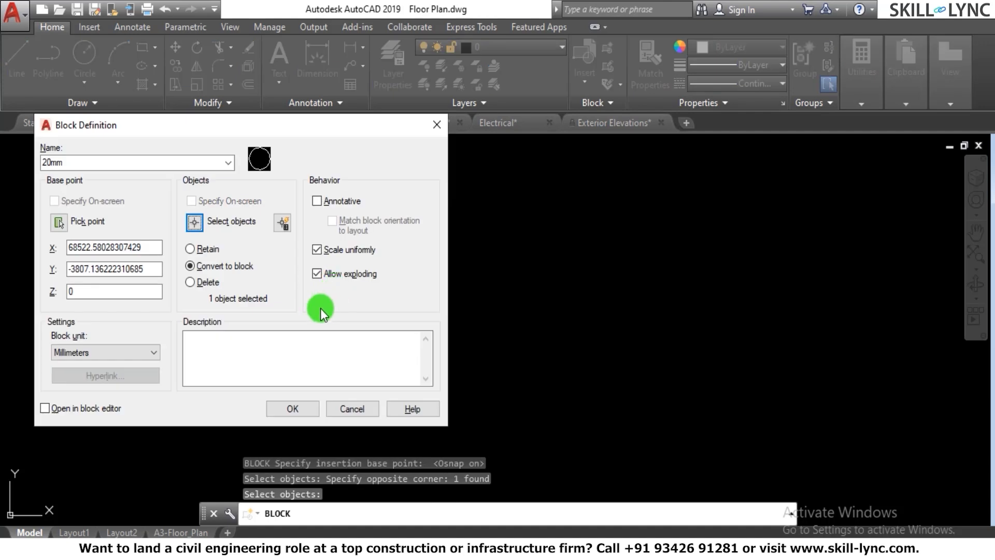
click(302, 409)
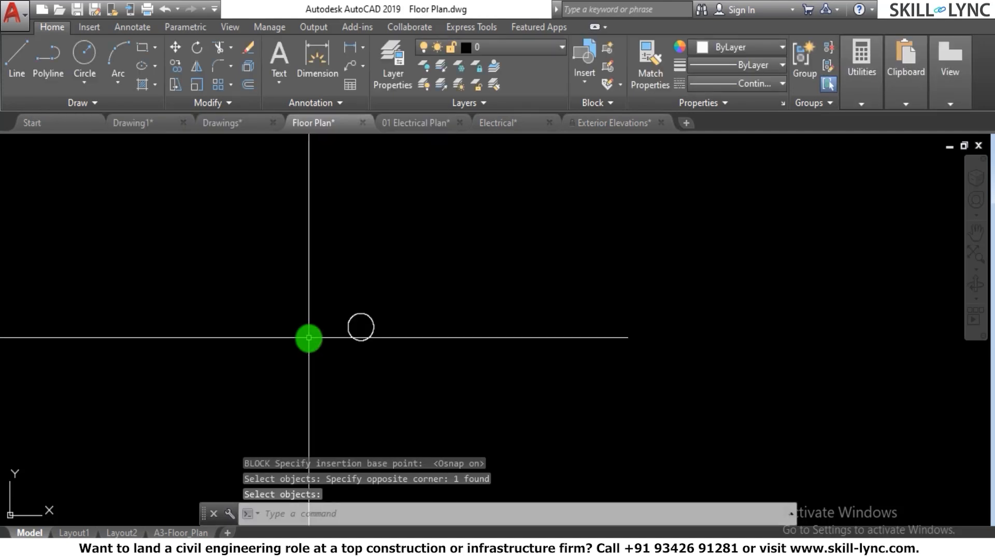
Erase the circle block from the empty area of the drawing.
scroll(392, 339, down, 3)
click(409, 345)
click(351, 328)
key(Delete)
Draw a horizontal line 1200 mm long in the empty area with Ortho on.
text(l)
key(Return)
click(239, 327)
key(F8)
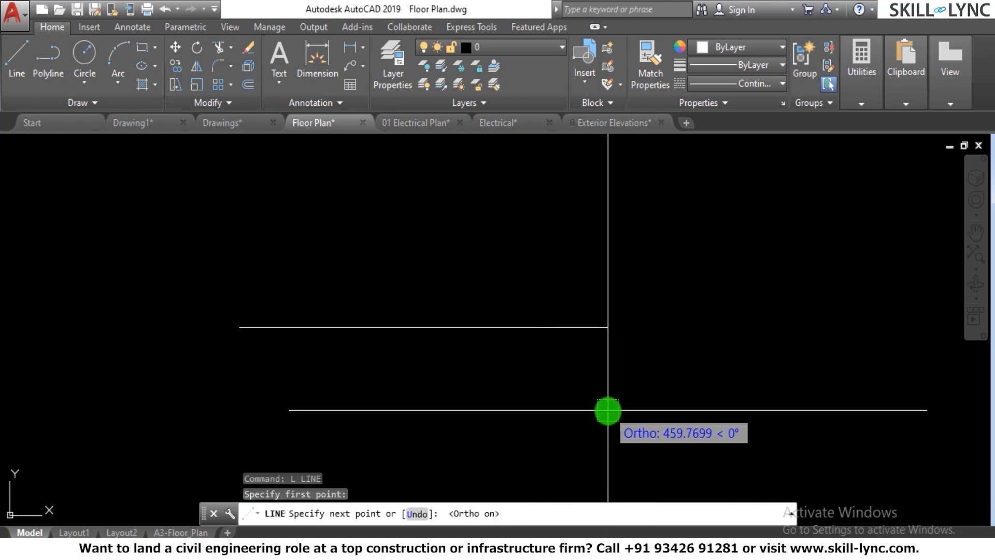
text(12)
key(Return)
key(Escape)
key(Escape)
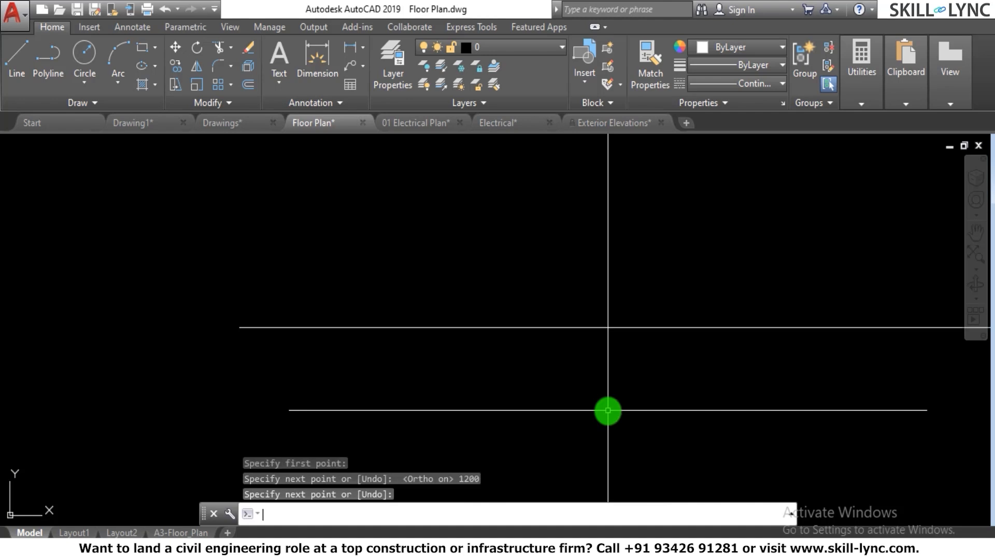
middle_drag(607, 409, 347, 356)
scroll(357, 357, down, 4)
scroll(438, 353, up, 6)
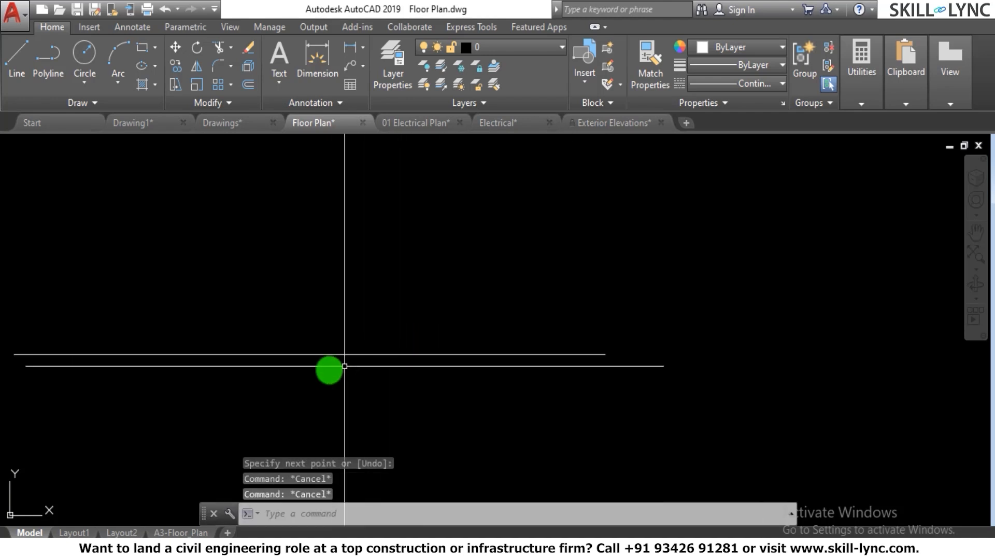
click(330, 369)
click(311, 336)
key(Escape)
key(Escape)
scroll(366, 340, down, 2)
scroll(163, 349, up, 4)
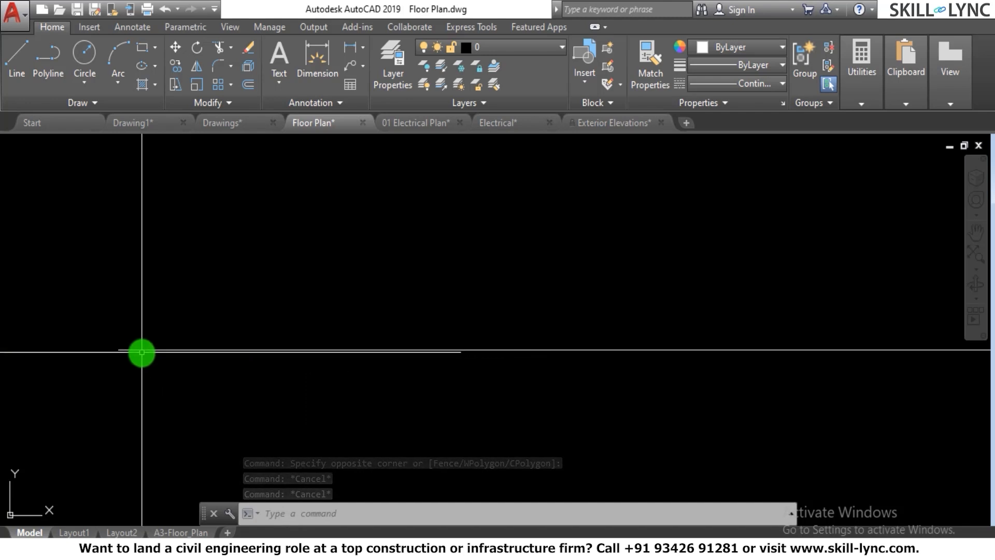
click(156, 368)
key(Escape)
key(Escape)
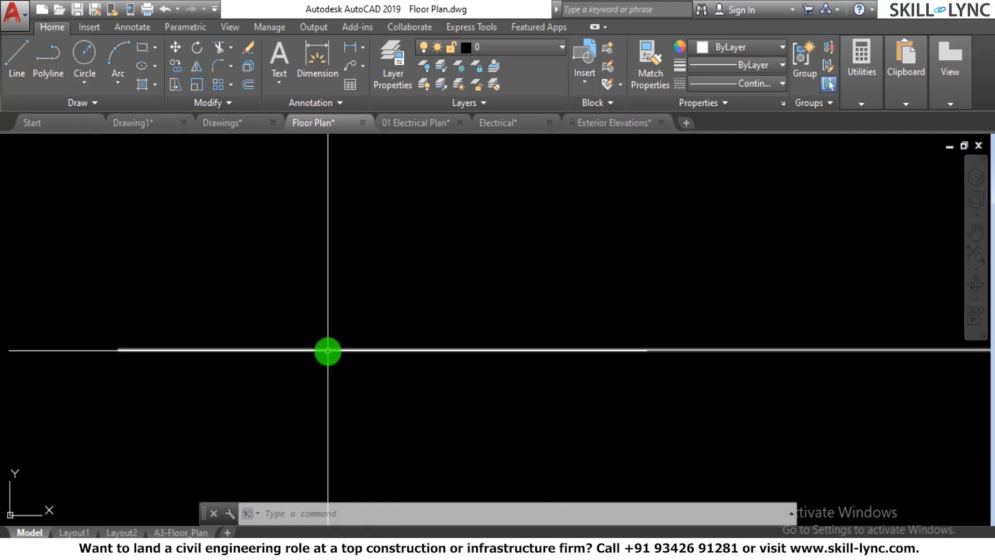
key(Escape)
key(Escape)
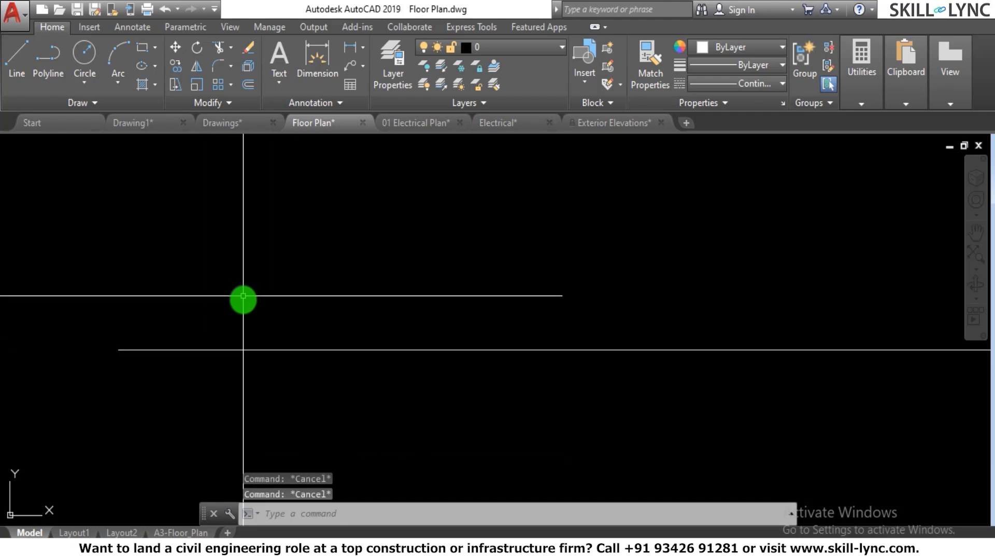
key(Escape)
scroll(243, 307, down, 2)
scroll(246, 307, up, 2)
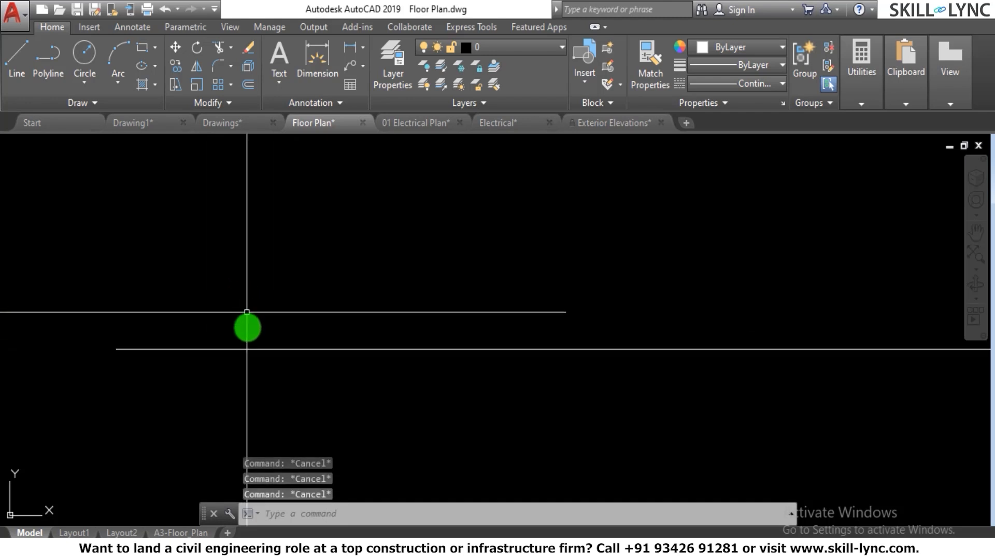
text(DI)
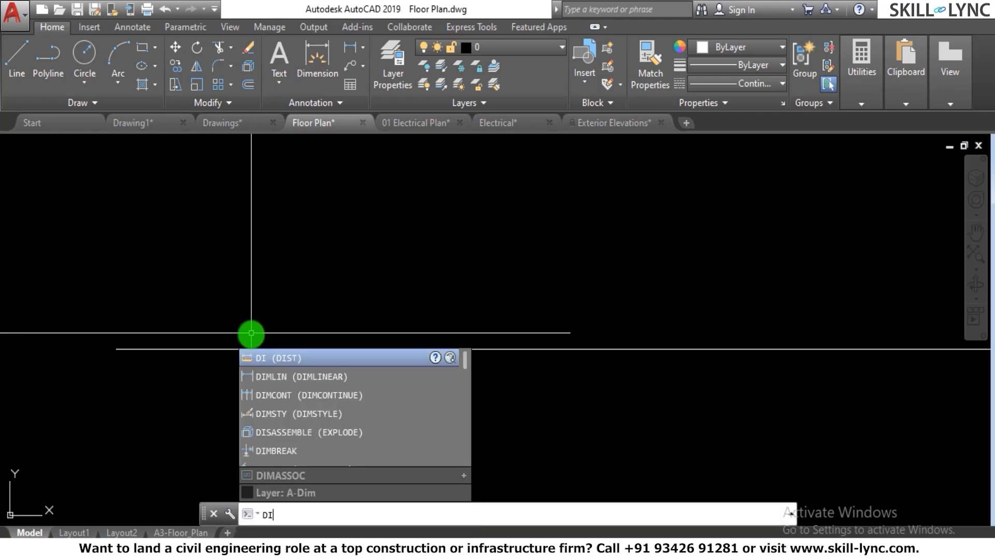
text(VI)
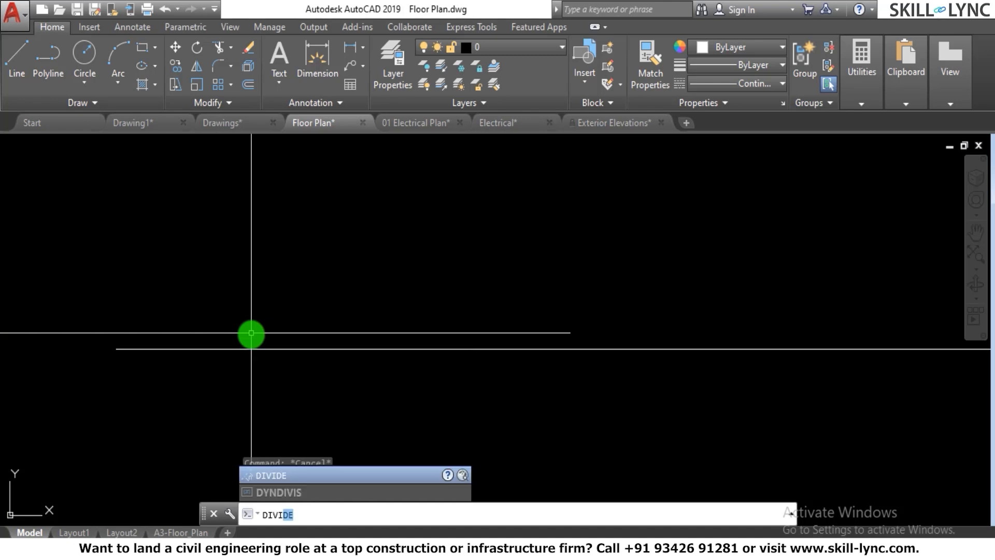
key(Return)
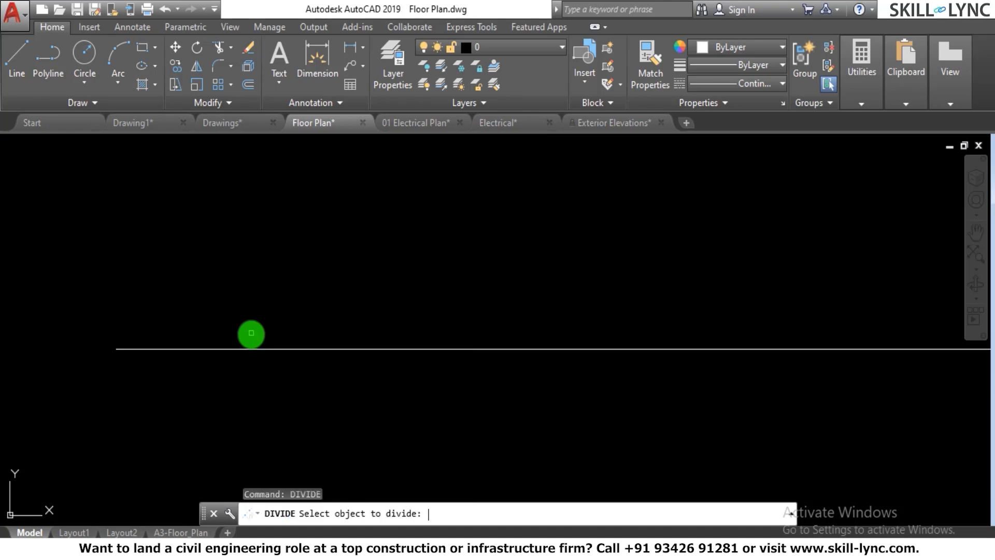
click(269, 353)
key(Escape)
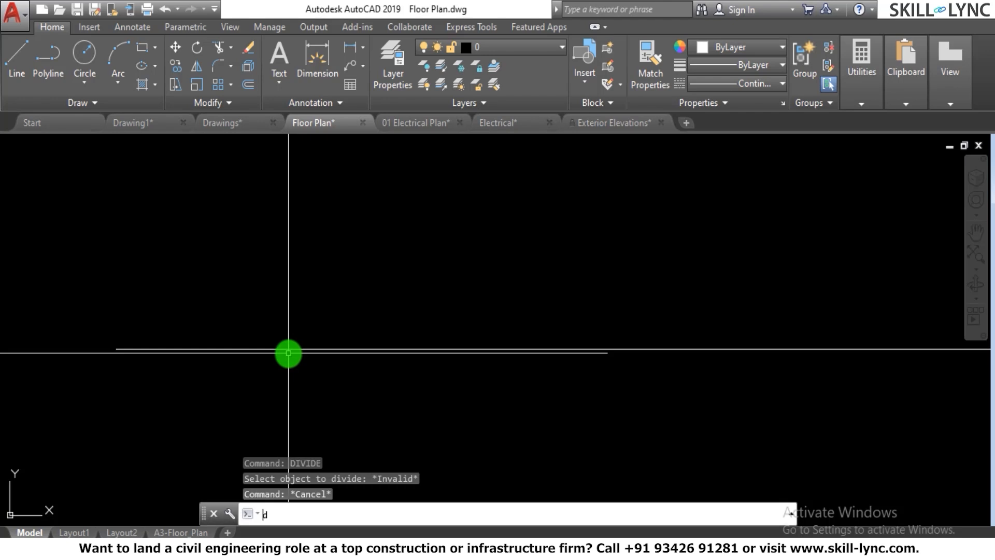
Divide the 1200 mm horizontal line into 30 segments, inserting the 20mm block aligned with the line at each division.
key(Return)
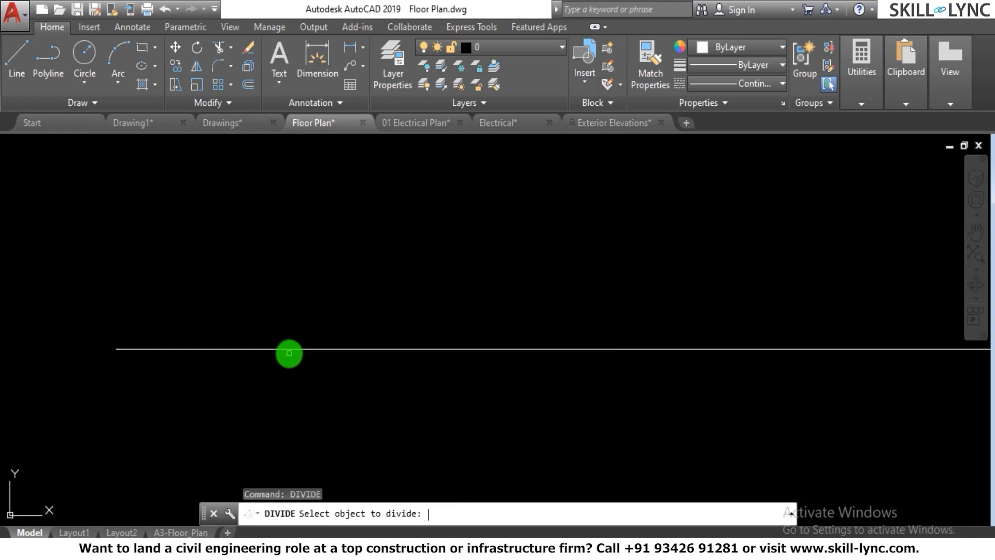
click(336, 350)
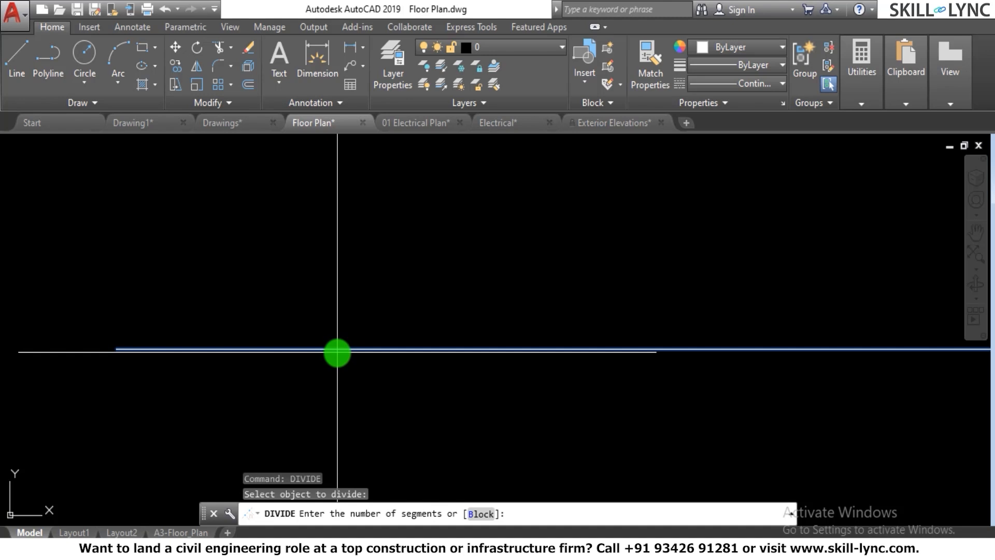
key(Return)
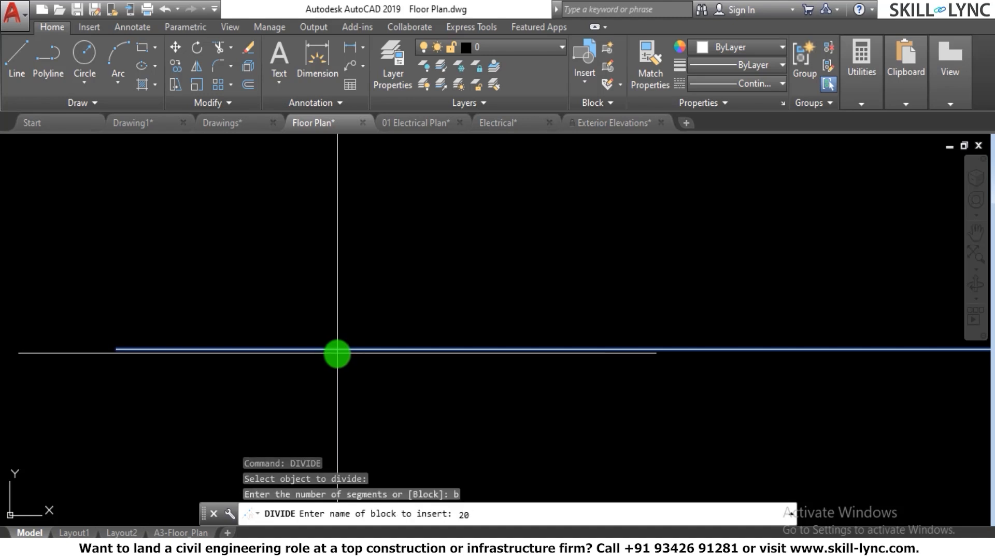
text(20mm)
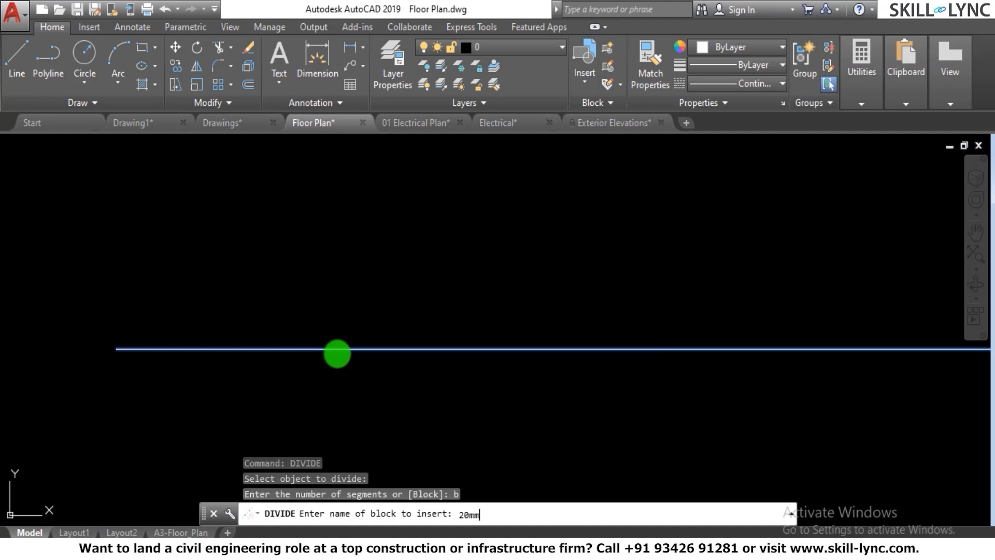
key(Return)
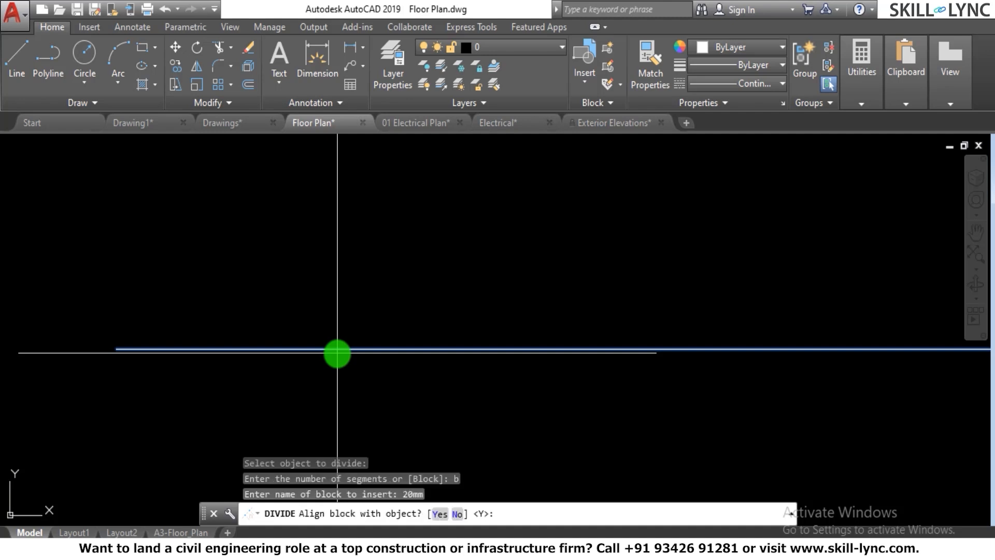
key(Return)
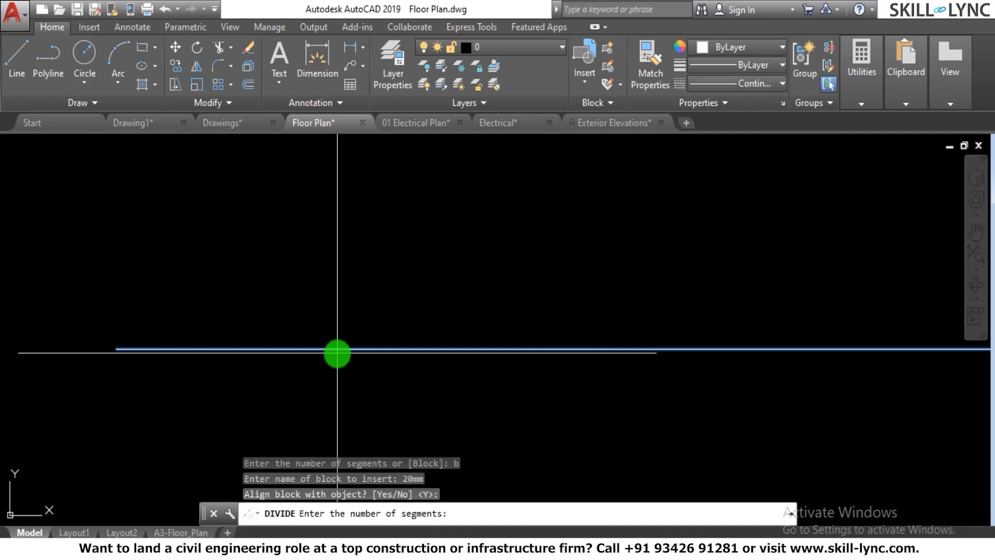
text(30)
key(Return)
key(Escape)
key(Escape)
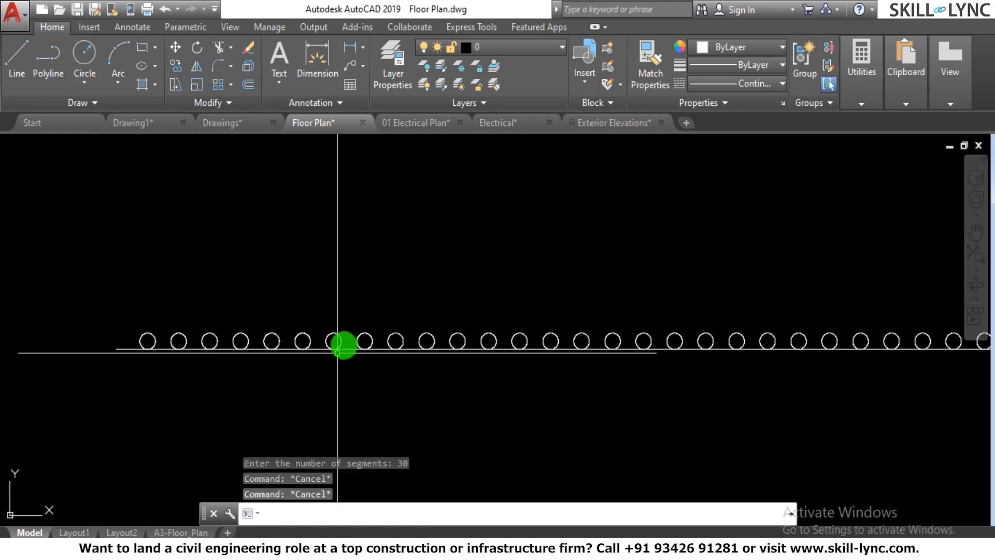
Draw a slanted line above the row of circles with Ortho off, and continue it with a short horizontal segment with Ortho on.
scroll(335, 345, down, 5)
scroll(283, 342, up, 4)
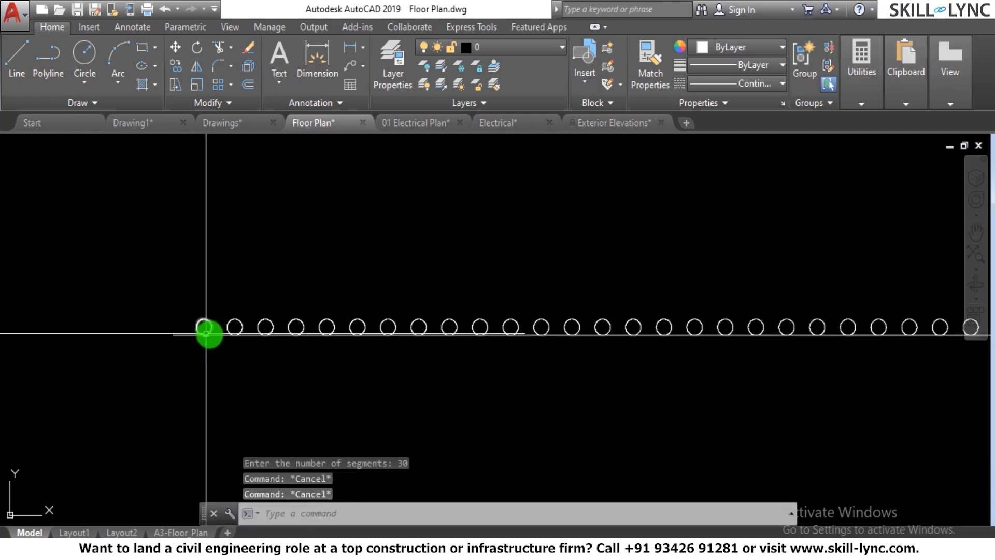
scroll(331, 348, down, 2)
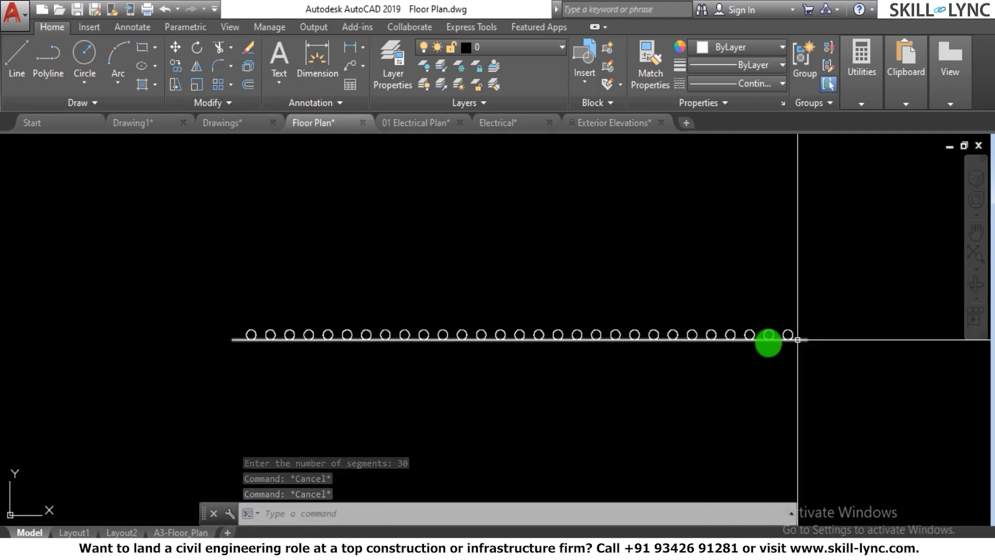
key(Escape)
scroll(466, 218, down, 2)
scroll(489, 213, up, 2)
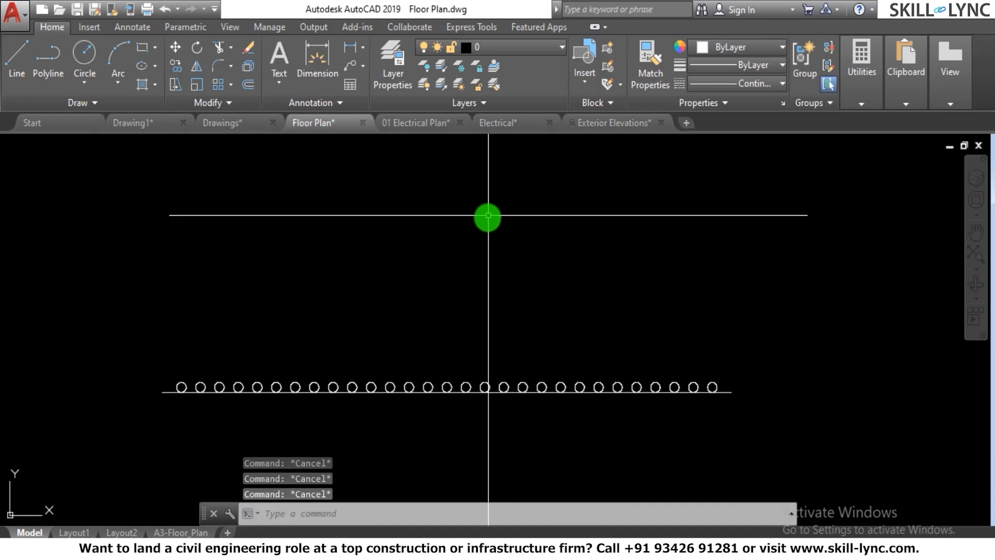
text(l)
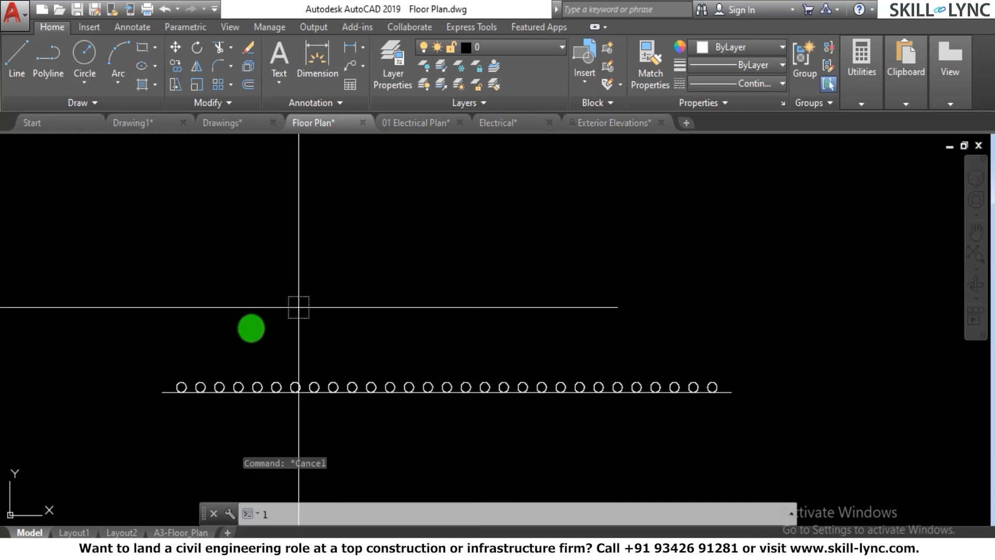
key(Return)
click(226, 340)
key(F8)
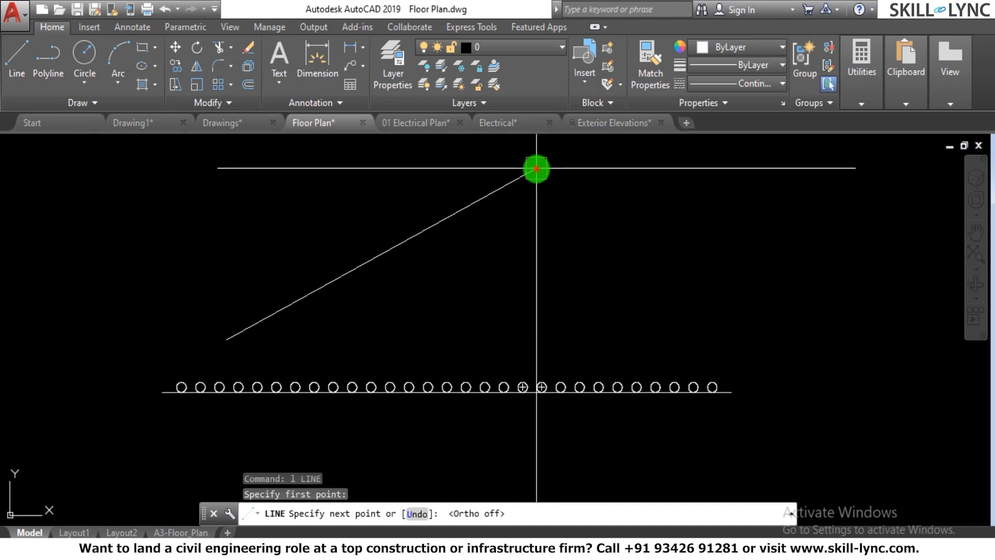
click(536, 167)
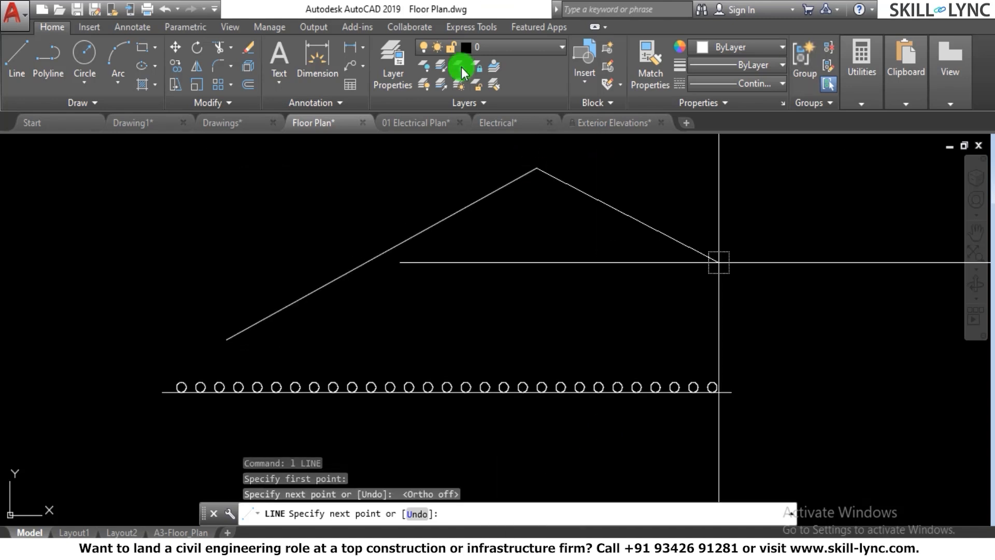
key(F8)
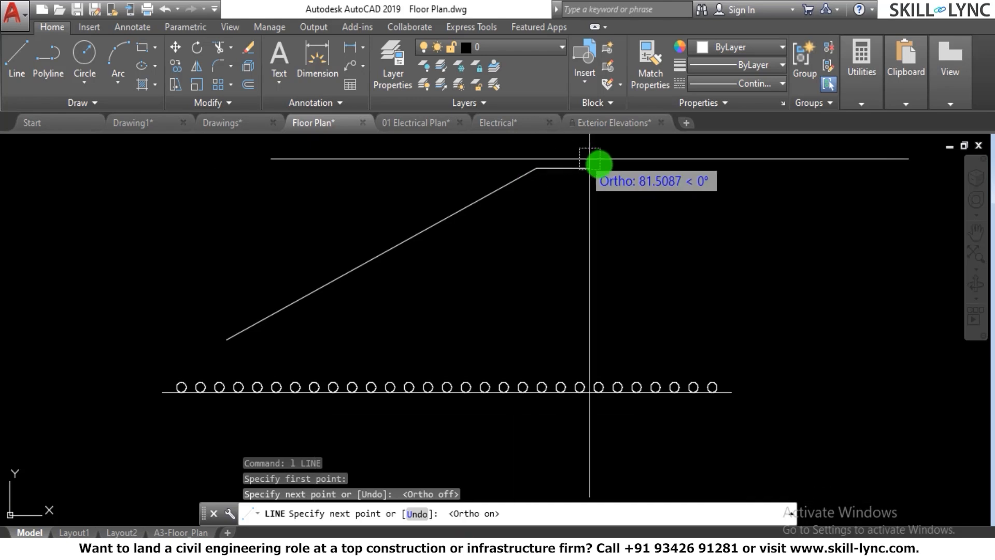
click(629, 167)
key(Escape)
click(455, 211)
click(388, 215)
key(Escape)
key(Escape)
key(Escape)
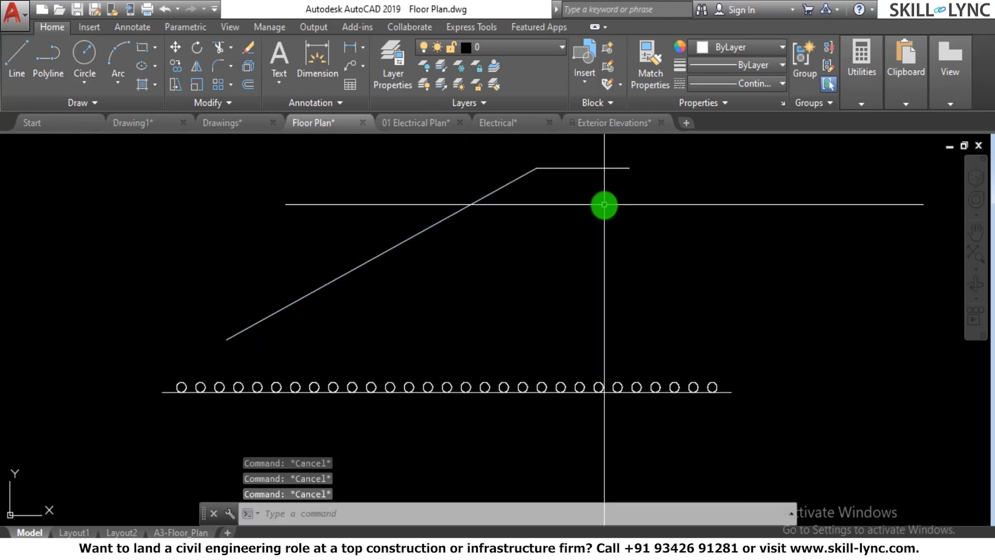
Join the slanted line and the short horizontal line above the row of circles into one polyline.
text(j)
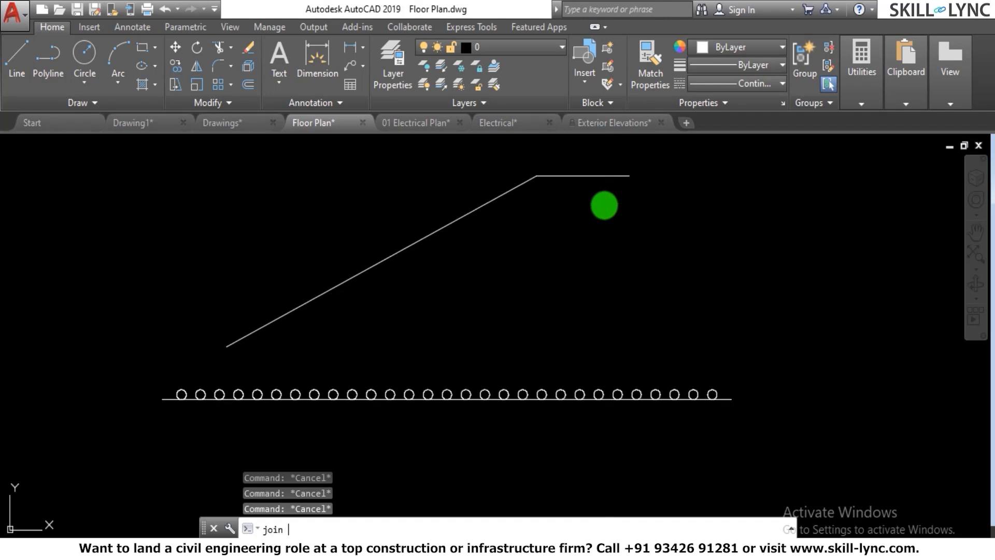
text(oin)
key(Return)
click(599, 213)
click(549, 158)
click(536, 231)
click(474, 190)
key(Return)
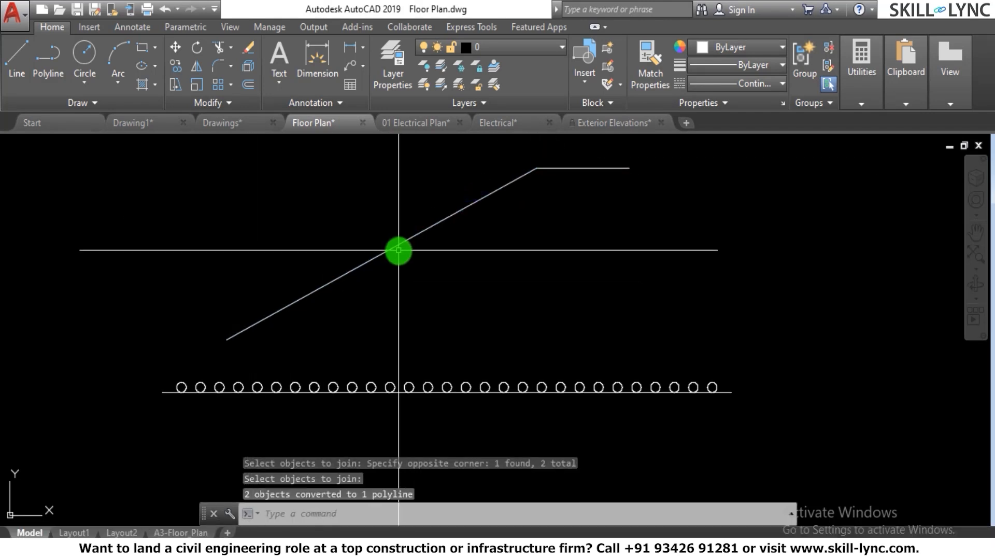
key(Escape)
key(Escape)
key(Escape)
Use Measure to place the 20mm block along the joined polyline at 200 mm intervals, aligned with the object.
text(mea)
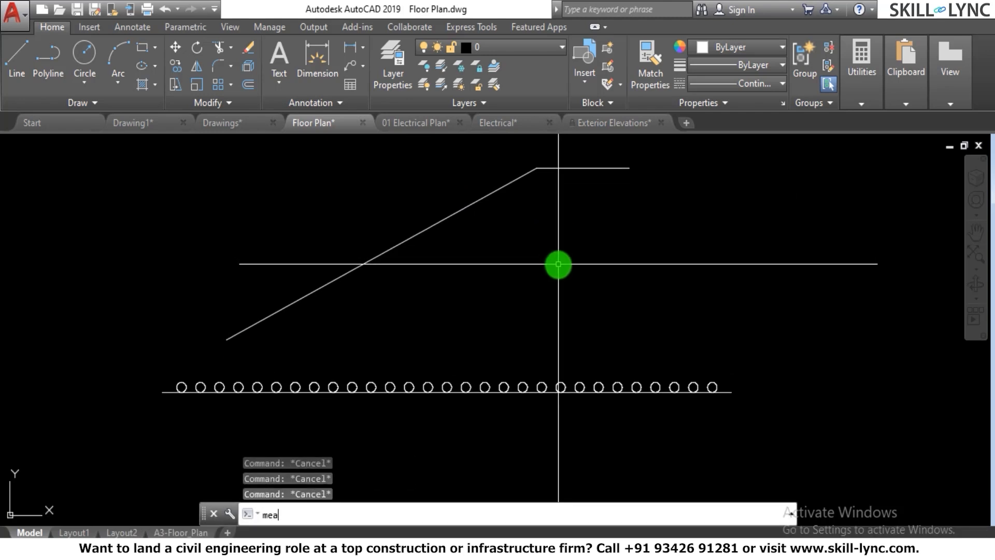
text(sure)
key(Return)
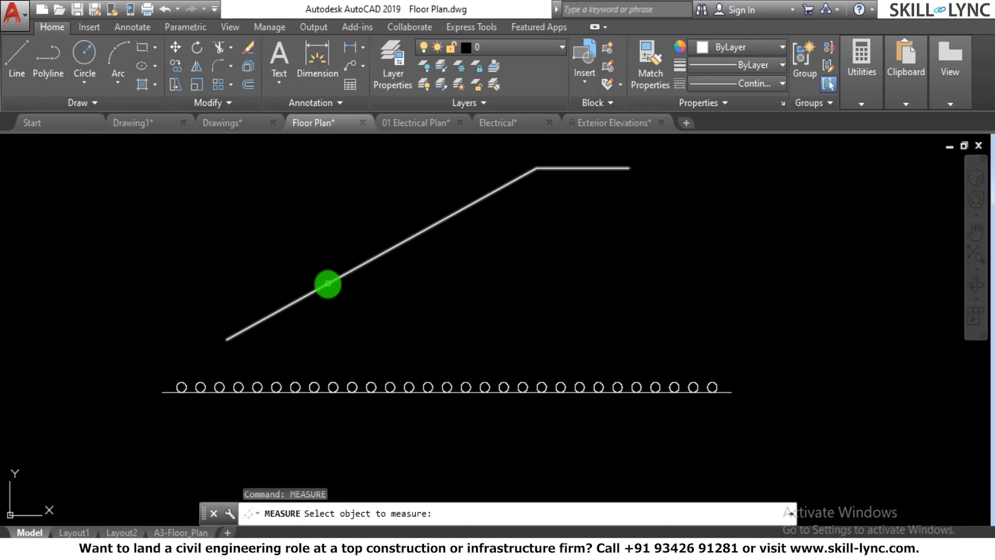
click(327, 283)
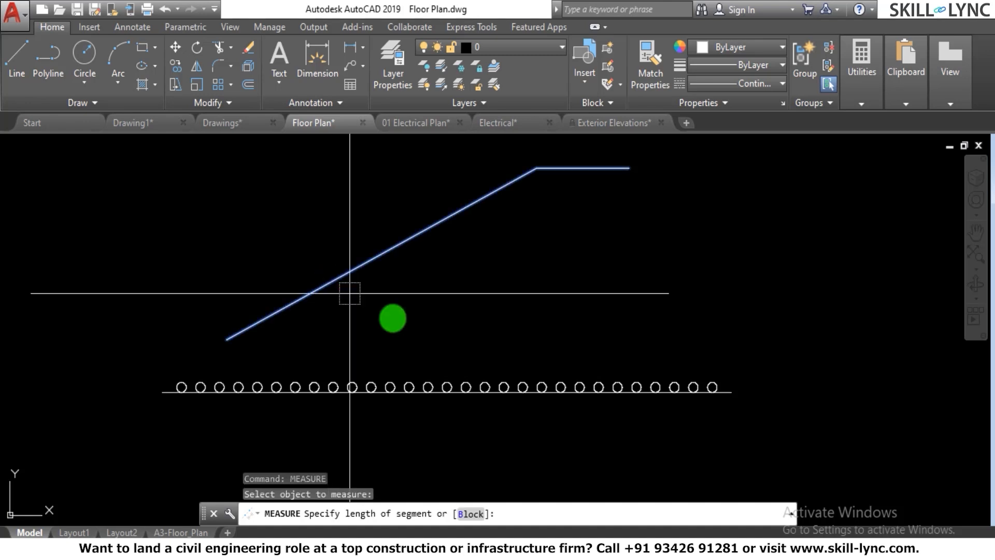
click(468, 509)
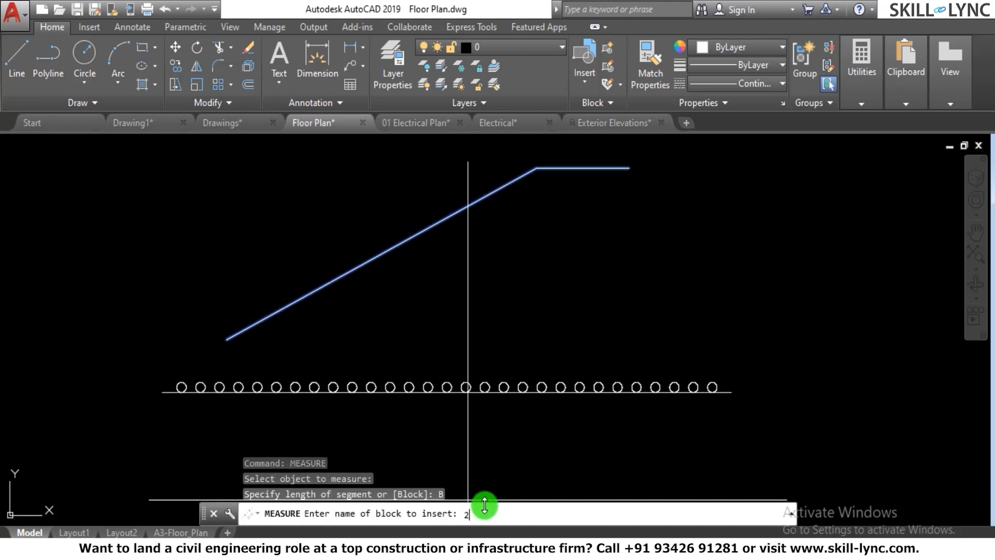
text(20mm)
key(Return)
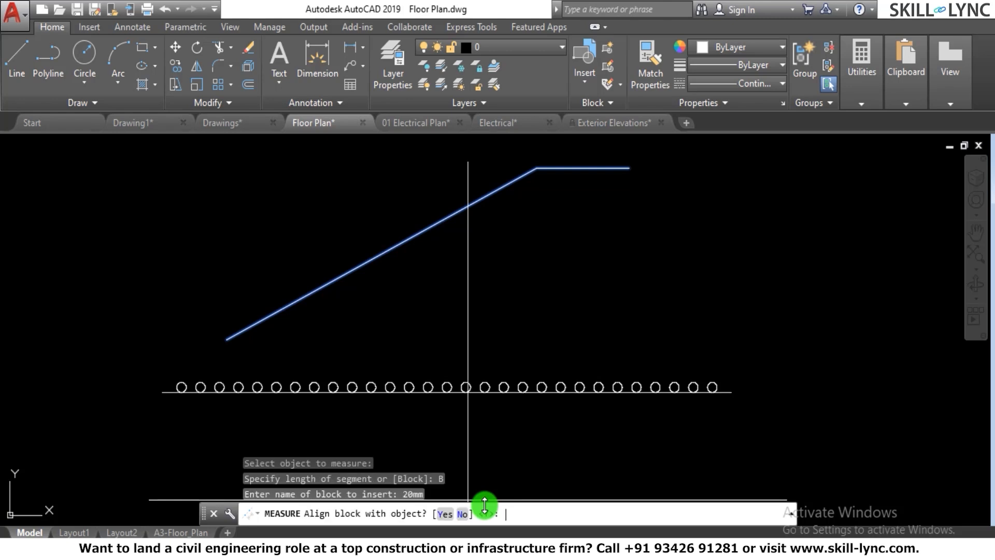
key(Return)
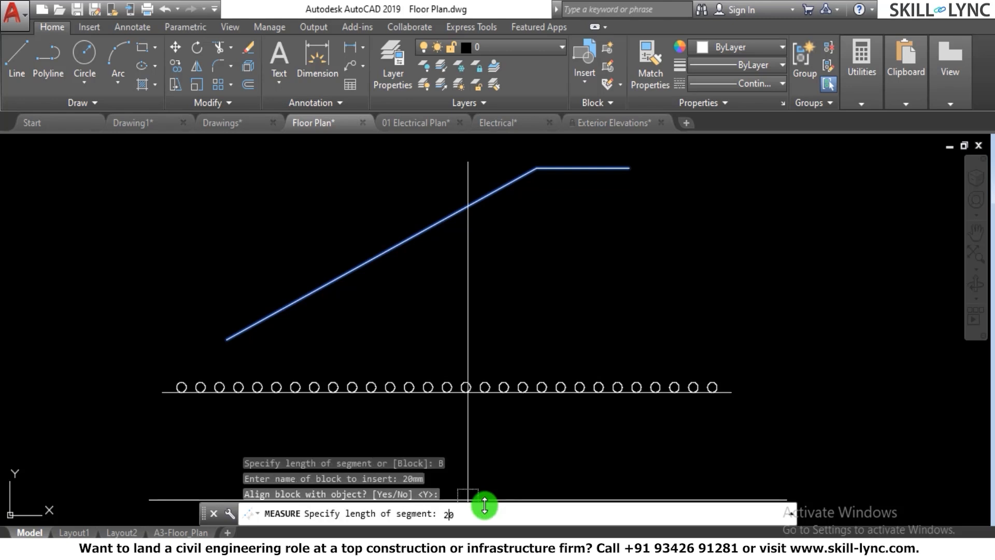
key(Return)
key(Escape)
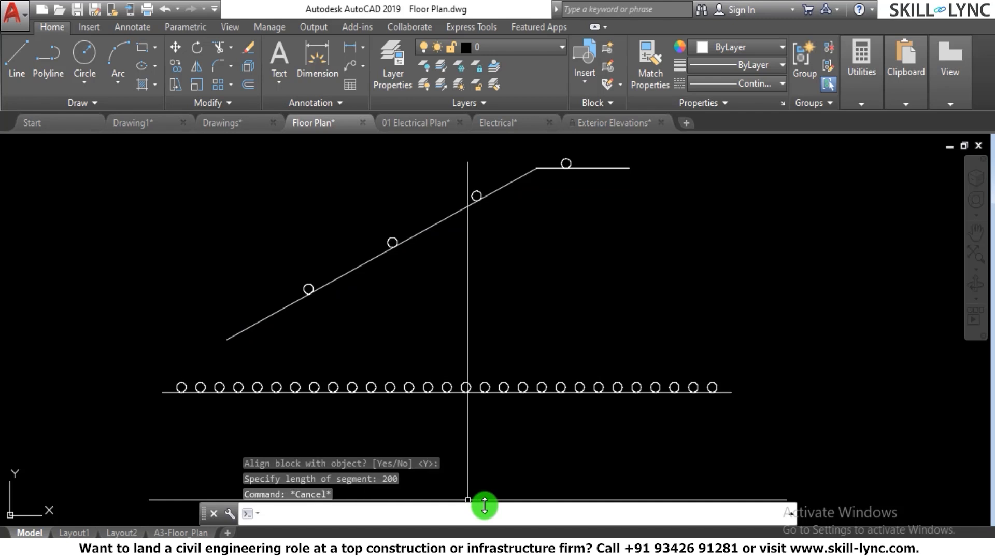
key(Escape)
Erase the joined polyline together with the two circle blocks nearest its upper end.
scroll(306, 281, up, 2)
scroll(305, 281, up, 1)
scroll(310, 287, down, 5)
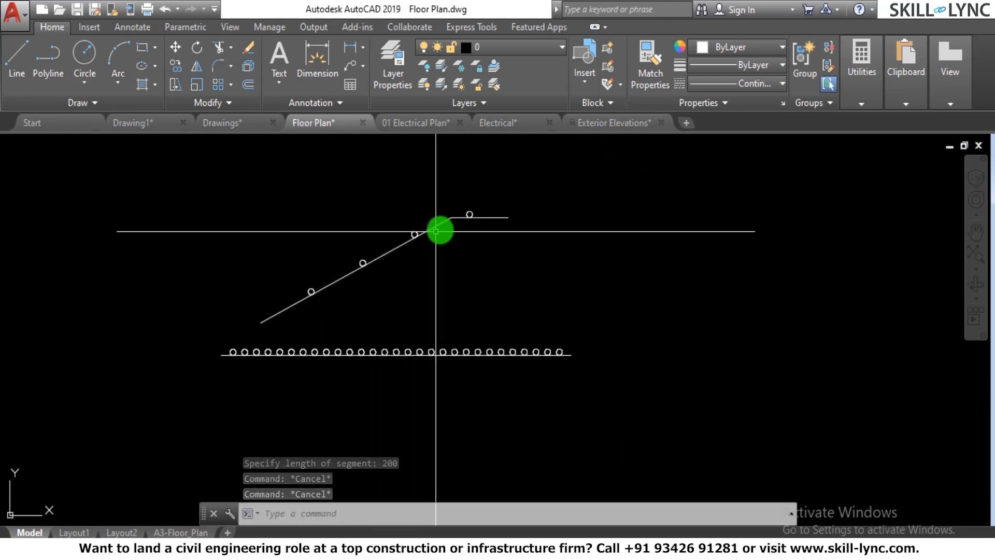
click(495, 254)
click(288, 147)
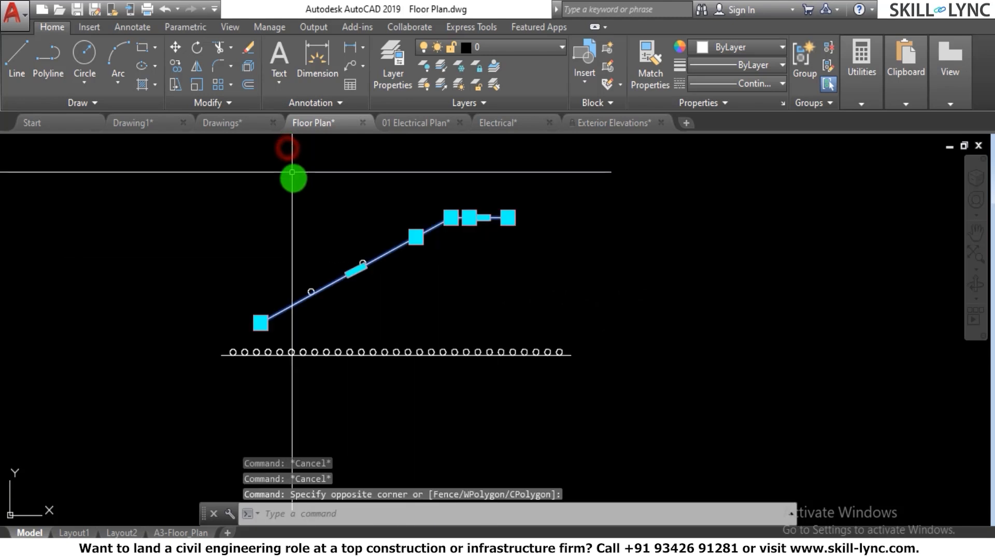
key(Delete)
click(380, 313)
click(290, 250)
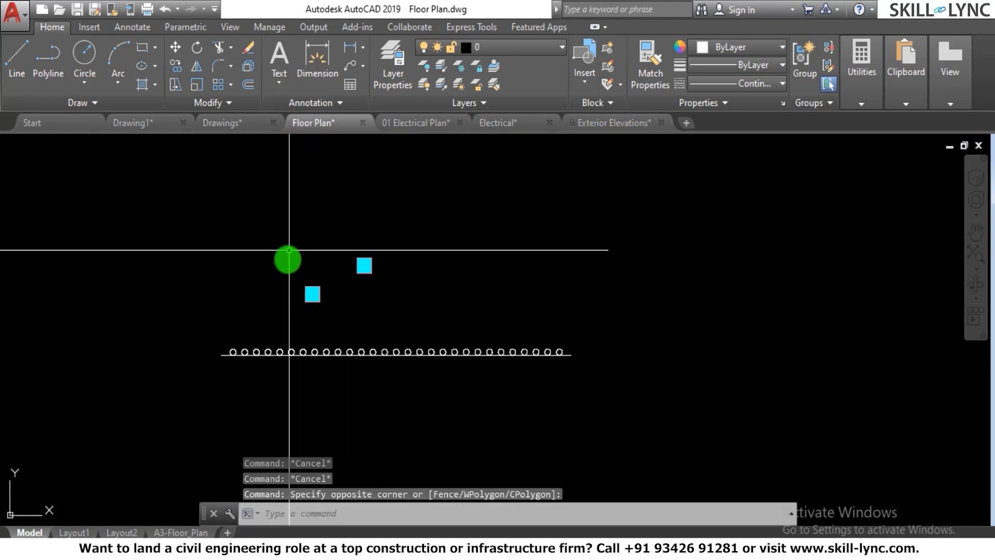
key(Escape)
text(e)
key(Return)
text(l)
key(Return)
key(Escape)
key(Escape)
text(l)
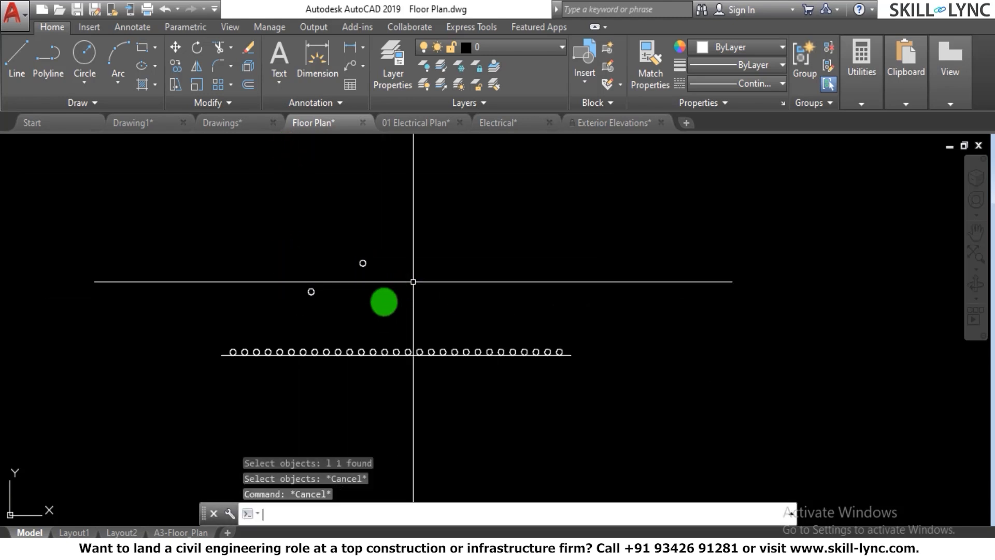
key(Return)
key(Escape)
Draw a polyline above the row of circles with a long slanted segment followed by a shorter horizontal segment.
text(pl)
key(Return)
click(361, 321)
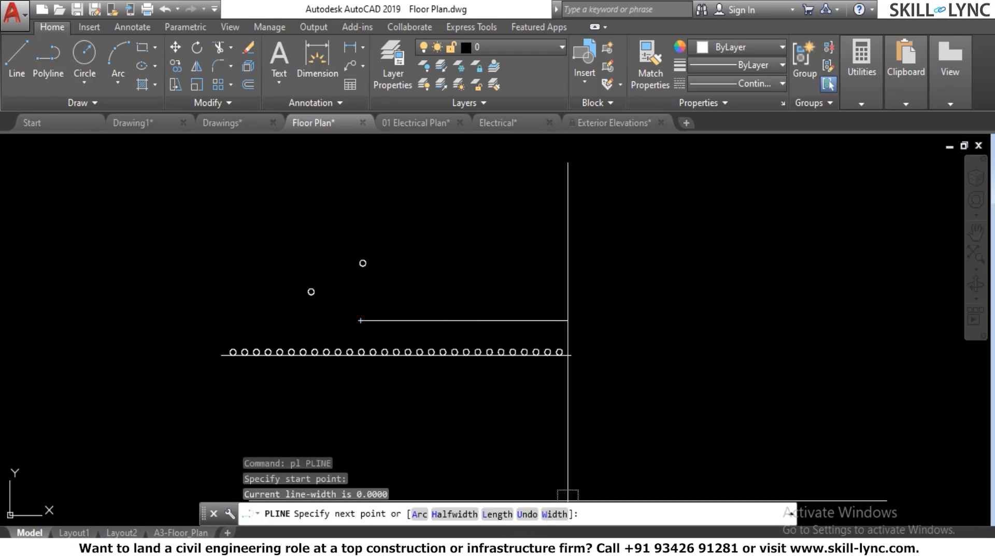
scroll(416, 455, down, 6)
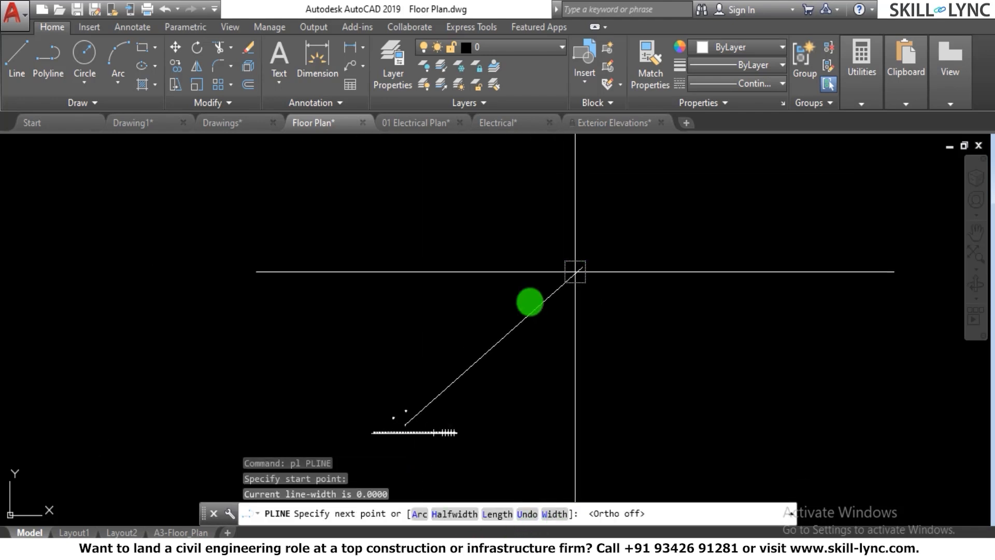
click(486, 351)
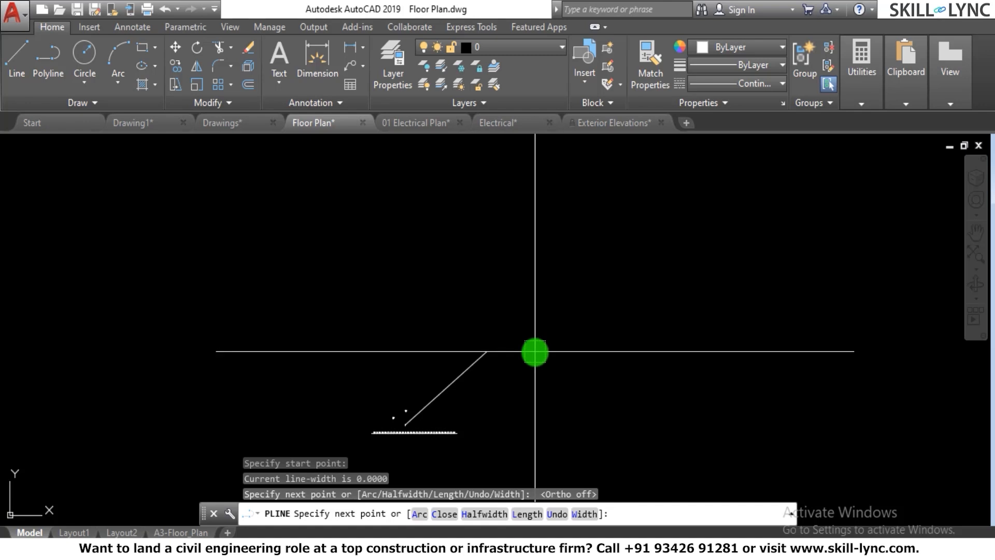
click(535, 351)
key(Escape)
scroll(451, 378, up, 4)
scroll(420, 396, down, 4)
scroll(431, 373, up, 4)
scroll(470, 358, up, 4)
key(Escape)
key(Escape)
Use Measure to place the 20mm block along the new polyline at 200 mm intervals, aligned with the object.
text(me)
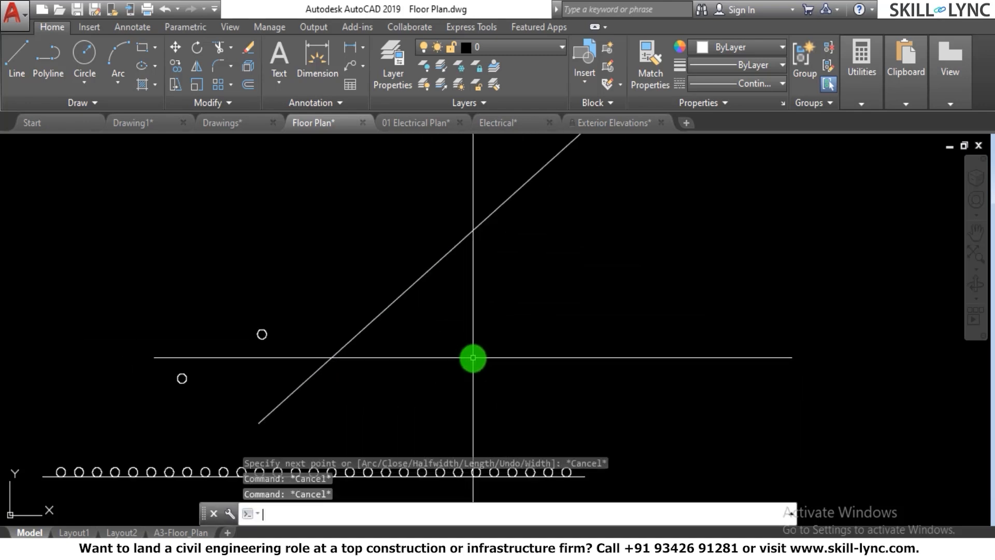
text(asure)
key(Return)
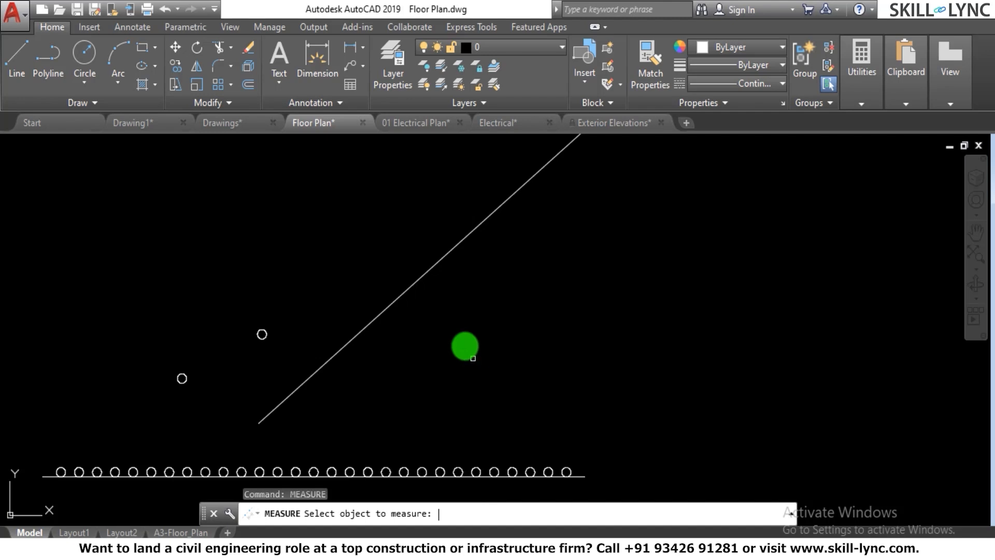
click(349, 335)
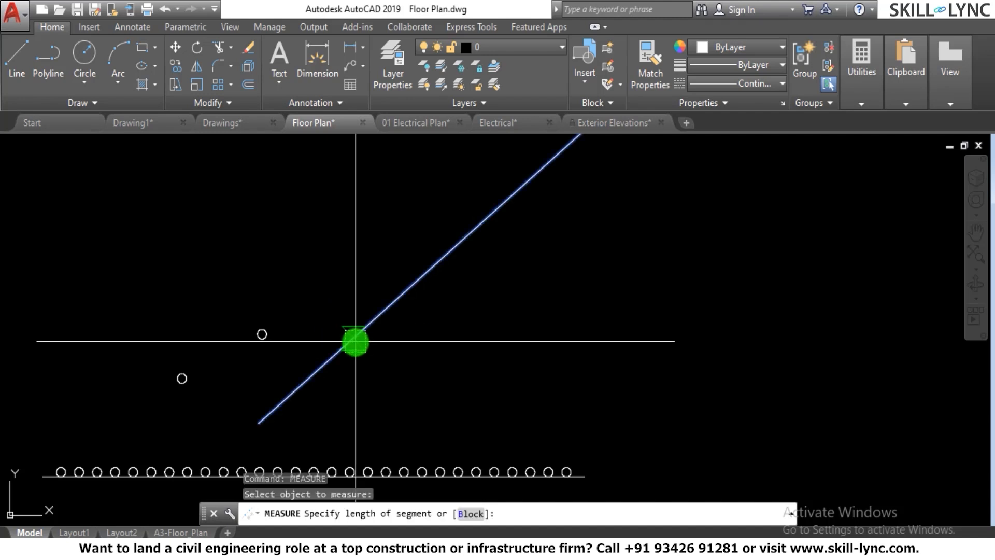
click(469, 513)
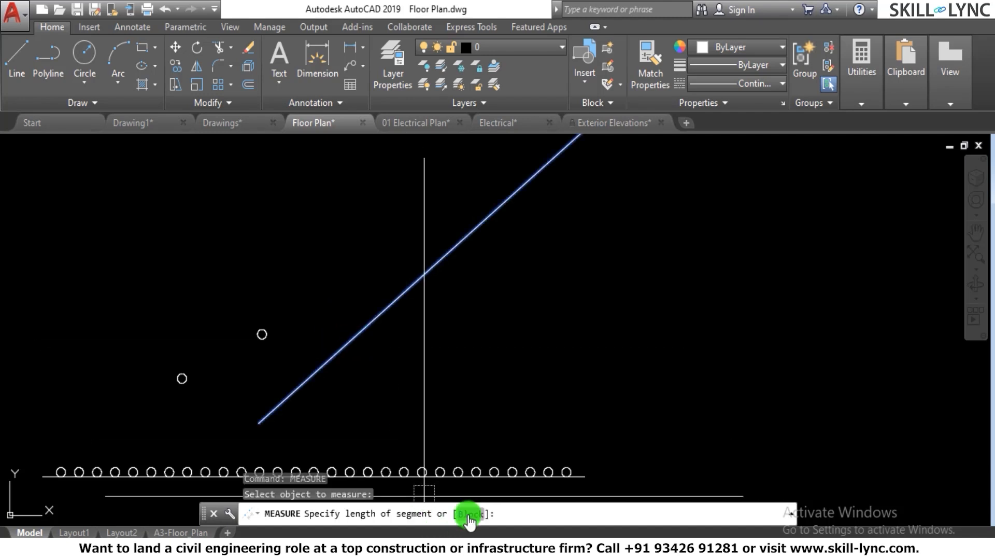
click(469, 514)
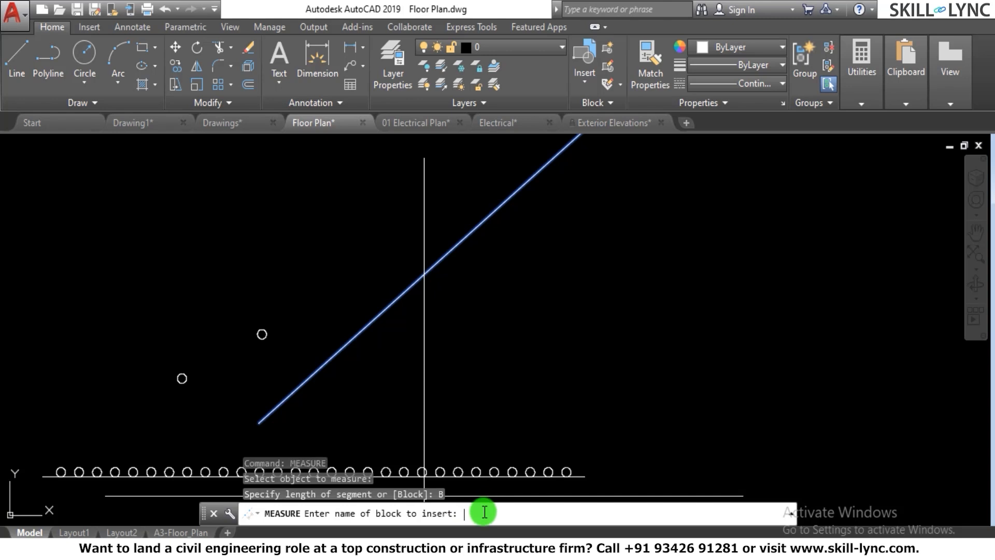
key(Return)
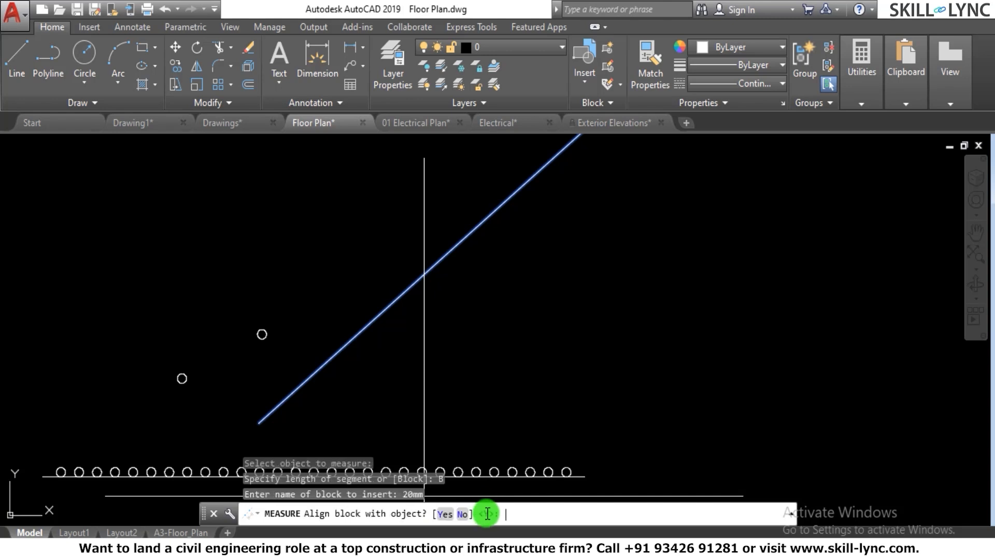
click(487, 513)
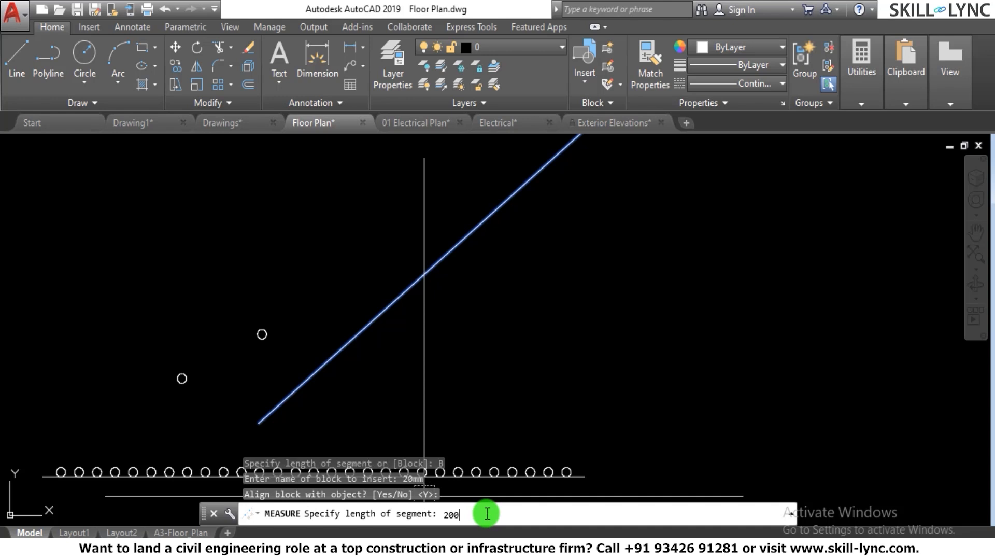
key(Return)
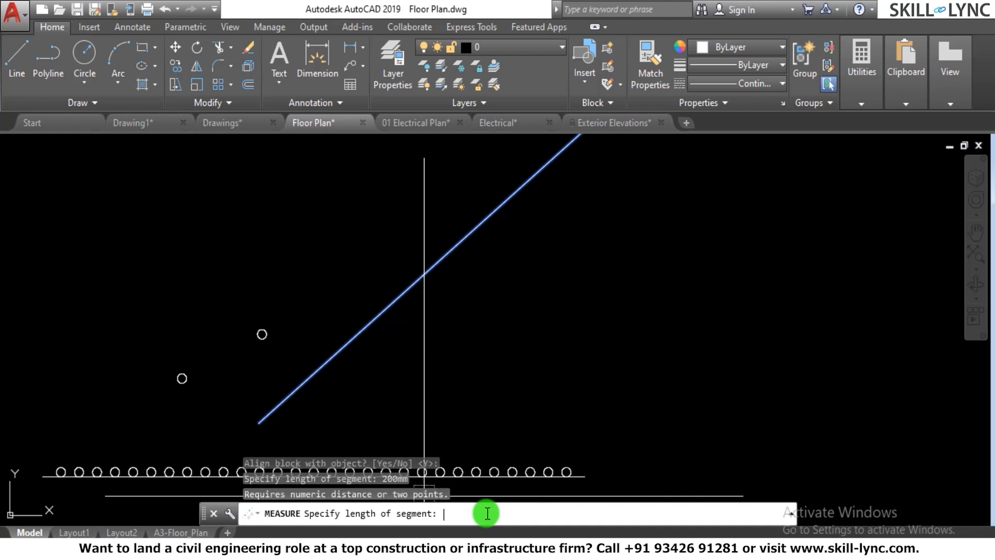
text(200)
key(Return)
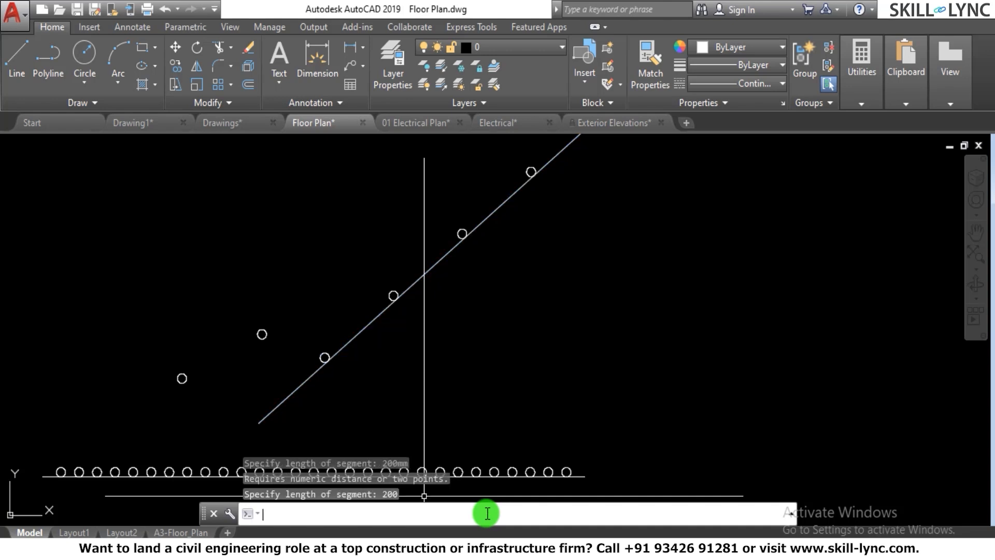
key(Escape)
scroll(440, 333, down, 4)
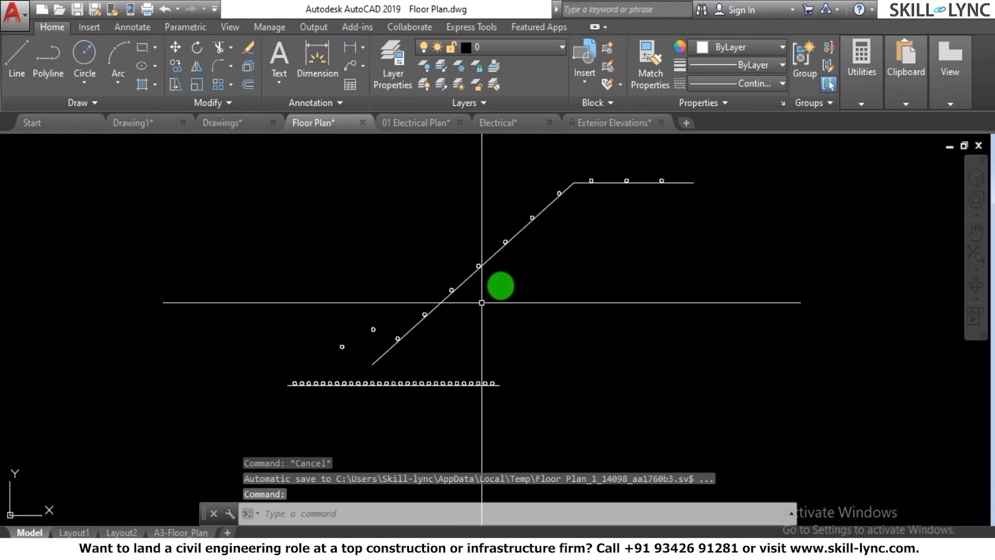
Erase the slanted polyline together with the circle blocks along its lower part and the two stray circles beside it.
scroll(520, 278, up, 2)
click(527, 297)
click(296, 184)
text(e)
key(Return)
click(353, 396)
click(187, 334)
text(e)
key(Return)
click(524, 344)
click(319, 255)
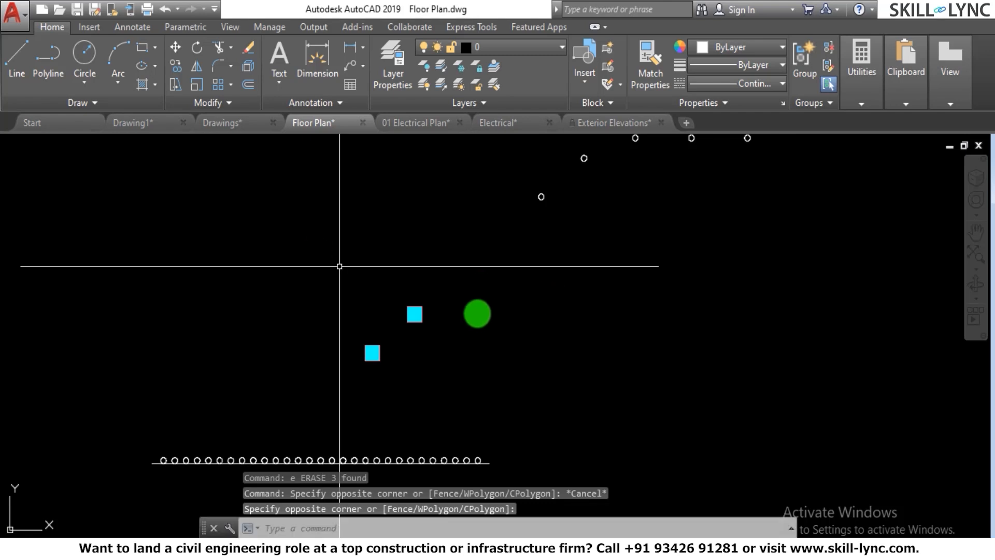
text(e)
key(Return)
Erase the group of circle blocks left over from the polyline's upper bend and horizontal segment.
scroll(474, 295, down, 2)
click(682, 244)
click(541, 157)
text(e)
key(Return)
click(572, 278)
click(438, 186)
Erase the last single circle block remaining above the row of circles.
click(547, 230)
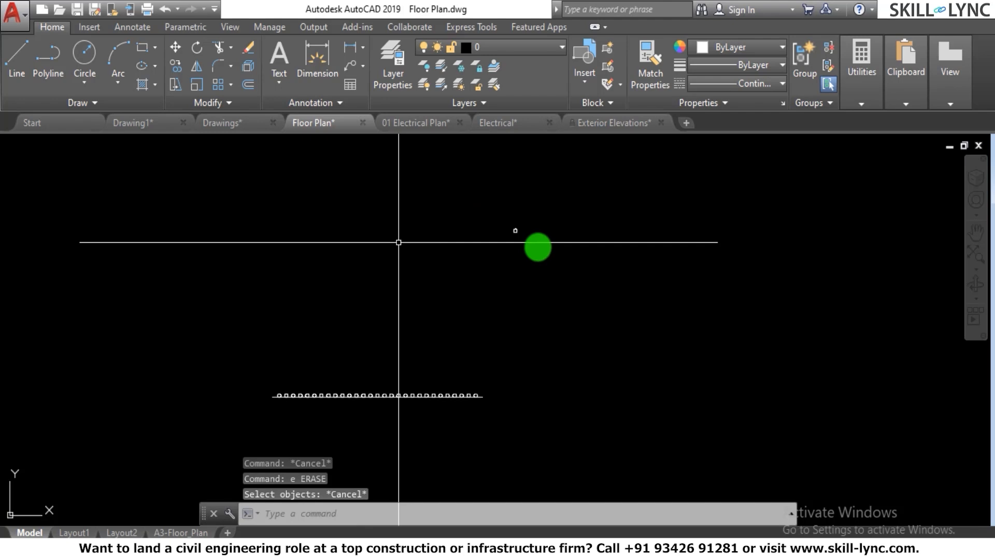
click(583, 260)
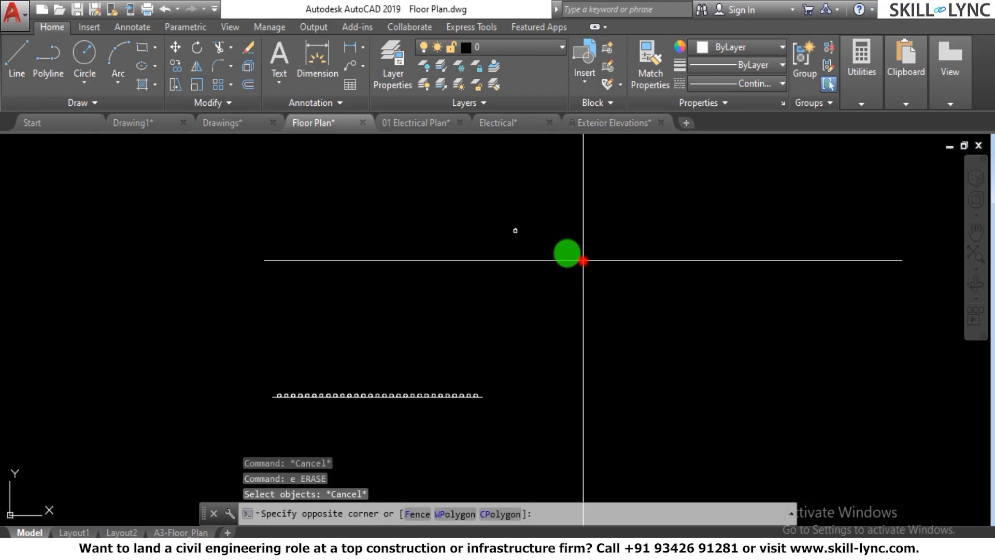
click(421, 200)
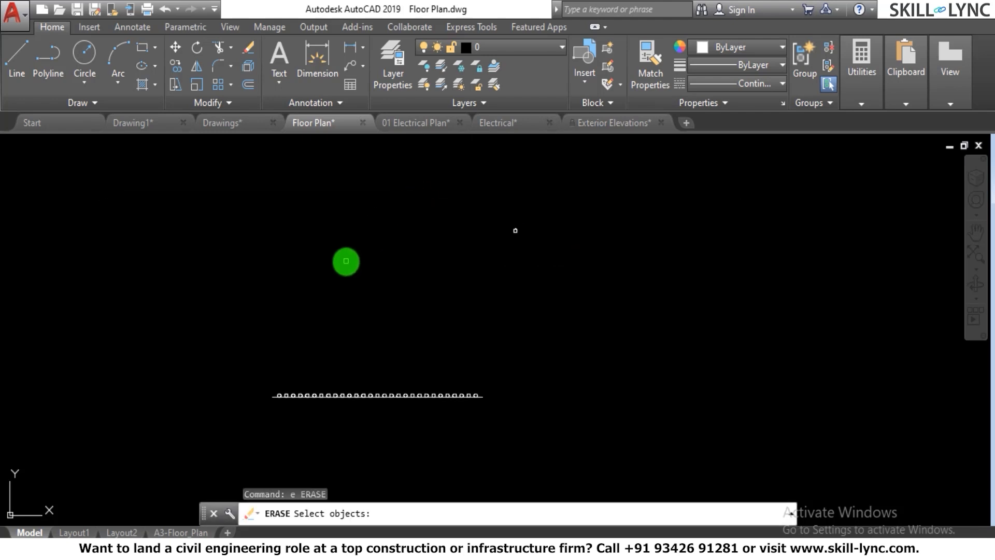
scroll(345, 262, down, 1)
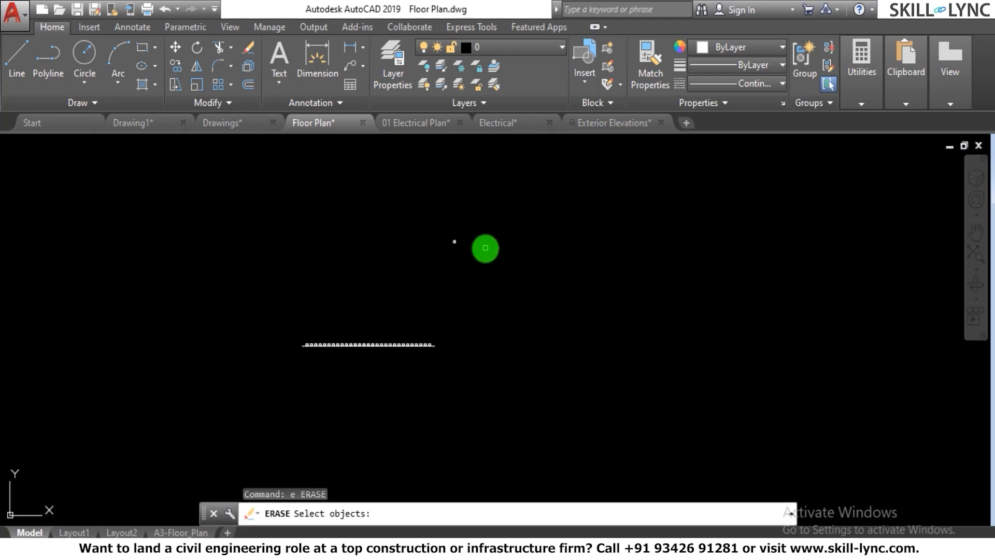
click(477, 247)
click(442, 221)
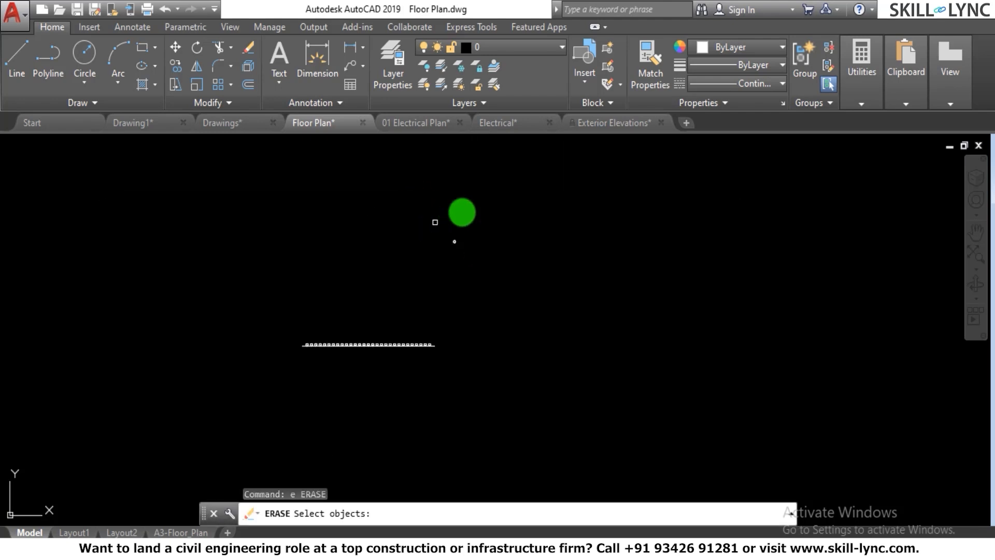
key(Escape)
click(476, 249)
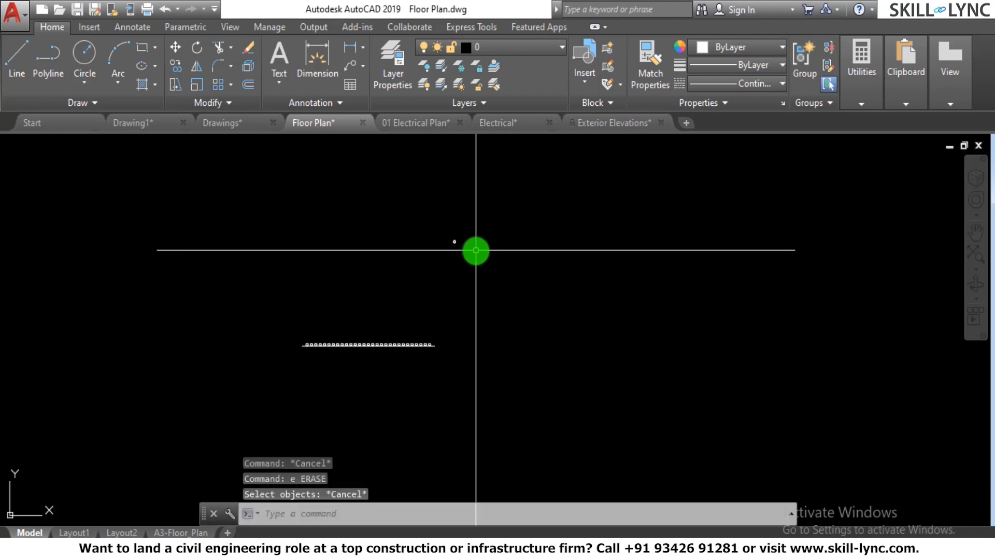
click(417, 229)
key(Delete)
key(Escape)
key(Escape)
key(Escape)
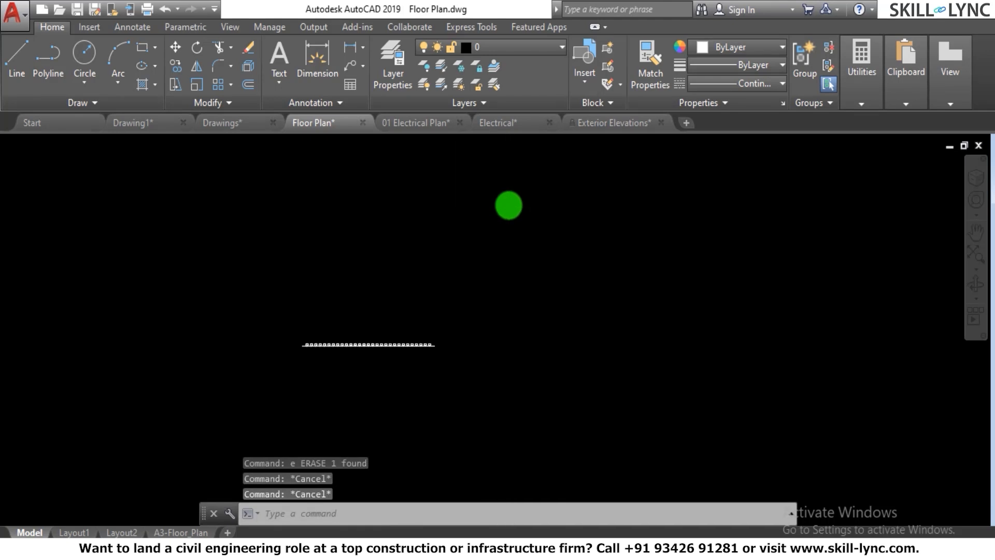
Start inserting a table with the window insertion behavior and set it to 4 data rows.
scroll(509, 207, up, 2)
text(table)
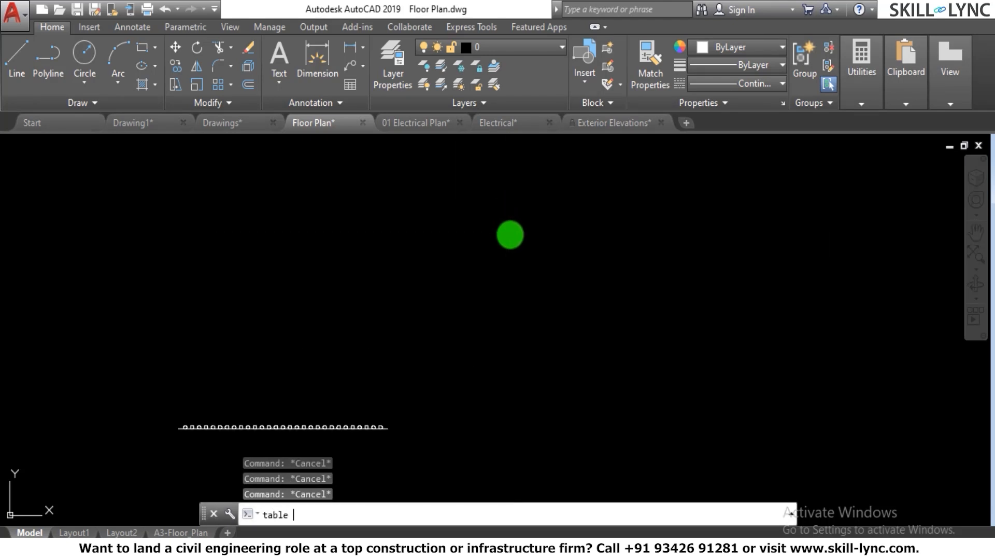
key(Return)
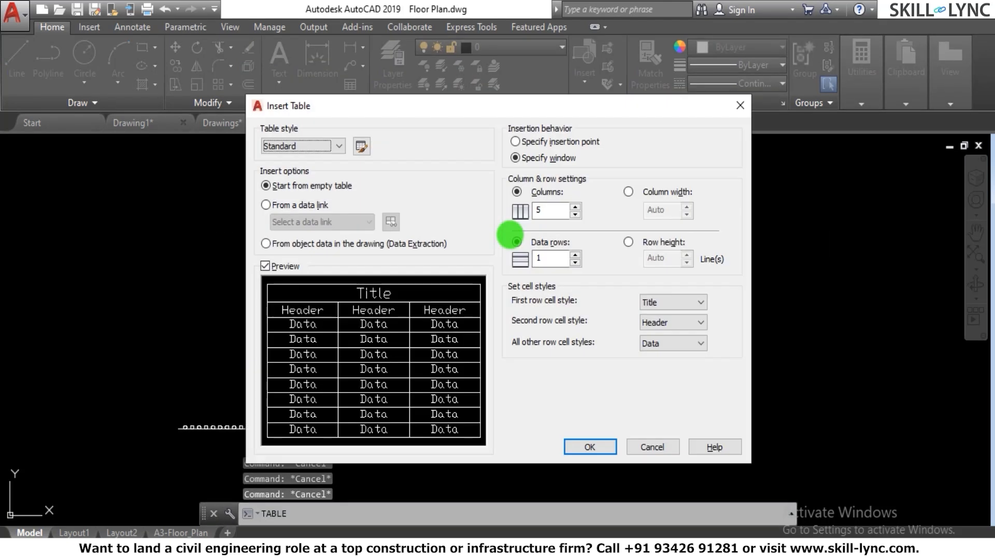
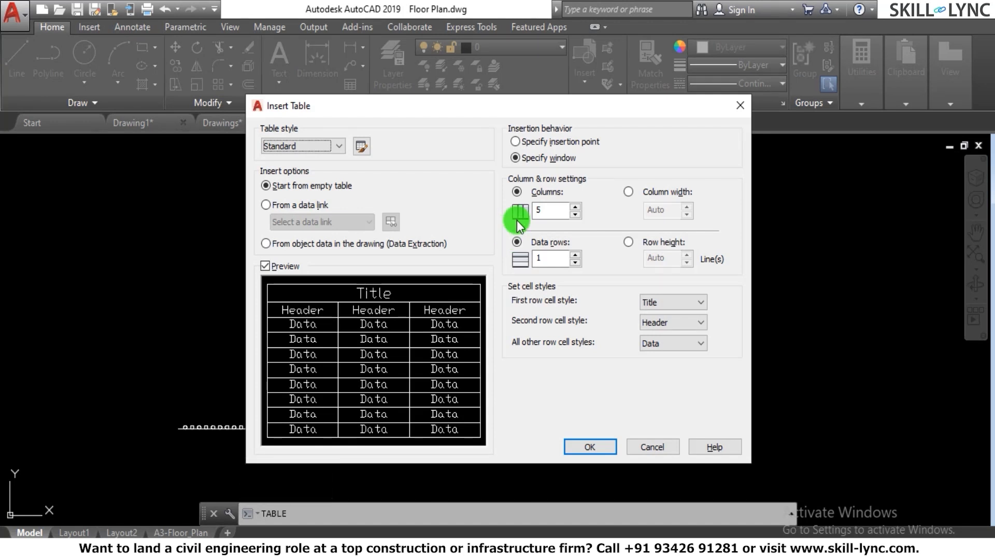
click(517, 156)
click(541, 211)
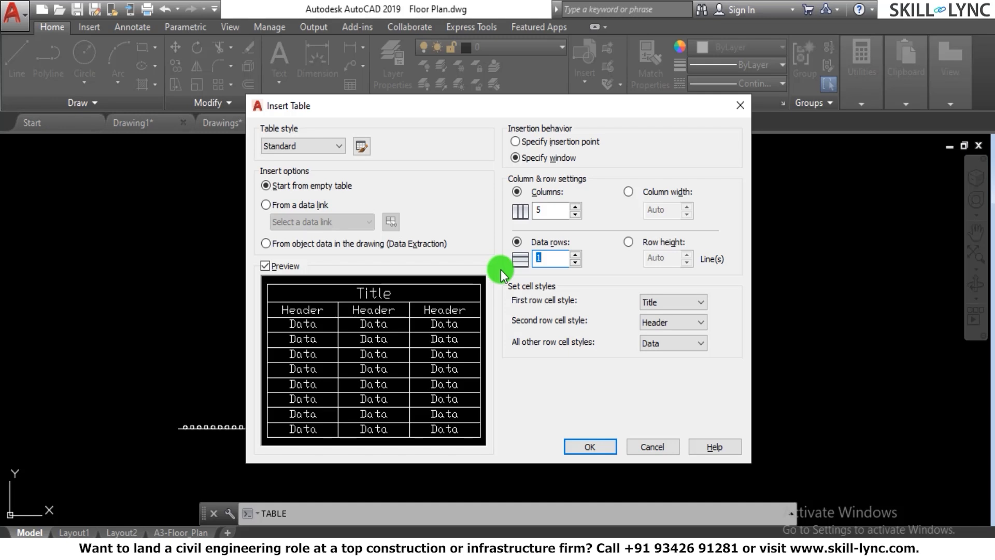
text(4)
Open the Standard table style for modification and look through its Header, Title and Data cell styles.
click(361, 146)
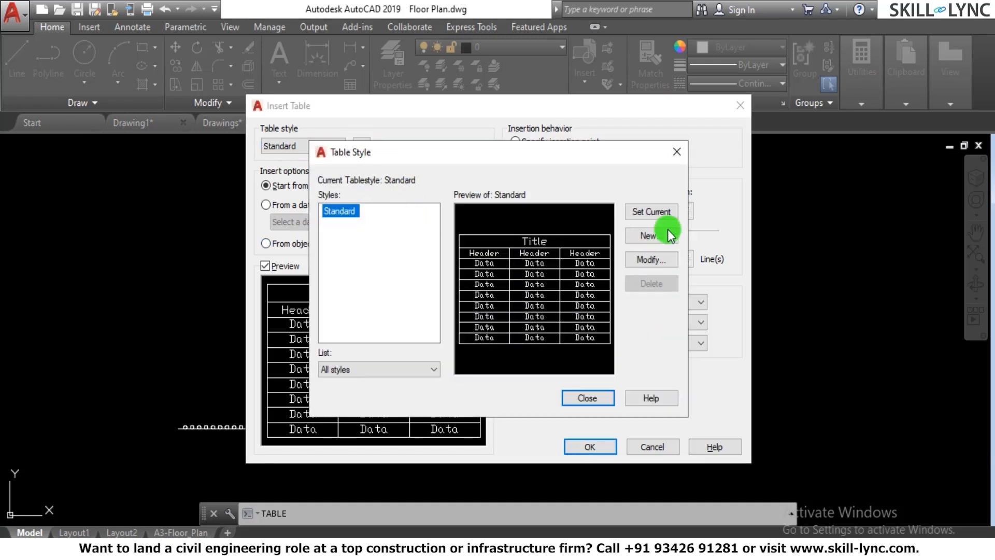
click(655, 257)
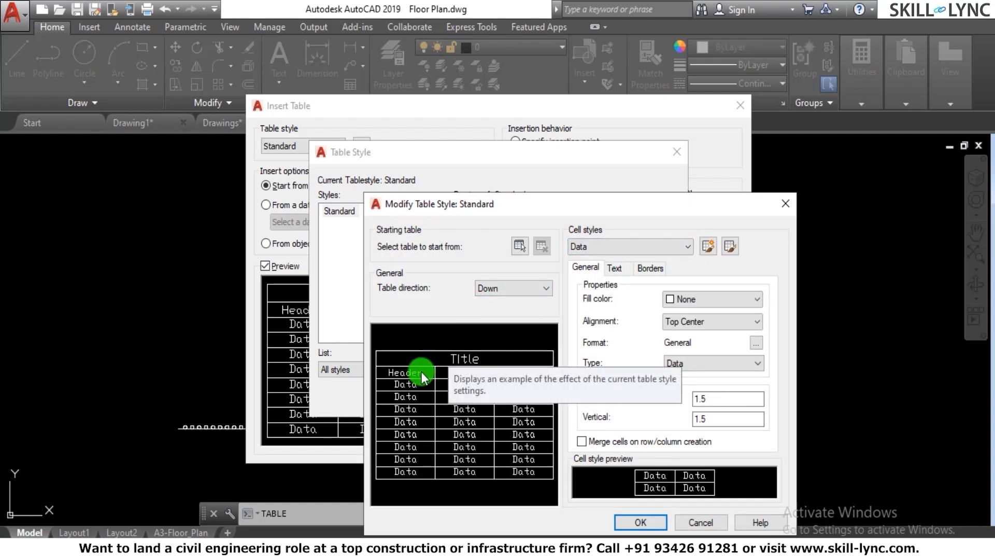
click(595, 247)
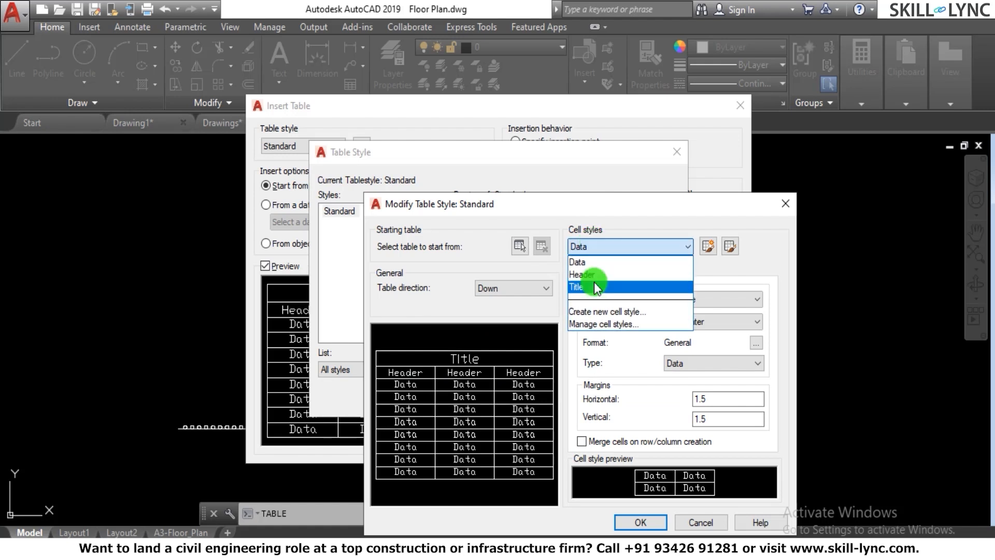
click(581, 274)
click(596, 247)
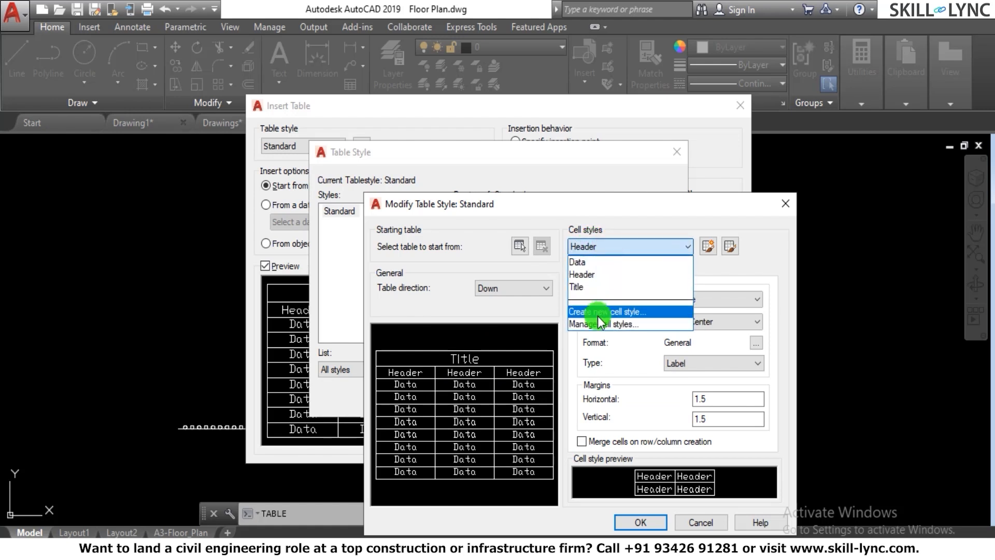
click(596, 286)
click(599, 248)
click(599, 261)
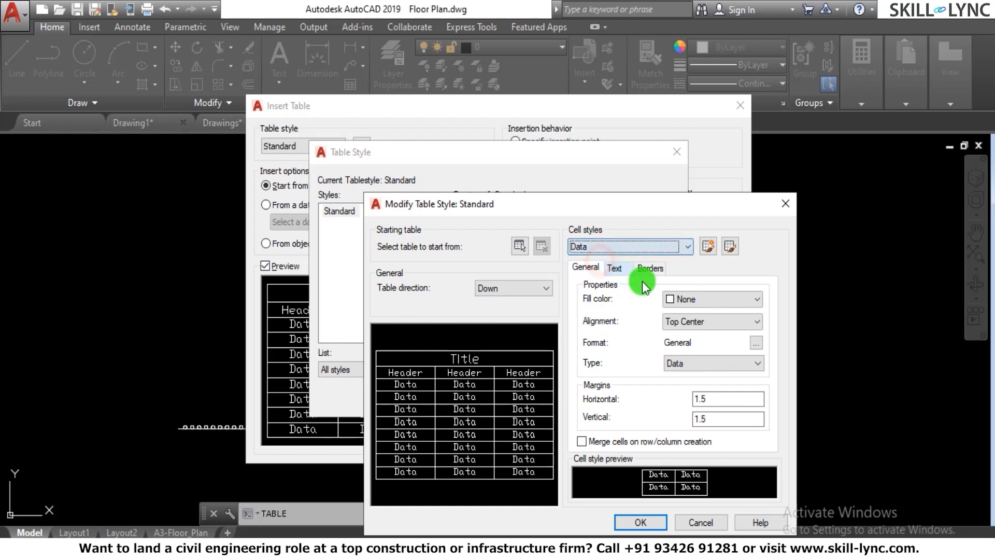
Review the text and general properties of the Data cell style and the fill color and type options of the Header cell style.
click(615, 268)
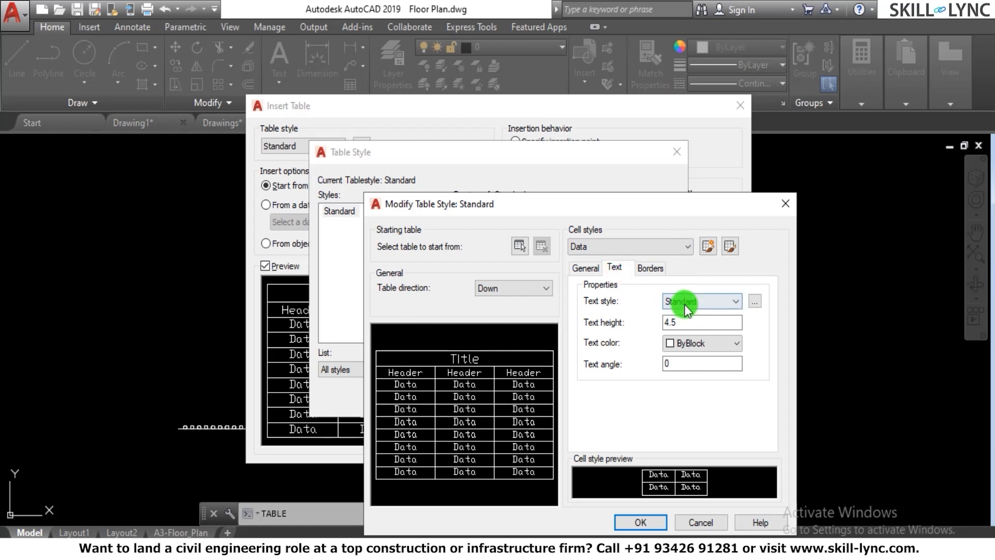
click(589, 269)
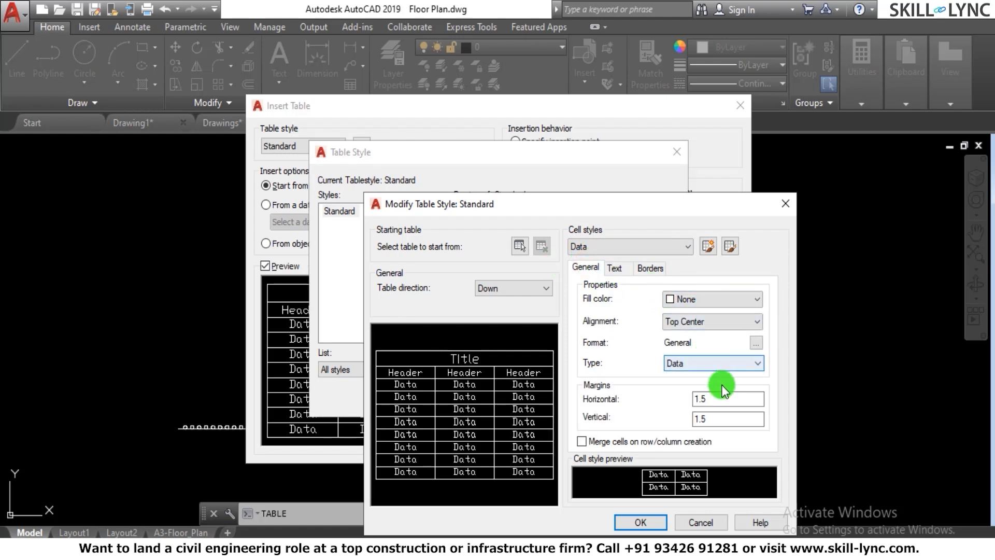
click(629, 246)
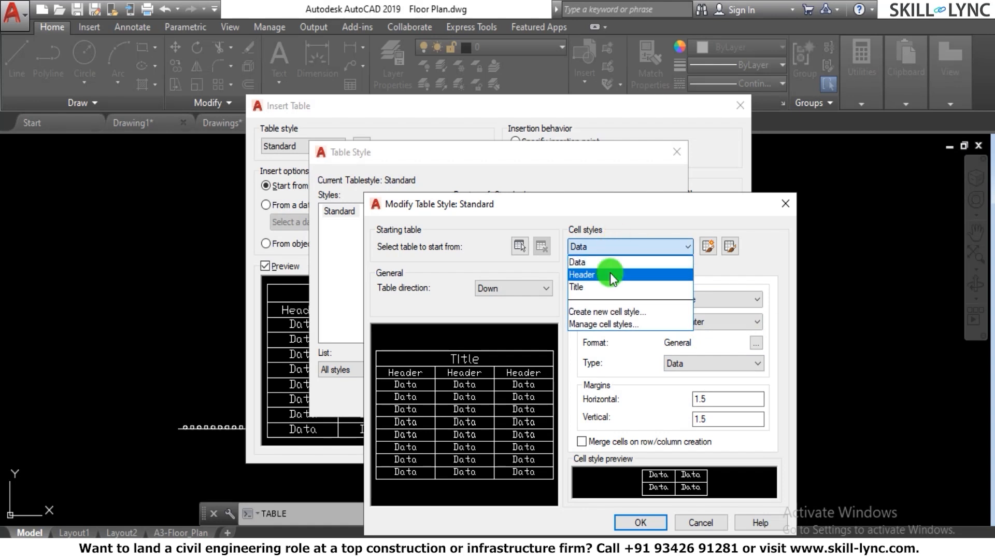
click(610, 264)
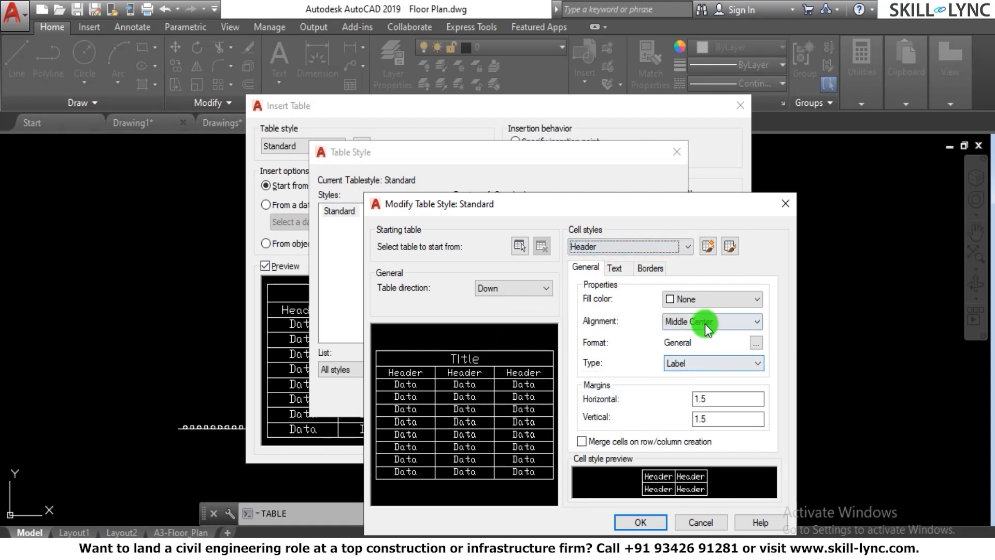
click(697, 301)
click(697, 301)
click(704, 360)
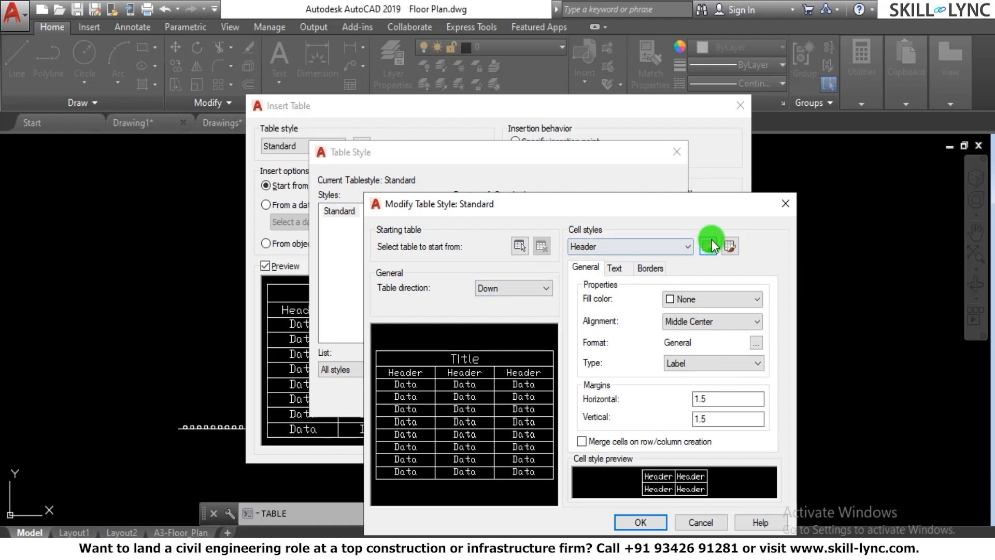
Review the Title cell style and the starting-table selection option, then accept the Standard table style and return to the table insertion settings.
click(648, 247)
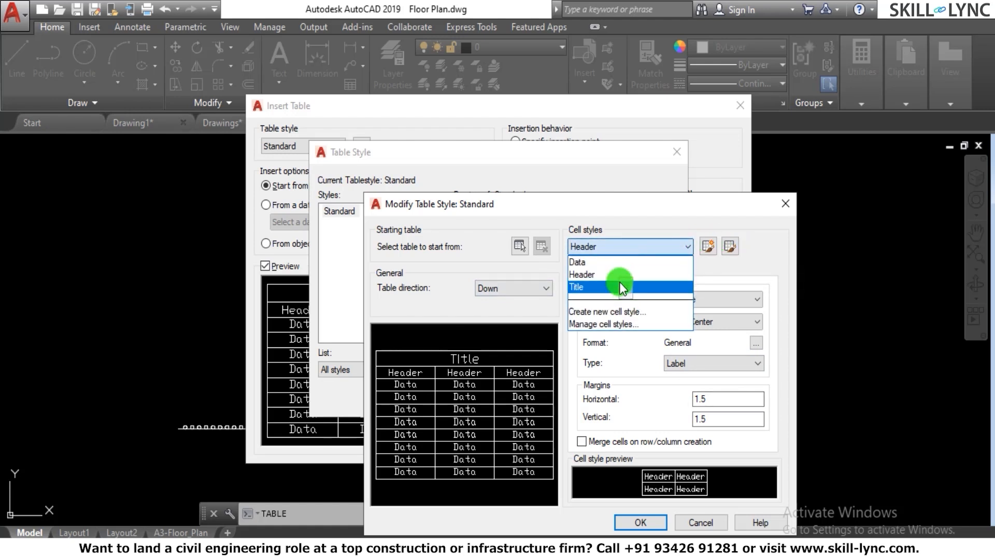
click(621, 287)
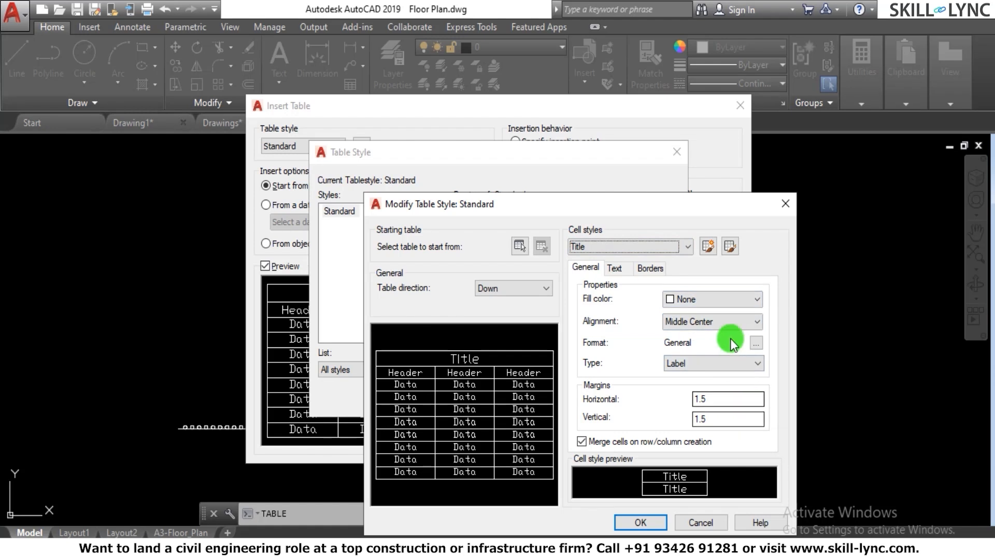
click(522, 245)
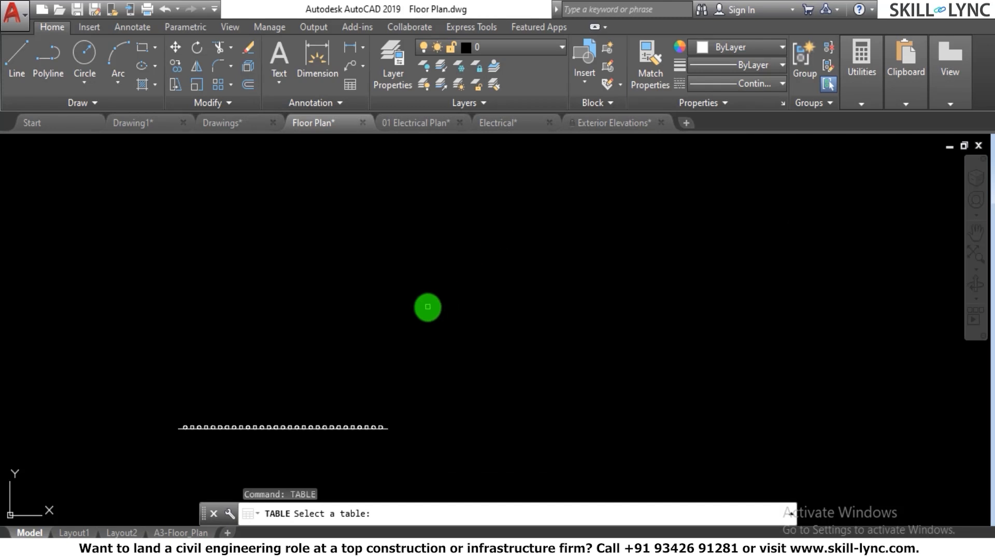
key(Escape)
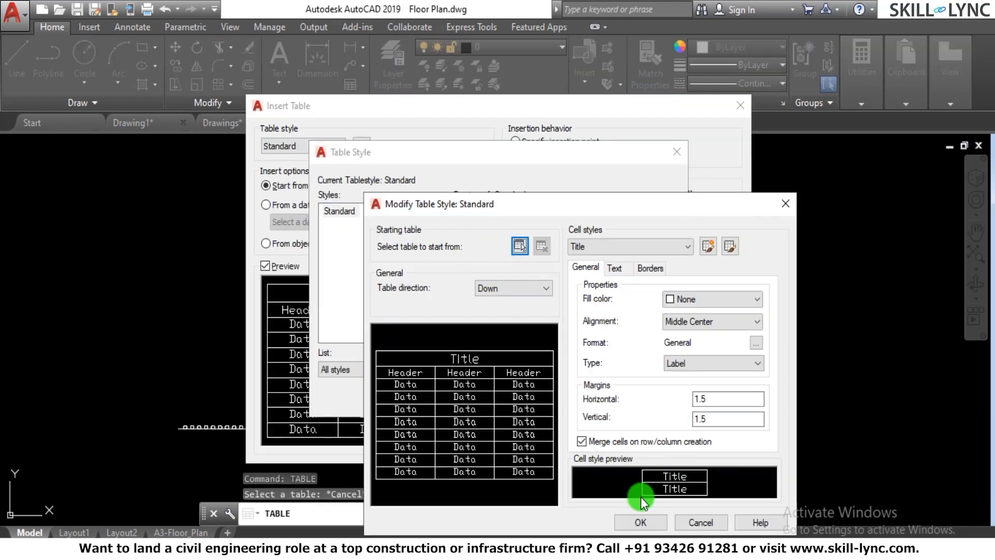
click(640, 519)
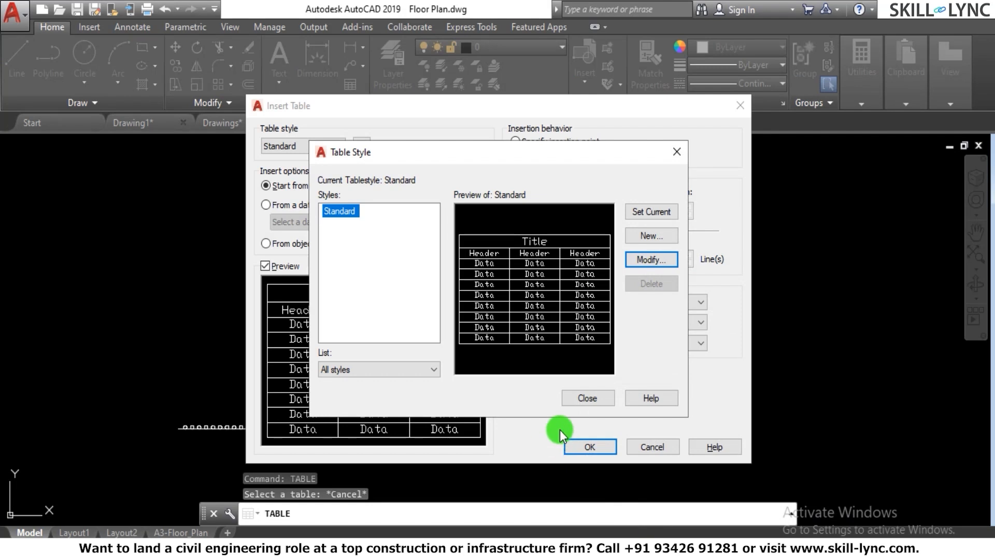
click(592, 396)
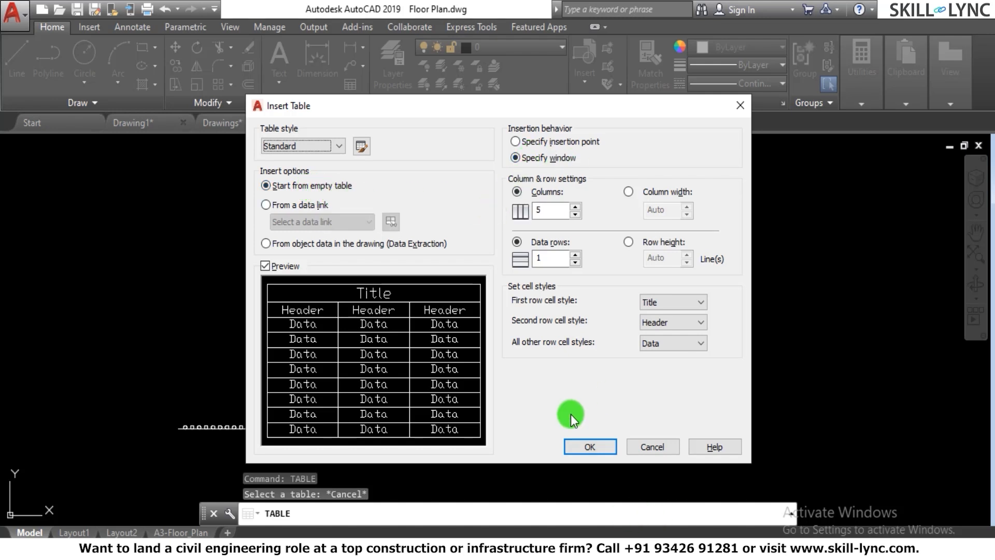
Insert a table with 5 columns and 1 data row by specifying a window above the row of blocks, leaving its cells empty.
click(585, 445)
click(277, 278)
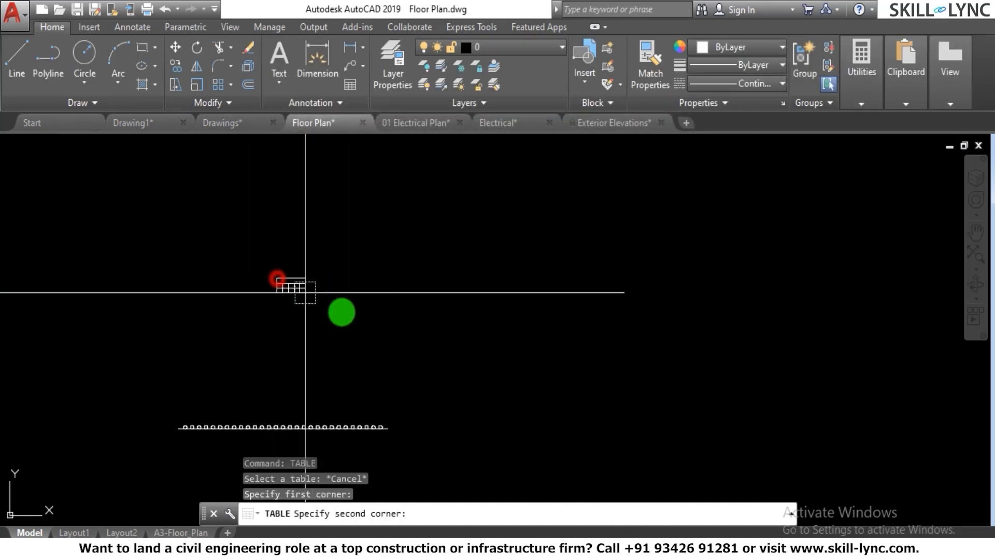
click(527, 344)
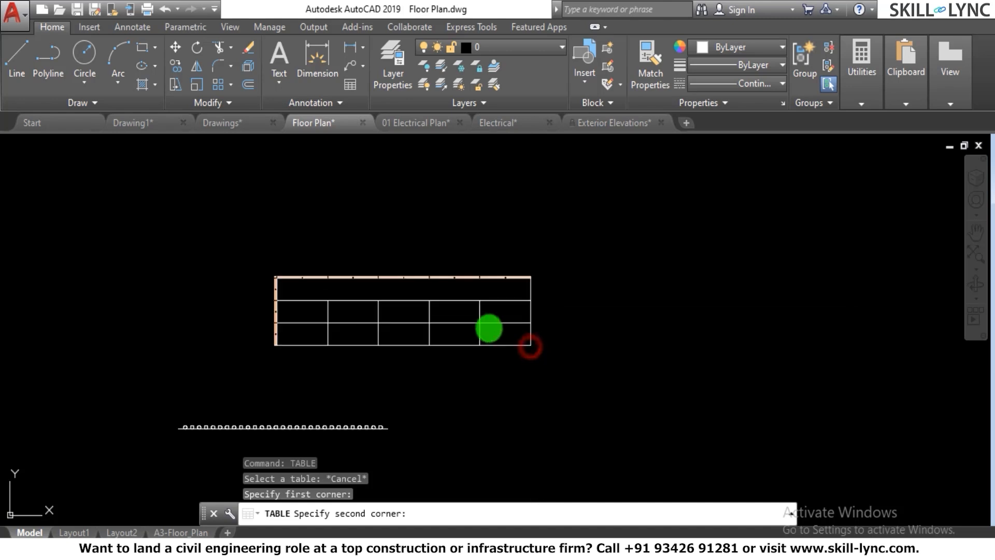
scroll(472, 331, down, 10)
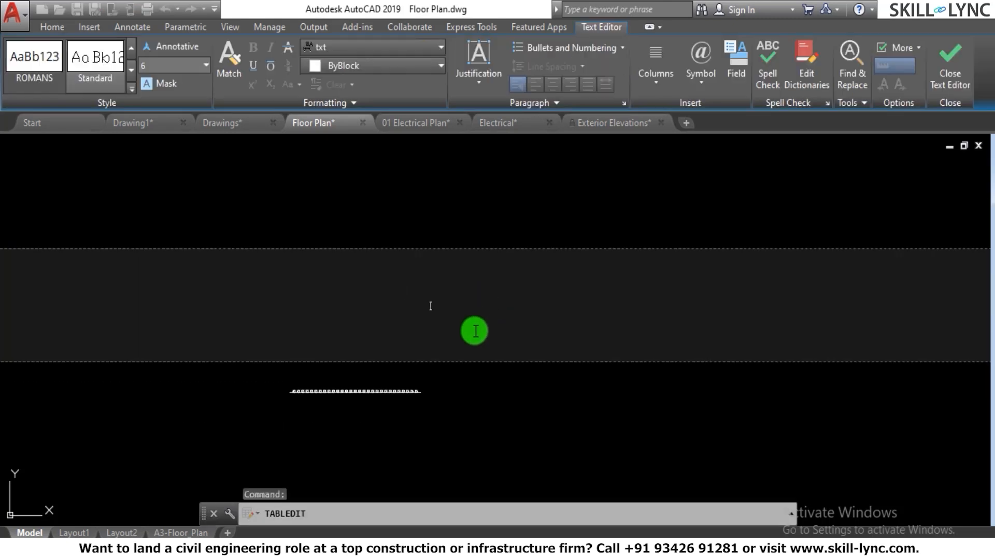
scroll(508, 322, up, 6)
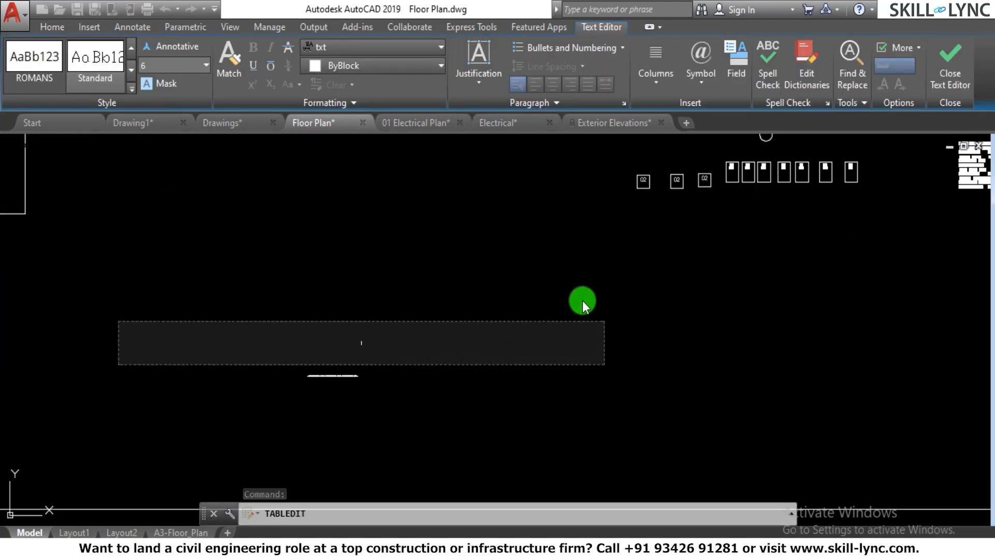
click(581, 301)
scroll(368, 347, up, 6)
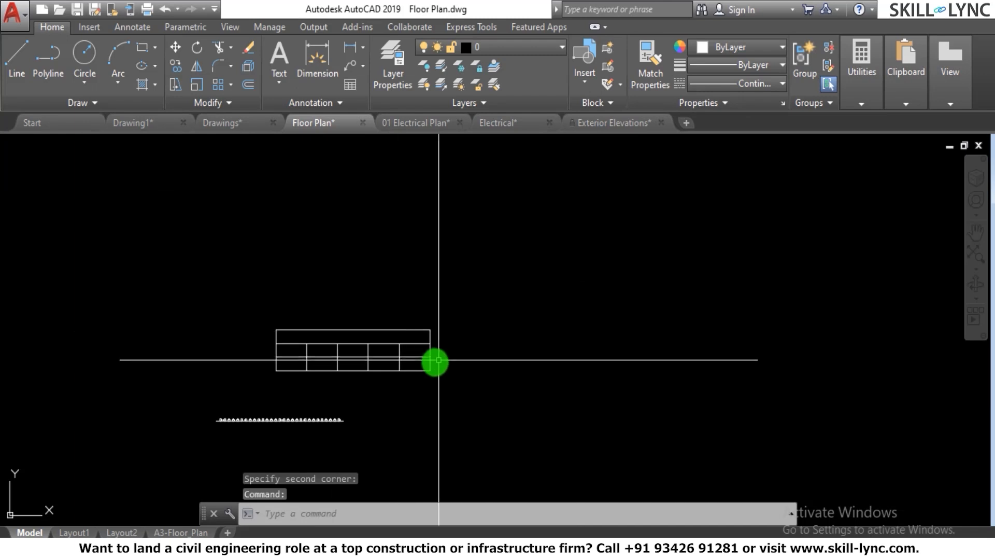
Select the table and shorten its break height so that its last row splits off beside it.
click(422, 376)
click(306, 389)
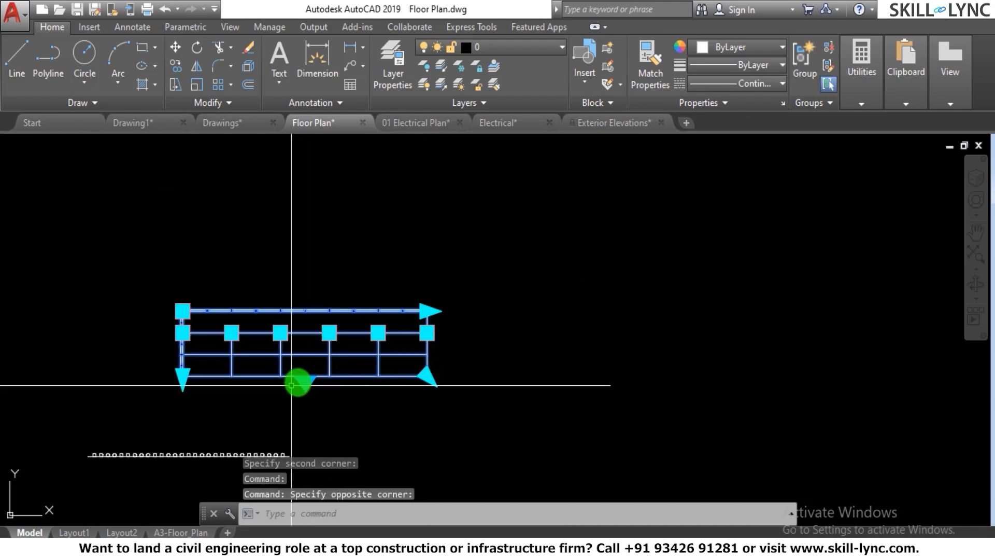
scroll(303, 389, up, 4)
click(302, 385)
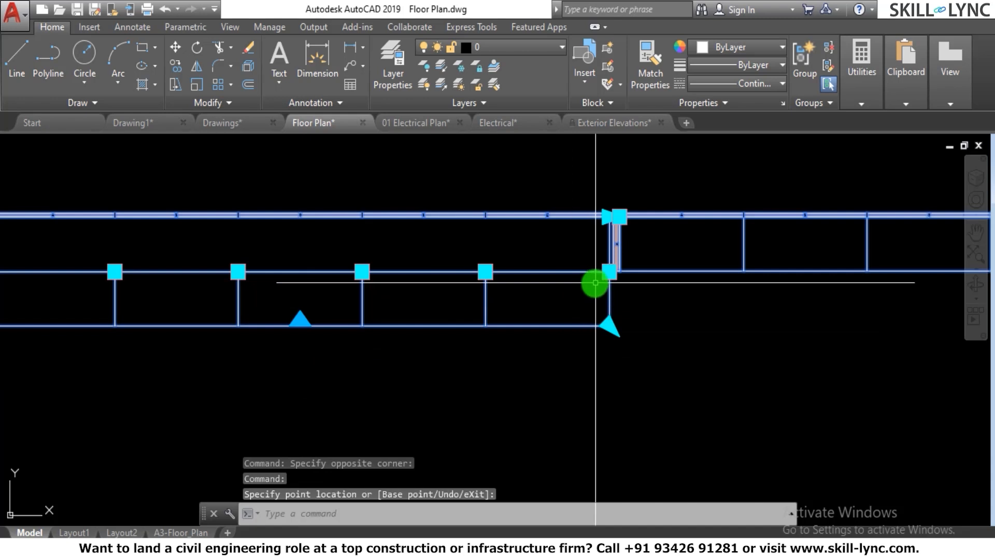
Extend the table's break height to about 331 to rejoin its rows, and deselect the table.
click(300, 325)
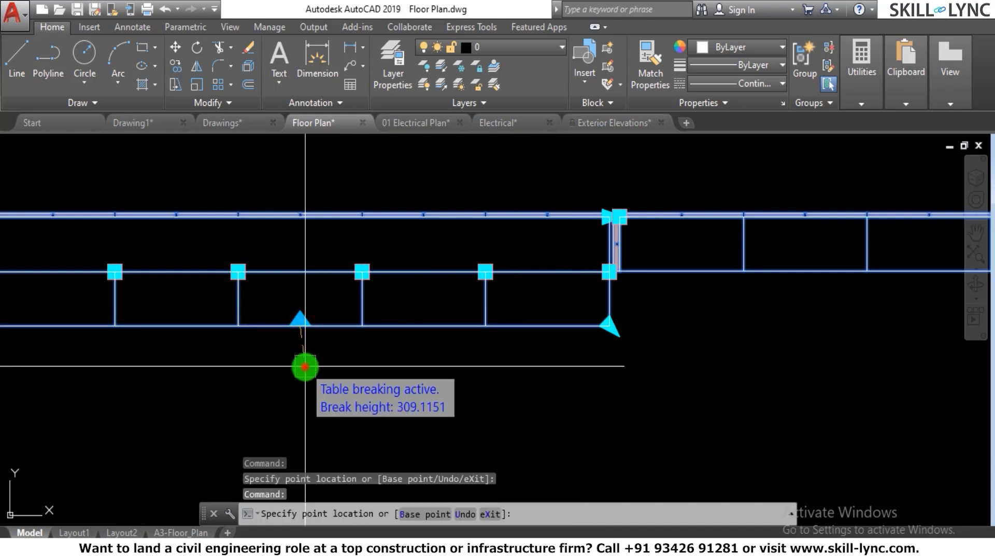
click(304, 366)
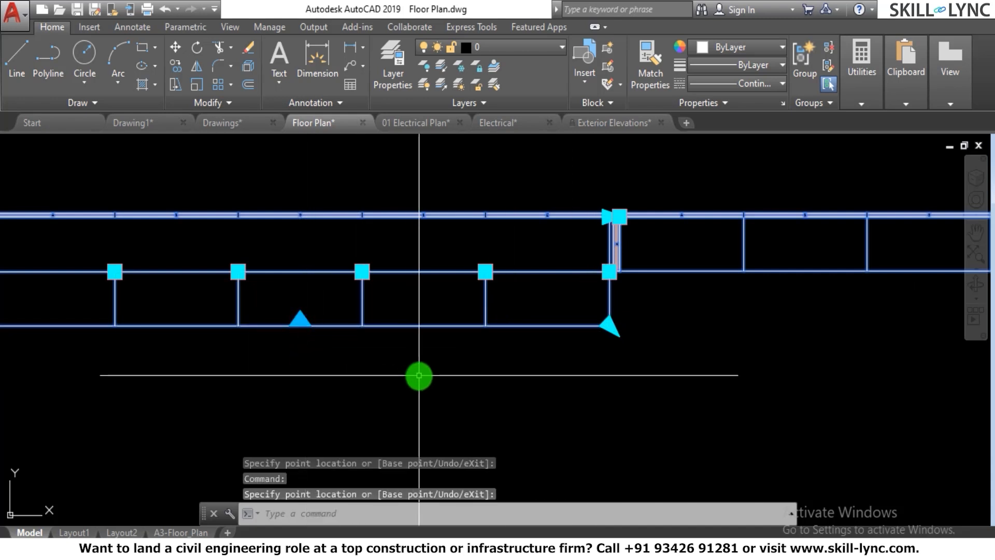
click(300, 315)
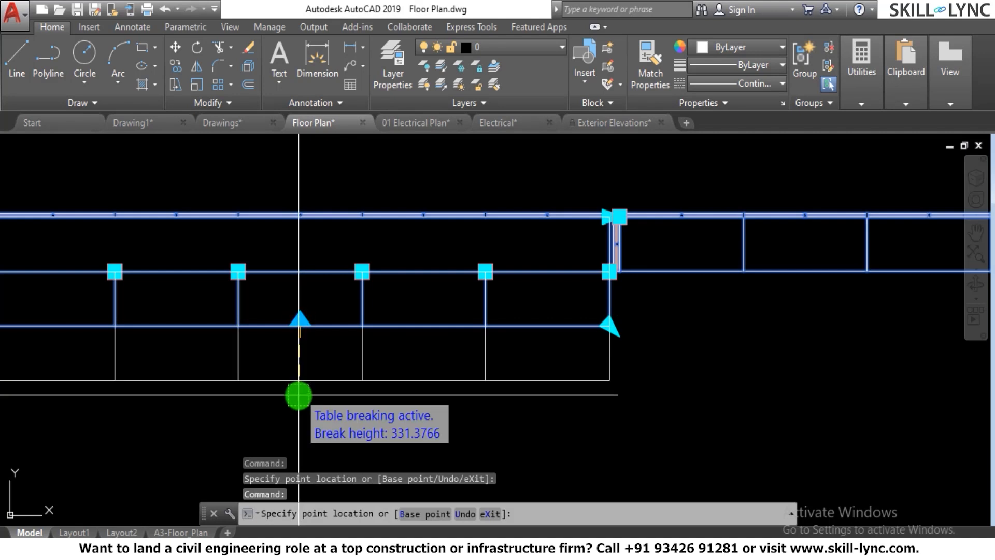
click(297, 395)
scroll(604, 379, down, 4)
key(Escape)
Enter "Schedule of Drawings" in the table's title cell.
scroll(477, 324, up, 2)
click(478, 325)
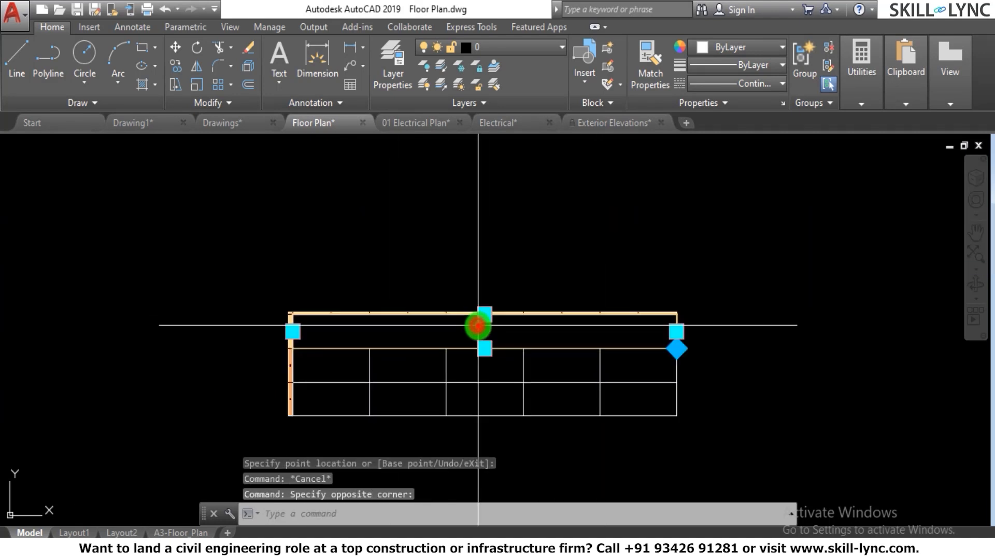
click(529, 335)
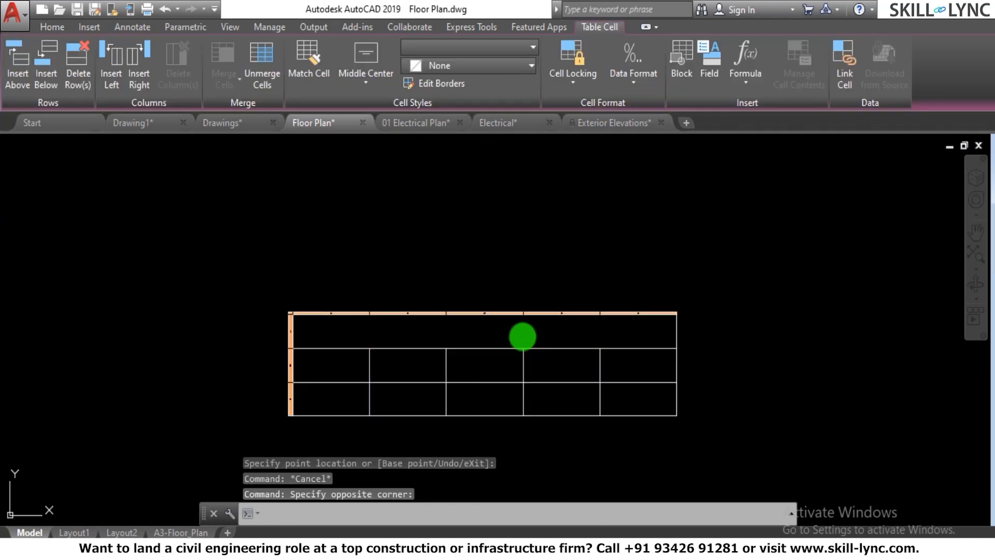
double_click(523, 337)
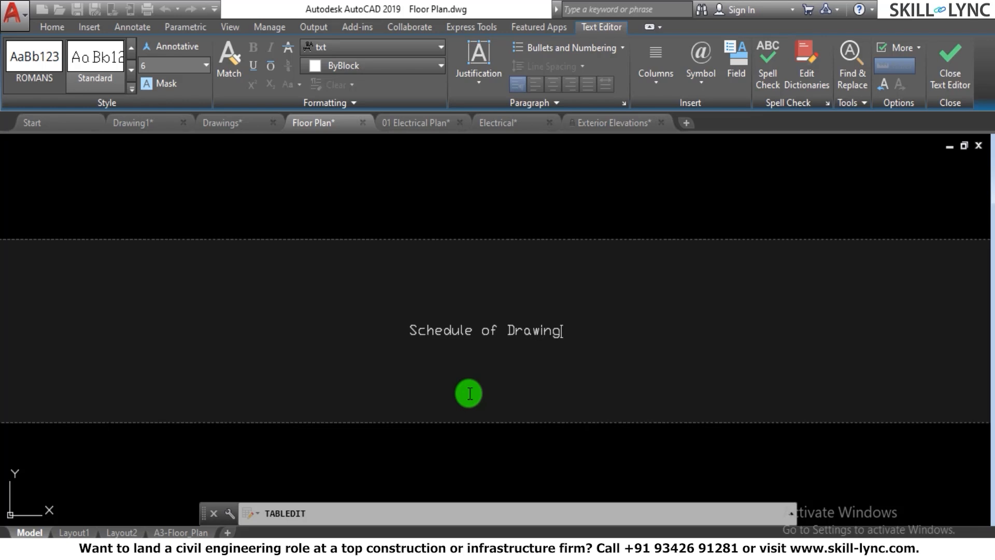
Set the table title's font to Verdana and its text height to 18, and finish editing the cell.
drag(574, 335, 240, 178)
click(346, 52)
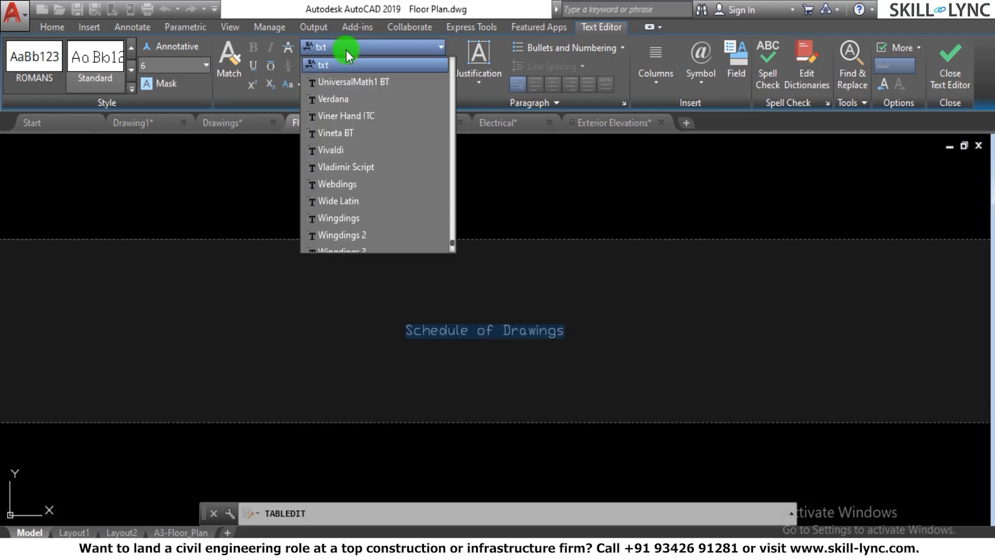
click(334, 100)
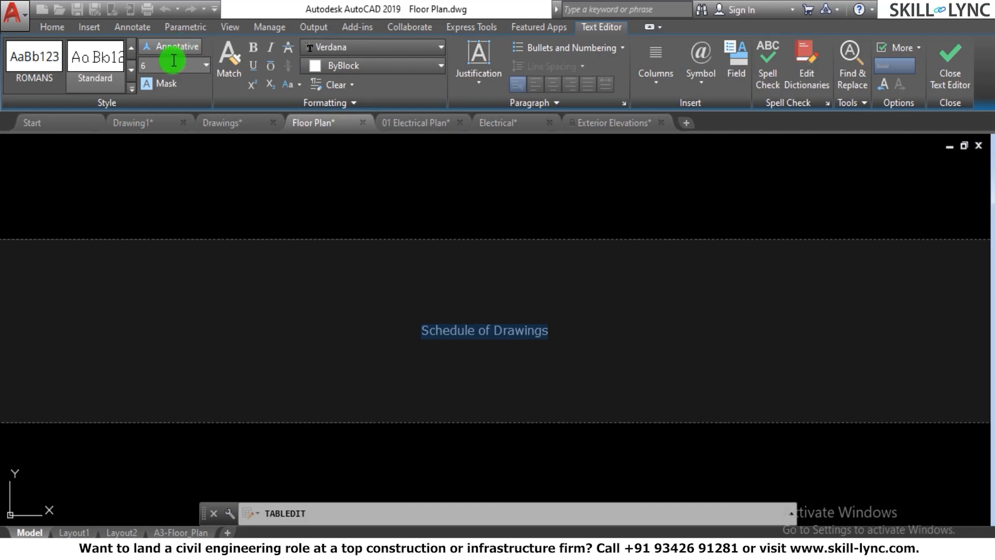
click(207, 66)
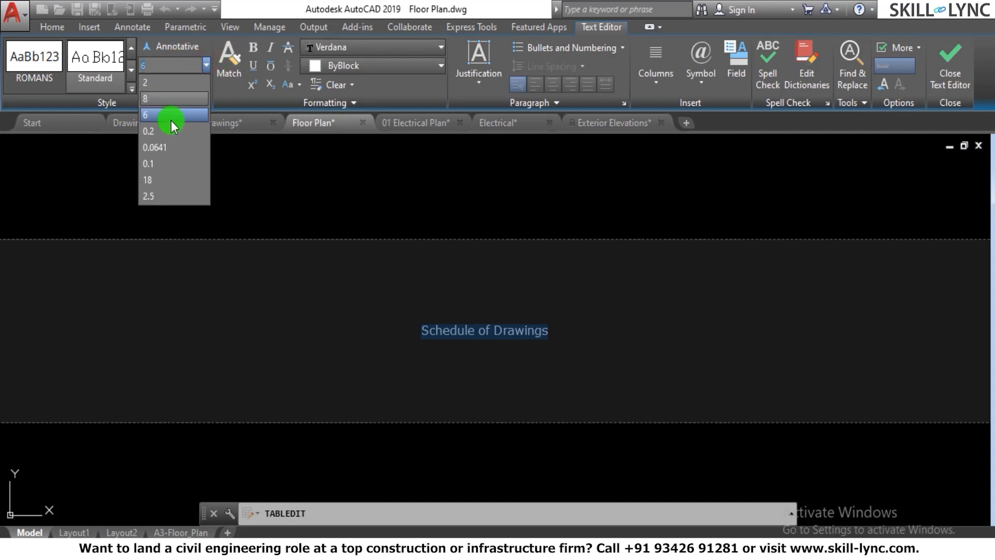
click(160, 189)
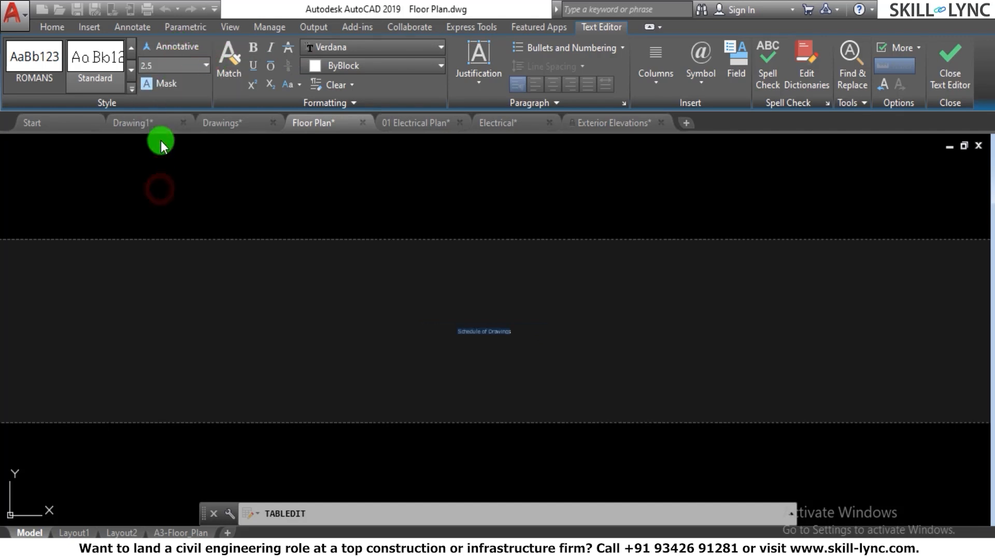
click(207, 65)
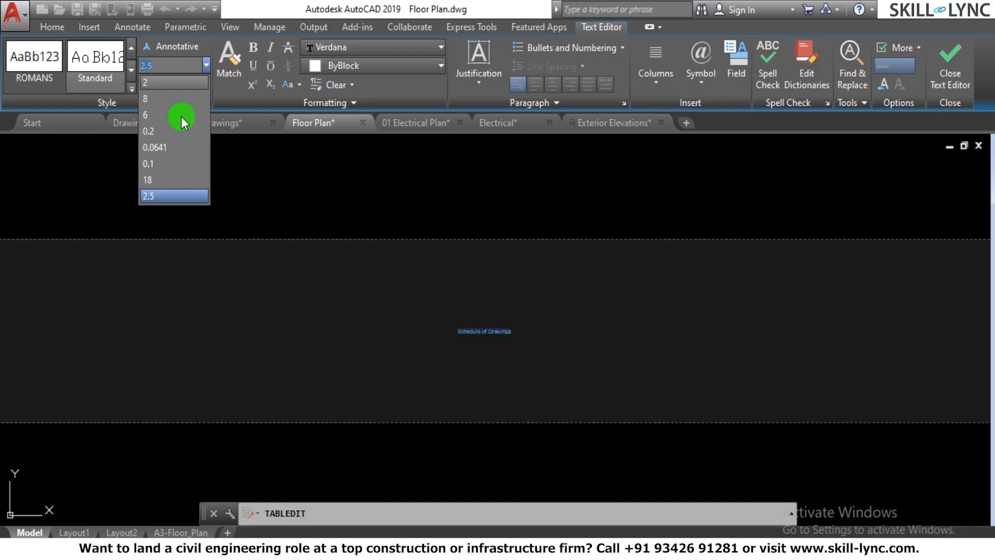
click(163, 179)
click(389, 178)
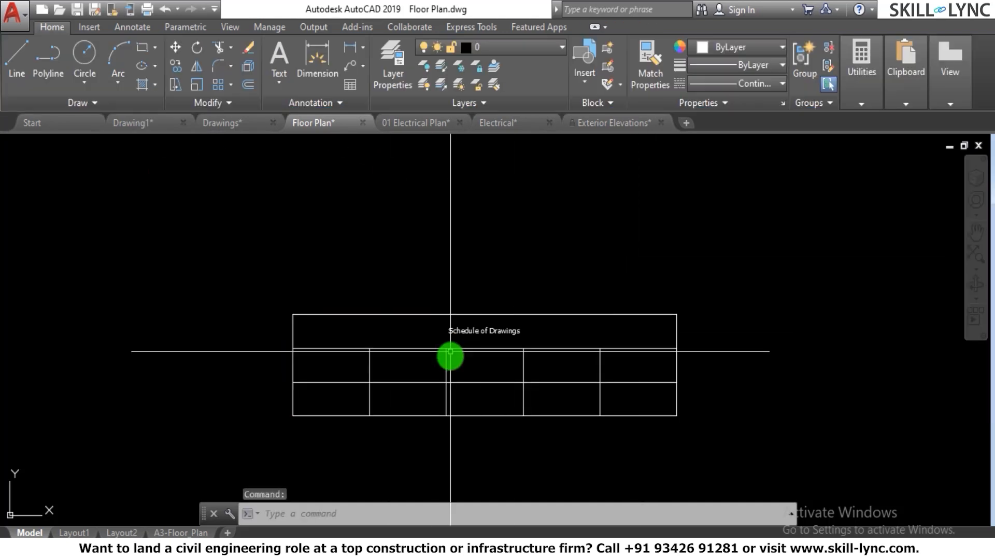
Select the table, display the Properties palette, and clear the selection.
scroll(450, 355, up, 2)
scroll(473, 317, down, 4)
scroll(533, 311, down, 3)
scroll(515, 304, up, 7)
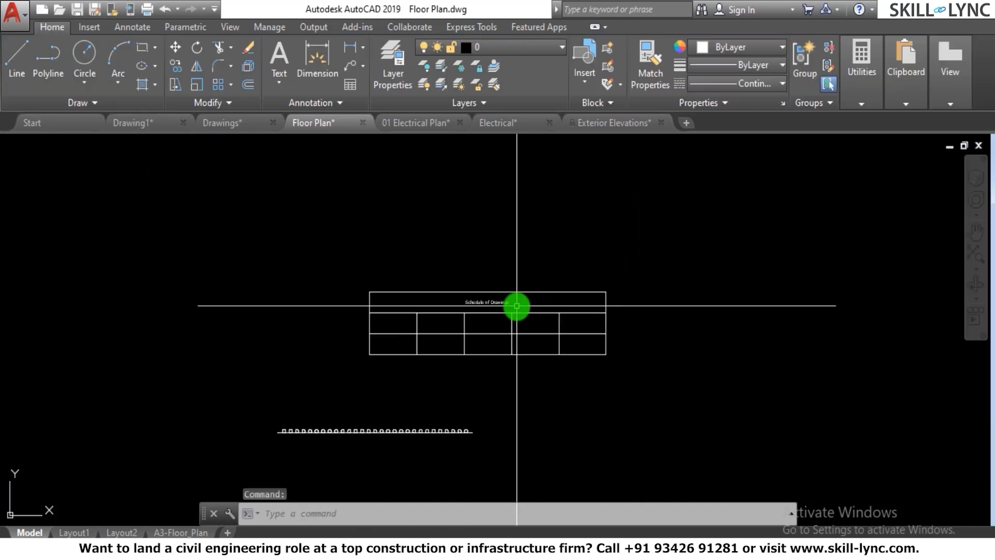
click(301, 316)
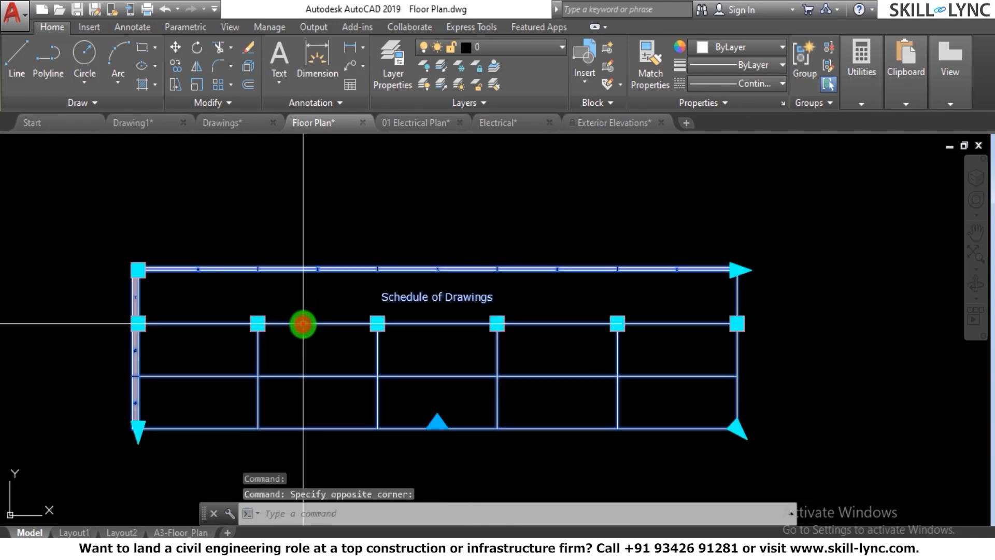
key(ctrl+1)
key(Escape)
key(Escape)
key(Escape)
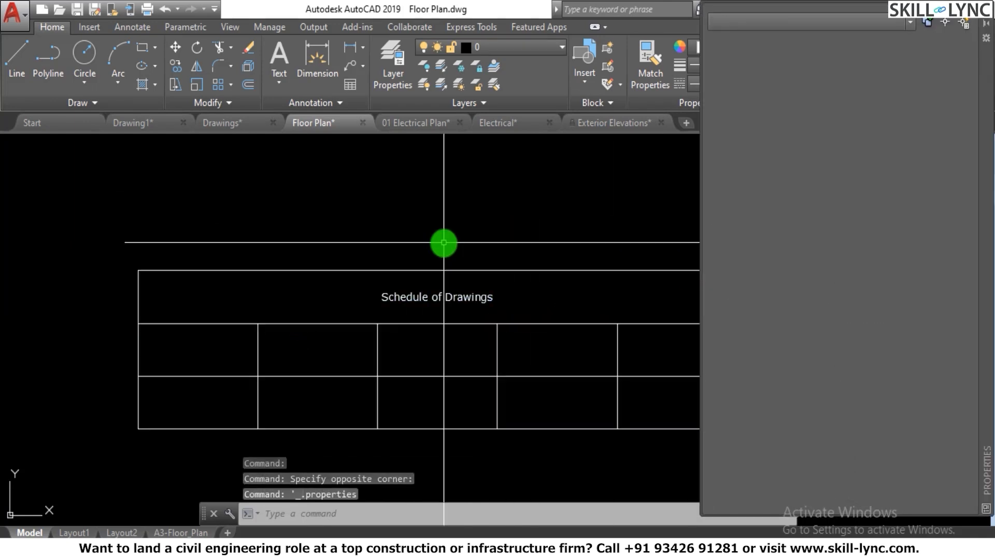
Run TABLEDIT and open the "Schedule of Drawings" title cell for editing.
text(table)
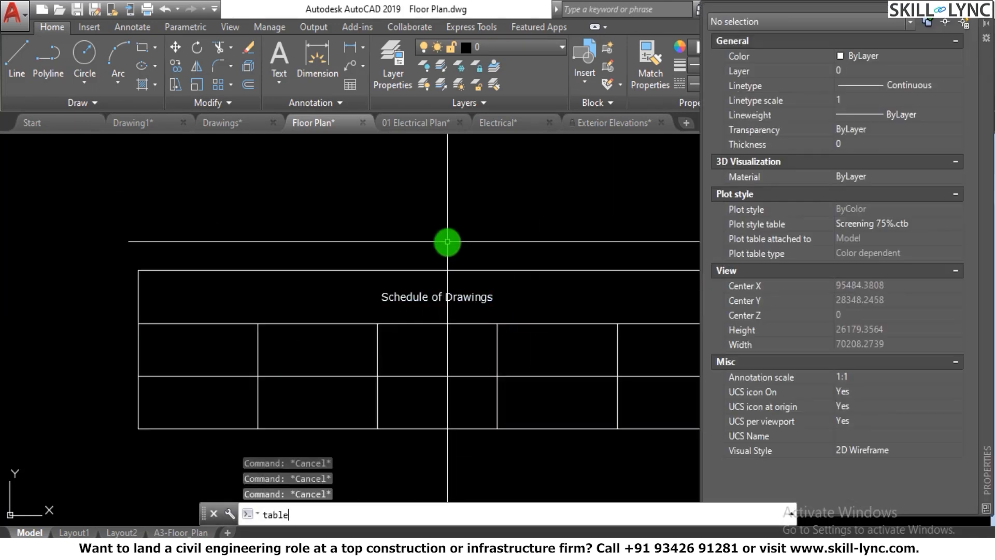
text(dit)
key(Return)
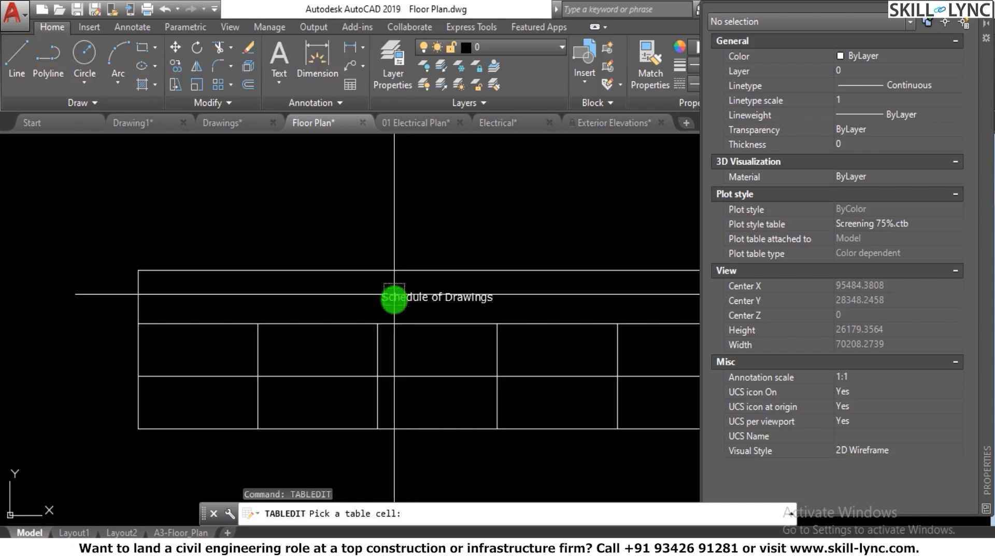
click(399, 297)
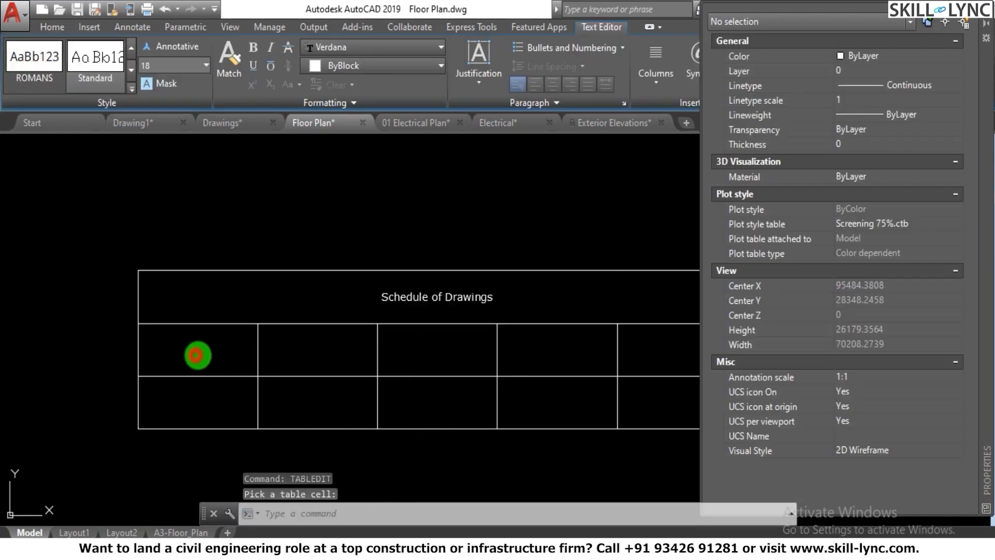
Enter "Revisions" in the first cell of the table's second row.
click(216, 355)
double_click(222, 357)
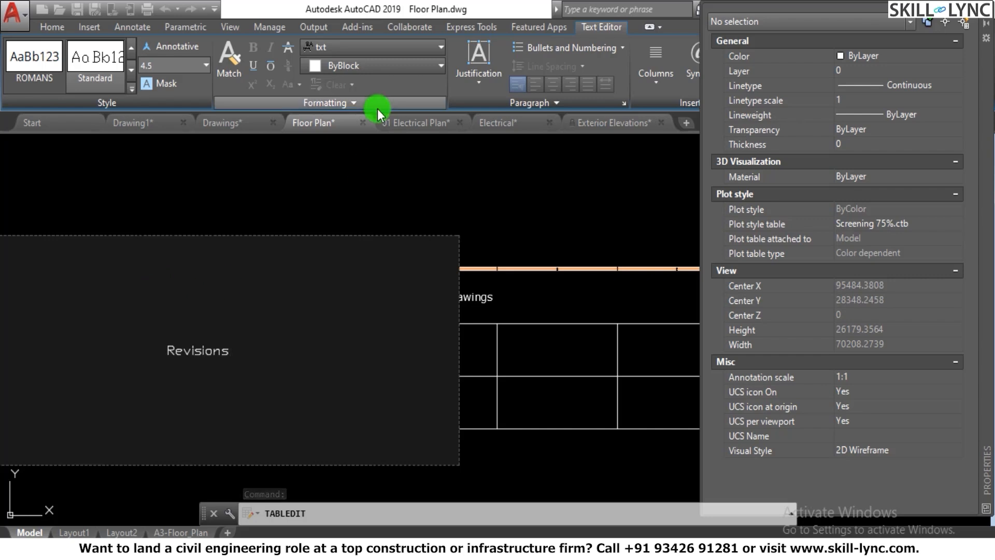
click(369, 216)
Set the "Revisions" cell's text height to 18 and its font to Verdana, and finish editing the cell.
scroll(187, 414, up, 2)
scroll(187, 348, up, 2)
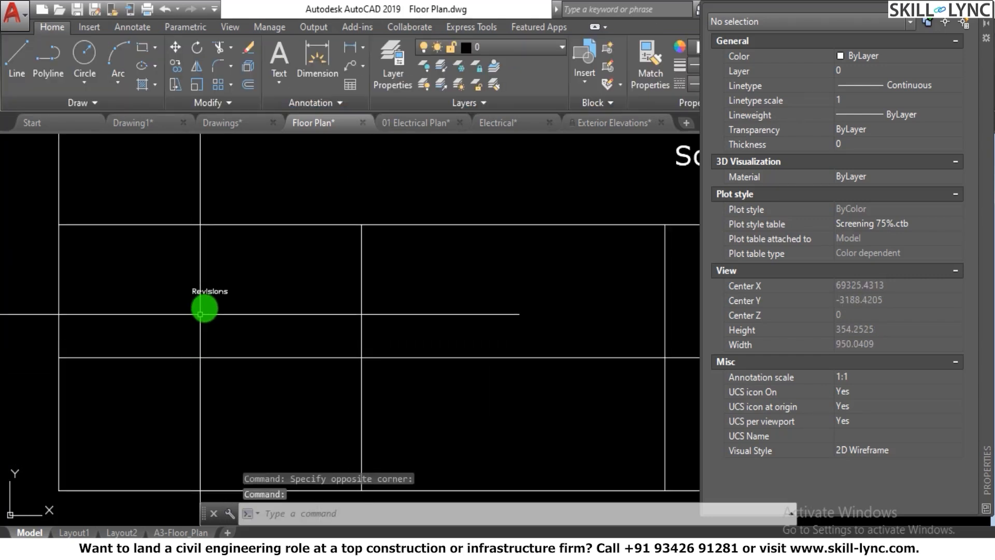
double_click(210, 299)
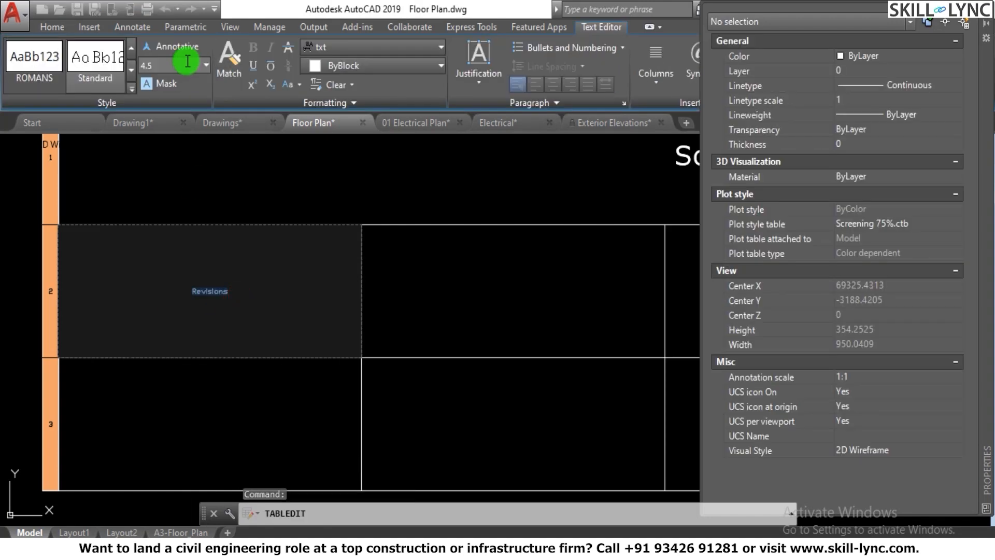
click(206, 65)
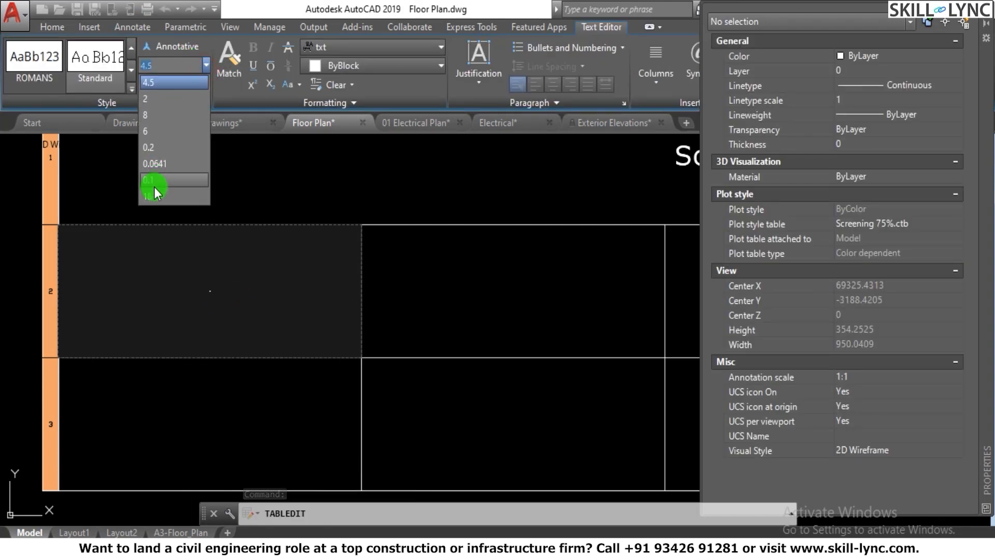
click(155, 196)
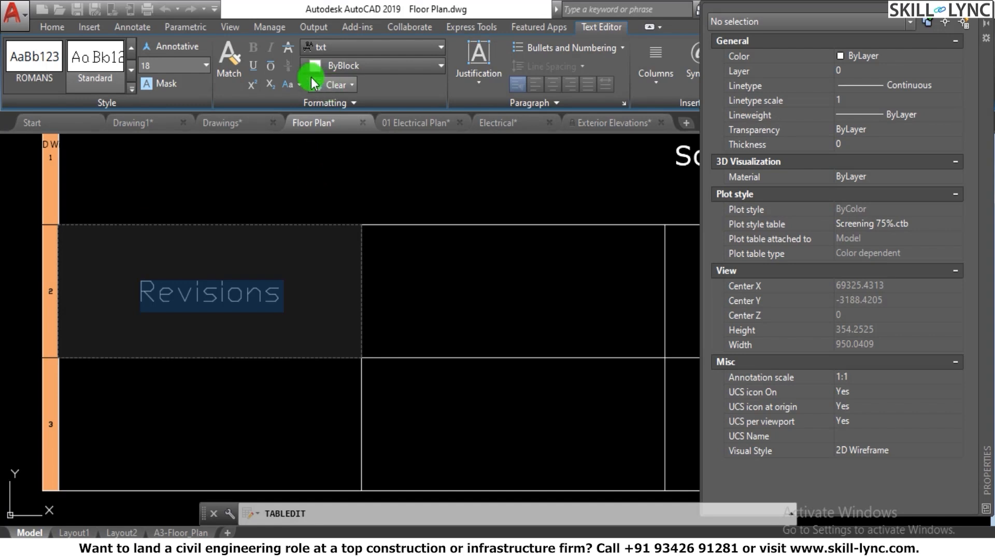
click(386, 45)
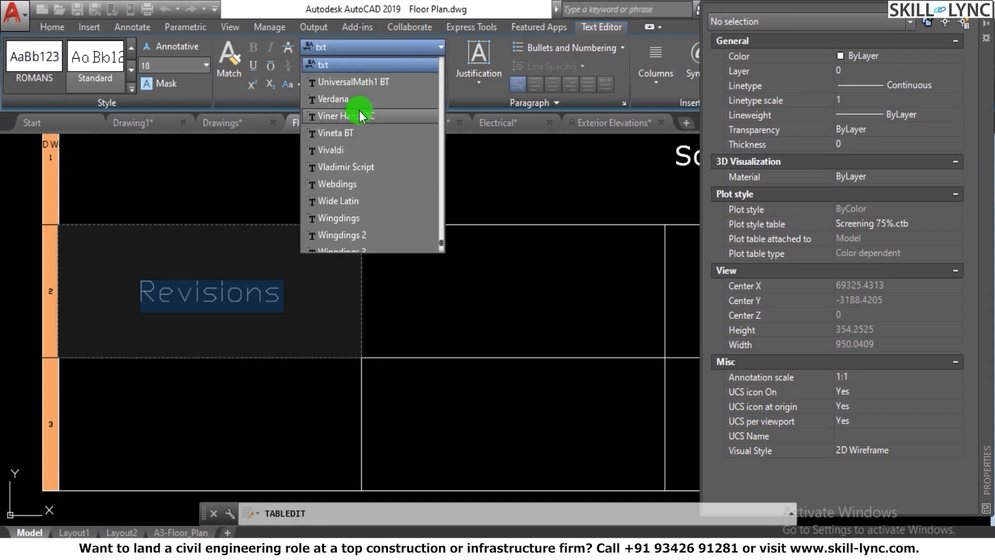
click(363, 97)
click(294, 184)
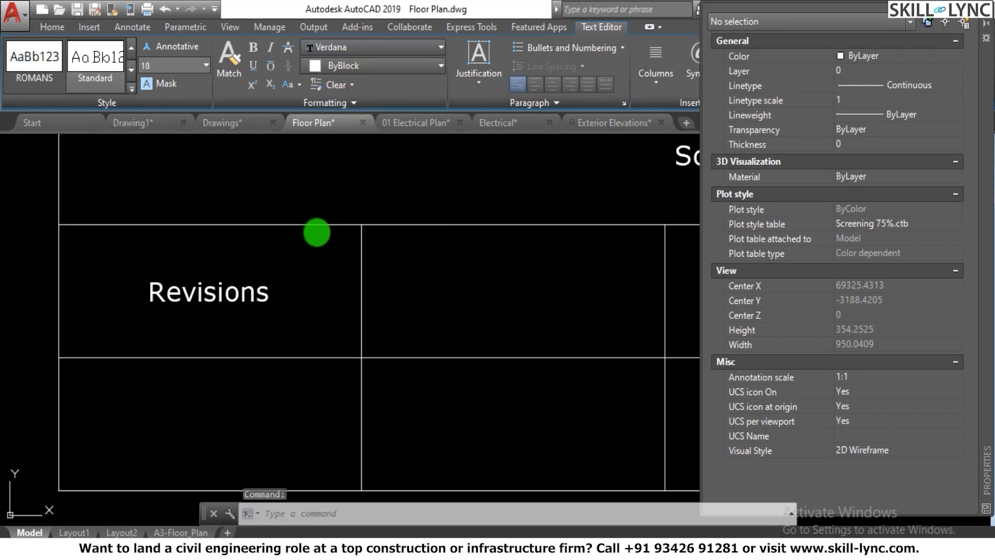
Merge the three empty cells in columns B to D of the table's second row into one cell.
scroll(344, 249, down, 4)
scroll(340, 248, down, 2)
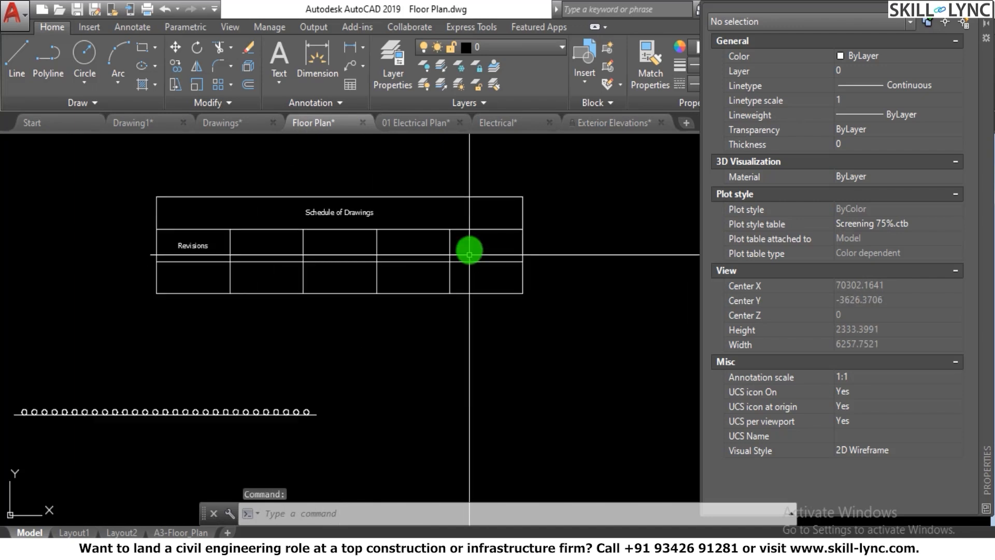
scroll(232, 229, up, 2)
drag(156, 243, 395, 237)
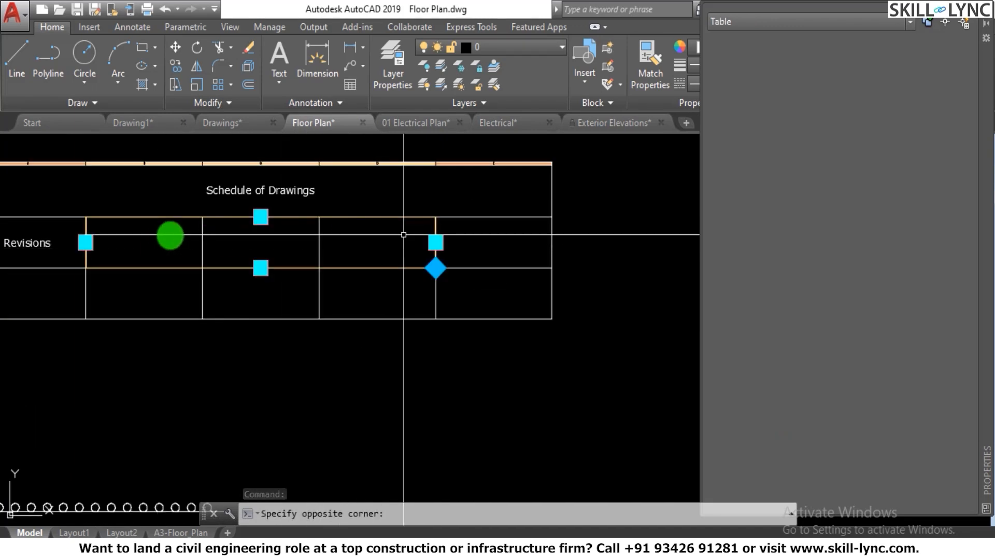
right_click(170, 232)
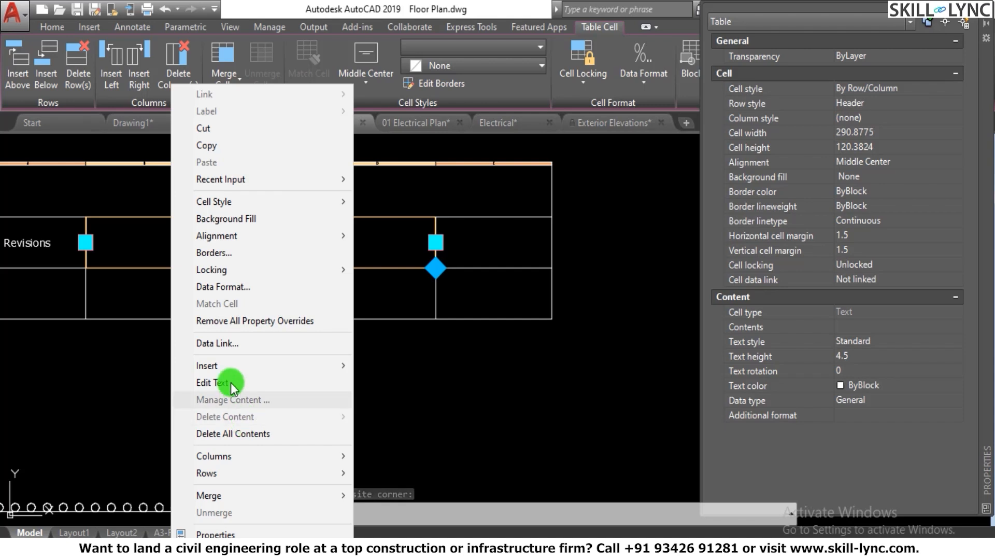
mouse_move(259, 495)
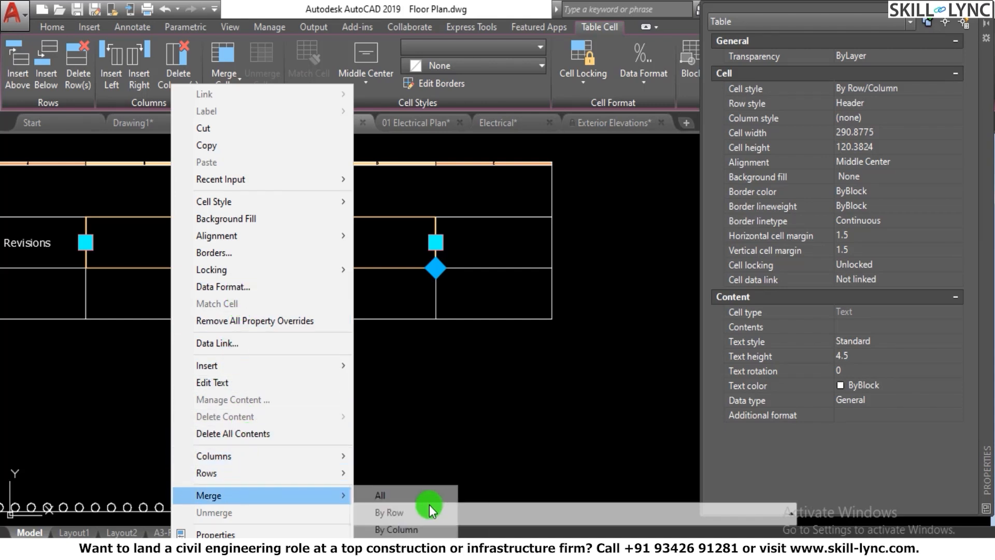
click(406, 501)
key(Escape)
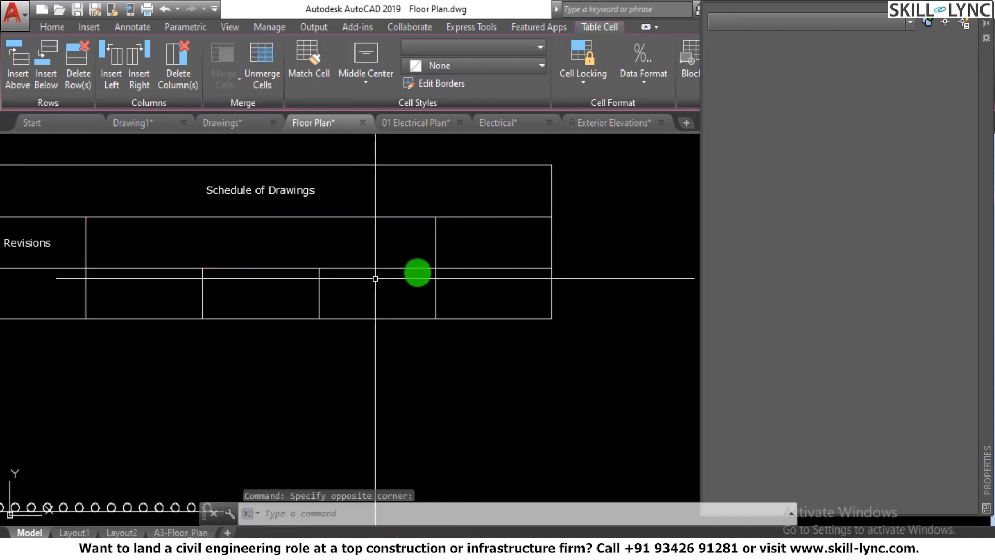
Examine the table with its merged header cell and its size relative to the rest of the drawing.
scroll(454, 266, down, 2)
scroll(465, 252, up, 1)
scroll(455, 347, up, 3)
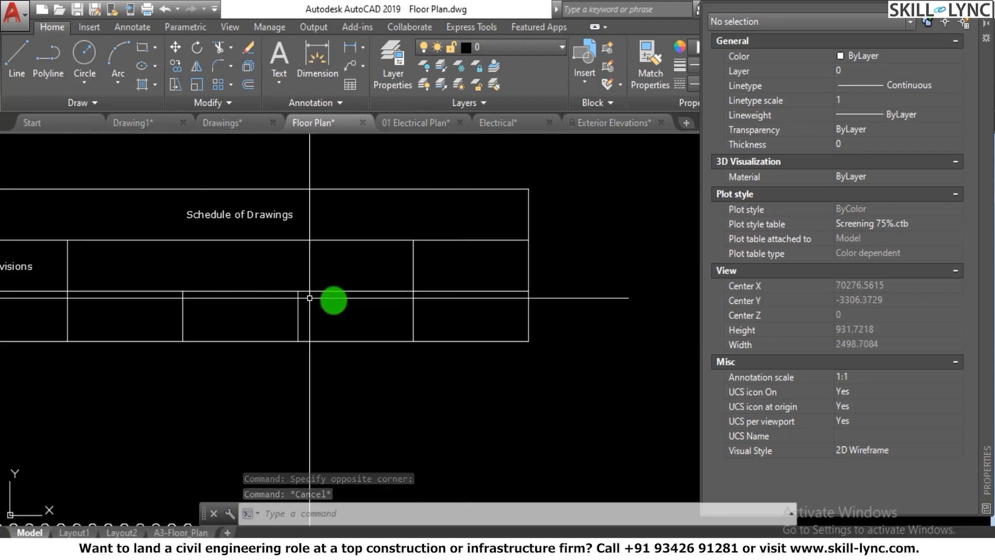
scroll(369, 315, down, 3)
scroll(373, 313, down, 2)
scroll(373, 314, up, 2)
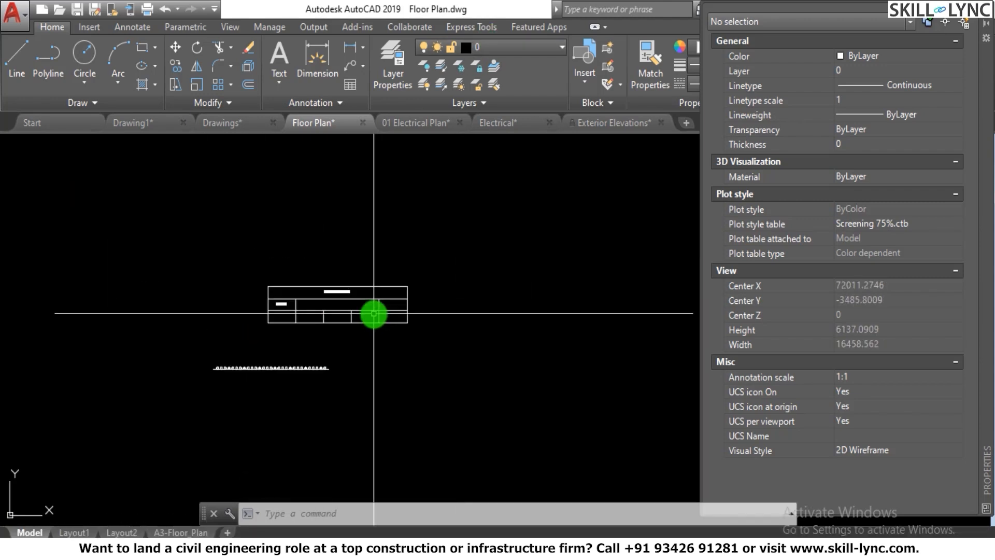
scroll(373, 311, down, 9)
scroll(387, 259, up, 9)
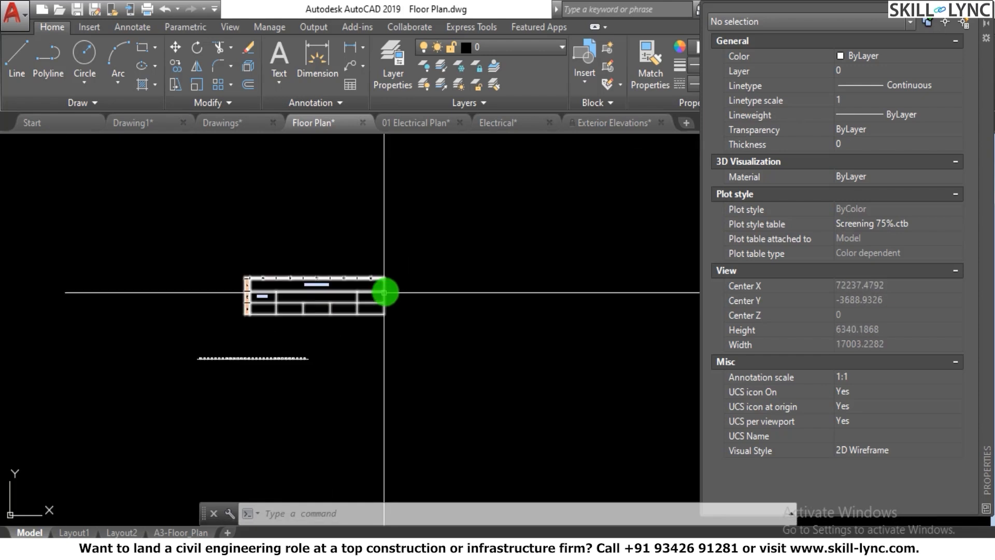
Scale the whole table by a factor of 3 from its lower-left corner.
key(Escape)
key(Escape)
text(sc)
key(Return)
click(356, 369)
click(285, 287)
key(Return)
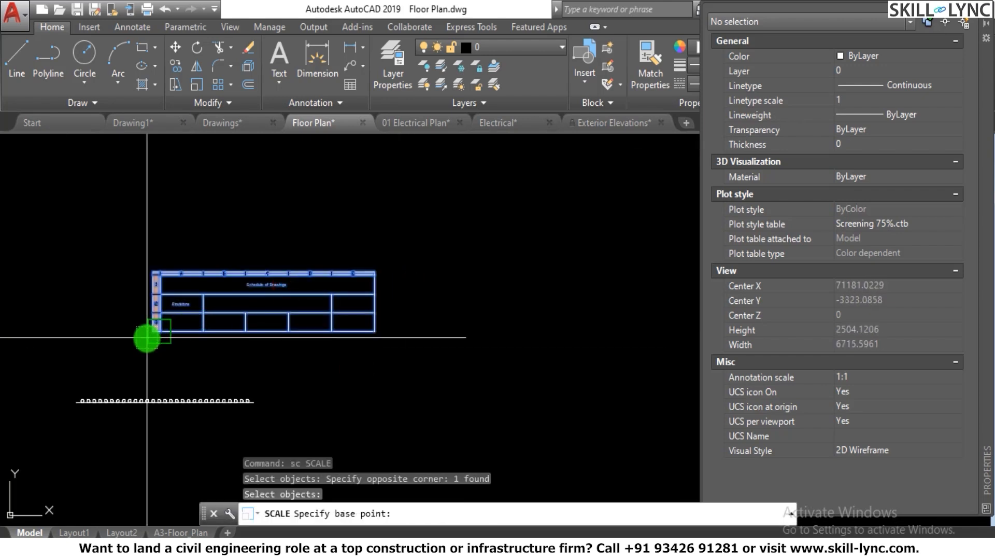
click(159, 330)
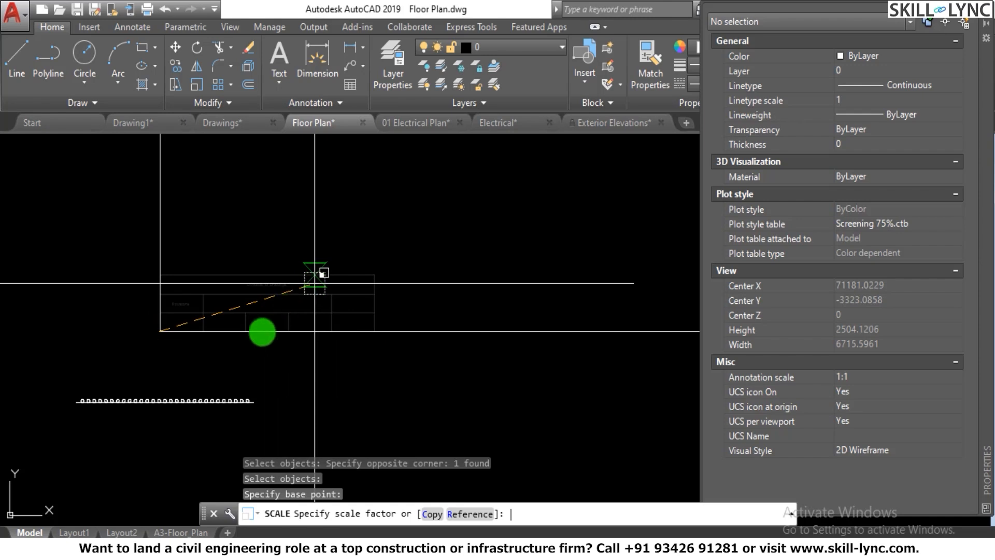
text(3)
key(Return)
Copy the "Schedule of Drawings" table to the clipboard and switch to the A3-Floor_Plan layout.
scroll(359, 335, down, 10)
scroll(359, 334, up, 8)
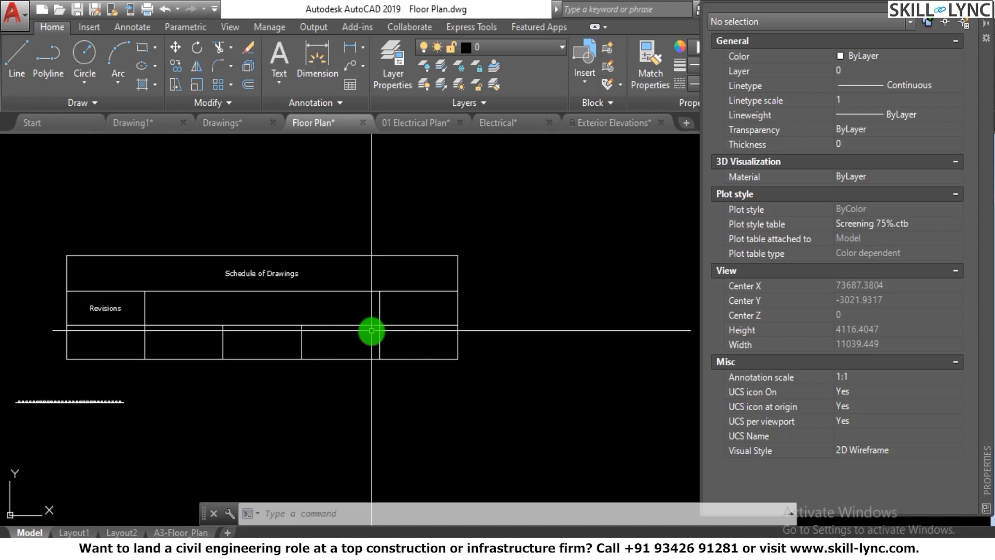
click(475, 392)
click(397, 348)
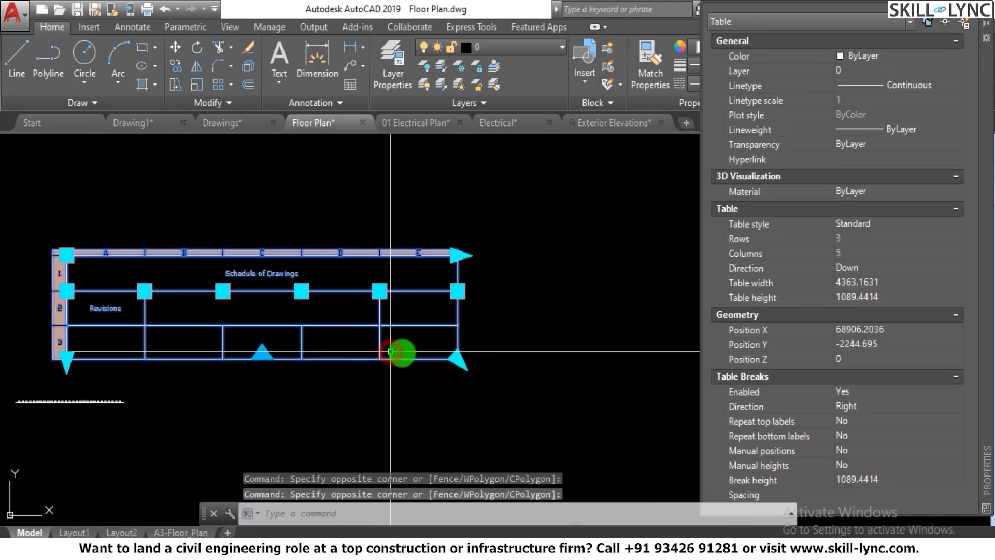
key(ctrl+c)
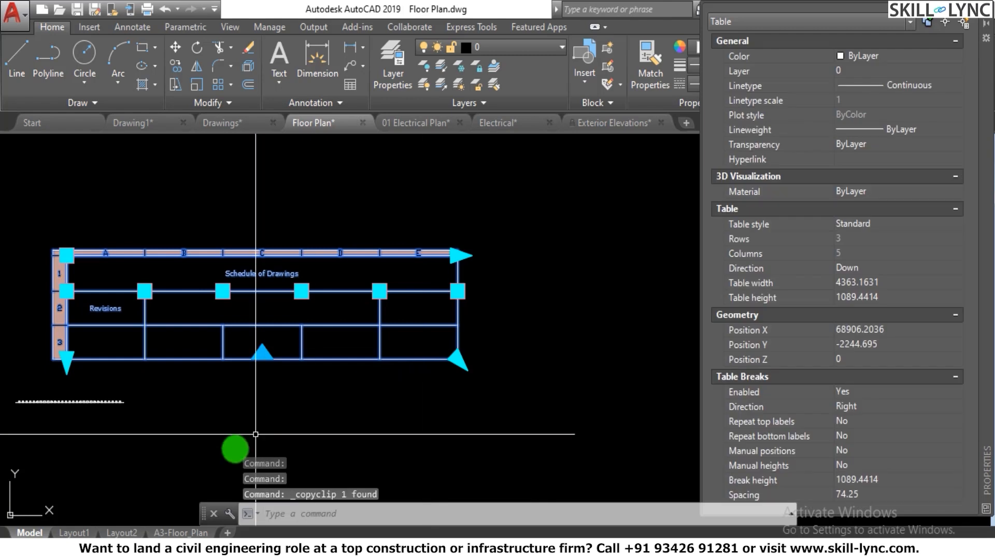
click(156, 532)
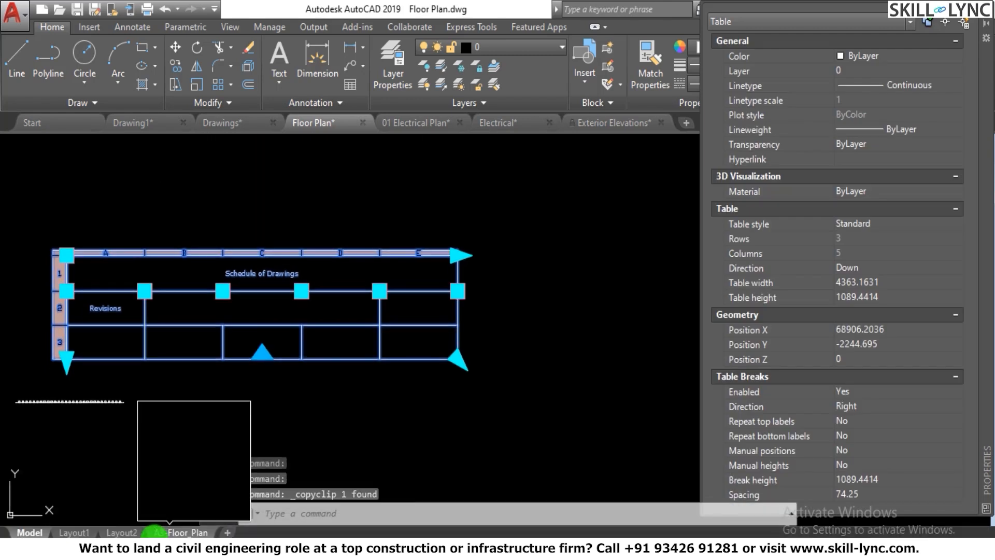
click(154, 532)
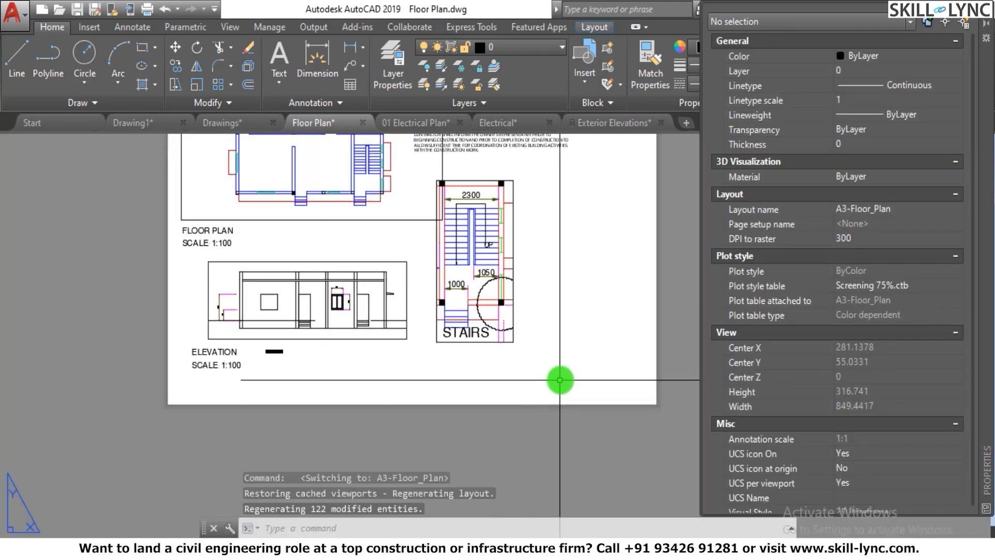
Paste the copied table below the stairs view on the sheet, and erase the pasted table.
key(ctrl+v)
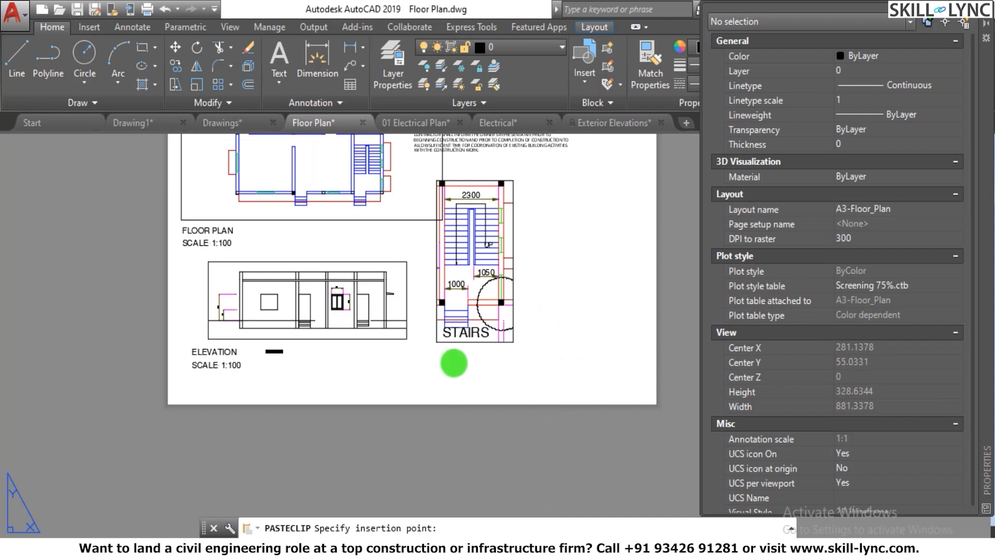
click(466, 363)
scroll(464, 364, down, 10)
scroll(544, 347, up, 4)
click(512, 388)
click(461, 357)
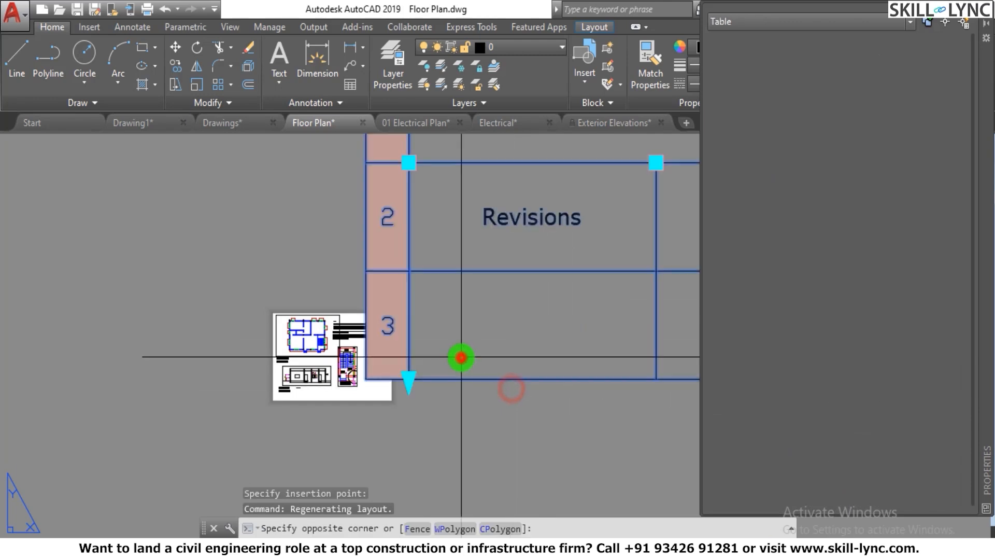
text(e)
key(Return)
Insert an empty Standard-style table with 5 columns and 1 data row in a window beside the lower part of the stairs view.
scroll(390, 349, up, 2)
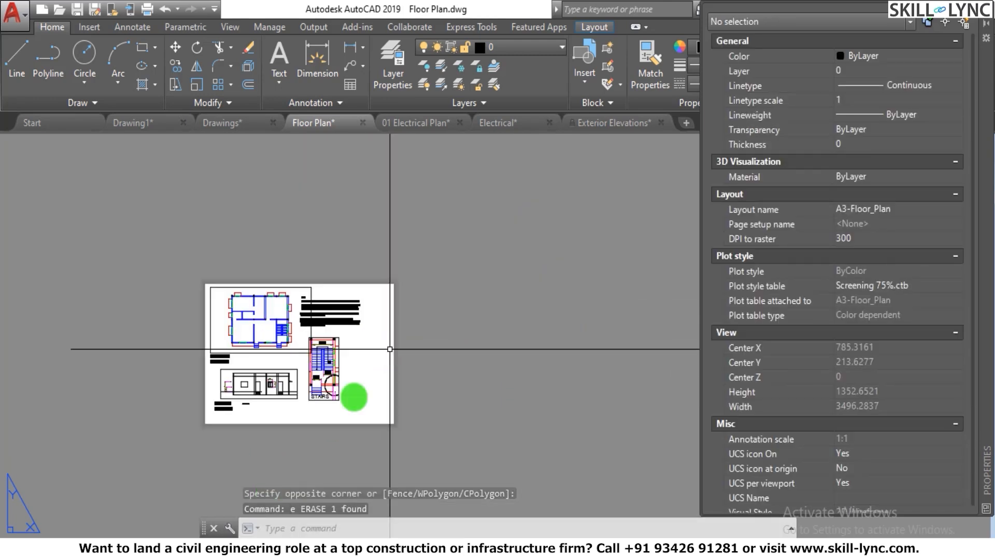
scroll(389, 349, up, 6)
key(Escape)
key(Escape)
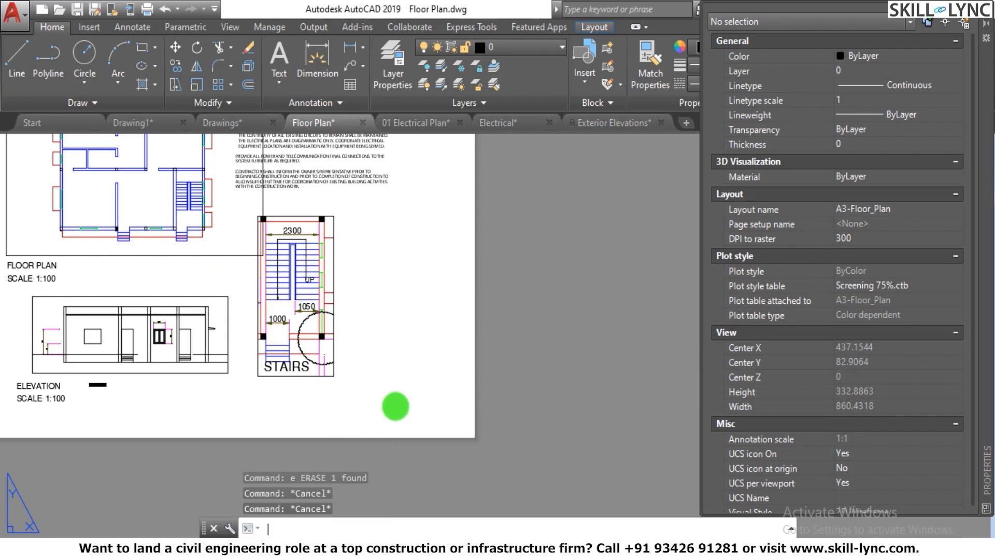
text(table)
key(Return)
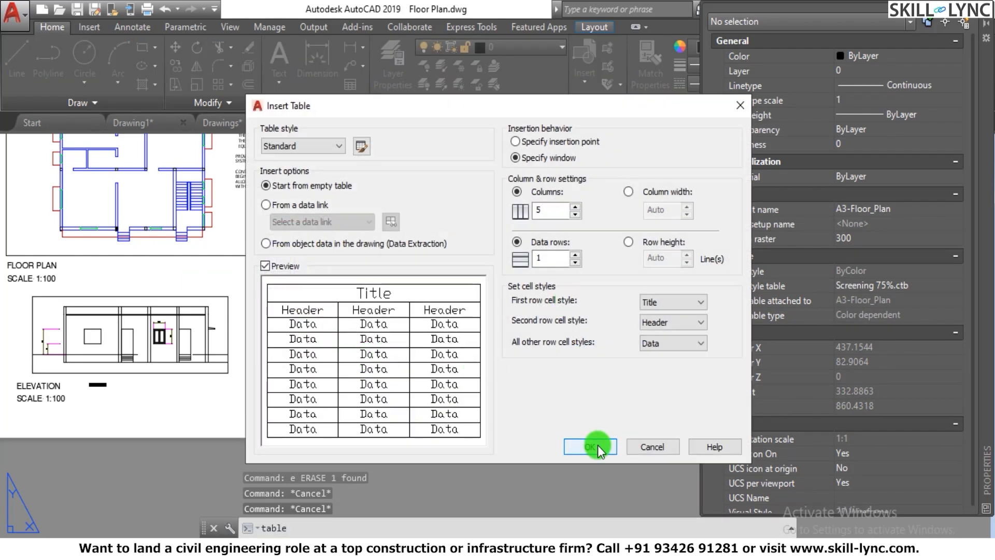
click(590, 446)
click(337, 315)
click(466, 358)
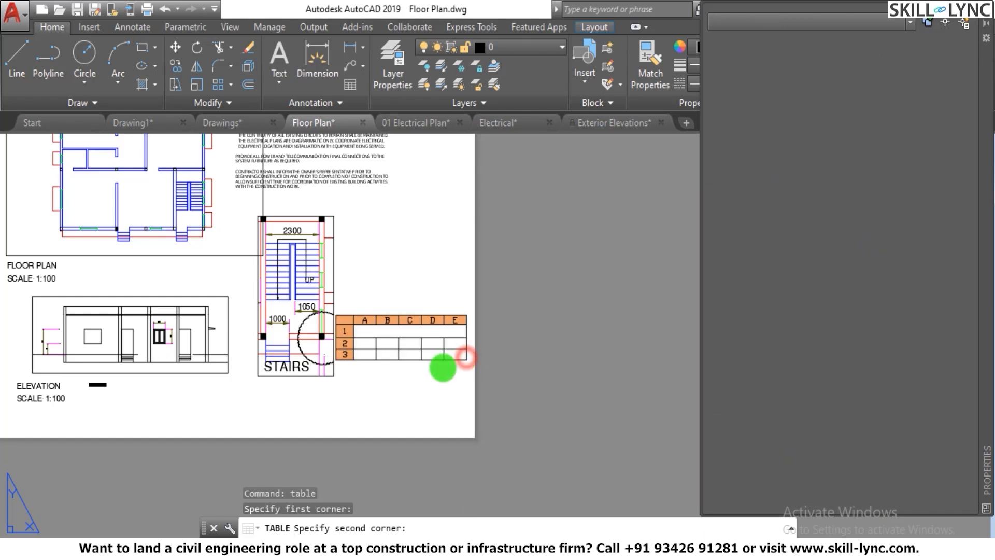
Enter "Door Schedule" as the new table's title and finish editing the cell.
text(oor S)
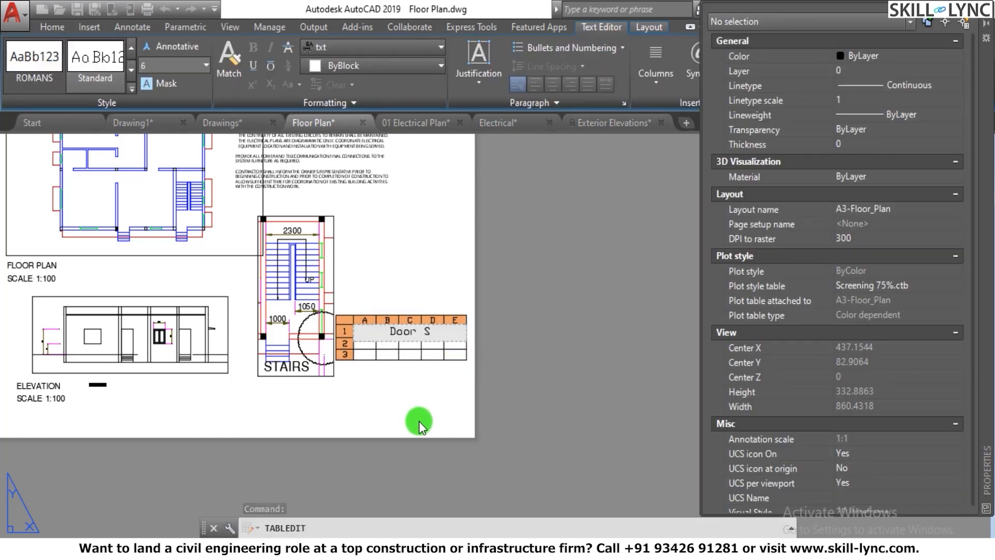
text(chedule)
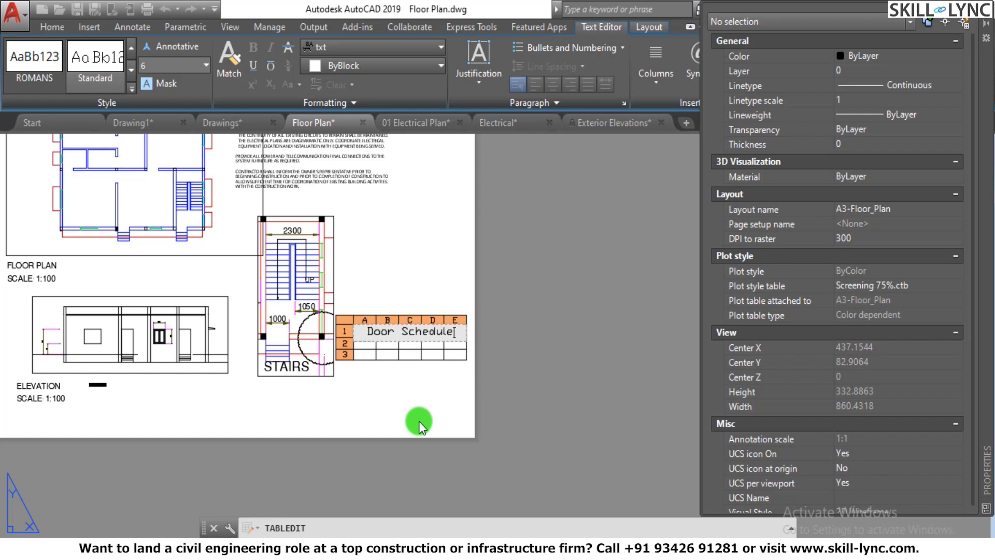
click(456, 375)
Examine the size and placement of the Door Schedule table on the A3-Floor_Plan sheet.
scroll(423, 360, down, 5)
scroll(506, 371, up, 6)
scroll(428, 372, down, 3)
scroll(430, 371, up, 2)
scroll(433, 314, up, 1)
scroll(435, 315, down, 5)
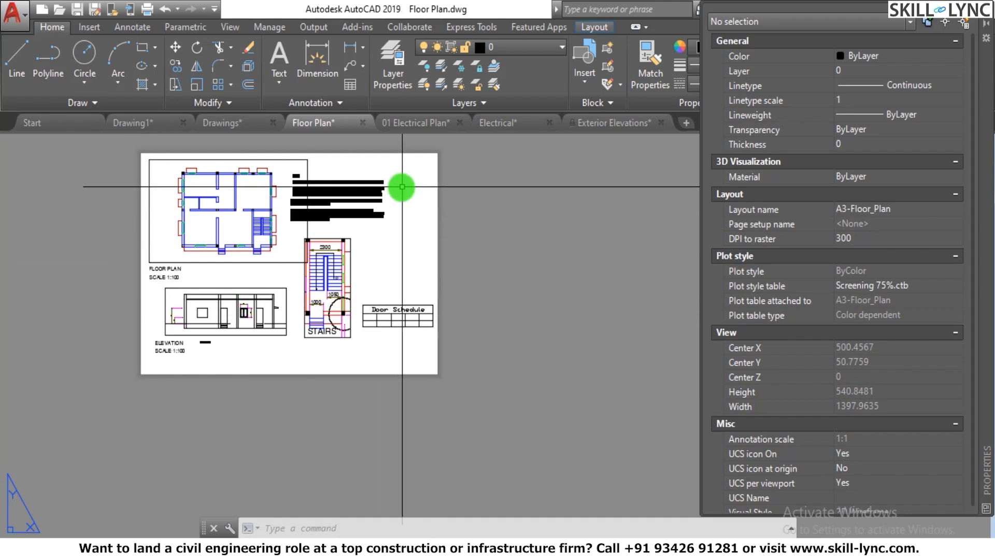
scroll(463, 304, up, 2)
scroll(431, 314, down, 4)
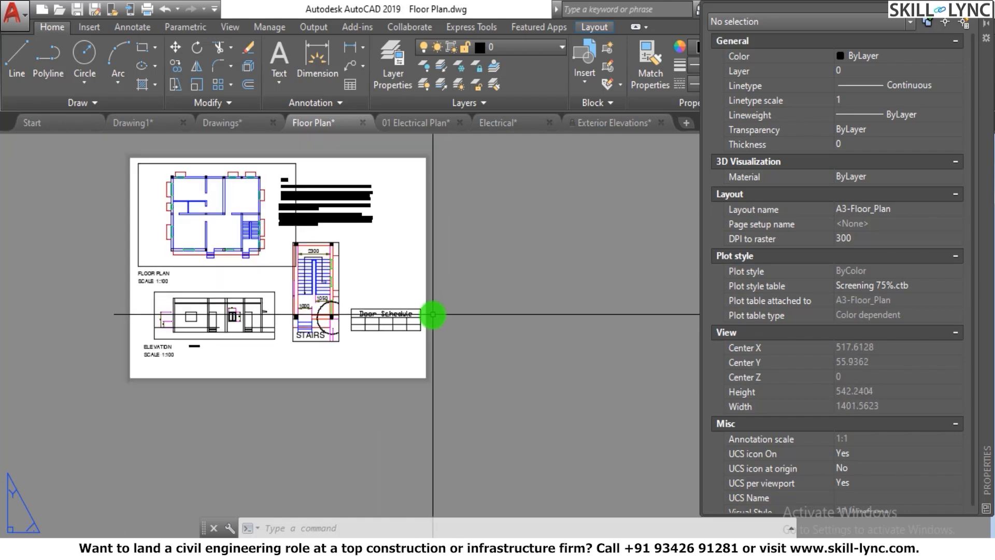
scroll(422, 304, up, 2)
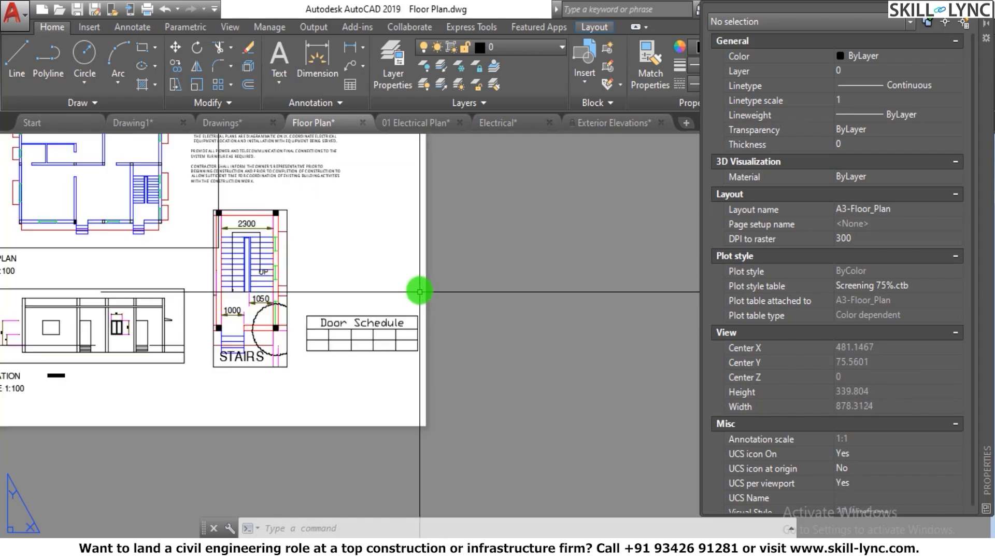
scroll(423, 298, down, 2)
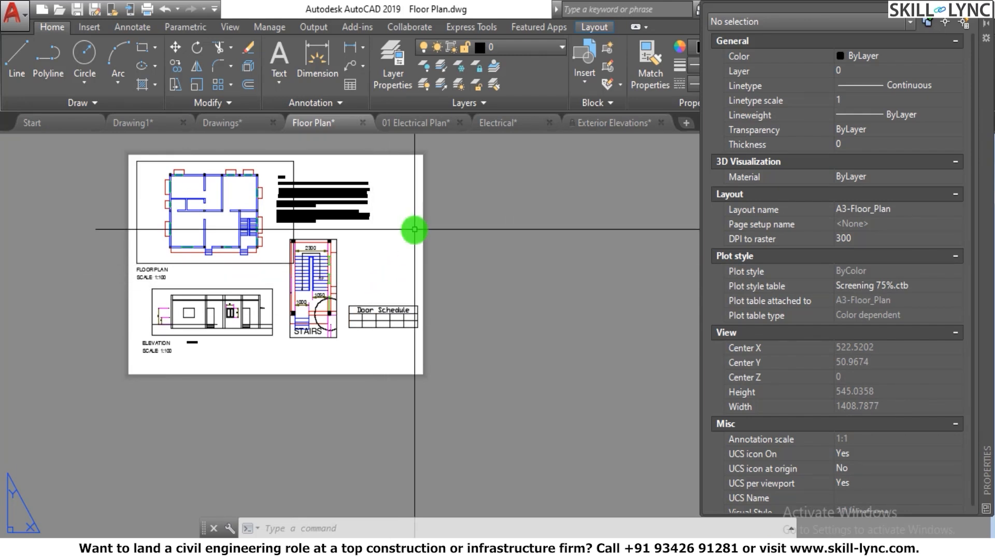
scroll(406, 251, up, 2)
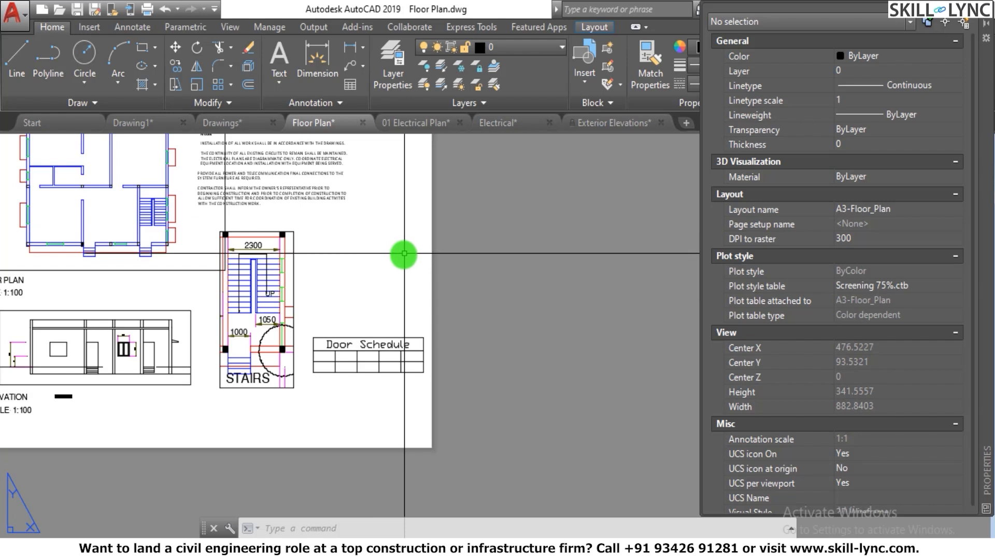